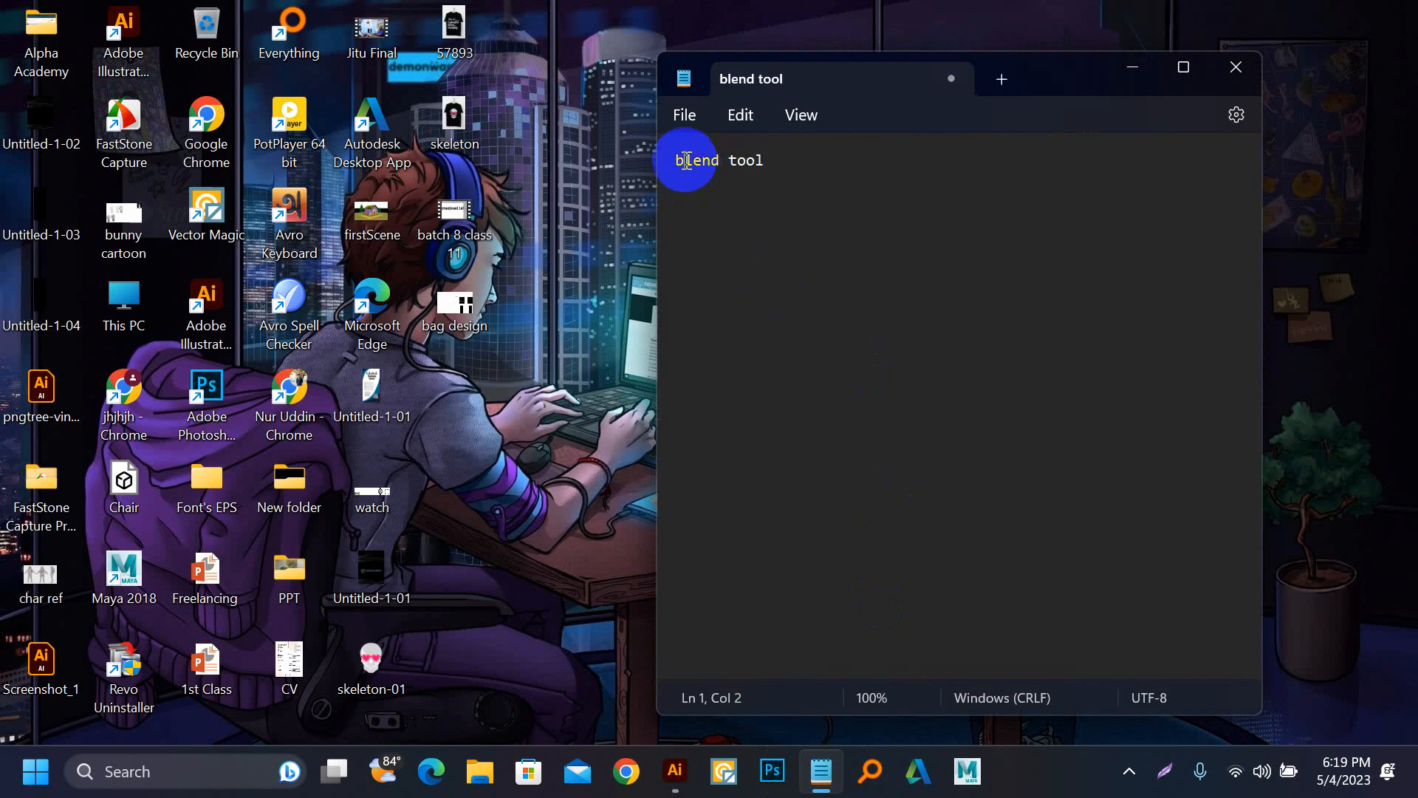
Step: Capitalise the first word of the note so it reads "Blend tool" and enlarge the text display
key("BackSpace")
left_click(788, 161)
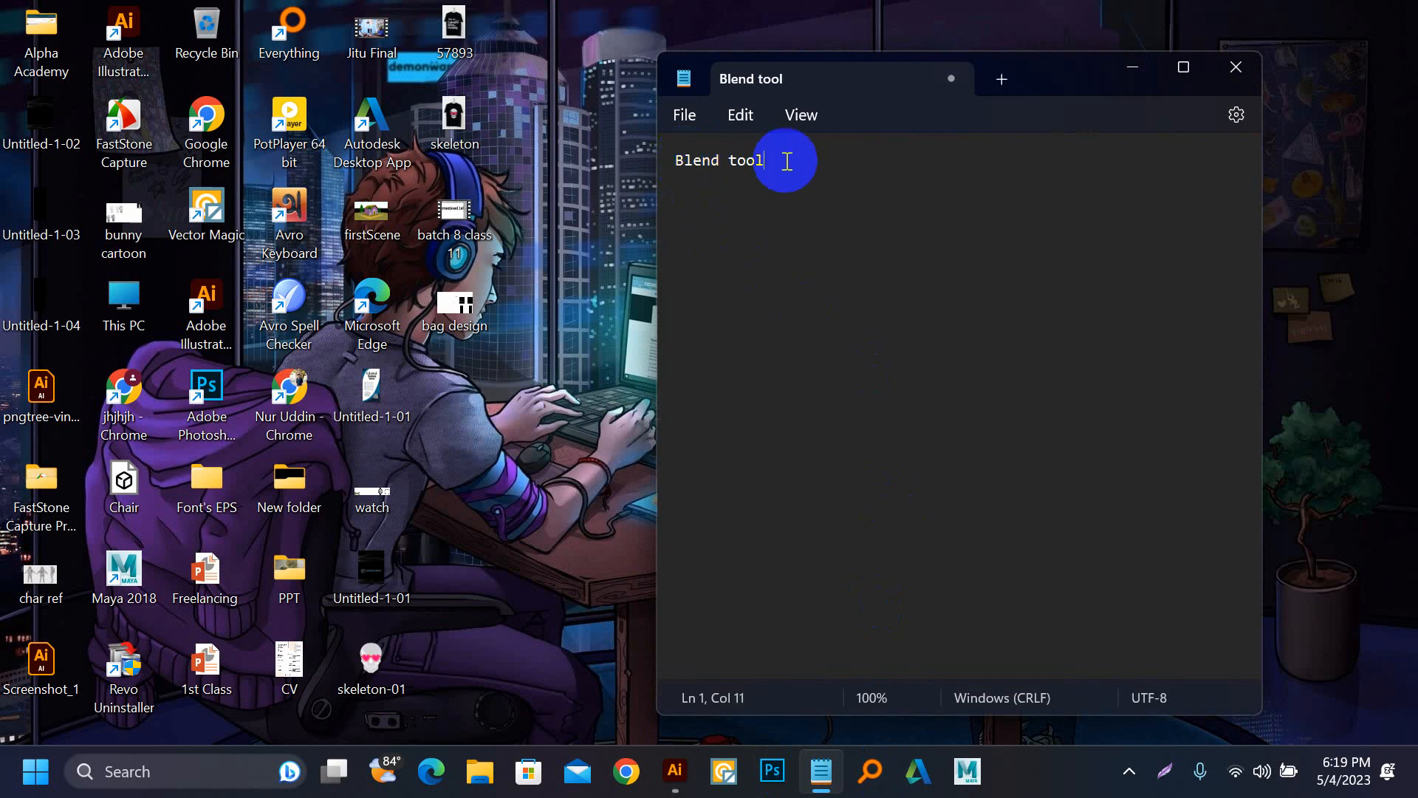
scroll(787, 161, "up", 16)
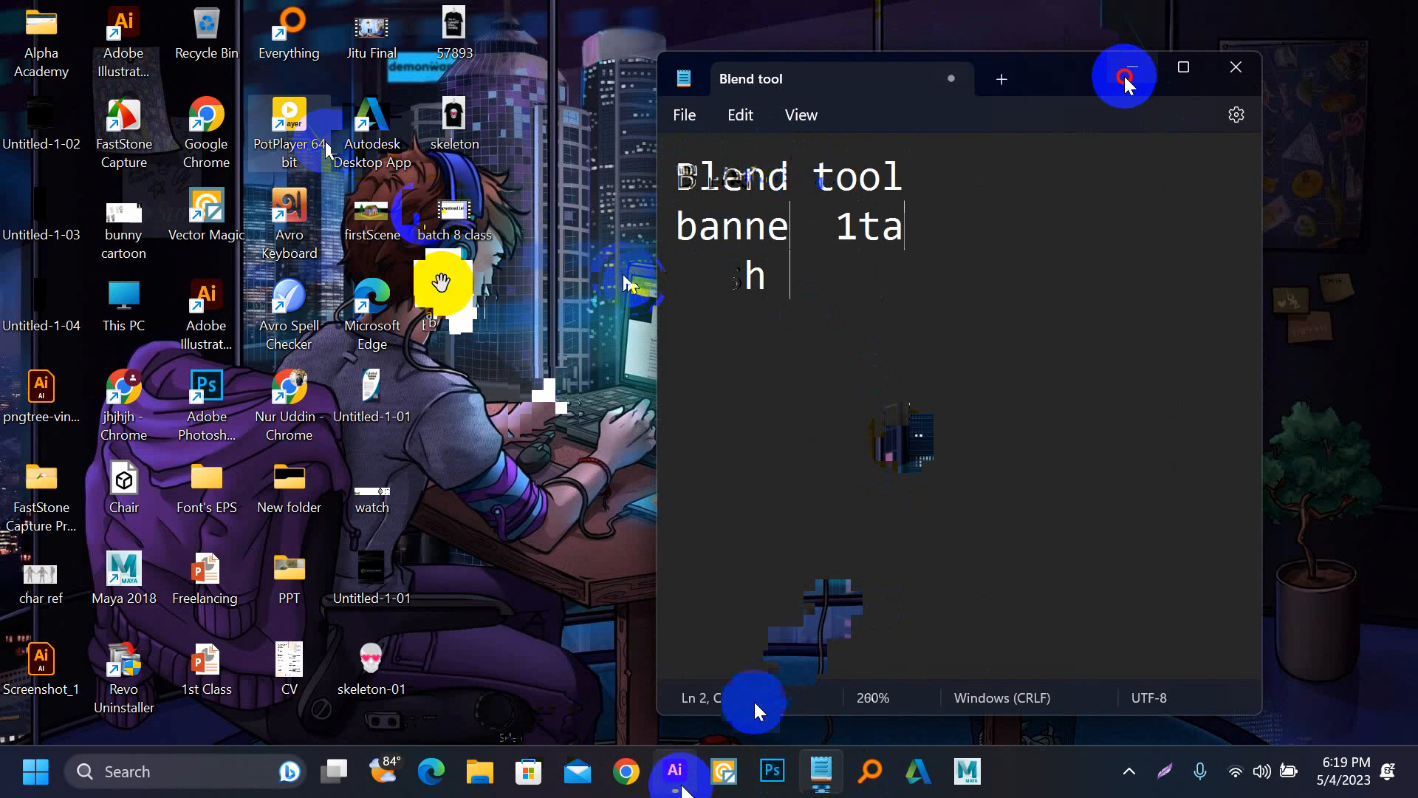
Step: In Illustrator, draw a circle about 500 px across, add mesh lines from its edges with the Mesh tool, and shift the central mesh point slightly
key("l")
left_click_drag(449, 231, 851, 554)
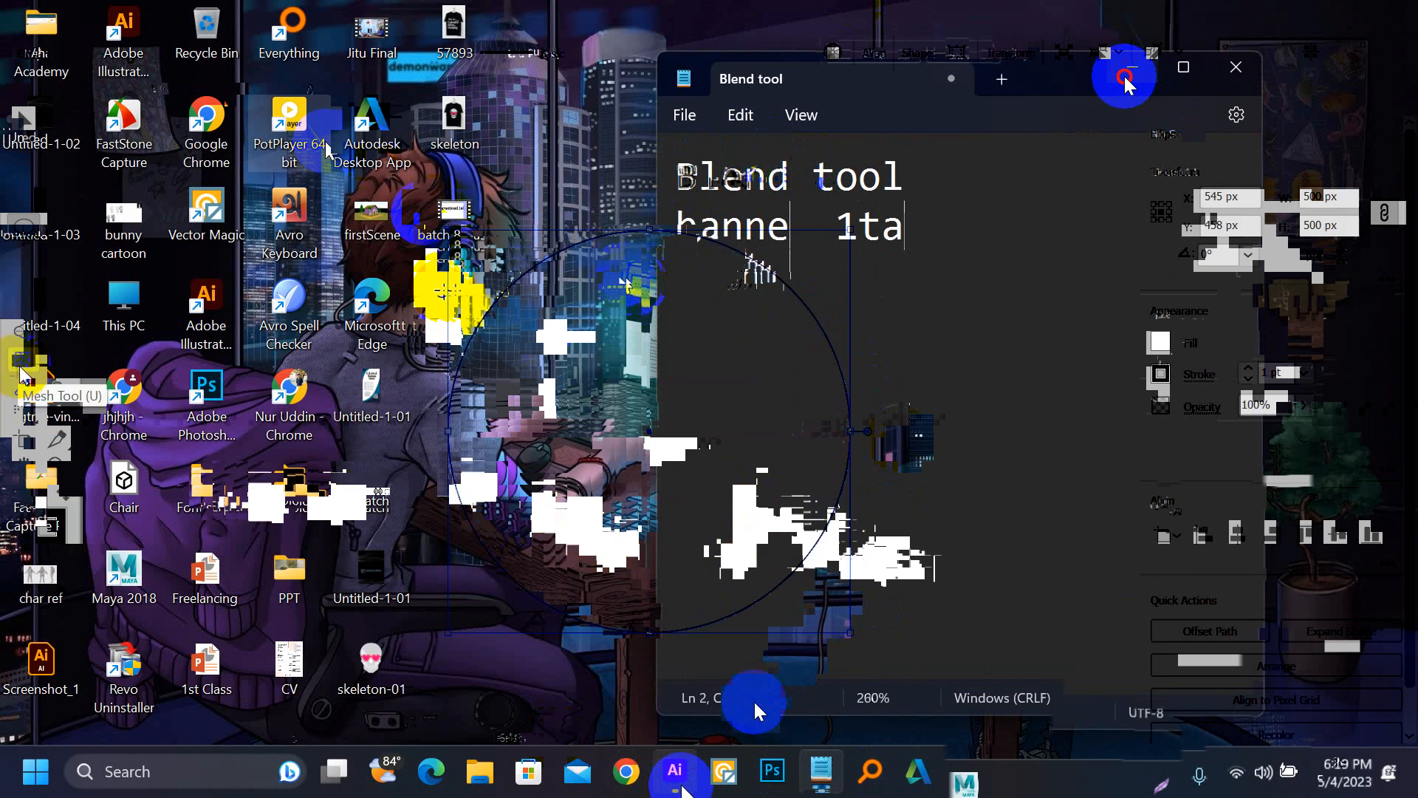
left_click(22, 359)
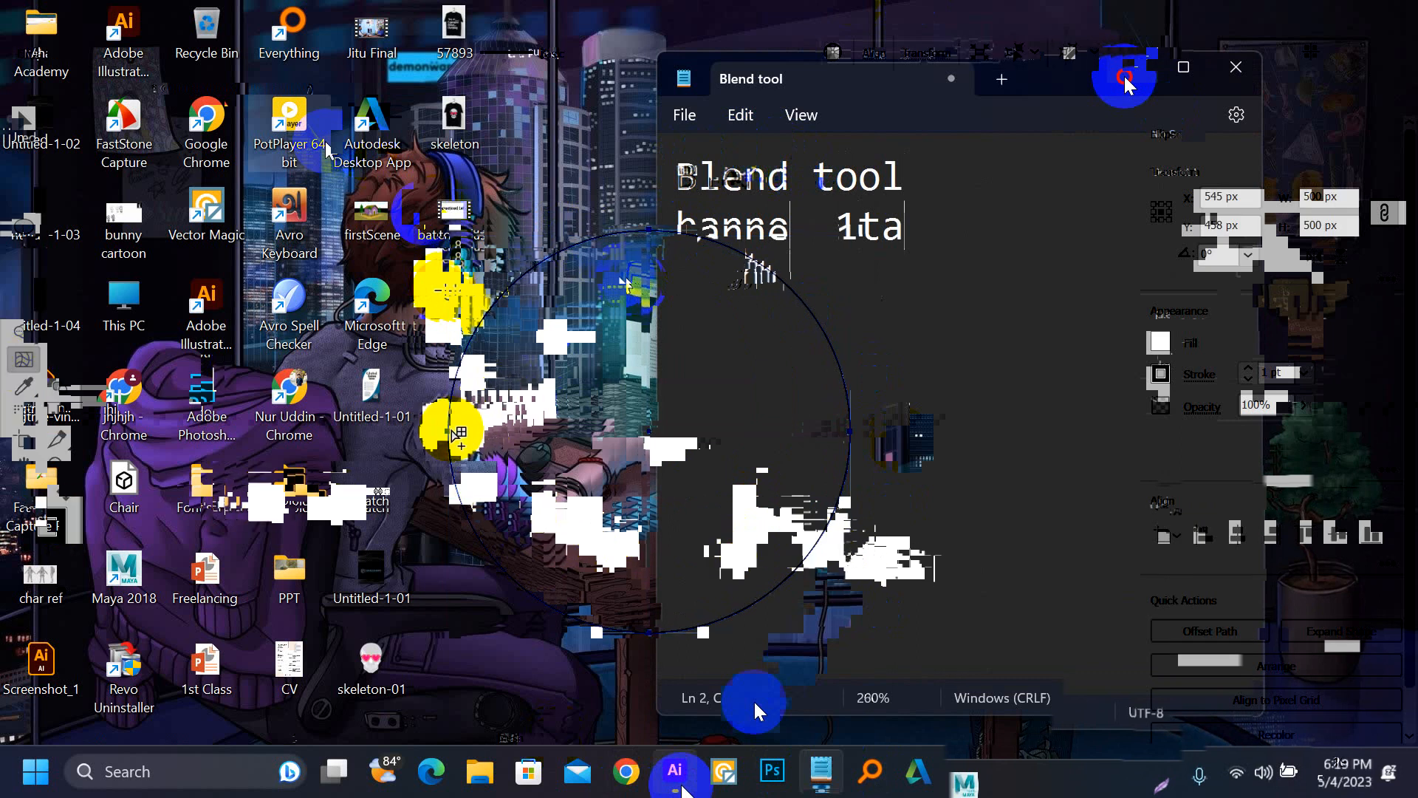
left_click(451, 430)
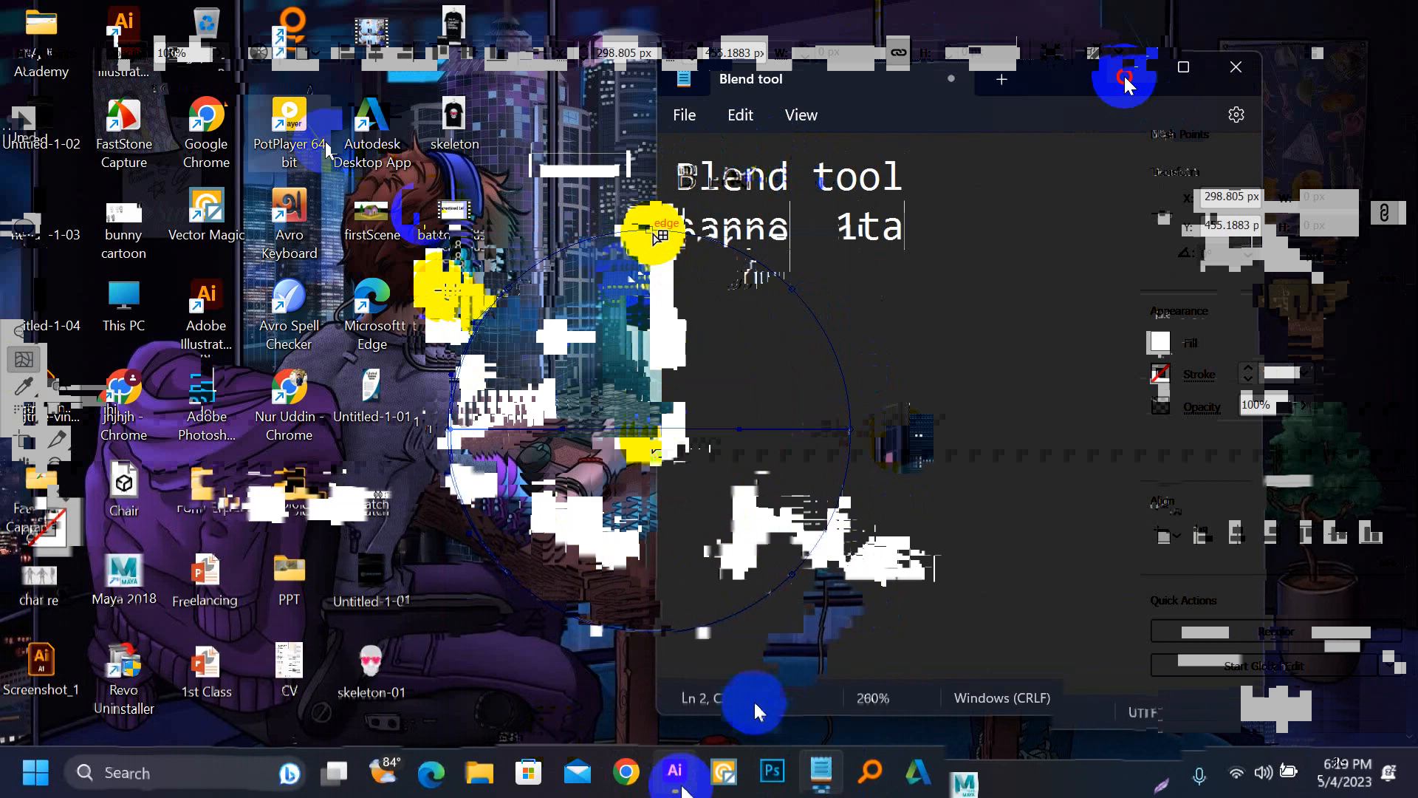
left_click(653, 246)
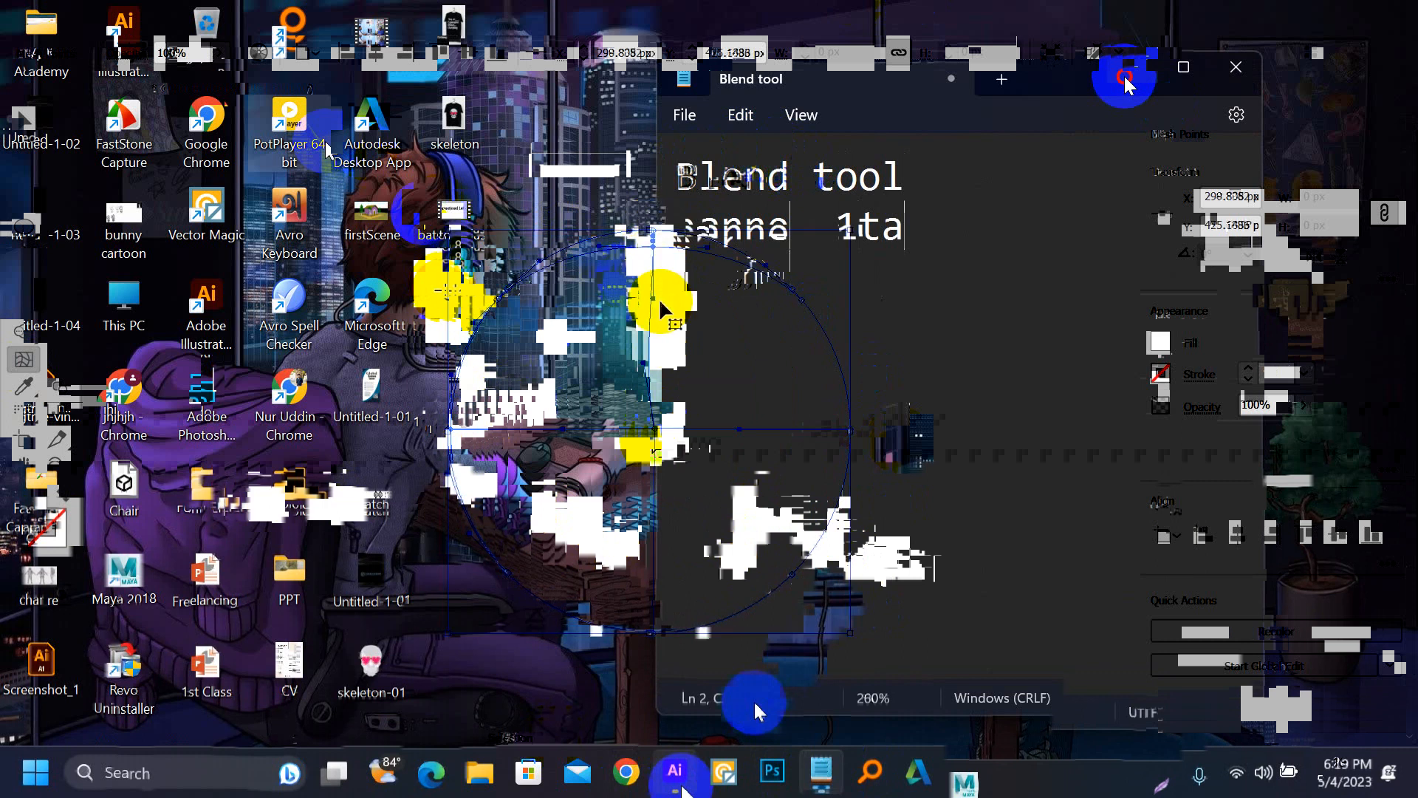
left_click_drag(655, 429, 645, 423)
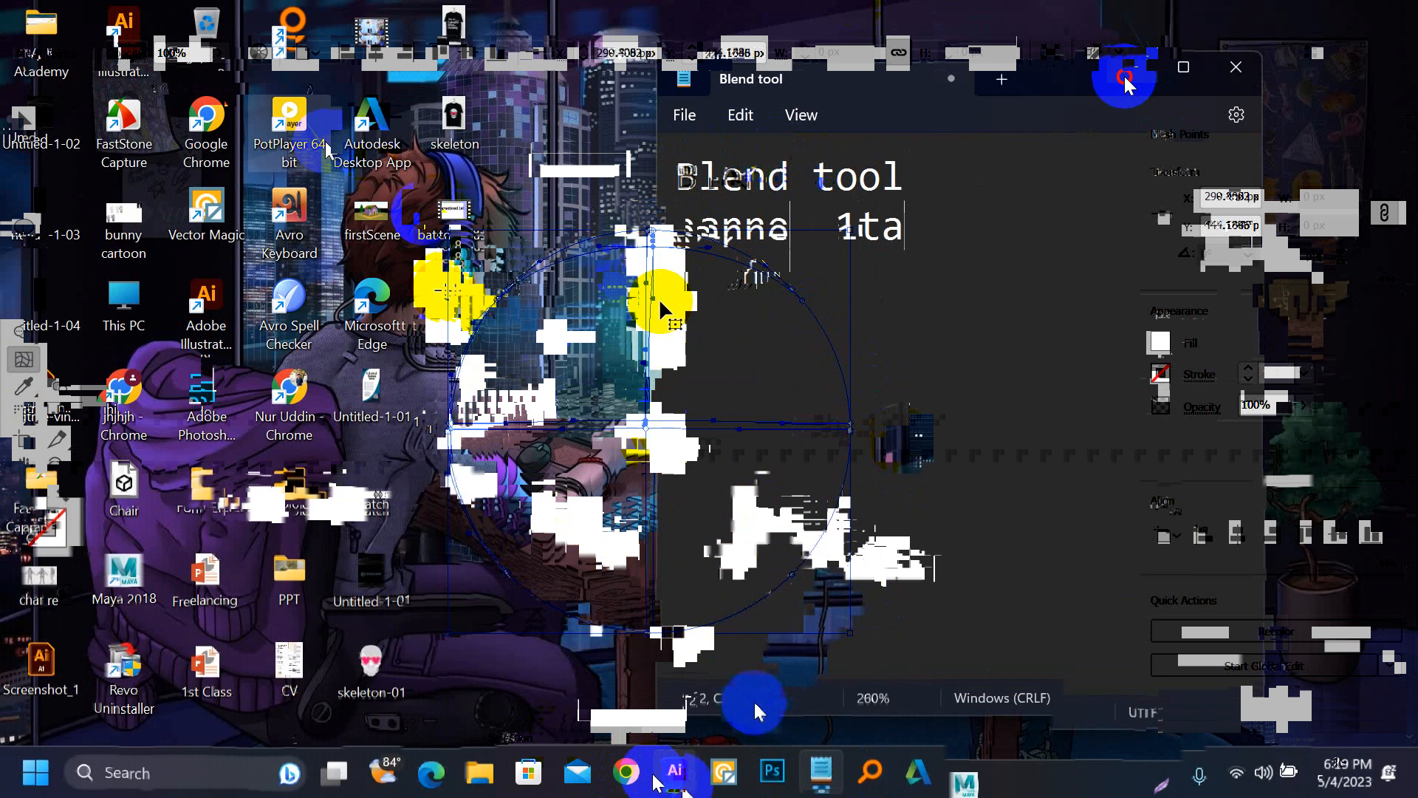
left_click(674, 772)
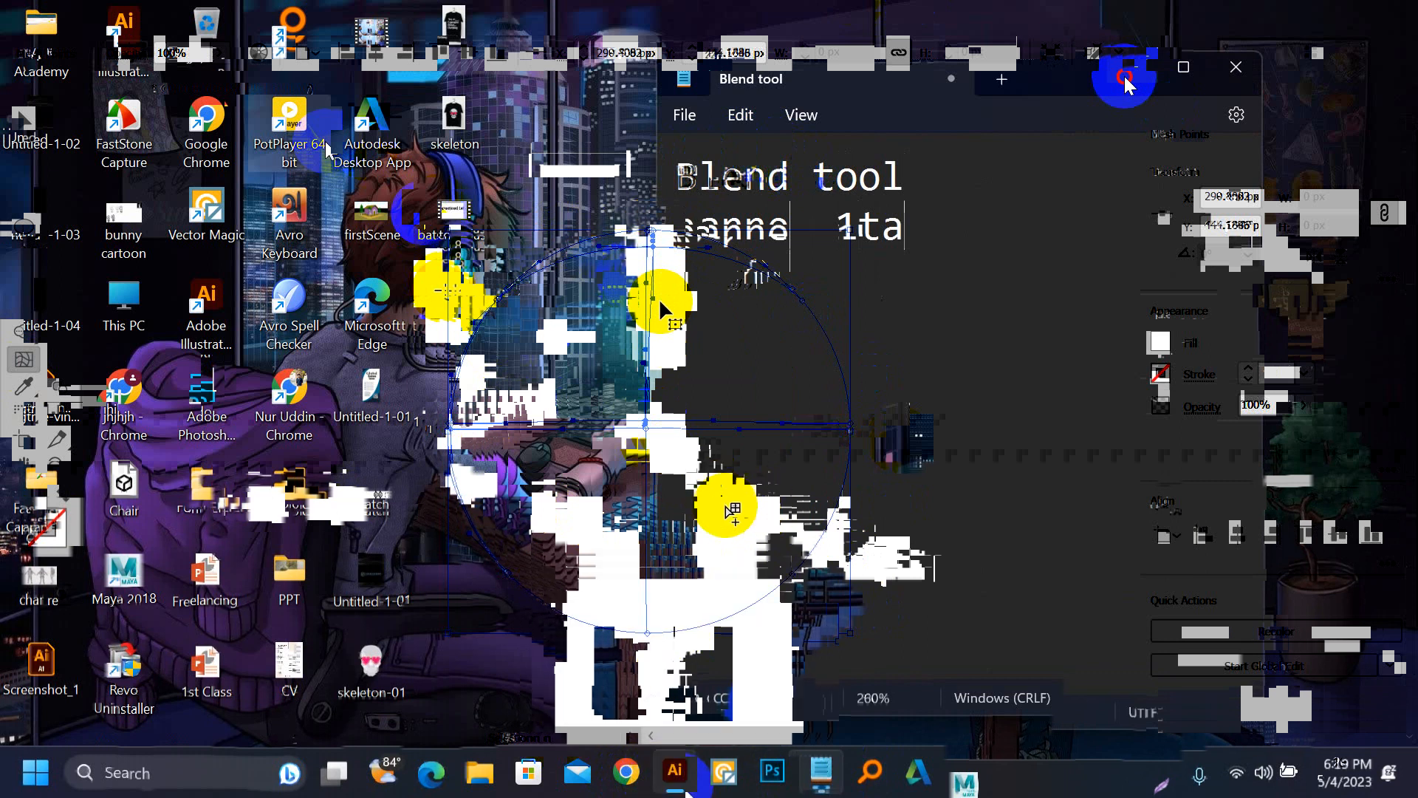
Step: Select mesh points around the circle's outer edge with the Direct Selection tool and fill them with bright green
left_click(56, 119)
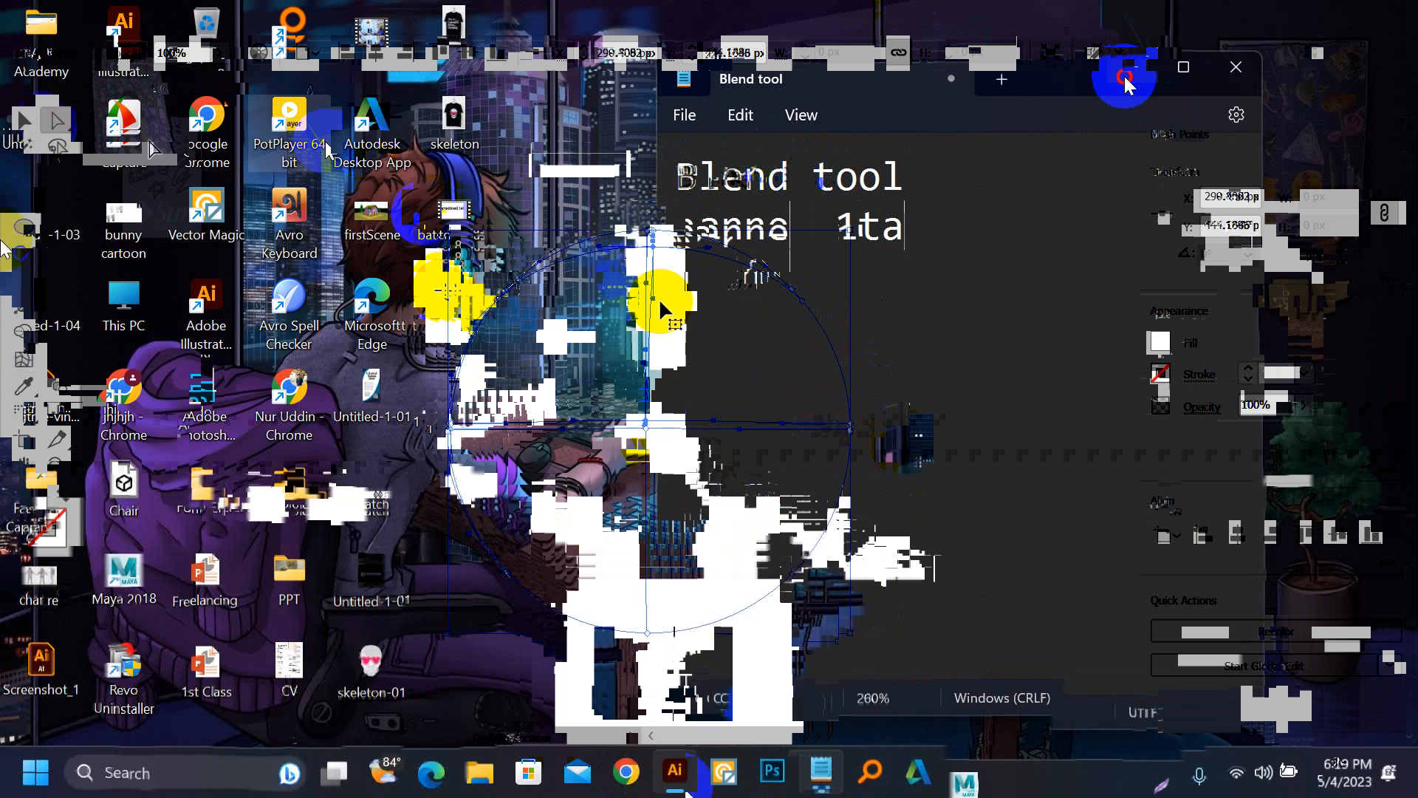
left_click(615, 192)
mouse_move(659, 299)
left_mouse_down()
mouse_move(794, 262)
mouse_move(861, 402)
mouse_move(750, 588)
left_mouse_up()
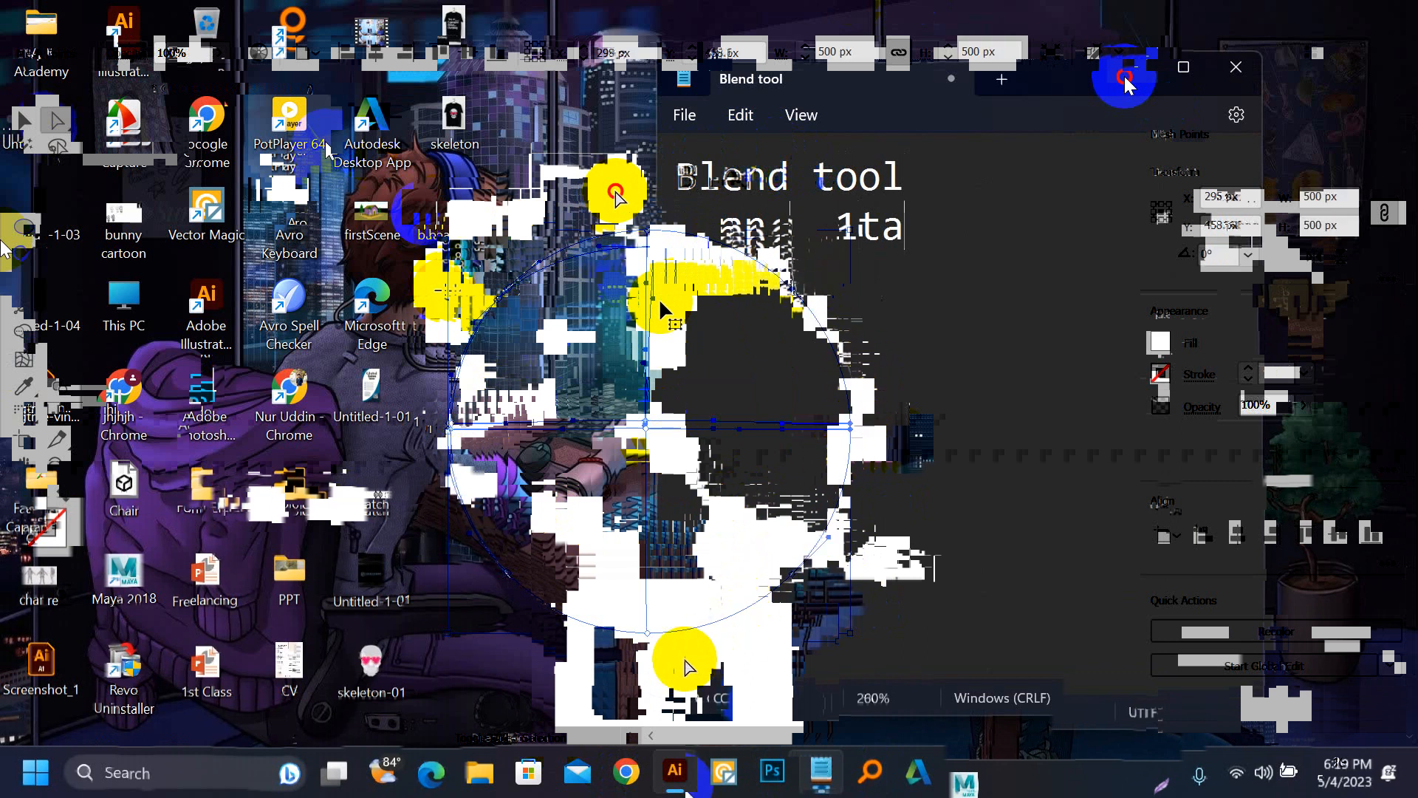
left_click(613, 632)
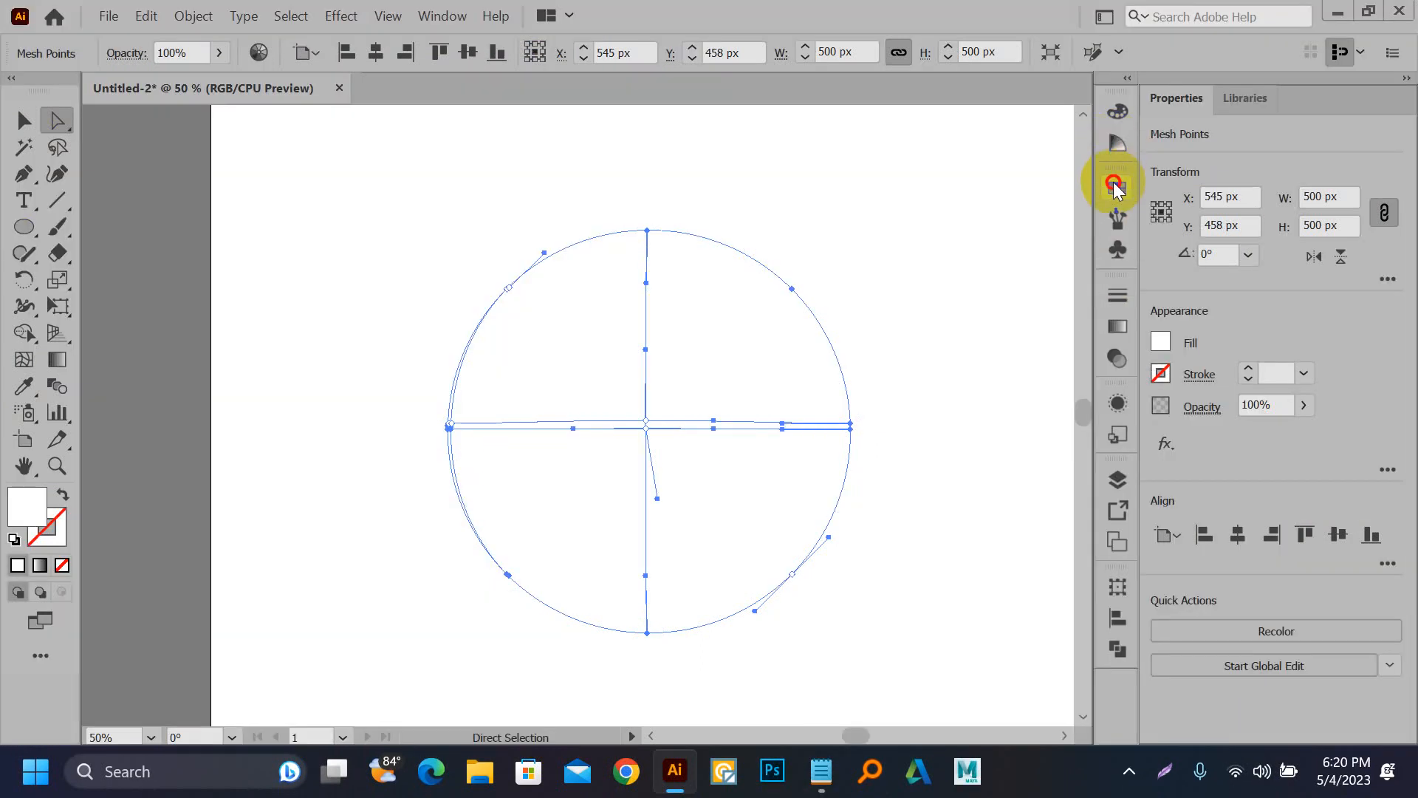
left_click(1116, 187)
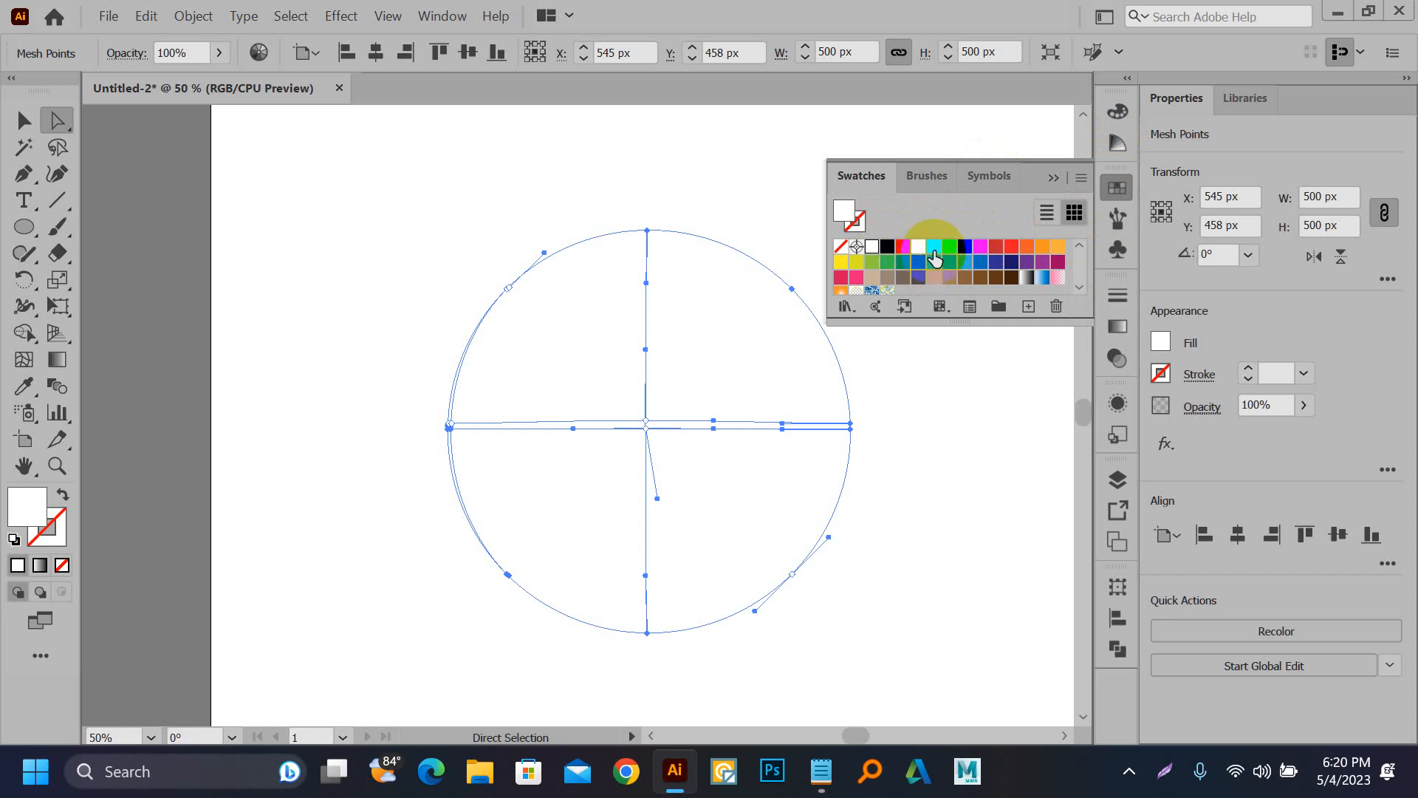
left_click(920, 263)
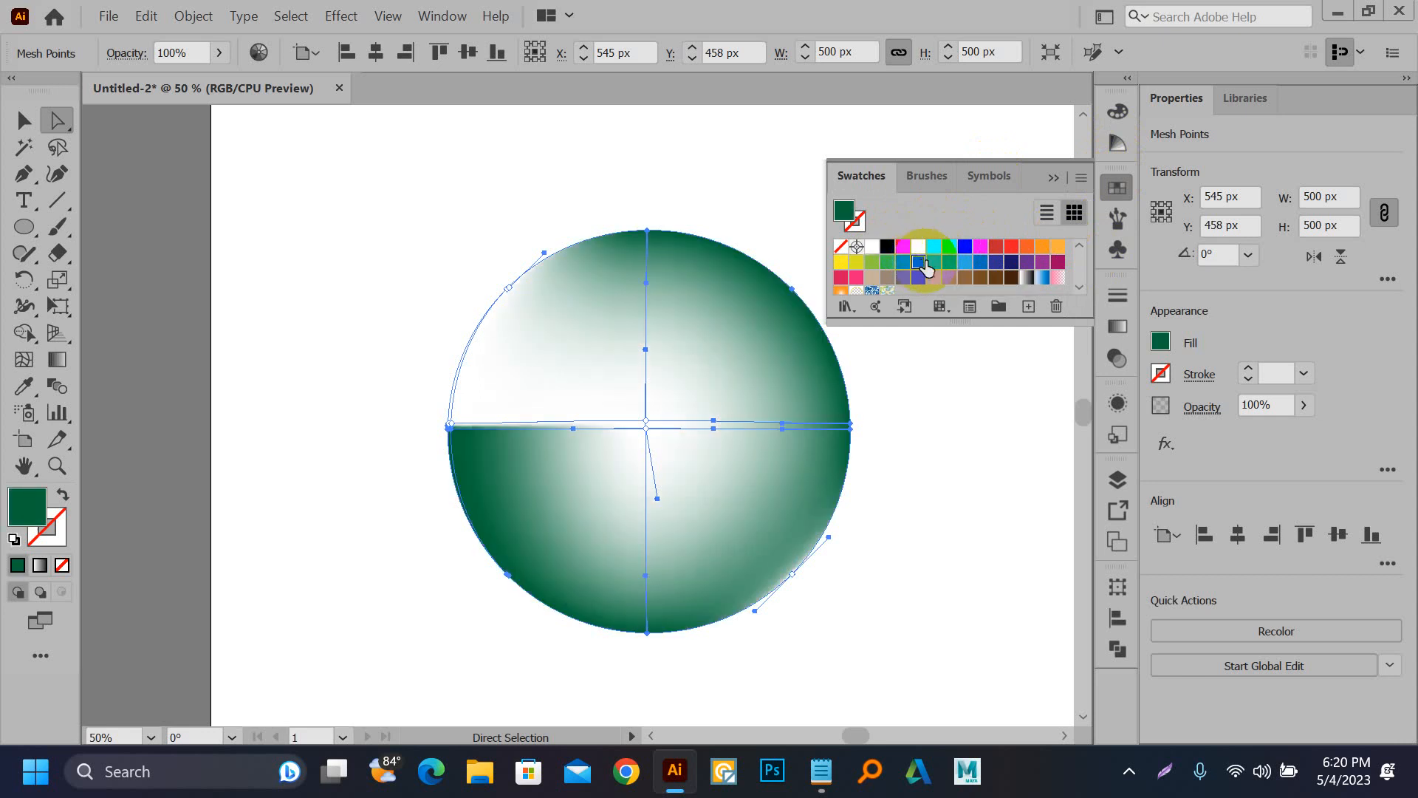
left_click(936, 248)
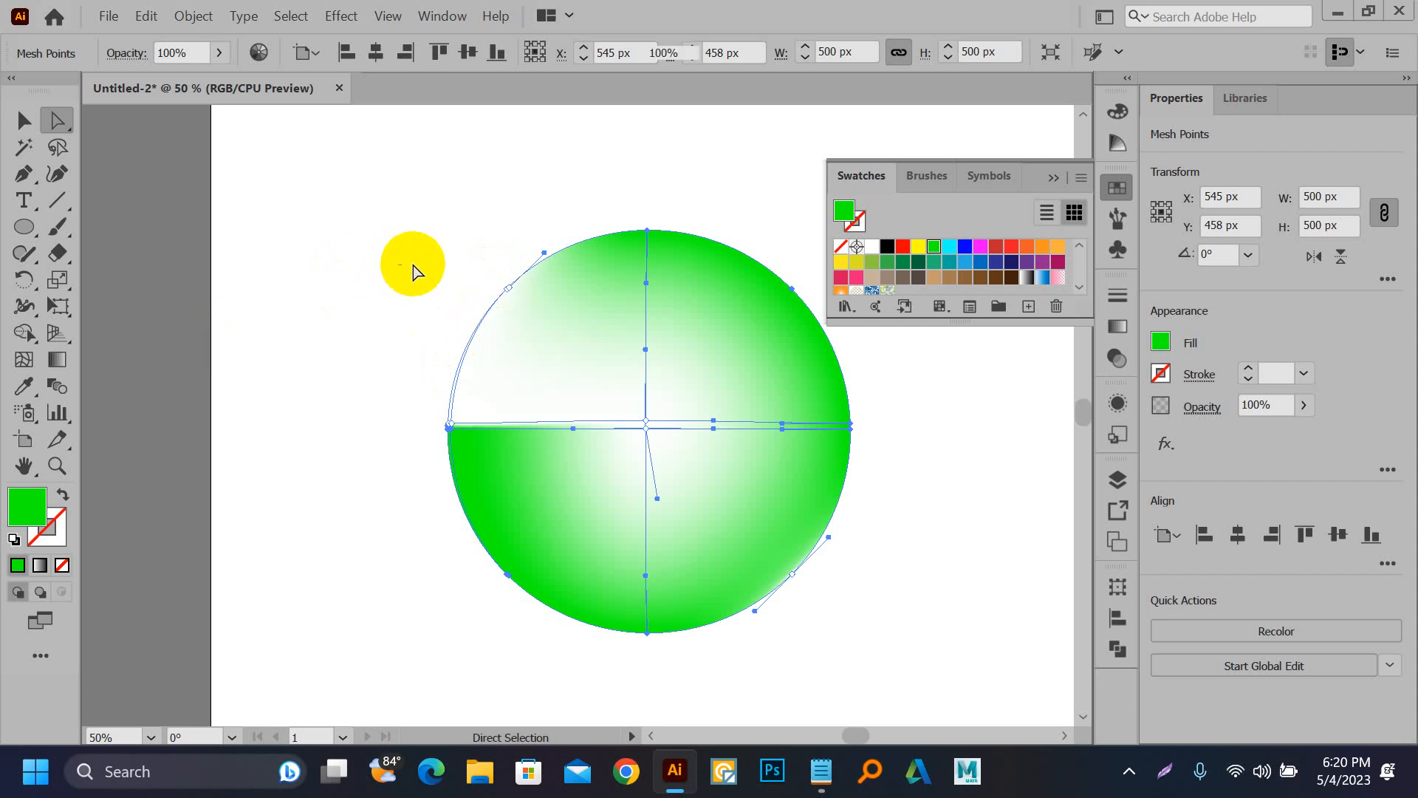
Step: Select the white mesh point on the circle's upper-left edge and give it the green sampled from the lower-left area
left_click(474, 267)
left_click_drag(473, 267, 520, 316)
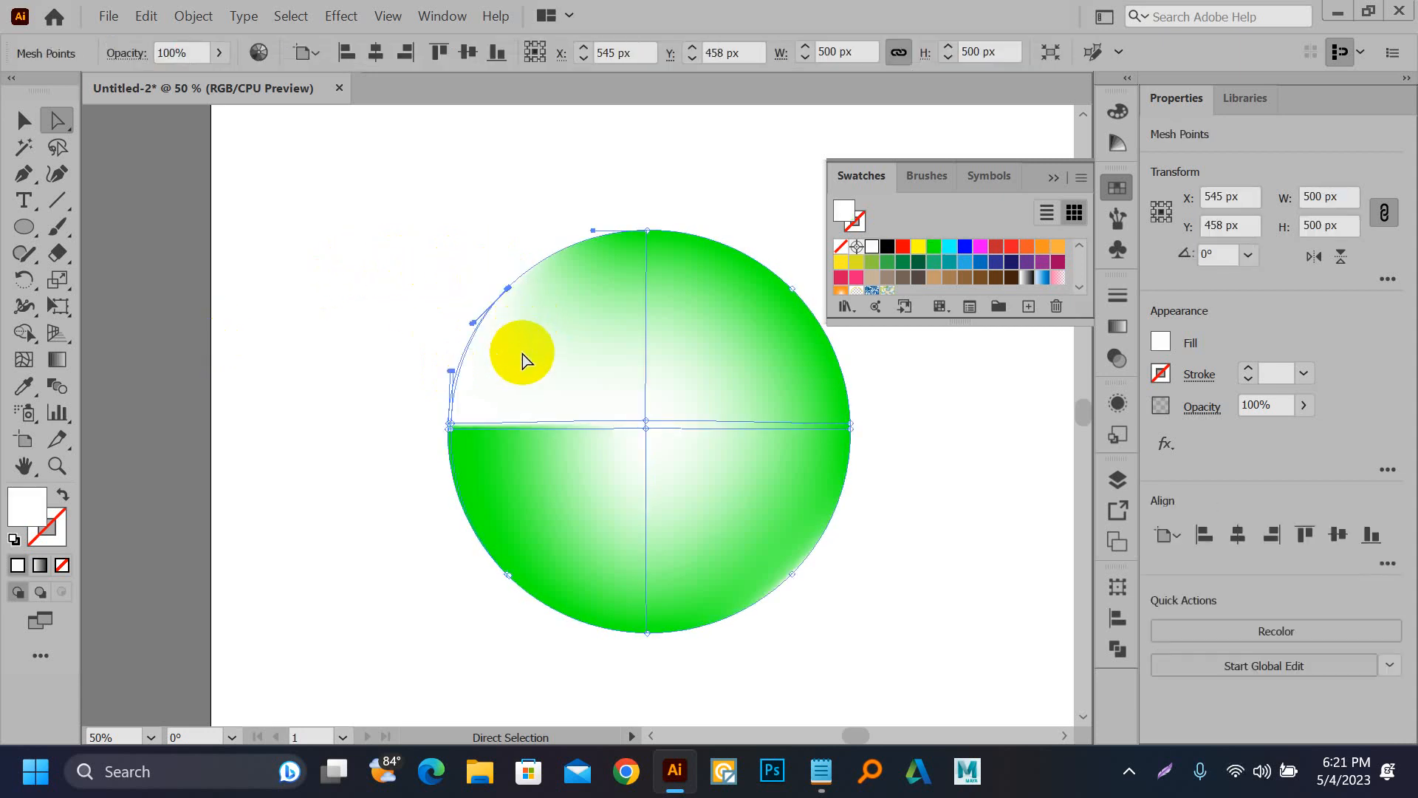
key("i")
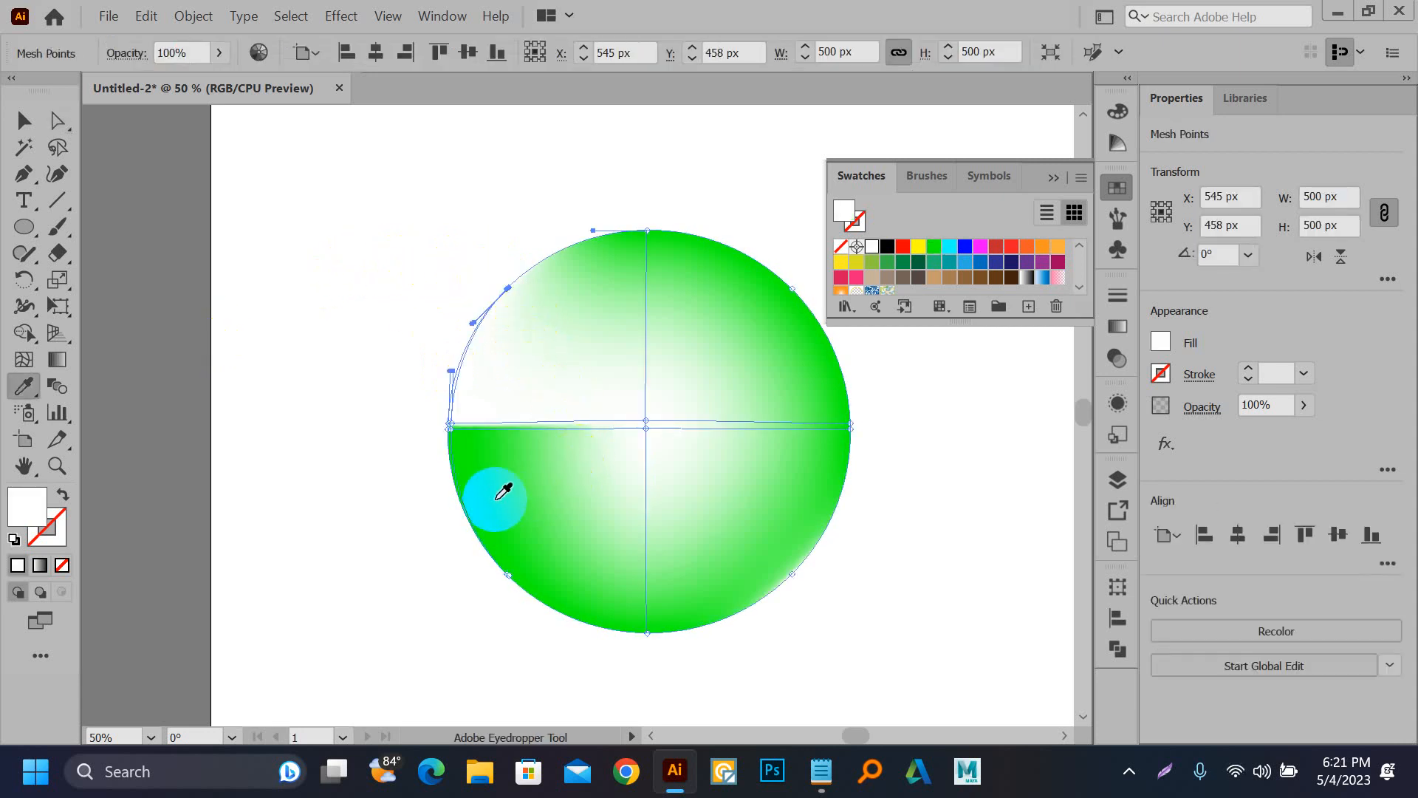
left_click(502, 491)
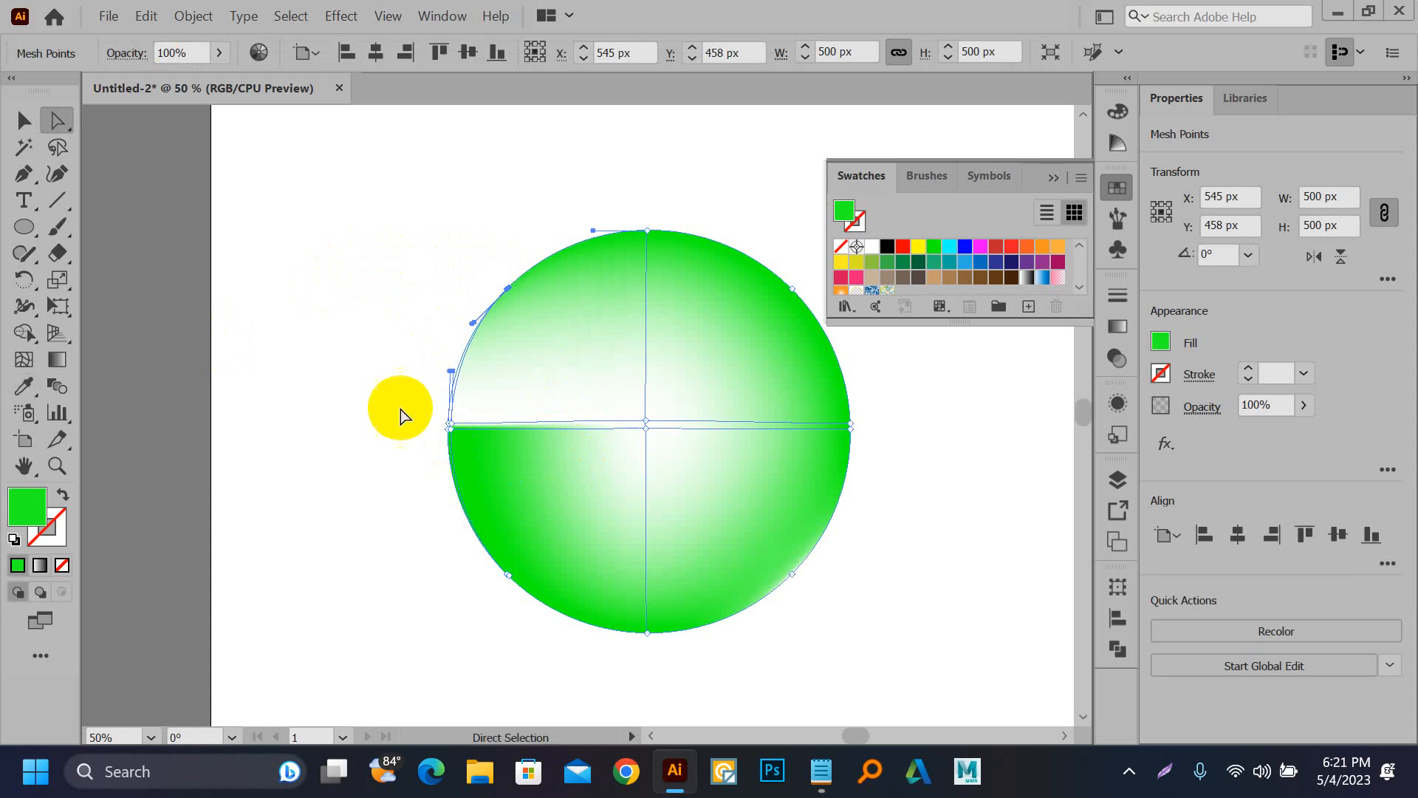
Step: Select the mesh points at the circle's far-left edge, colour them with the sampled green, and deselect the mesh
key("a")
left_click(421, 421)
scroll(424, 422, "up", 4)
left_click_drag(445, 388, 538, 485)
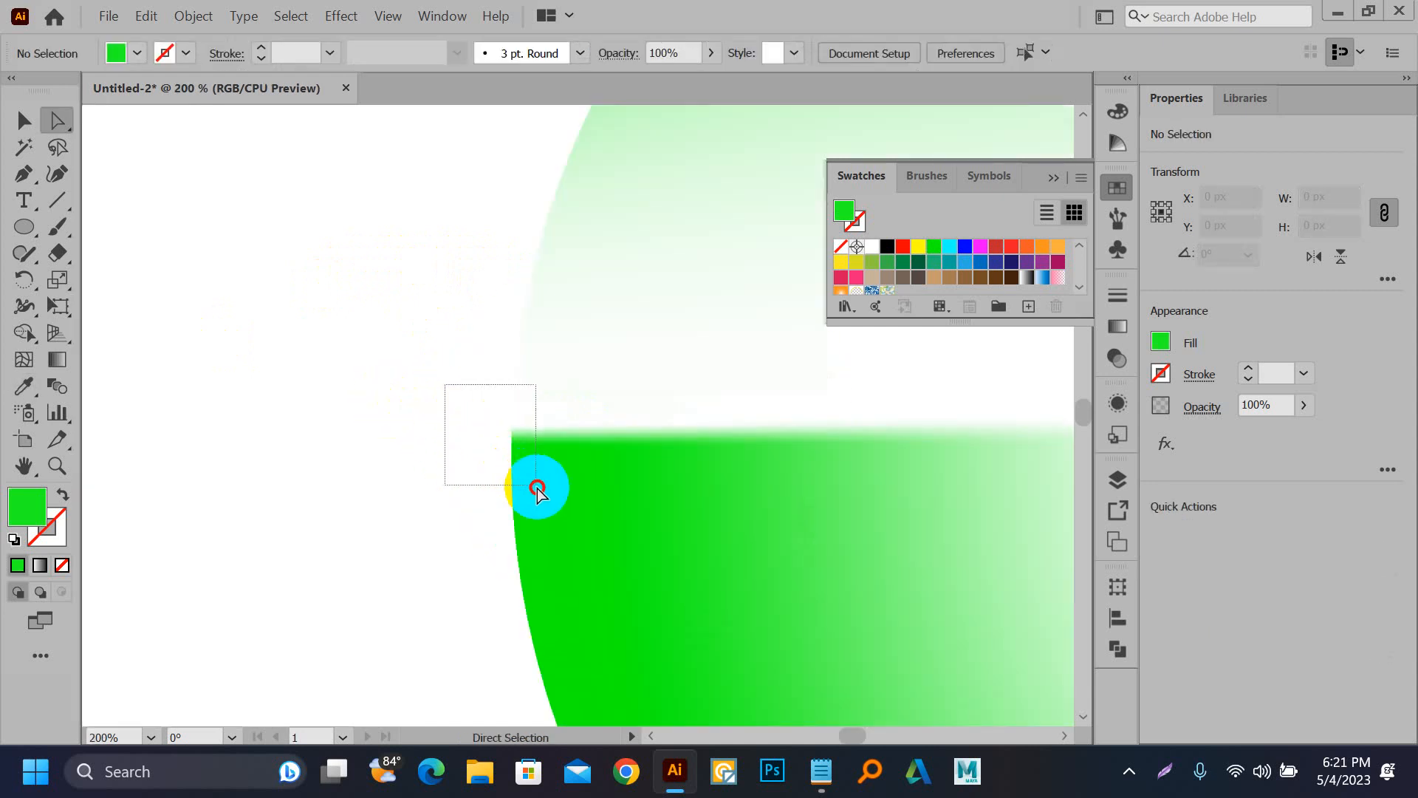
key("i")
left_click(611, 528)
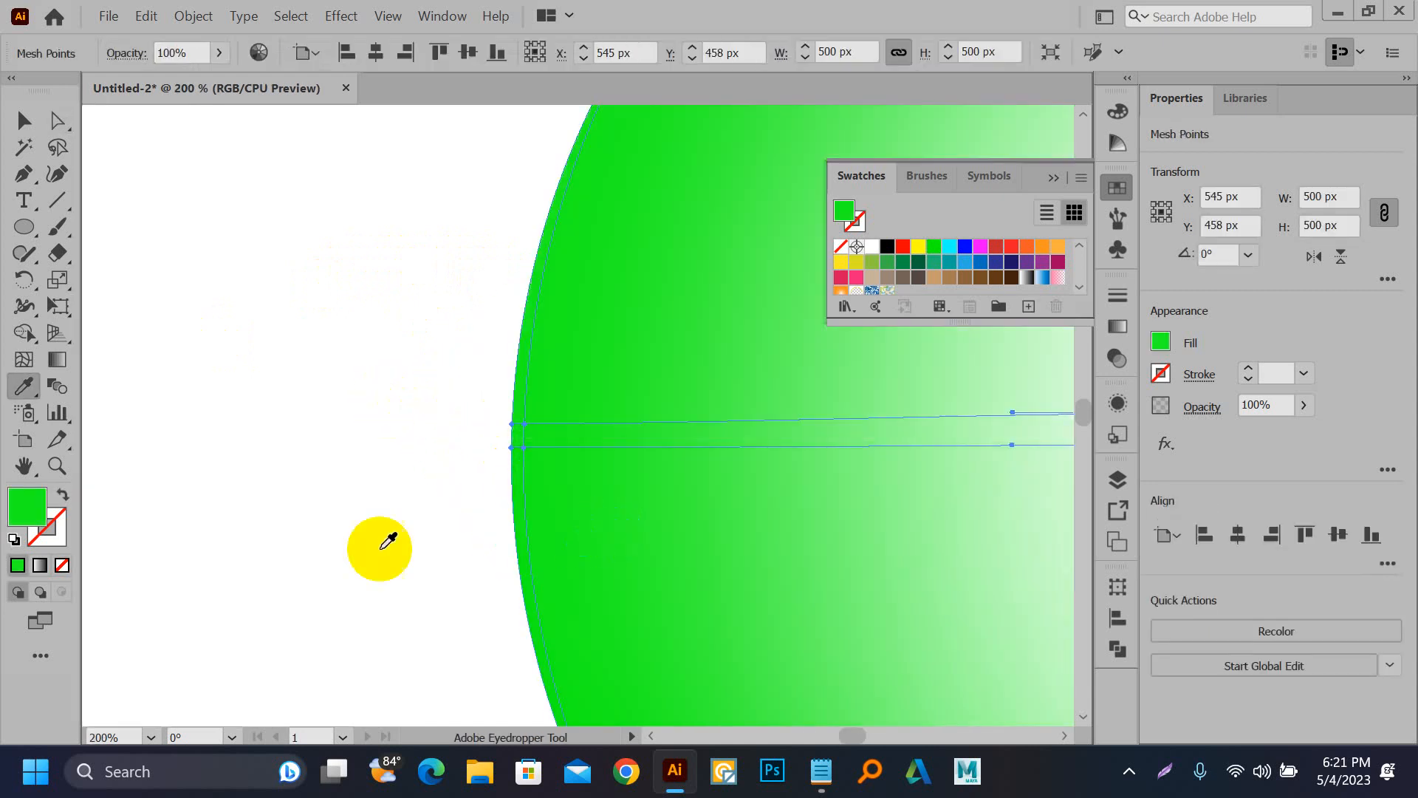
key("a")
scroll(317, 544, "down", 3)
left_click(264, 480)
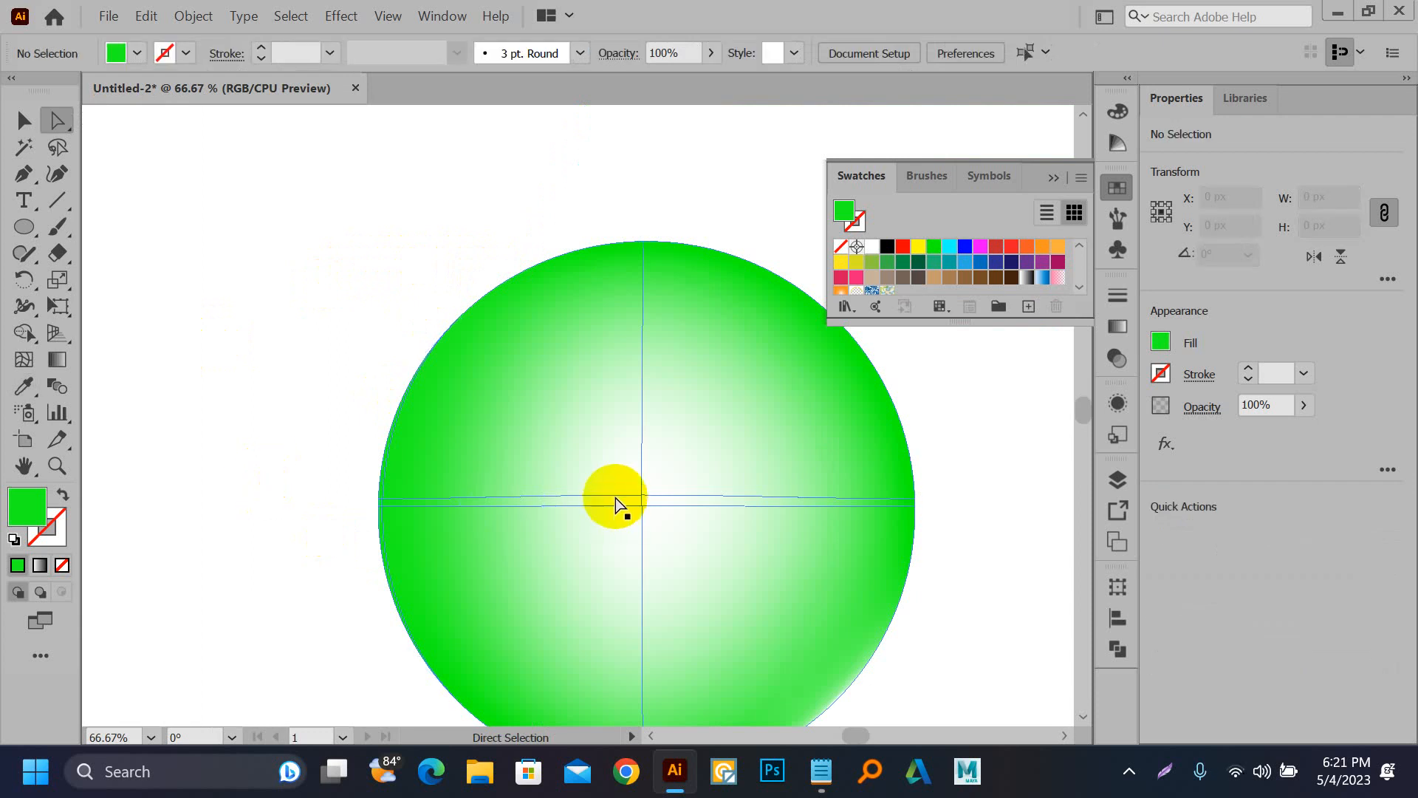
Step: Select the two mesh points at the circle's centre, fill them with RGB Yellow, and deselect the mesh
left_click(643, 506)
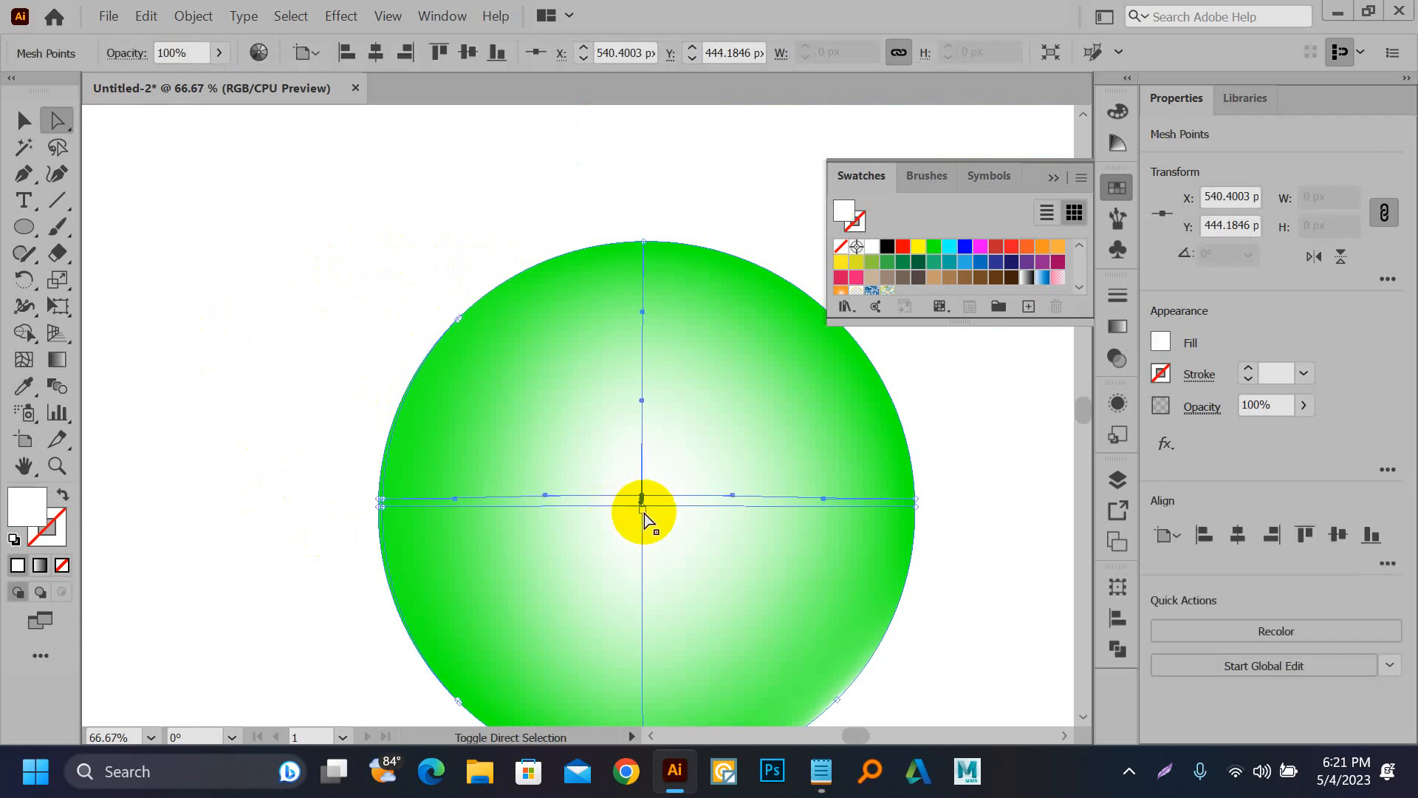
left_click(642, 507, "shift")
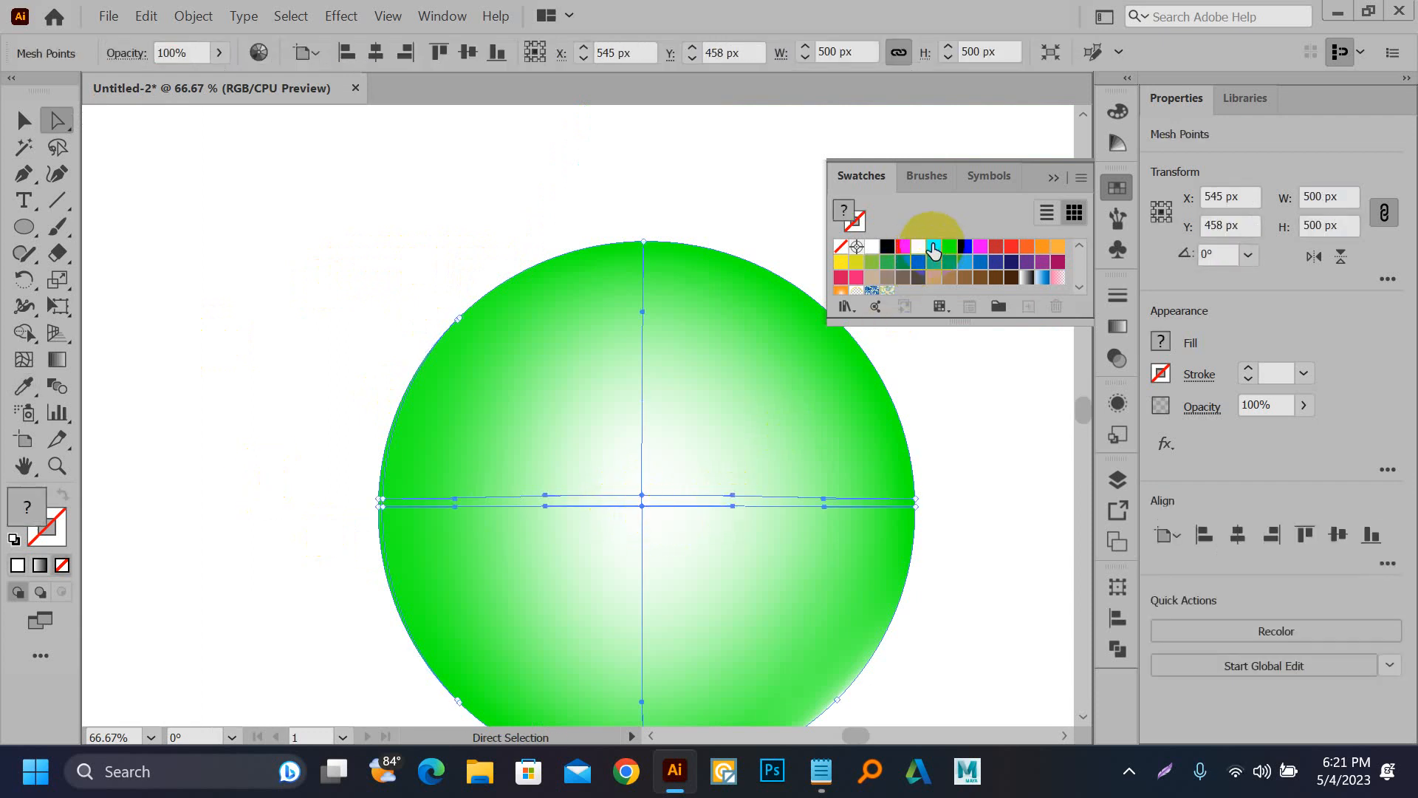
left_click(919, 248)
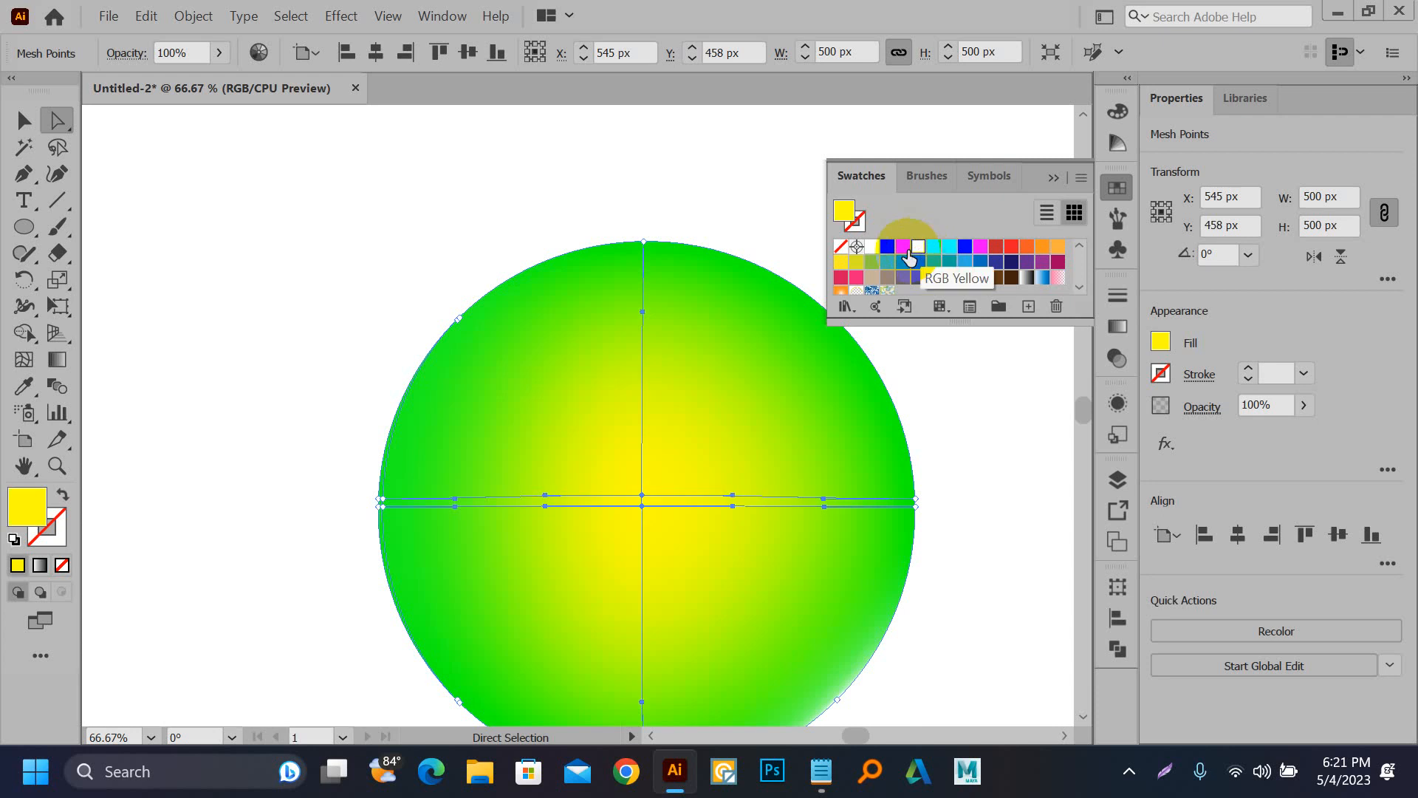
left_click(24, 120)
left_click(171, 193)
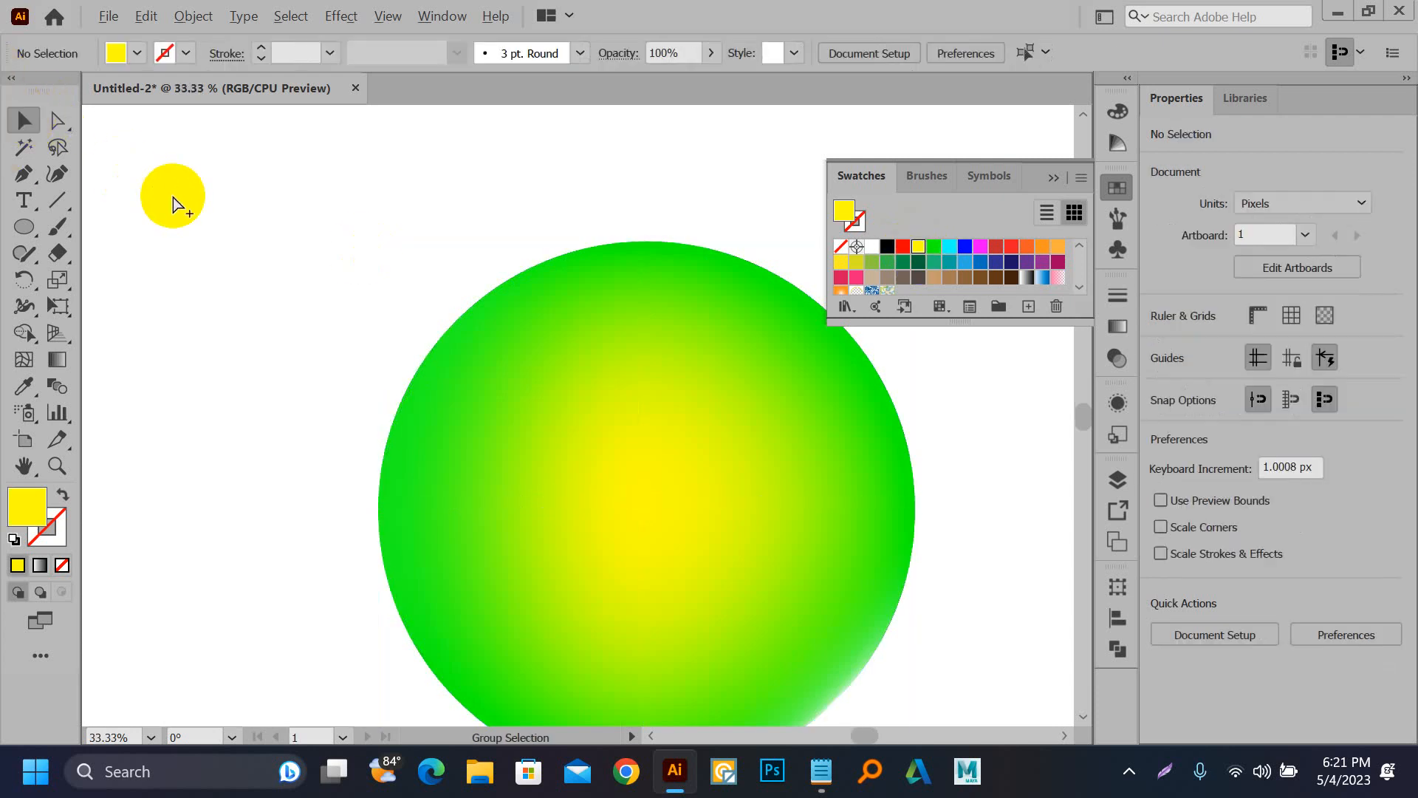
Step: Select the whole gradient mesh circle and reposition it on the canvas
scroll(180, 357, "down", 3)
left_click_drag(158, 262, 314, 431)
left_click_drag(314, 380, 528, 337)
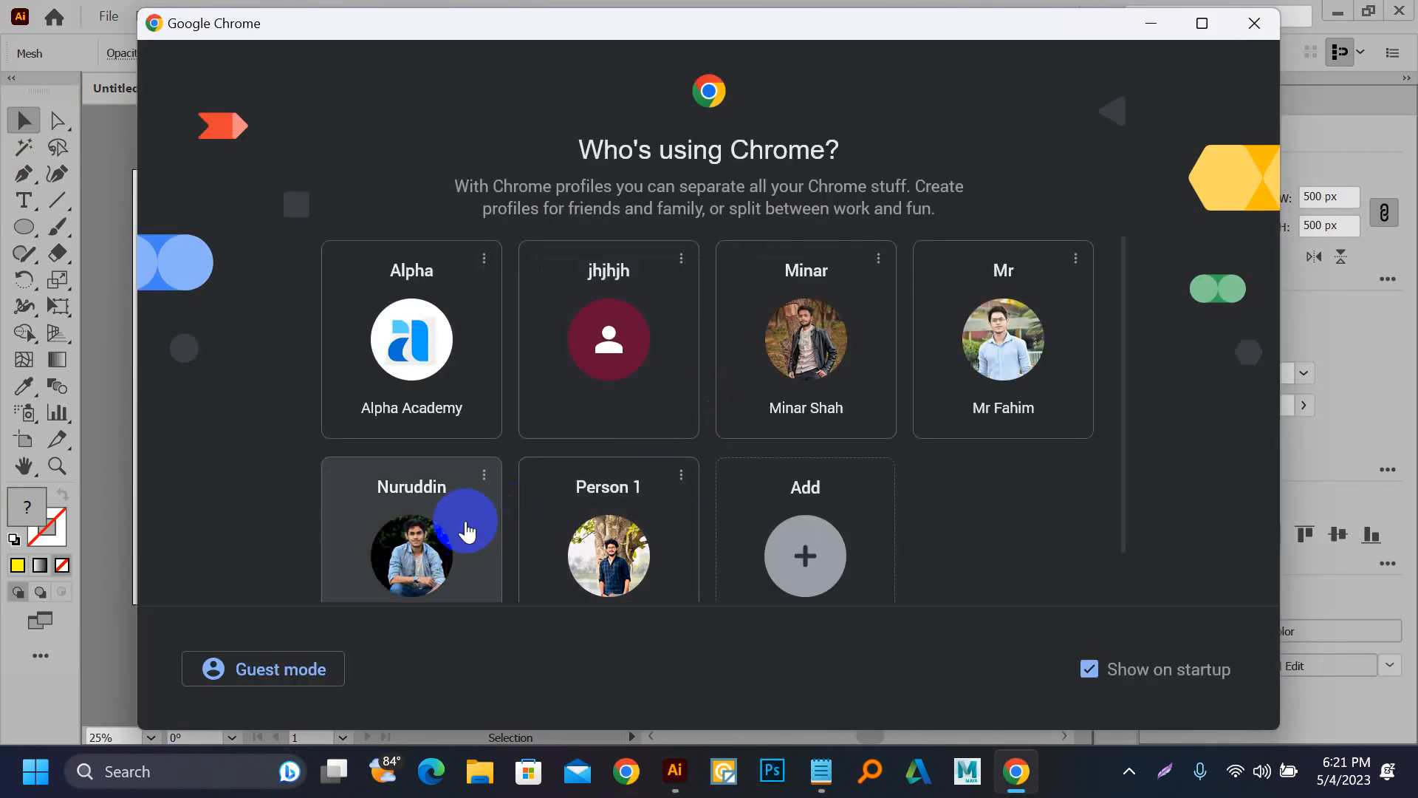
Step: Switch to Chrome, search Google for "mesh tool practice image", and open the image results
left_click(650, 522)
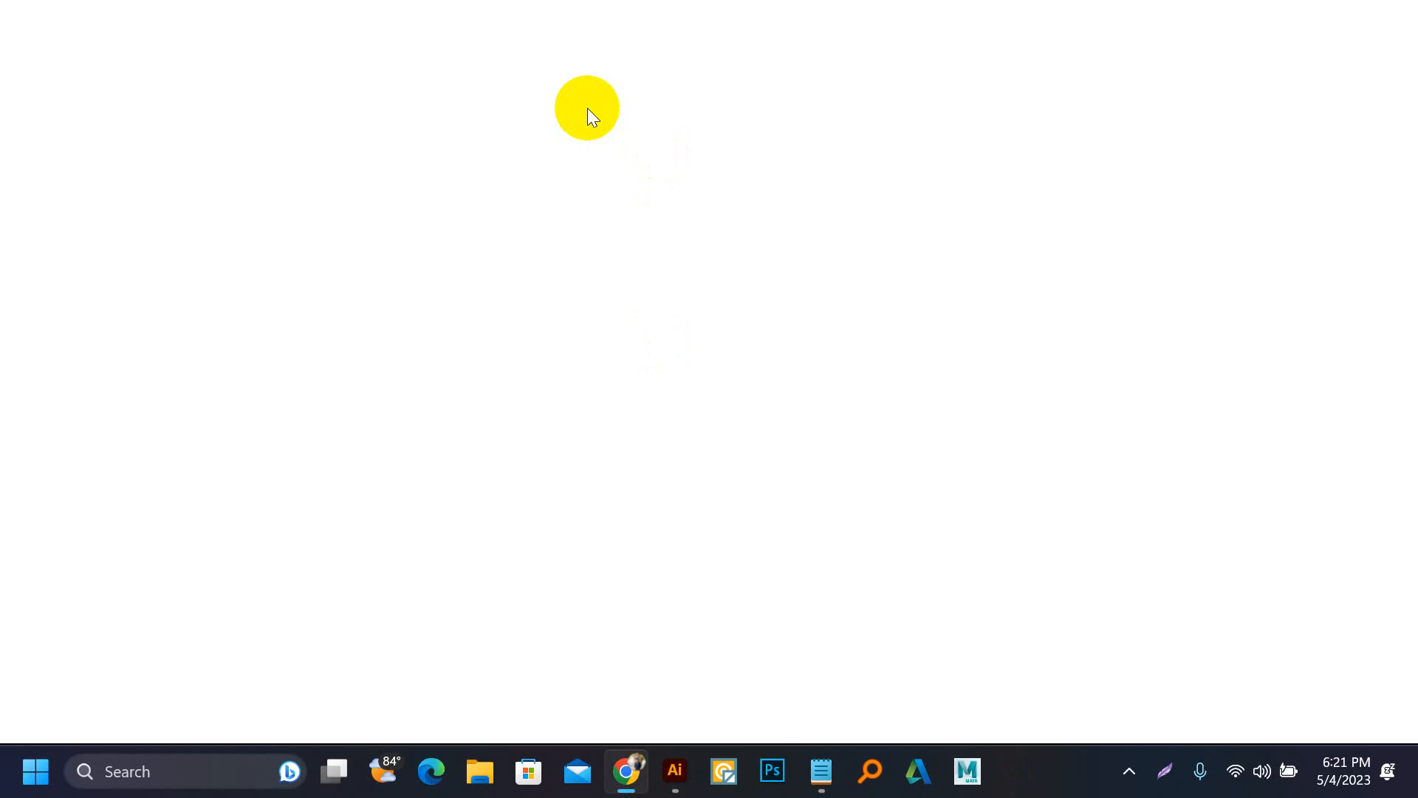
type("m")
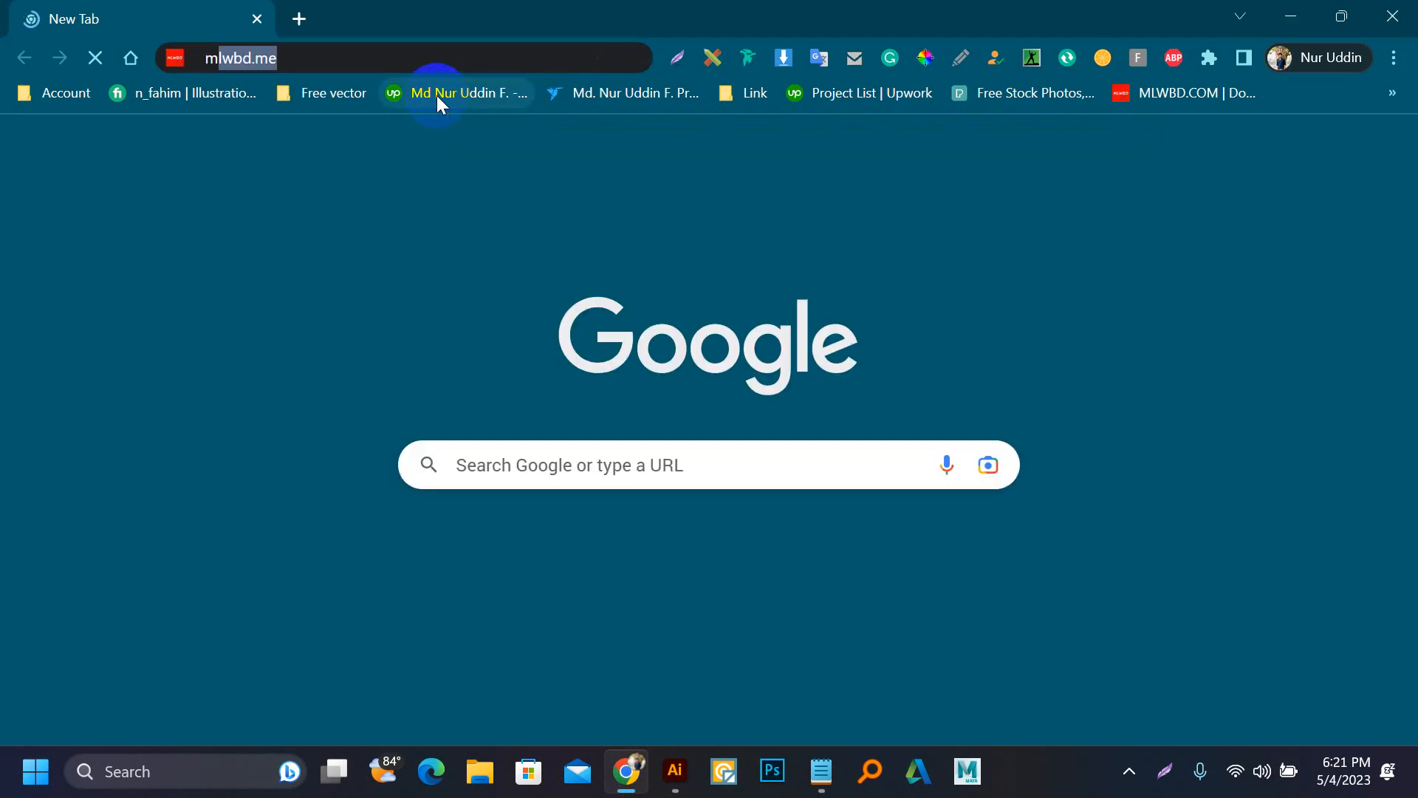
type("esh too;")
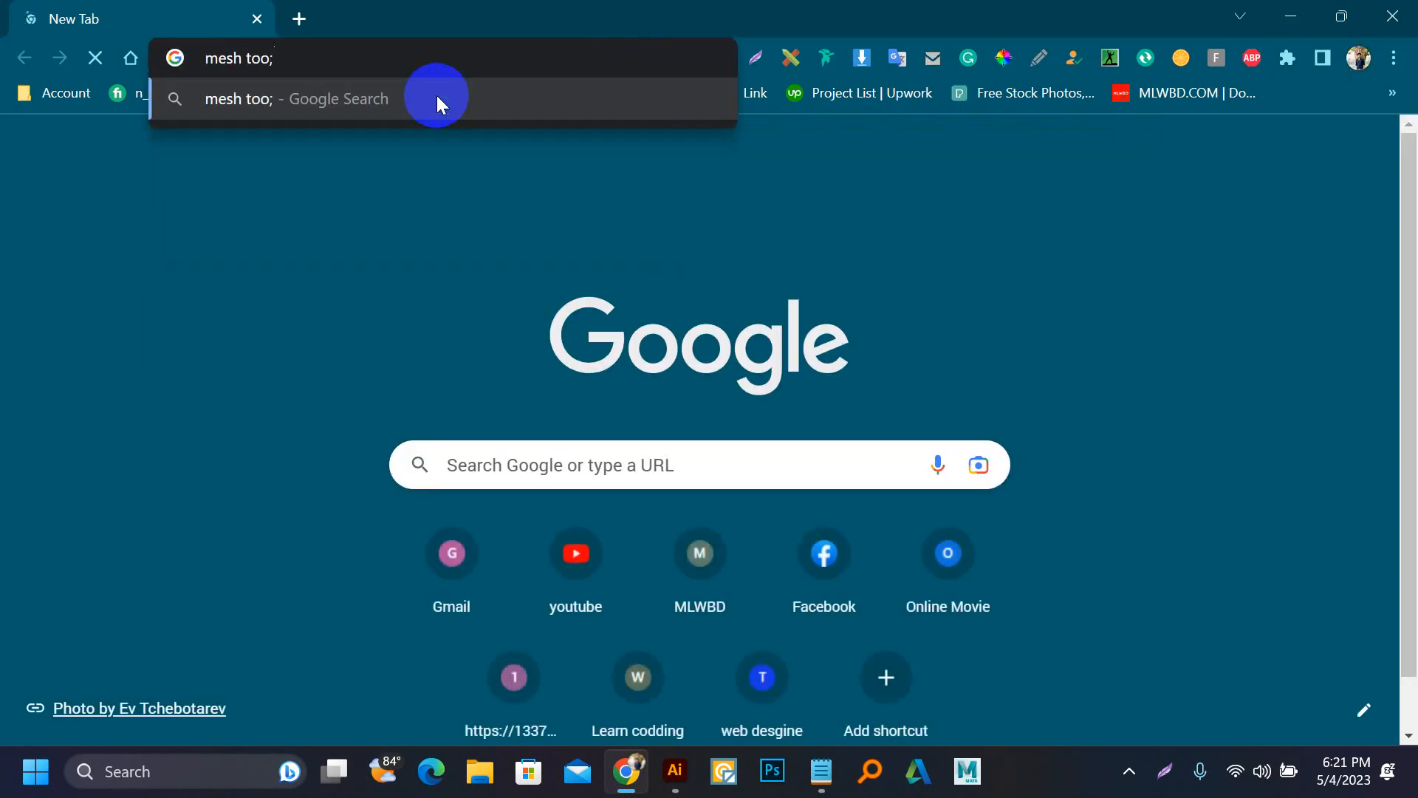
key("BackSpace")
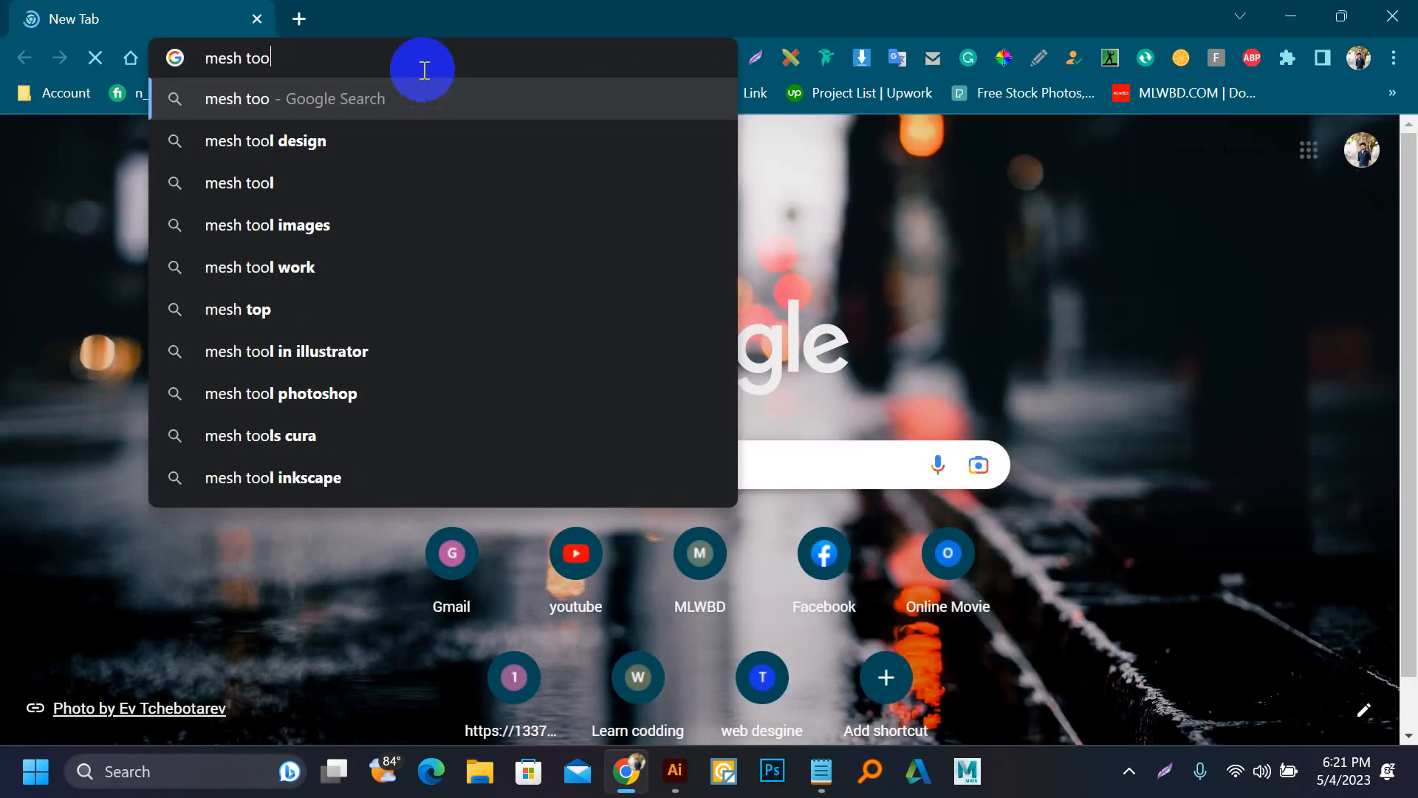
type("l pra")
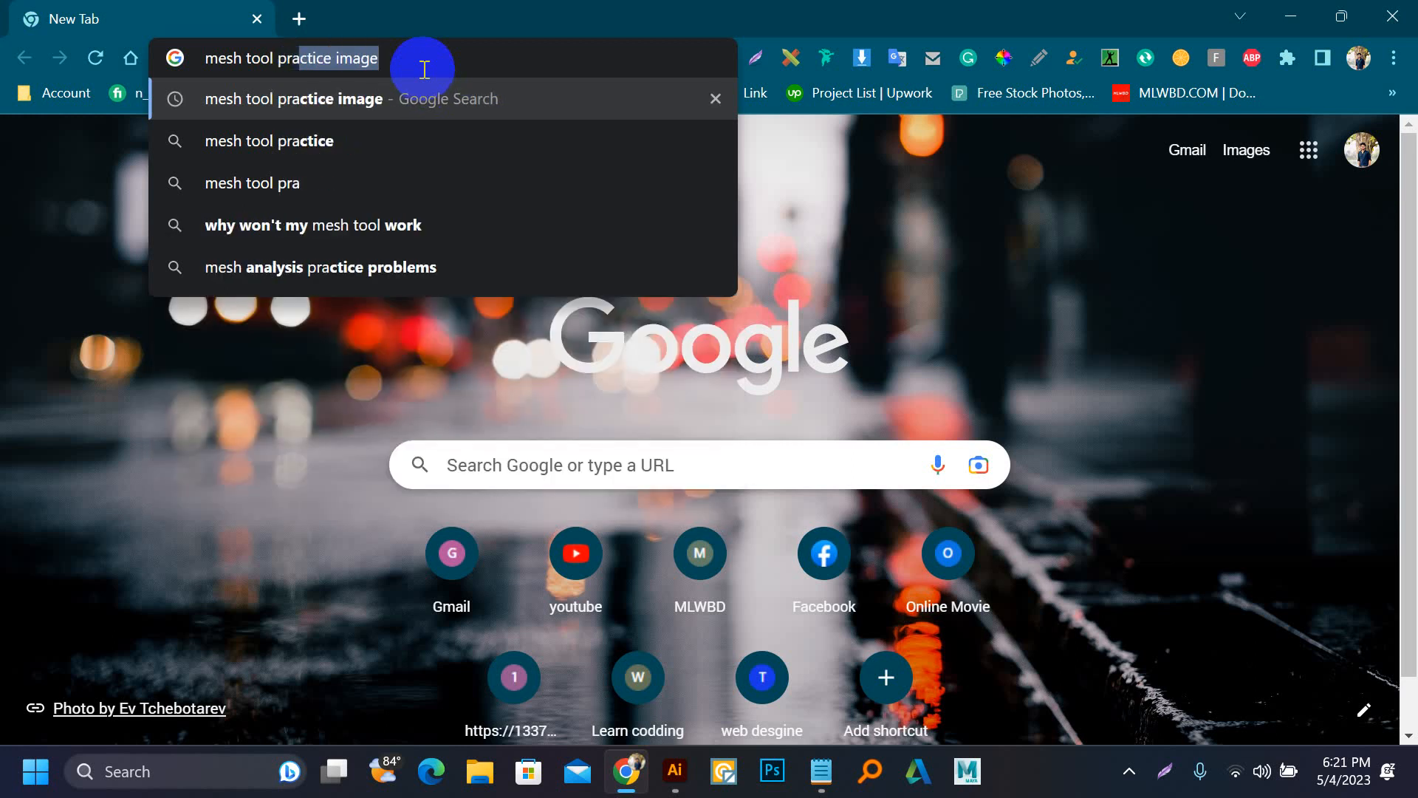
key("Return")
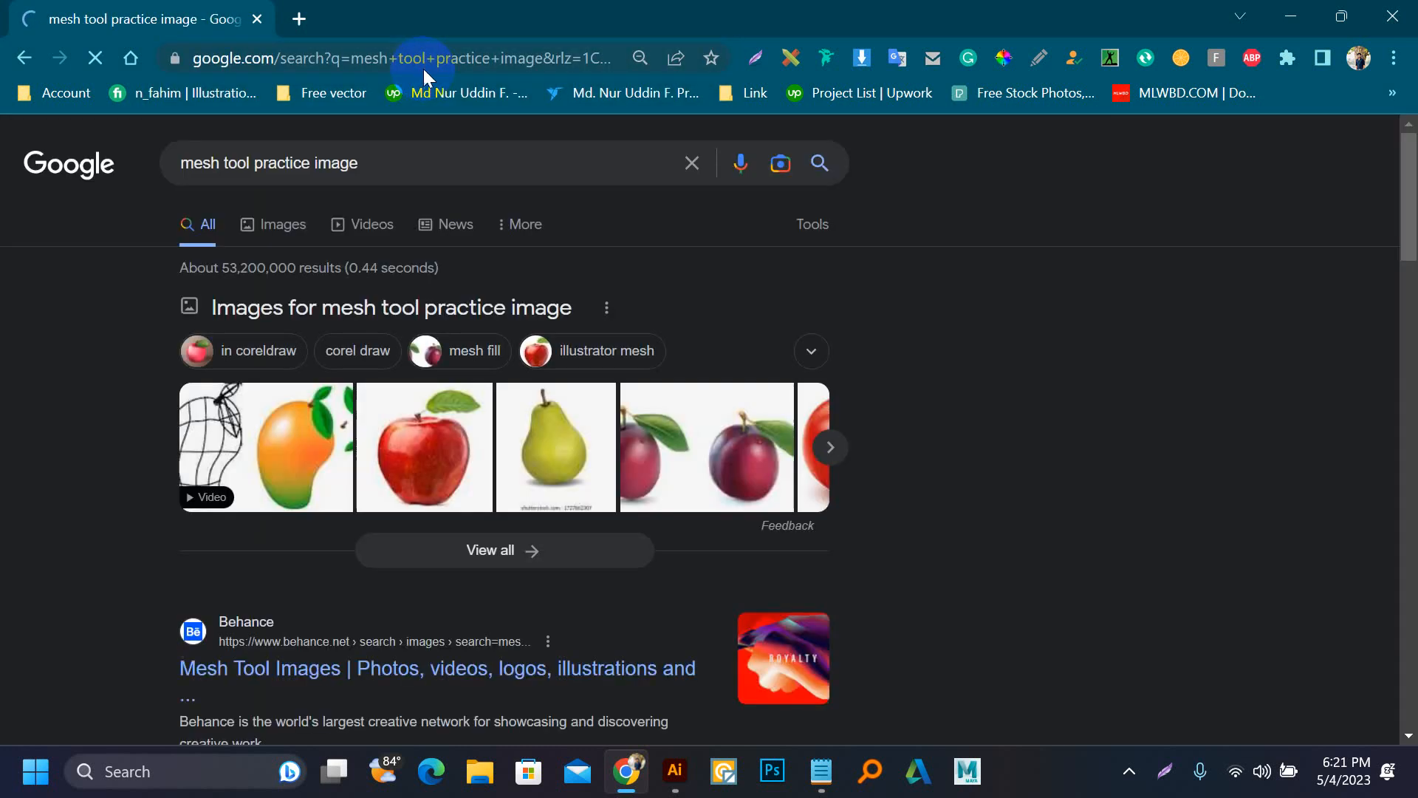
left_click(284, 224)
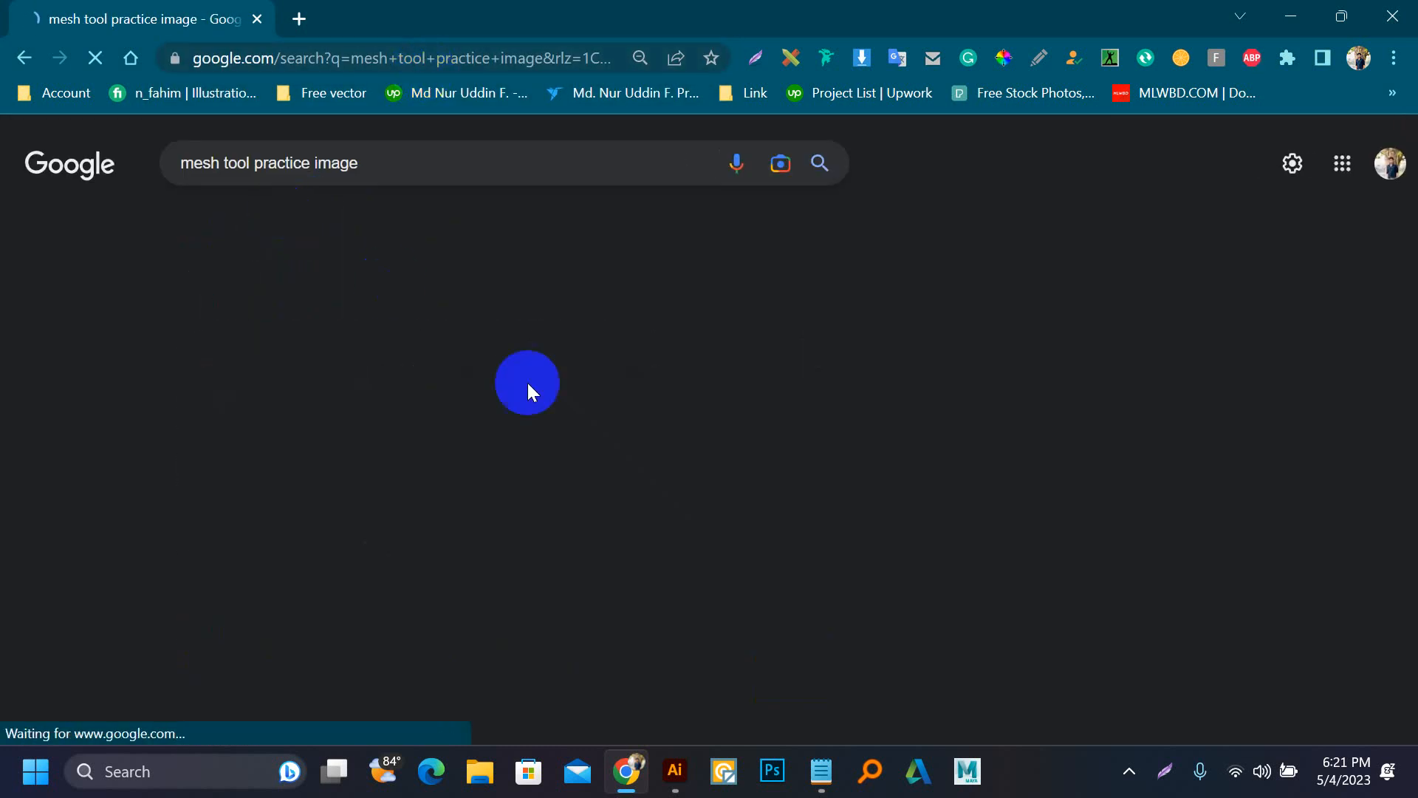
Step: Browse the mesh tool image results and open the preview of the red pepper shown beside its wireframe
scroll(633, 433, "down", 6)
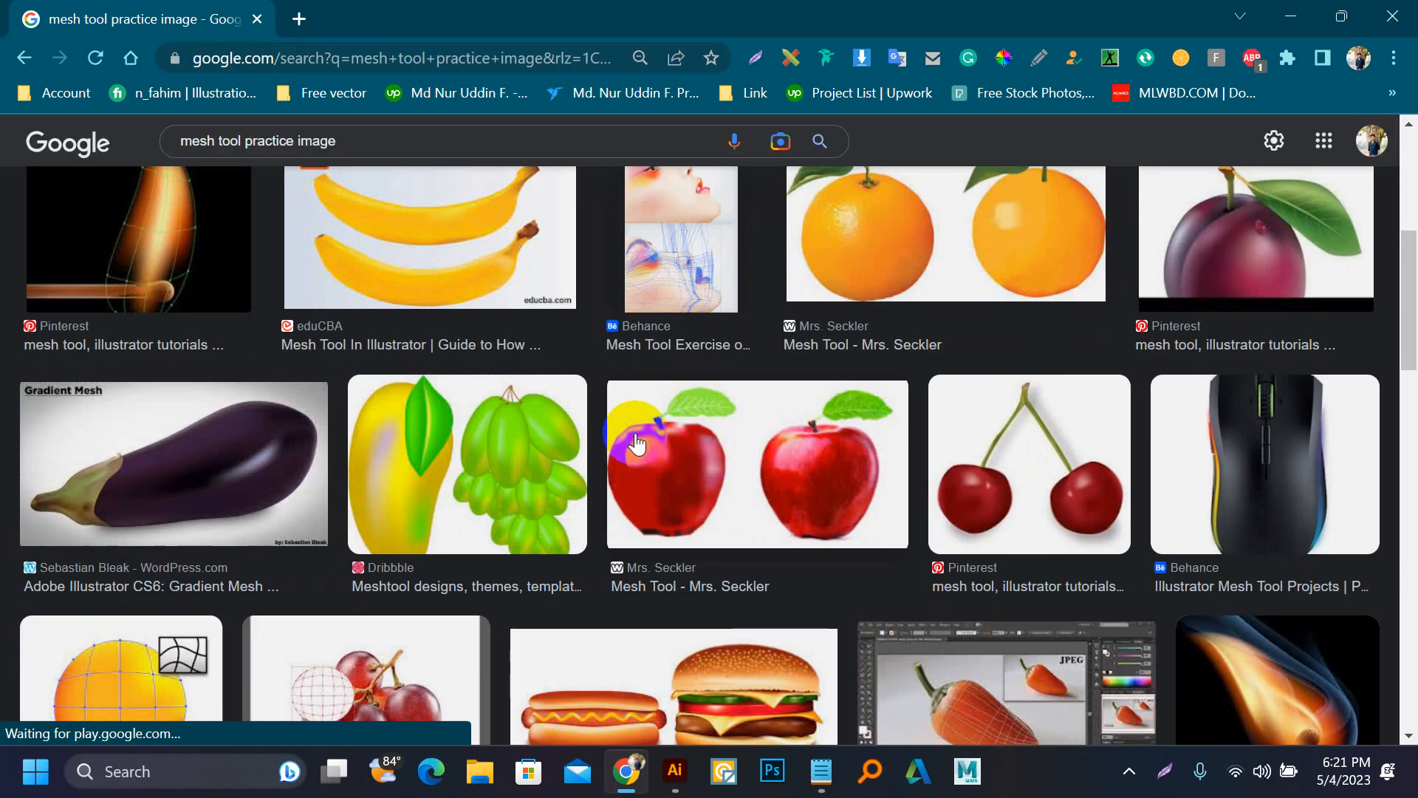
scroll(627, 454, "down", 3)
scroll(508, 447, "down", 3)
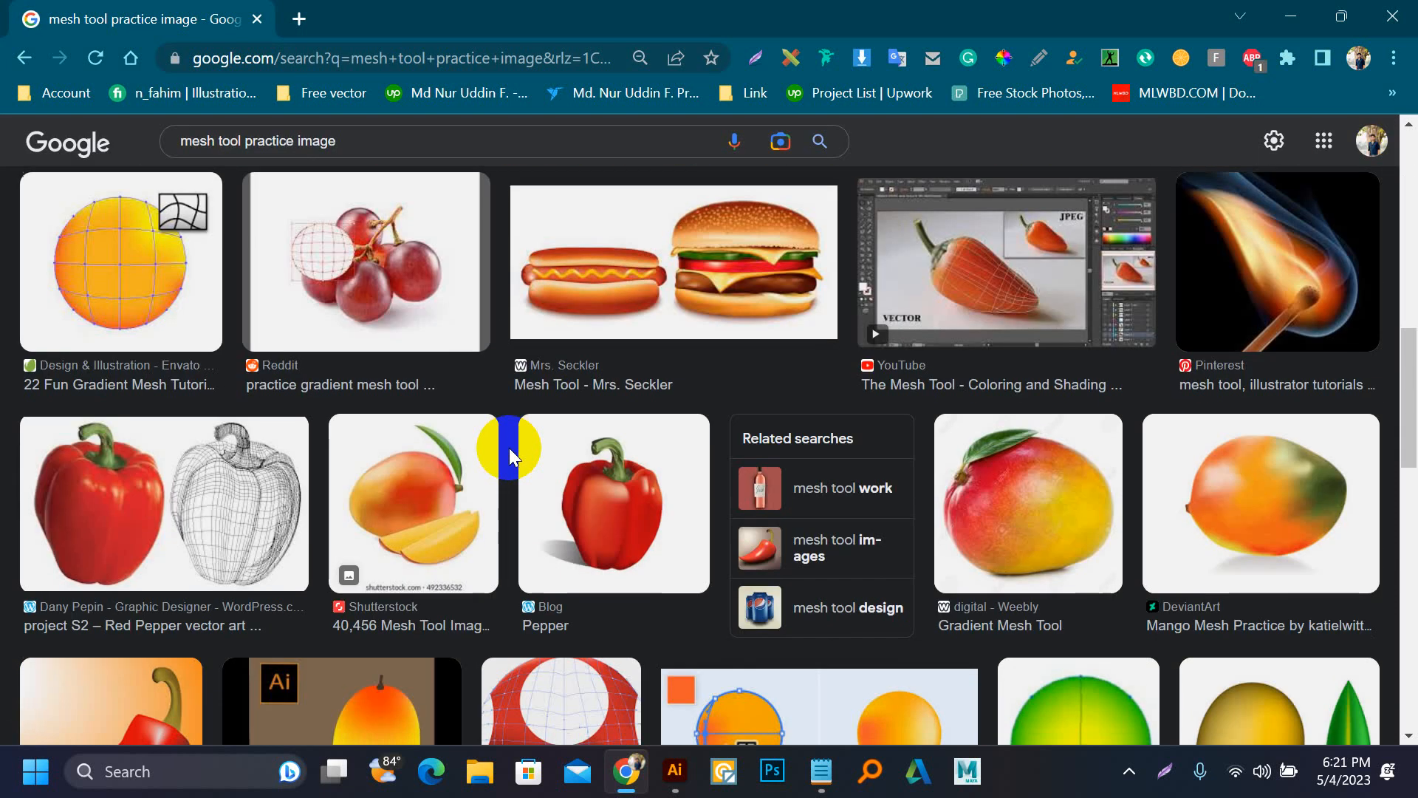
left_click(213, 502)
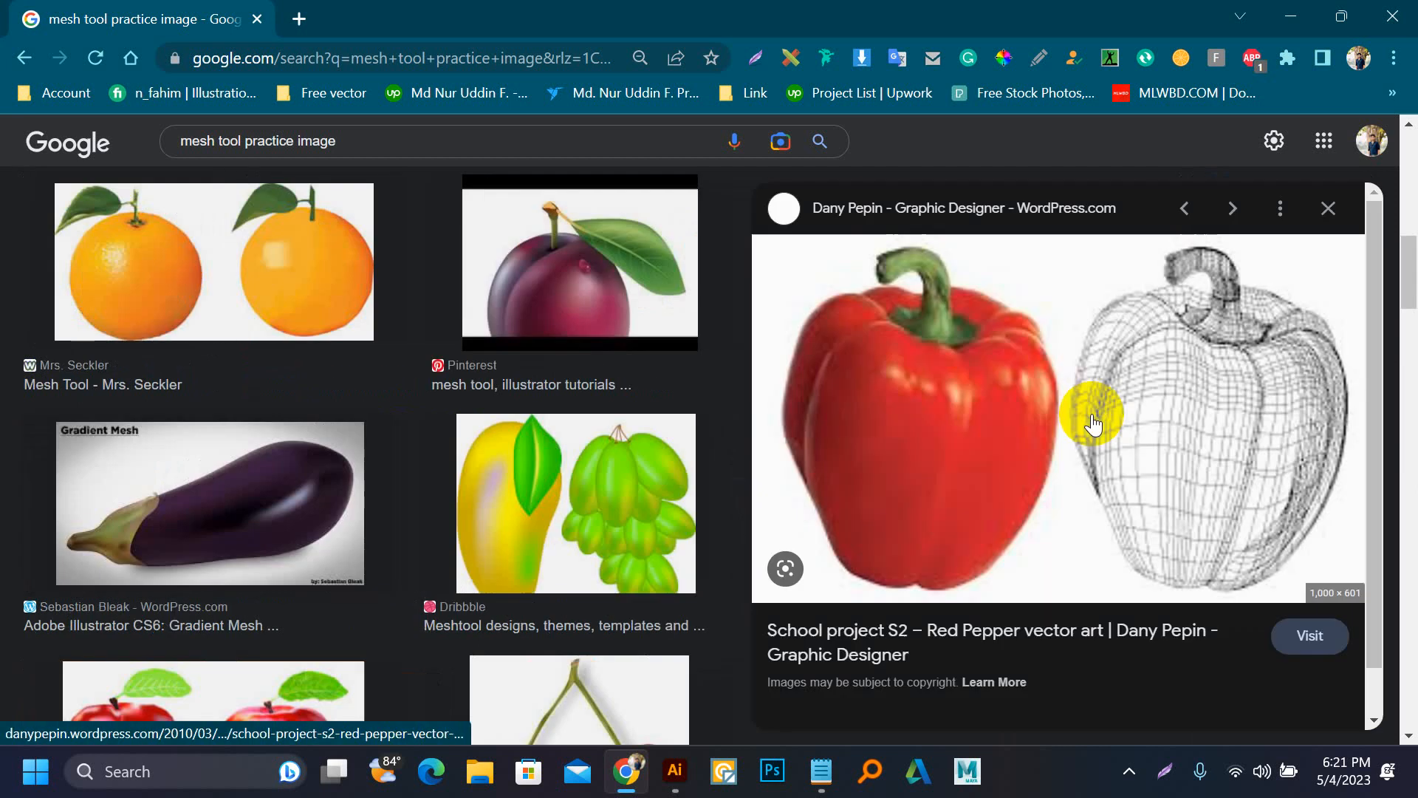
Step: Find the orange gradient mesh sphere from Envato Tuts+ in the image results and copy its preview image
scroll(229, 495, "down", 6)
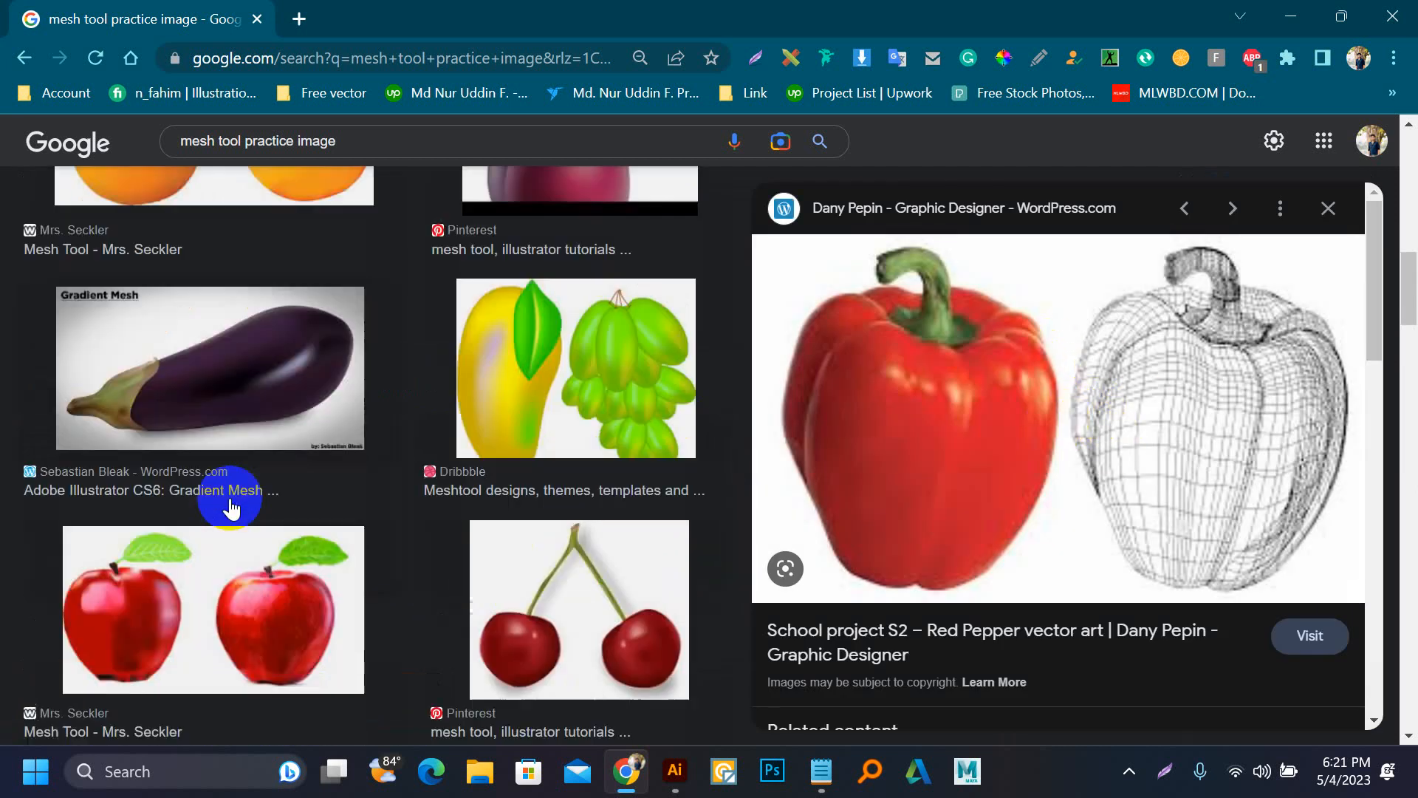
scroll(244, 480, "down", 3)
left_click(351, 325)
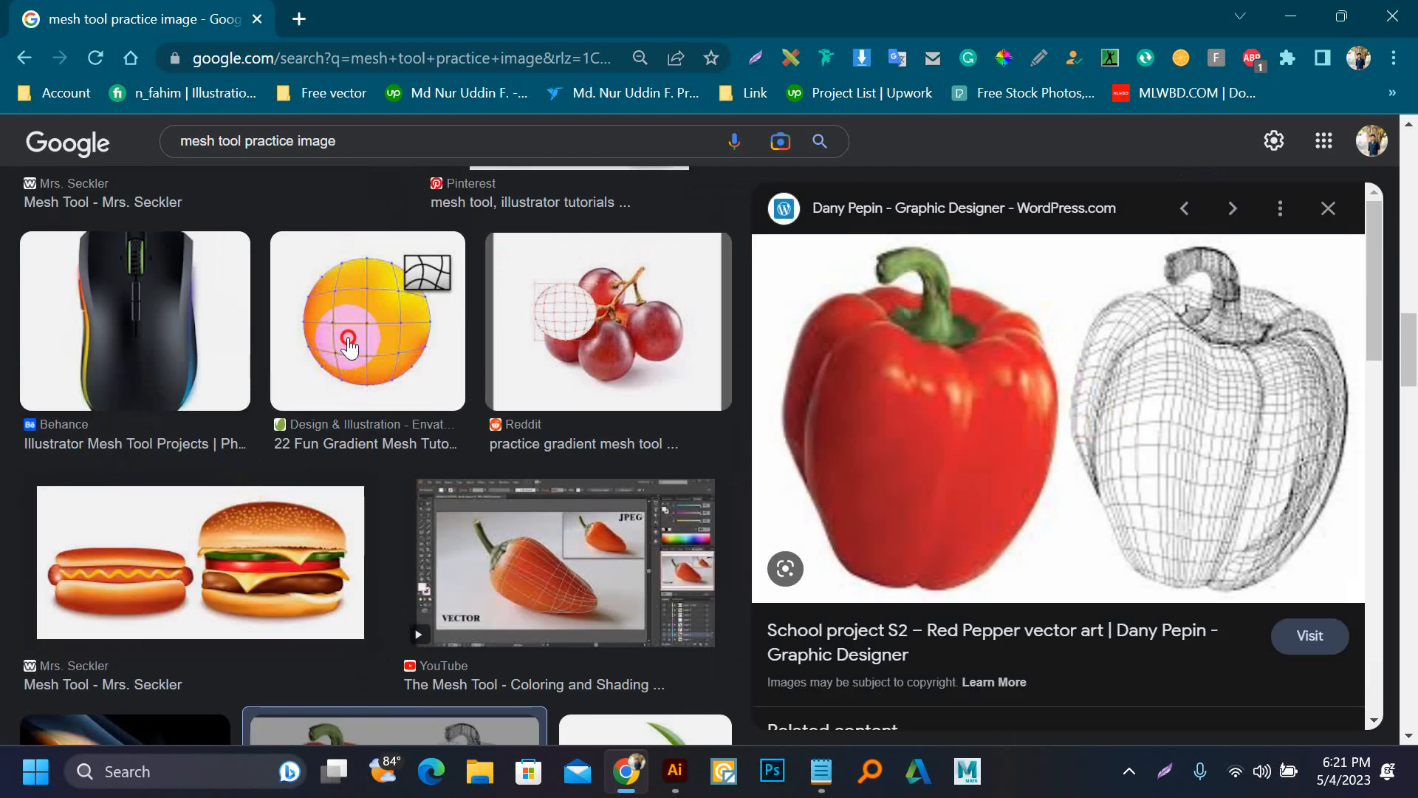
right_click(1048, 363)
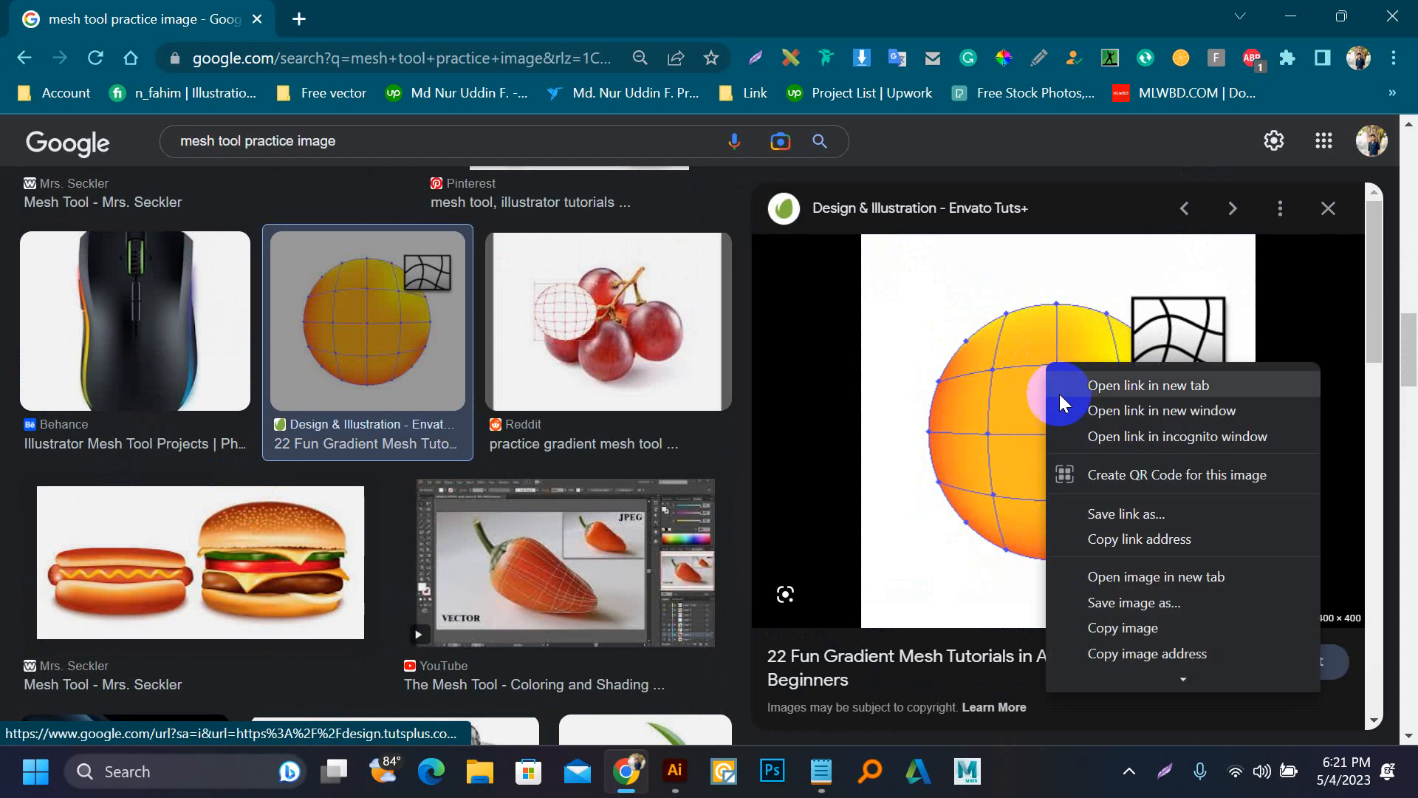
left_click(1124, 628)
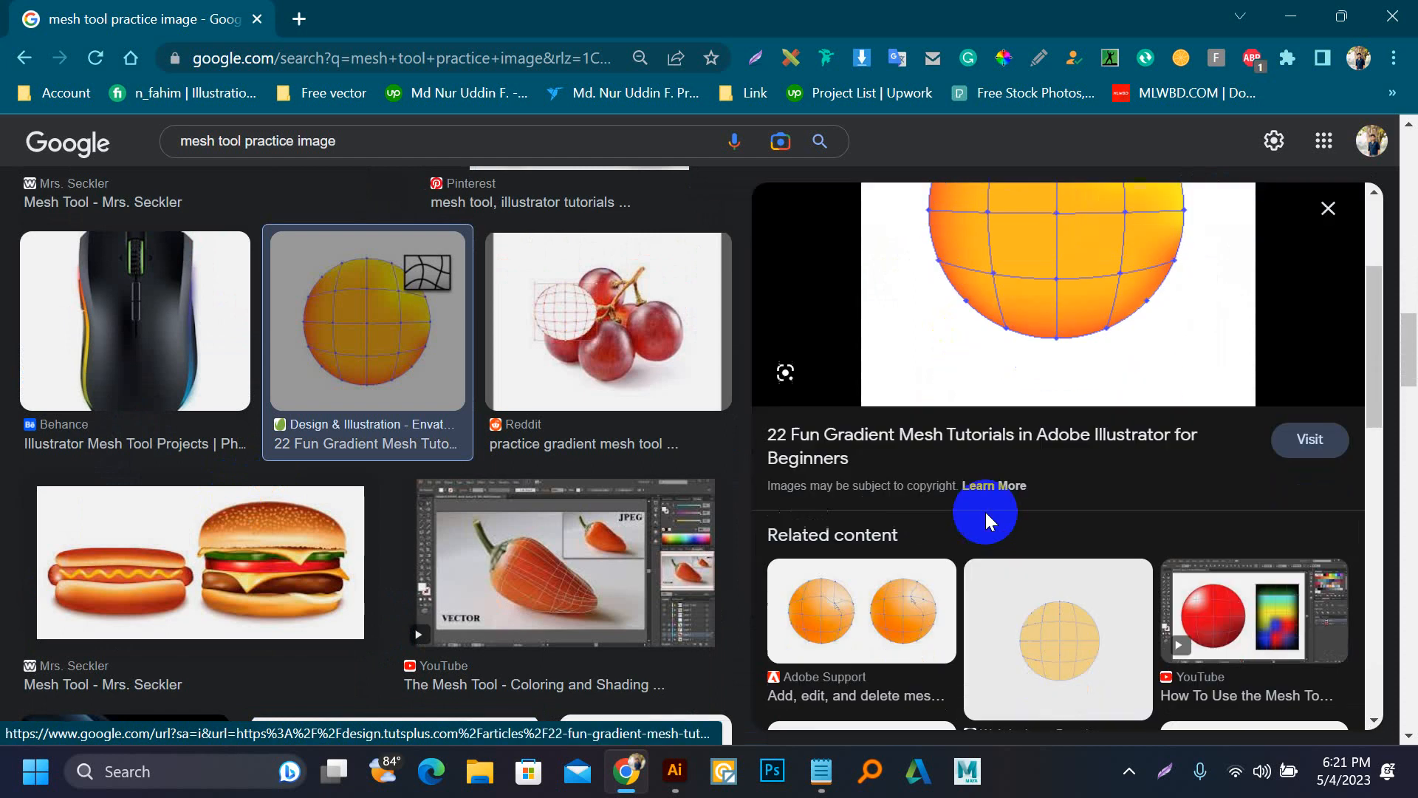
Step: Find the Vector CD image from Creative Nerds in the image results and copy its preview image
scroll(987, 513, "down", 10)
scroll(624, 459, "down", 6)
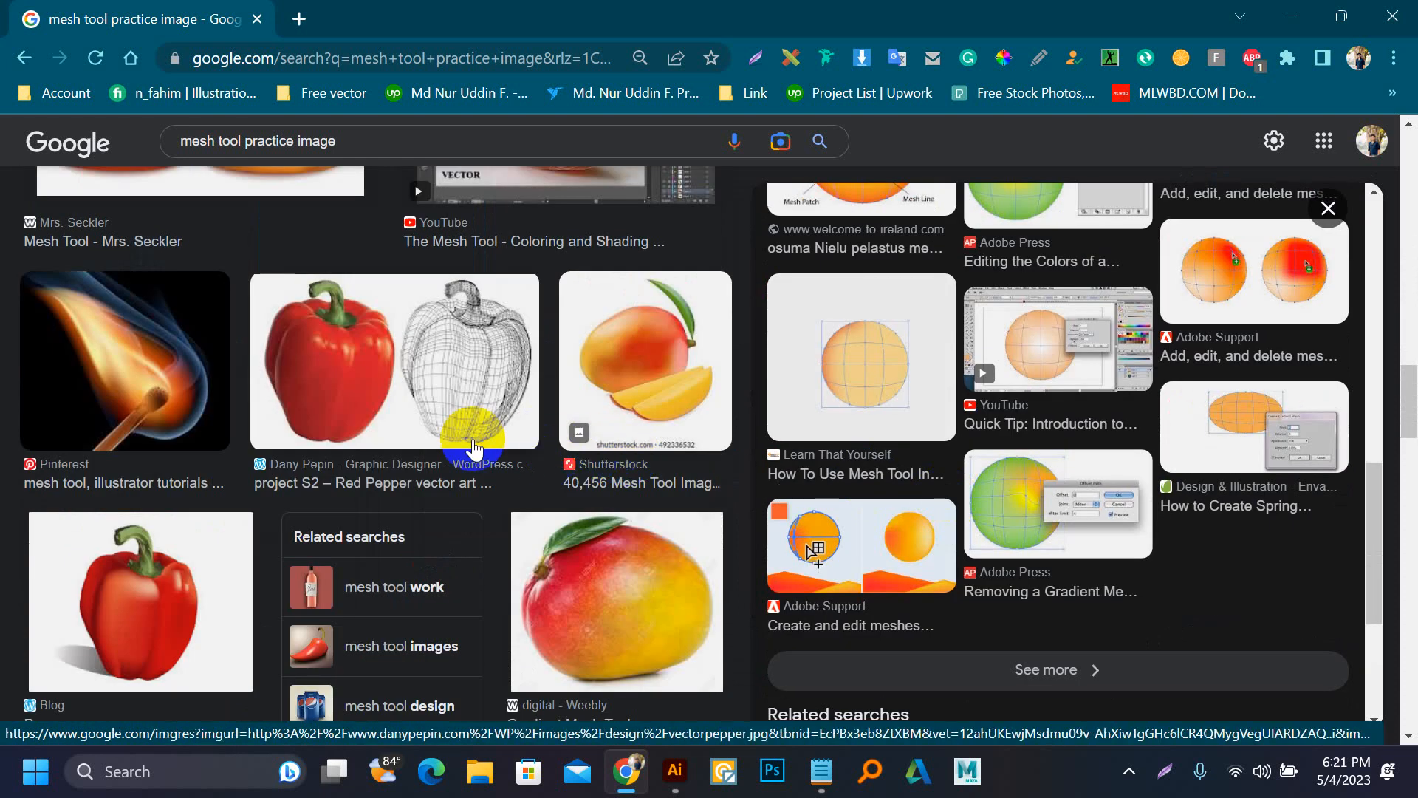
scroll(475, 428, "down", 5)
scroll(453, 443, "down", 5)
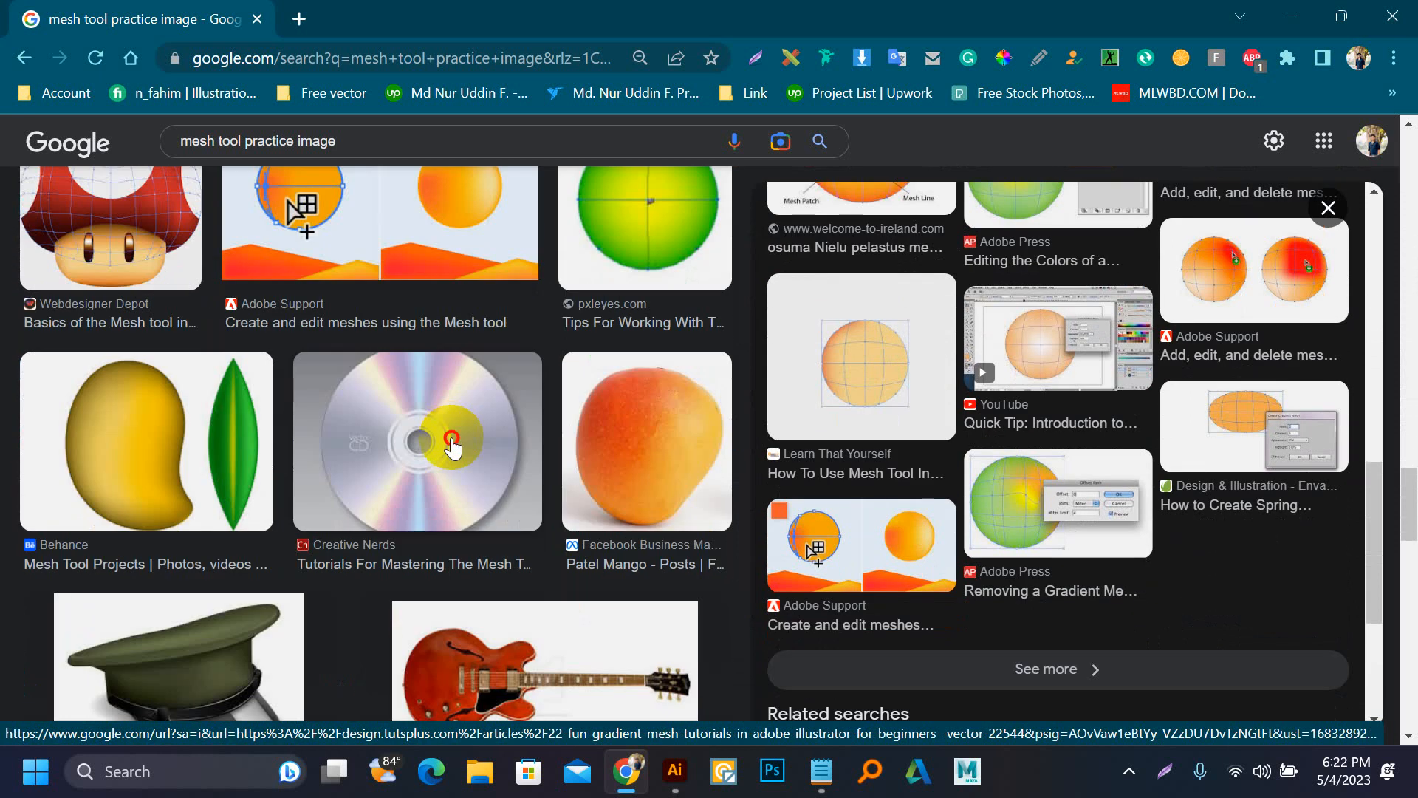
left_click(452, 446)
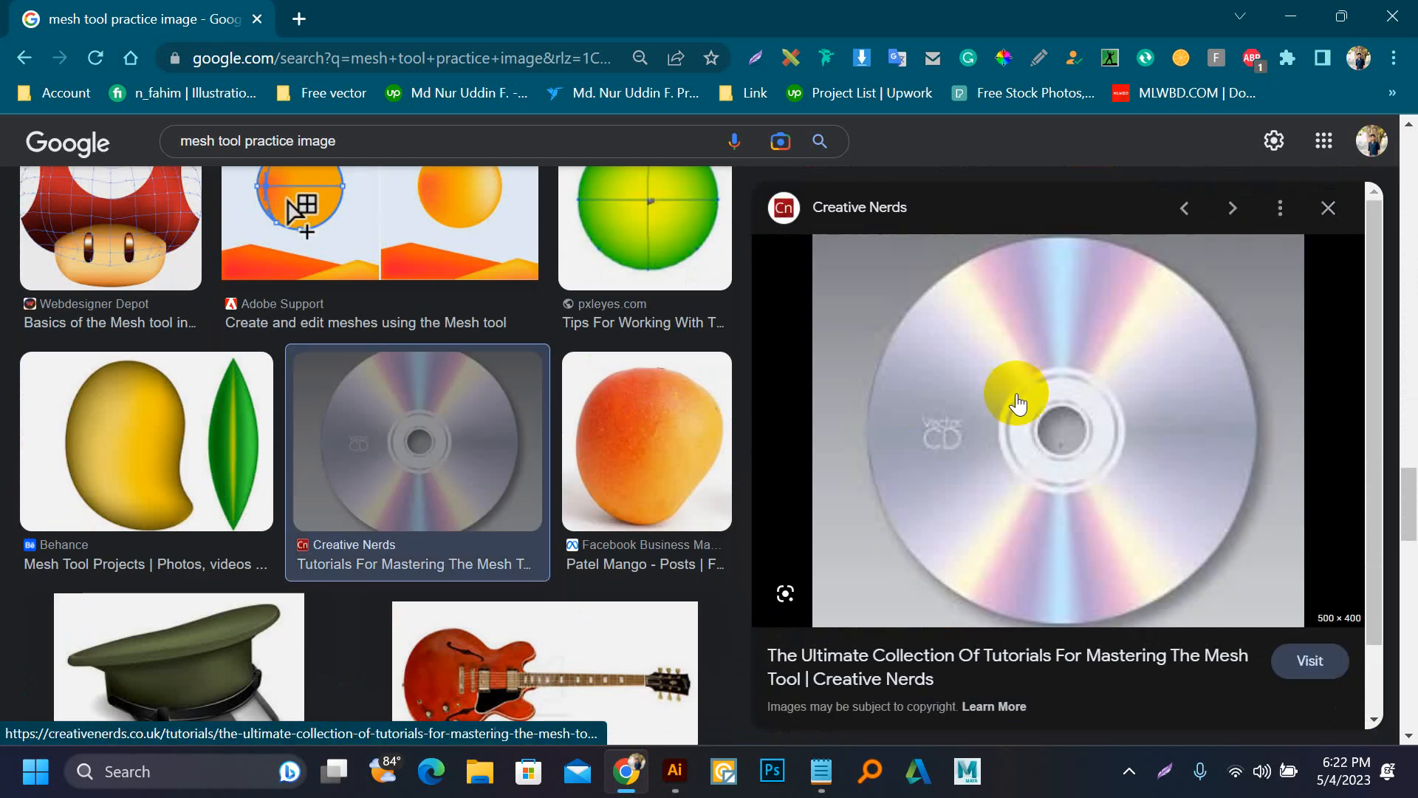
right_click(1080, 370)
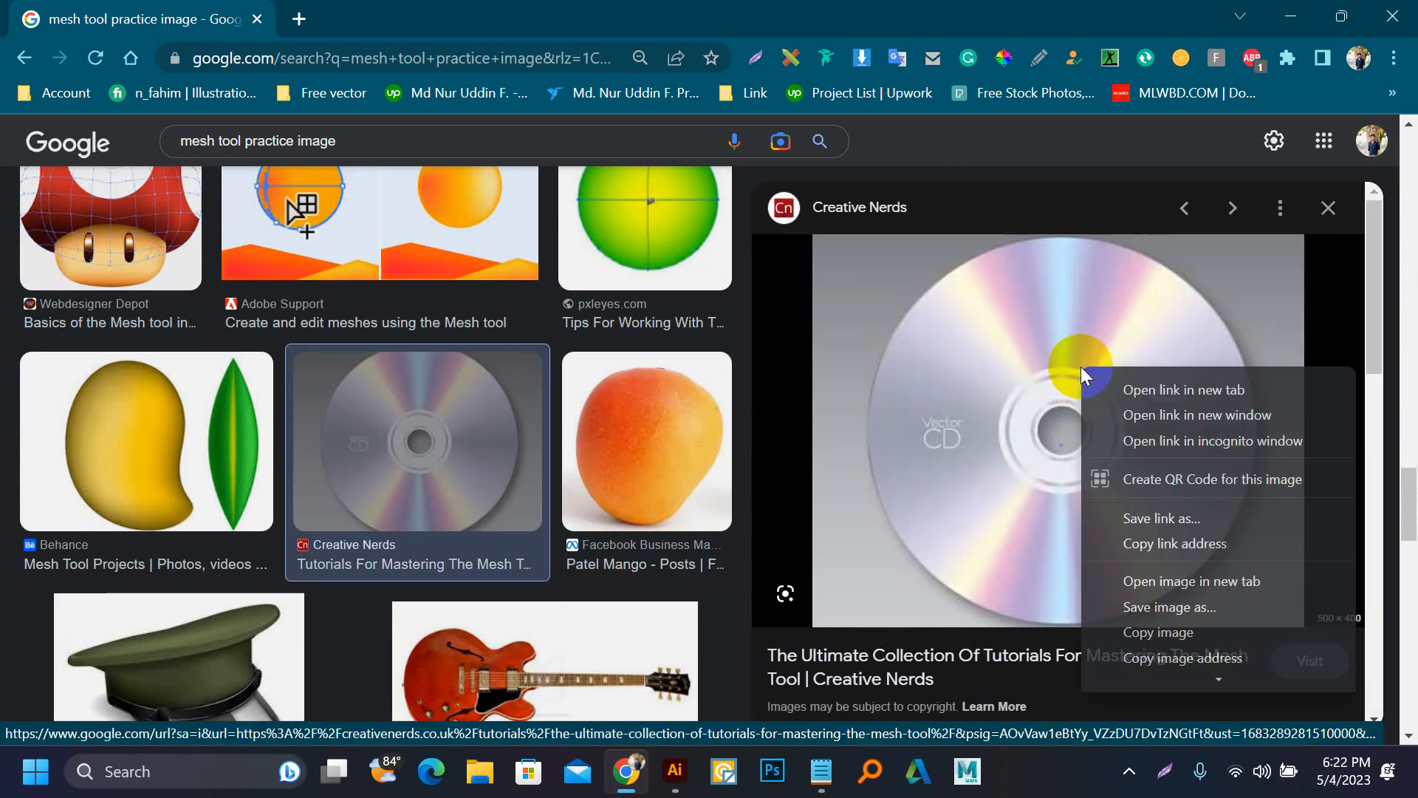
left_click(1174, 632)
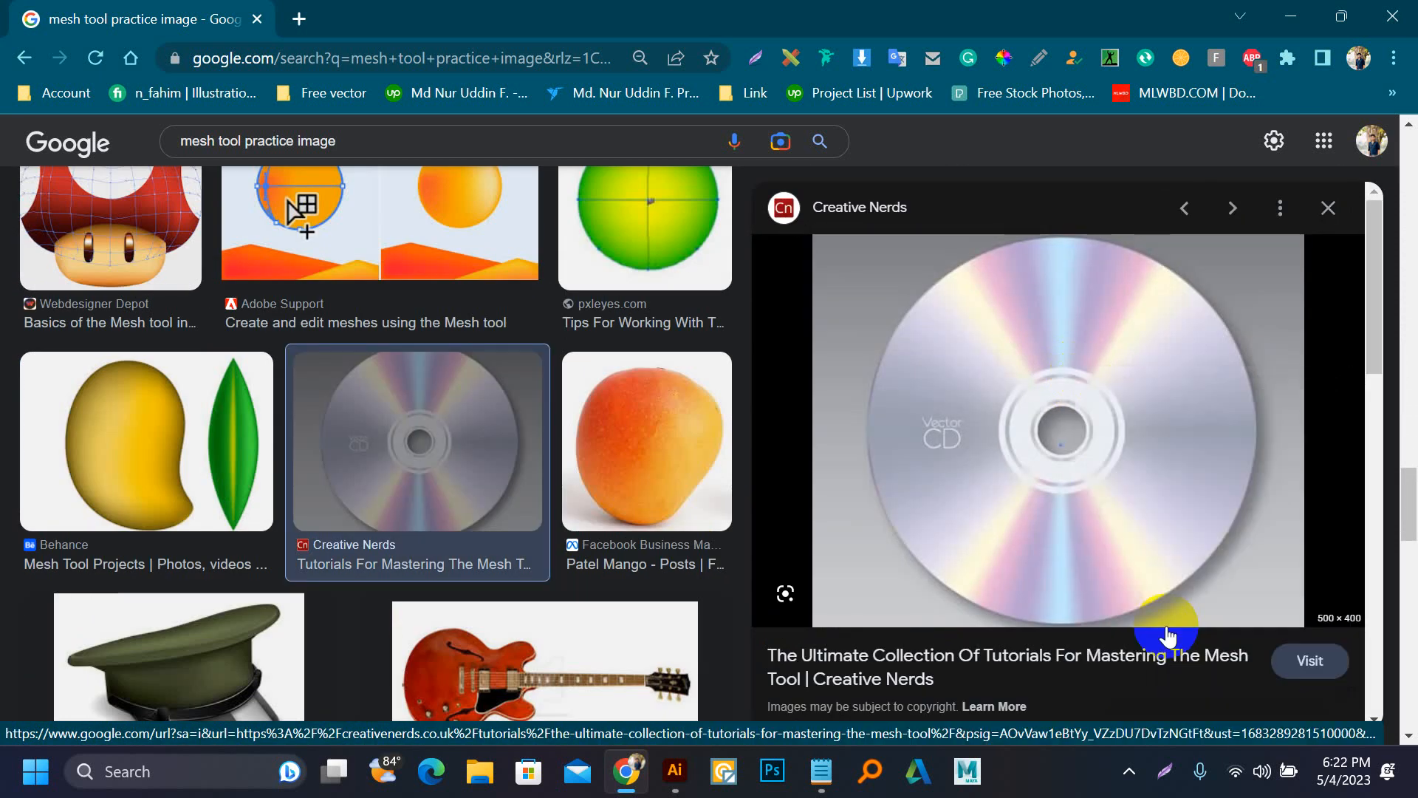
Step: Switch to Illustrator, move the green and yellow mesh circle off the artboard, and paste the copied CD image
left_click(675, 771)
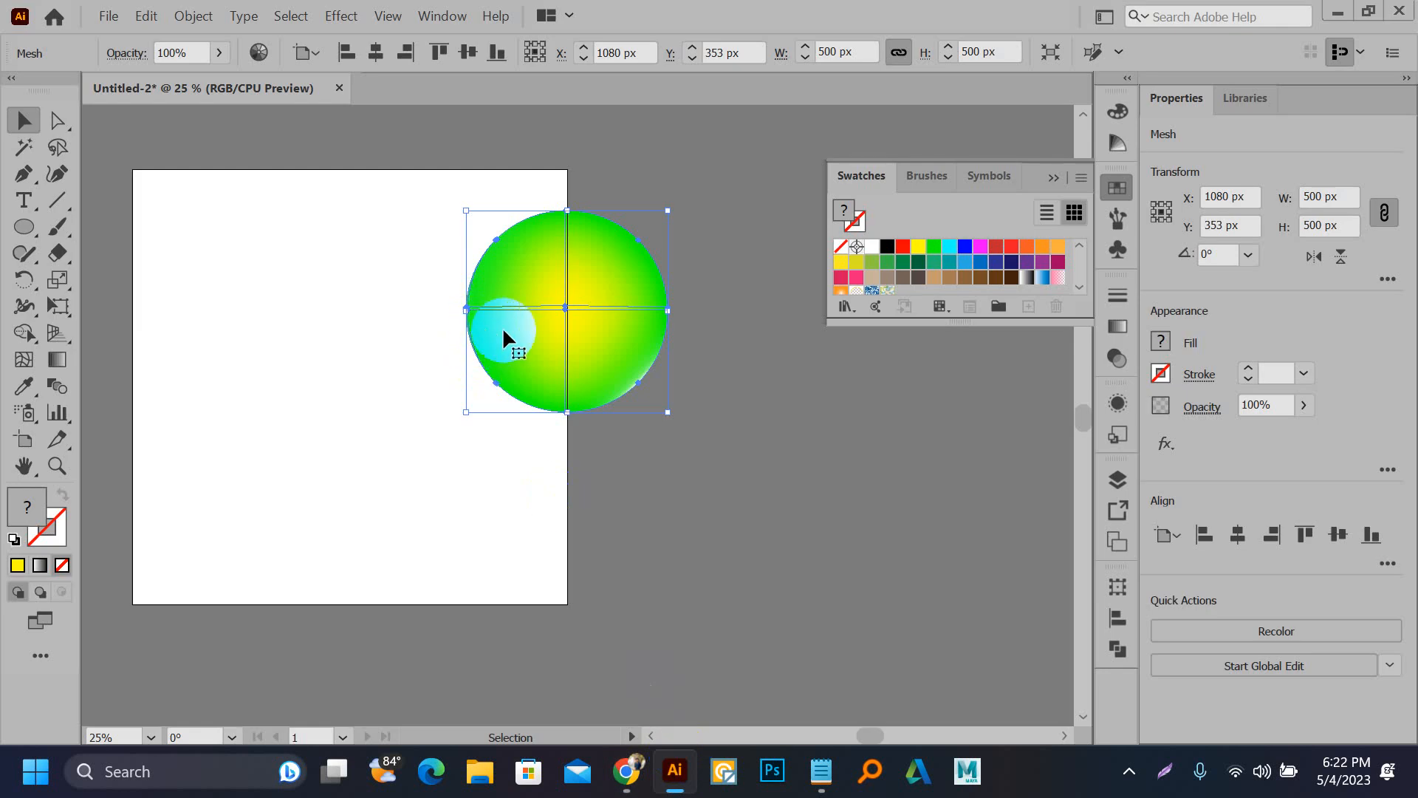
left_click_drag(502, 327, 859, 449)
key("ctrl+v")
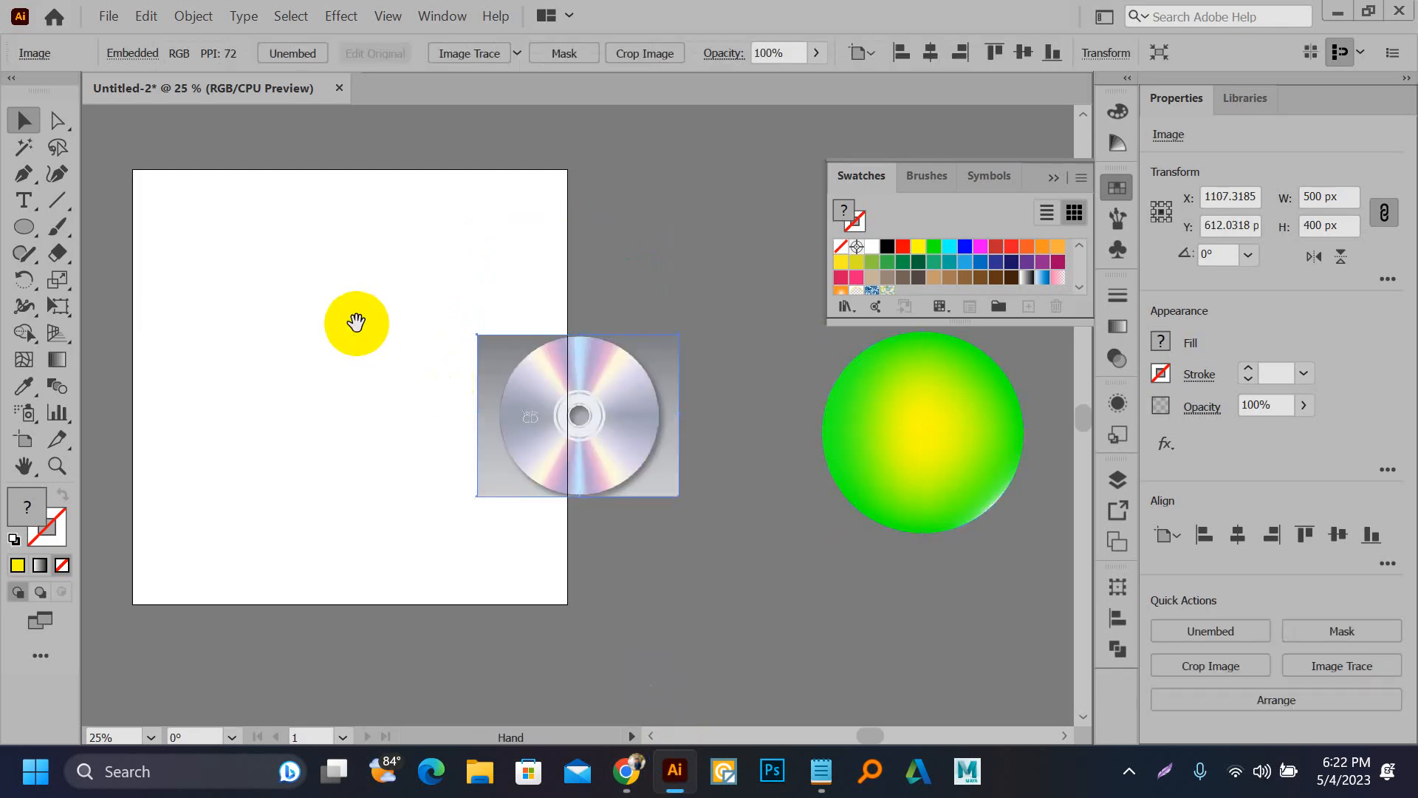
Step: Enlarge the pasted CD image to about 1222 × 978 px and place it to the left of the artboard
left_click_drag(356, 322, 533, 422)
left_click_drag(741, 482, 483, 395)
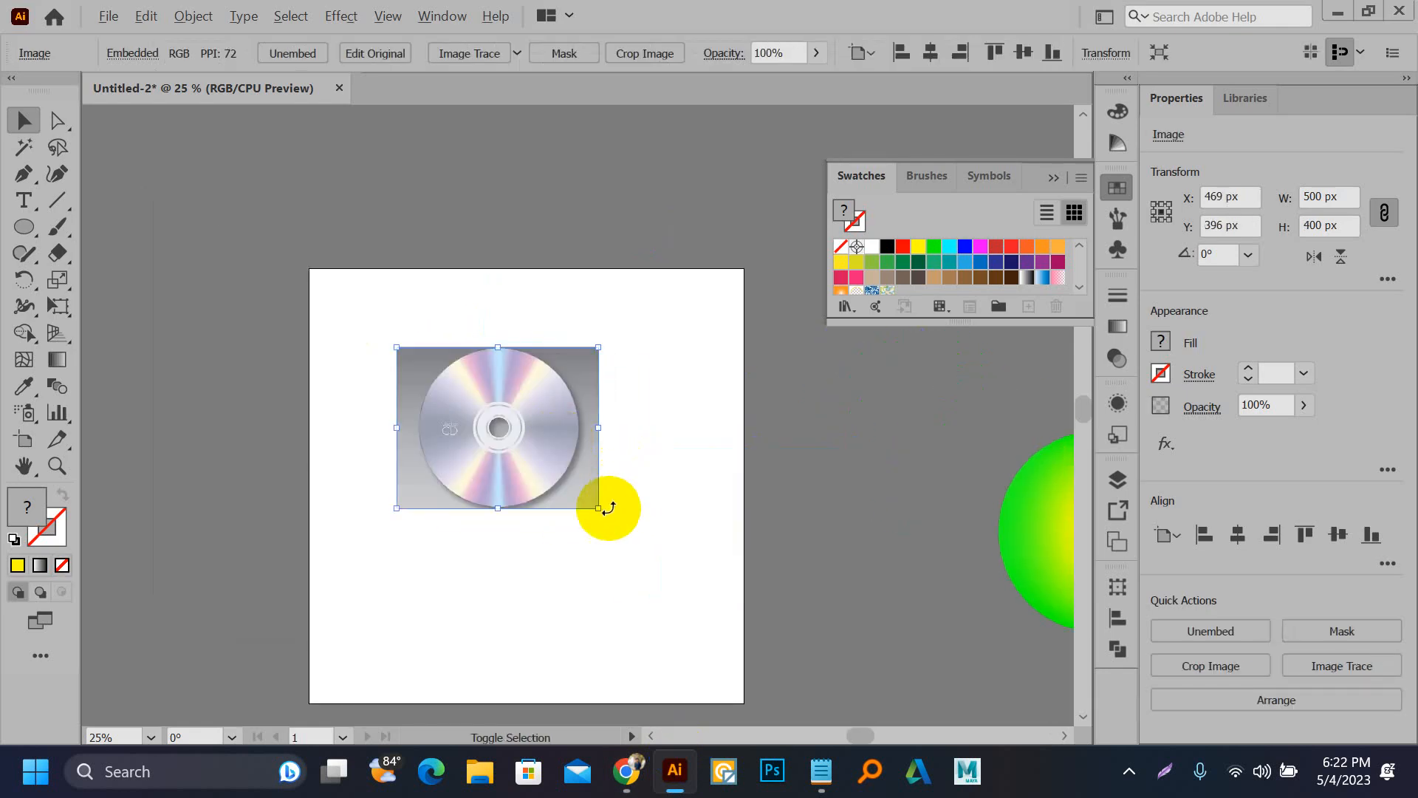
left_click_drag(607, 507, 734, 627)
scroll(681, 436, "down", 1)
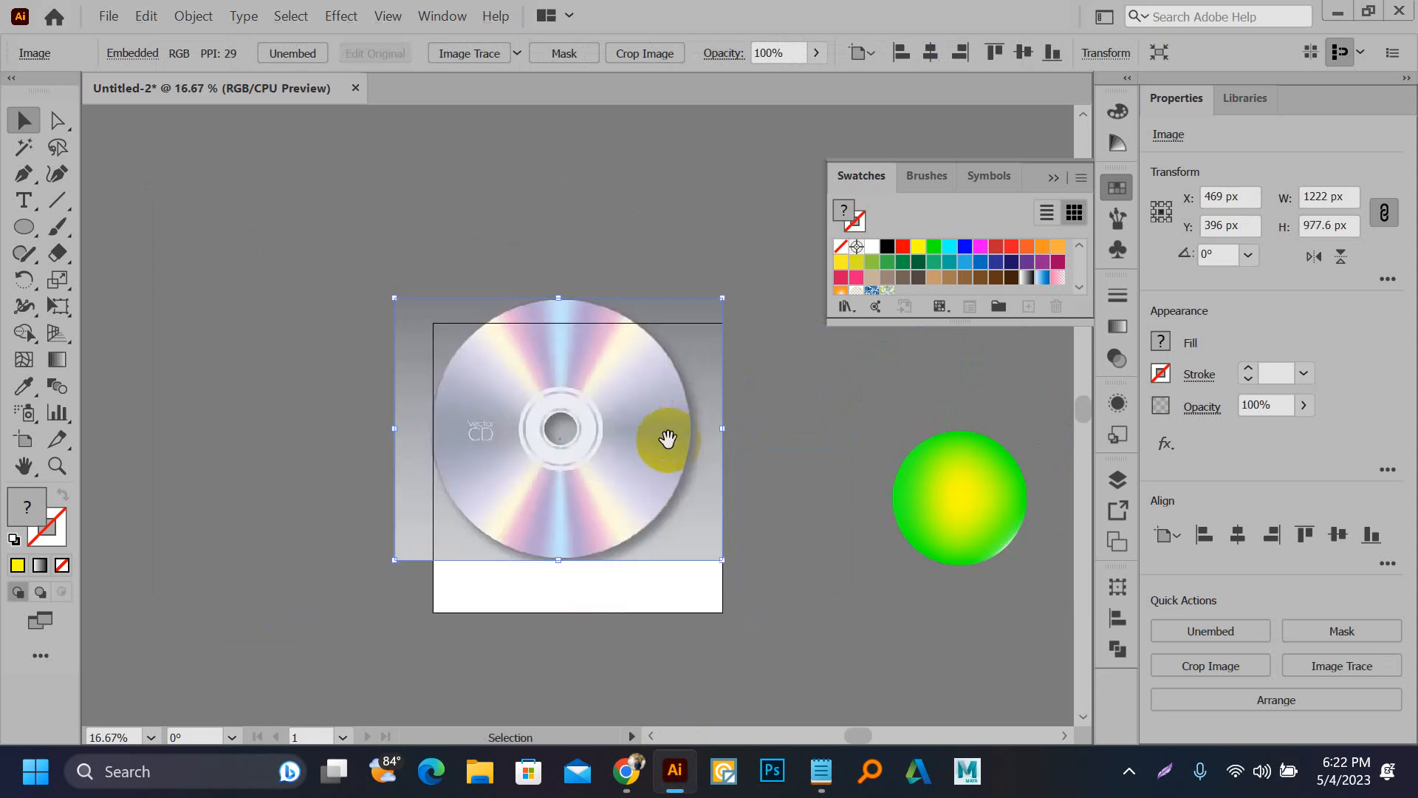
left_click_drag(667, 439, 390, 367)
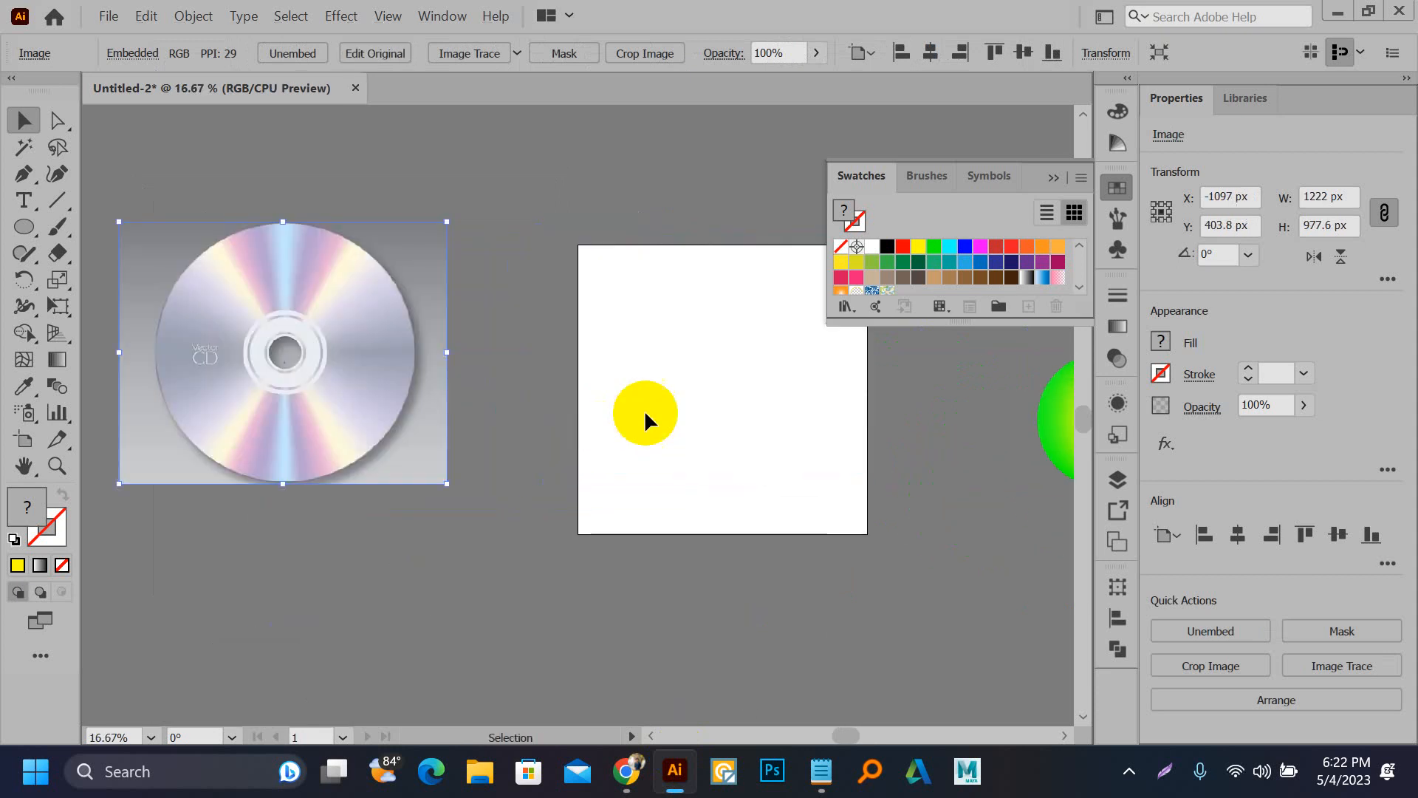
Step: Draw a yellow circle about 779 px in diameter on the artboard and centre it vertically
key("l")
left_click_drag(674, 330, 754, 468)
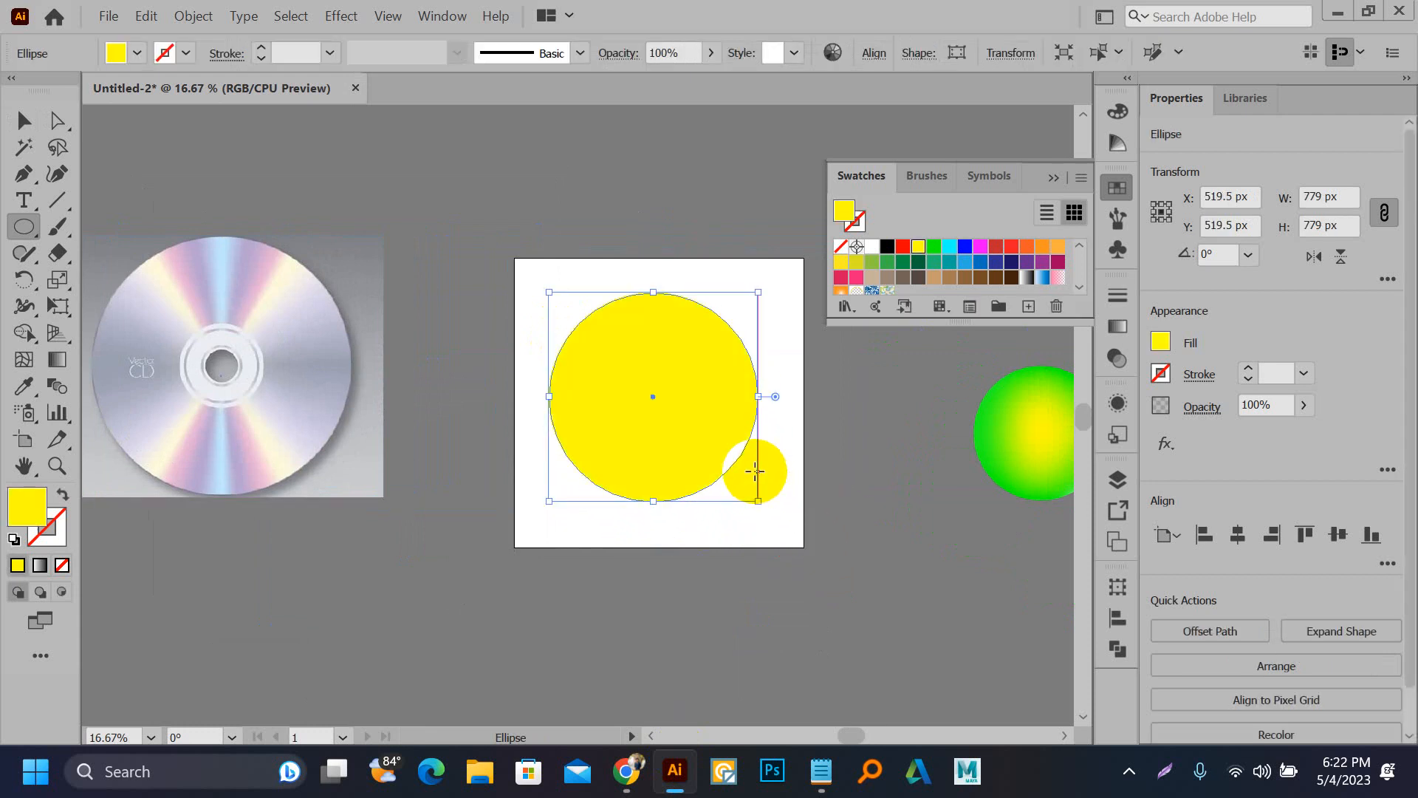
key("v")
left_click(1338, 535)
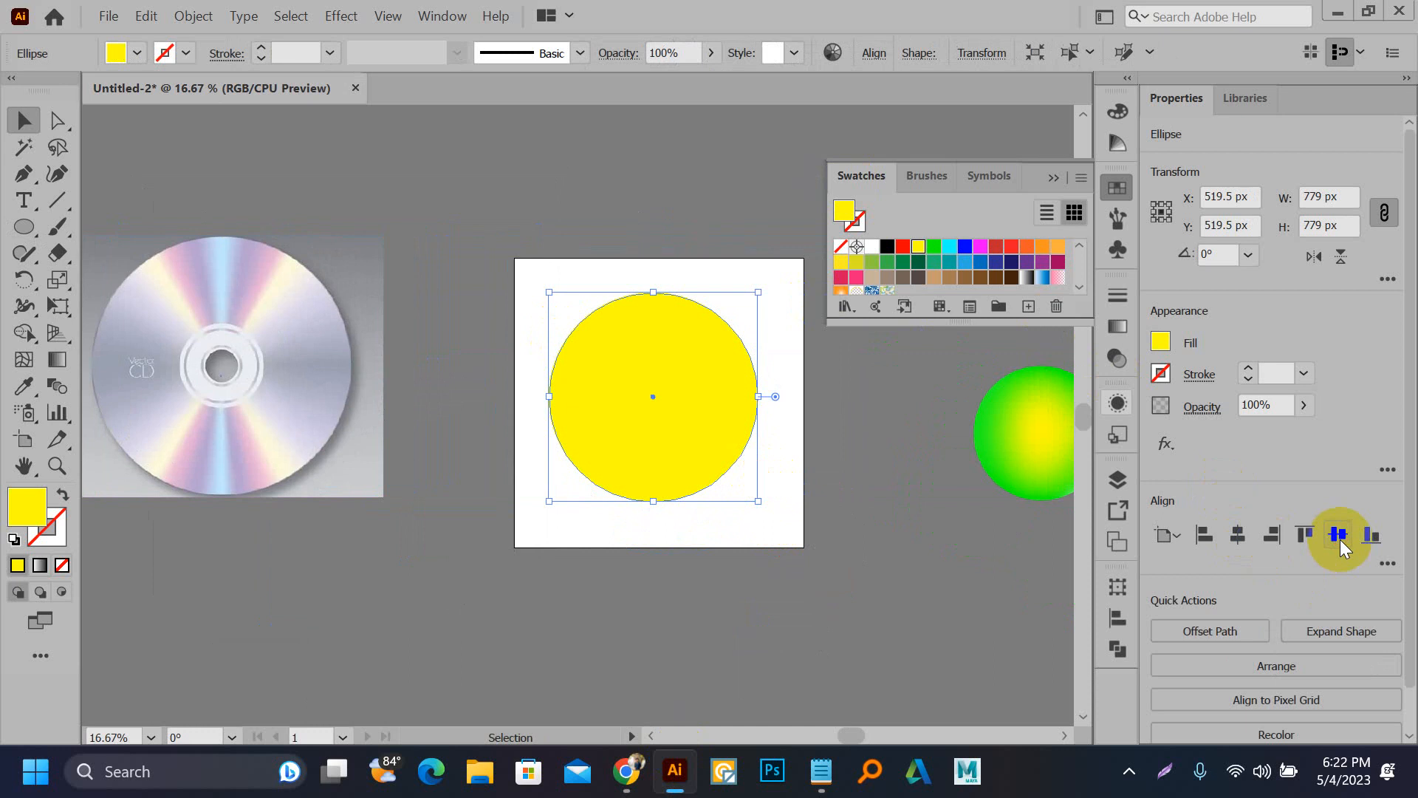
left_click(867, 406)
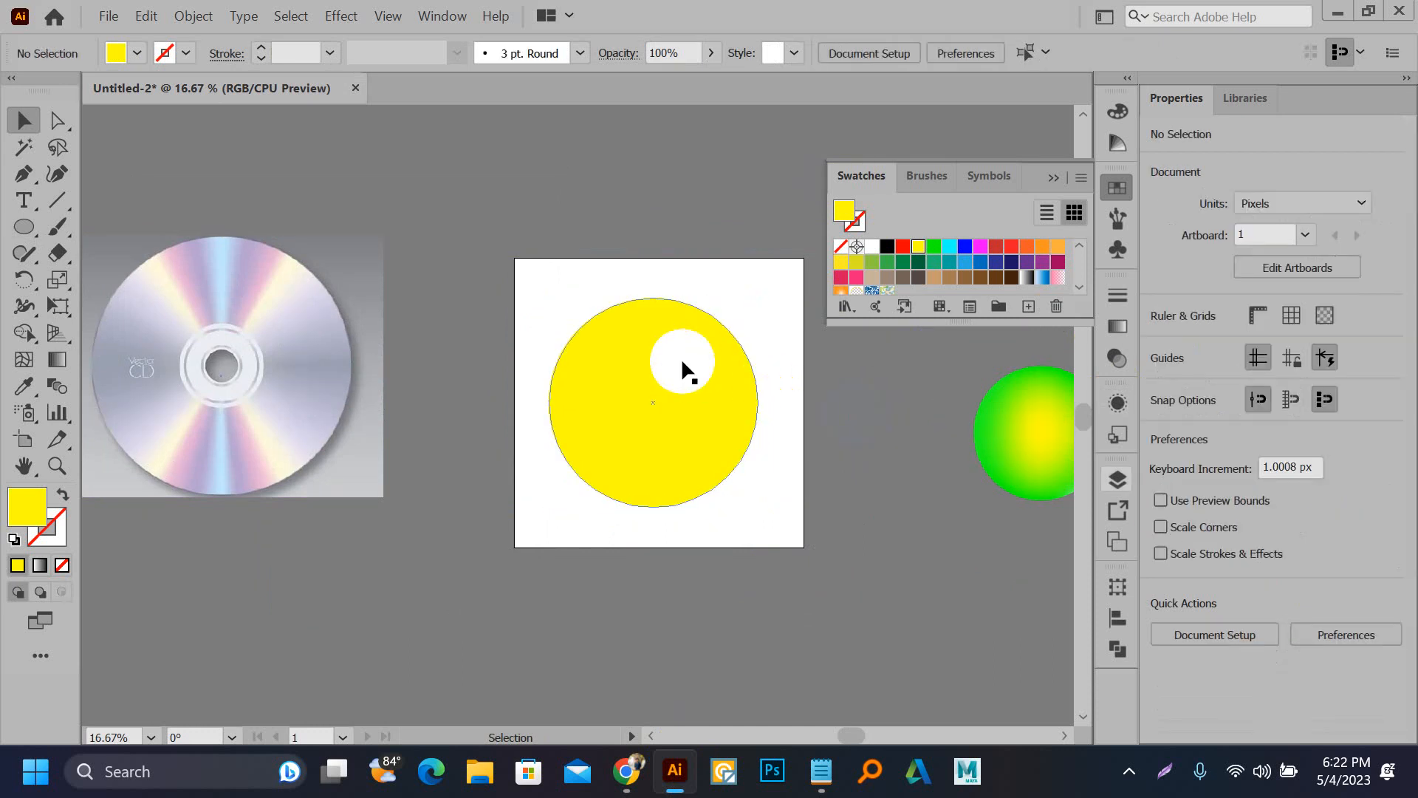
left_click(683, 362)
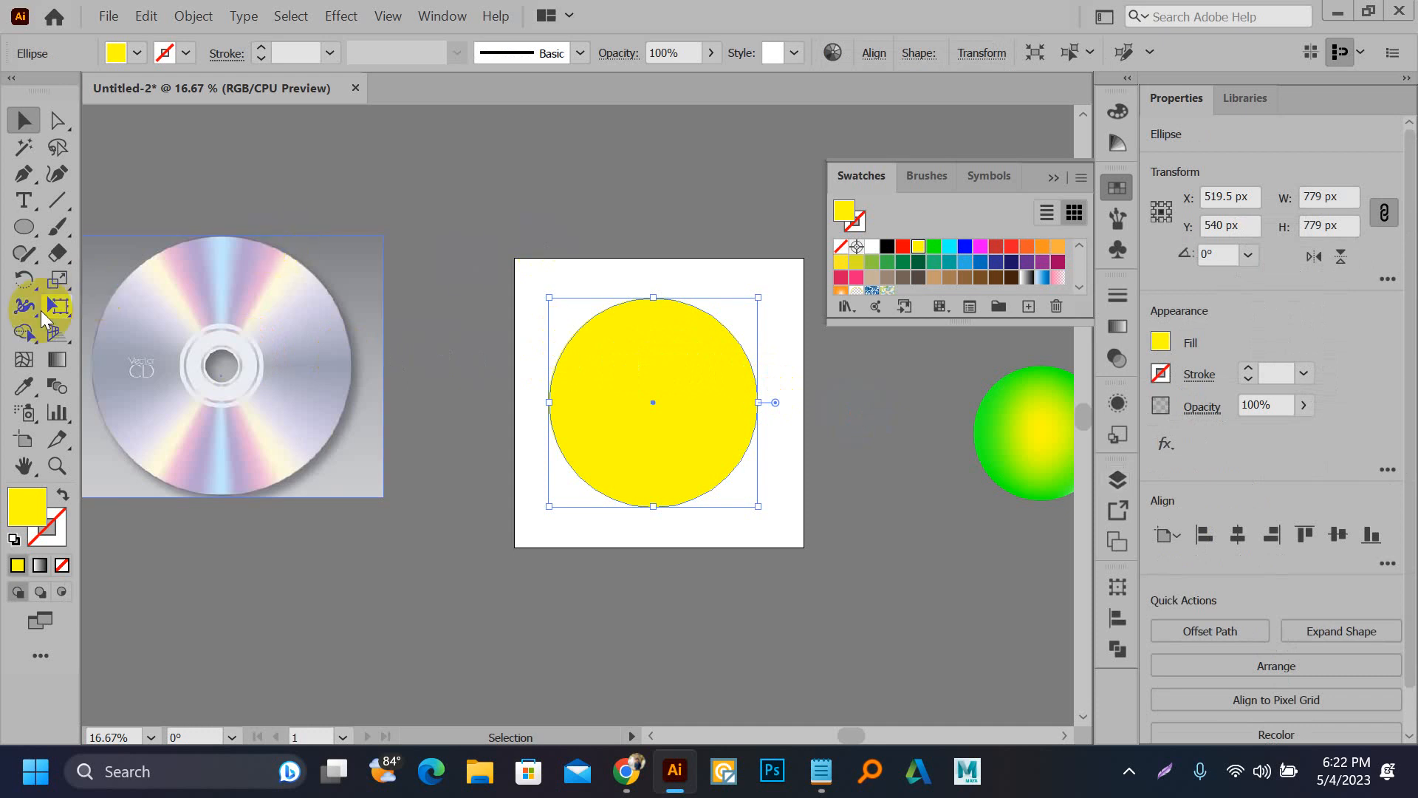
left_click(48, 334)
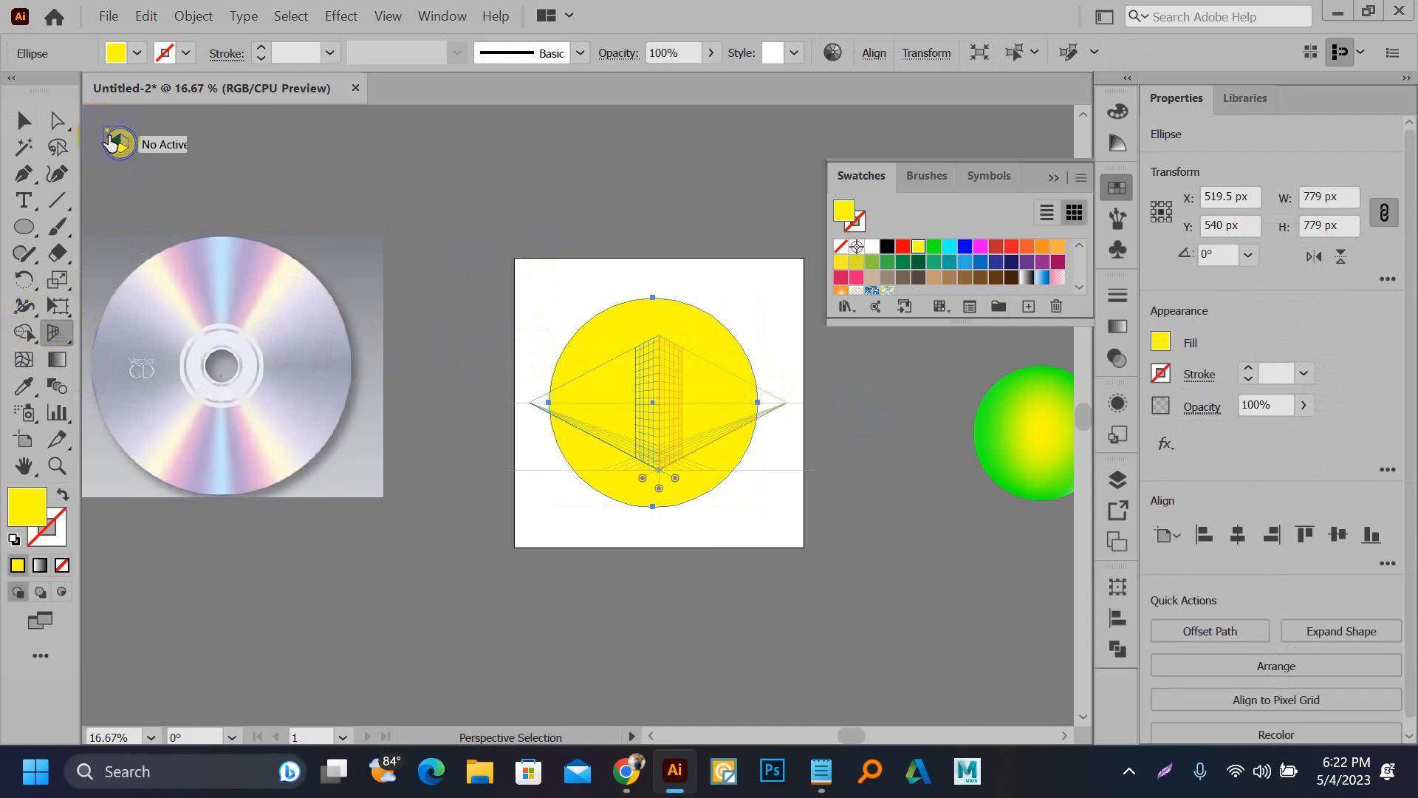
left_click(108, 135)
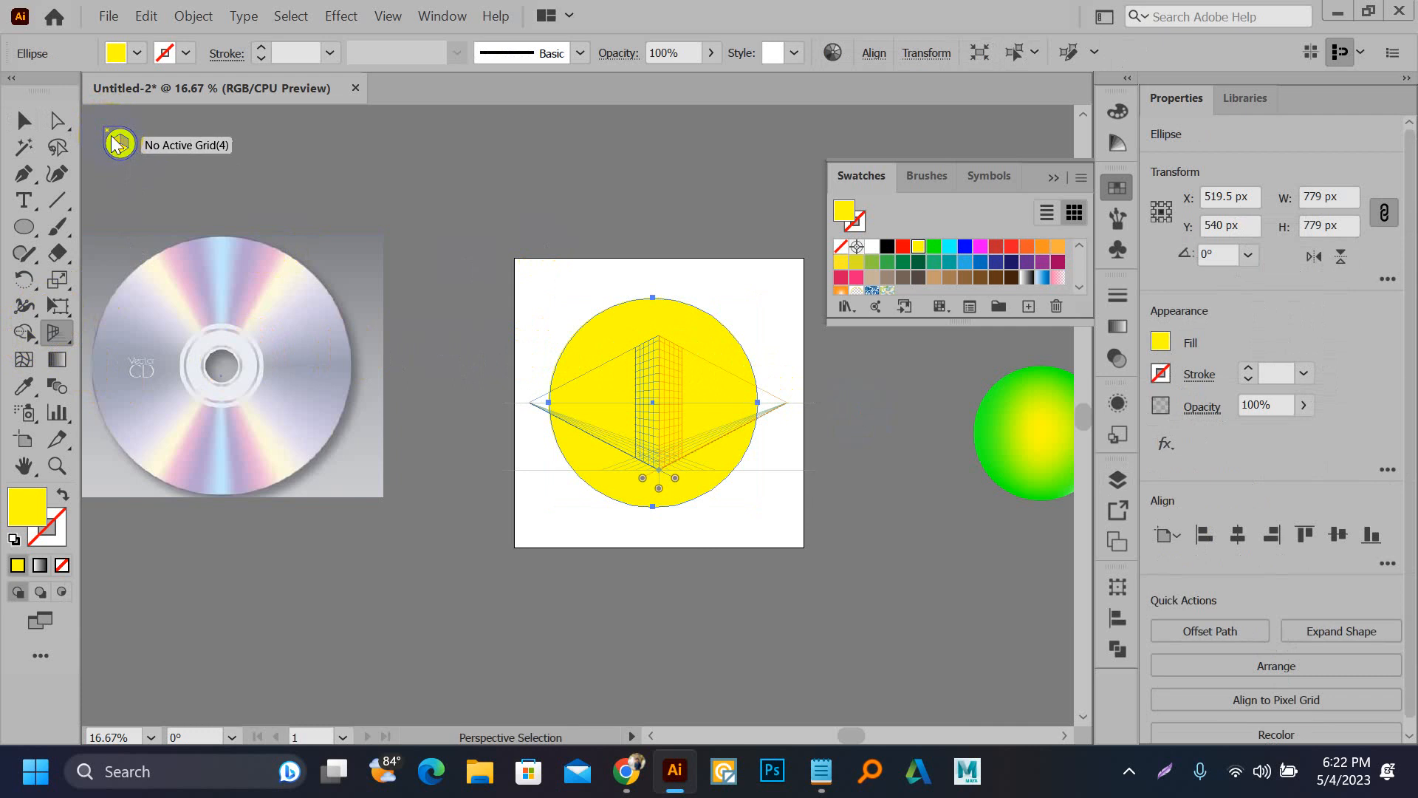
left_click(107, 136)
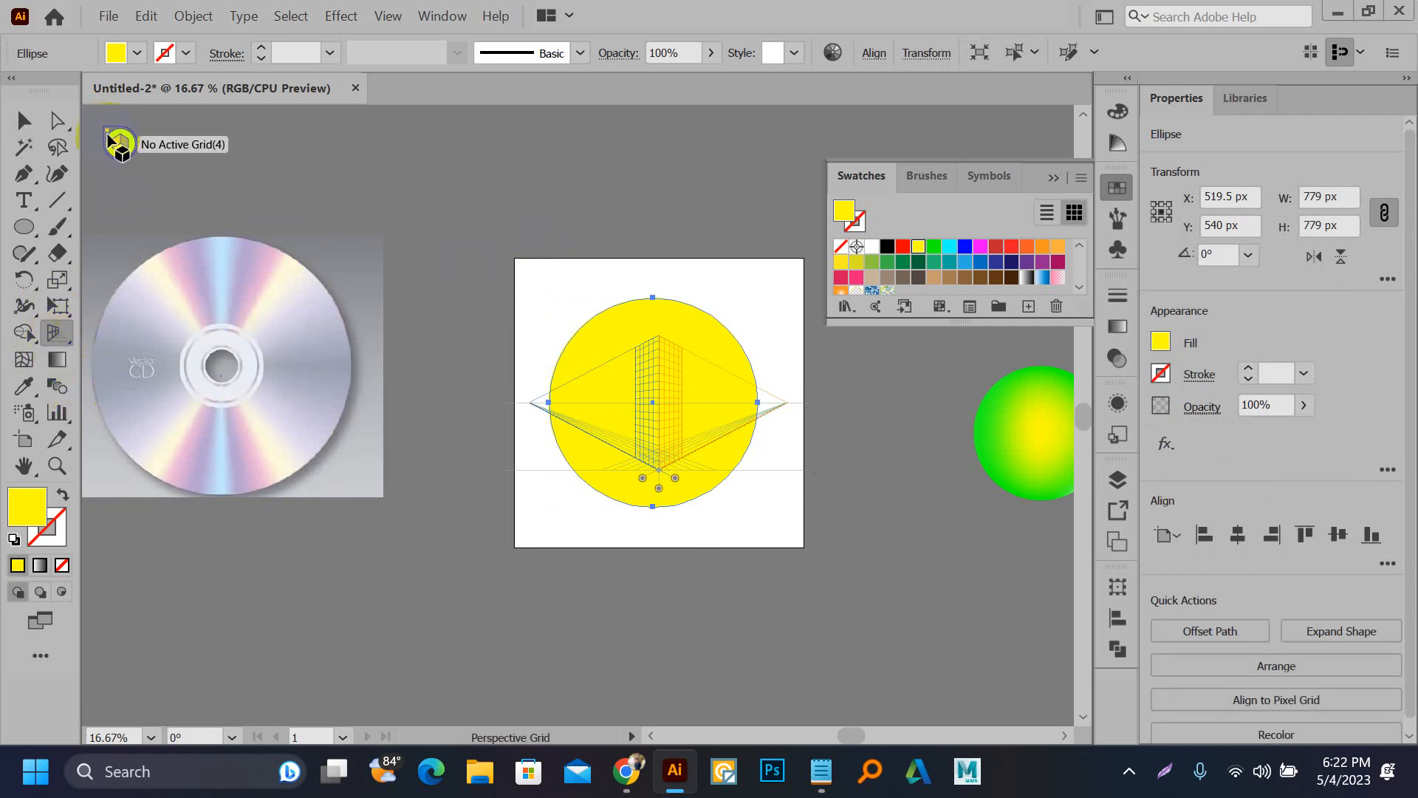
left_click(109, 139)
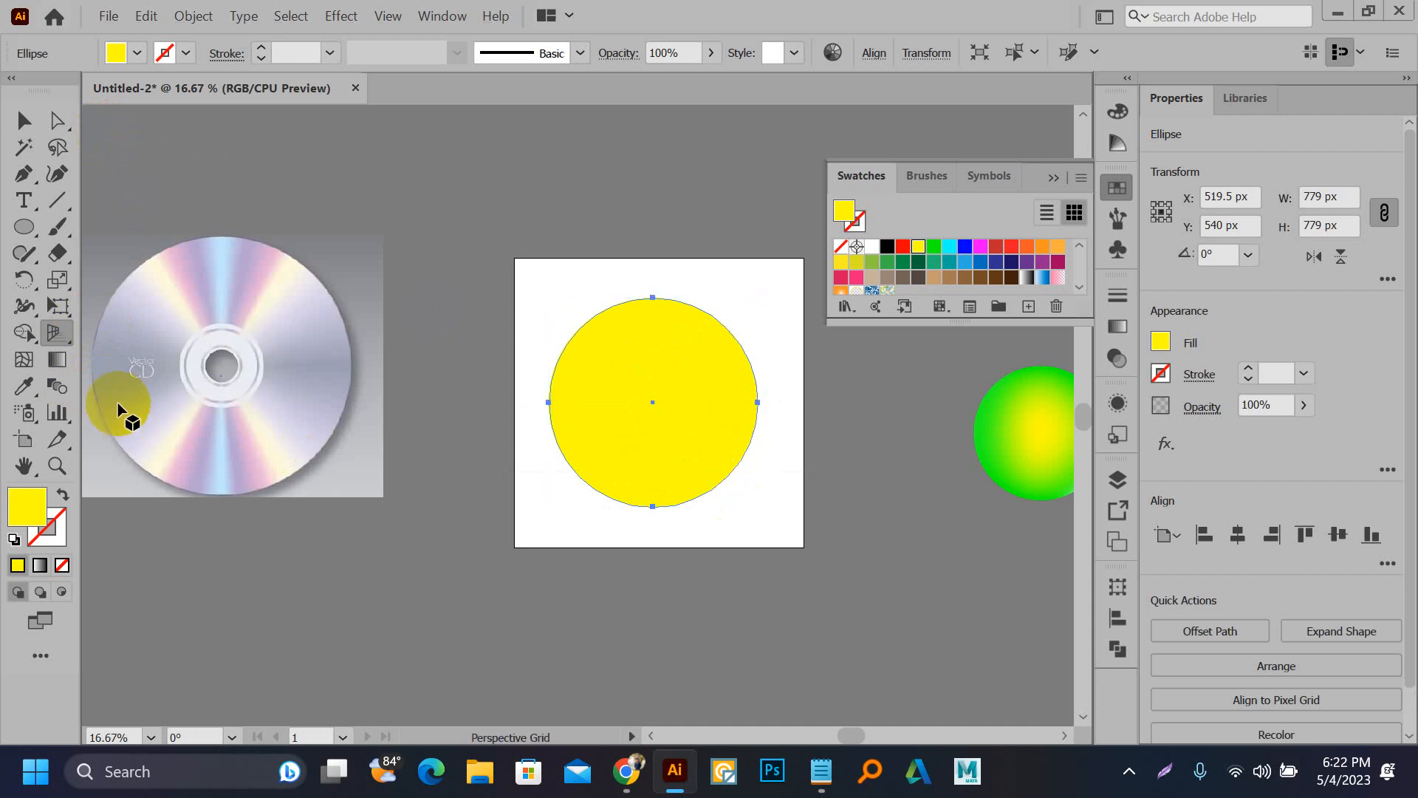
Step: Try adding a mesh point near the yellow circle's upper-left edge and one near its lower-right edge, undoing each
left_click(24, 359)
left_click(594, 325)
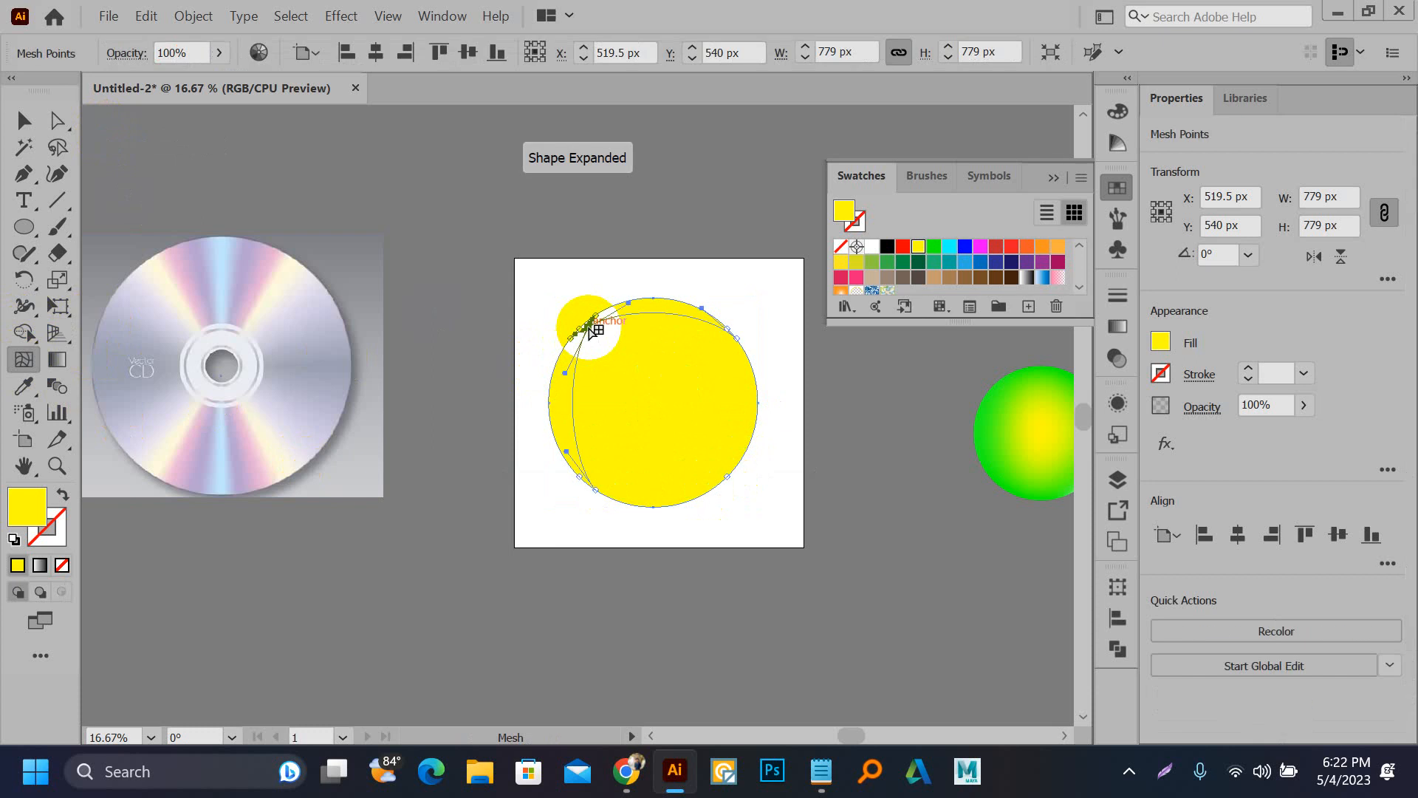
key("ctrl+z")
left_click(737, 446)
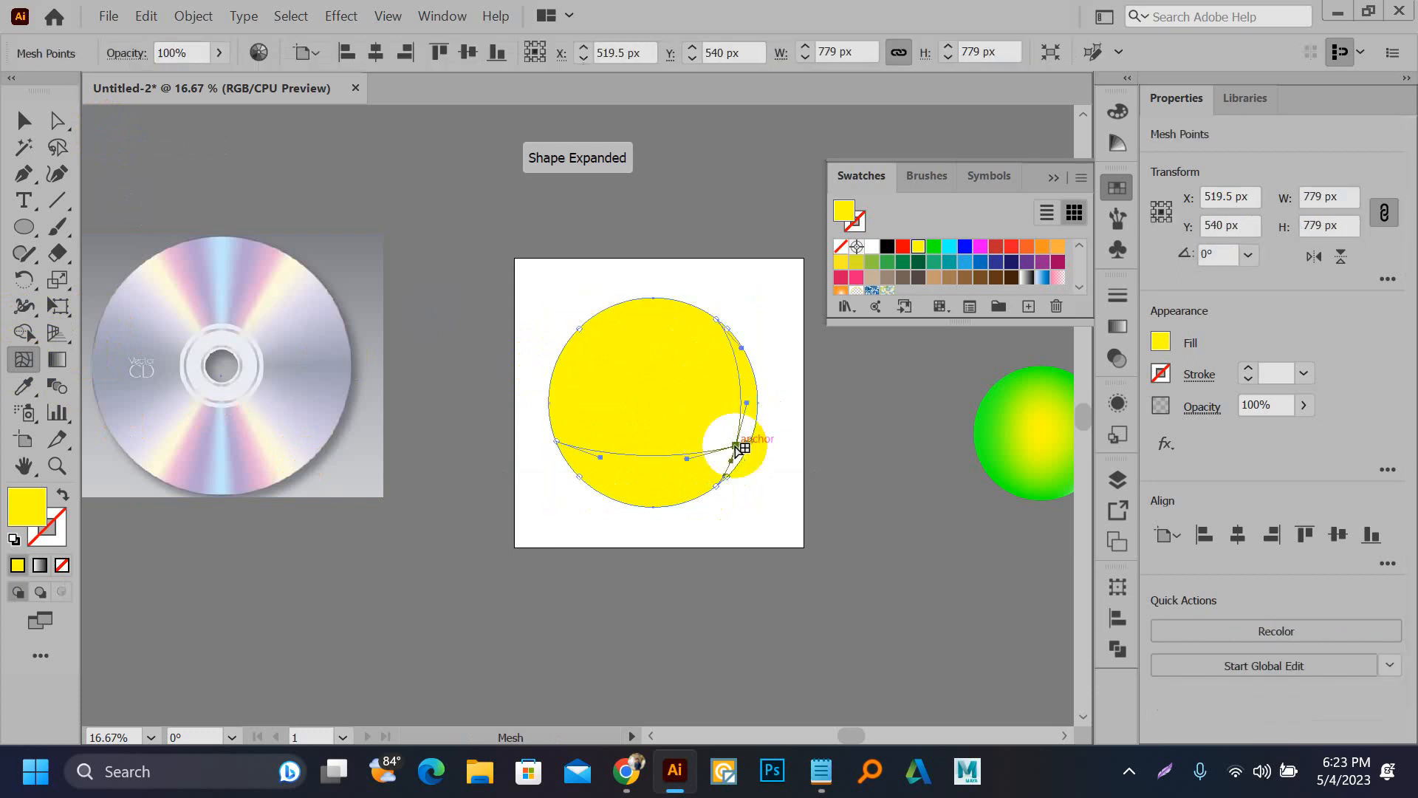
key("ctrl+z")
Step: Try Create Gradient Mesh on the yellow circle with 4 rows, 4 columns, Flat appearance and 100% highlight
left_click(23, 119)
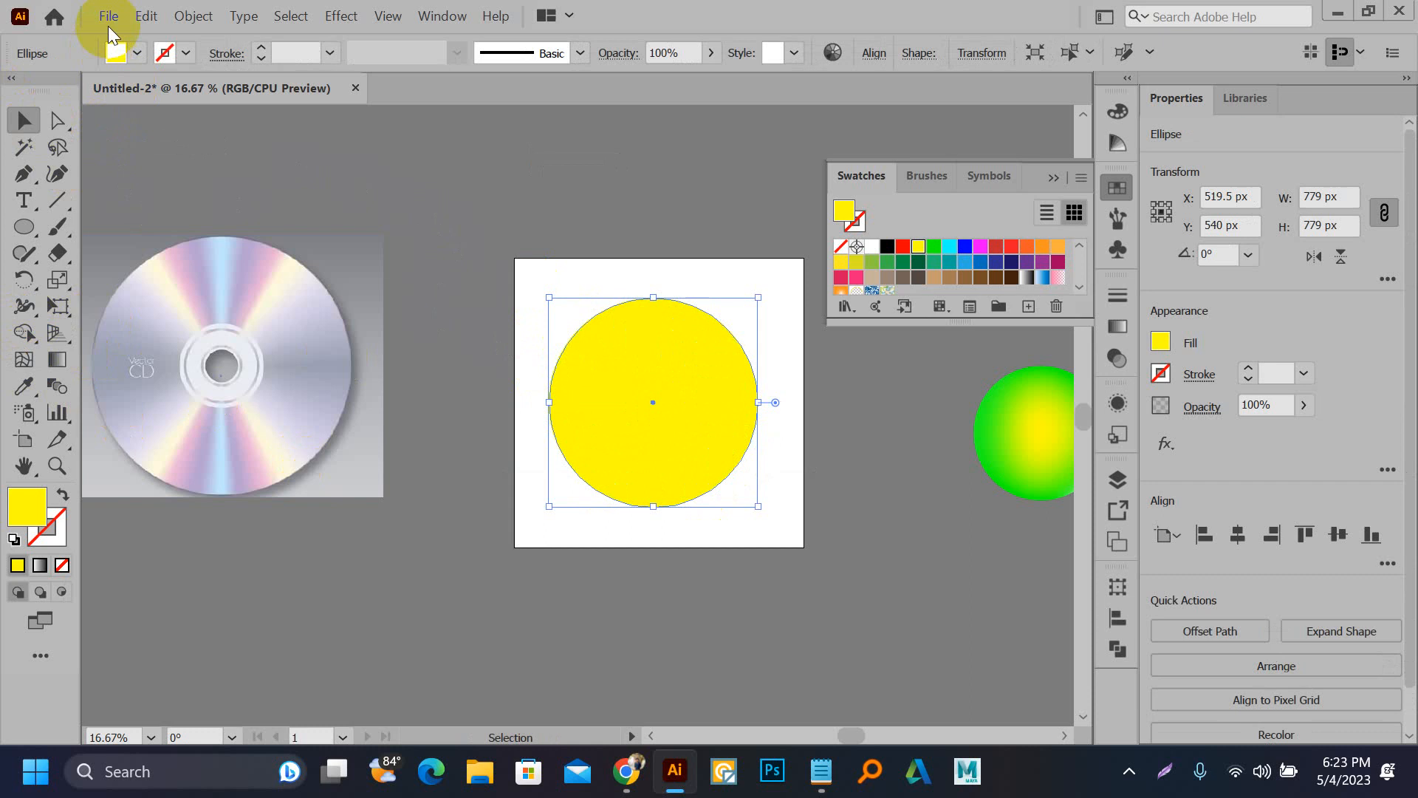
left_click(186, 16)
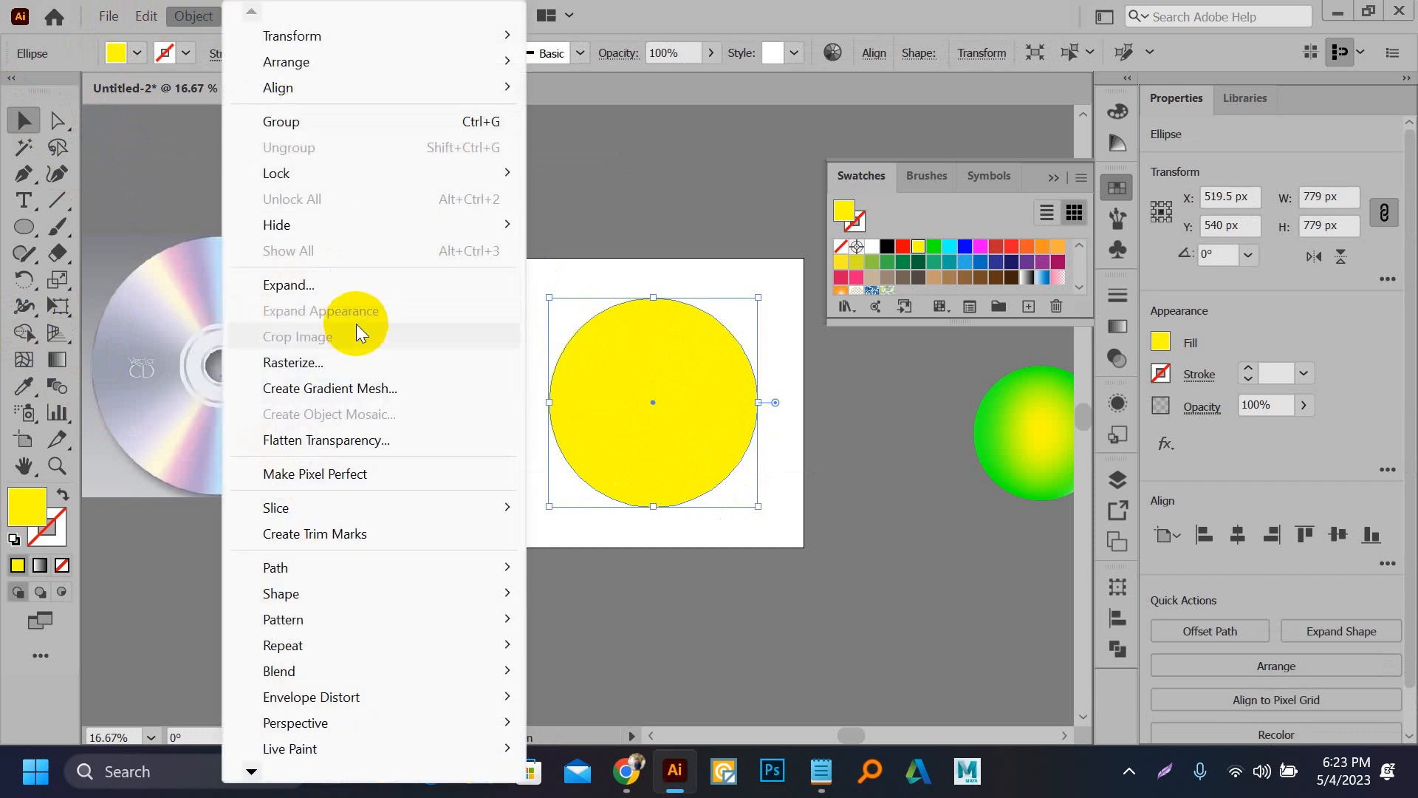
left_click(392, 388)
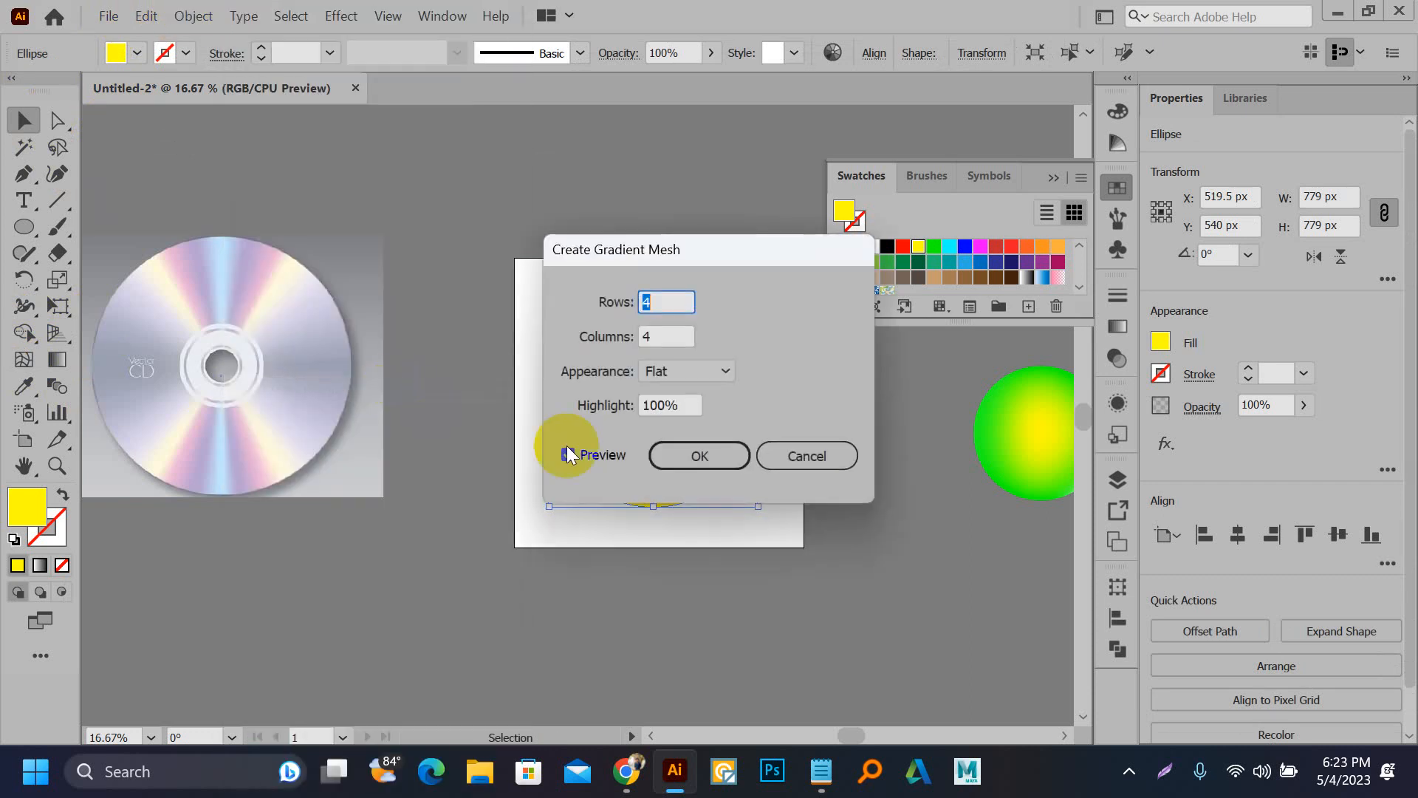
left_click_drag(703, 237, 1021, 264)
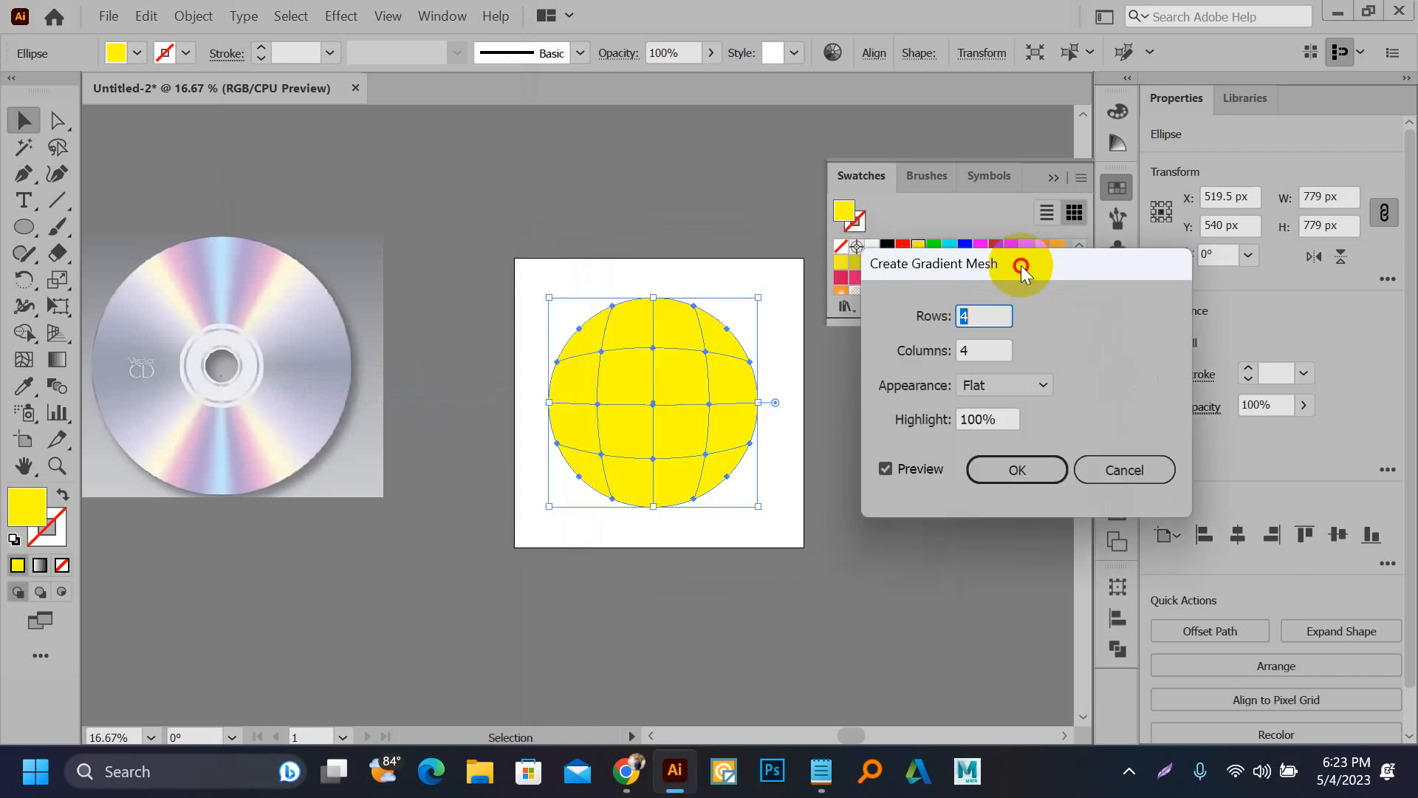
left_click(1021, 471)
left_click(1115, 471)
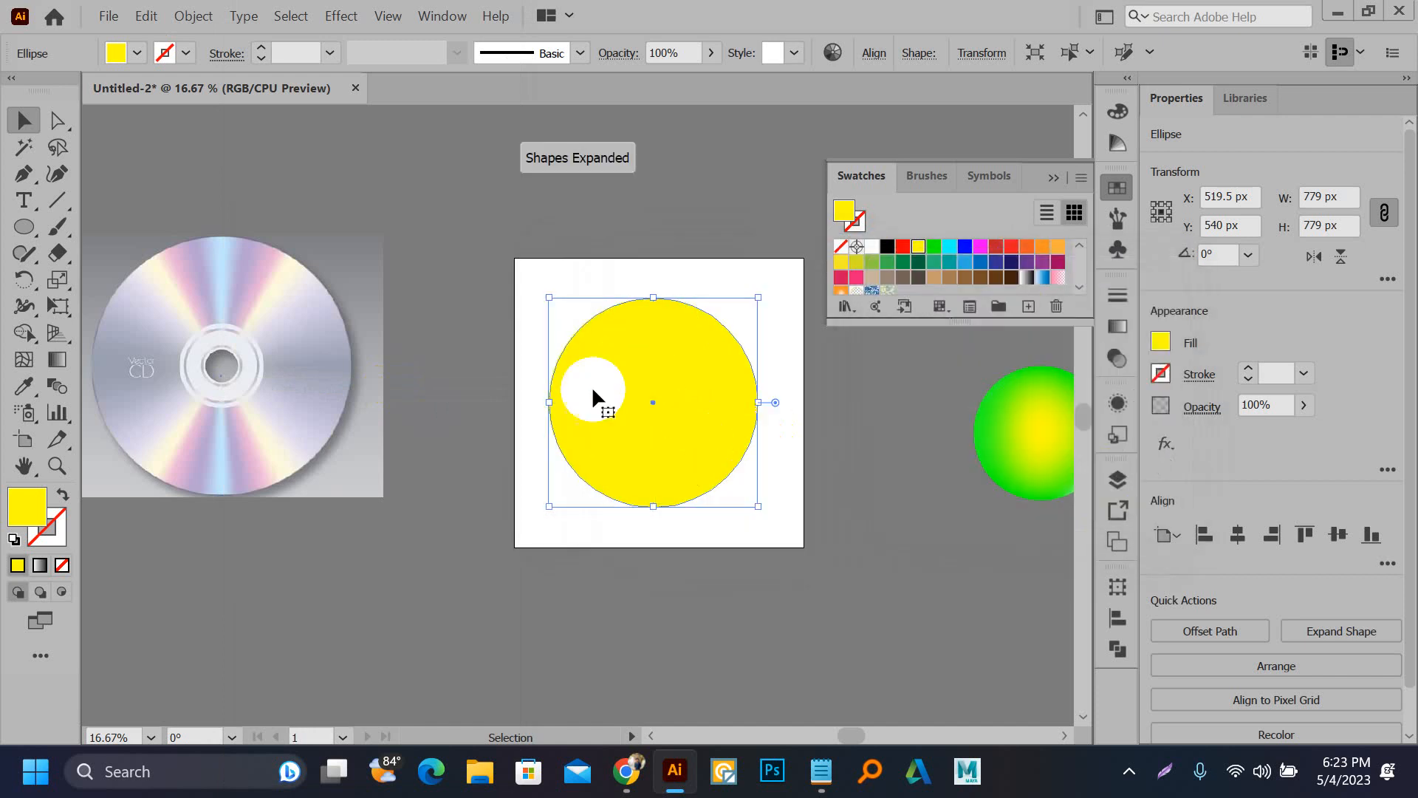
Step: Delete the yellow circle from the artboard
left_click(515, 245)
left_click_drag(654, 389, 285, 408)
key("Delete")
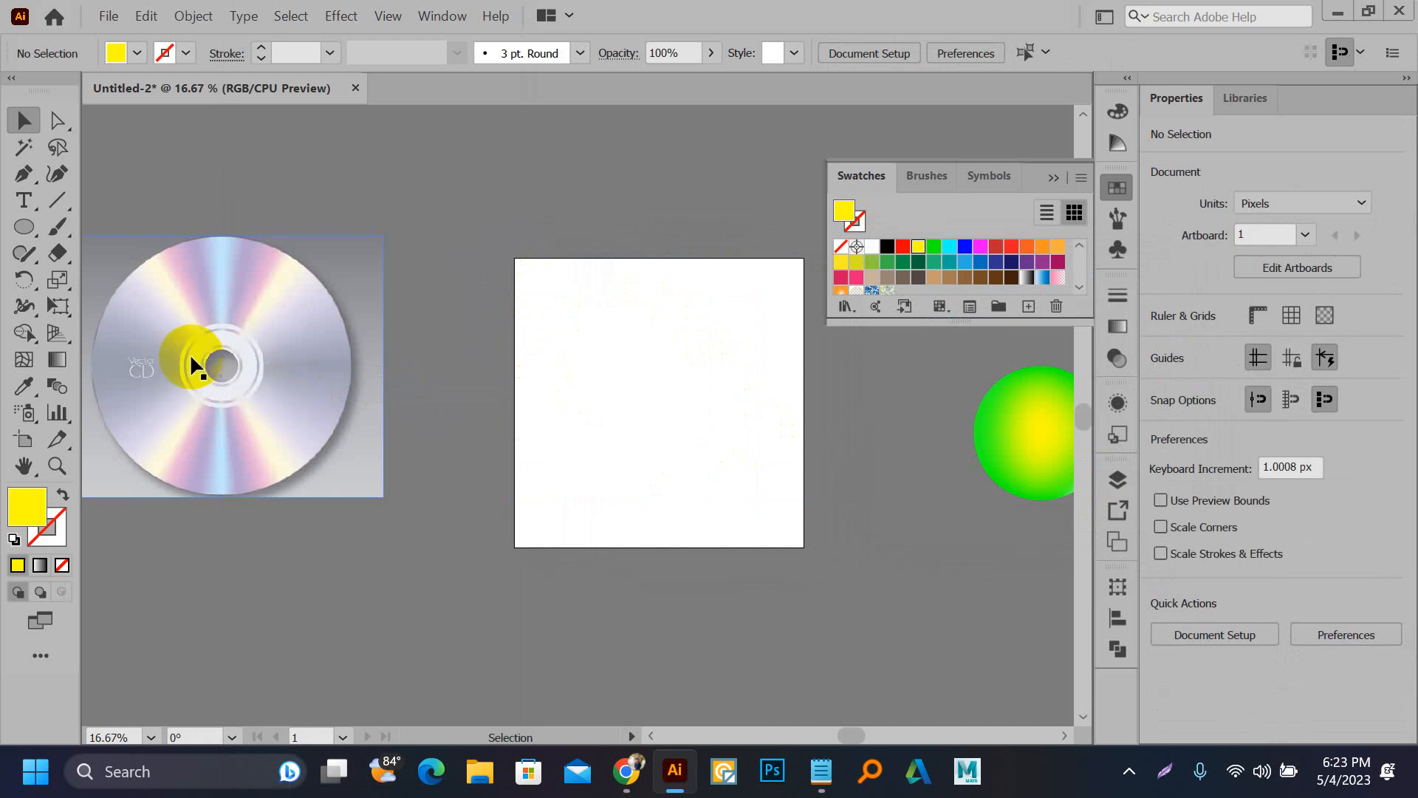
Step: Inspect the CD image up close and move it to the far side of the green and yellow mesh circle
key("space")
left_click_drag(185, 338, 413, 326)
scroll(411, 325, "up", 2)
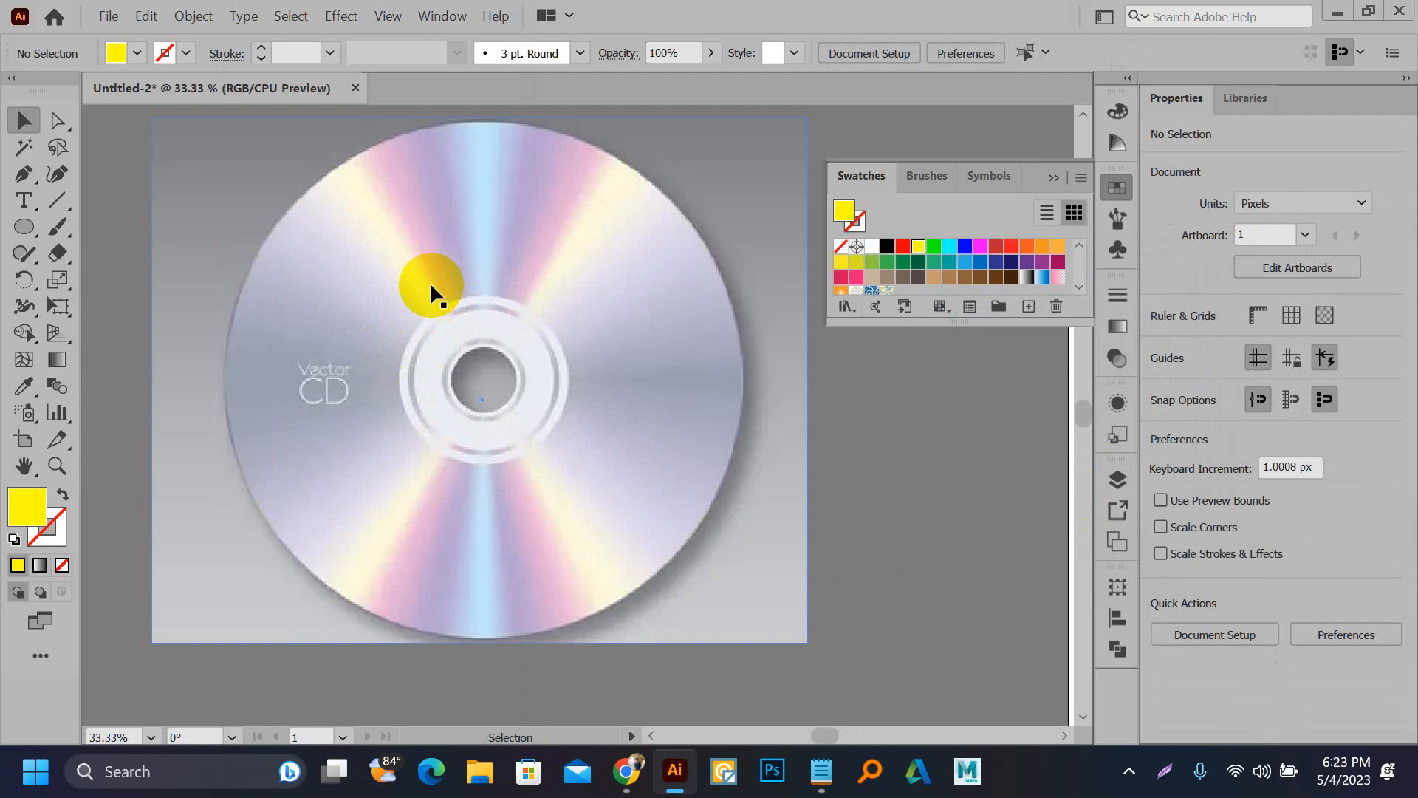
scroll(304, 284, "down", 3)
key("space")
left_click_drag(390, 311, 725, 370)
scroll(229, 327, "down", 1)
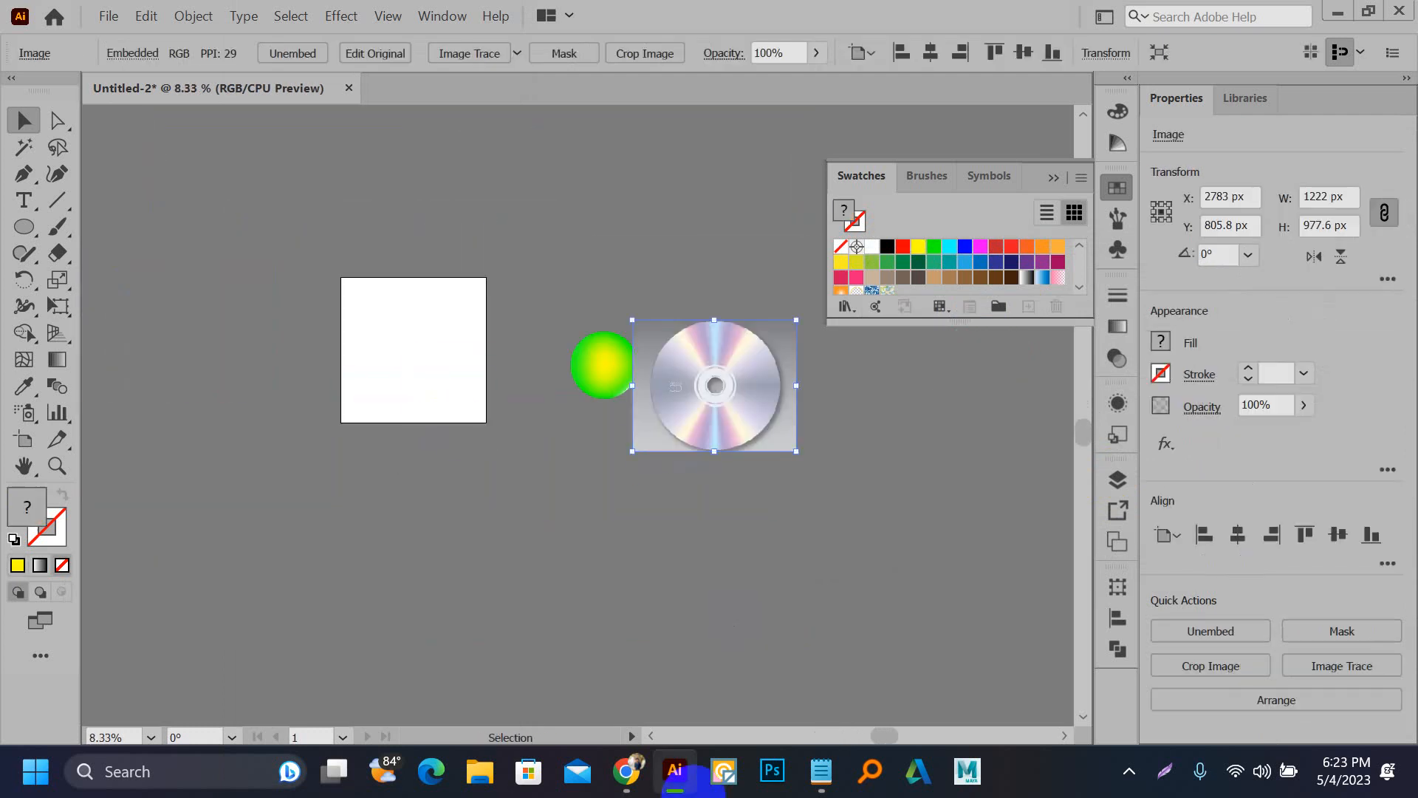
Step: Switch to Chrome, find the YouTube result showing a red mesh sphere beside a multicoloured mesh rectangle, and copy its preview image
left_click(542, 649)
scroll(541, 649, "down", 5)
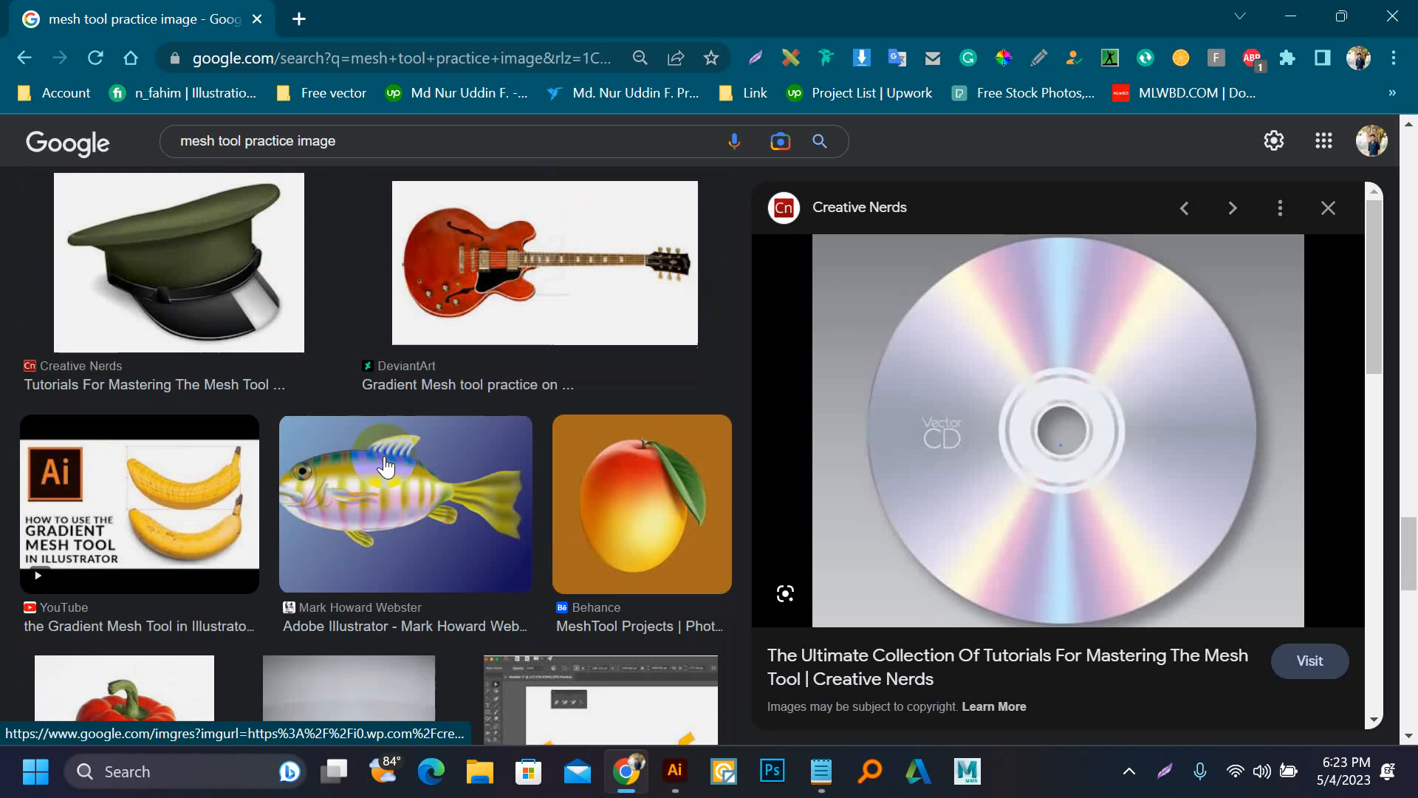
scroll(339, 477, "down", 6)
scroll(338, 477, "down", 10)
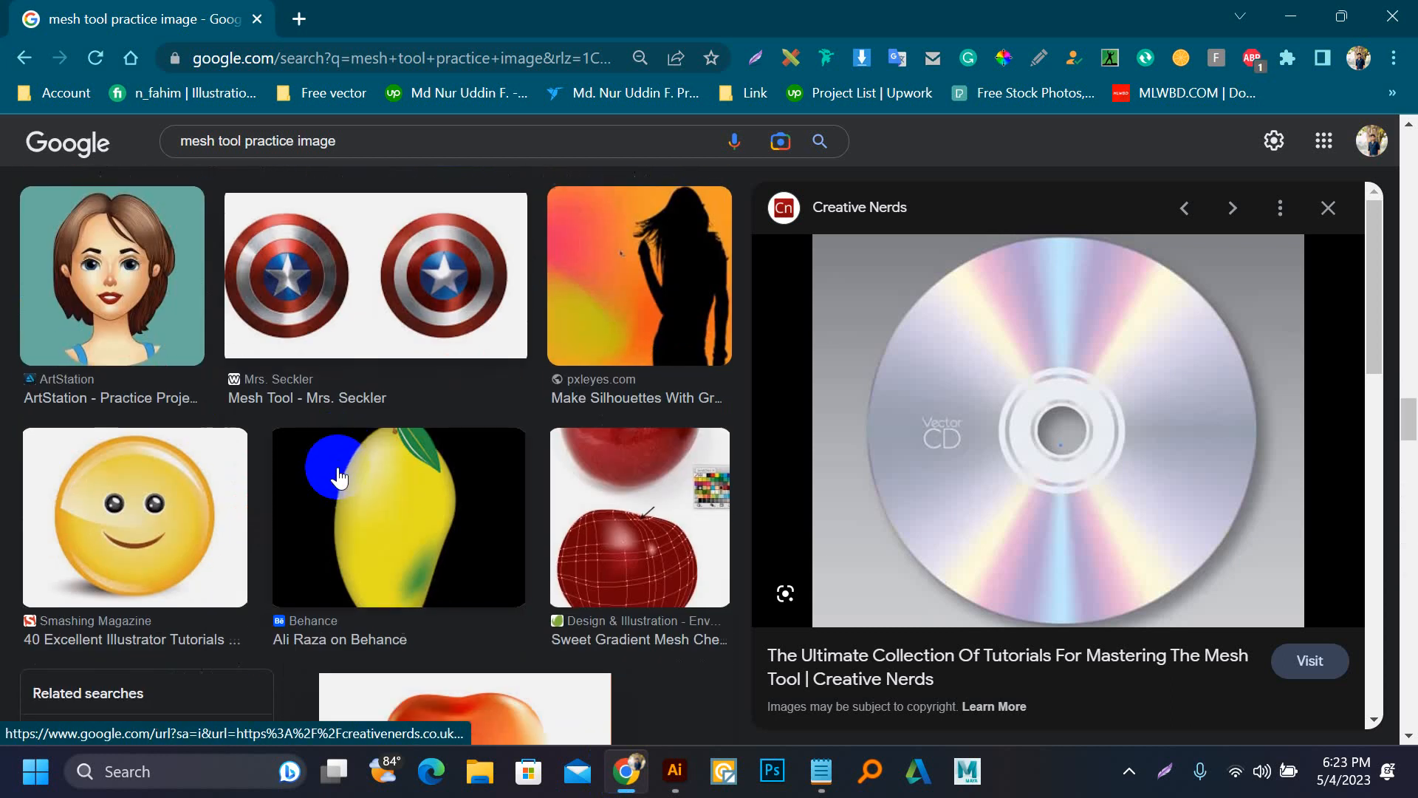
scroll(349, 473, "up", 4)
scroll(351, 478, "down", 3)
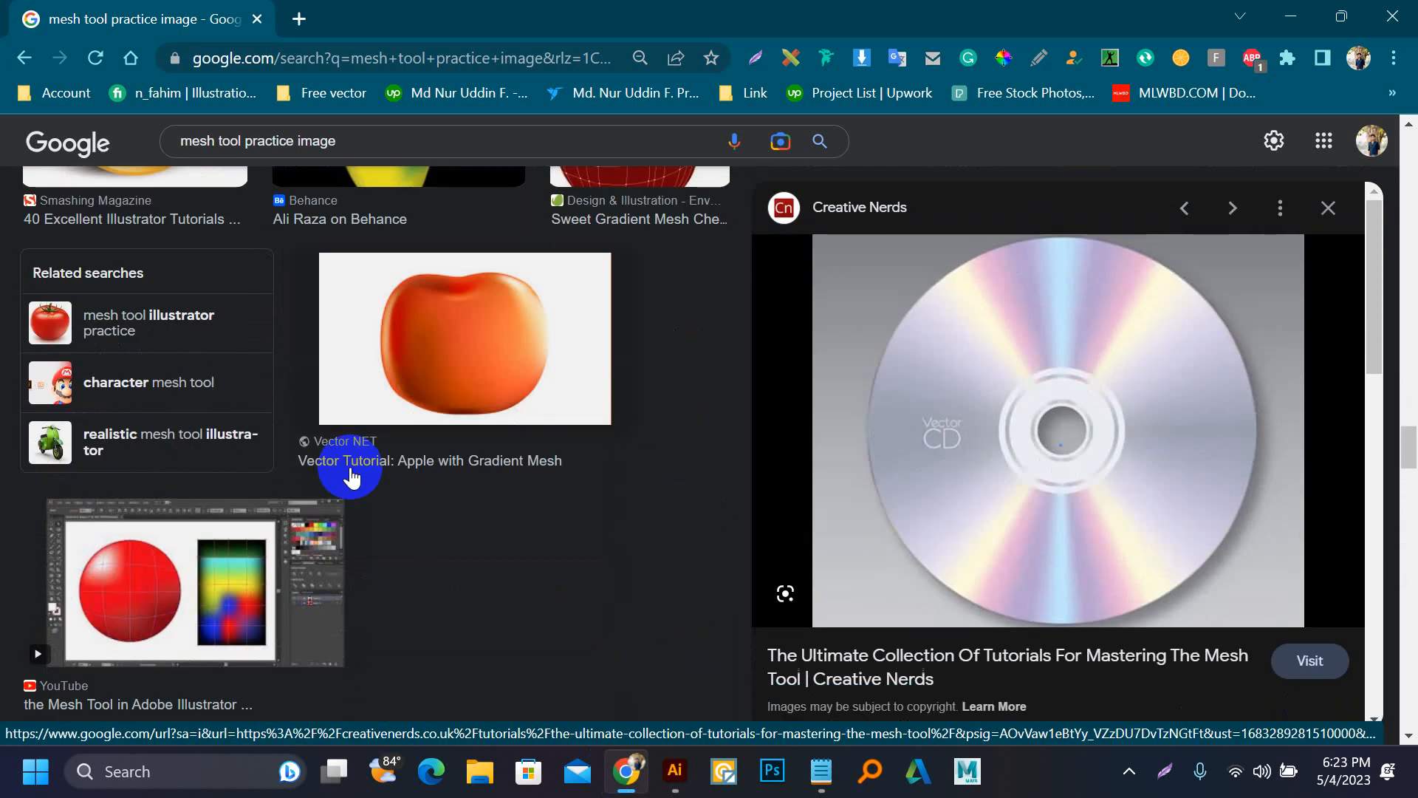
left_click(130, 580)
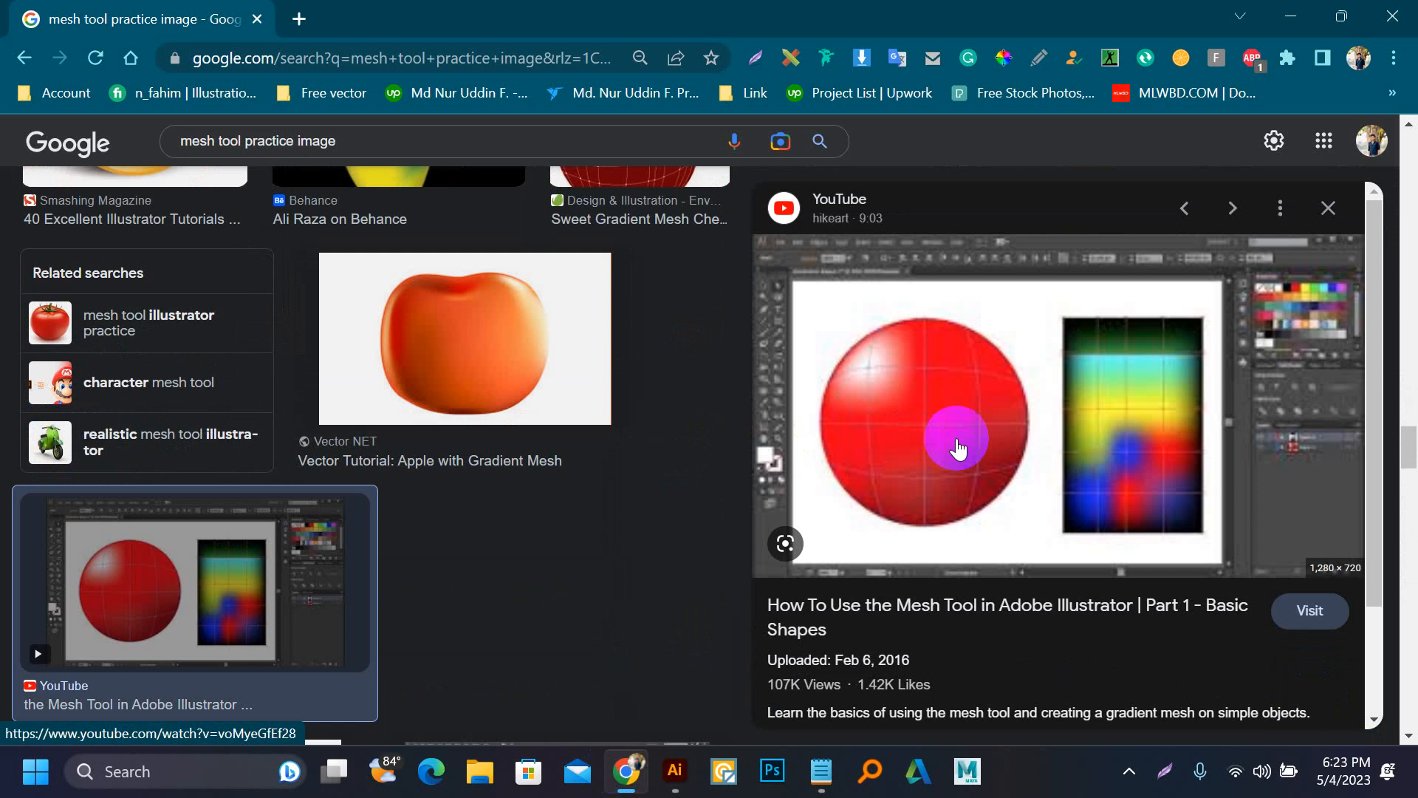
right_click(929, 392)
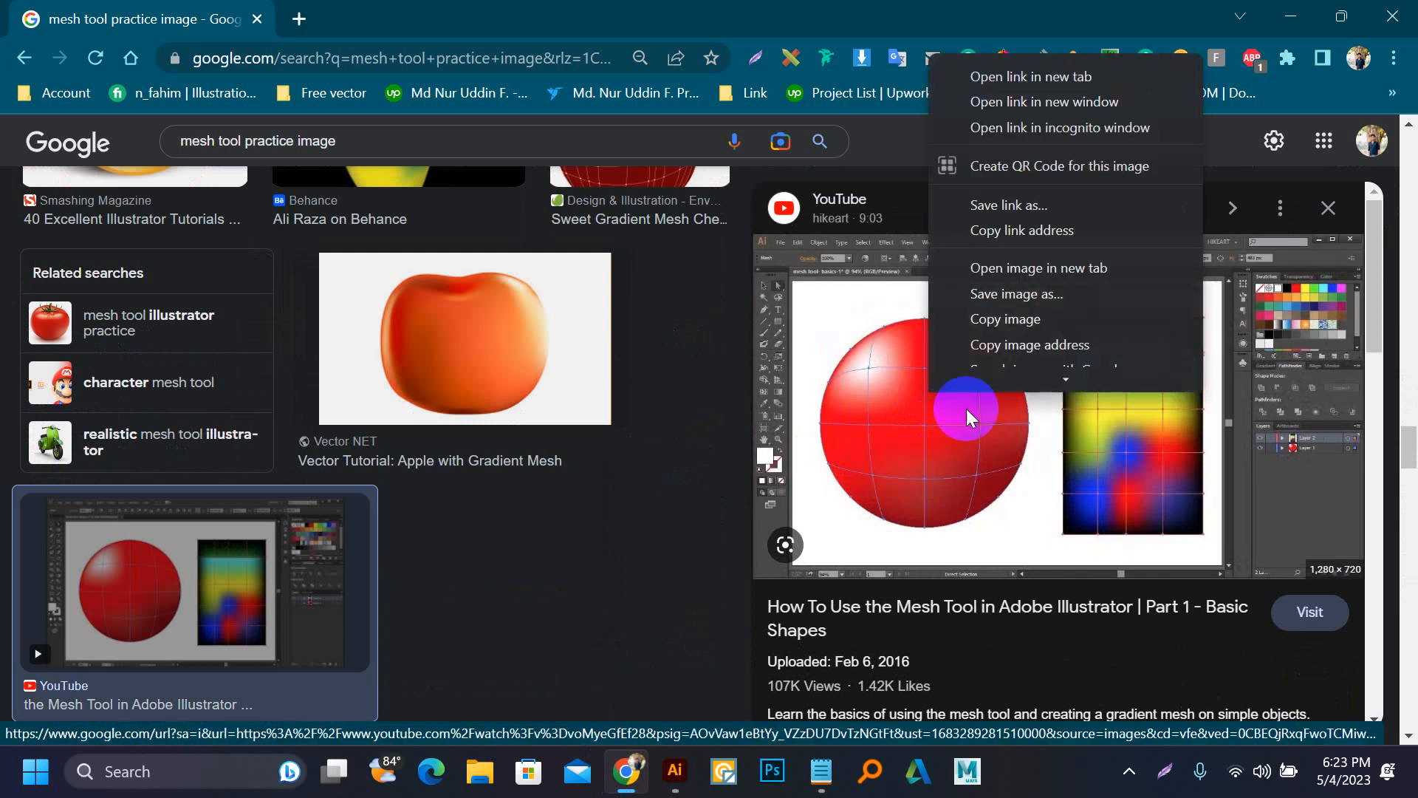
left_click(993, 329)
Step: Switch to Illustrator, paste the copied red sphere reference image, and move it off the artboard, beside its edge
left_click(686, 781)
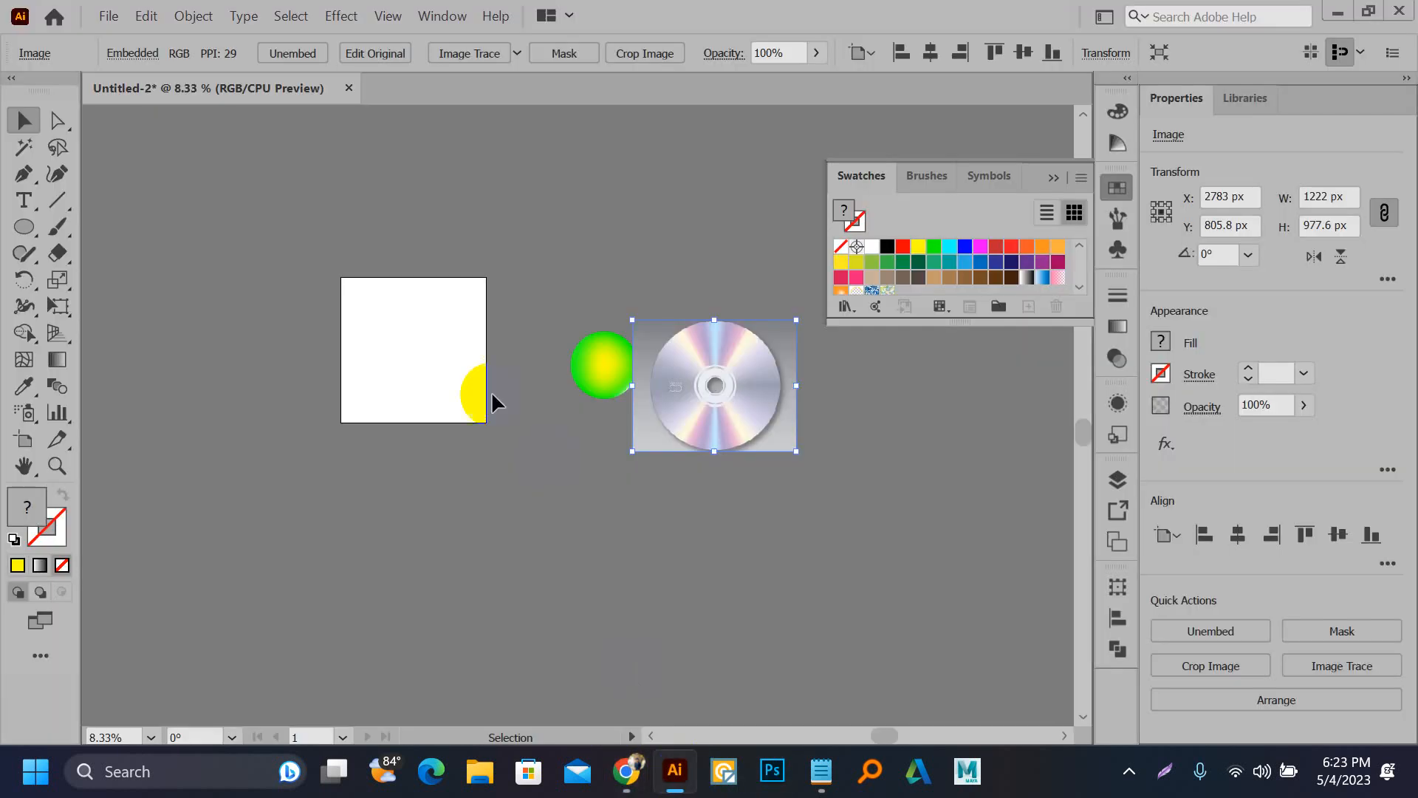
left_click(398, 376)
key("ctrl+v")
scroll(468, 402, "up", 2)
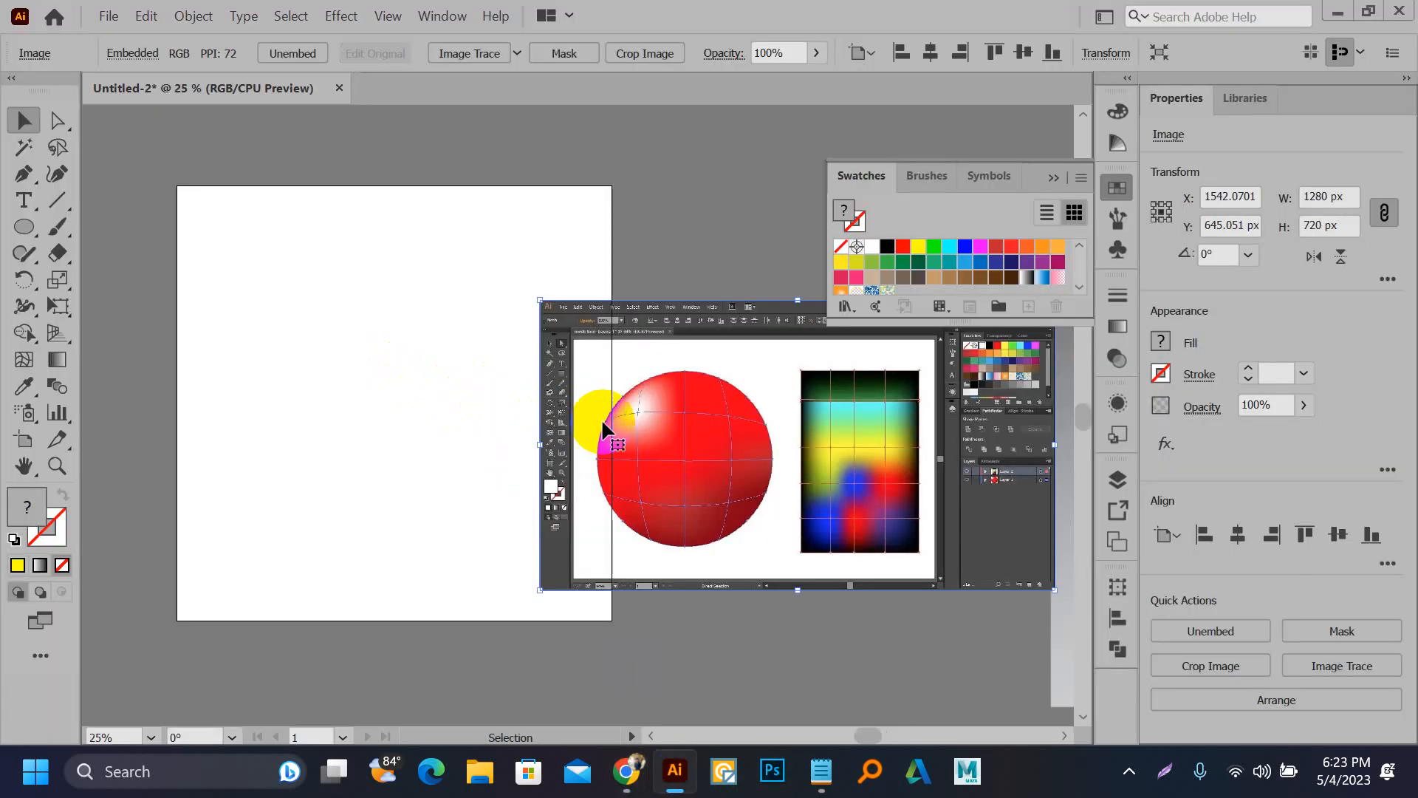
left_click_drag(591, 411, 736, 434)
Step: Draw a yellow circle about 731 px in diameter on the artboard
key("l")
left_click_drag(251, 278, 544, 550)
key("v")
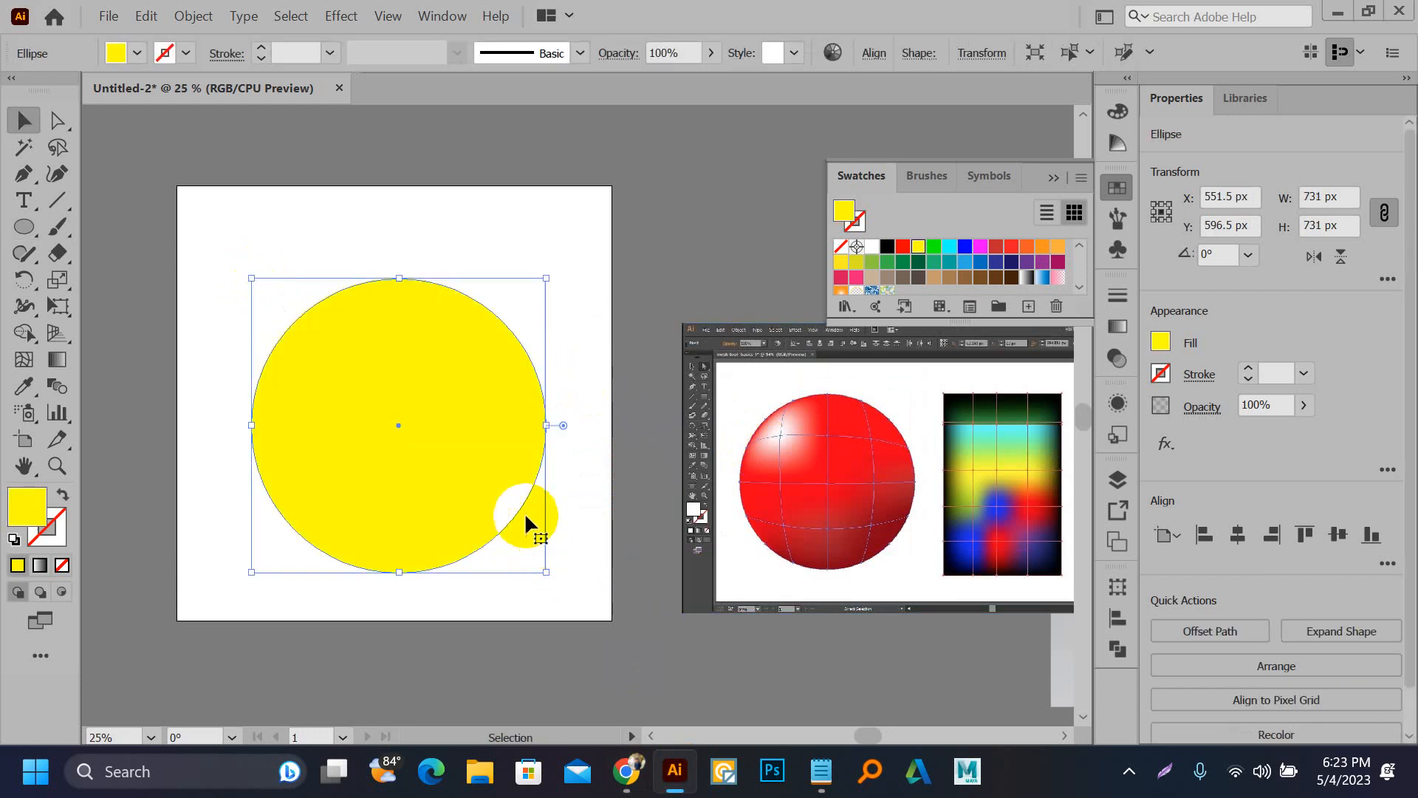
left_click(170, 19)
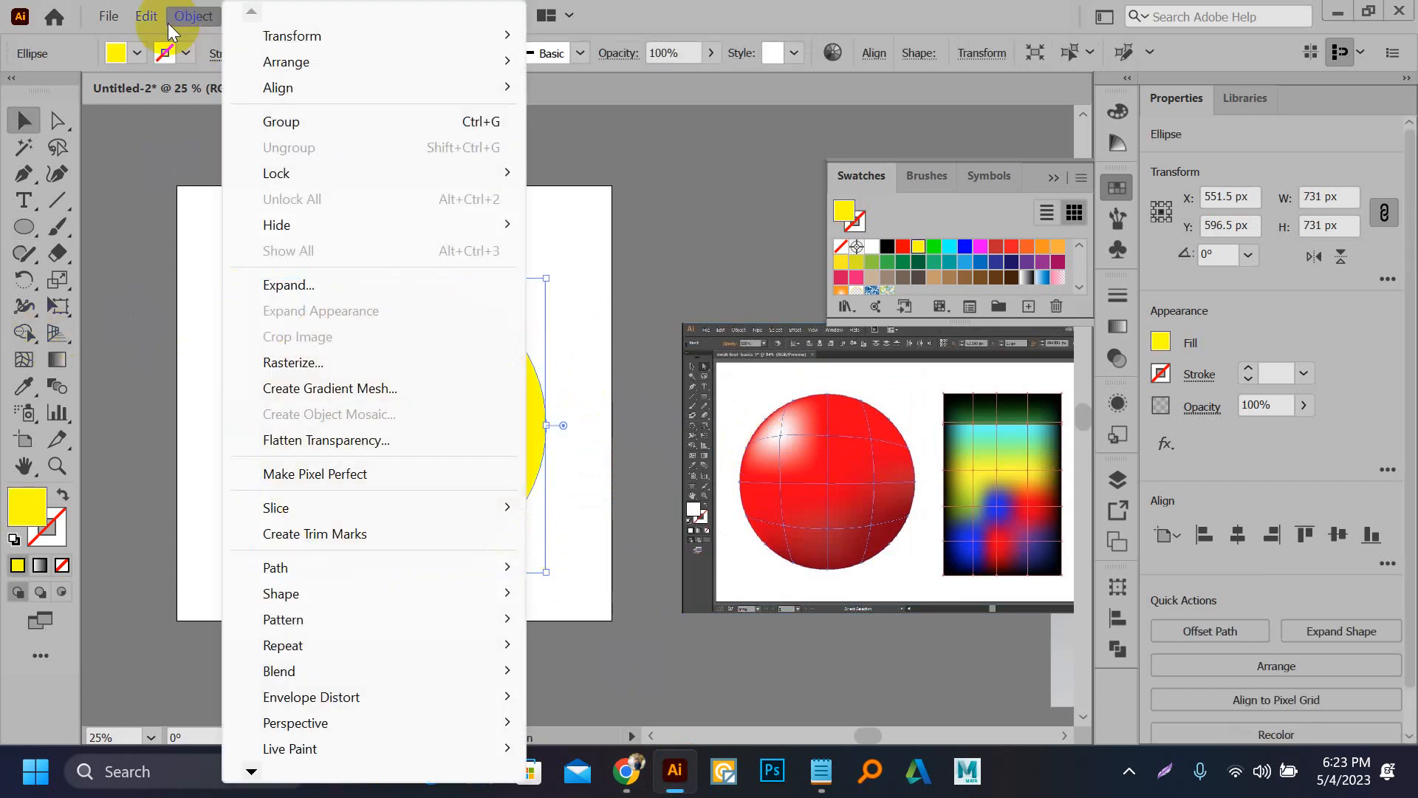
left_click(170, 19)
Step: Switch to Chrome and search for "color gradient" images in a new tab
left_click(626, 773)
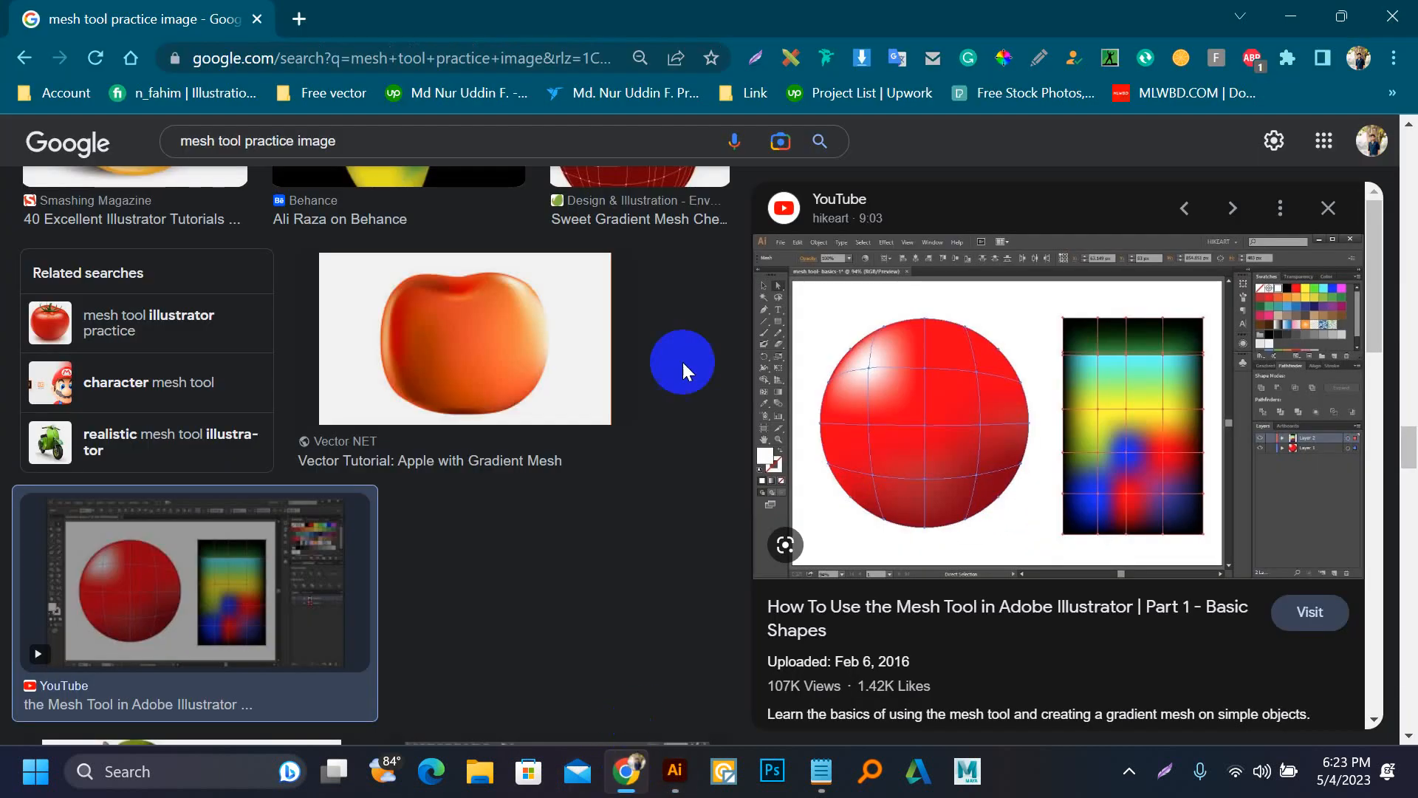
left_click(293, 25)
type("c")
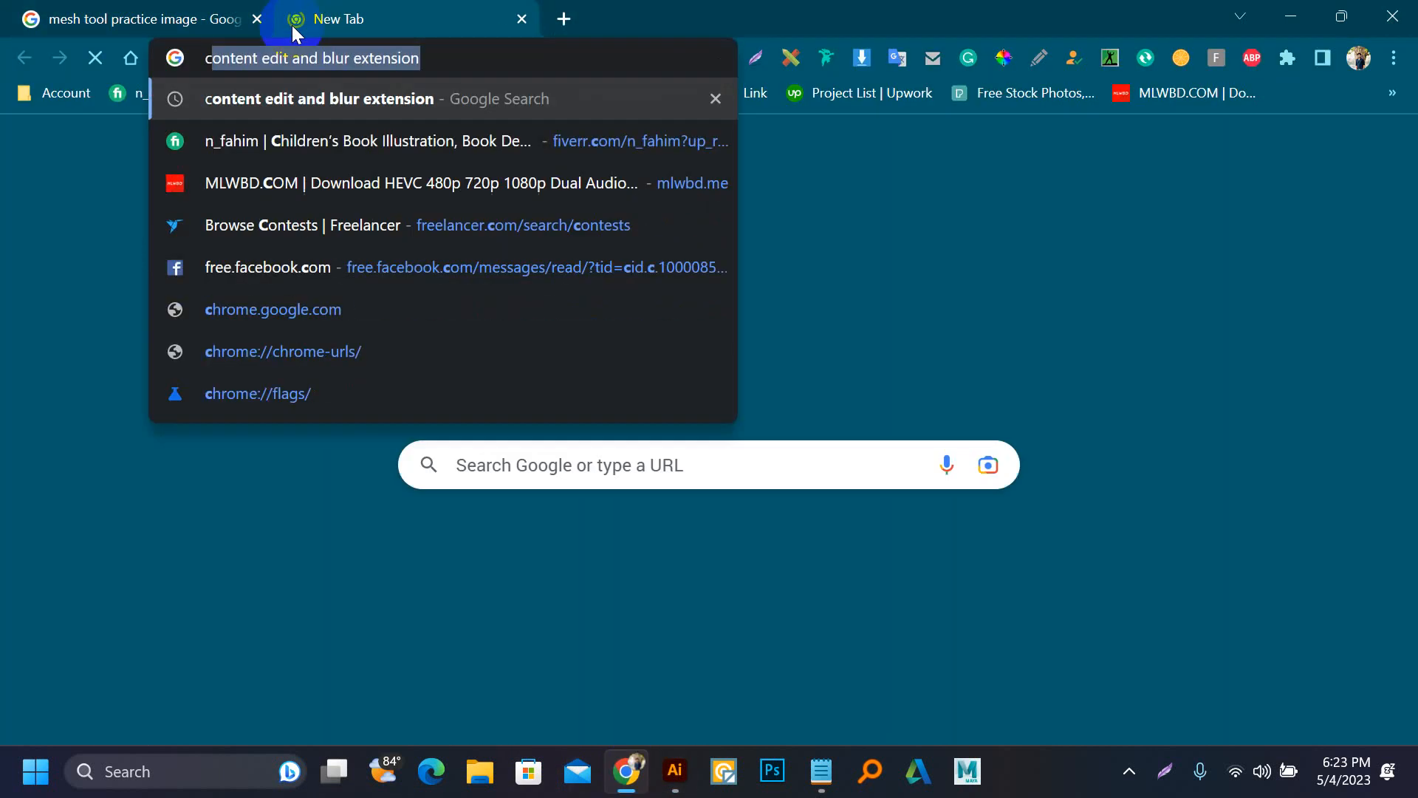
type("olor gra")
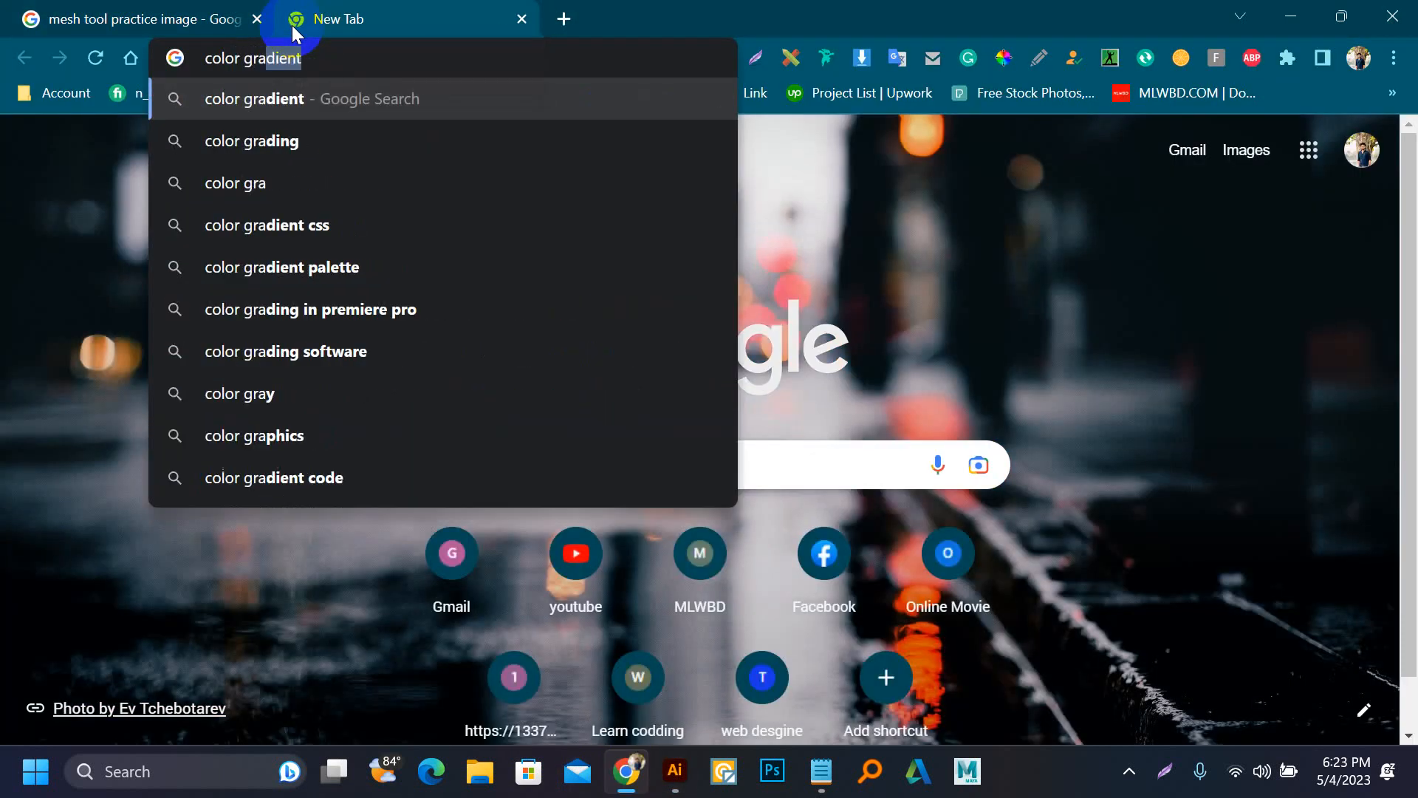
key("Return")
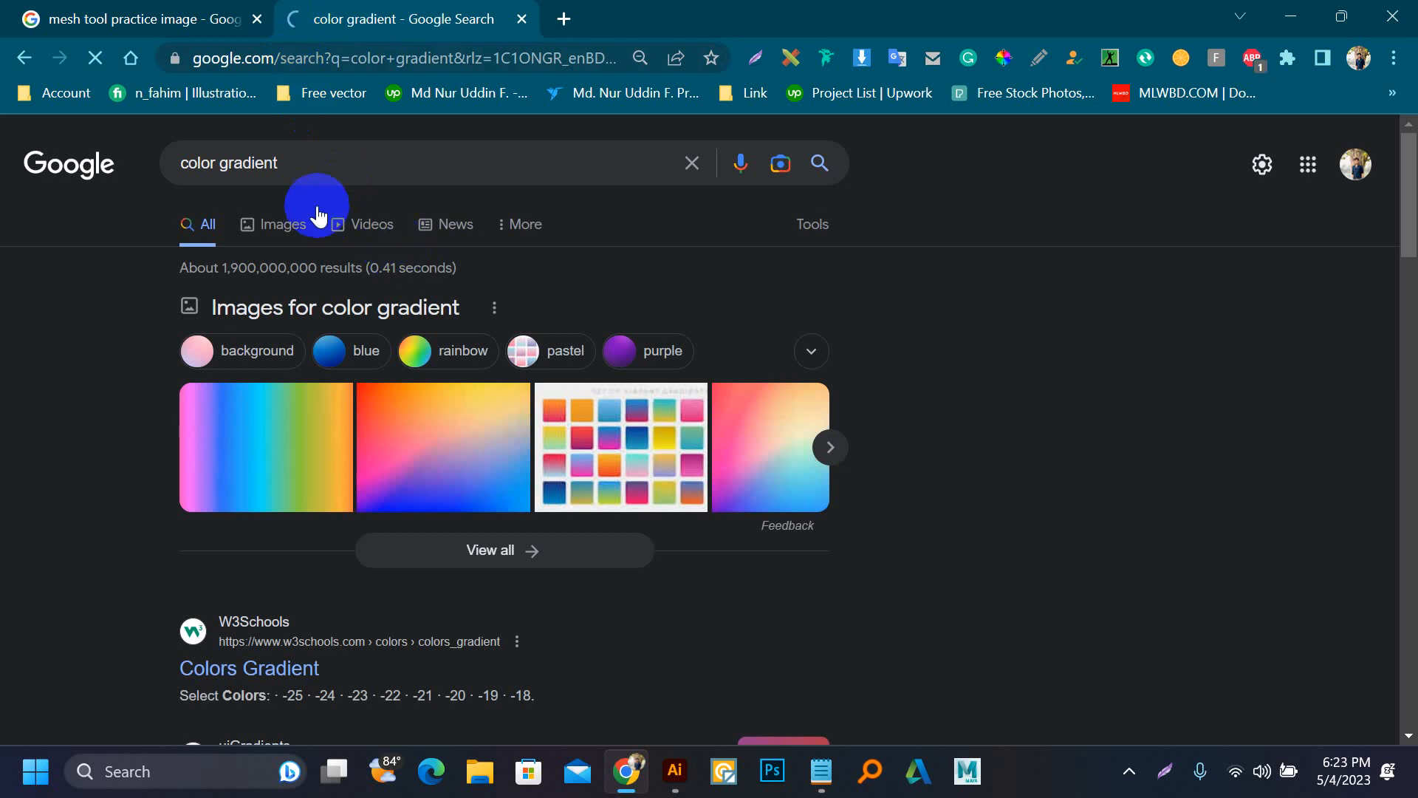
left_click(299, 222)
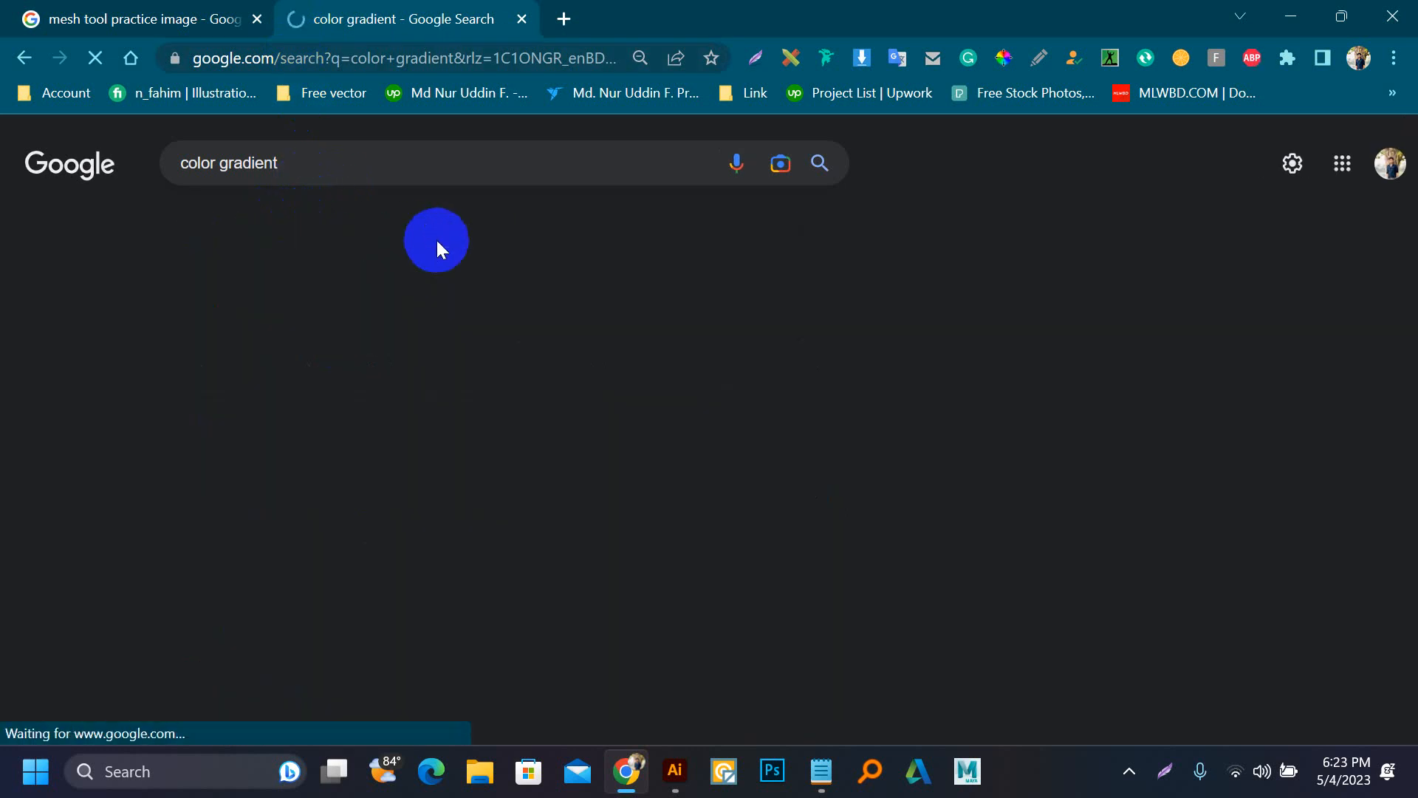
Step: Find the cssgradient.io image with blue, green, red and purple shade strips among the results and copy it
scroll(411, 301, "down", 5)
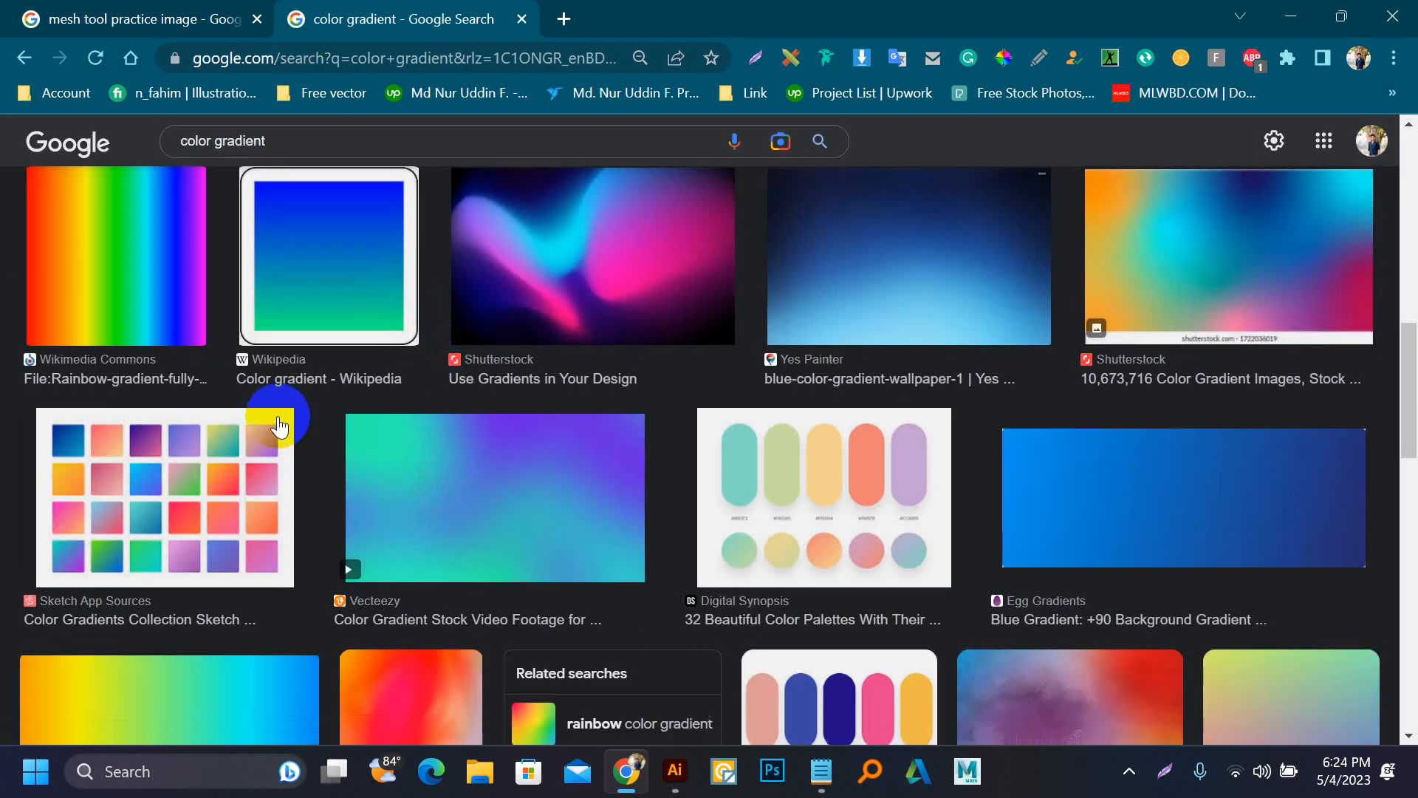
scroll(342, 433, "down", 12)
scroll(342, 434, "up", 8)
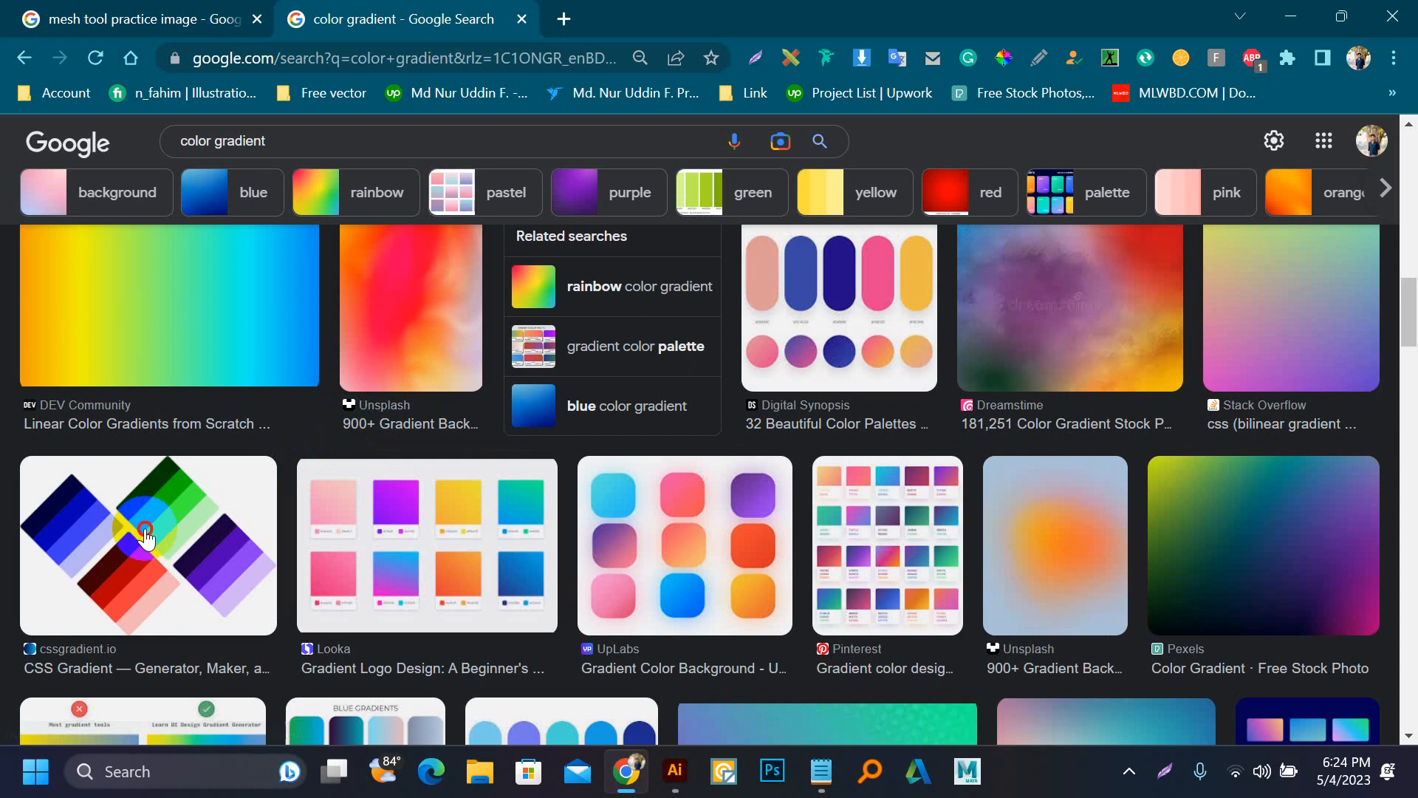
left_click(146, 537)
right_click(988, 338)
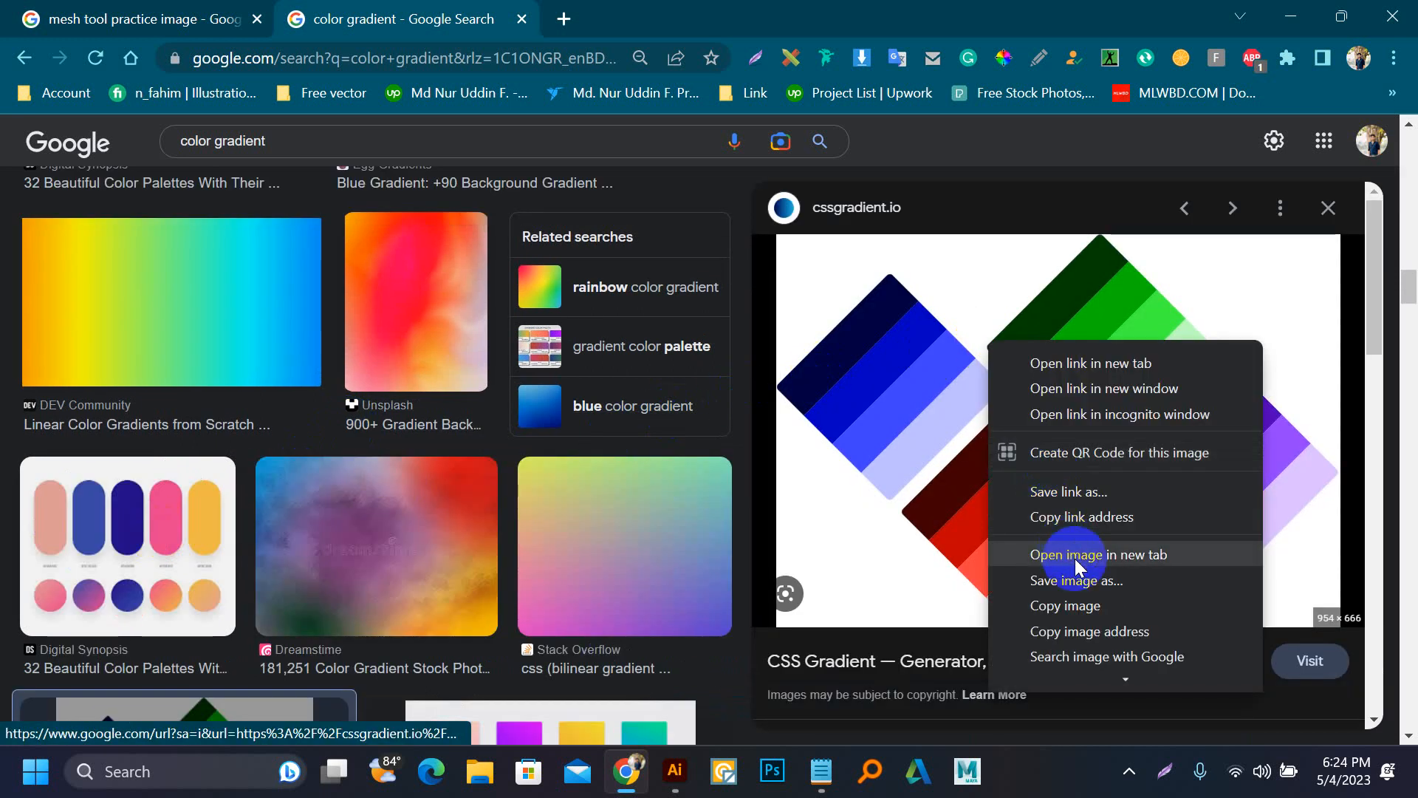
left_click(1064, 606)
Step: Switch to Illustrator, paste the shade-strip image, and move it off the artboard on the opposite side from the sphere reference
left_click(674, 771)
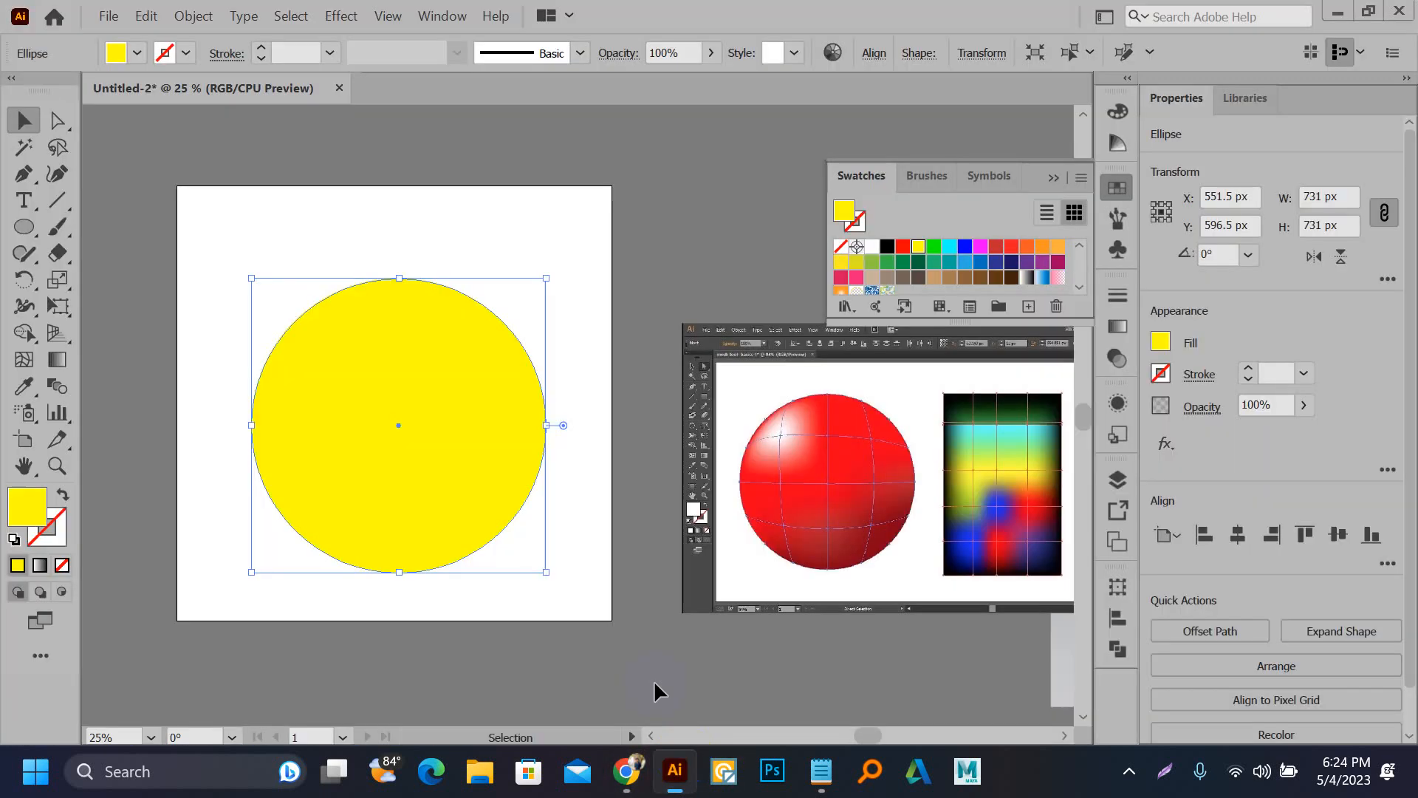
left_click_drag(268, 370, 750, 380)
key("ctrl+v")
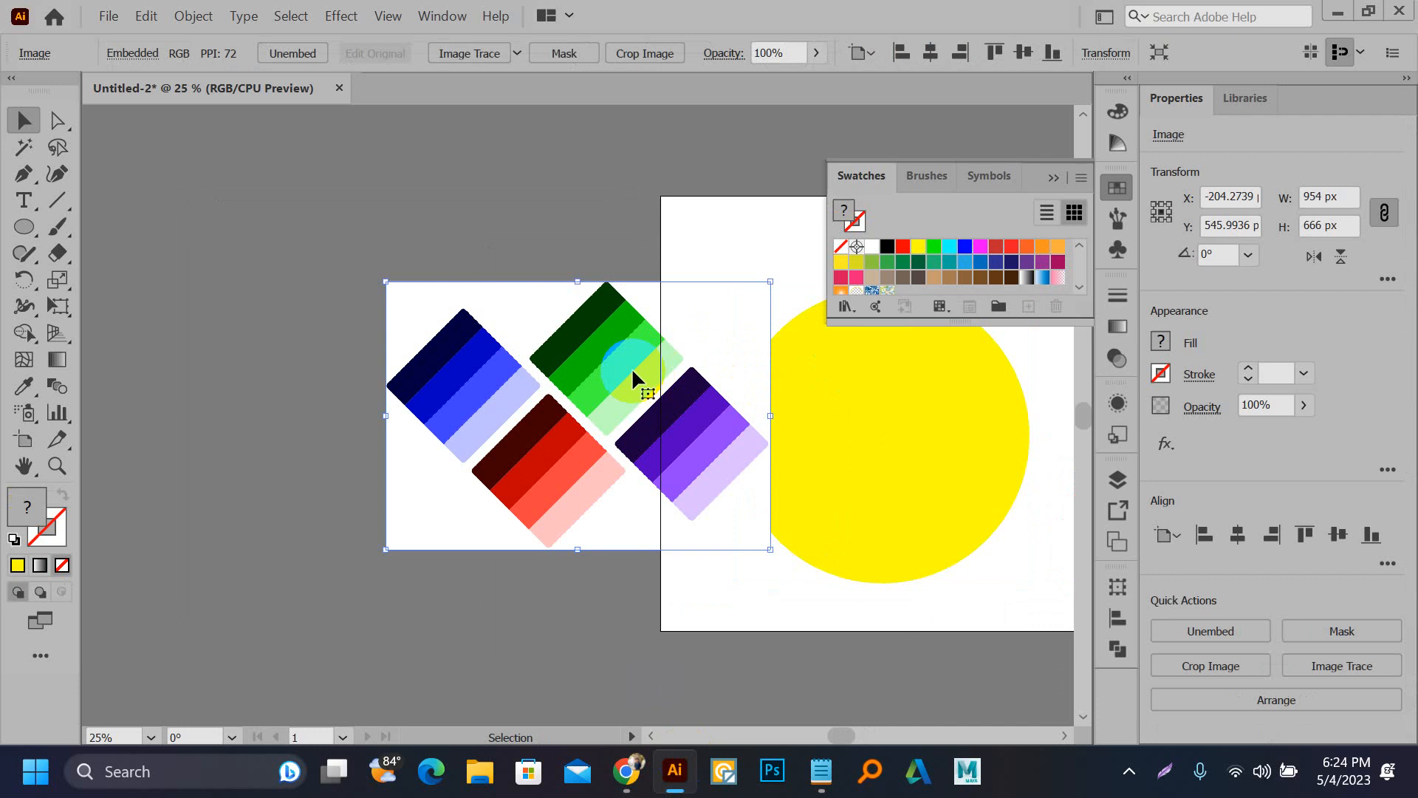
scroll(632, 369, "down", 2)
left_click_drag(609, 383, 443, 308)
scroll(829, 436, "up", 2)
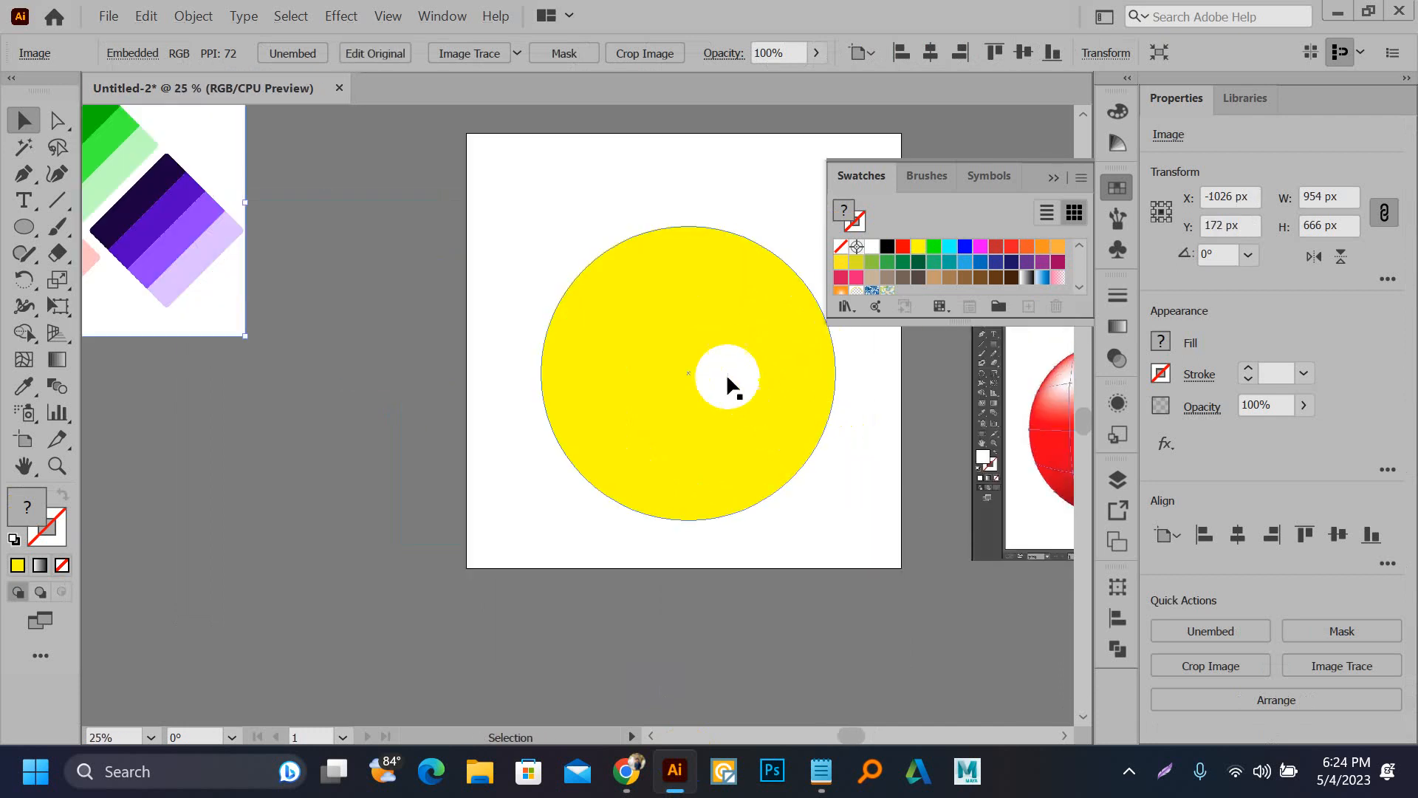
Step: Fill the yellow circle with the blue gradient swatch and preview Create Gradient Mesh with To Edge and Flat appearance
left_click(725, 374)
left_click(1043, 279)
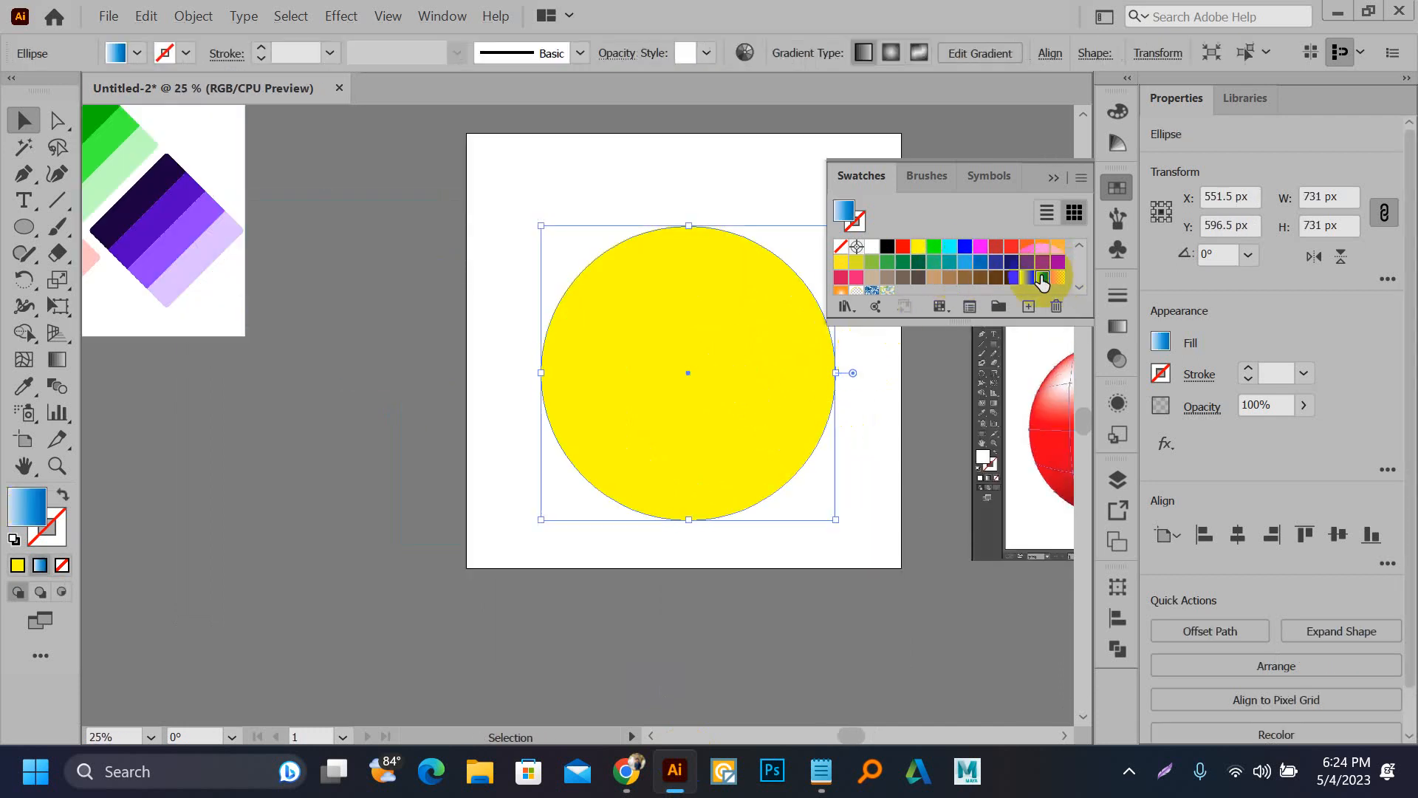
left_click(192, 16)
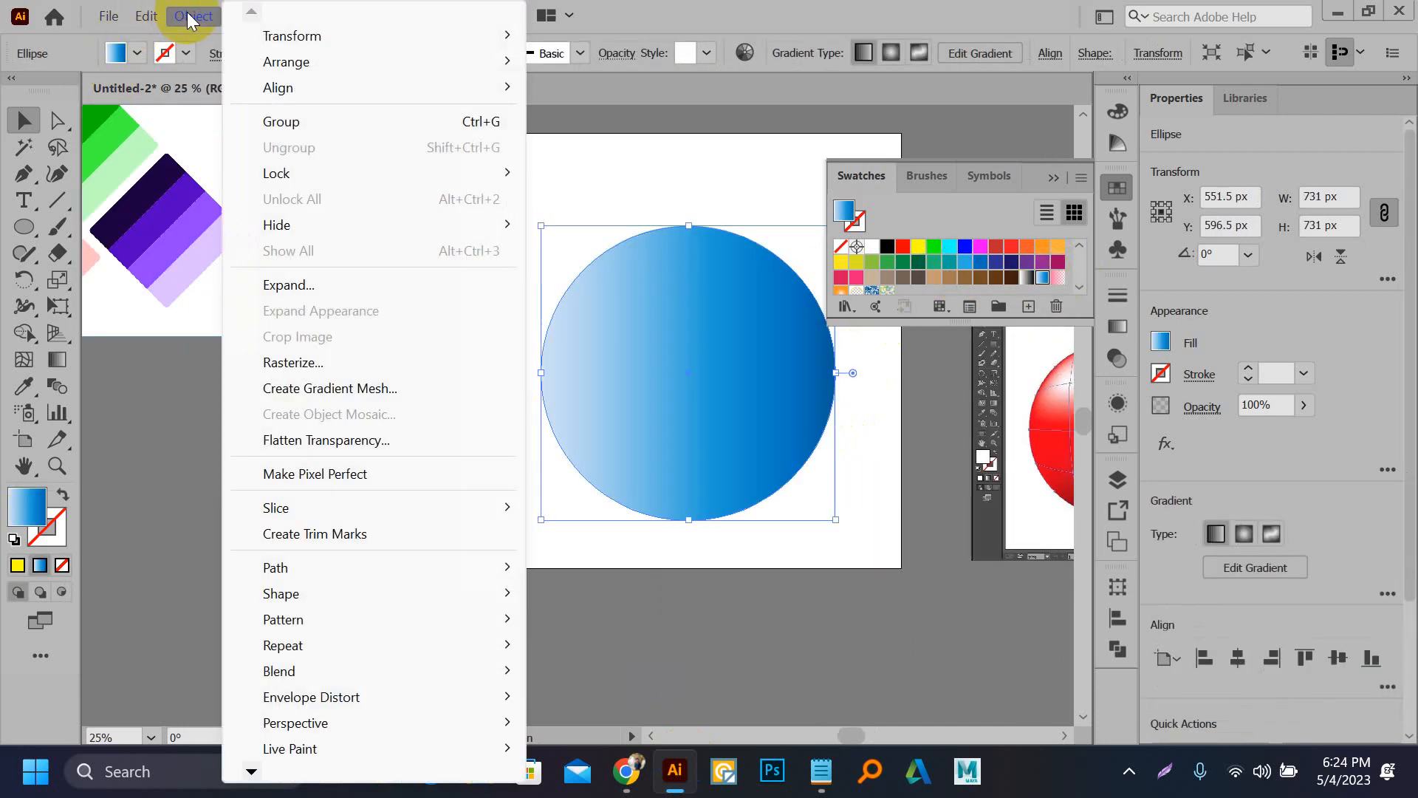
left_click(295, 388)
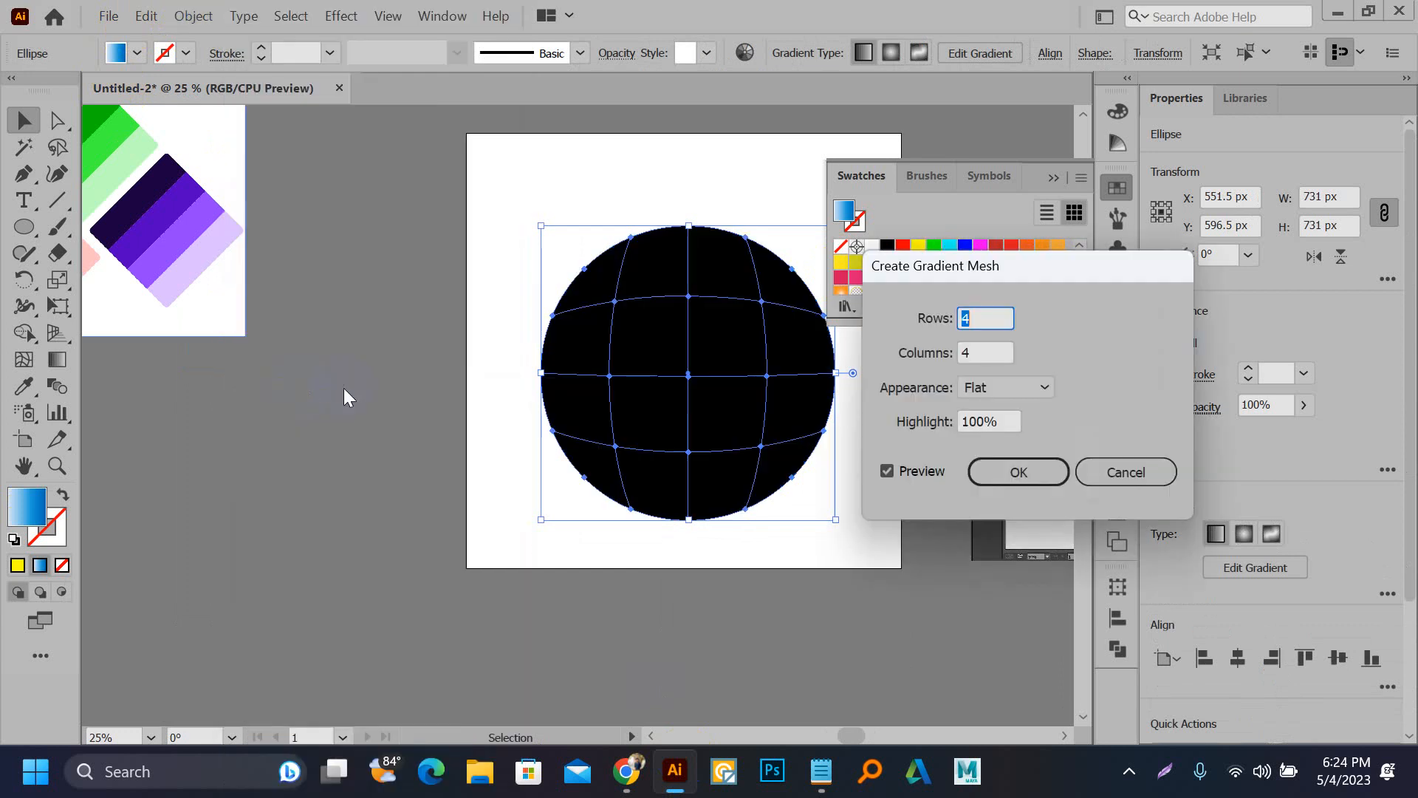
left_click(1001, 390)
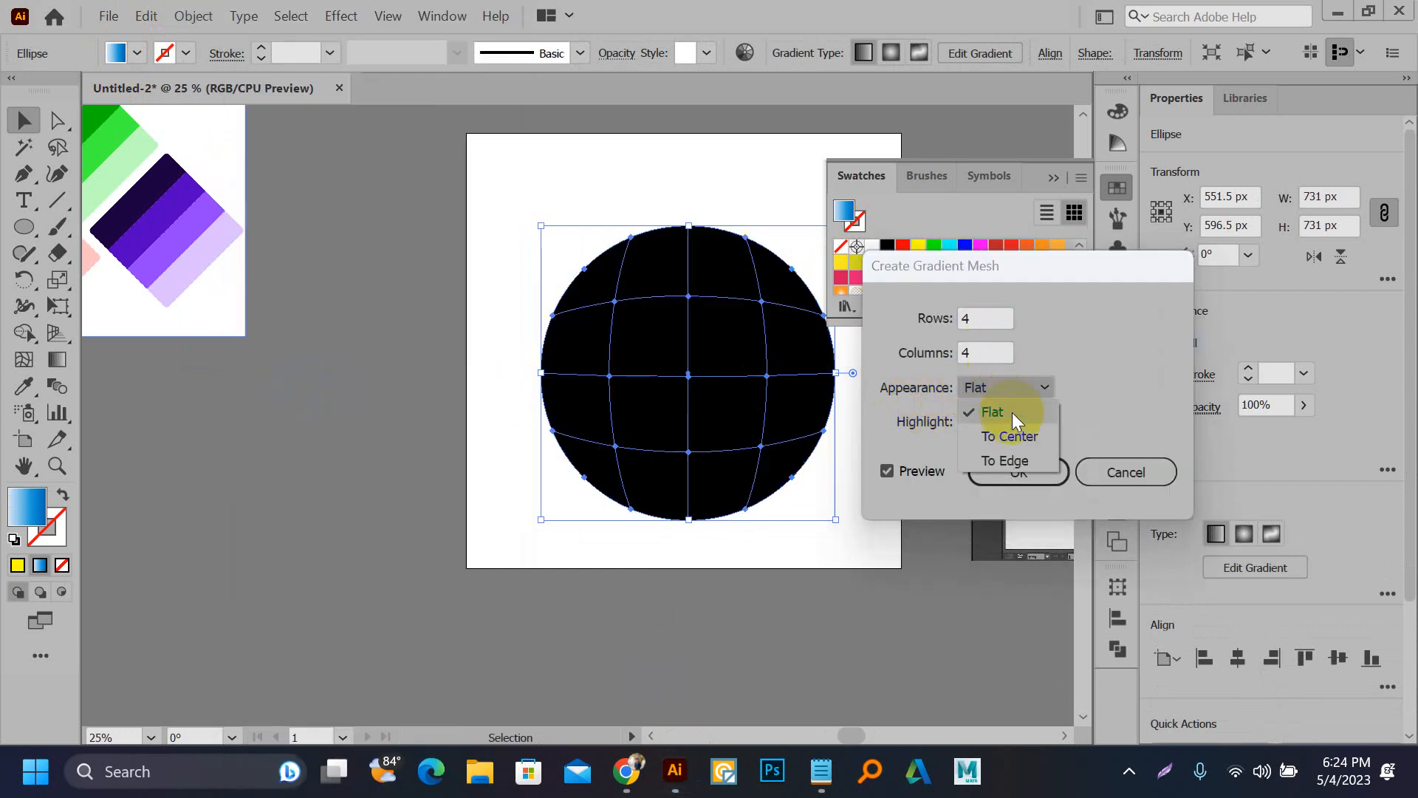
left_click(1019, 459)
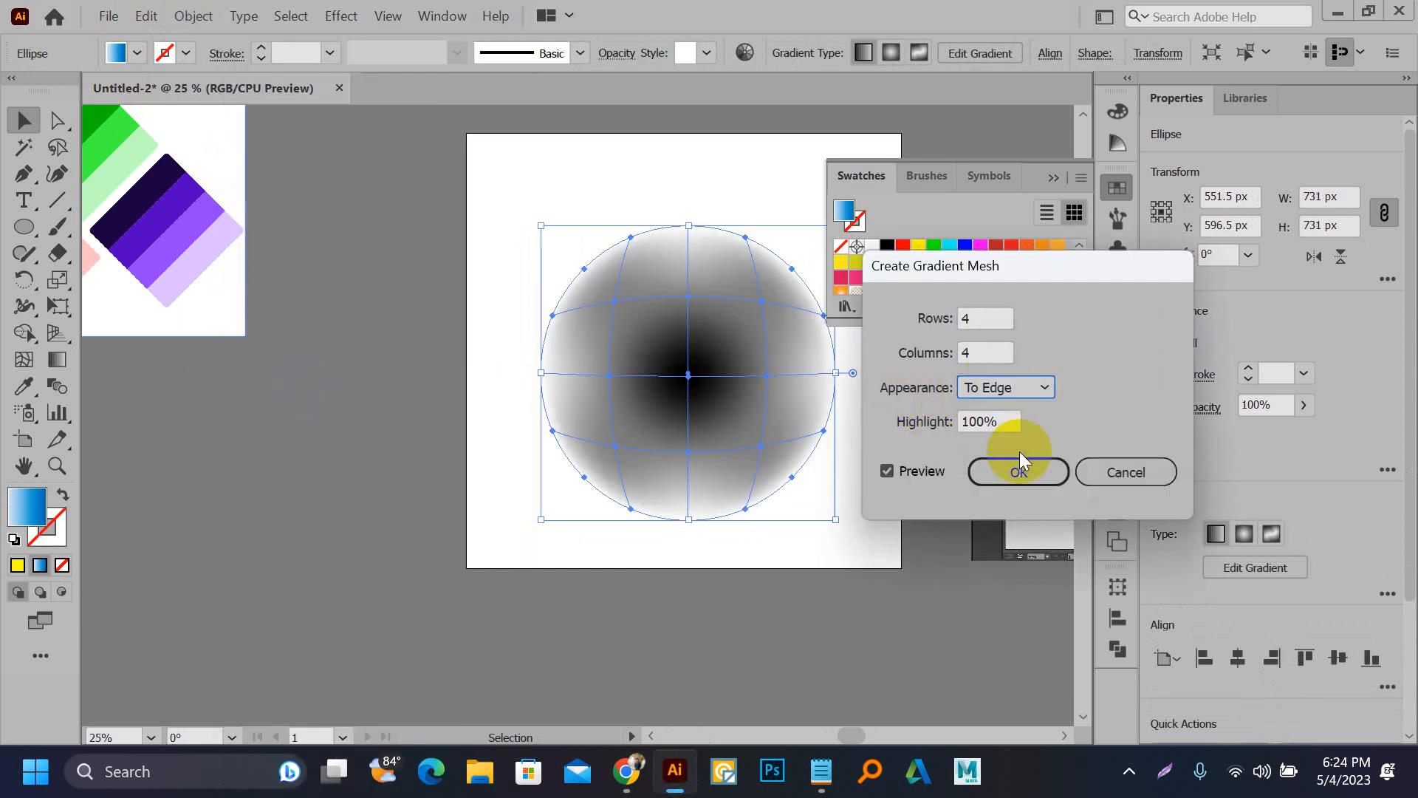
left_click(1005, 389)
left_click(993, 412)
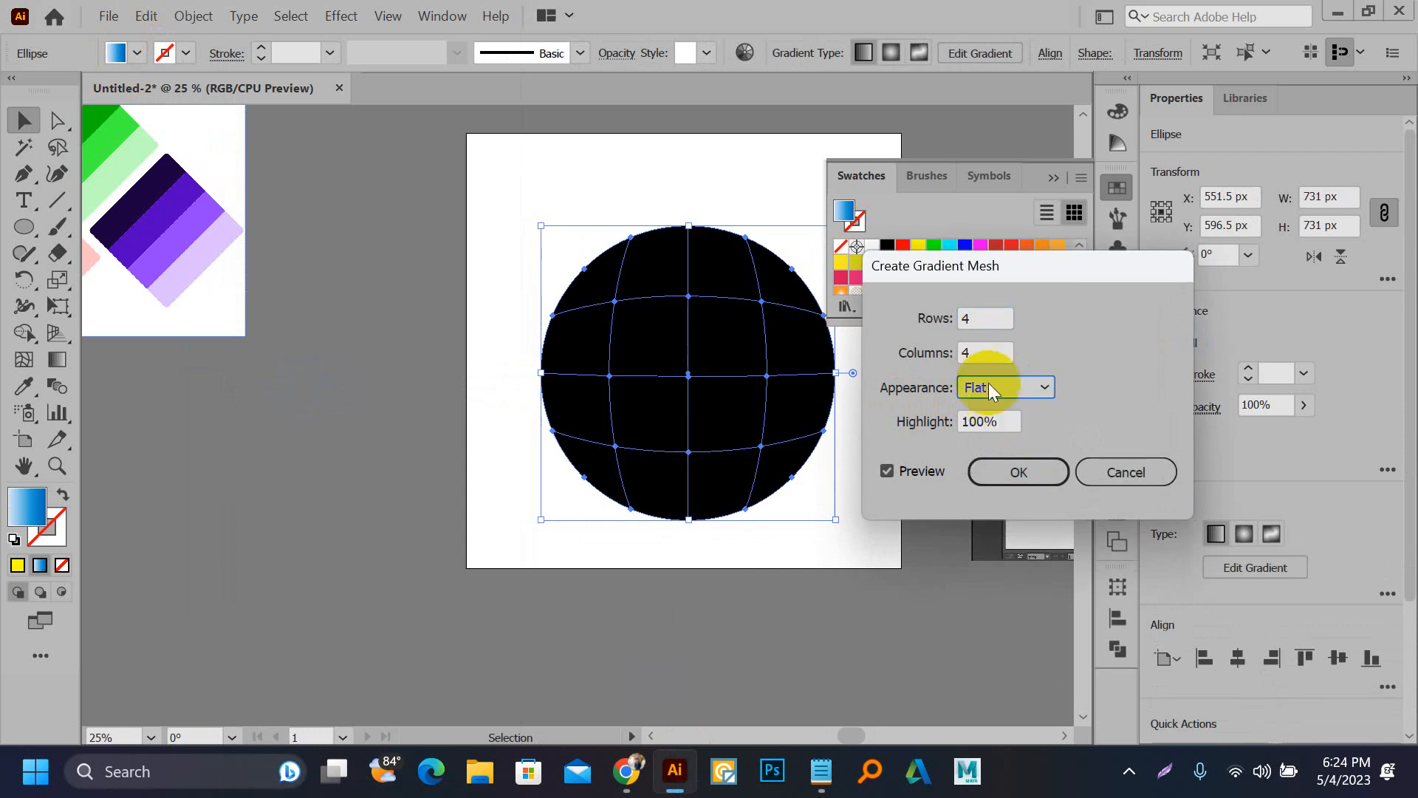
Step: Try a gradient mesh with 10 rows, 9 columns, Flat appearance and 100% highlight on the circle
double_click(983, 352)
type("79")
double_click(982, 319)
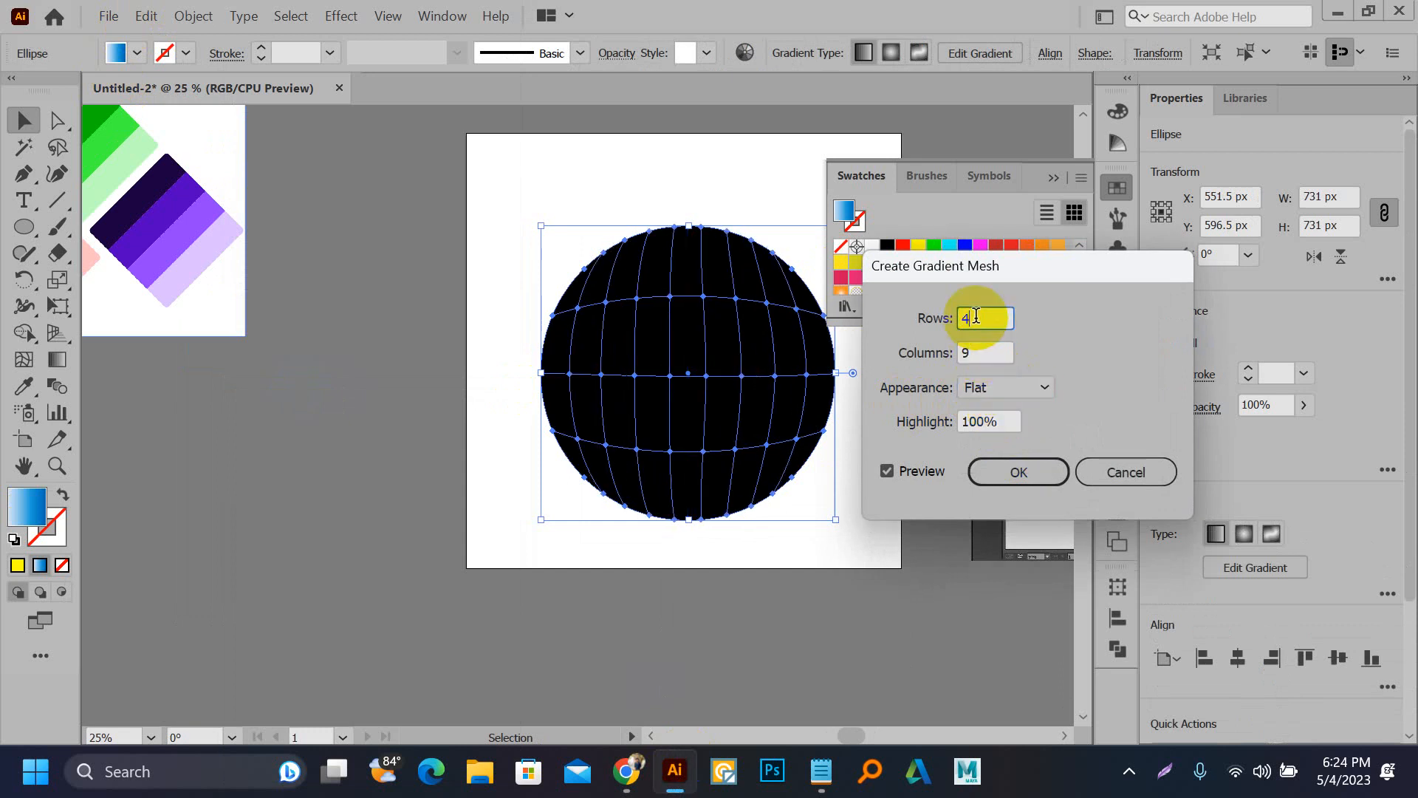
type("10")
left_click(1016, 469)
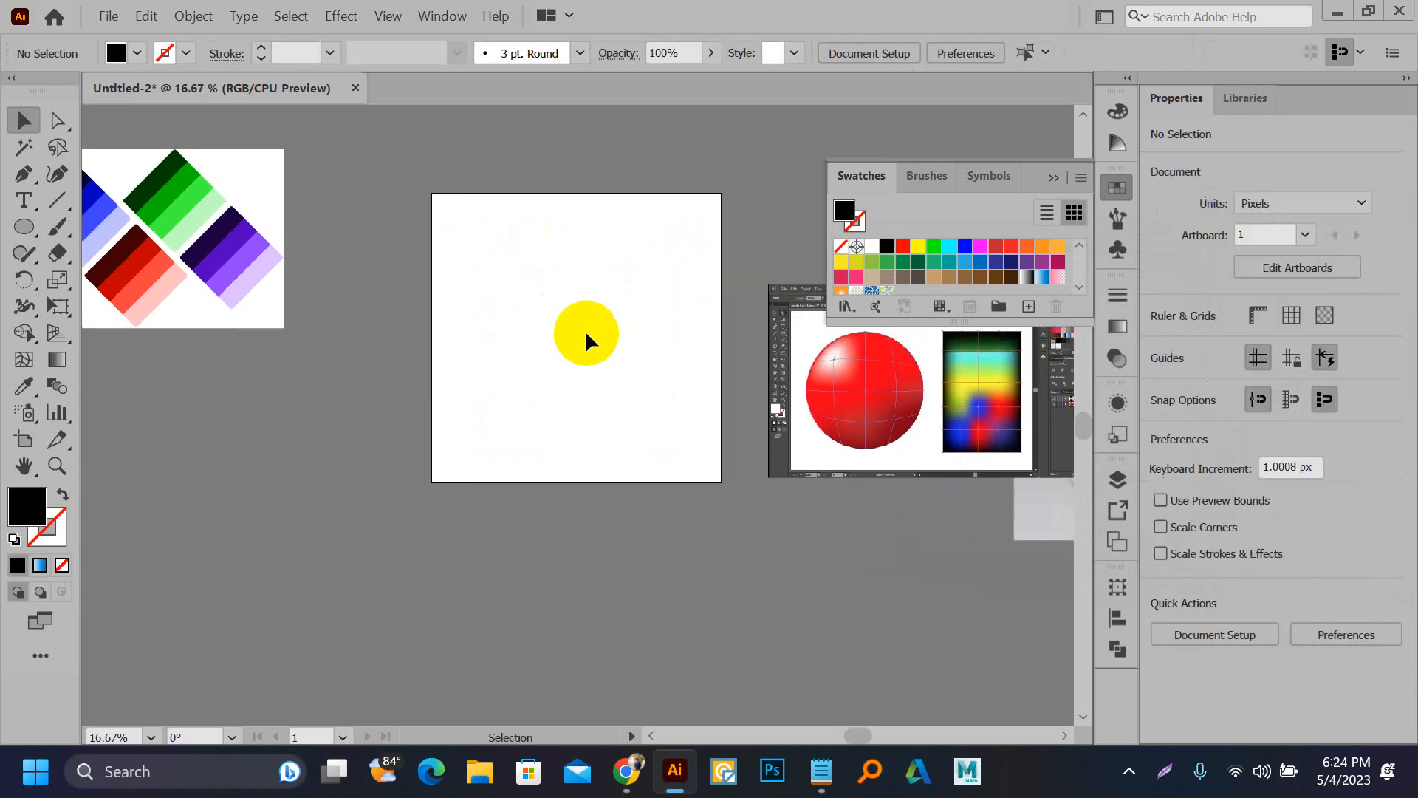
Step: Draw a circle about 674 px in diameter on the artboard and move it to about X 540 px, Y 522 px
left_click_drag(457, 265, 463, 310)
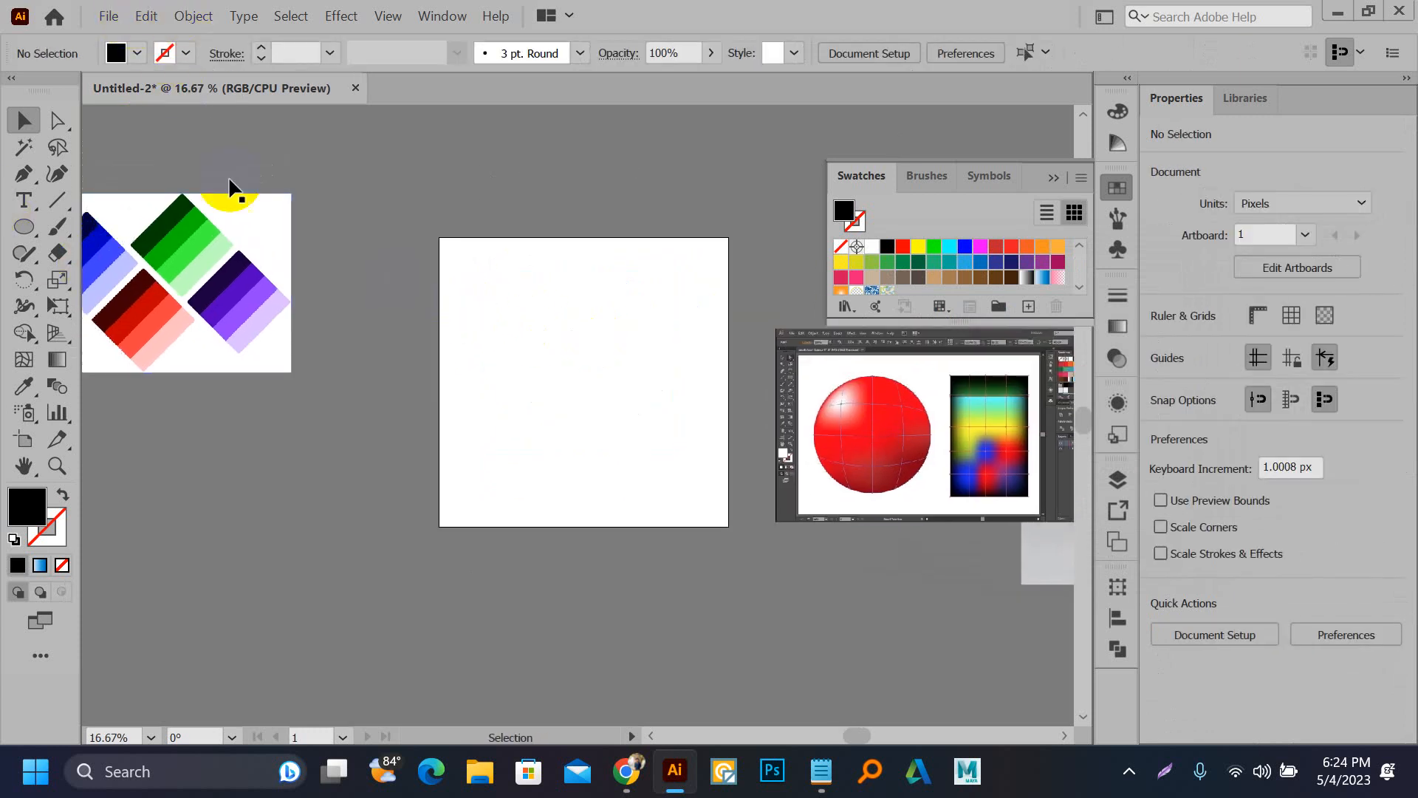
left_click_drag(283, 324, 347, 296)
key("l")
left_click_drag(562, 290, 731, 468)
key("v")
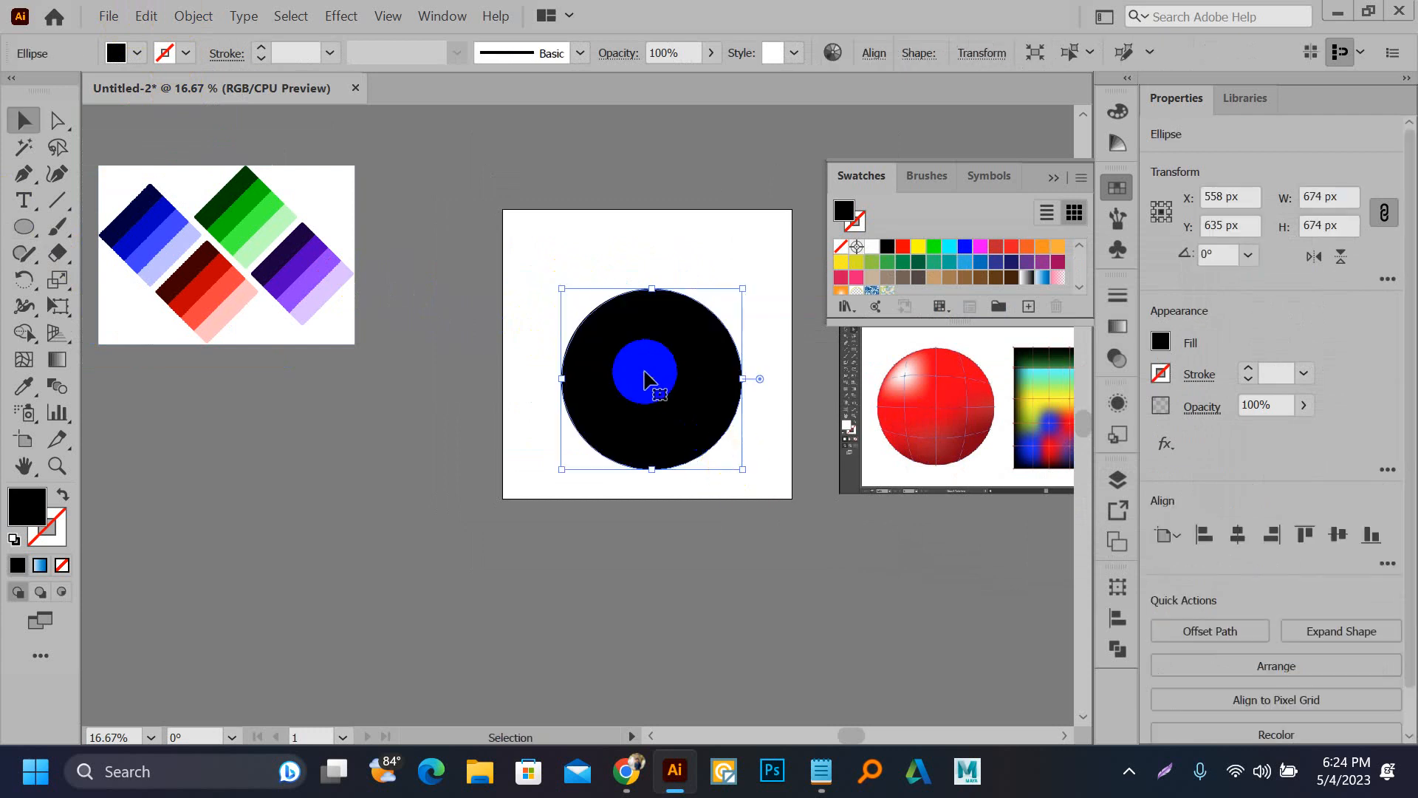
left_click_drag(650, 378, 641, 346)
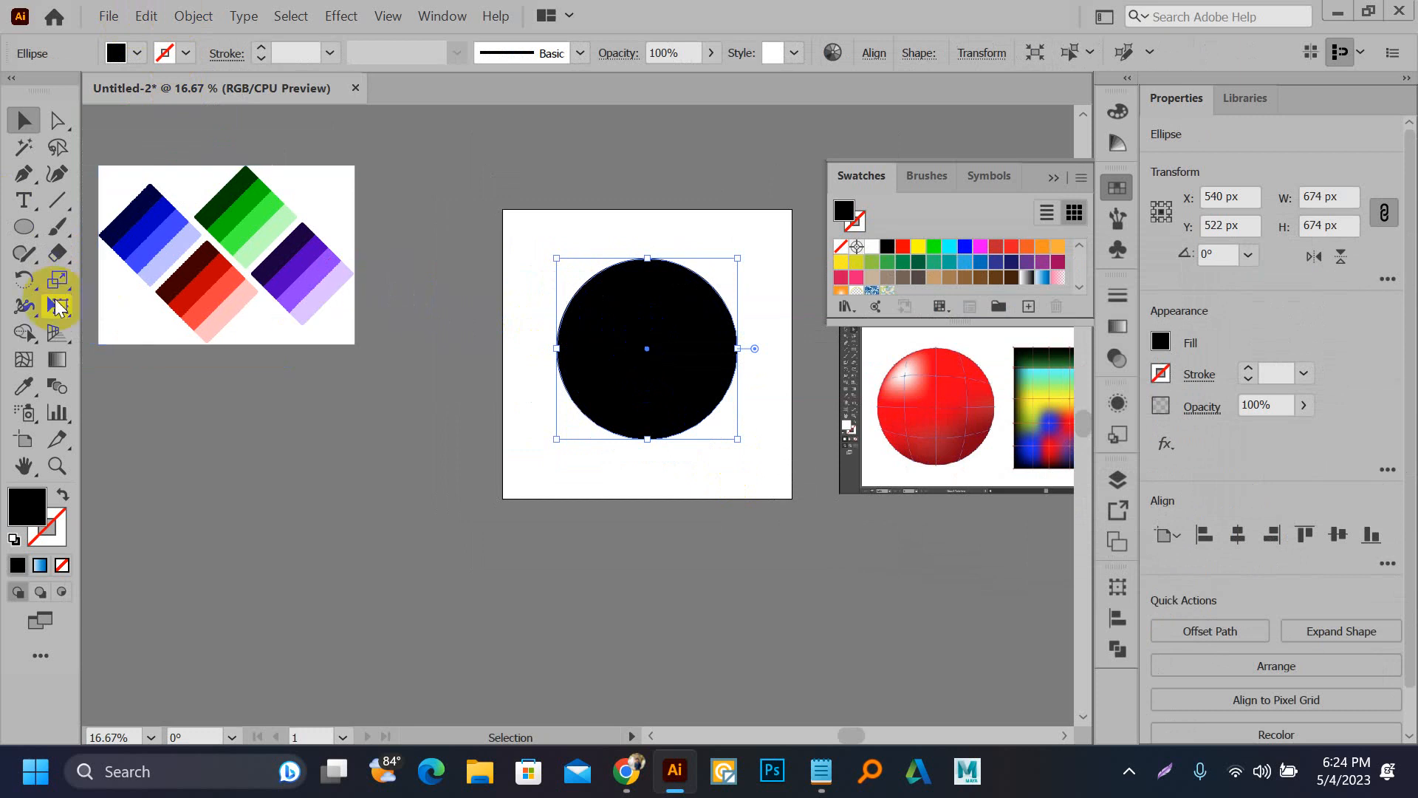
Step: Fill the circle white and preview a gradient mesh on it with 5 rows and 4 columns
left_click(13, 362)
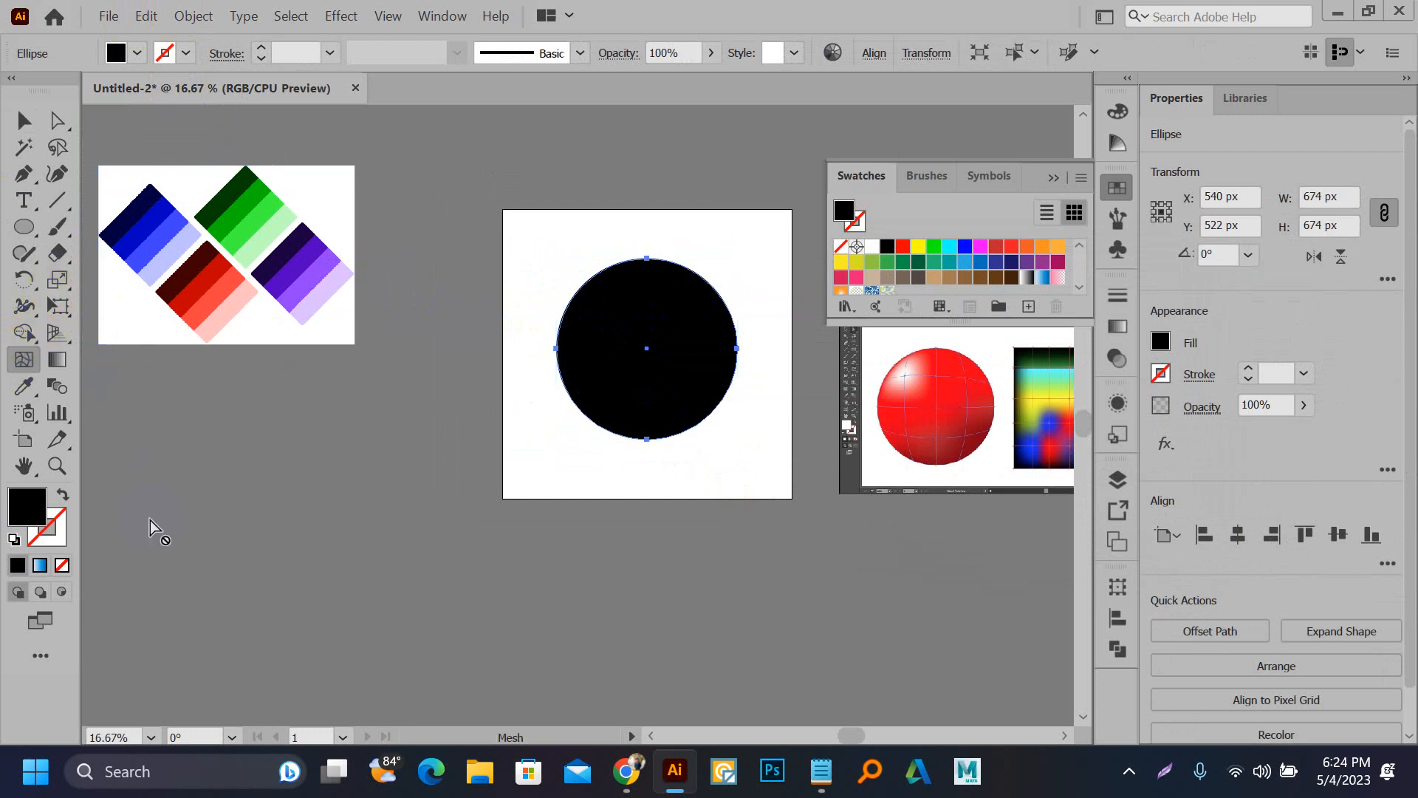
left_click(872, 246)
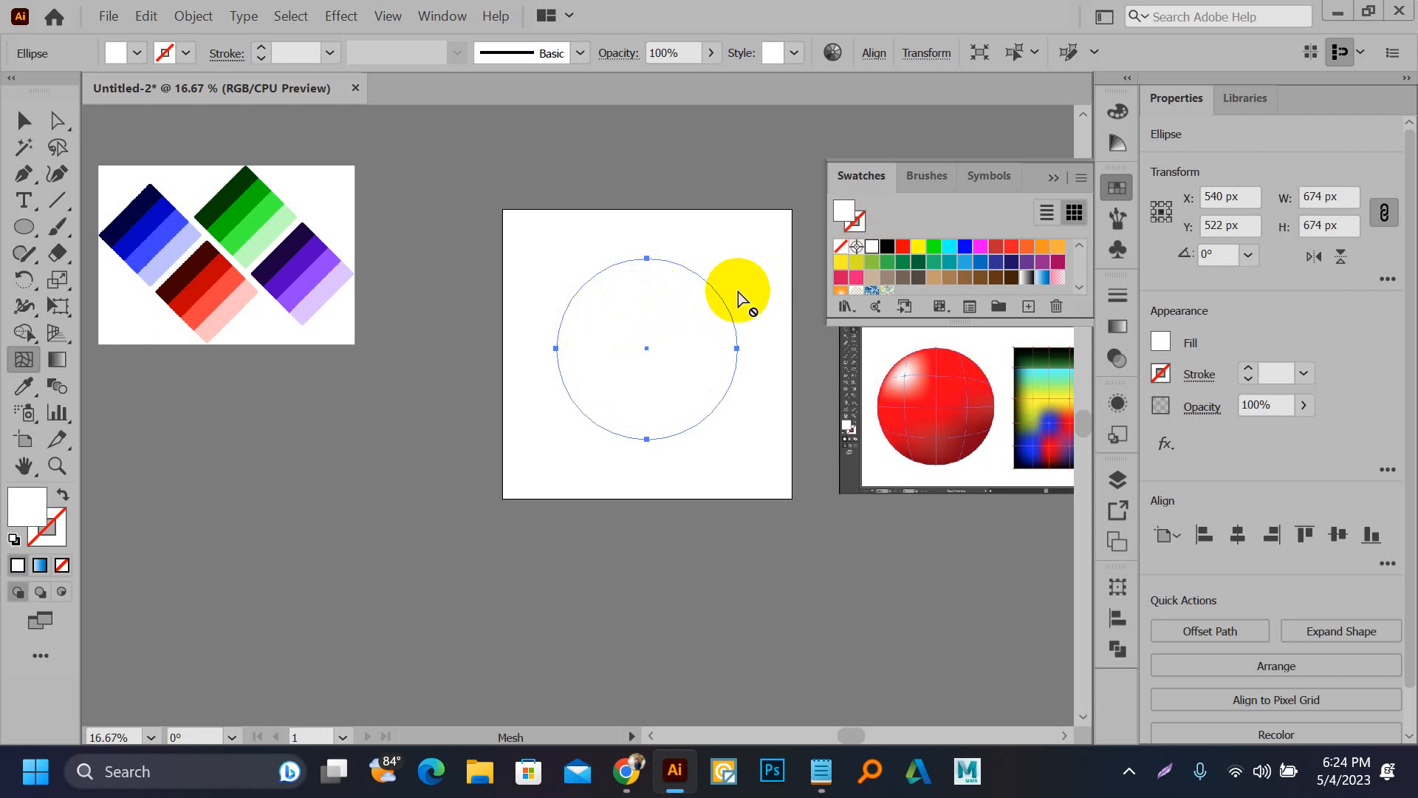
left_click(173, 14)
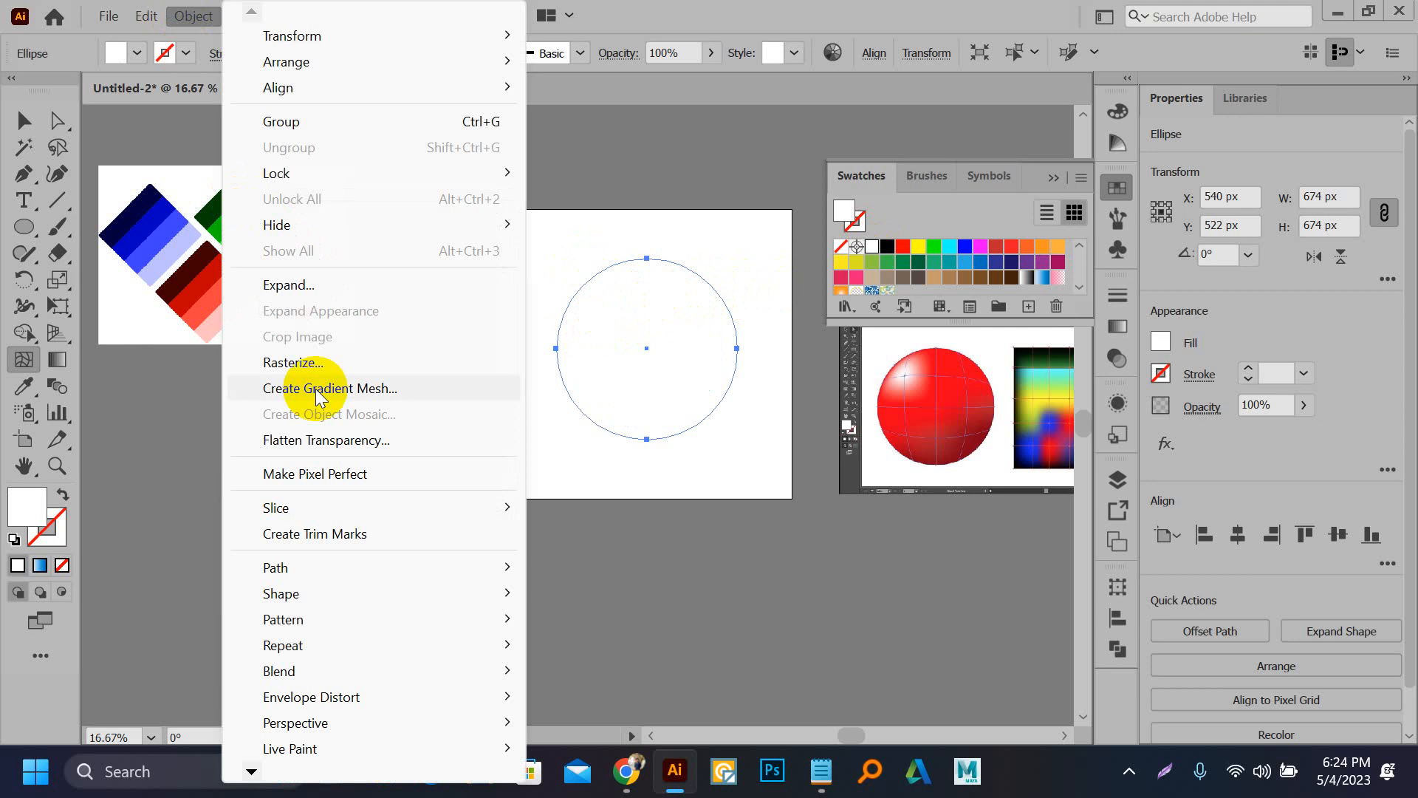
left_click(317, 391)
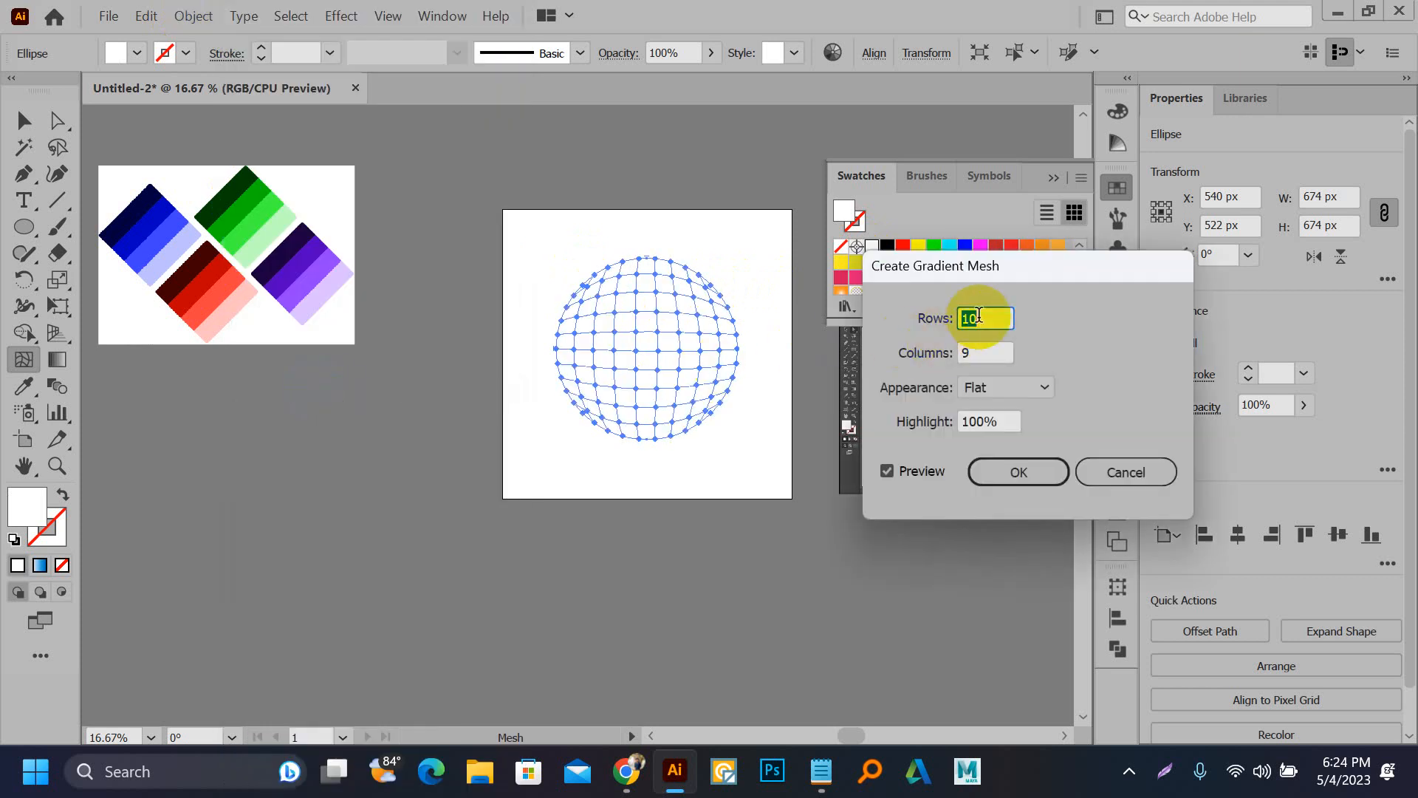
type("4")
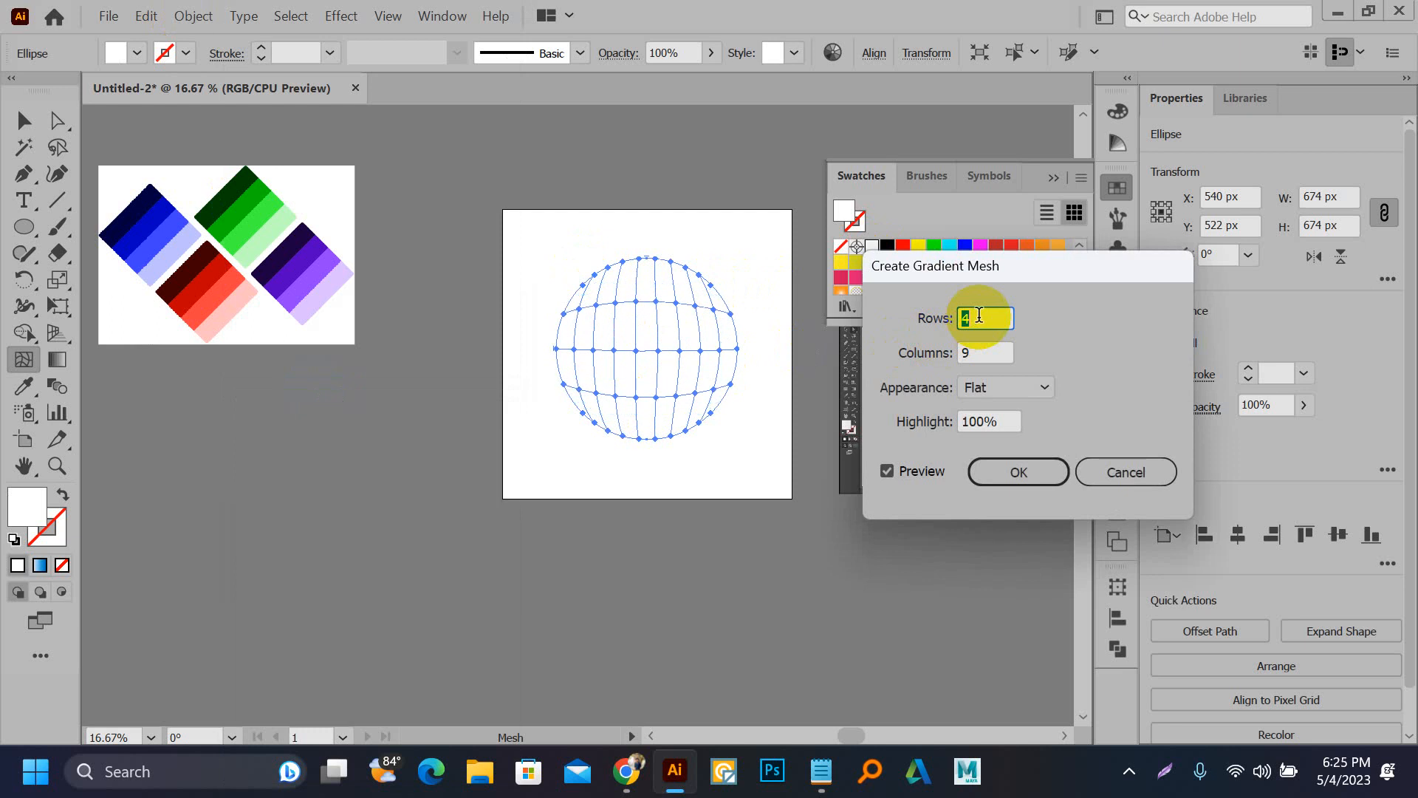
key("Up")
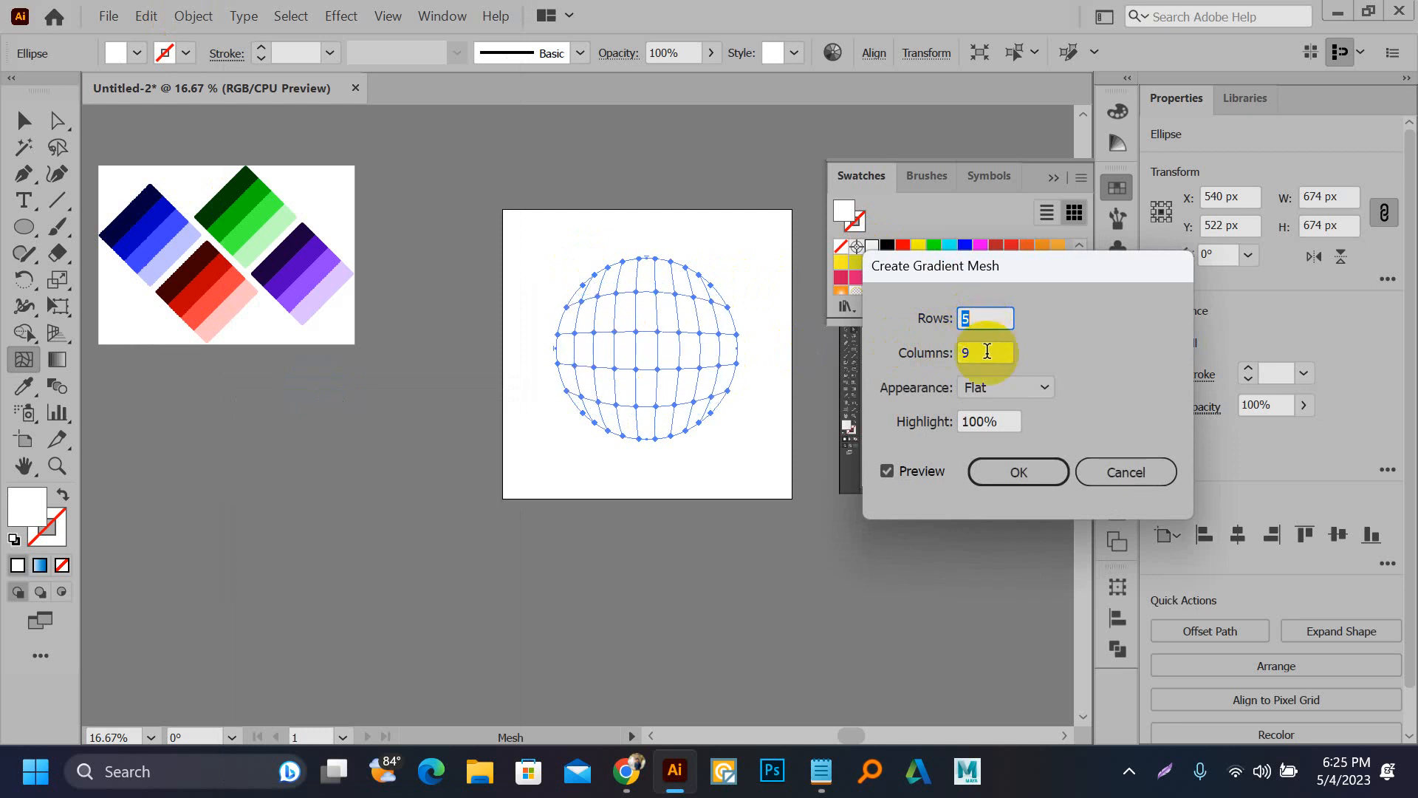
key("Down")
key("Down")
key("Down")
key("Down")
key("Down")
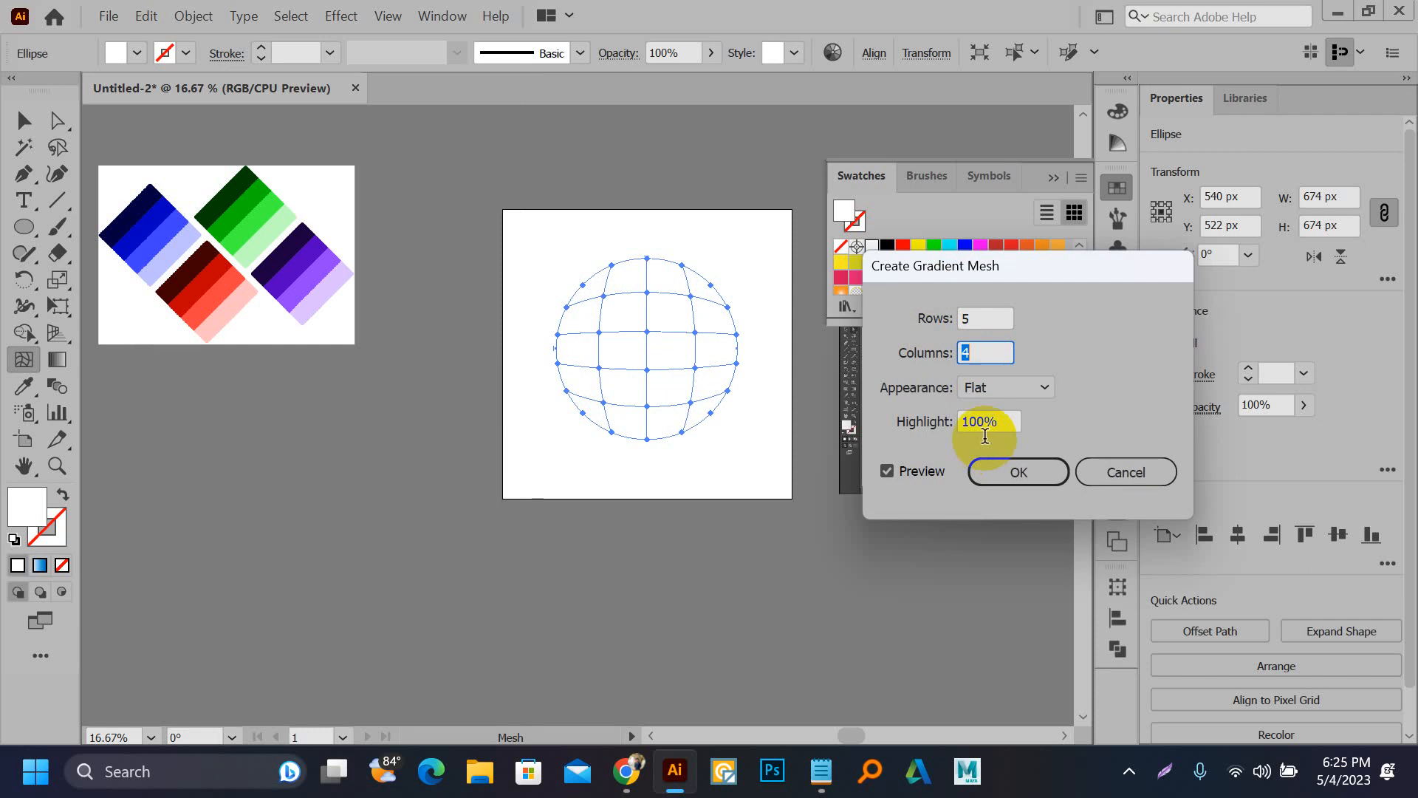
Step: Set the mesh appearance to To Edge with 100% highlight and create the gradient mesh
left_click(985, 419)
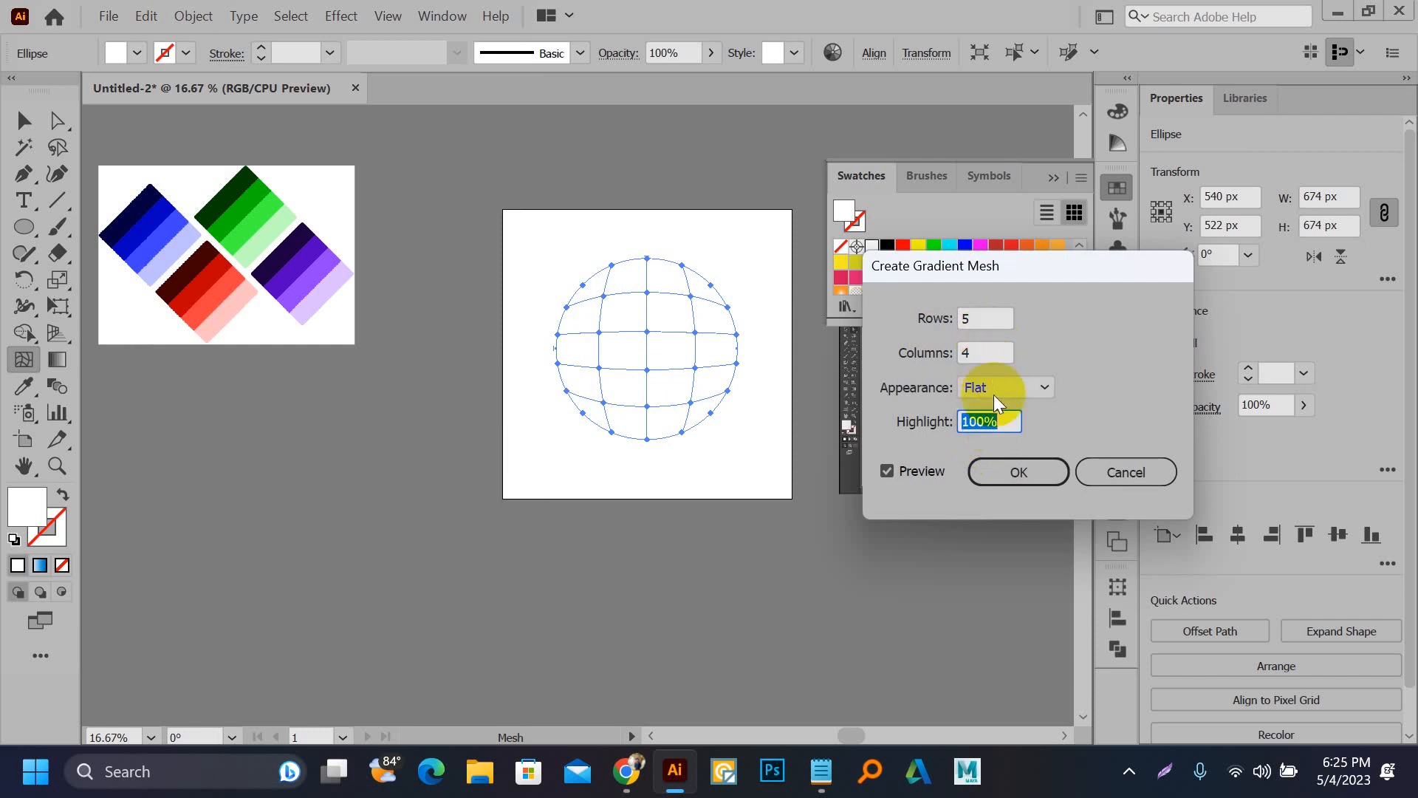
left_click(995, 385)
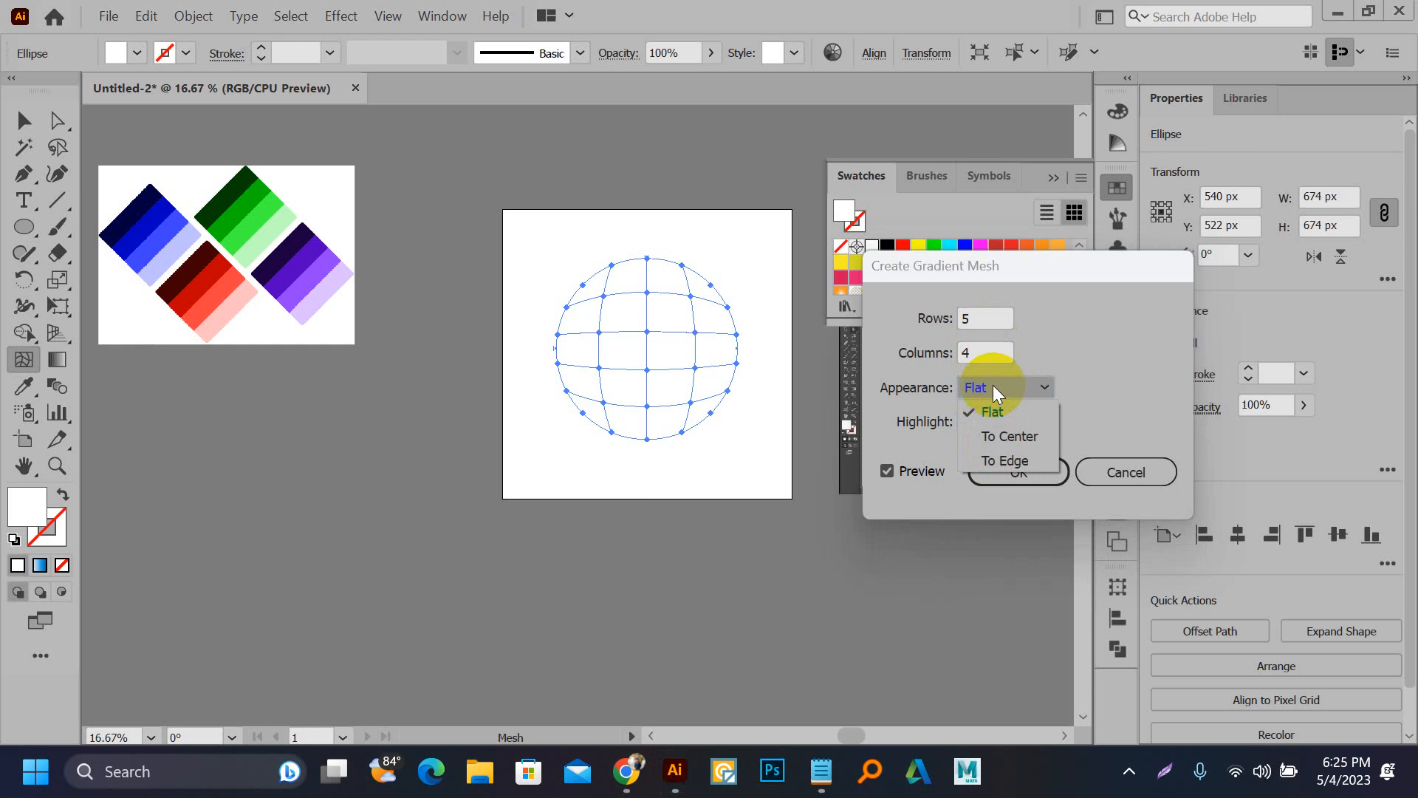
left_click(1014, 428)
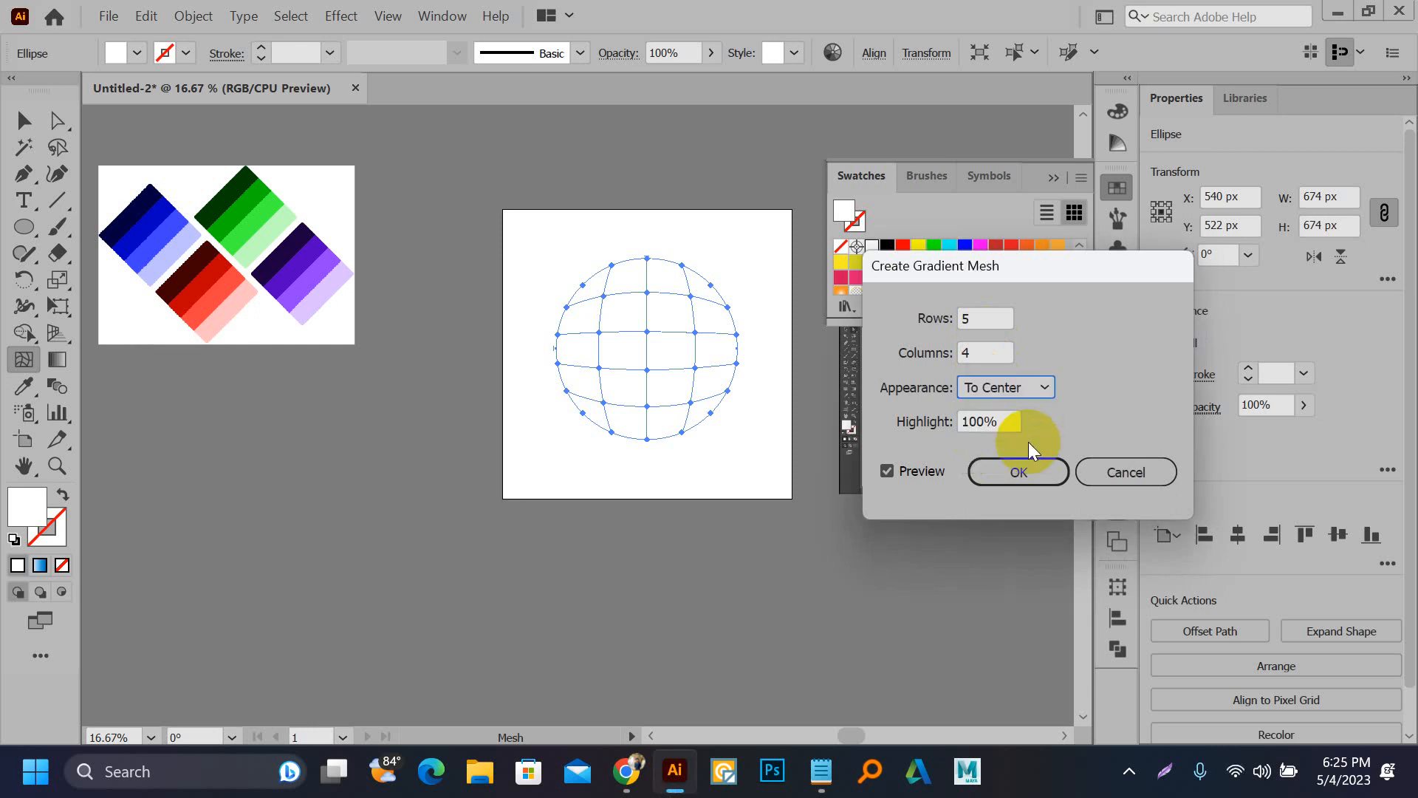
left_click(1033, 390)
left_click(1022, 459)
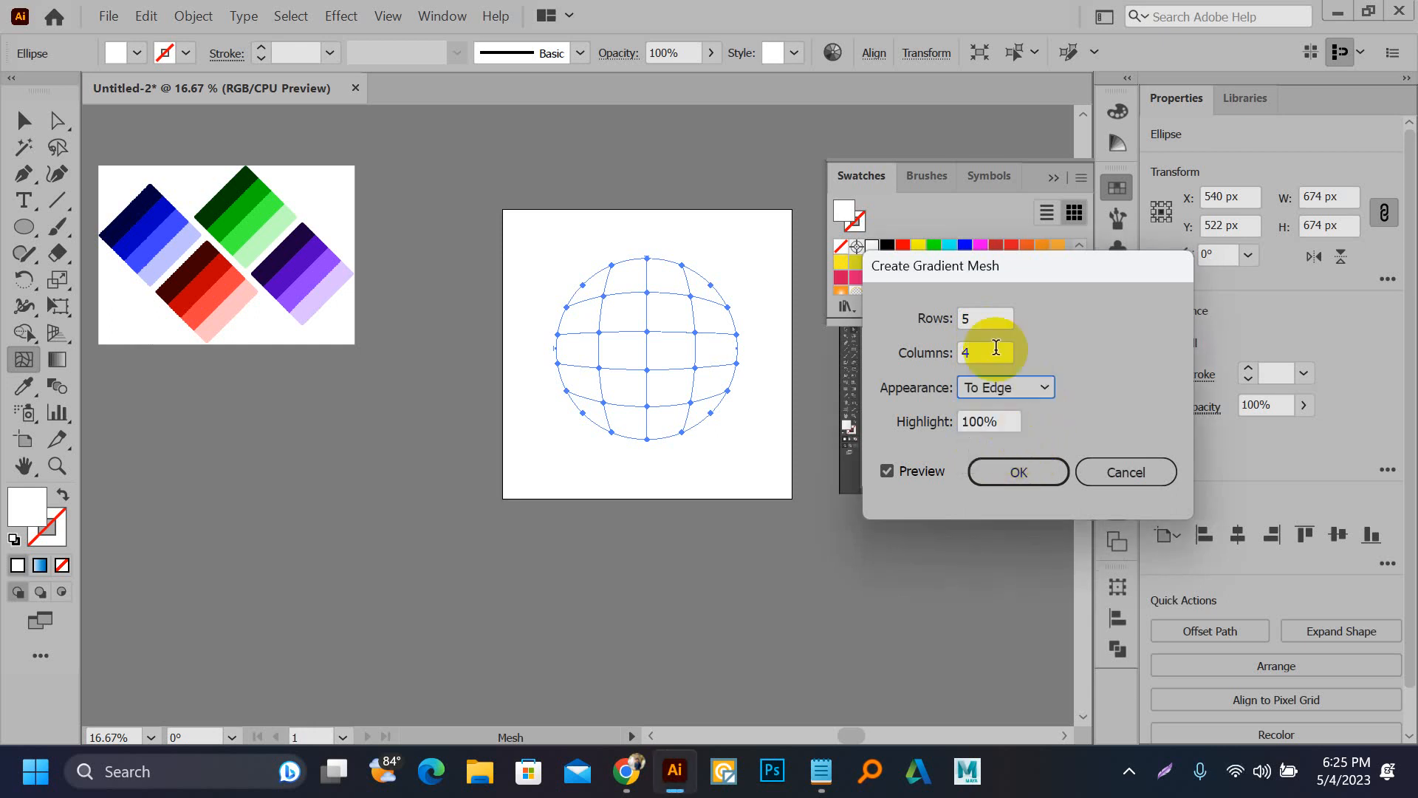
left_click(1024, 471)
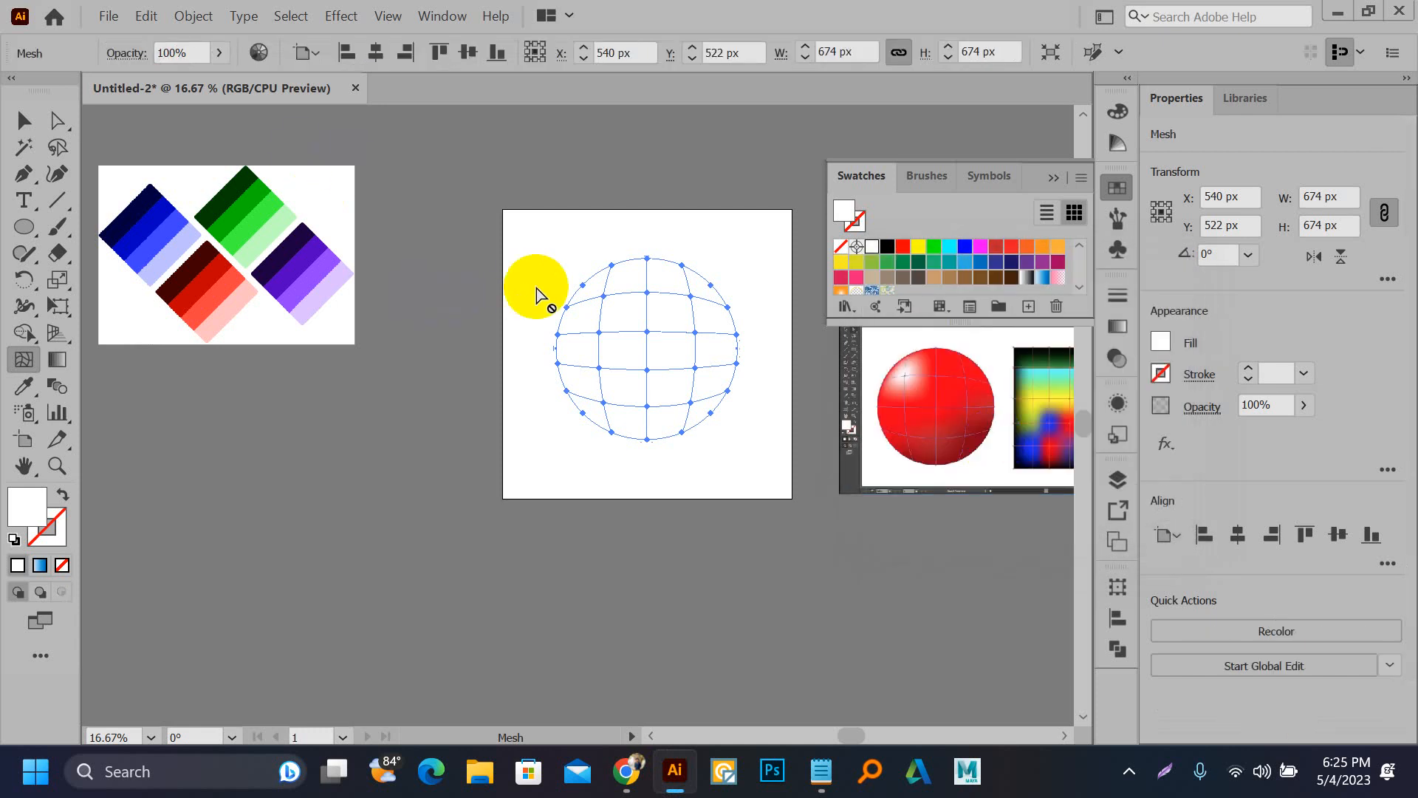
scroll(614, 342, "up", 2)
left_click_drag(471, 254, 417, 309)
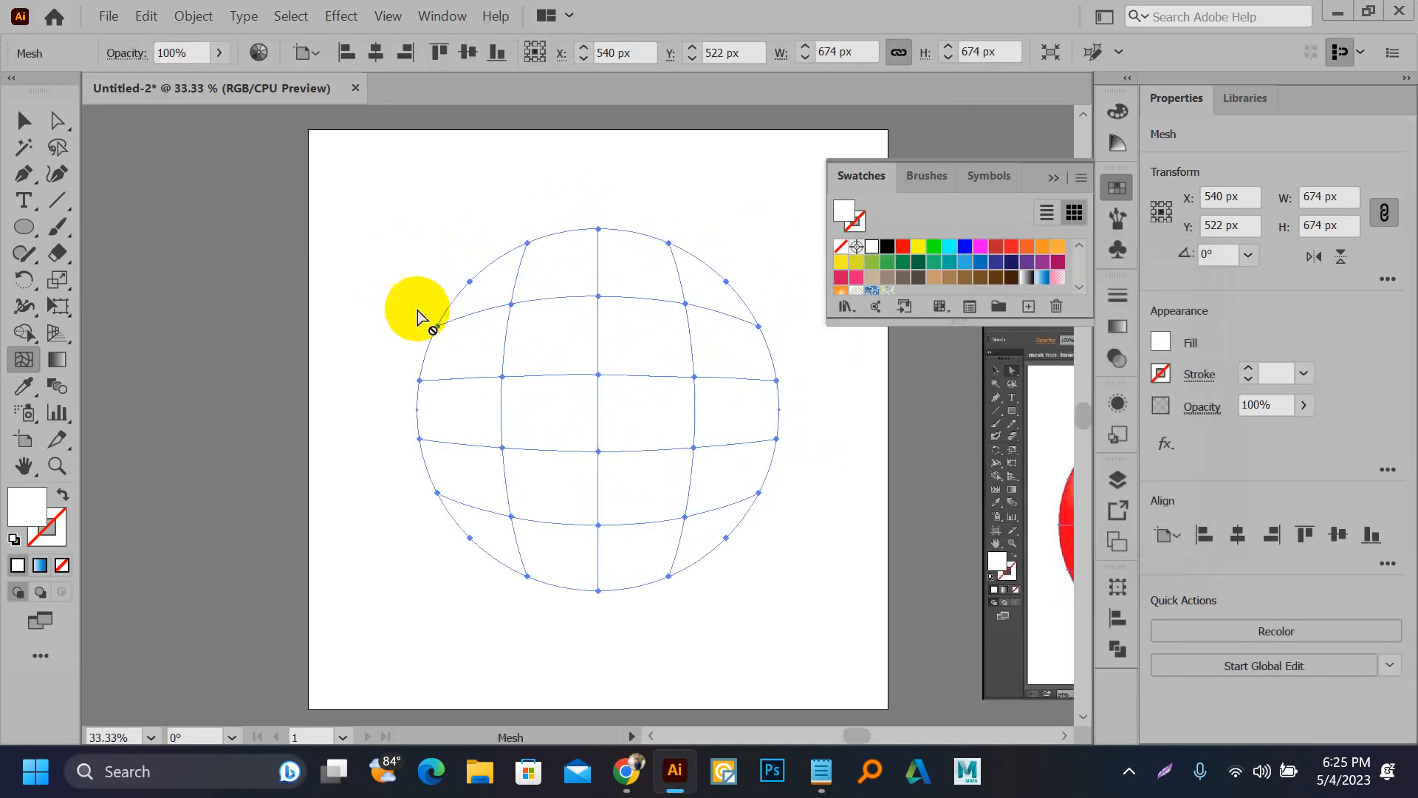
left_click(190, 17)
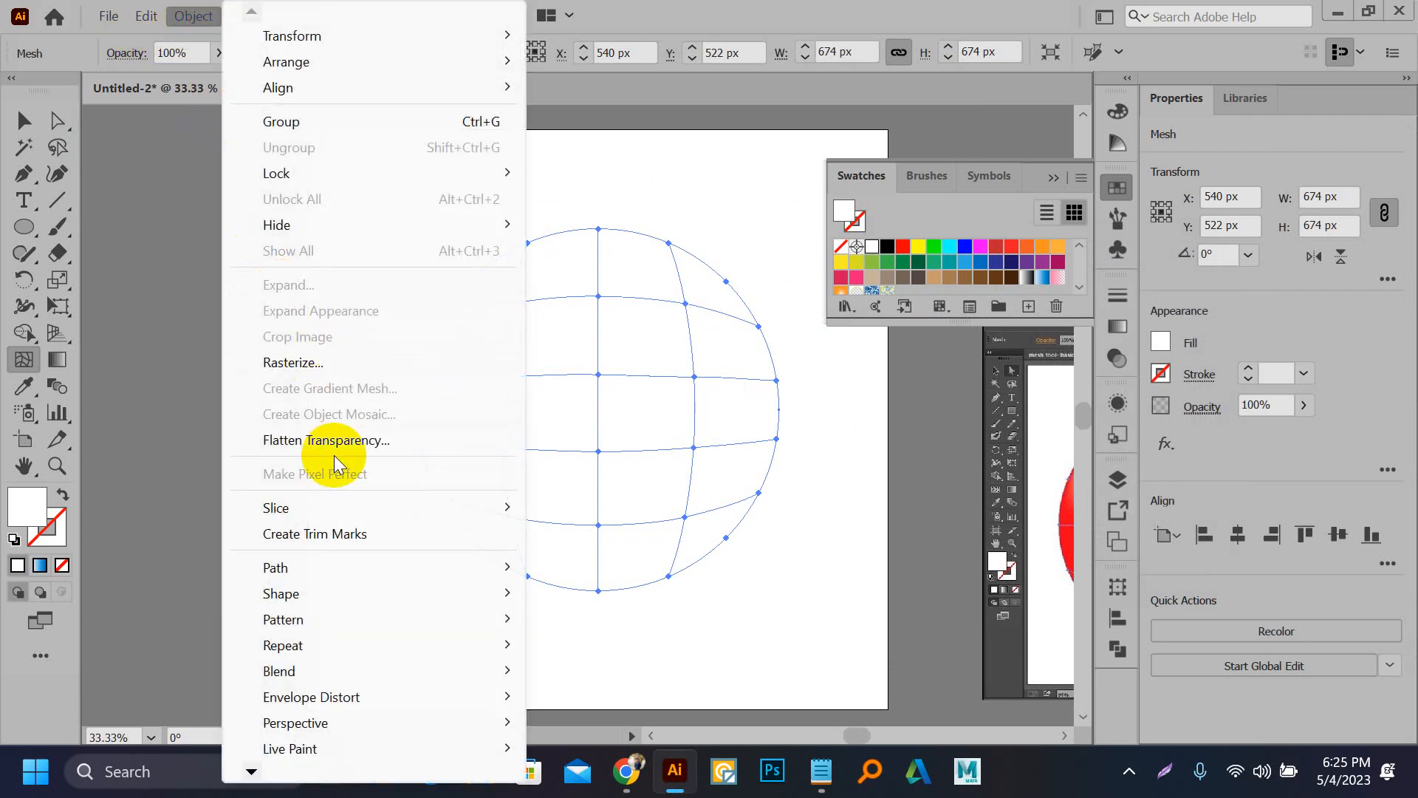
left_click(618, 203)
Step: Select mesh points around the circle's outer edge and colour them with bright red sampled from the reference sphere
key("a")
scroll(469, 265, "down", 2)
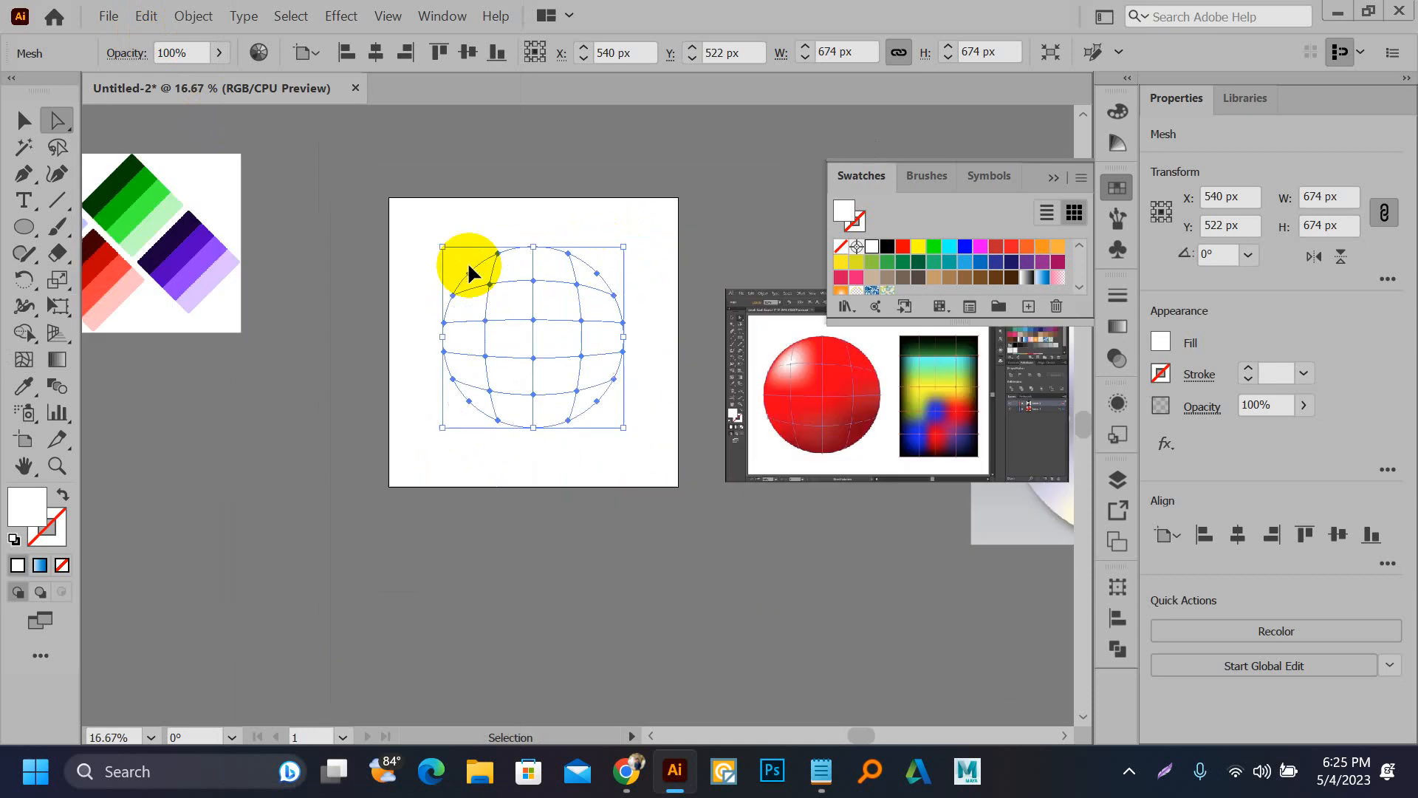
scroll(507, 278, "up", 1)
scroll(516, 272, "up", 1)
left_click_drag(476, 238, 548, 230)
key("space")
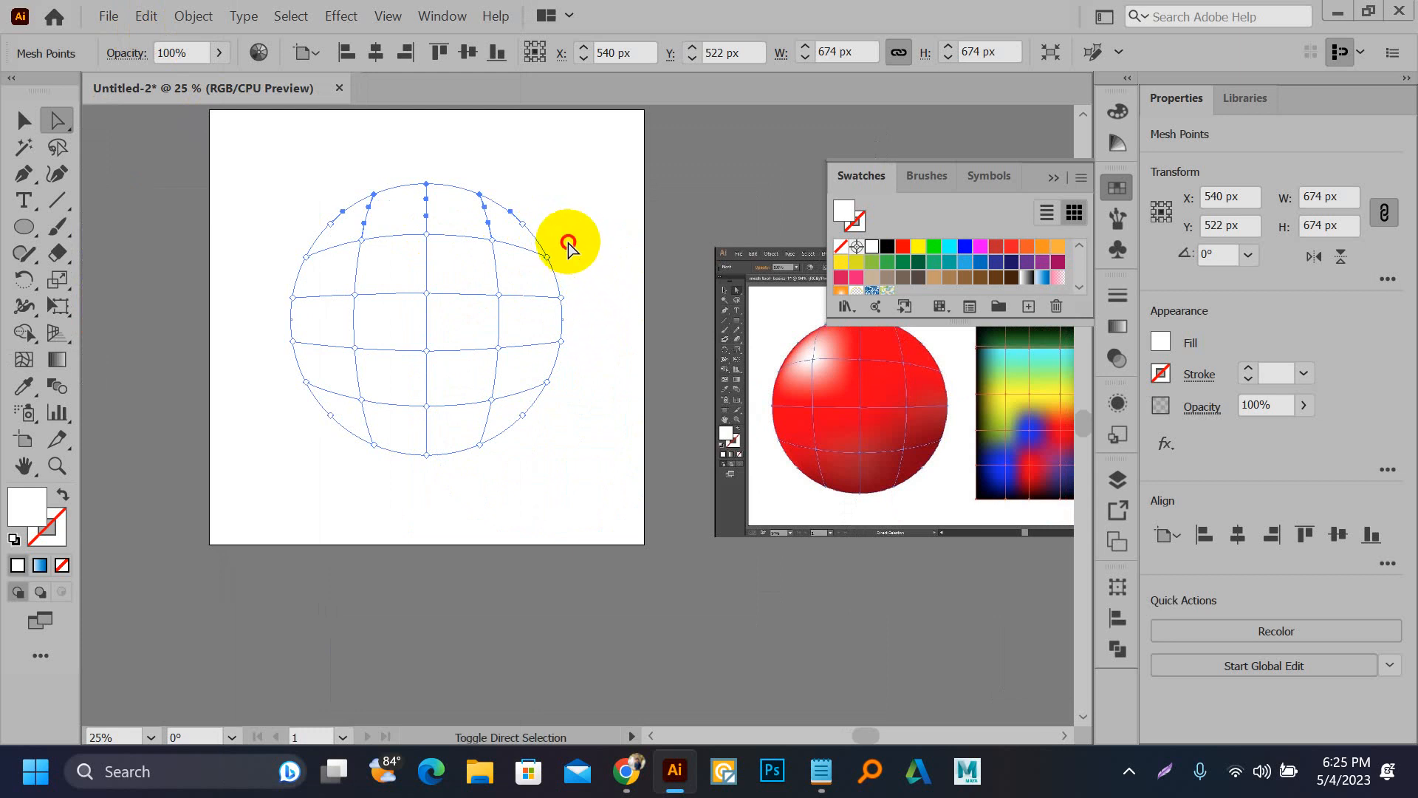
left_click_drag(568, 246, 425, 427)
left_click_drag(332, 454, 411, 485)
scroll(300, 447, "up", 1)
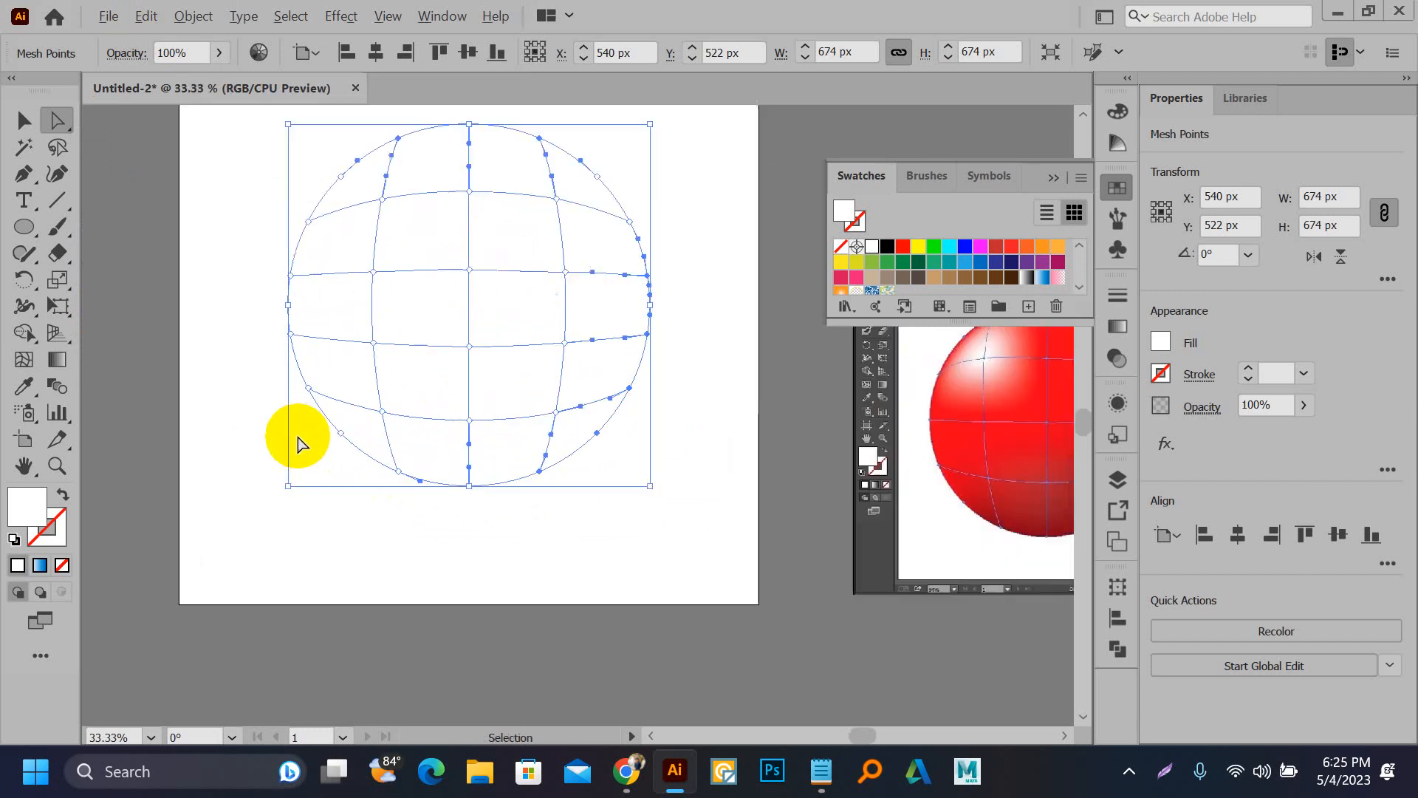
left_click_drag(297, 435, 377, 484)
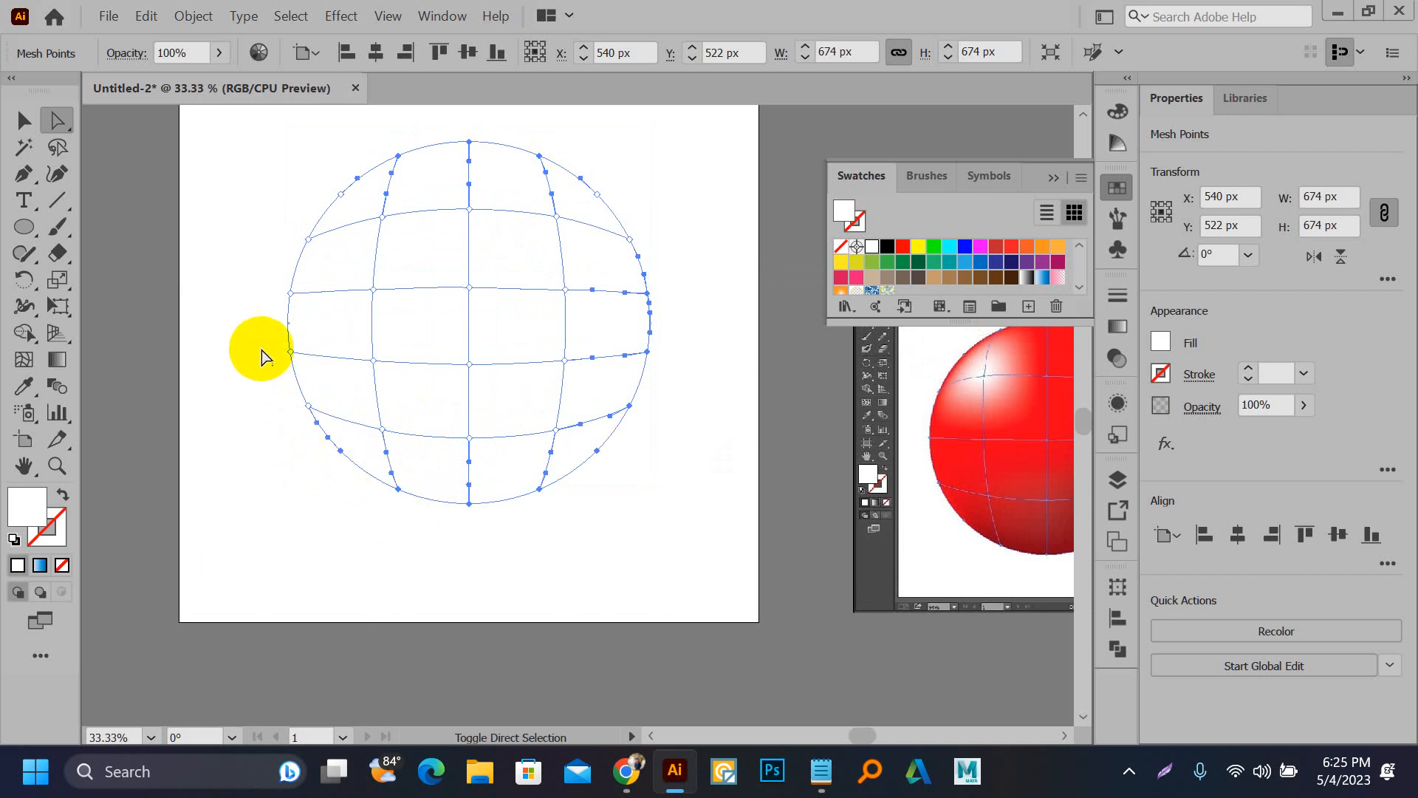
left_click(291, 353)
left_click(293, 294, "shift")
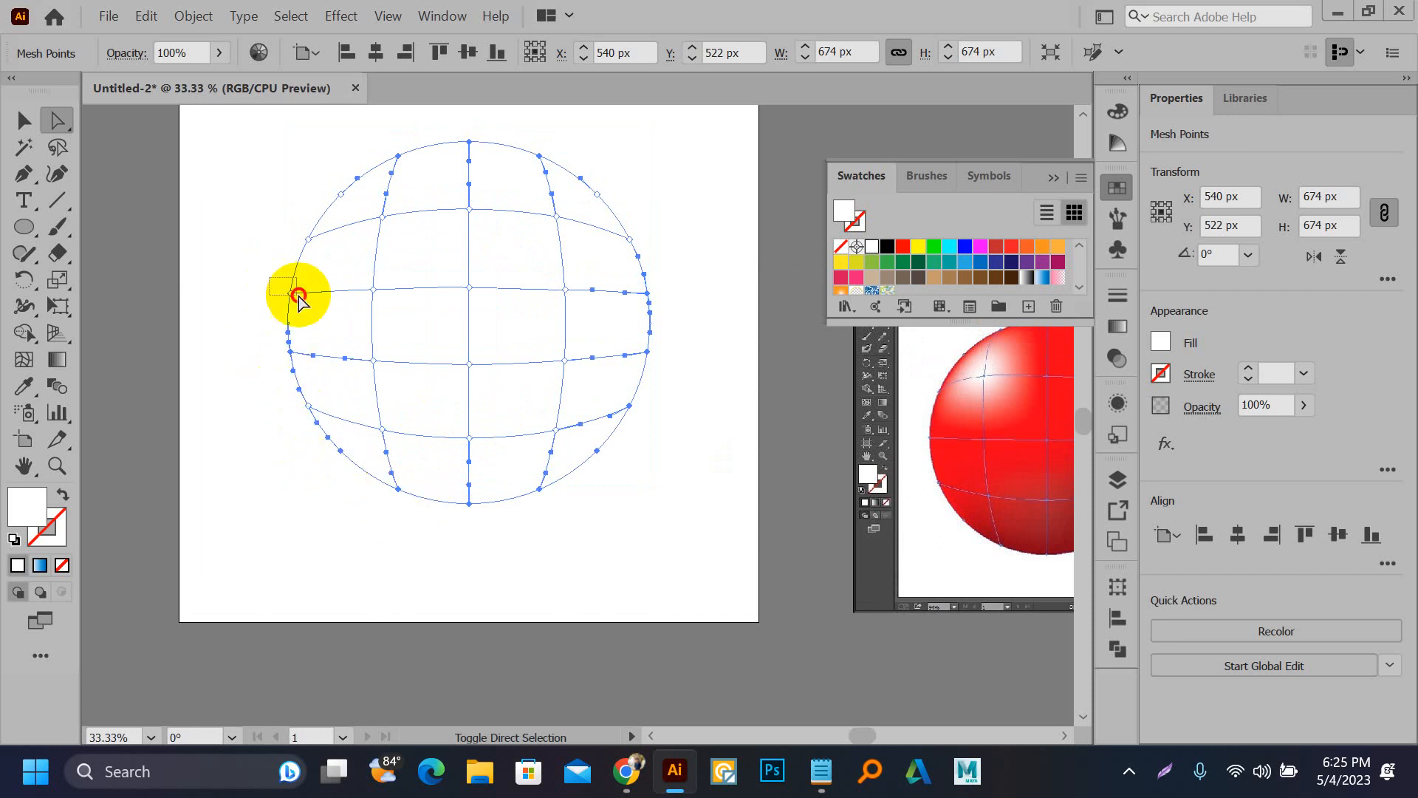
left_click_drag(290, 209, 326, 259)
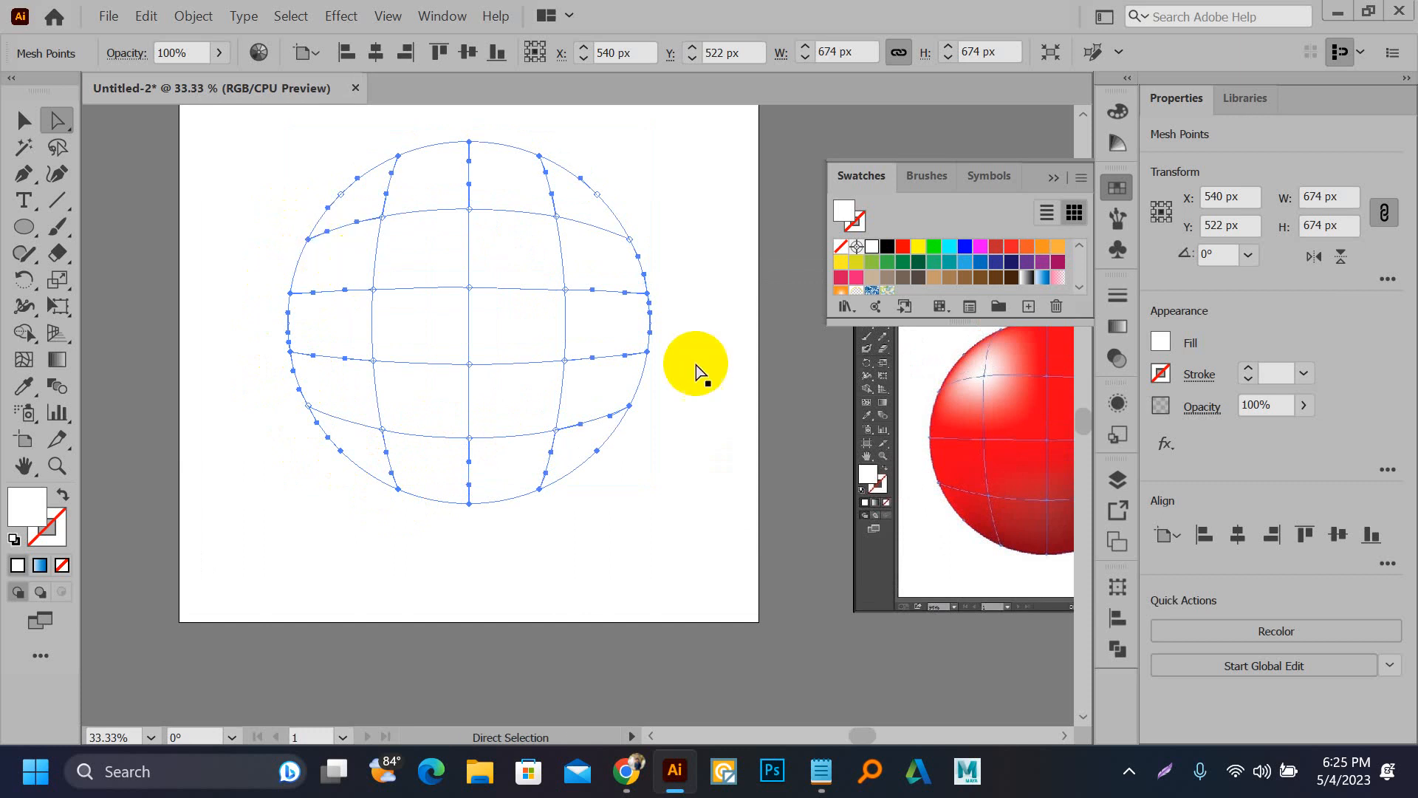
key("i")
left_click(1045, 406)
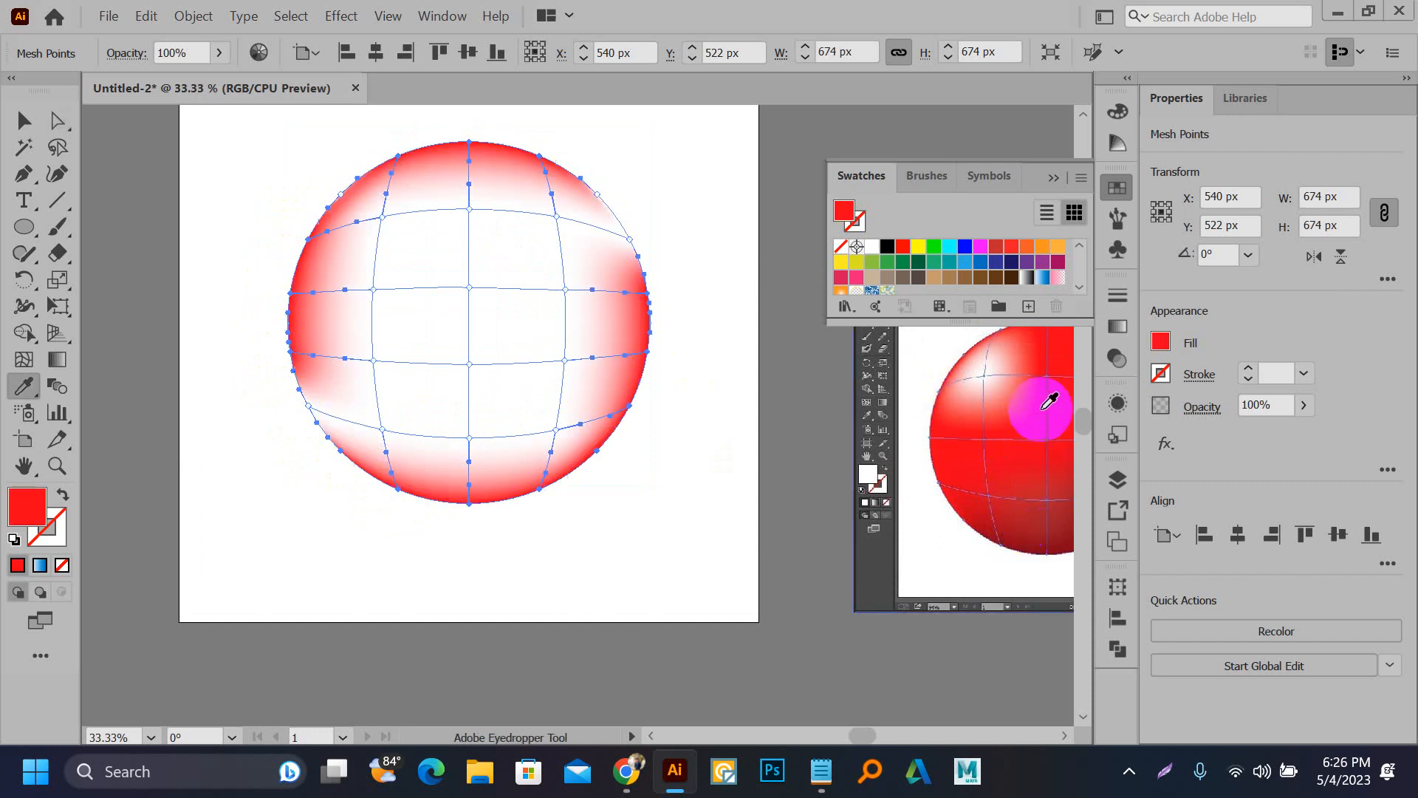
Step: Recolour the missed white edge points at the circle's upper right and lower left with red sampled from the mesh edge
key("a")
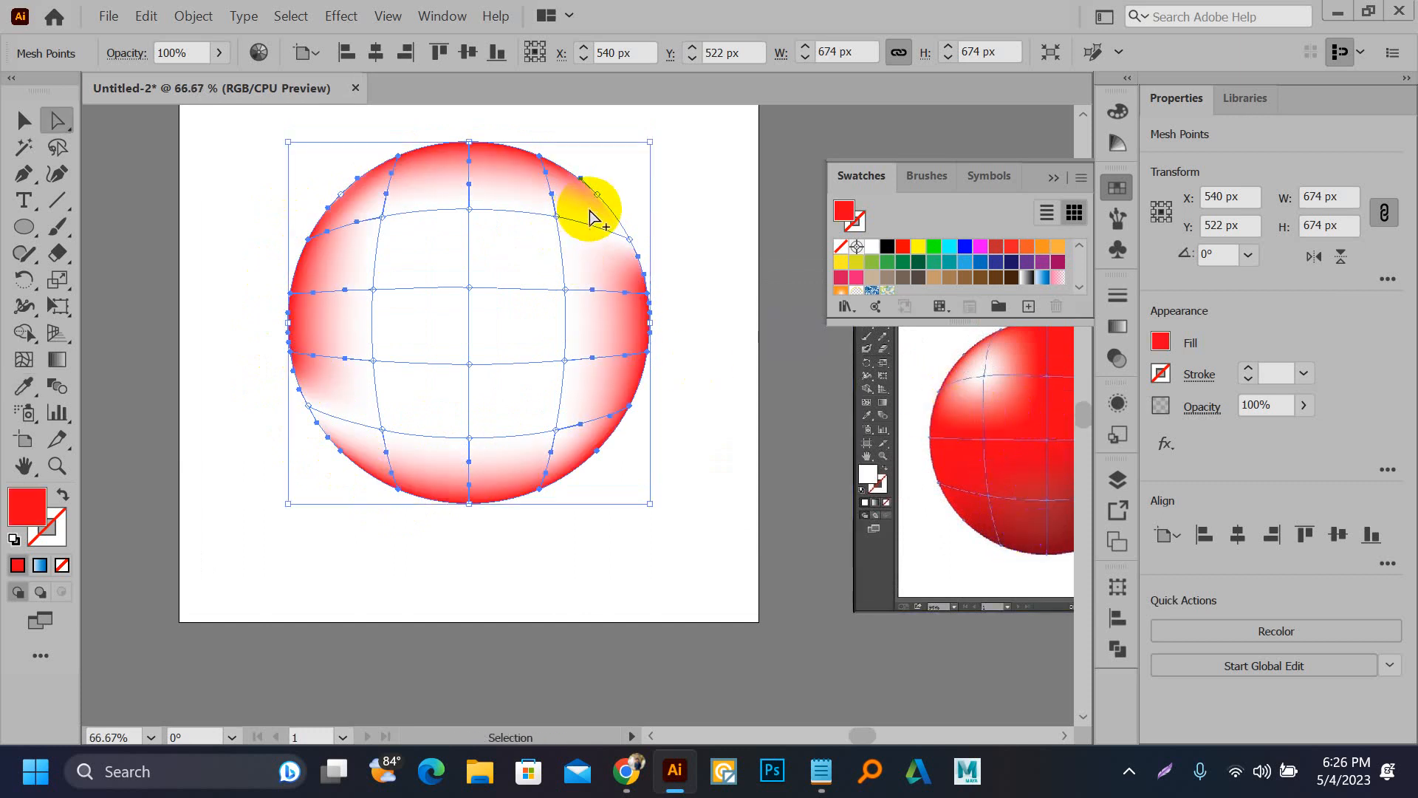
scroll(586, 212, "up", 2)
left_click_drag(680, 241, 665, 293)
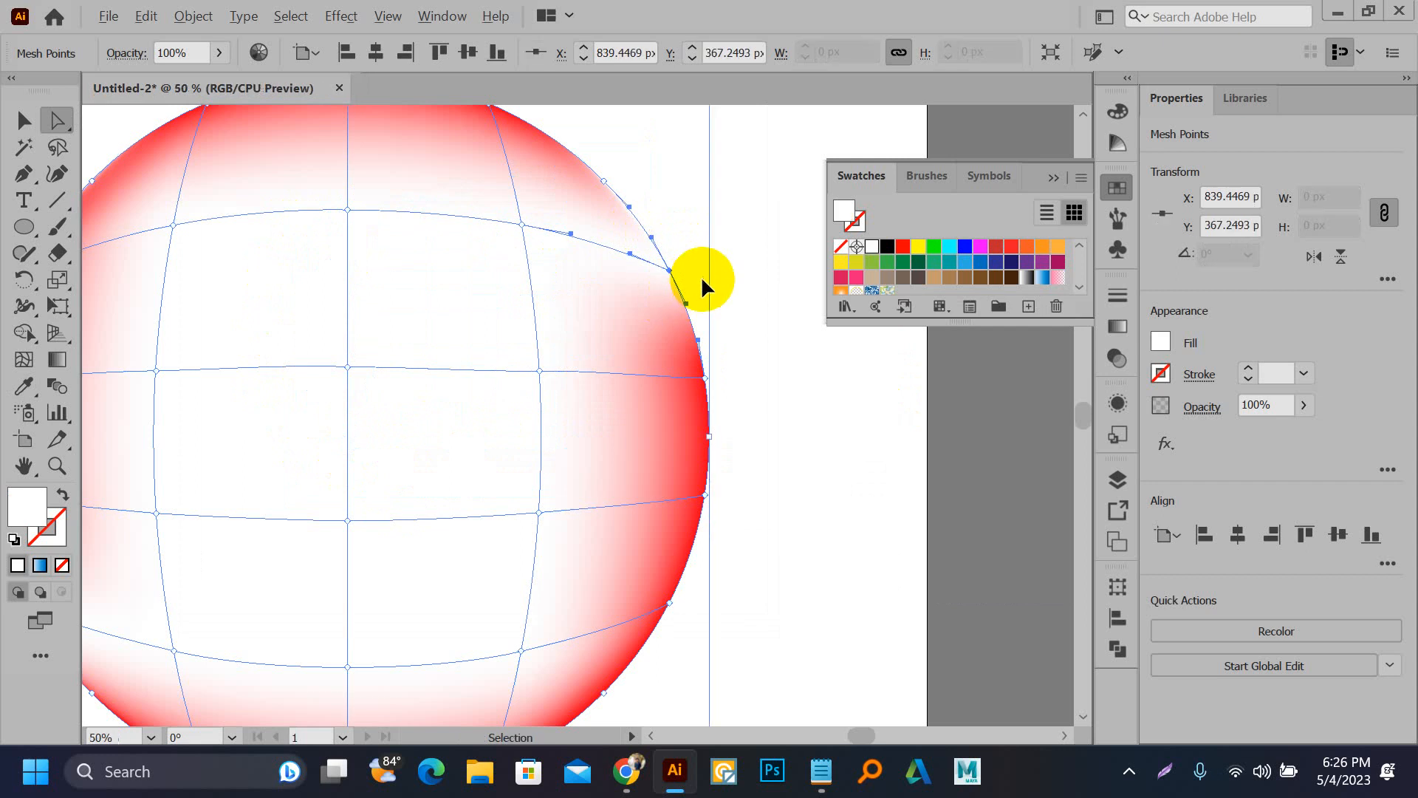
scroll(285, 472, "down", 2)
scroll(329, 450, "up", 3)
left_click_drag(355, 385, 443, 482)
key("i")
left_click(780, 653)
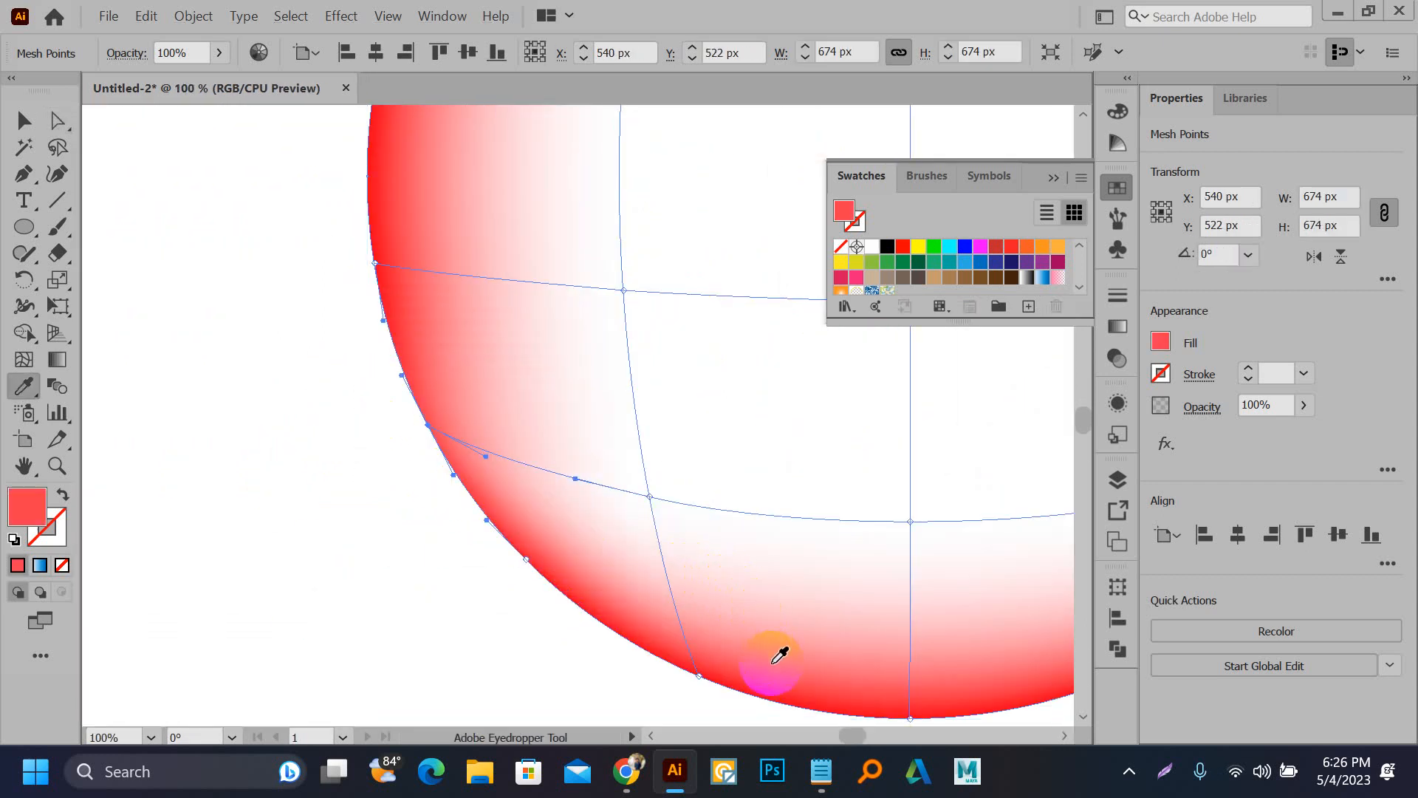
scroll(459, 609, "down", 3)
key("a")
left_click(401, 478)
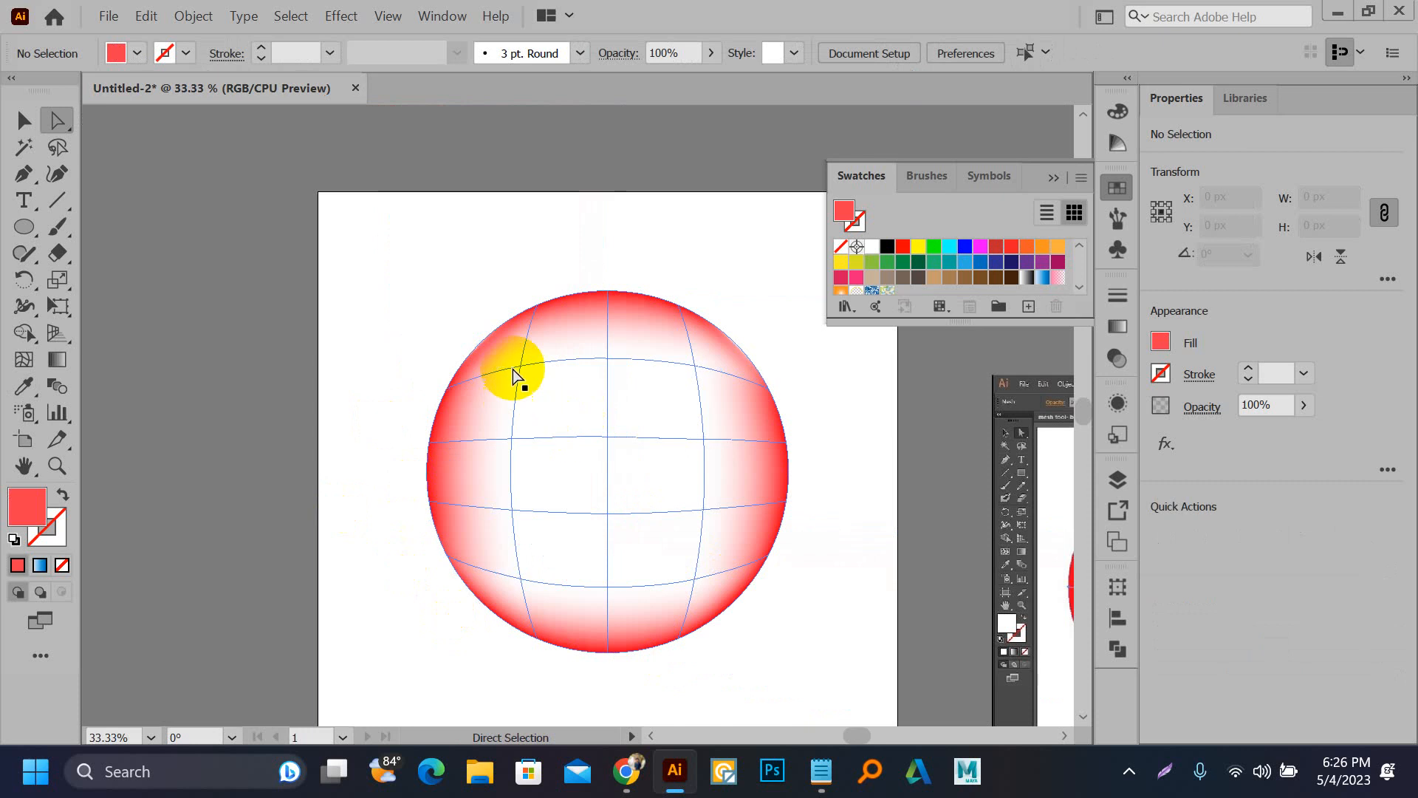
left_click_drag(571, 345, 582, 359)
key("ctrl+z")
left_click(457, 268)
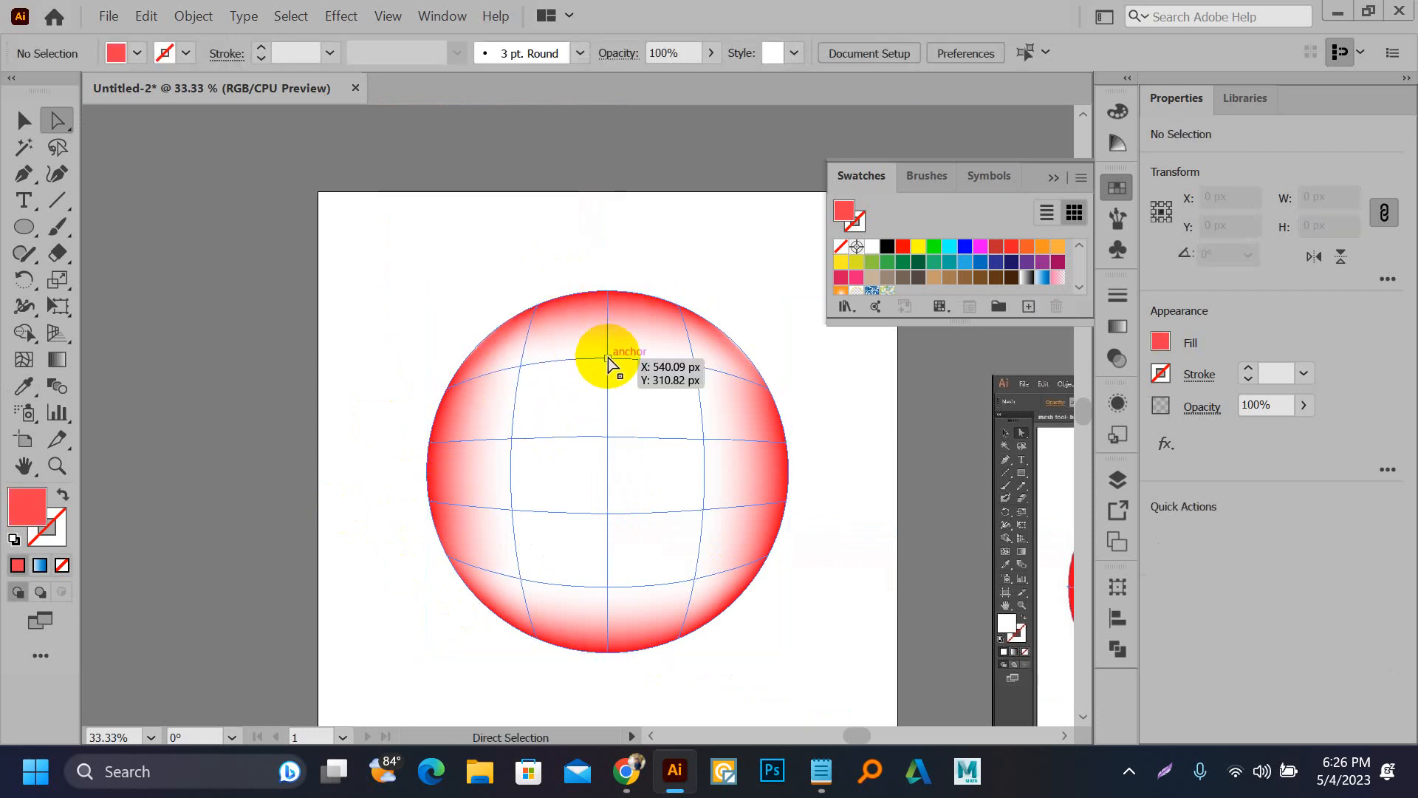
Step: Colour the lower-centre and right-hand inner mesh points with dark red sampled from the reference sphere's shadow
key("v")
scroll(446, 316, "down", 2)
key("a")
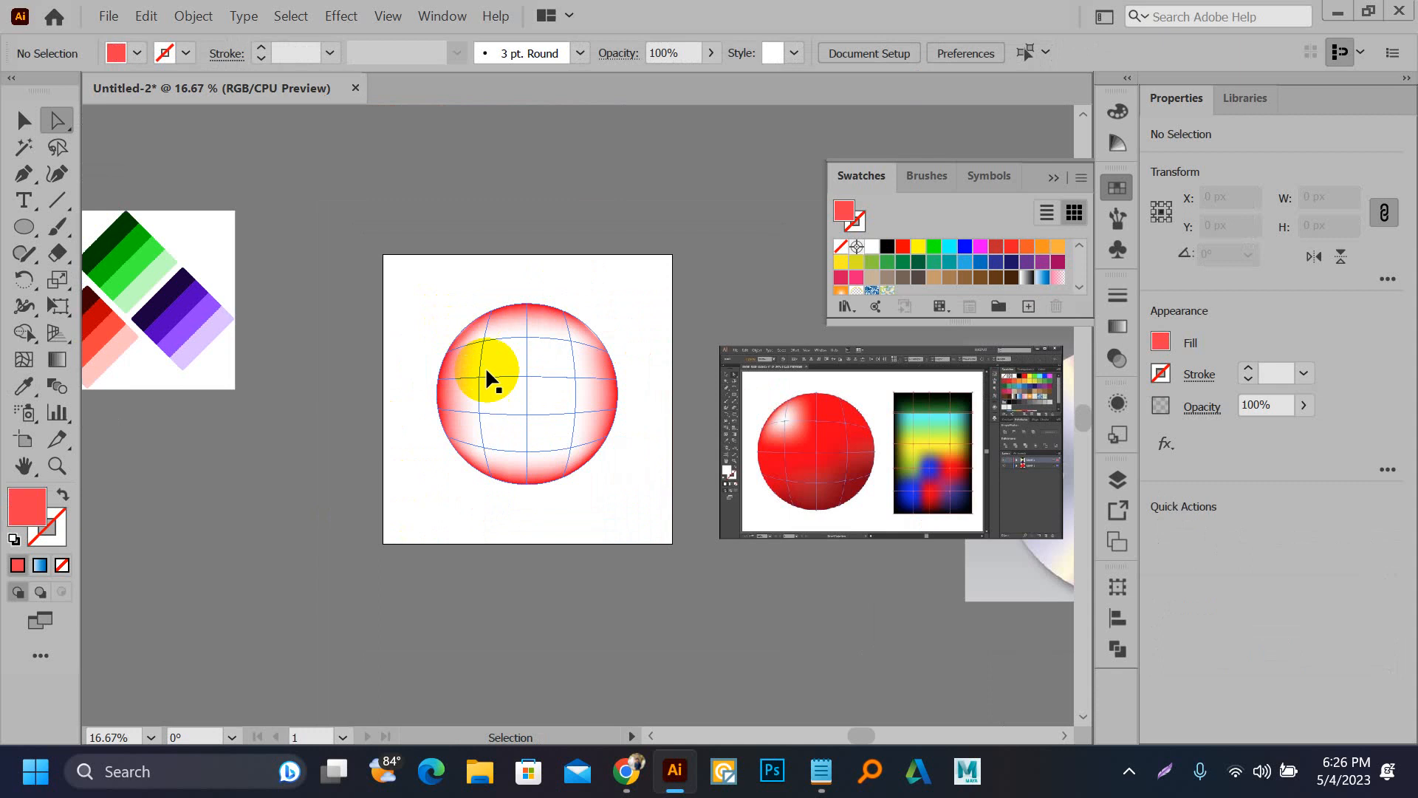
scroll(562, 444, "up", 2)
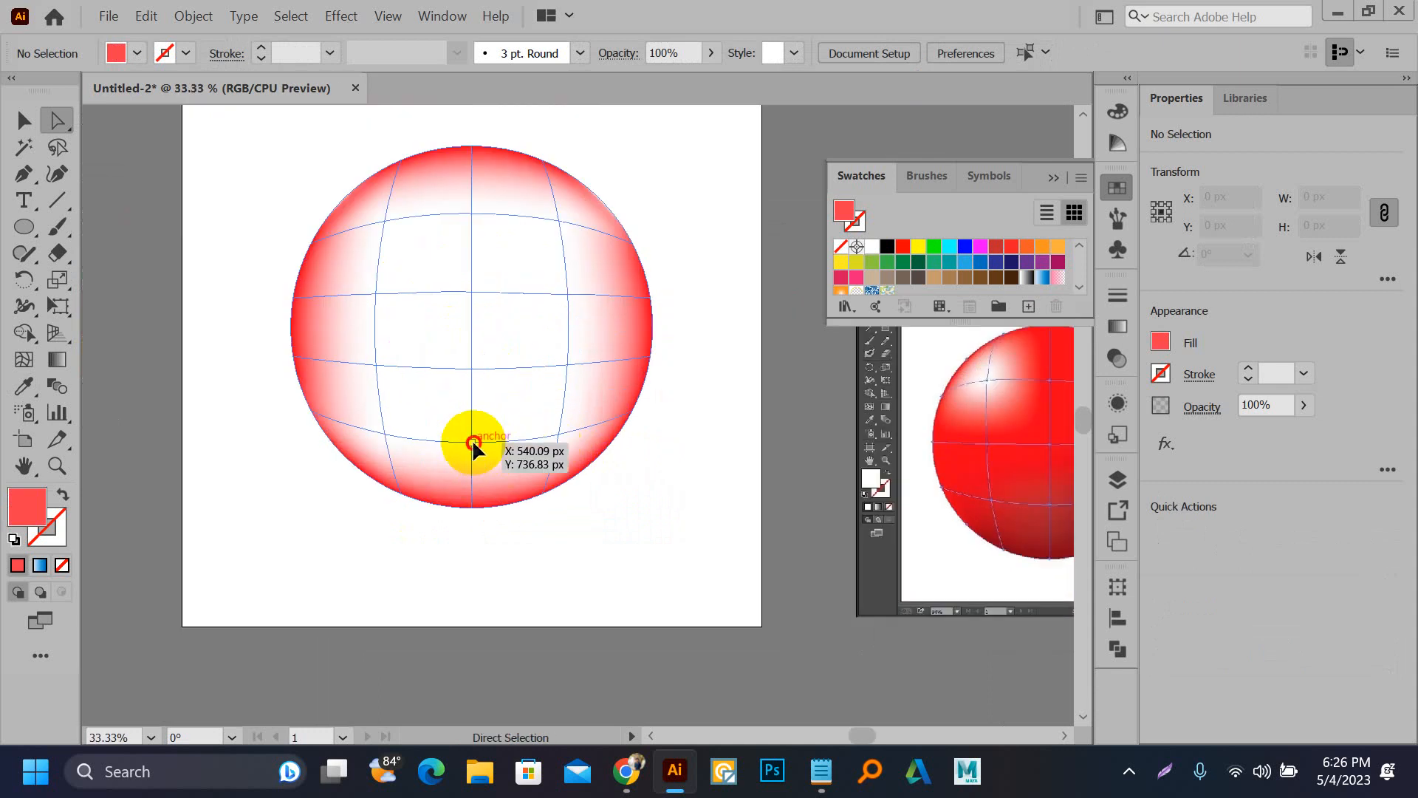
left_click(473, 443)
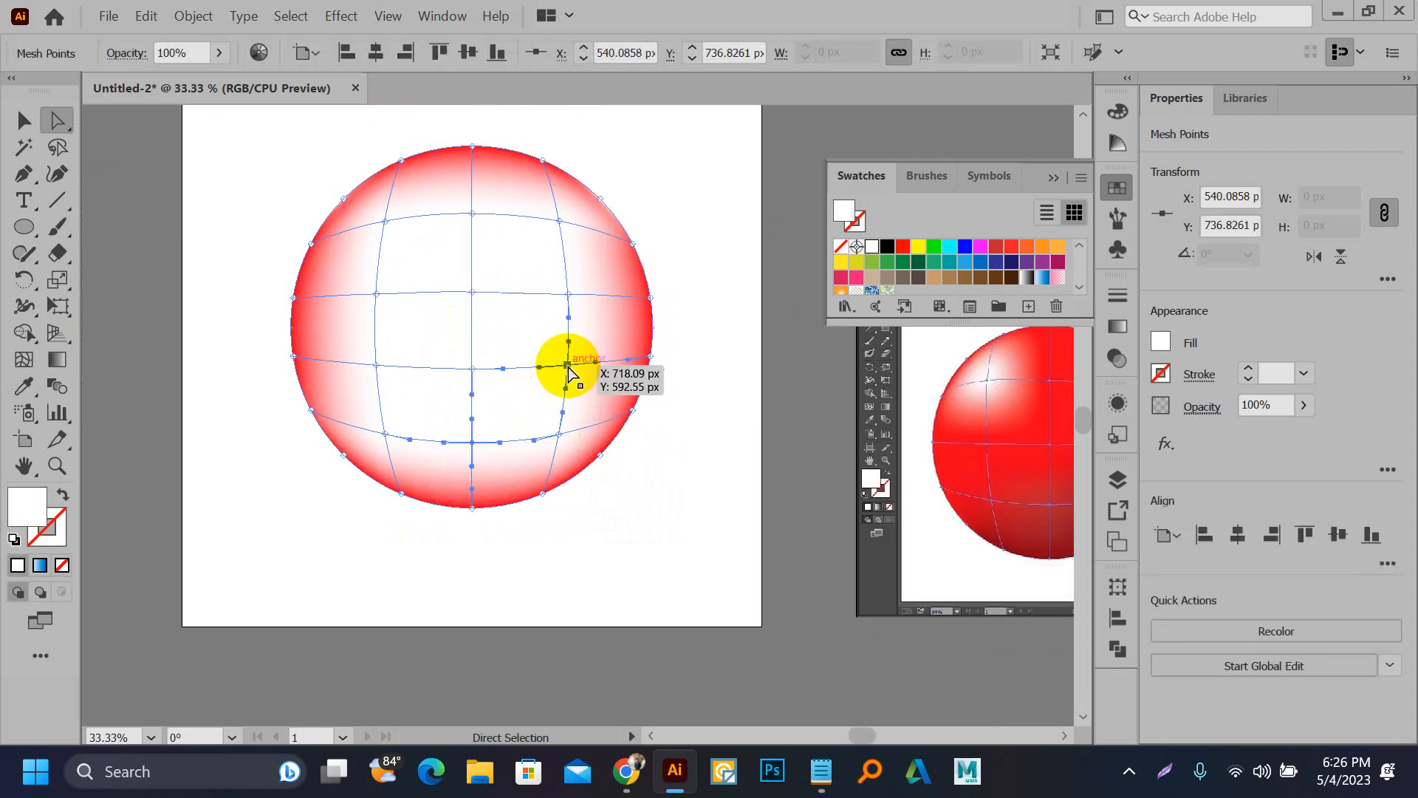
key("i")
left_click_drag(709, 421, 594, 363)
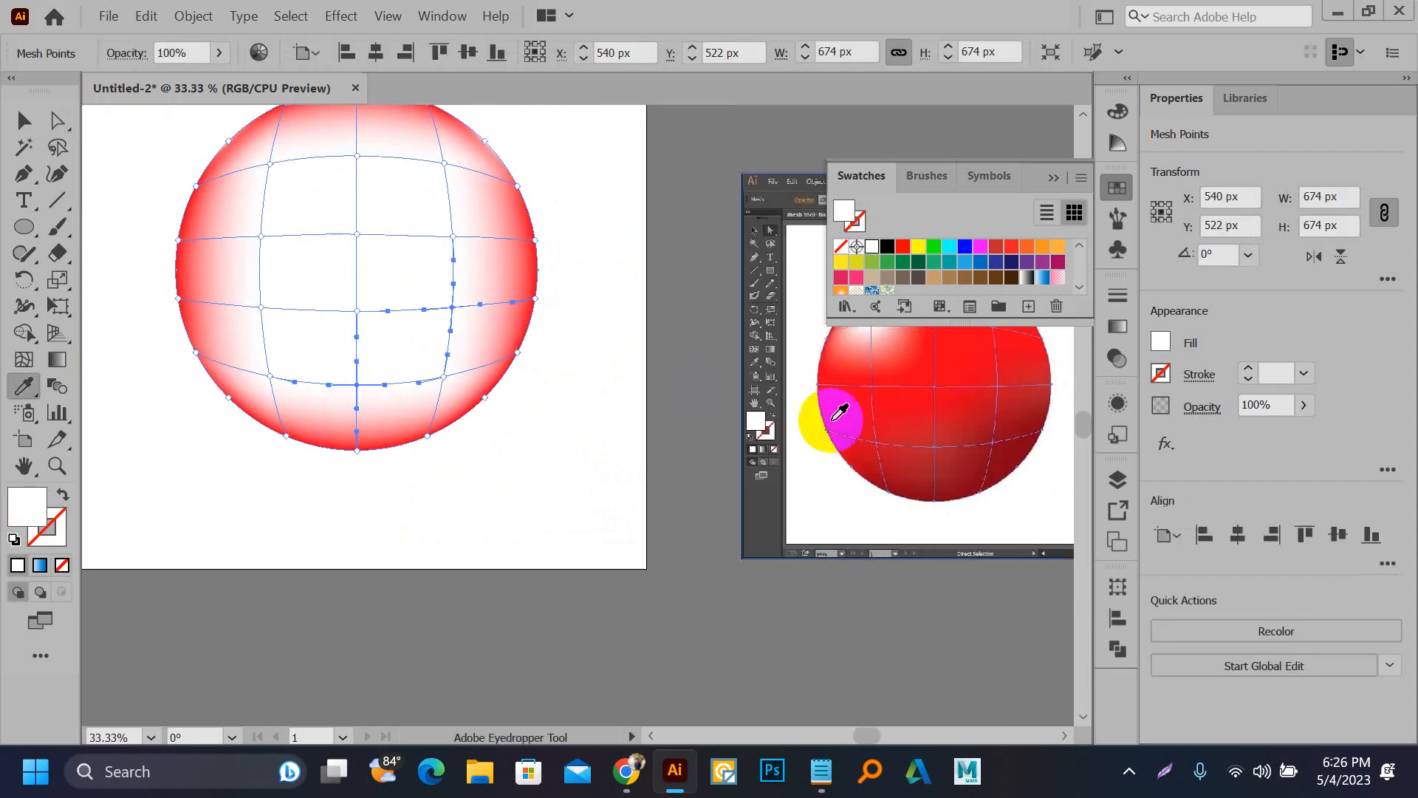
left_click(949, 457)
Step: Colour the lower-right inner mesh point with a red sampled from the neighbouring shaded area of the mesh
key("a")
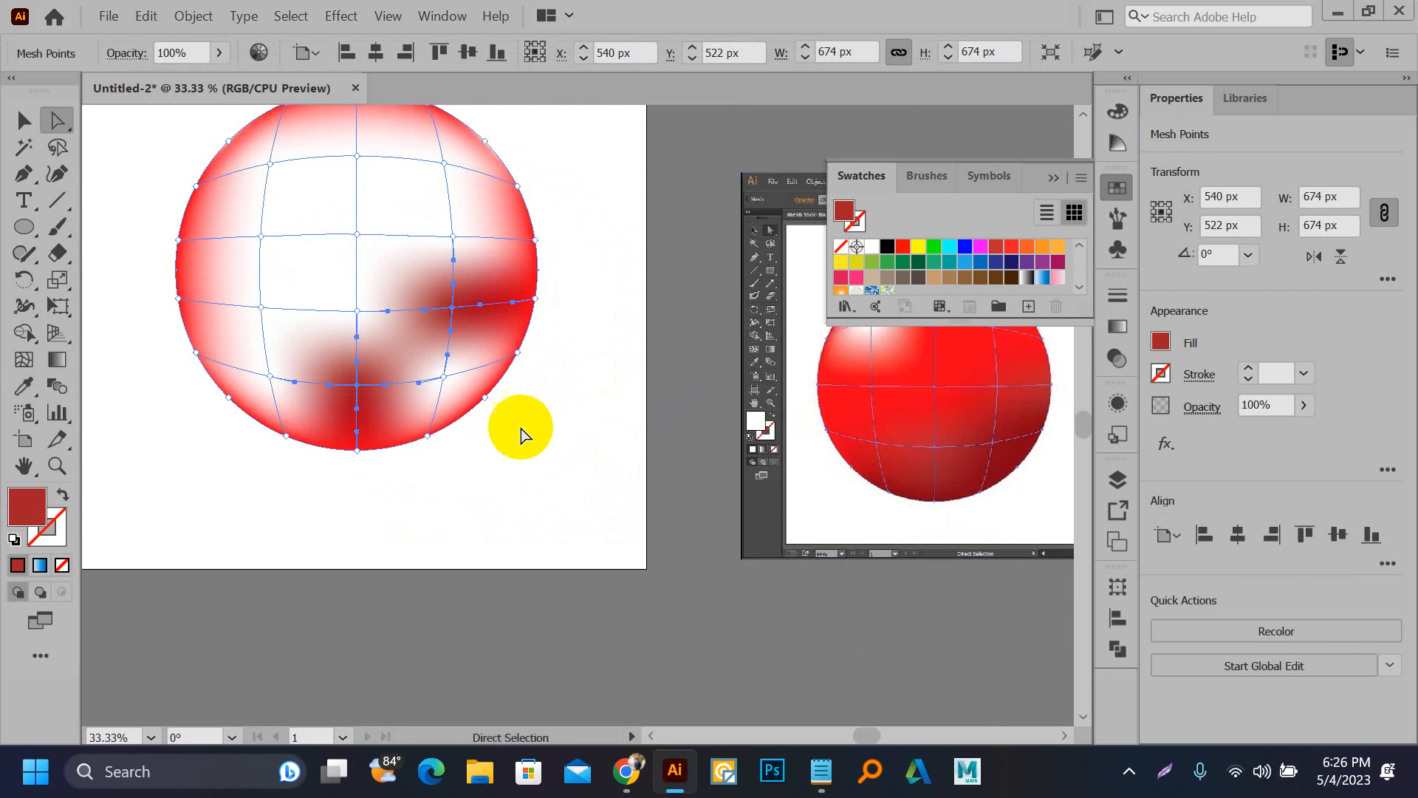
left_click(444, 377)
key("i")
left_click(478, 309)
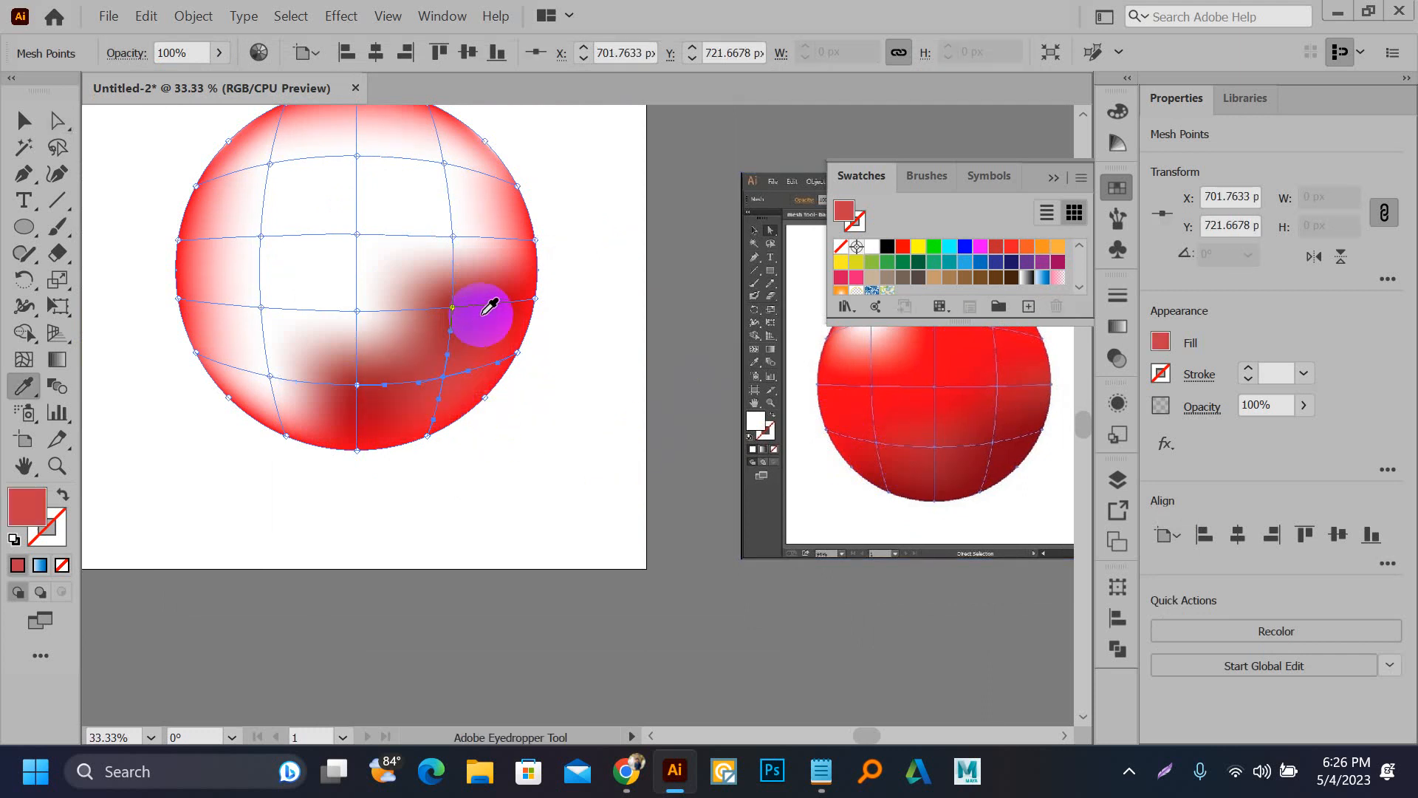
key("a")
left_click(645, 374)
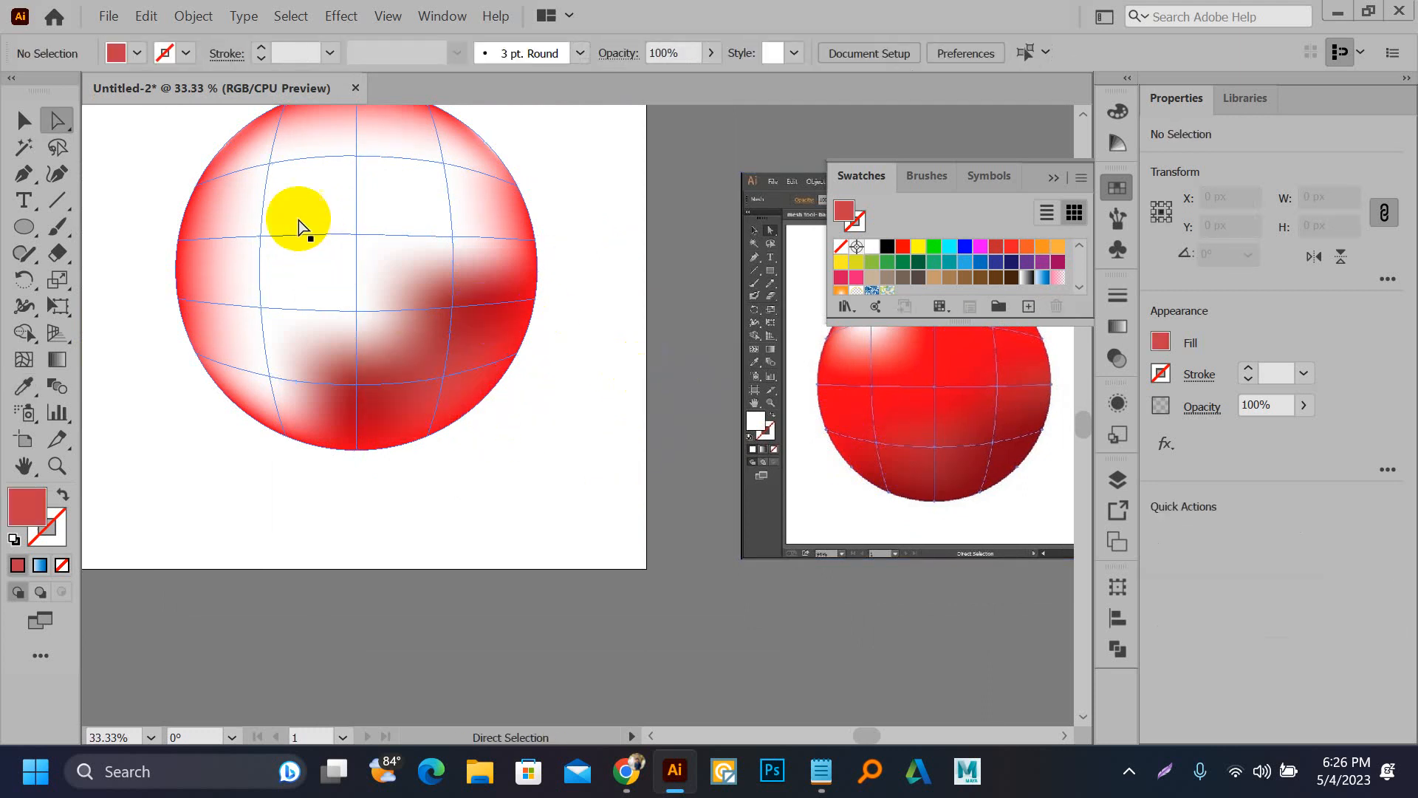
Step: Colour the remaining inner mesh points, except the two at the upper left, with red sampled from the mesh's right side
left_click(270, 377)
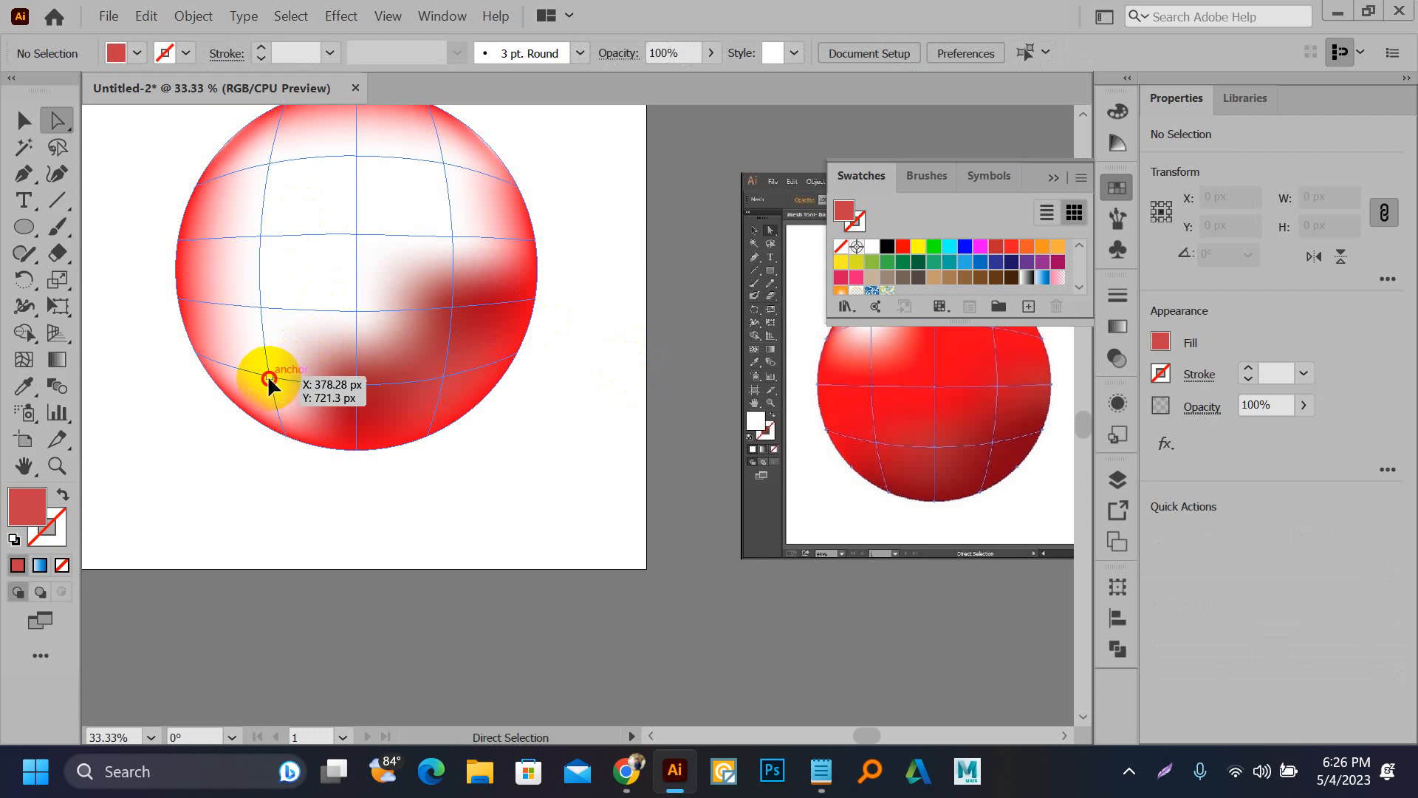
left_click(262, 308, "shift")
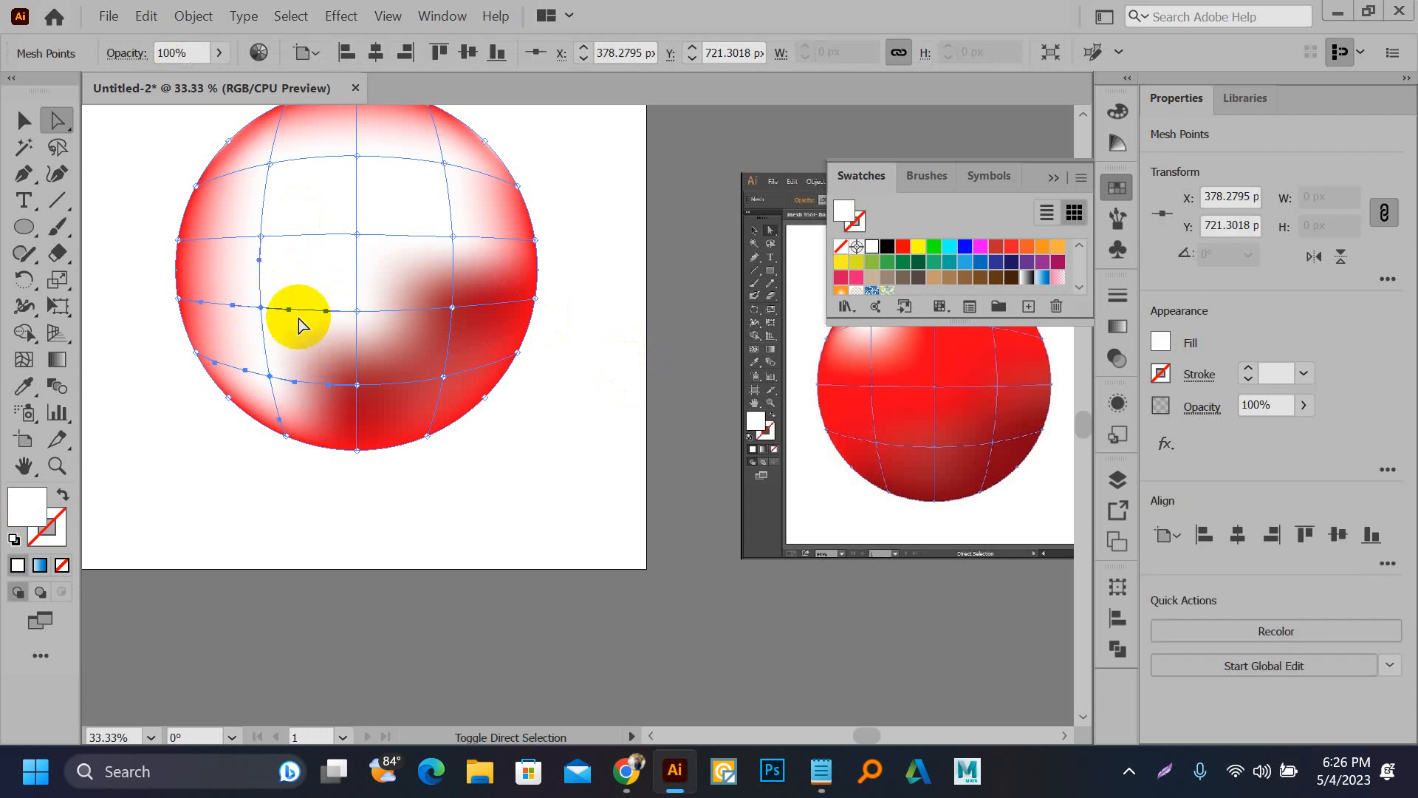
left_click(355, 312, "shift")
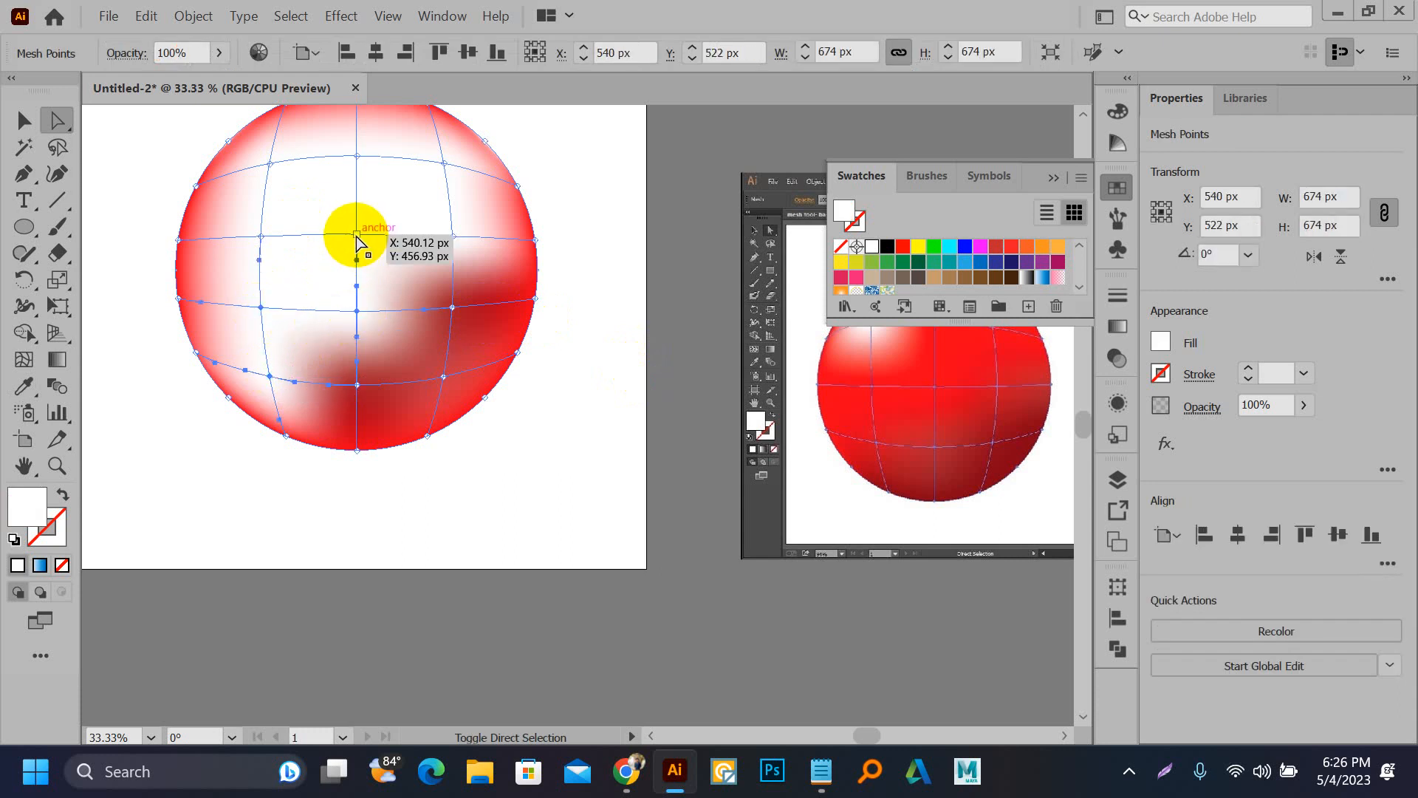
left_click(357, 235, "shift")
left_click(357, 158, "shift")
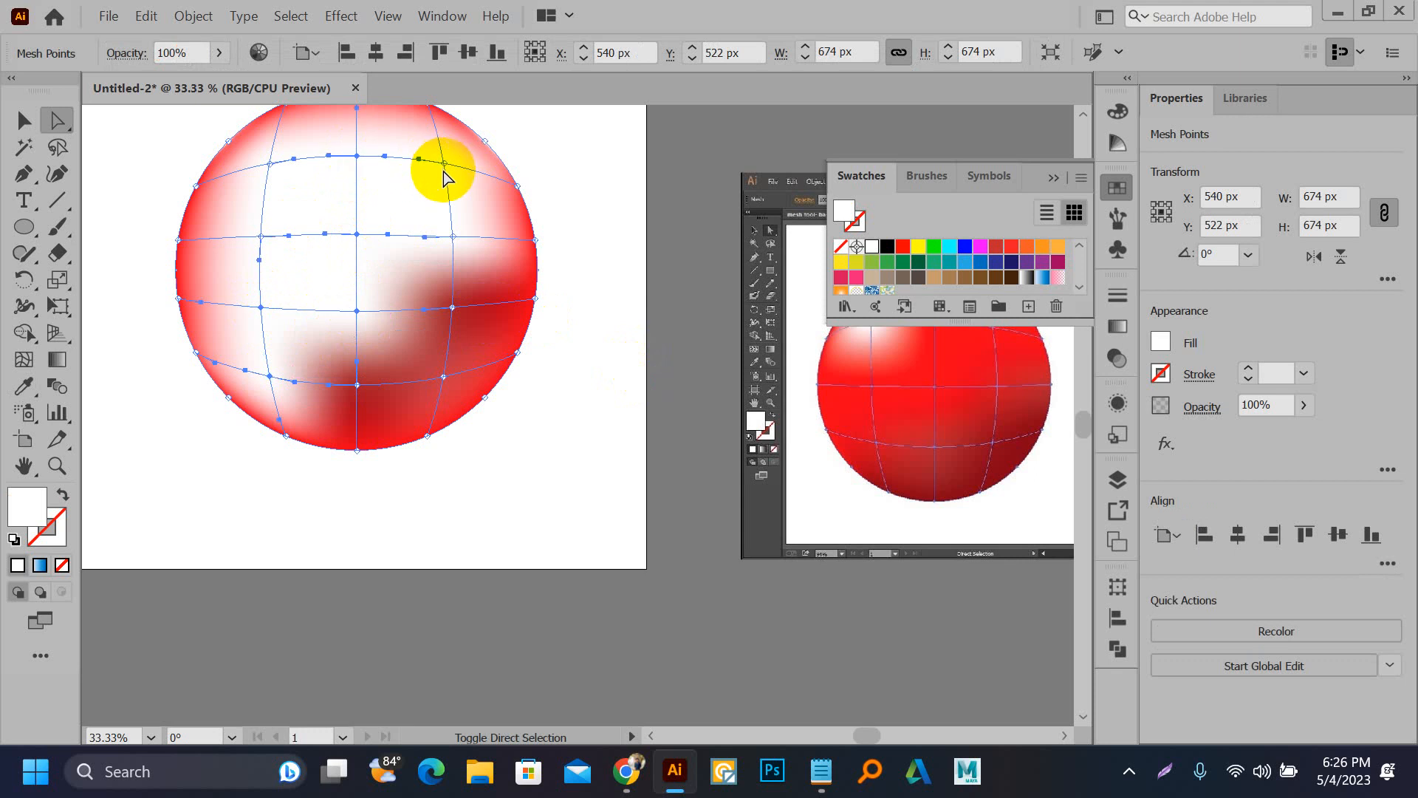
left_click(443, 164, "shift")
left_click(453, 236, "shift")
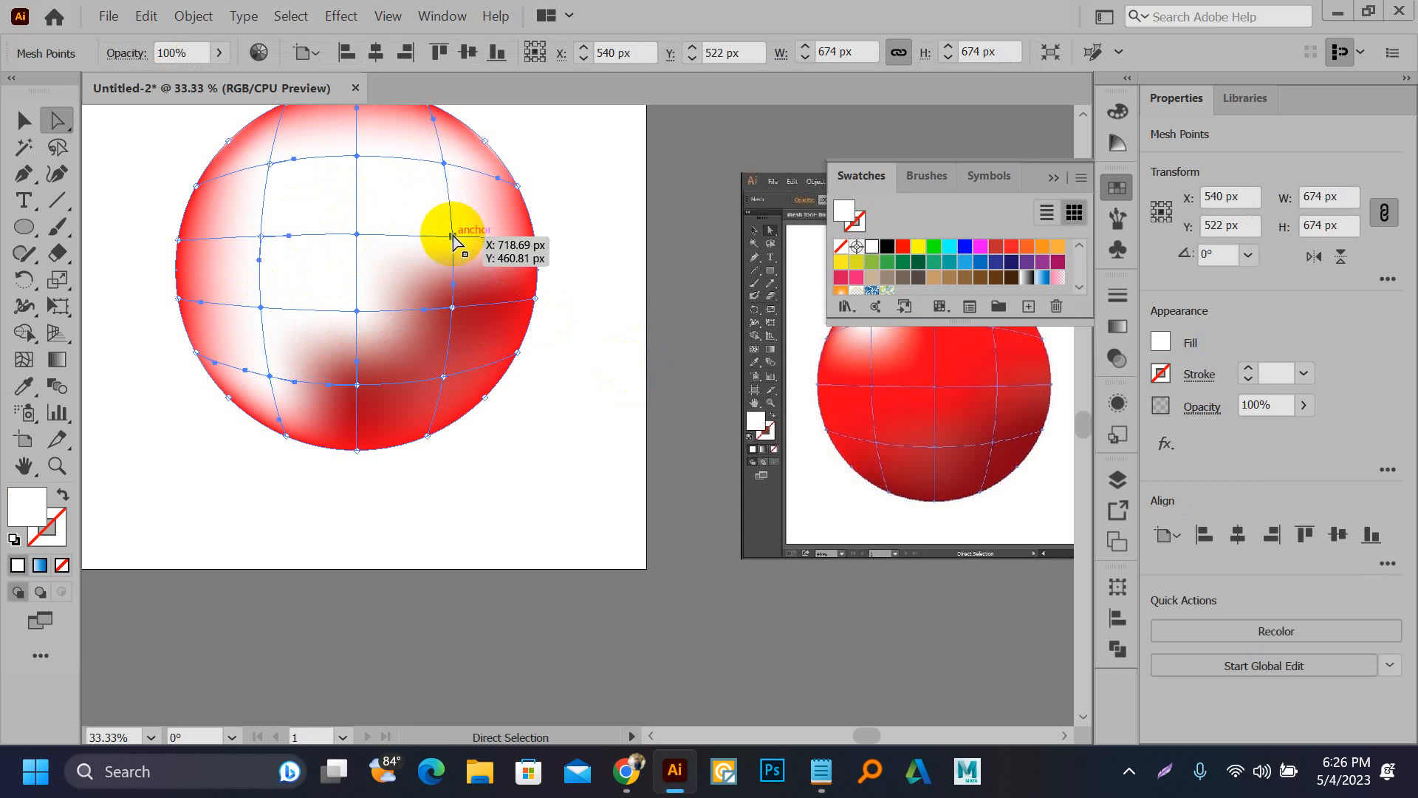
key("i")
left_click(517, 272)
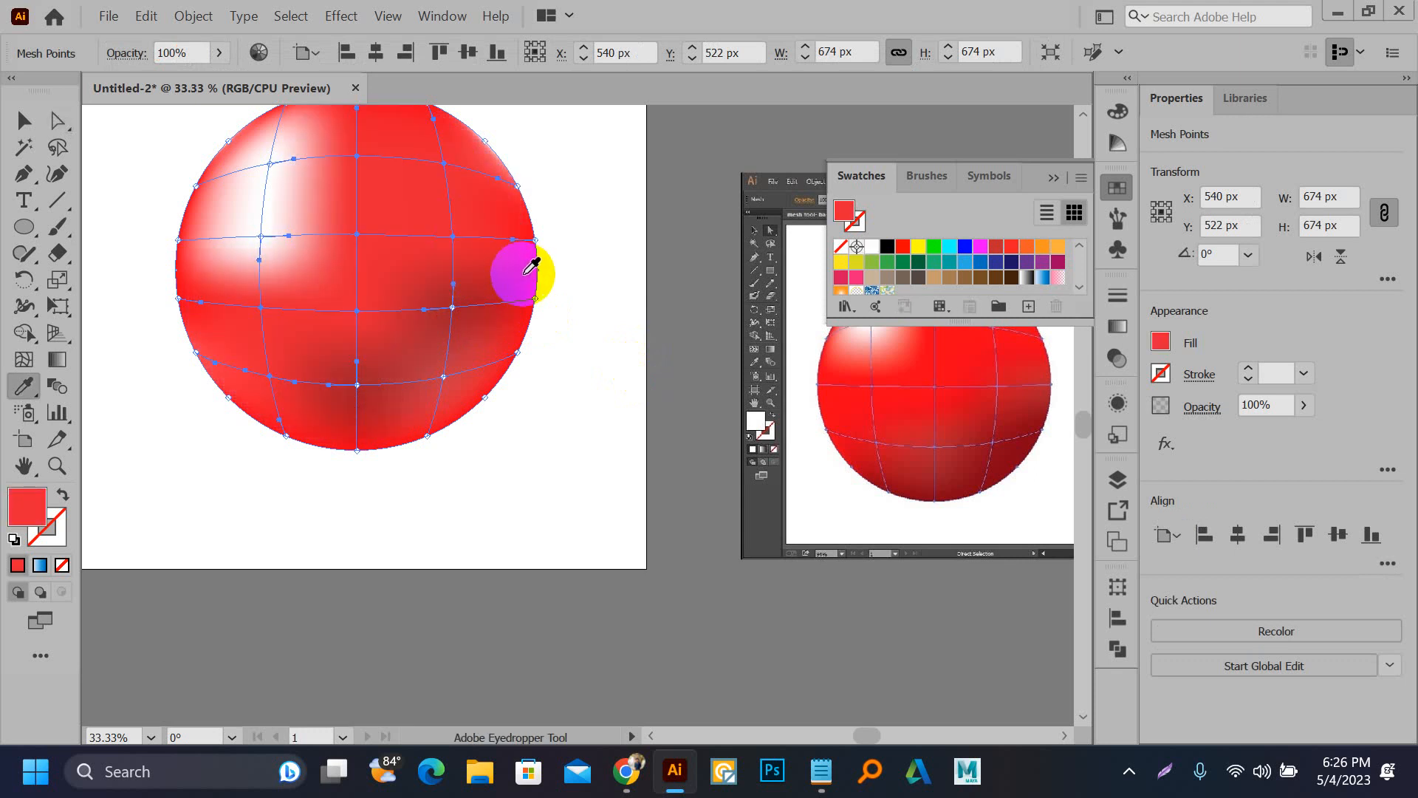
key("a")
left_click(602, 201)
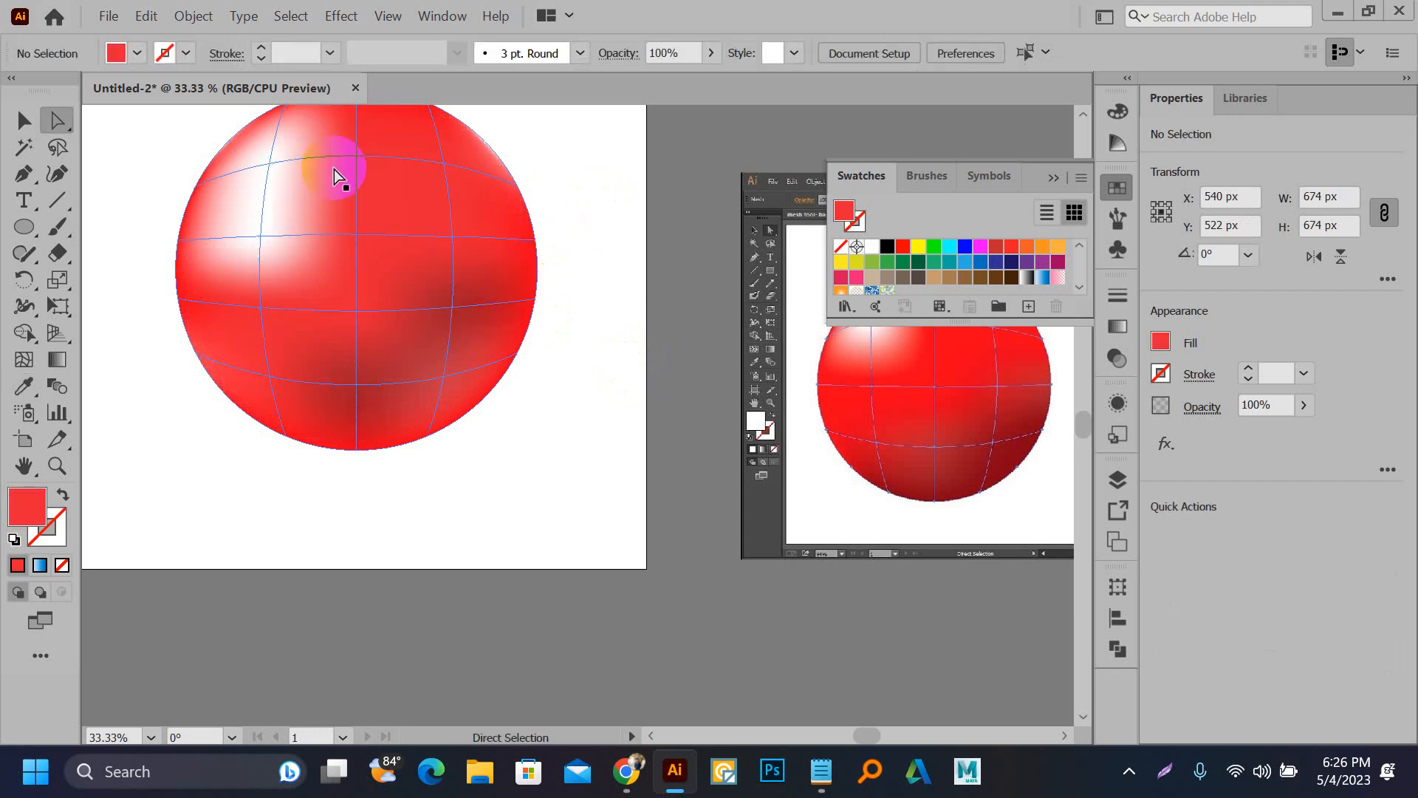
Step: Recolour the upper-left inner mesh point with red sampled from the mesh's upper-centre area, keeping one white highlight point
left_click(269, 165)
key("i")
left_click(382, 198)
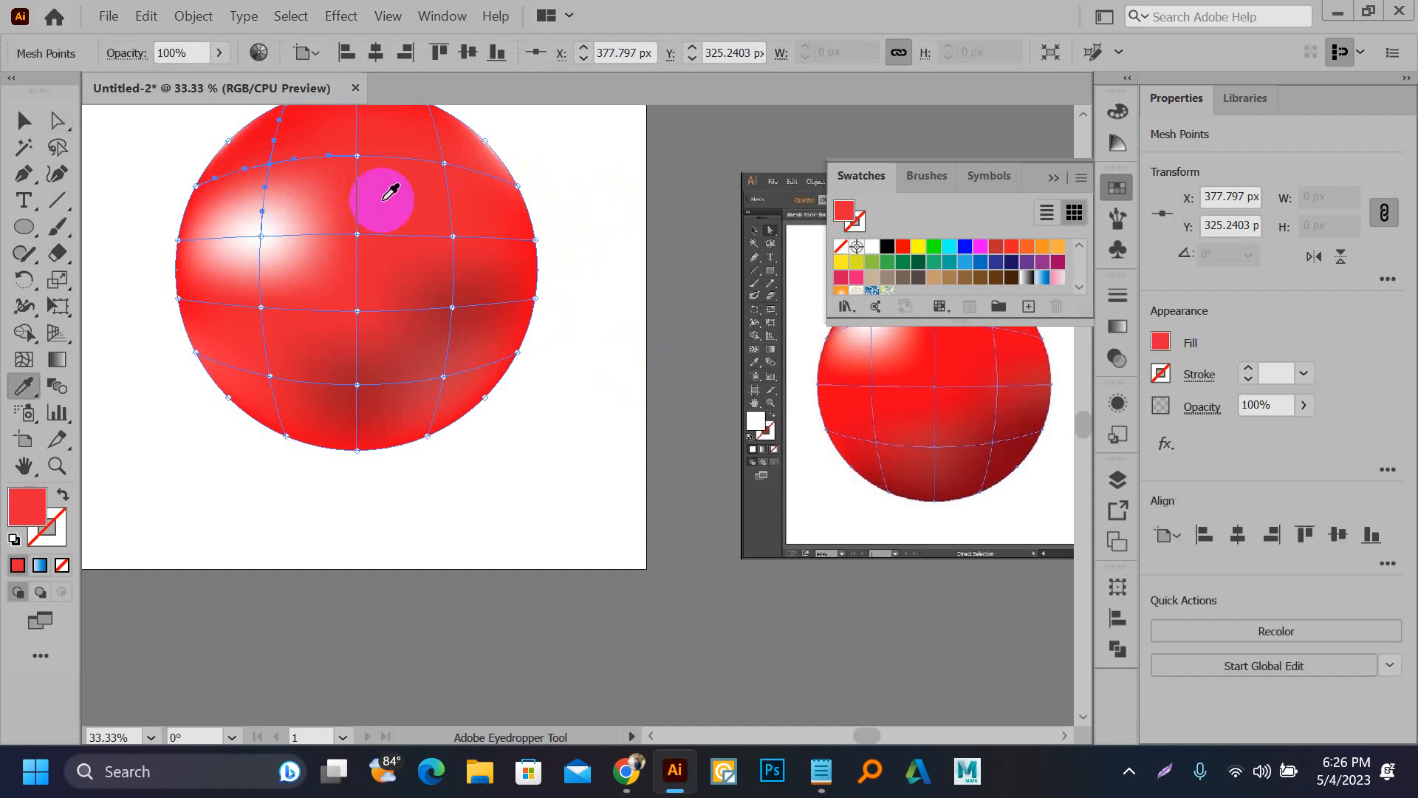
key("a")
left_click(591, 165)
Step: Move the reference screenshot below the CD image and place the whole mesh sphere over the screenshot
scroll(402, 483, "down", 1)
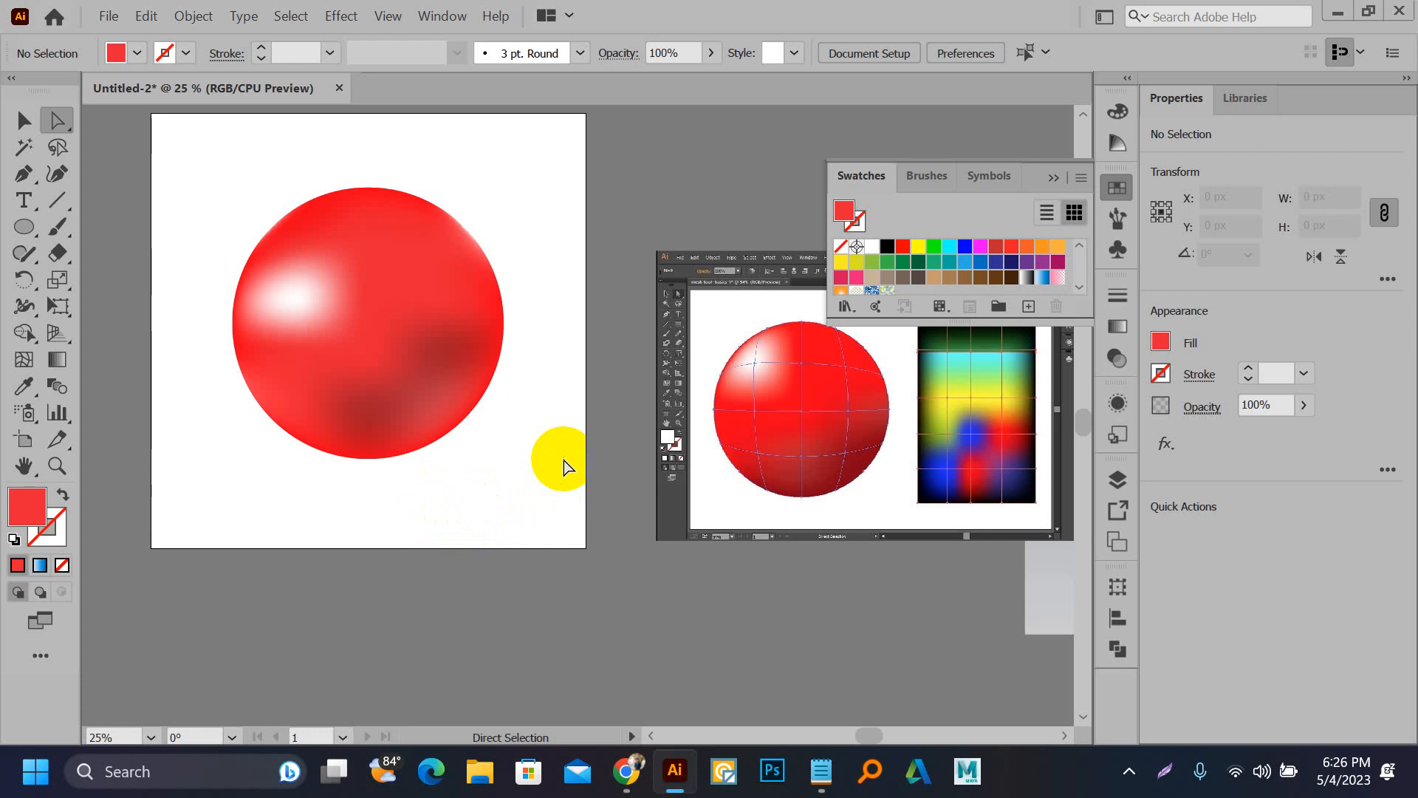
left_click_drag(554, 414, 464, 463)
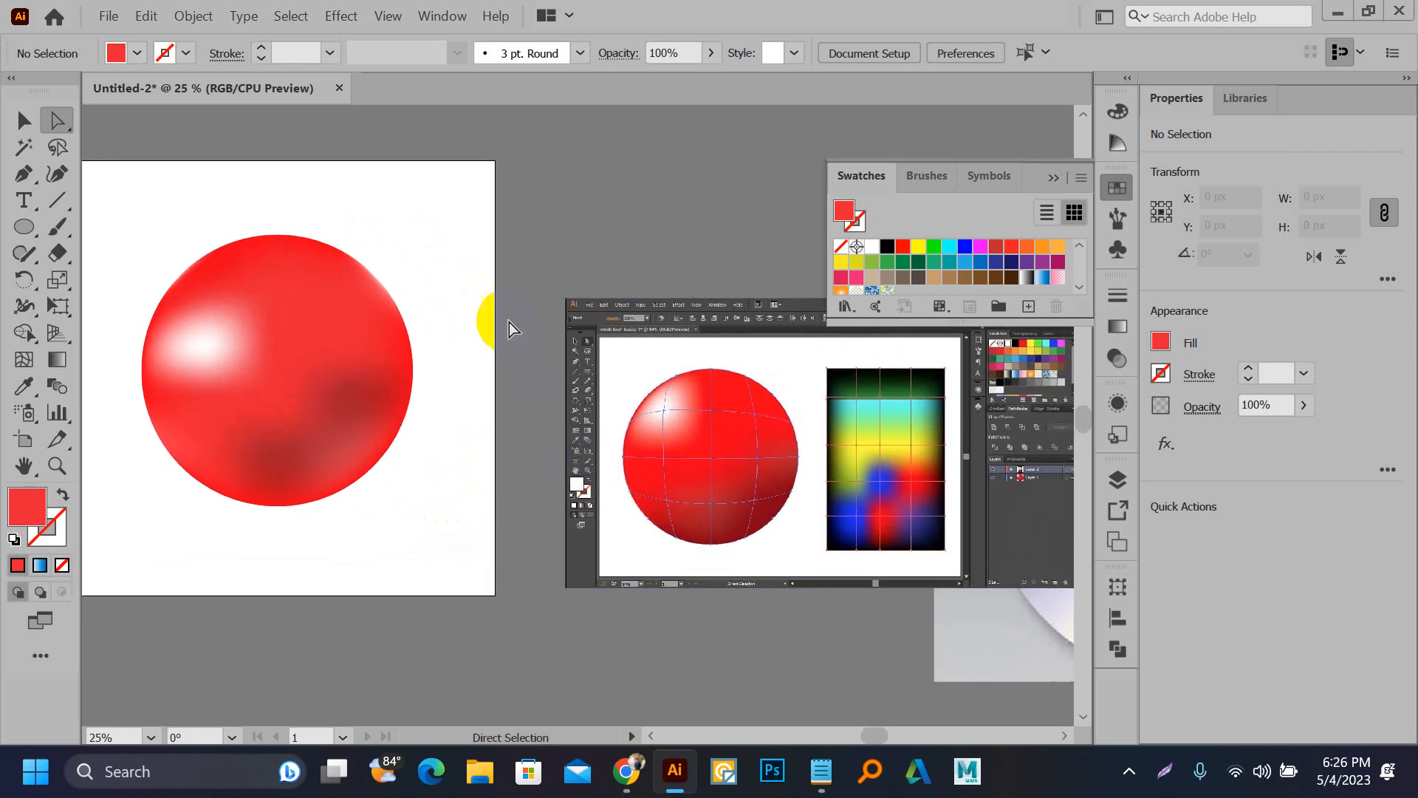
scroll(508, 322, "down", 2)
left_click_drag(645, 332, 713, 517)
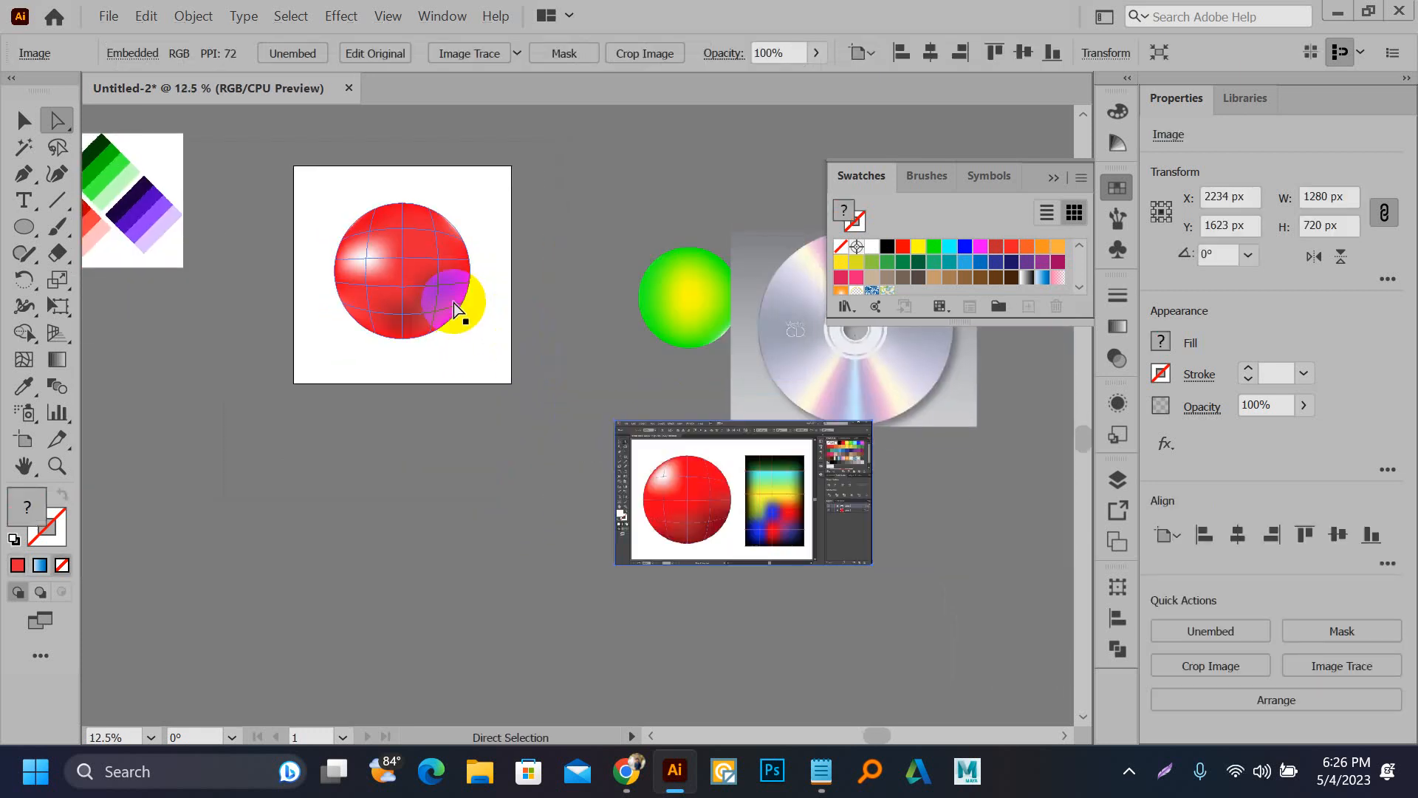
left_click_drag(395, 250, 625, 420)
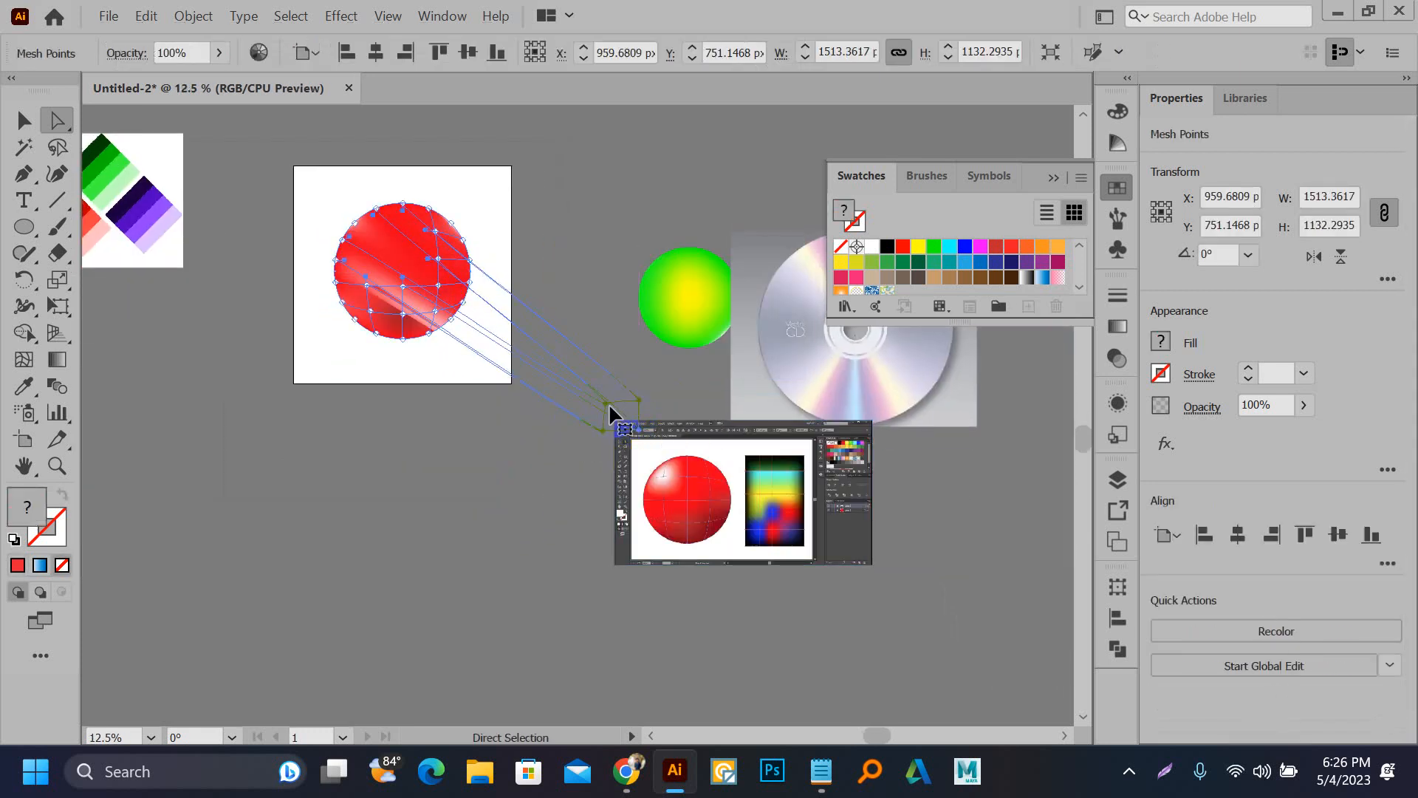
key("ctrl+z")
key("v")
left_click_drag(380, 262, 397, 391)
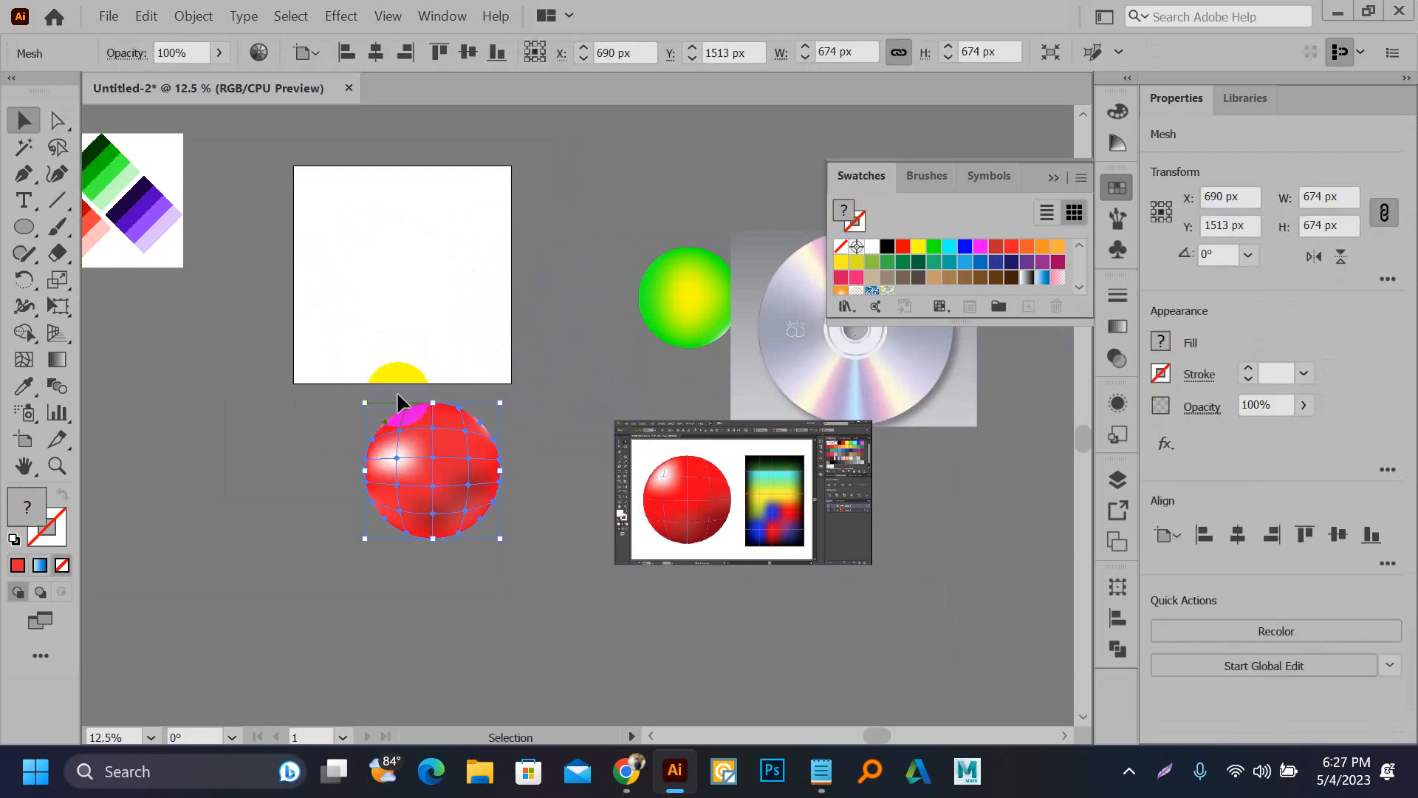
scroll(398, 393, "up", 2)
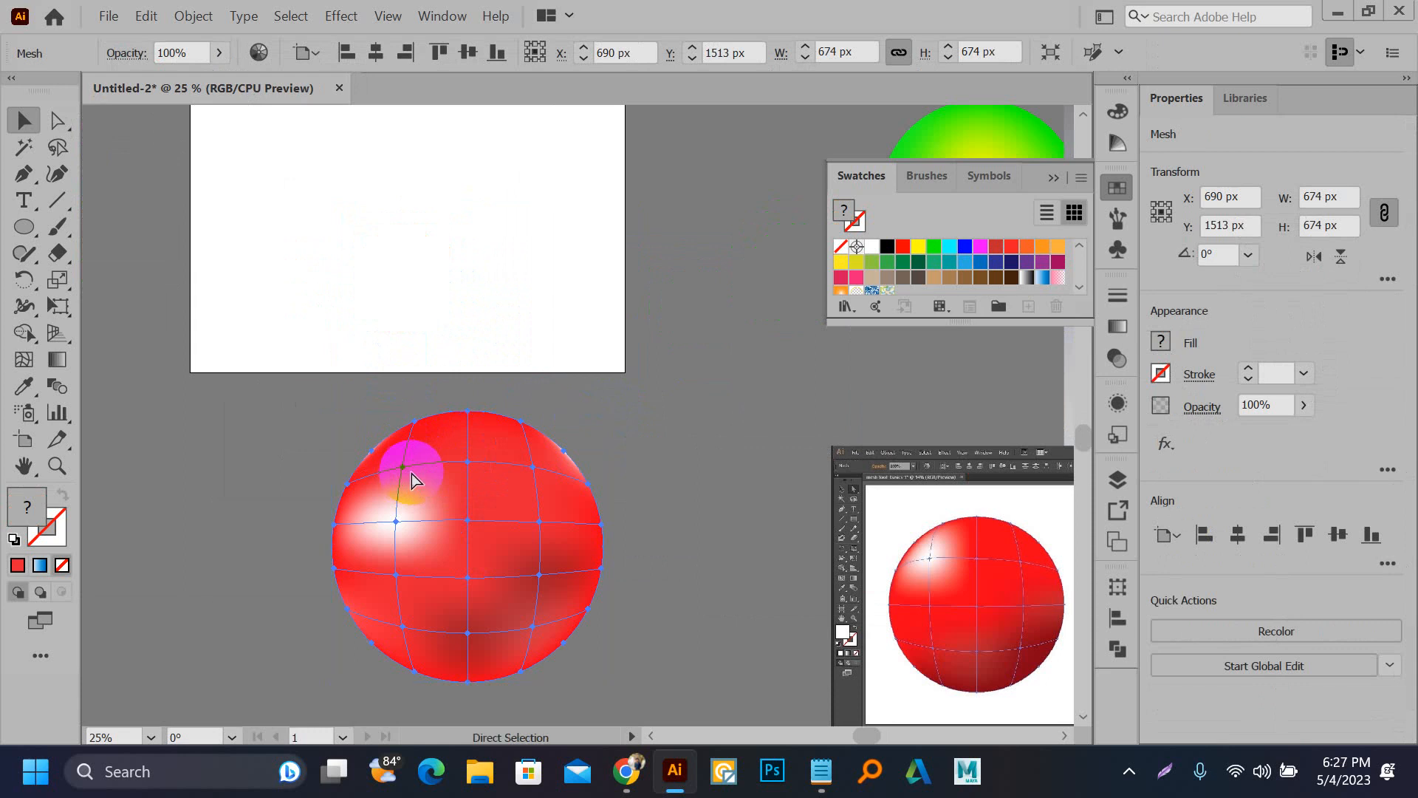
scroll(410, 473, "down", 1)
left_click_drag(431, 498, 739, 547)
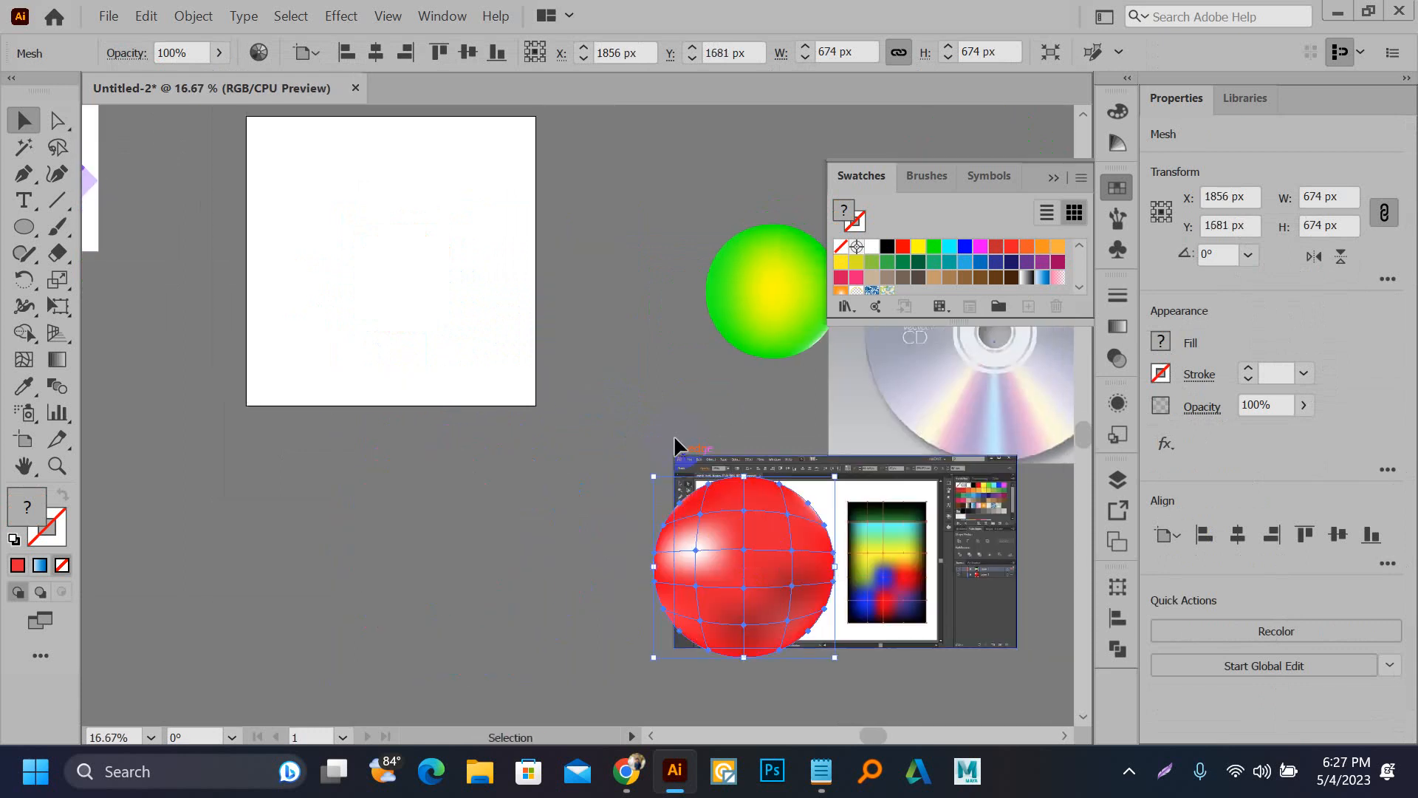
Step: Delete the mesh sphere, green circle, CD image and reference screenshot, as well as the colour palette image beside the artboard
left_click_drag(613, 391, 616, 497)
left_click_drag(836, 374, 517, 248)
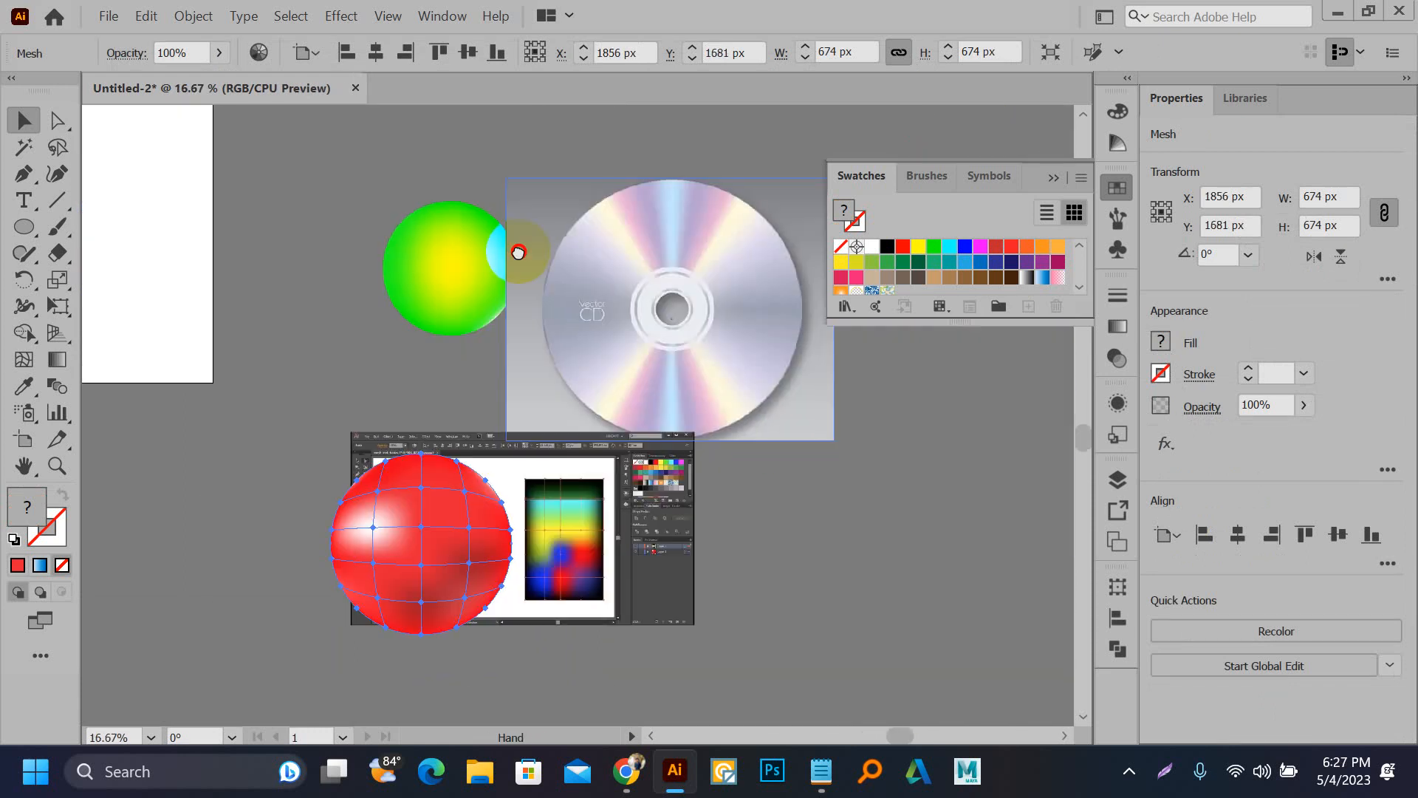
left_click_drag(313, 152, 925, 569)
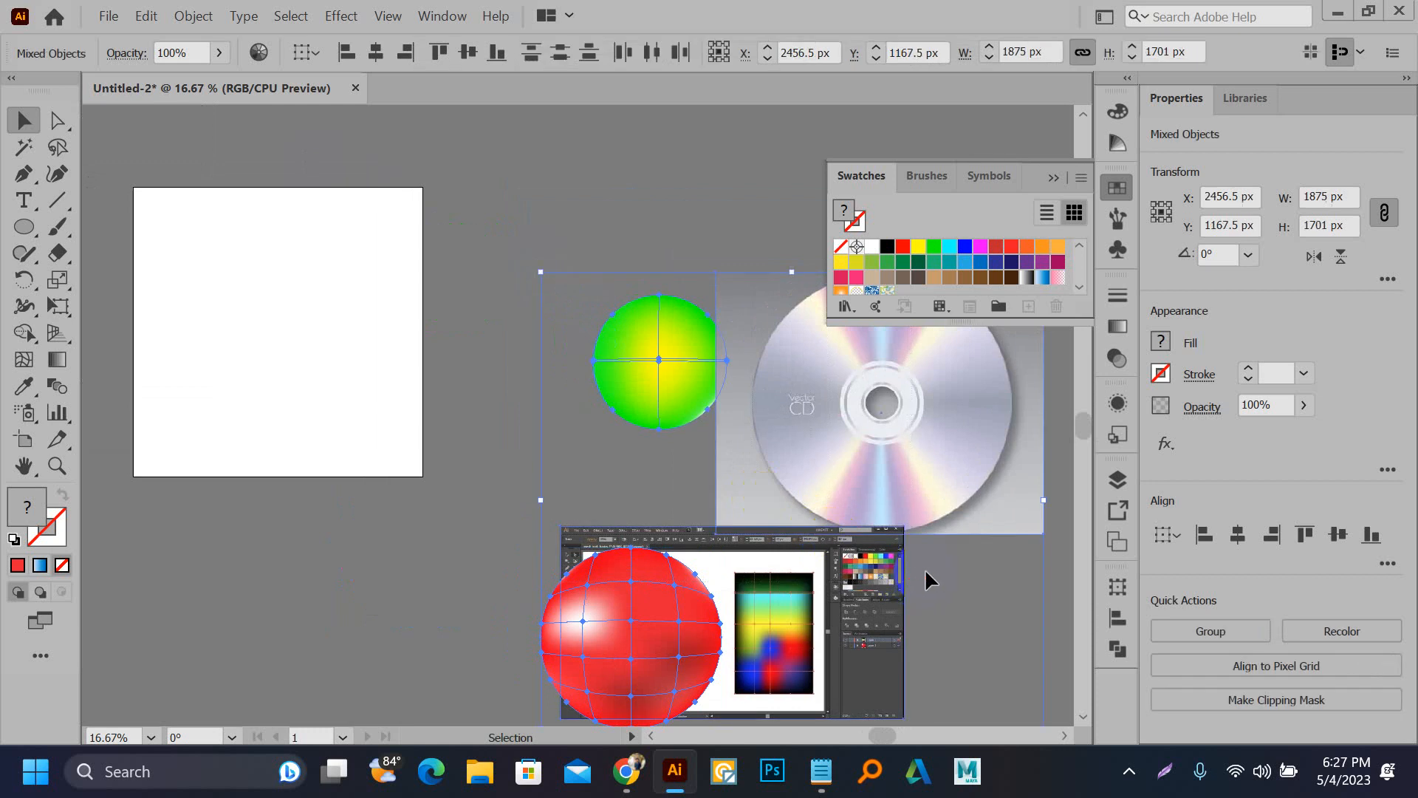
key("Delete")
left_click_drag(355, 339, 433, 377)
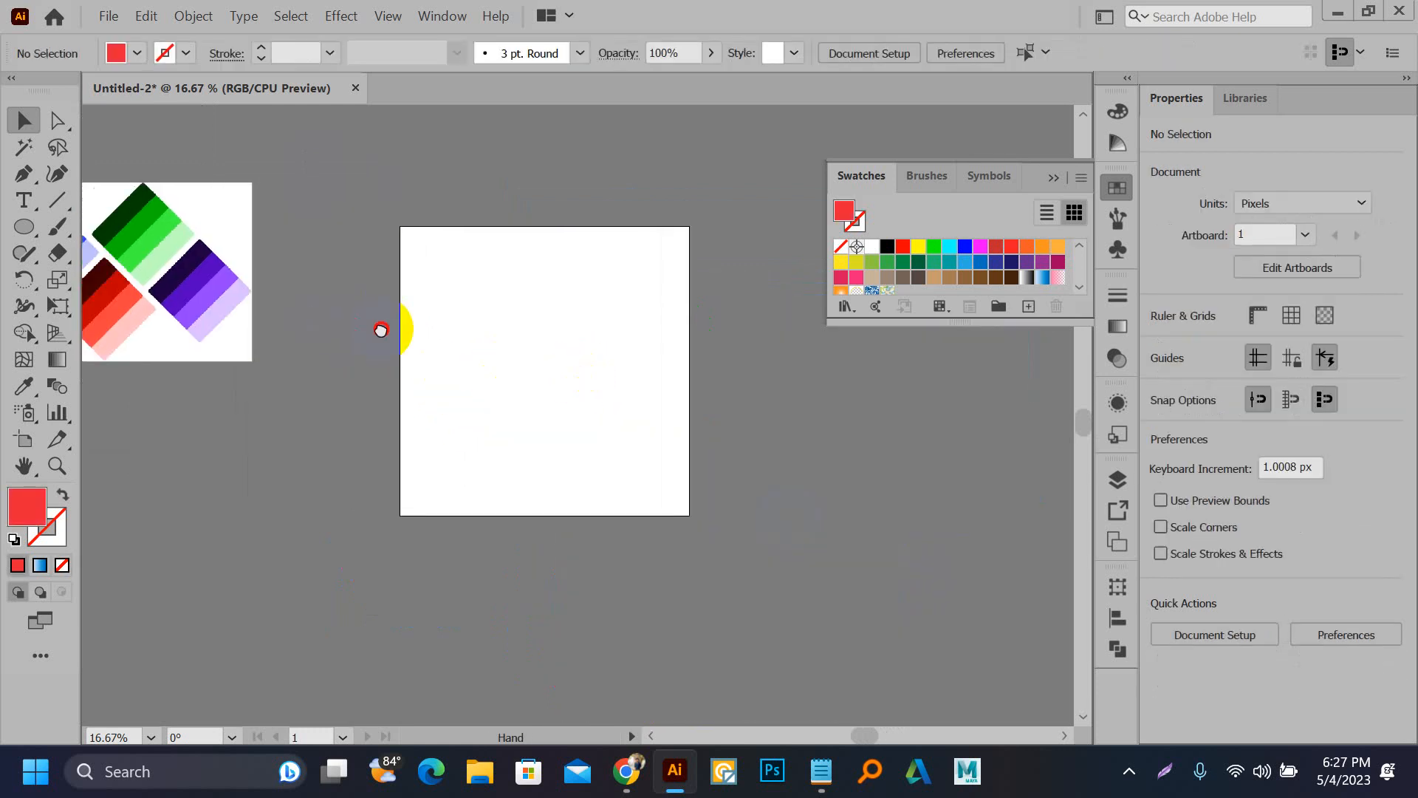
left_click_drag(244, 280, 316, 384)
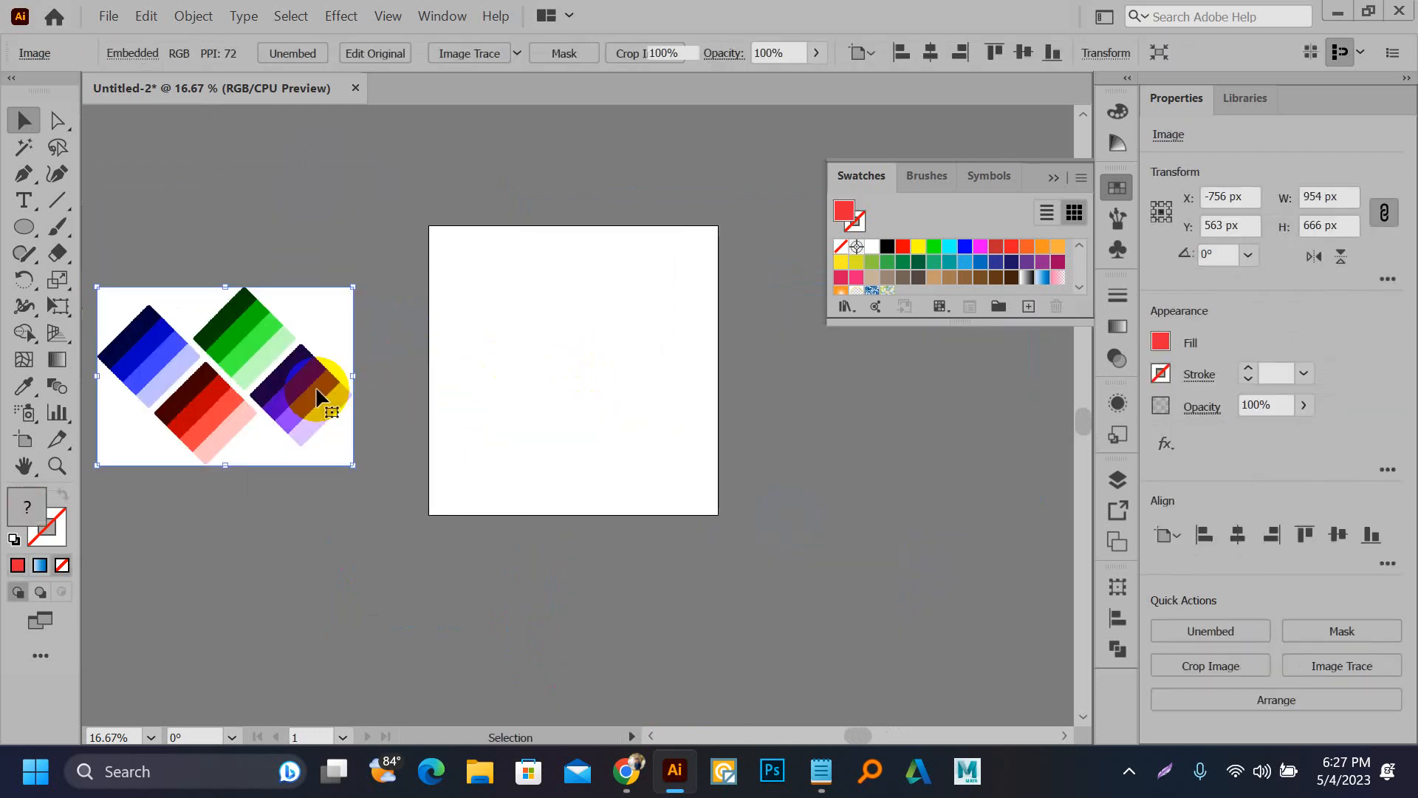
key("Delete")
Step: Check the list of lesson topics in Notepad and return to Illustrator
left_click_drag(584, 387, 468, 362)
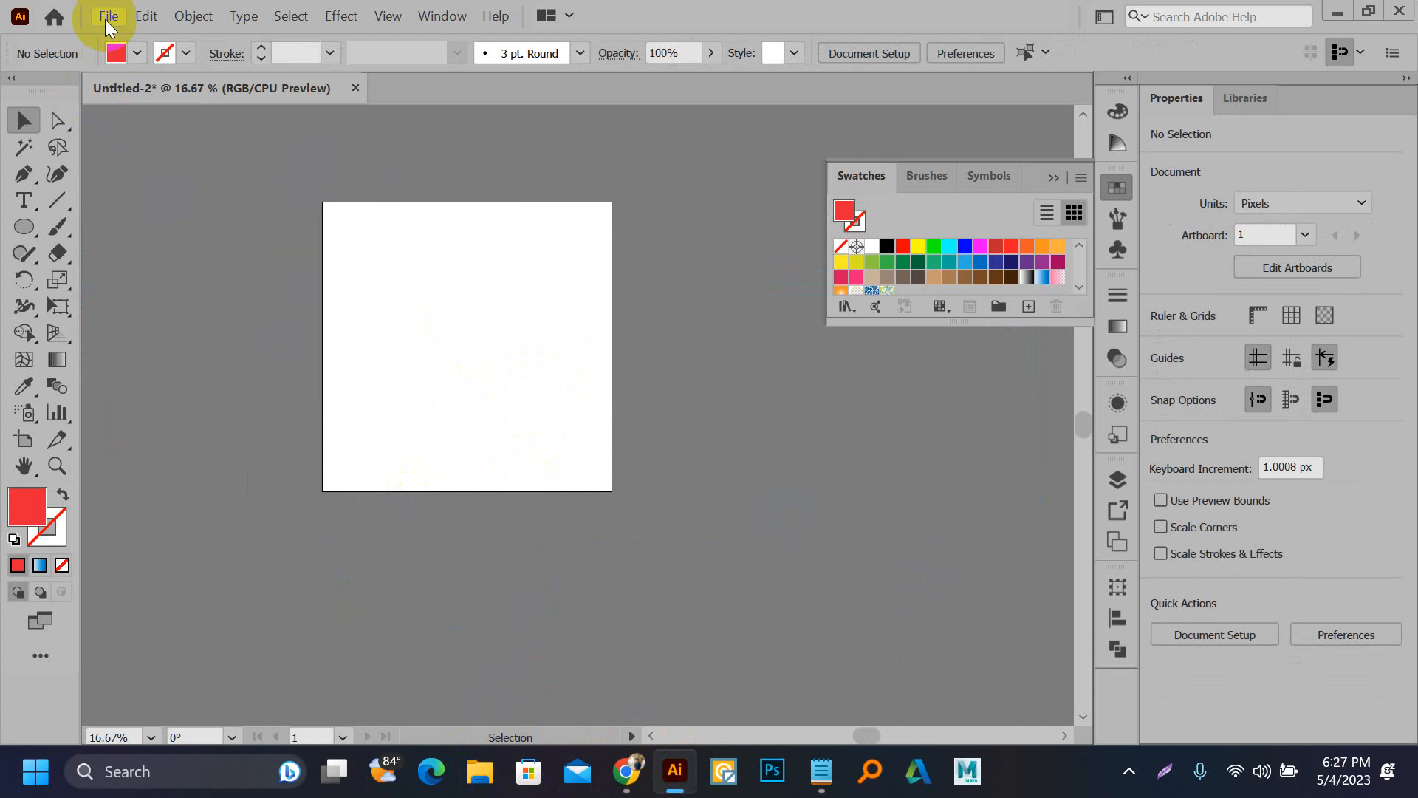
left_click_drag(502, 453, 550, 484)
left_click_drag(683, 512, 368, 404)
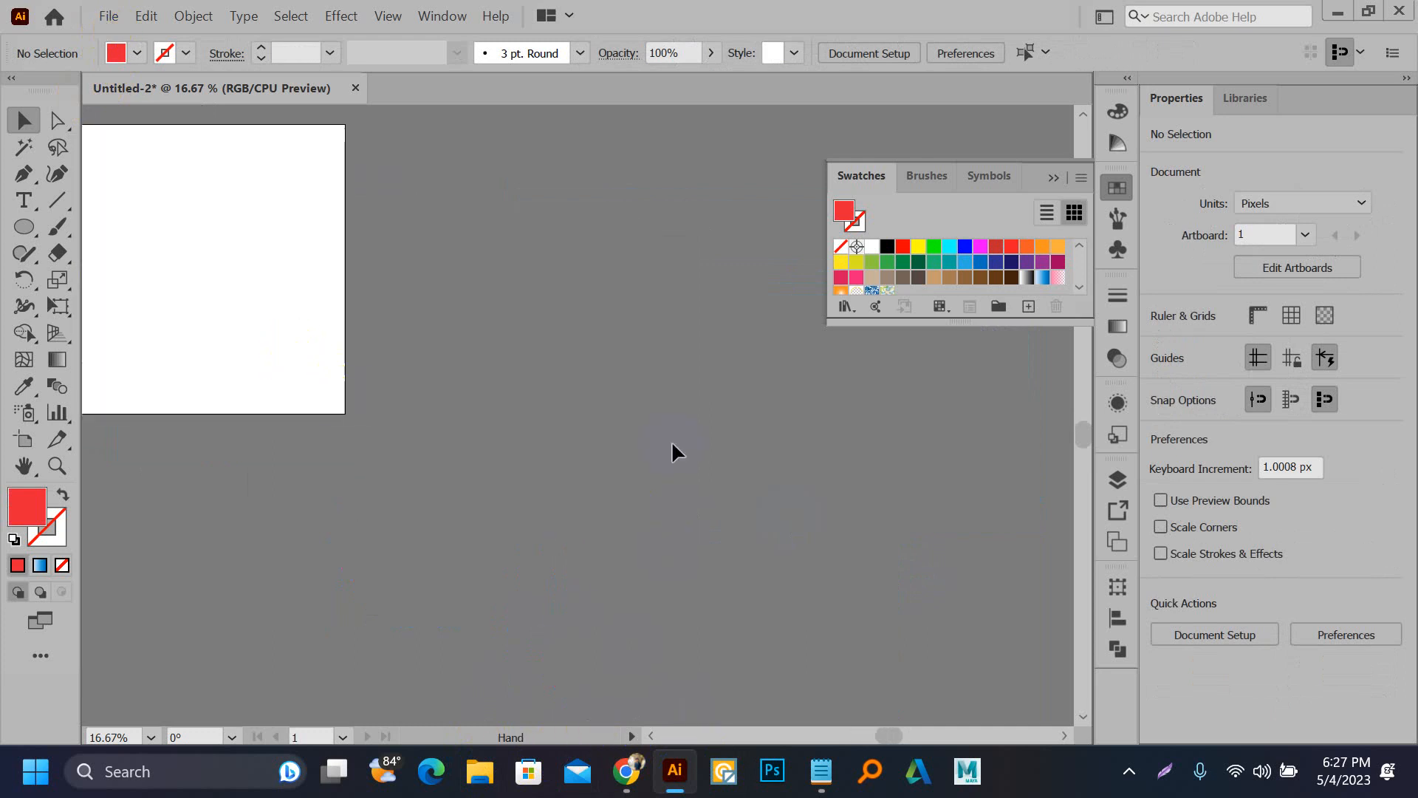
left_click_drag(370, 347, 510, 402)
left_click(679, 787)
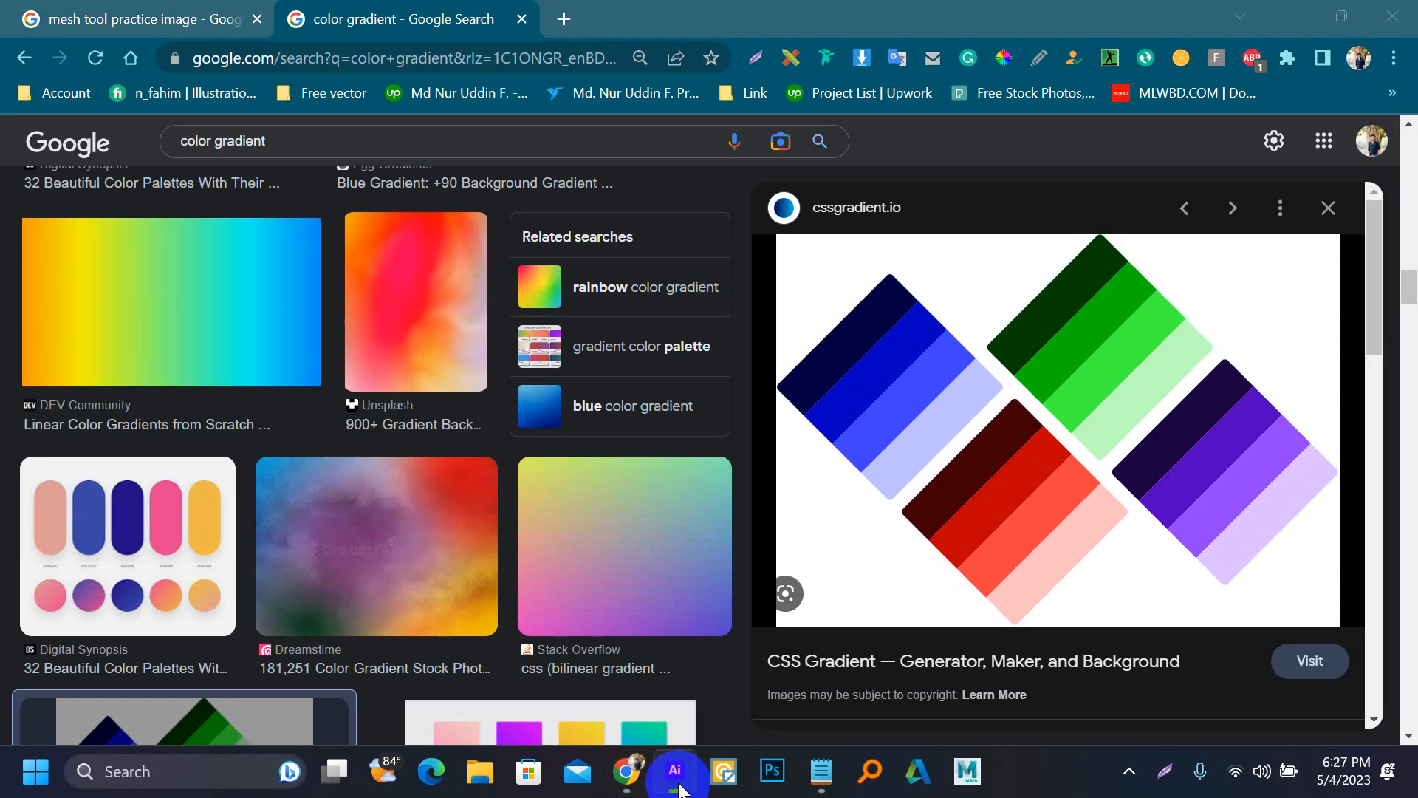
left_click(673, 771)
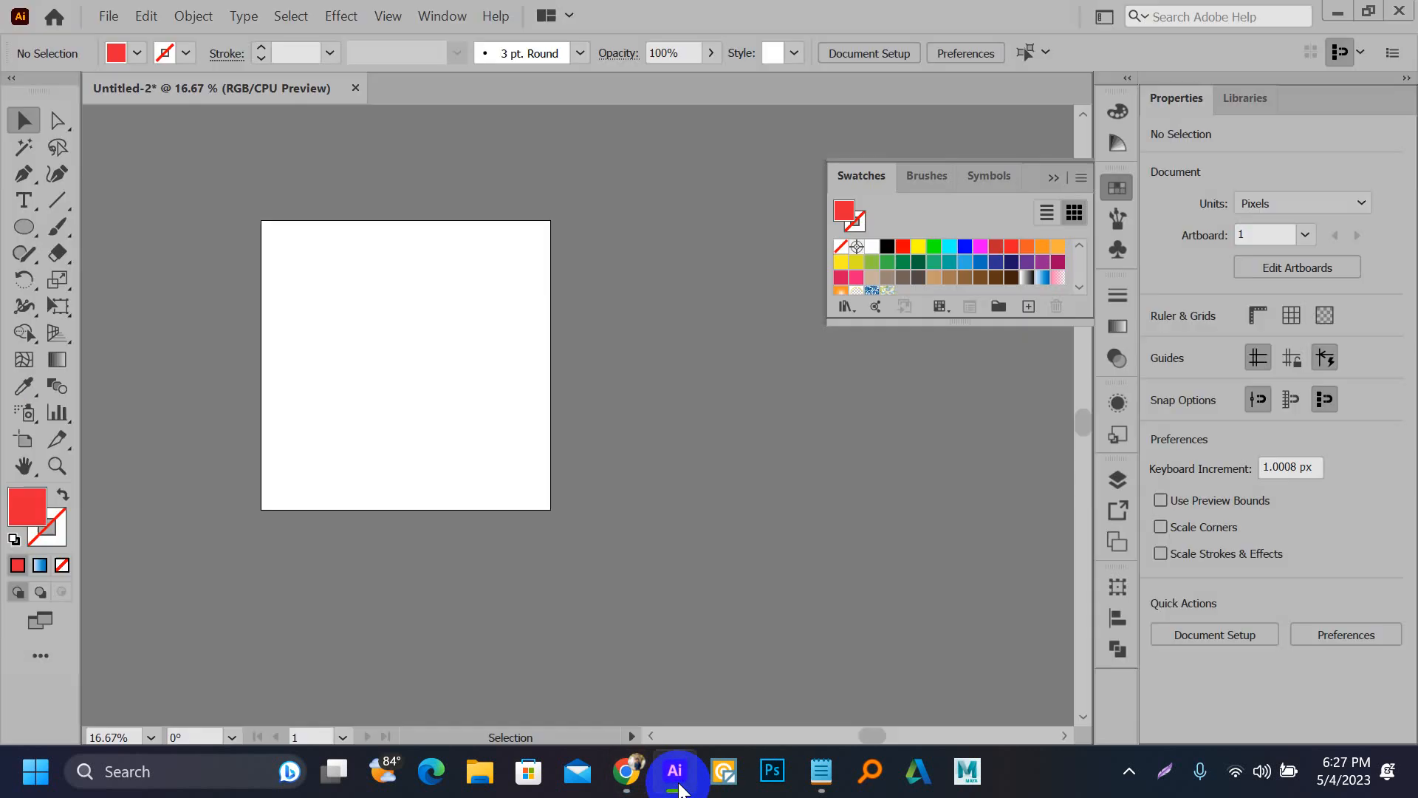
left_click(820, 773)
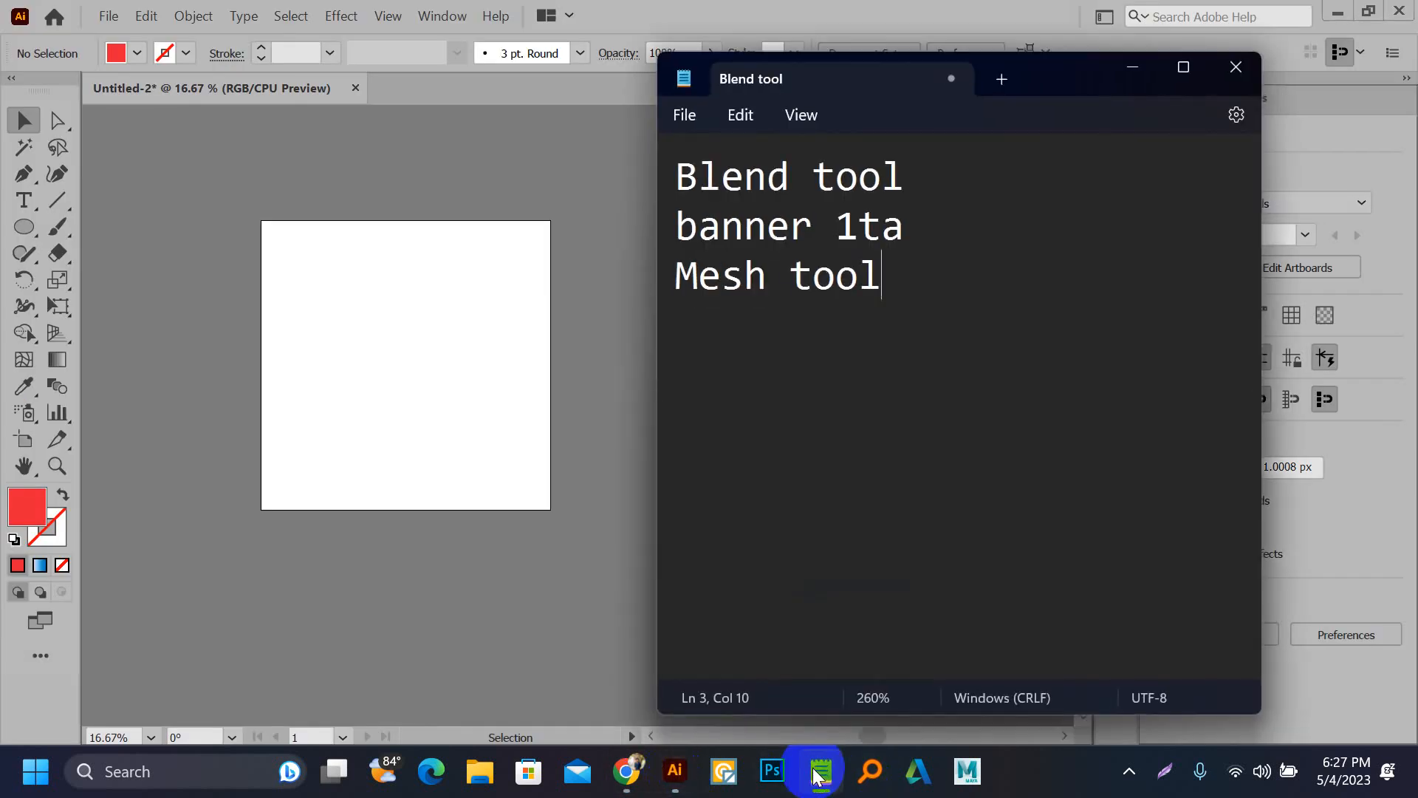
left_click(819, 771)
Step: Draw a red circle about 140 px wide near the artboard's upper left and place a copy about 78 px wide on its right
scroll(273, 232, "up", 3)
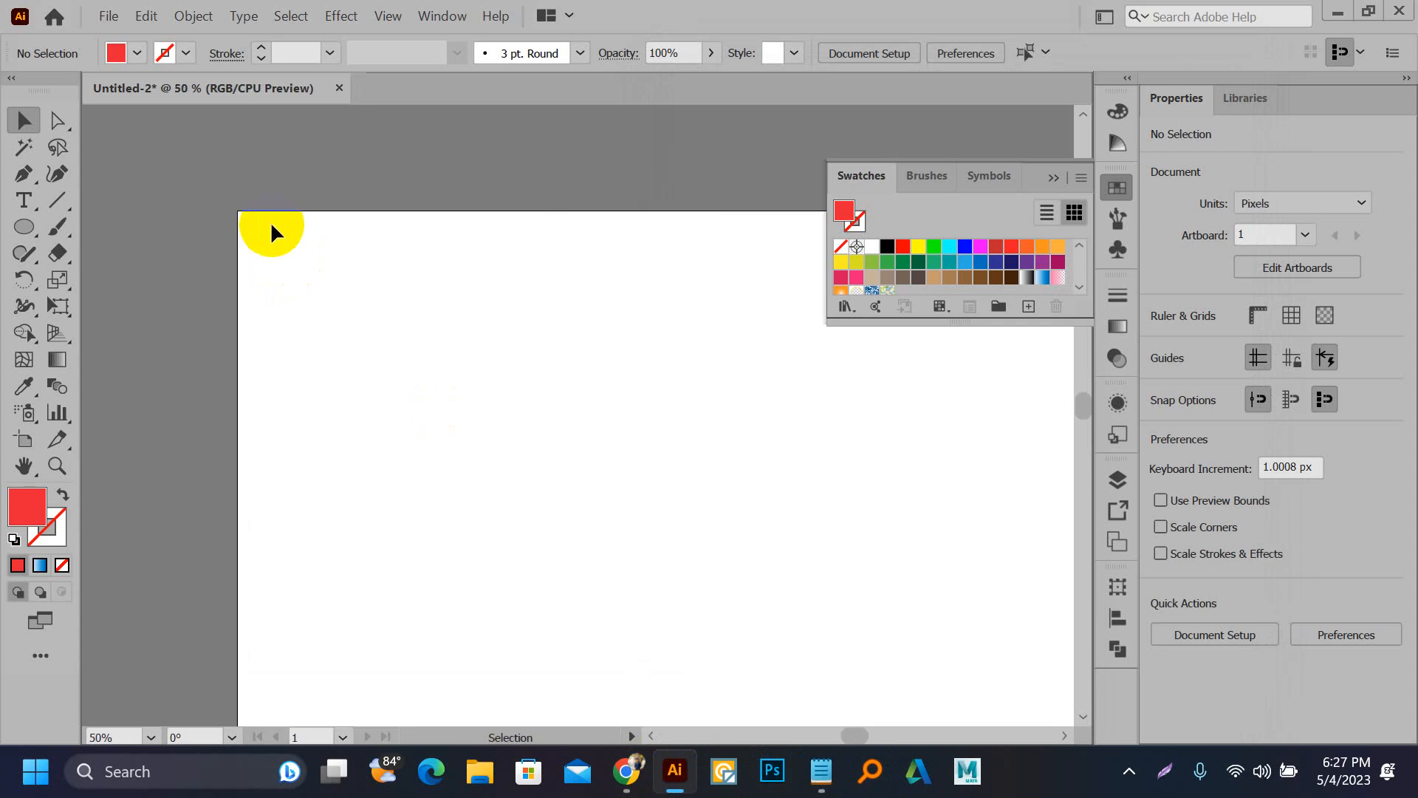
scroll(273, 232, "down", 1)
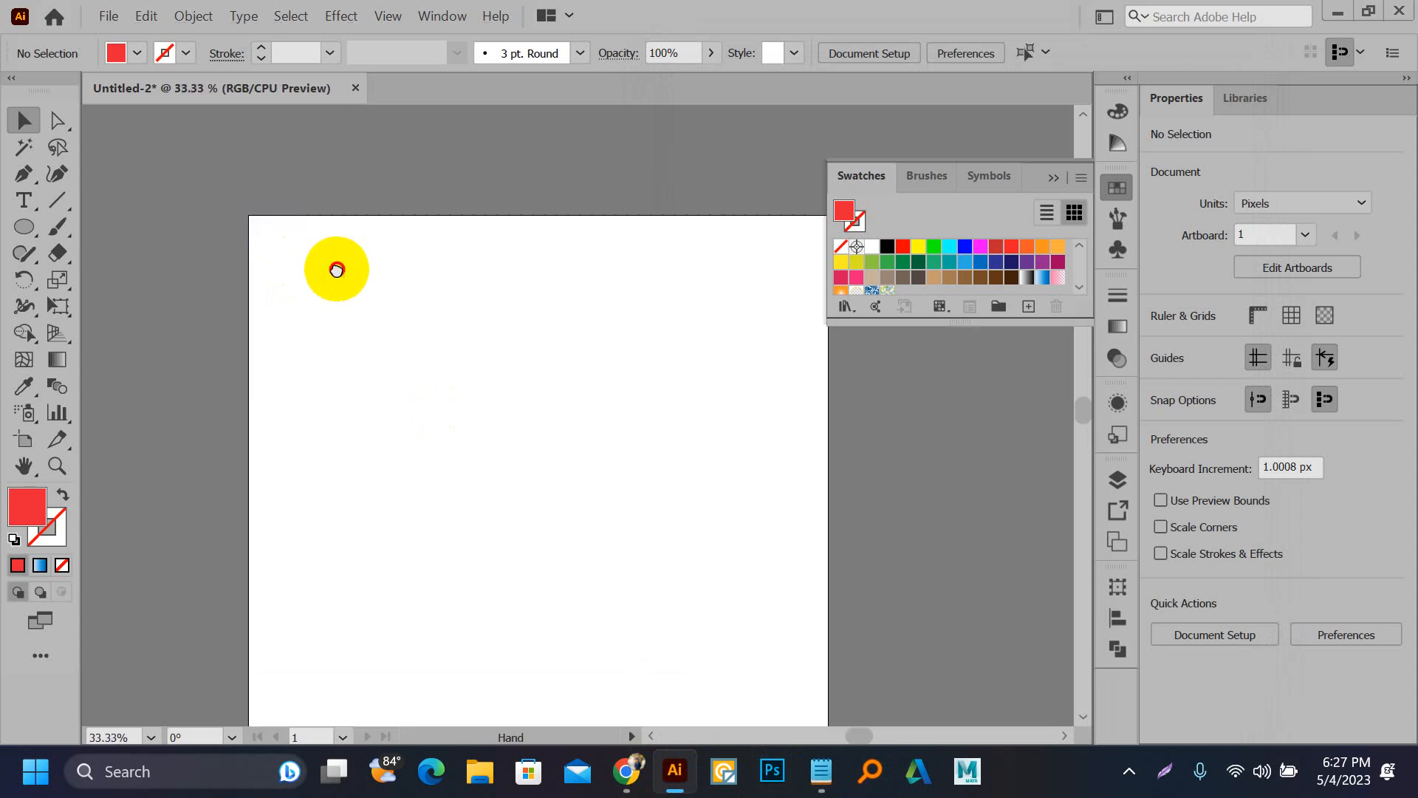
key("l")
left_click_drag(290, 239, 365, 313)
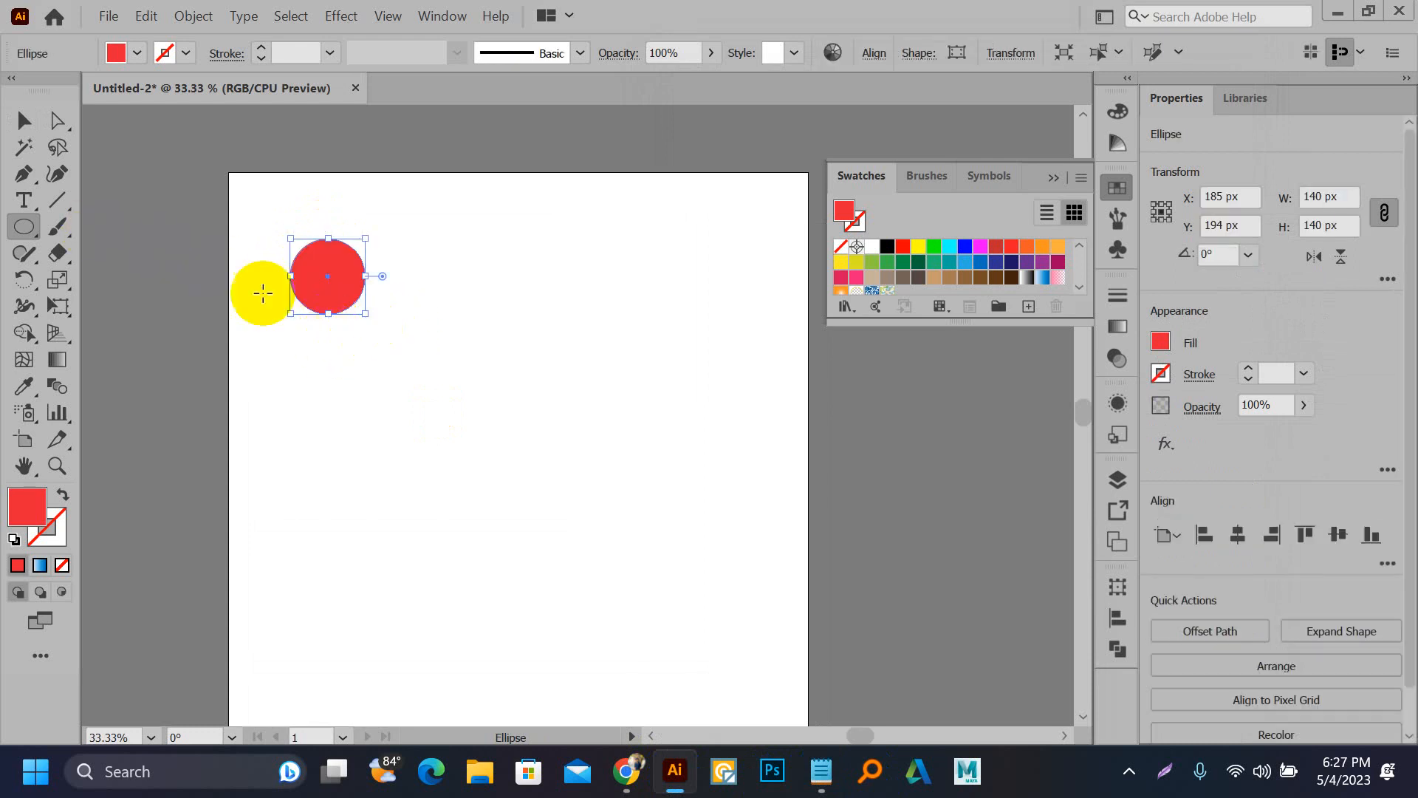
left_click(22, 123)
left_click_drag(313, 276, 689, 296)
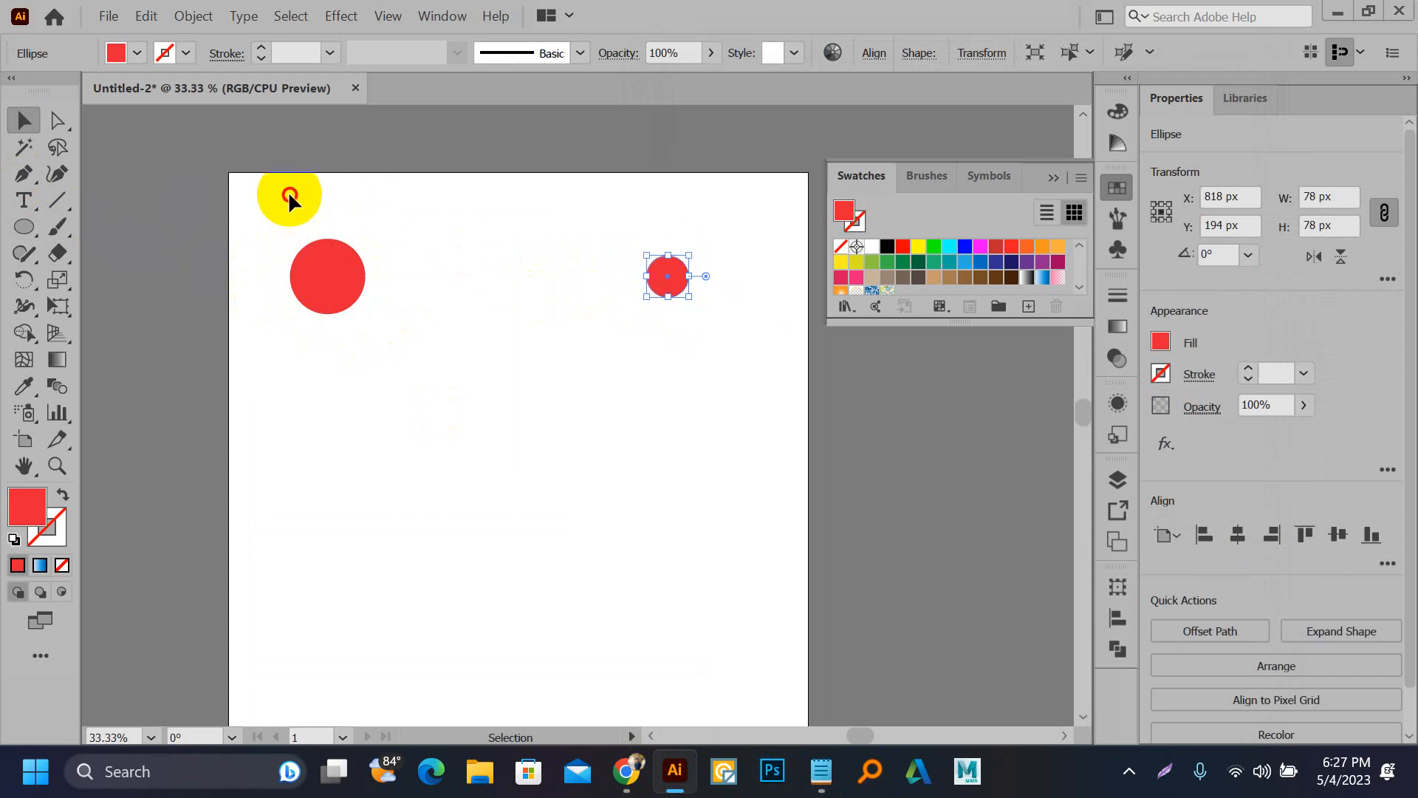
Step: Blend the large red circle into the small one with the Blend tool
left_click_drag(288, 191, 716, 377)
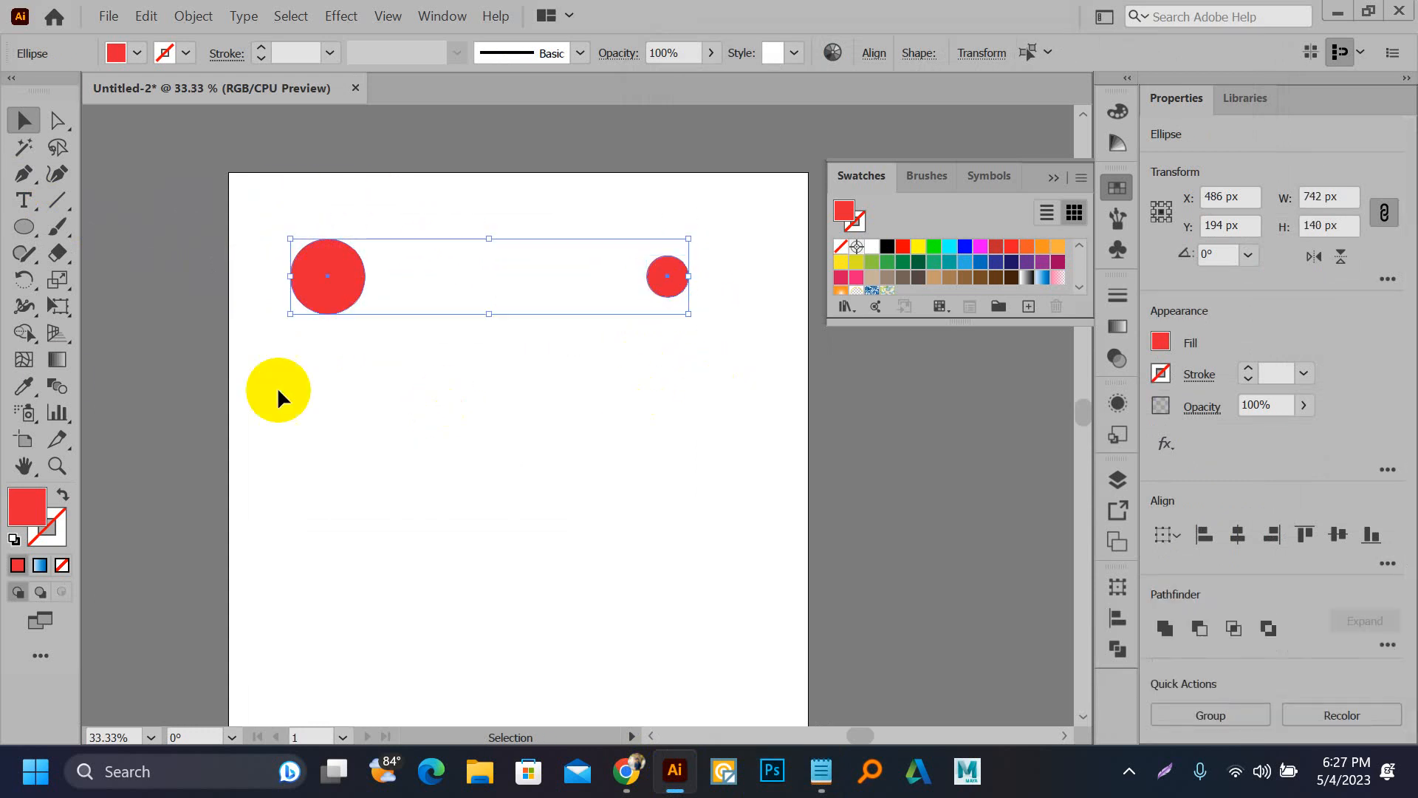
left_click(59, 380)
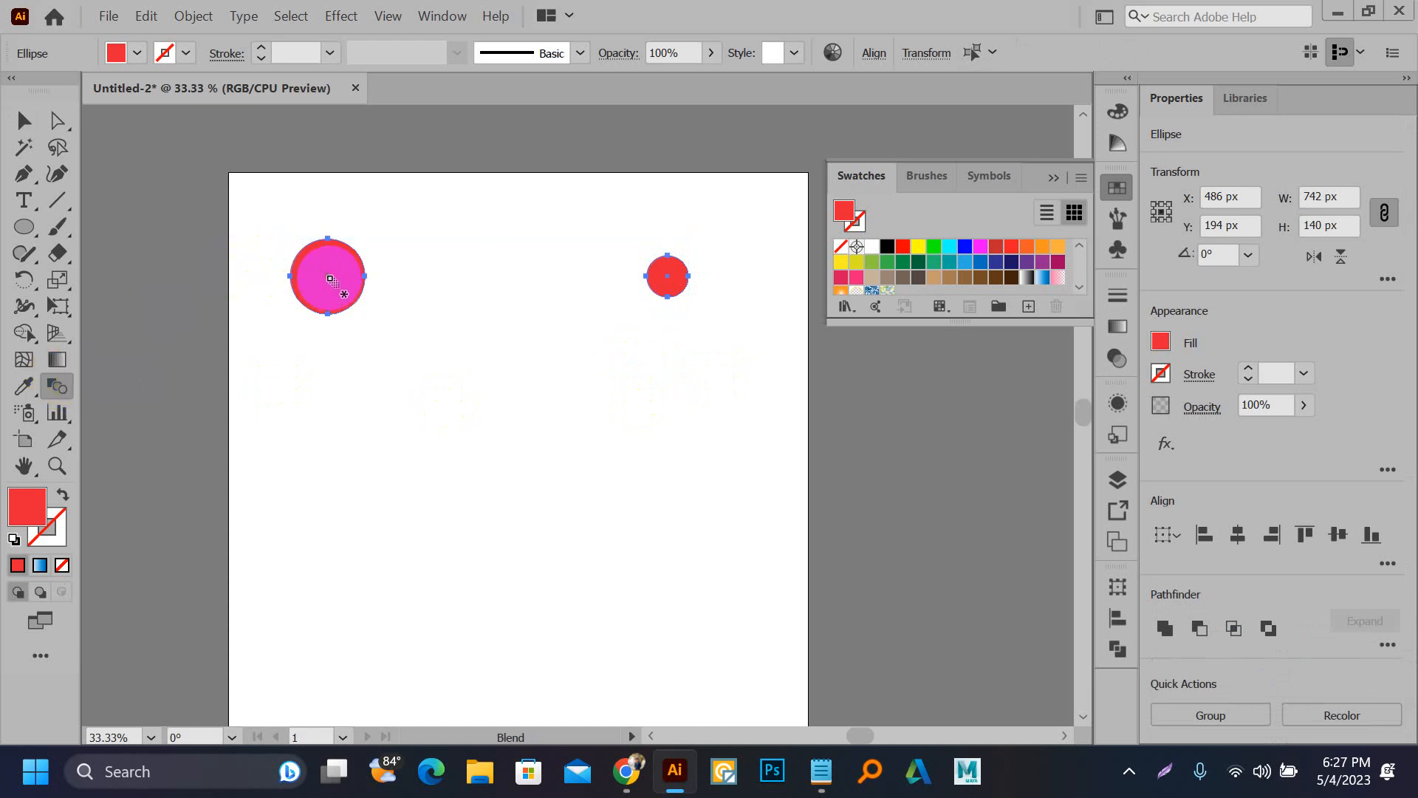
left_click(330, 279)
left_click(667, 275)
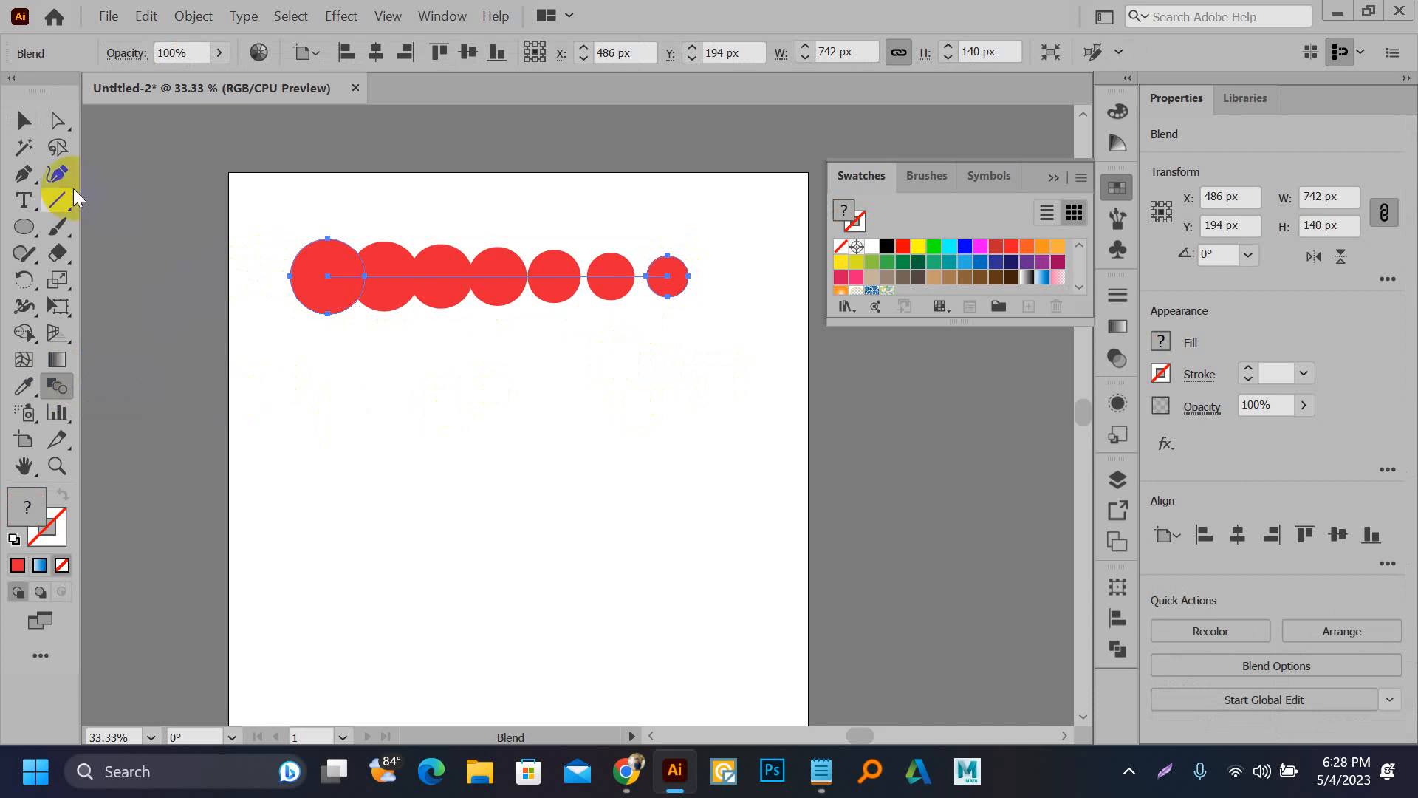
Step: Draw a red rectangle about 167 px wide below the blended circles and place a copy about 93 by 98 px beneath it
left_click(26, 238)
left_click(122, 224)
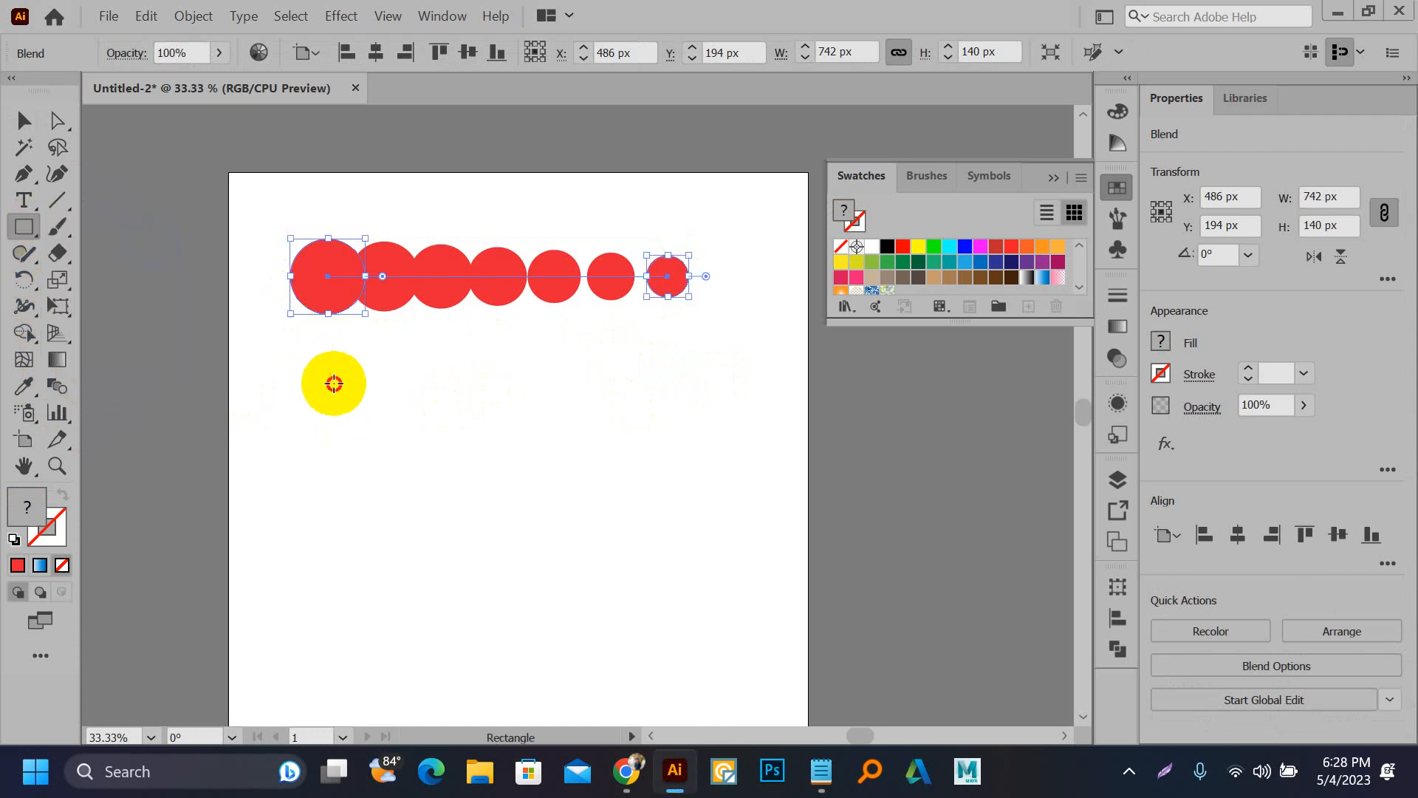
left_click_drag(334, 384, 367, 341)
key("v")
key("space")
left_click_drag(358, 292, 377, 552)
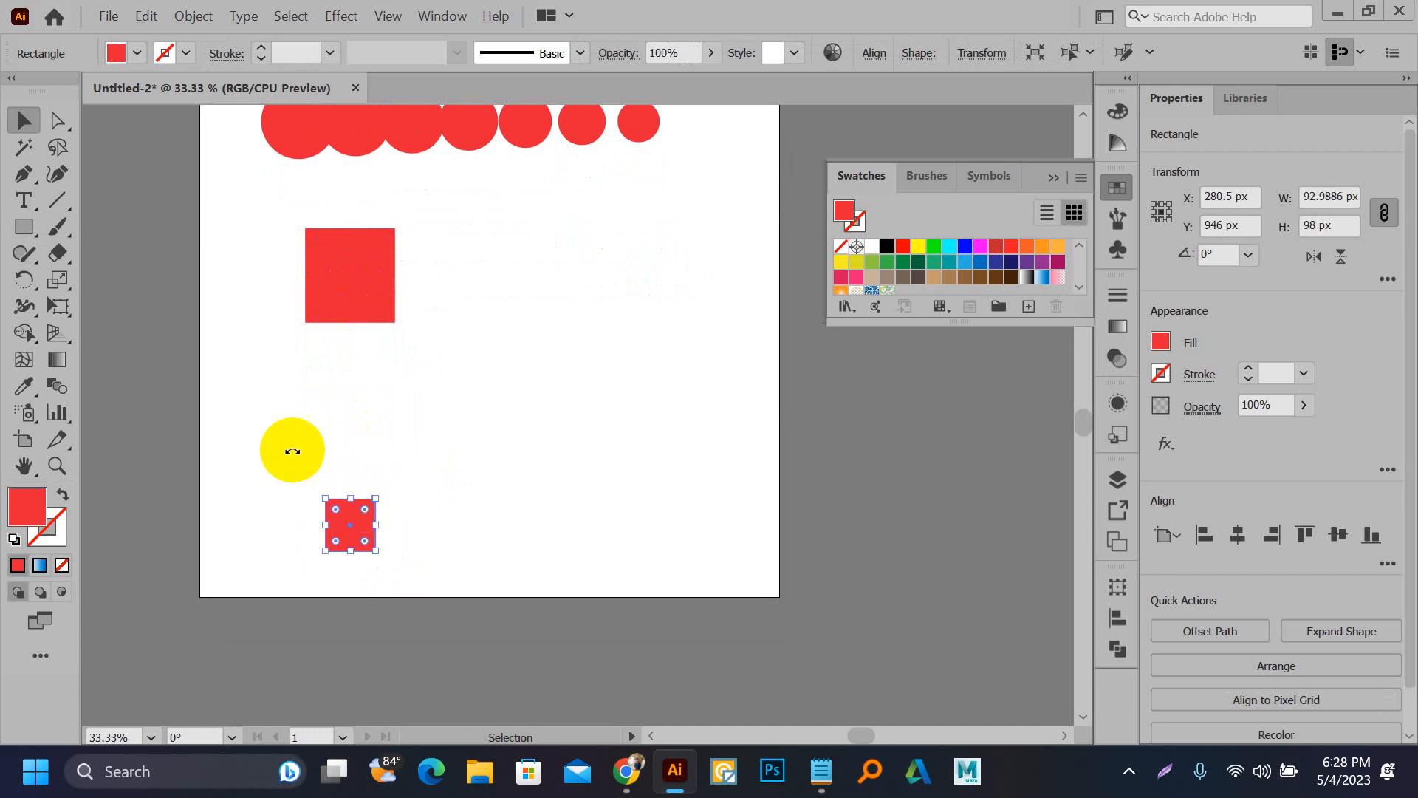
Step: Blend the small lower rectangle into the large upper one with the Blend tool
left_click(57, 386)
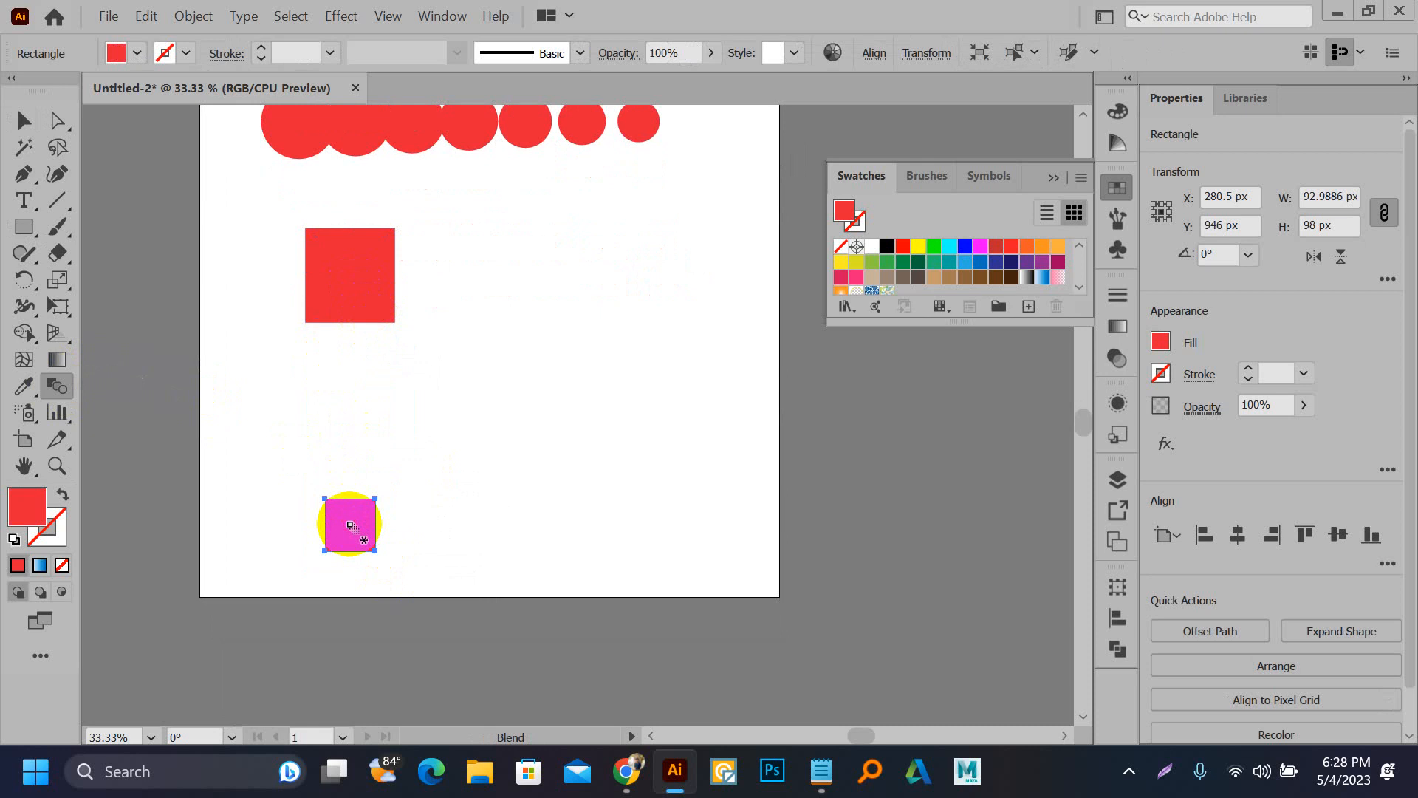
left_click(350, 525)
left_click(351, 279)
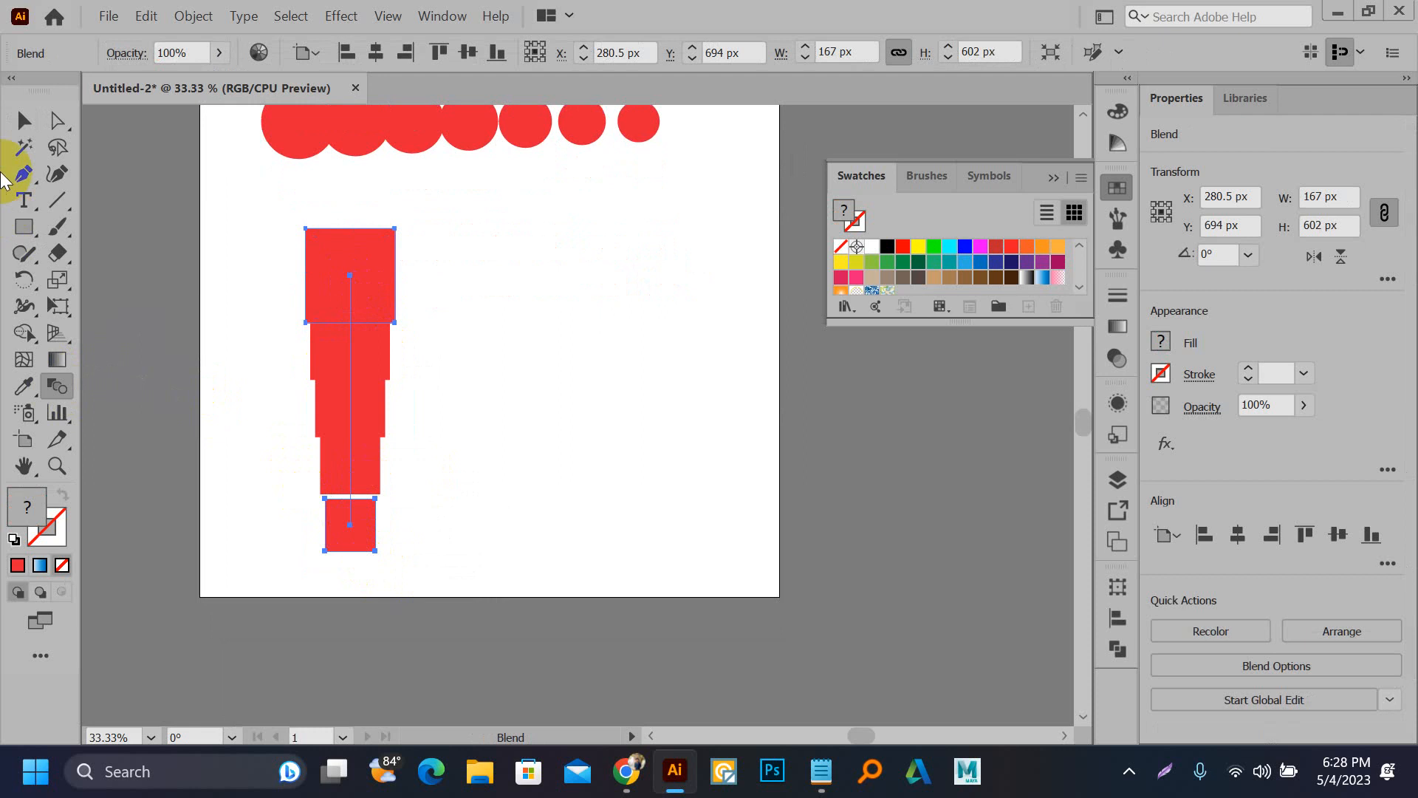
Step: Delete the blended circles and the blended rectangles from the artboard
left_click(25, 120)
scroll(302, 357, "down", 2)
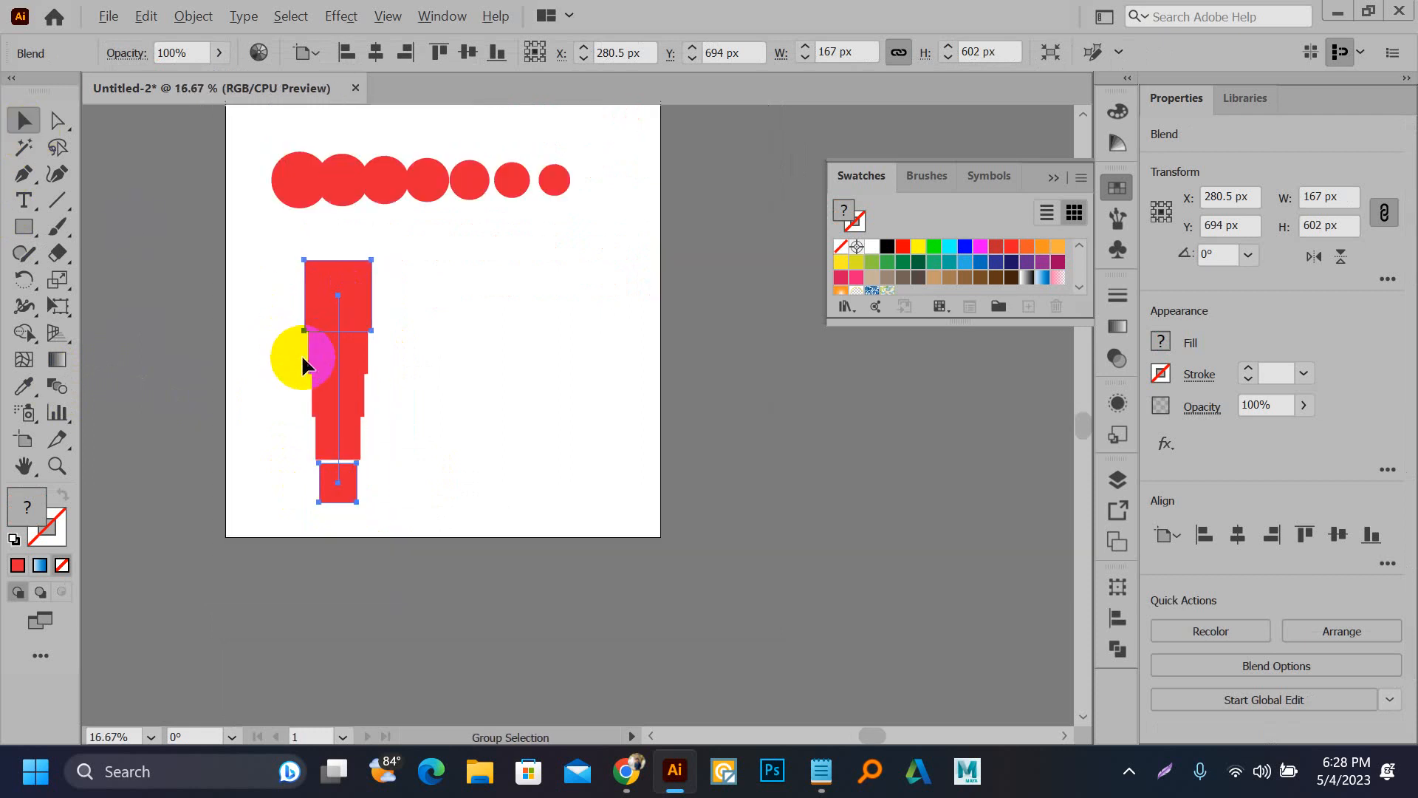
left_click_drag(256, 282, 260, 312)
left_click_drag(262, 222, 499, 480)
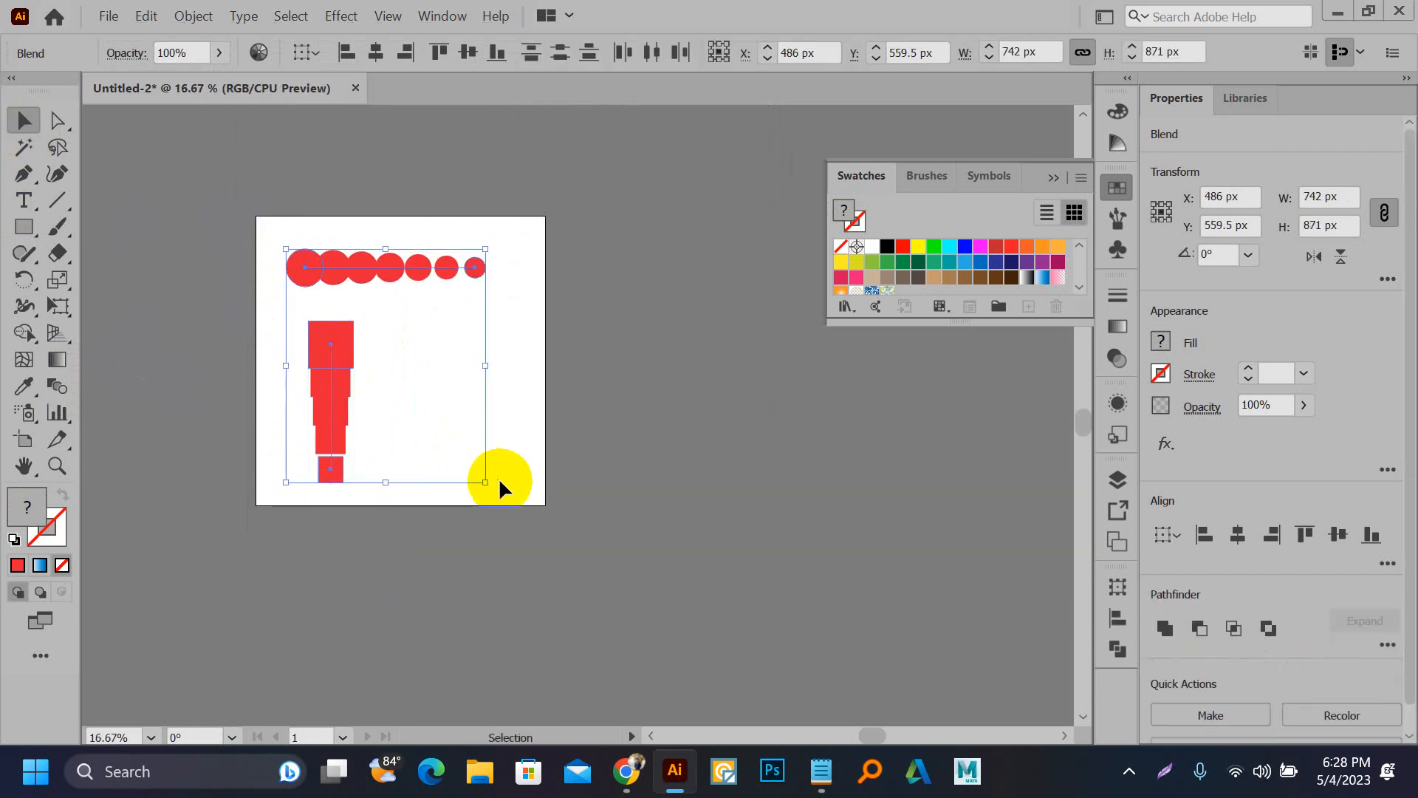
key("Delete")
scroll(370, 358, "up", 1)
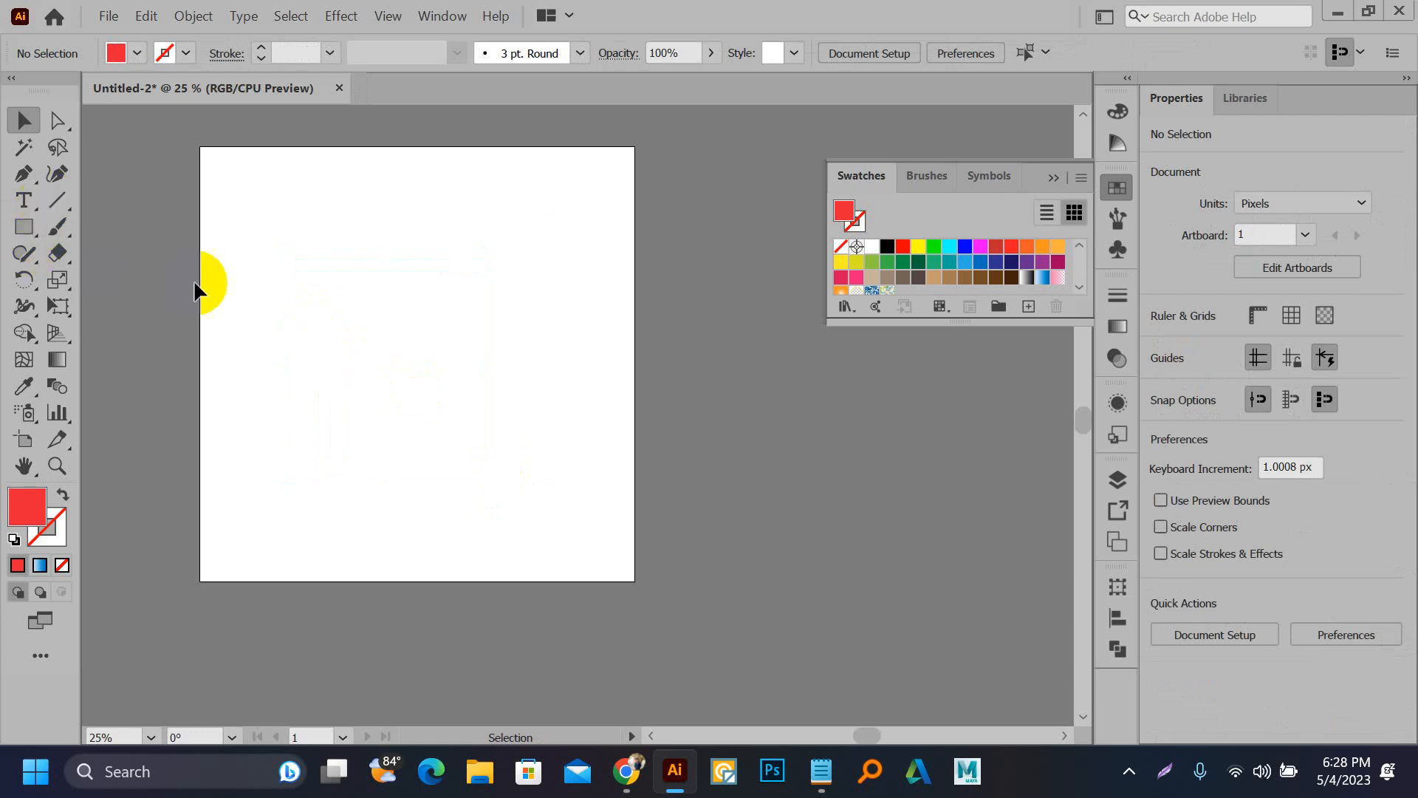
Step: Draw a horizontal line about 857 px long near the artboard's upper edge with the Pen tool, using a red stroke and no fill
left_click(24, 172)
left_click(253, 217)
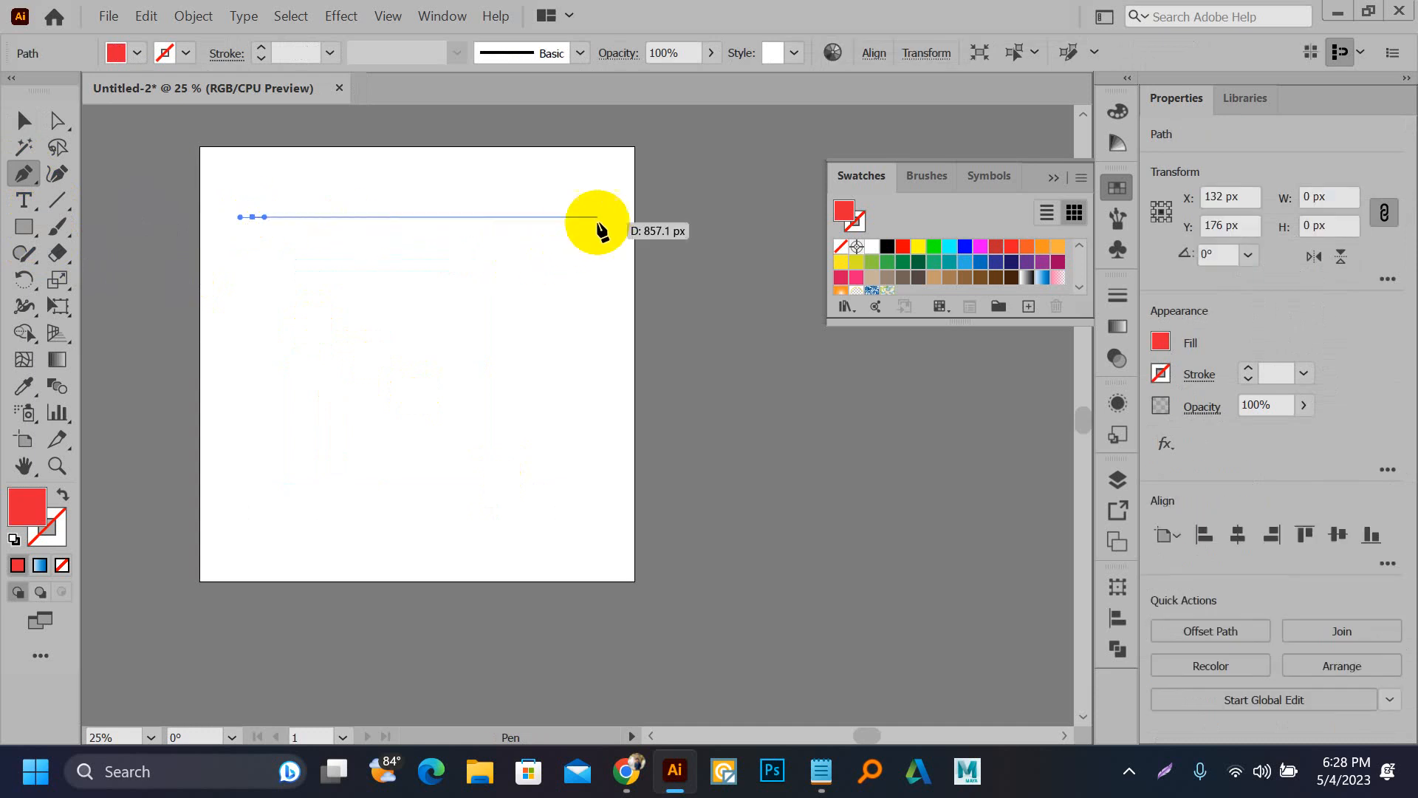
left_click(597, 217)
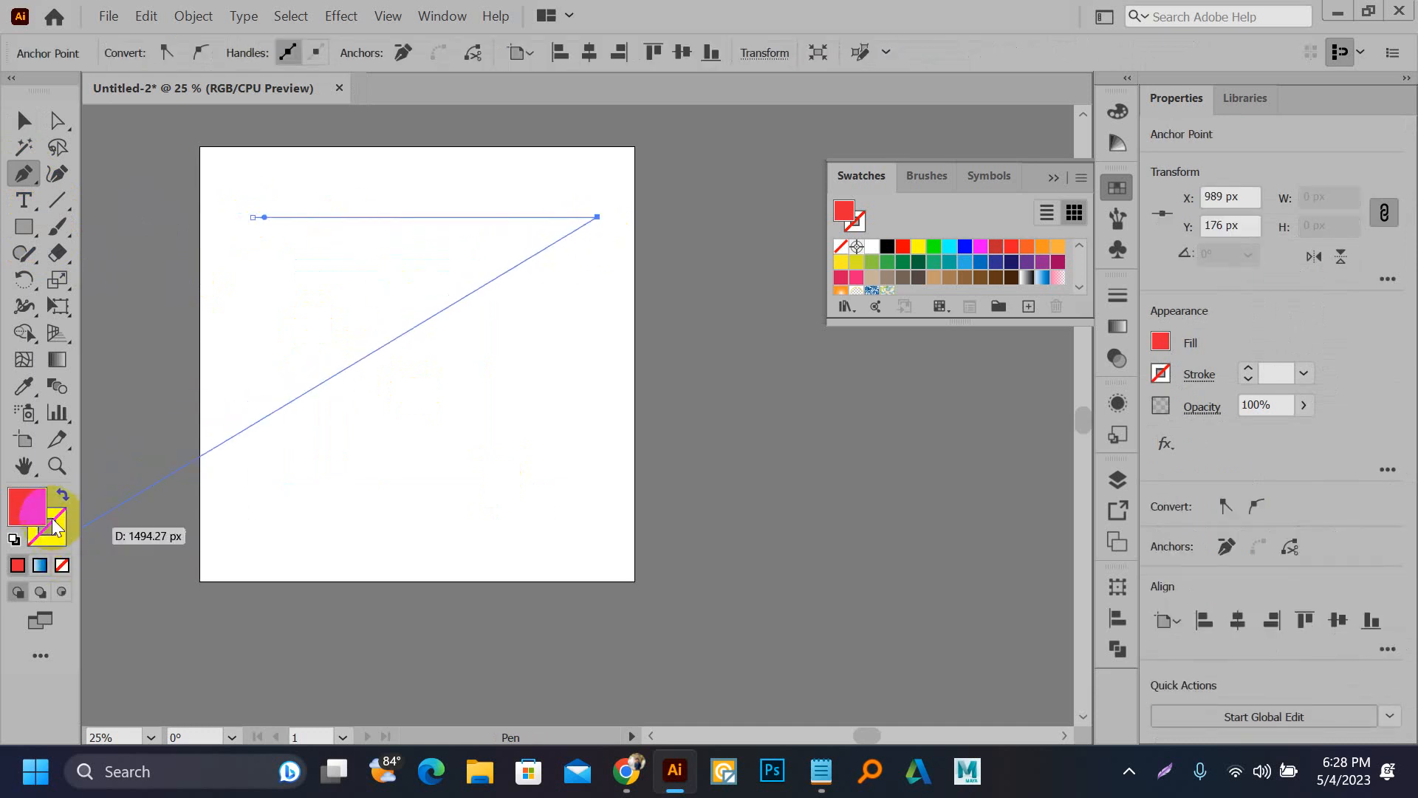
left_click(18, 565)
left_click(18, 565)
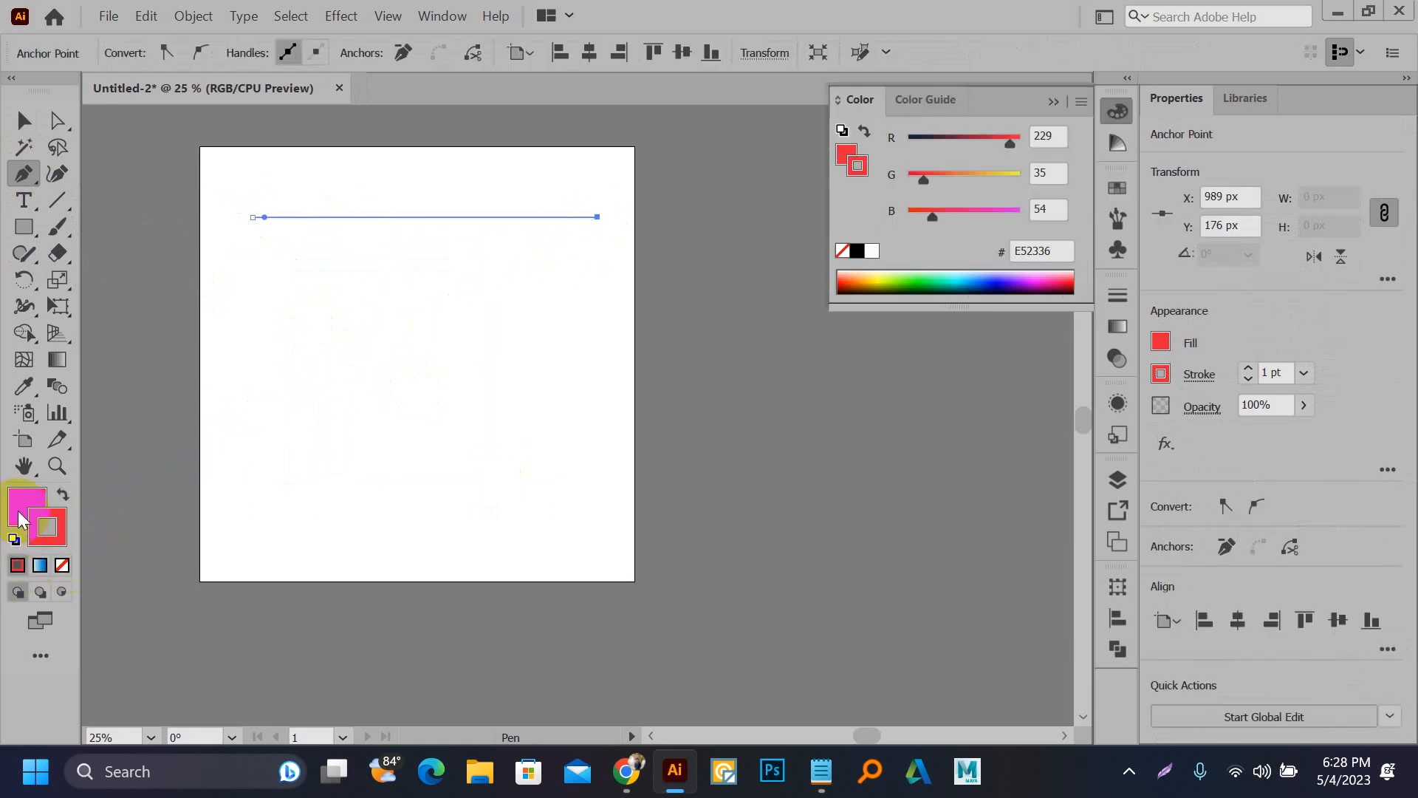
left_click(21, 508)
left_click(62, 565)
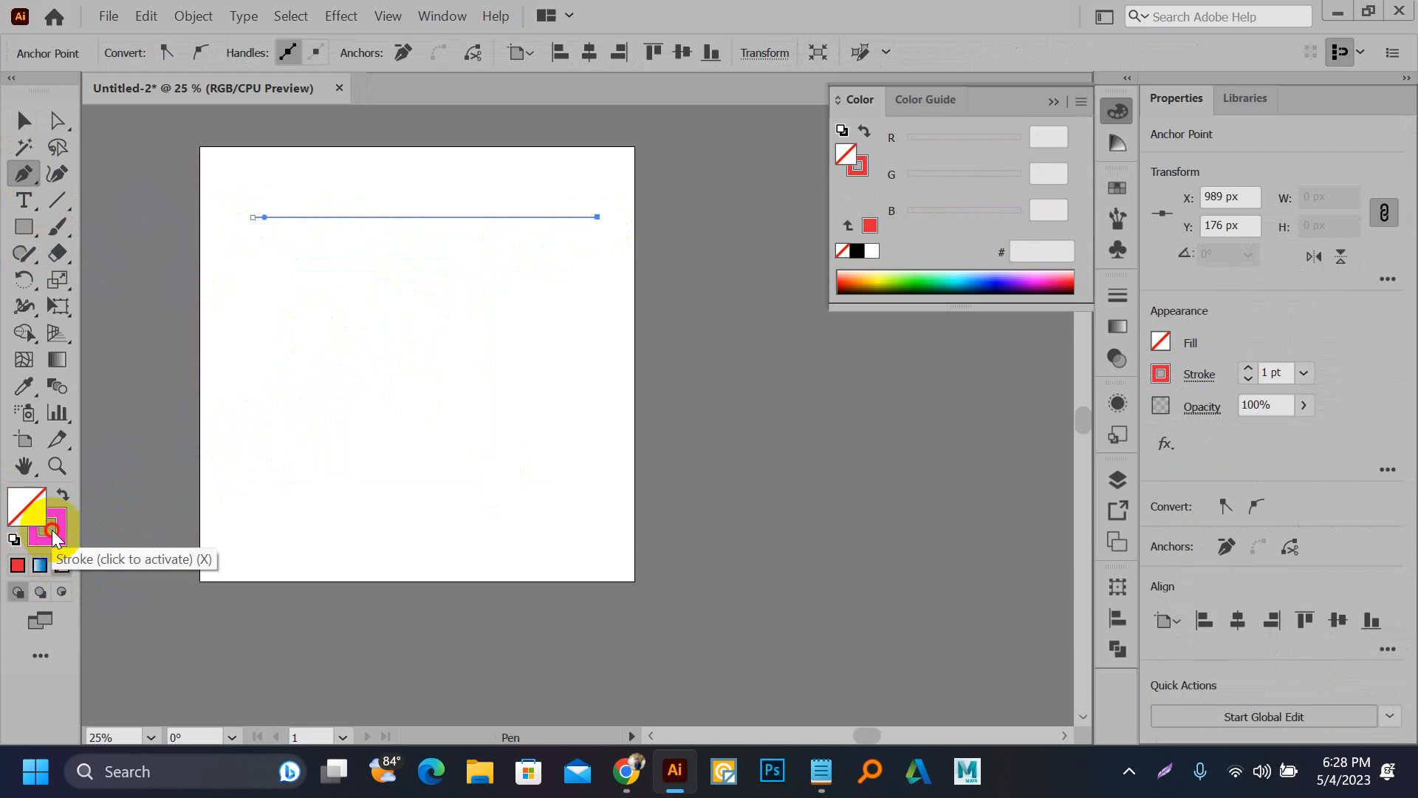
Step: Delete the line drawn with the Pen tool
key("v")
left_click(237, 175)
scroll(237, 175, "up", 2)
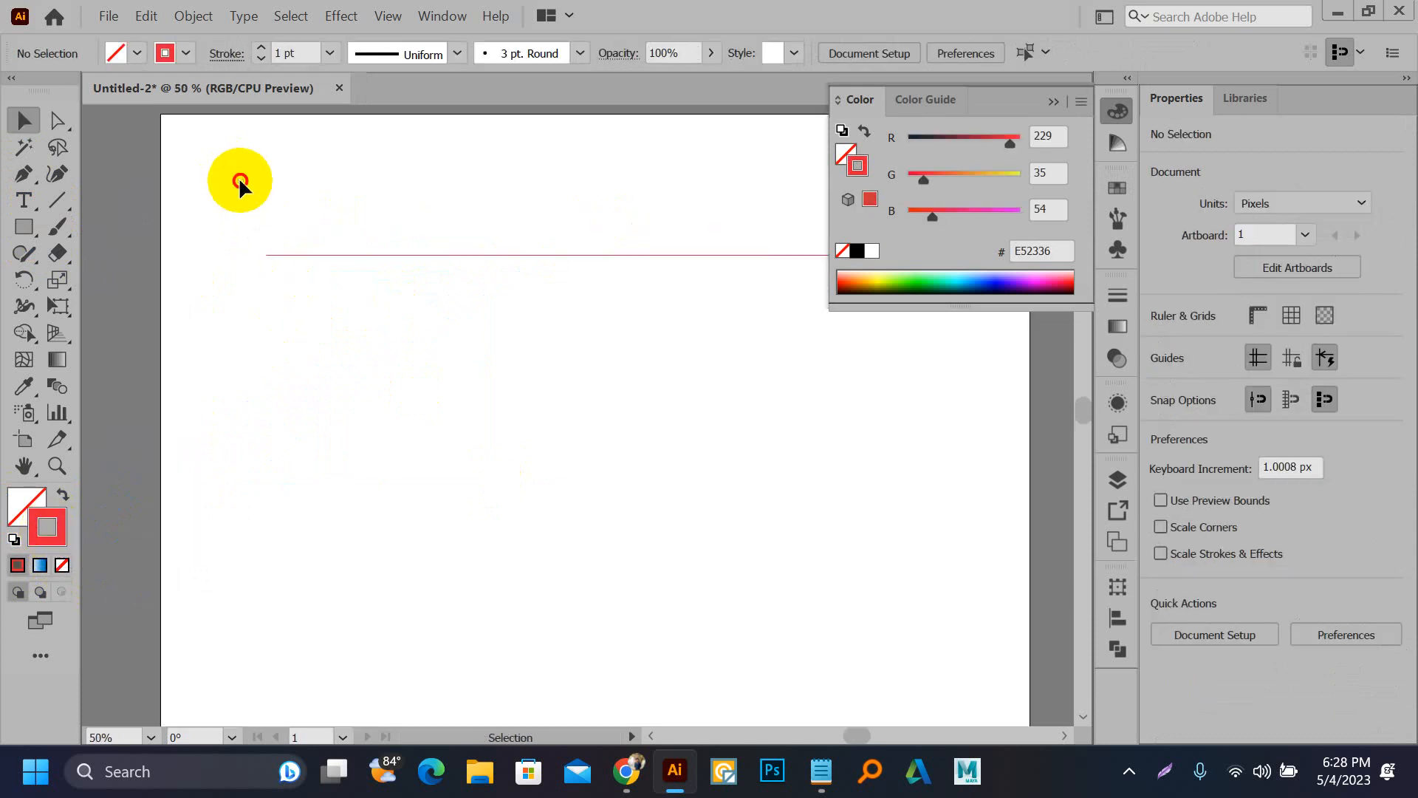
left_click_drag(274, 195, 358, 334)
key("Delete")
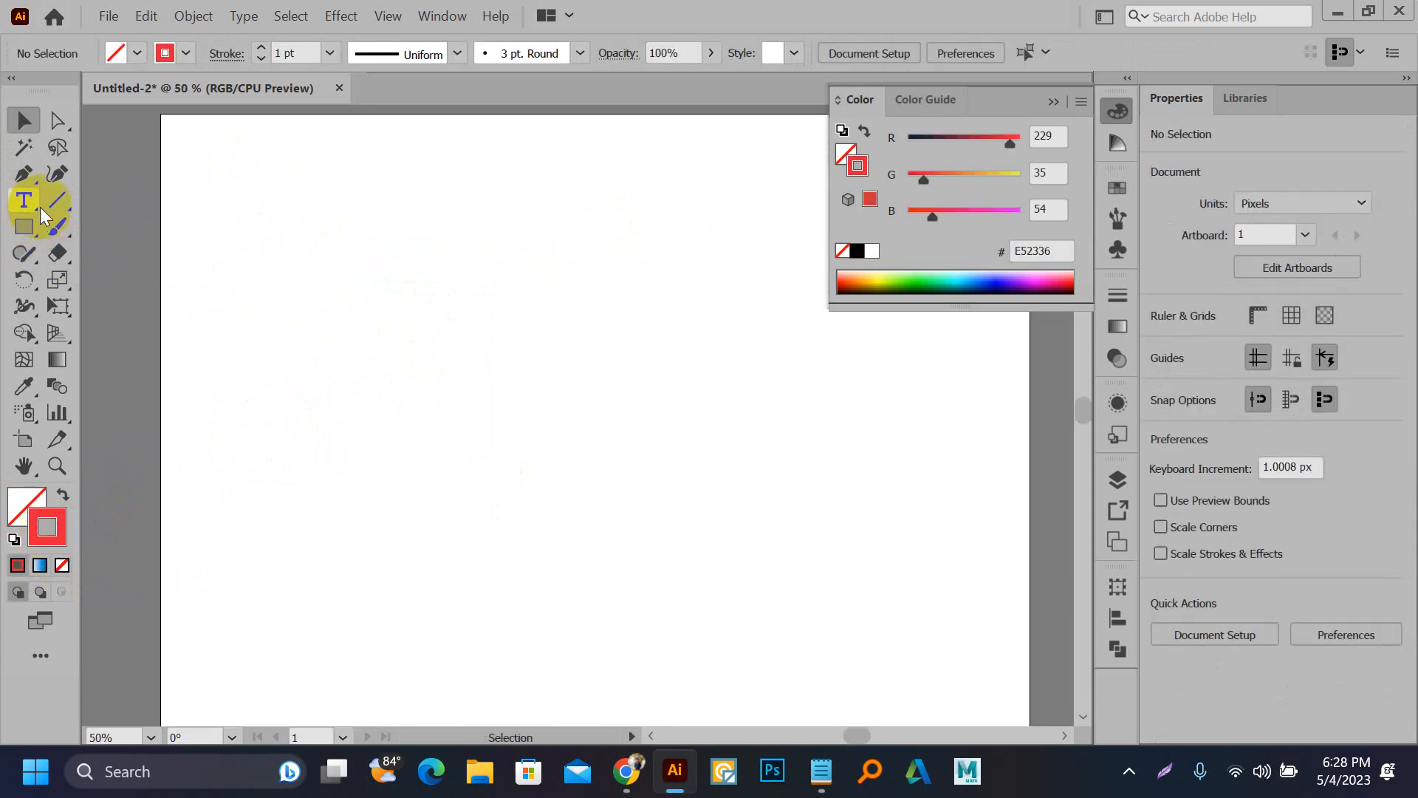
Step: Draw a horizontal red line about 907 px long near the artboard's upper edge with the Line Segment tool
left_click(48, 204)
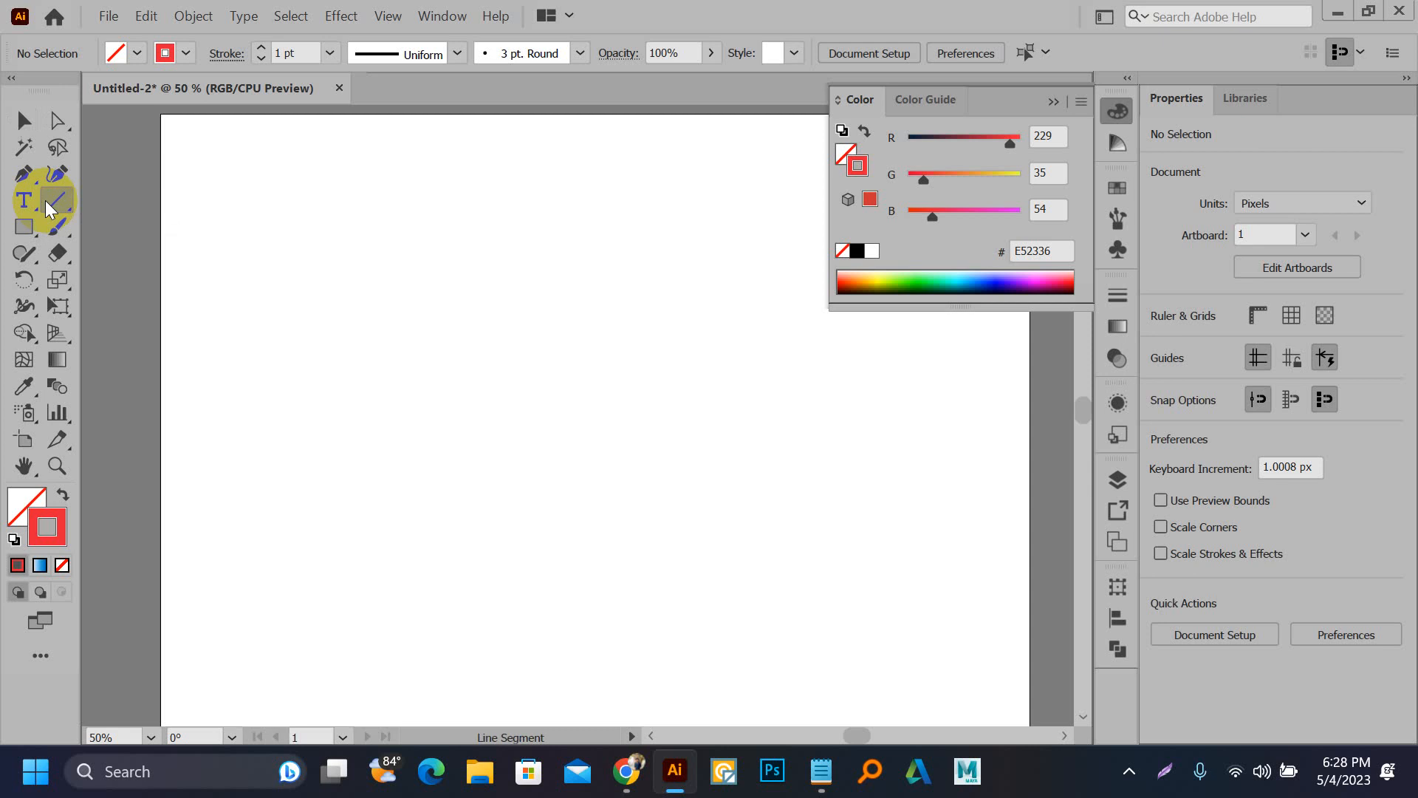
scroll(148, 294, "down", 1)
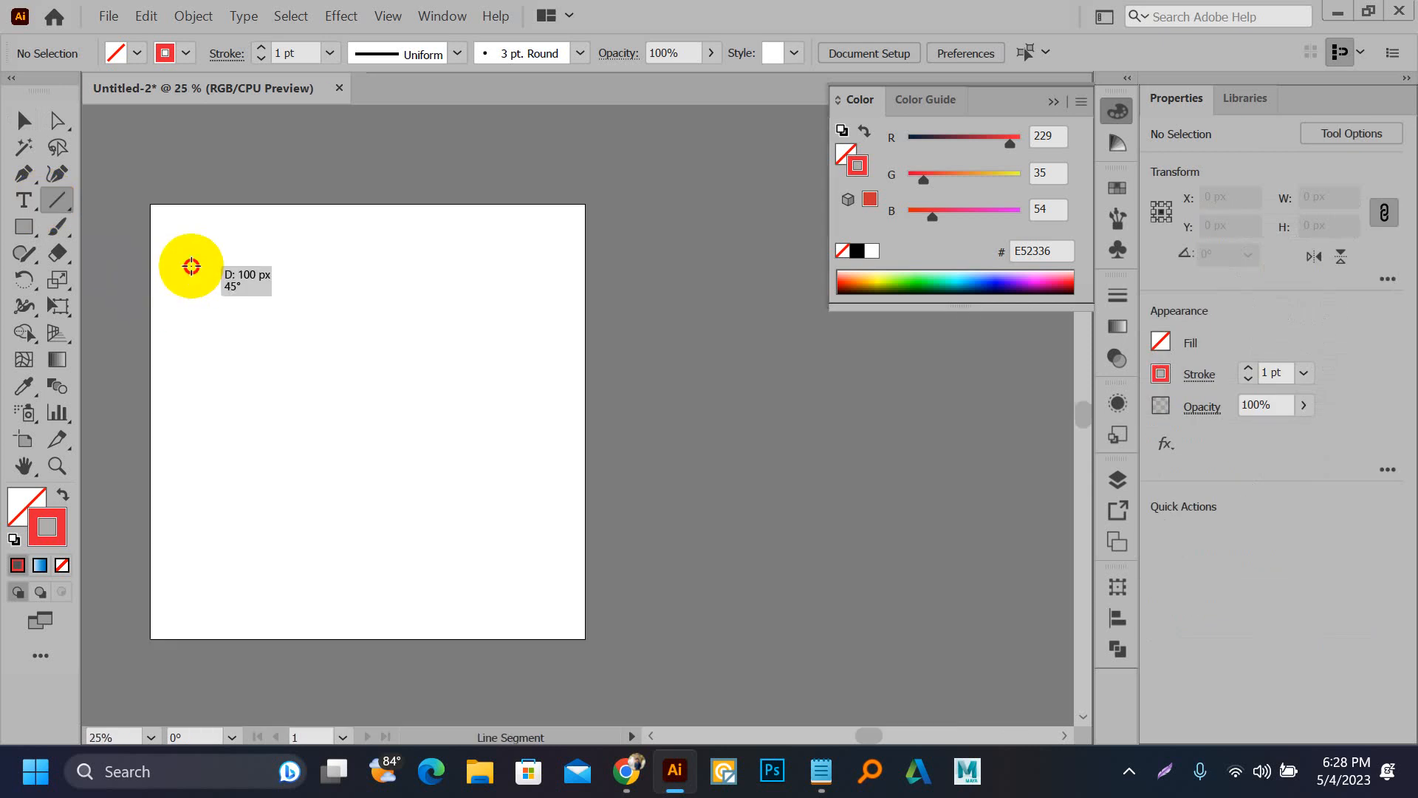
left_click_drag(192, 266, 555, 266)
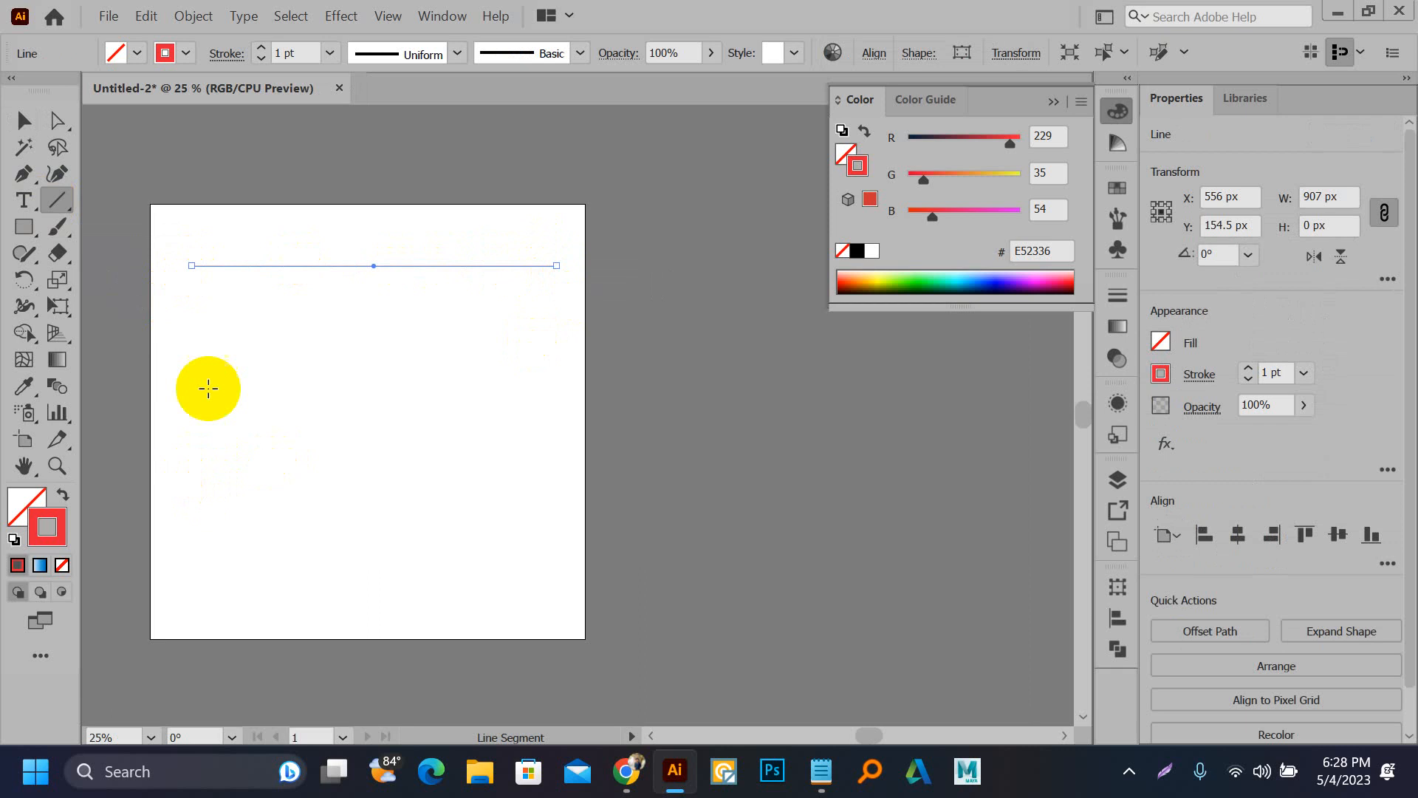
key("ctrl+1")
scroll(325, 399, "down", 1)
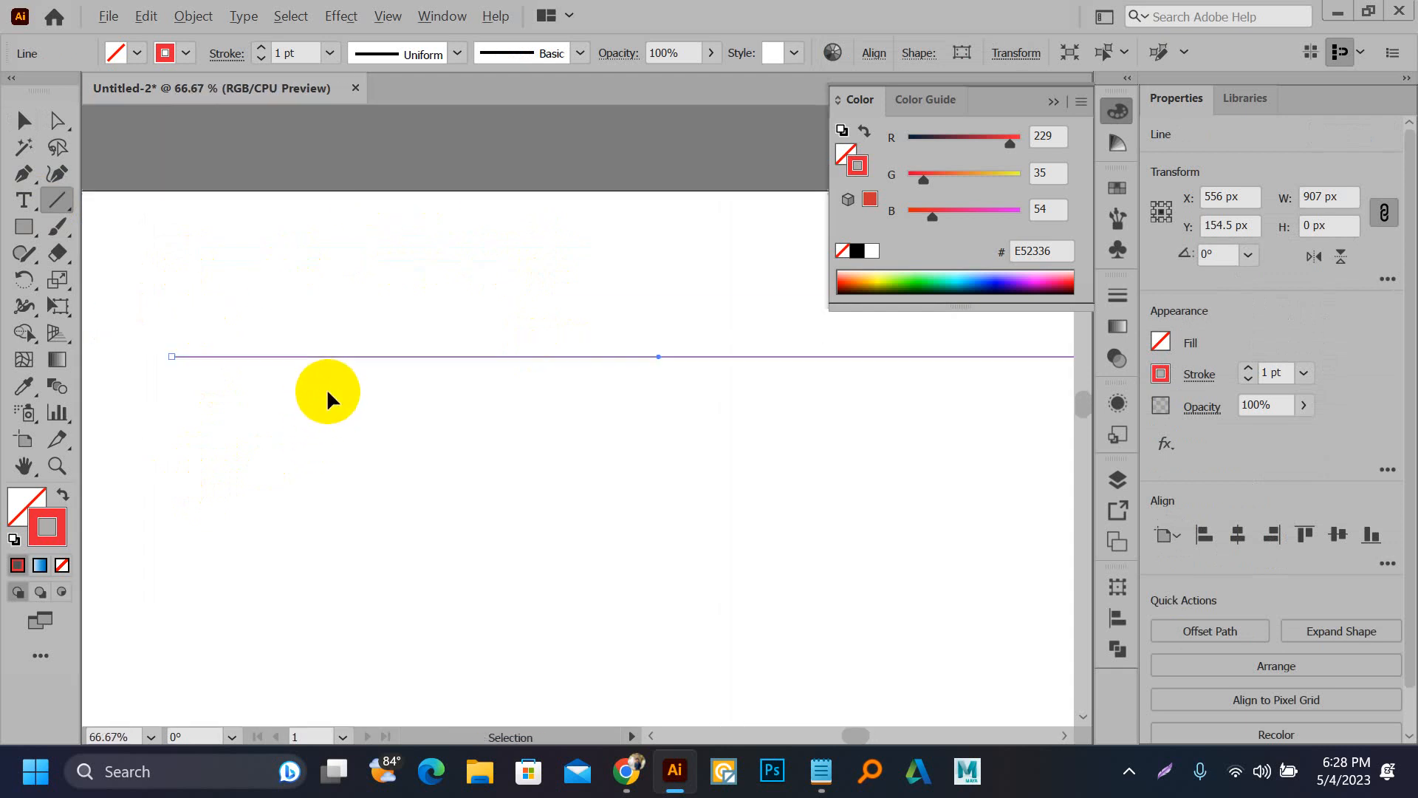
key("v")
left_click(401, 274)
Step: Place a copy of the line near the artboard's lower edge and set the copy's stroke weight to 11 pt
scroll(344, 170, "down", 2)
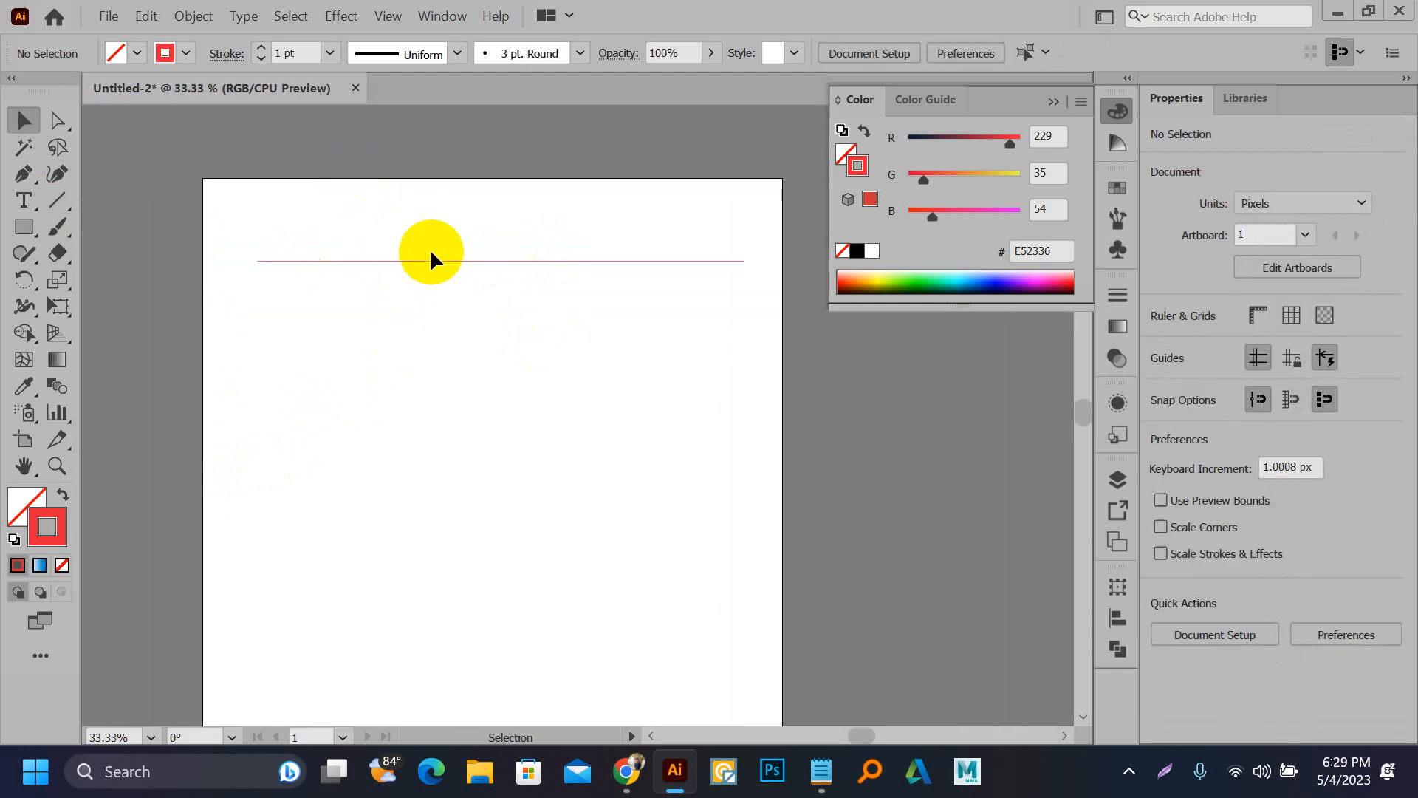
mouse_move(436, 262)
left_mouse_down()
mouse_move(465, 662)
mouse_move(506, 698)
left_mouse_up()
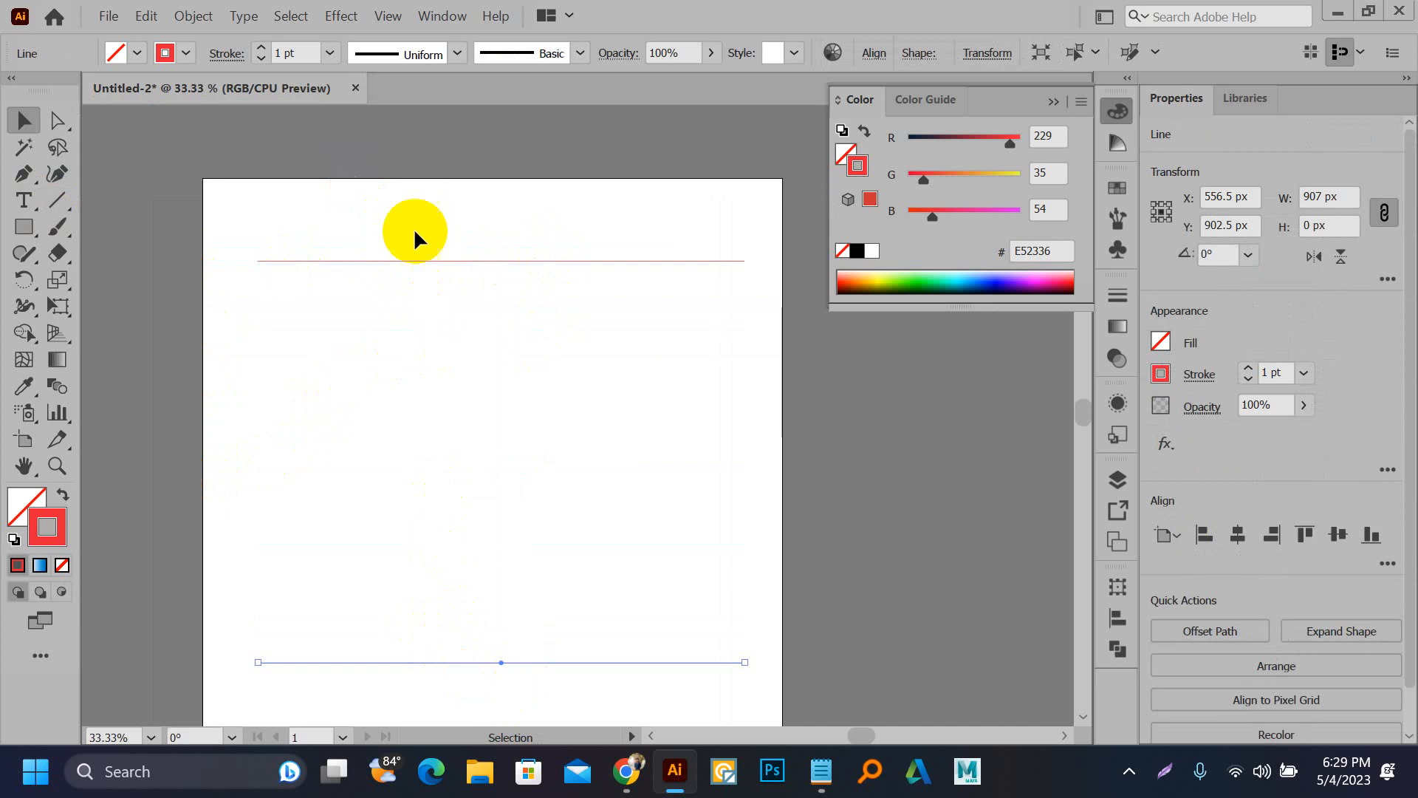
left_click(261, 47)
left_click(261, 47)
left_click(262, 47)
left_click(261, 47)
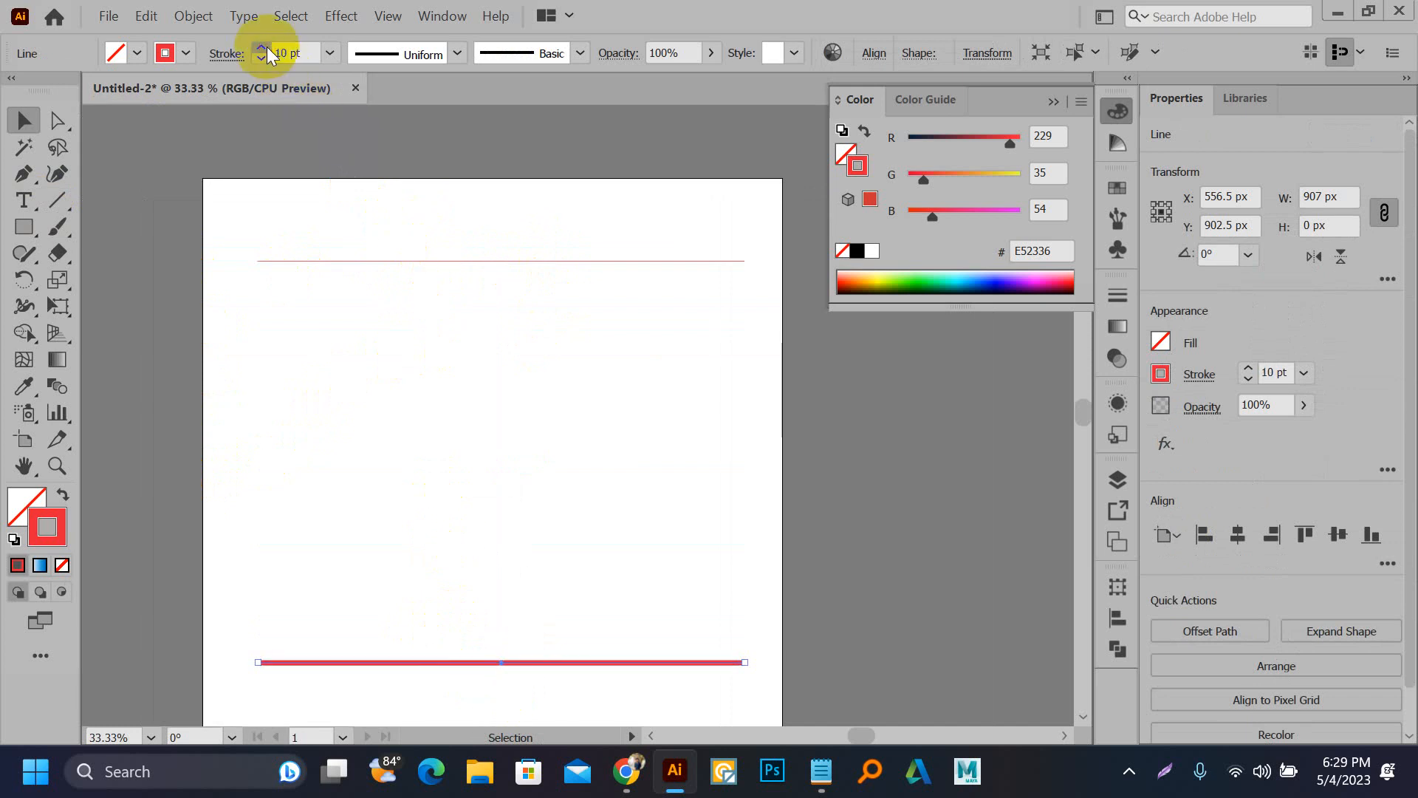
Step: Blend the thick lower line with the thin upper line using the Blend tool, leaving the blend options as they are
left_click_drag(339, 195, 549, 678)
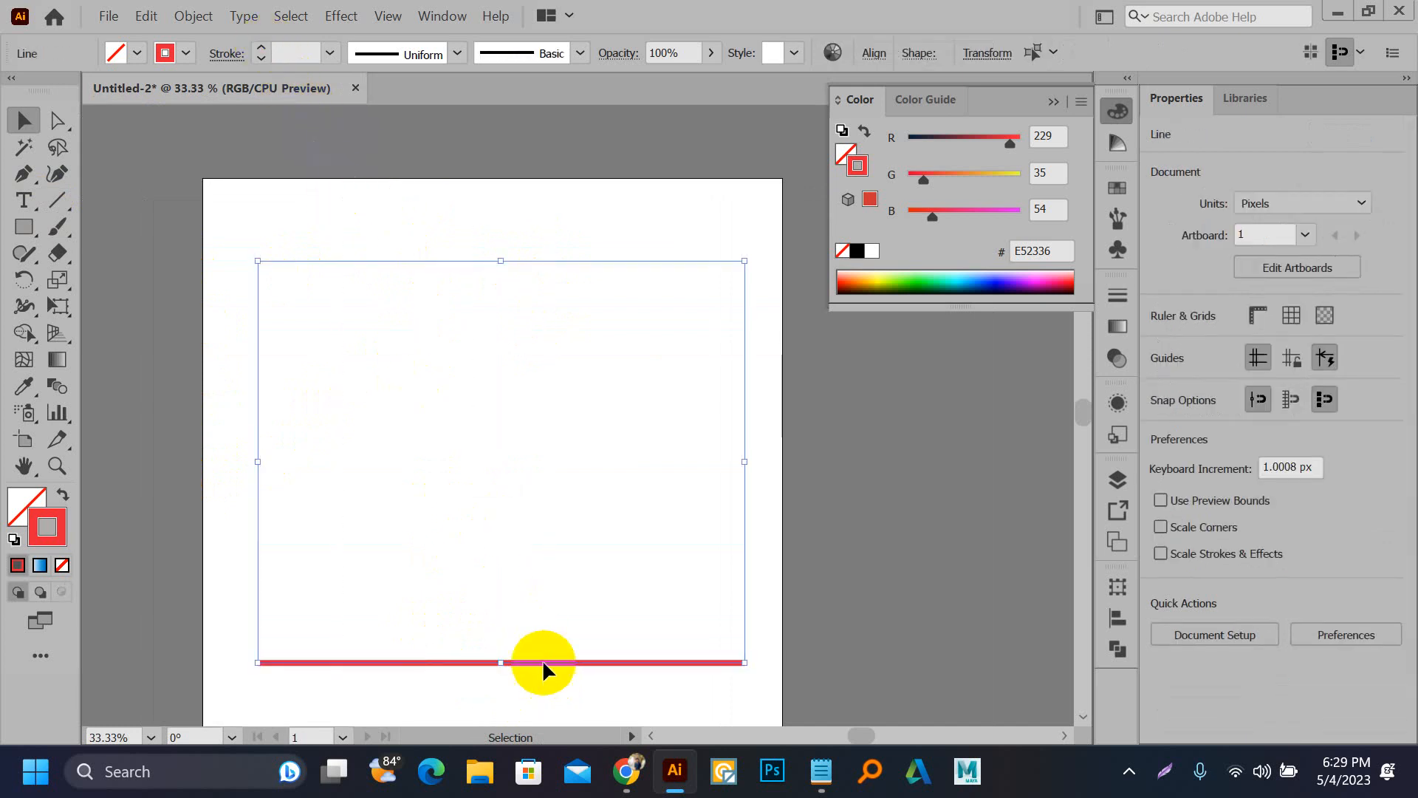
double_click(56, 392)
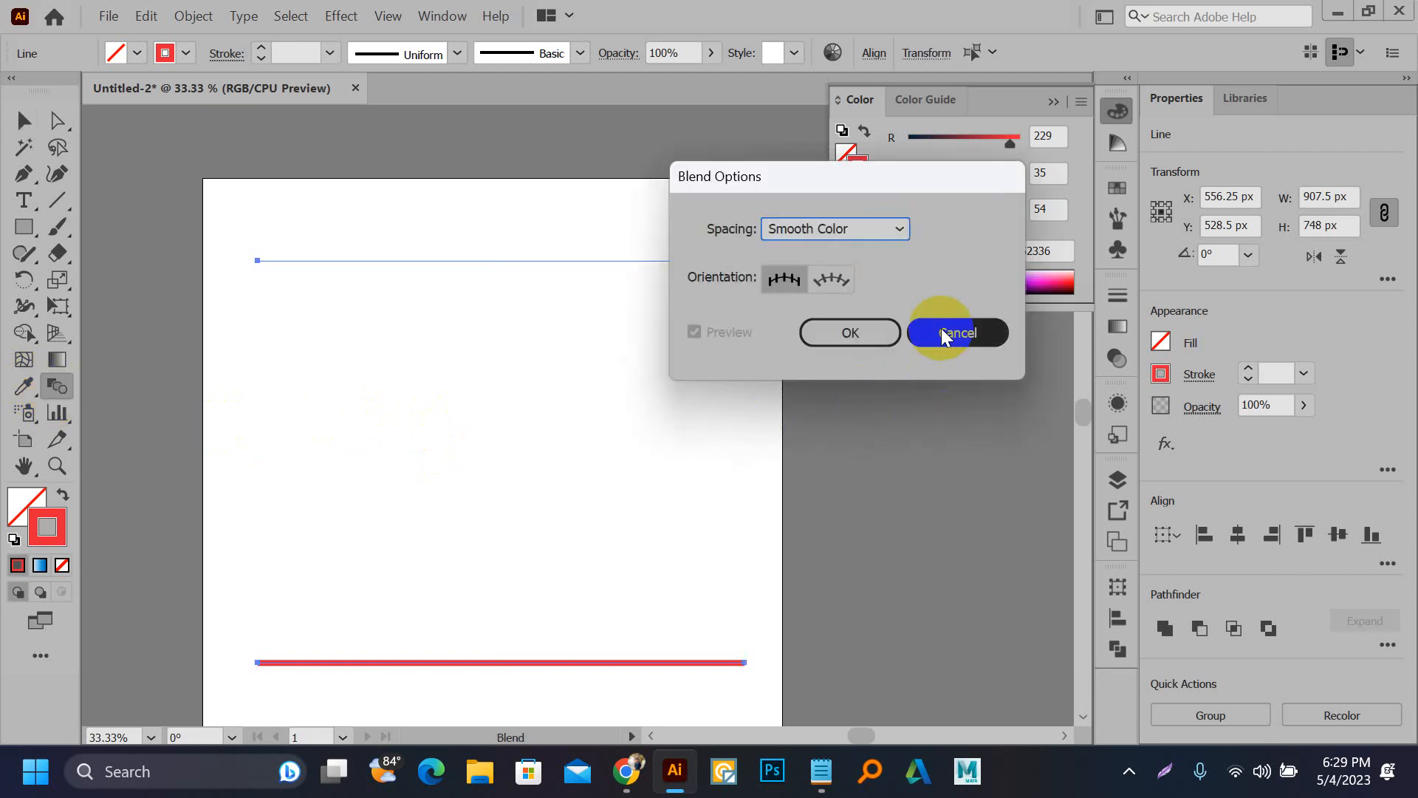
left_click(943, 336)
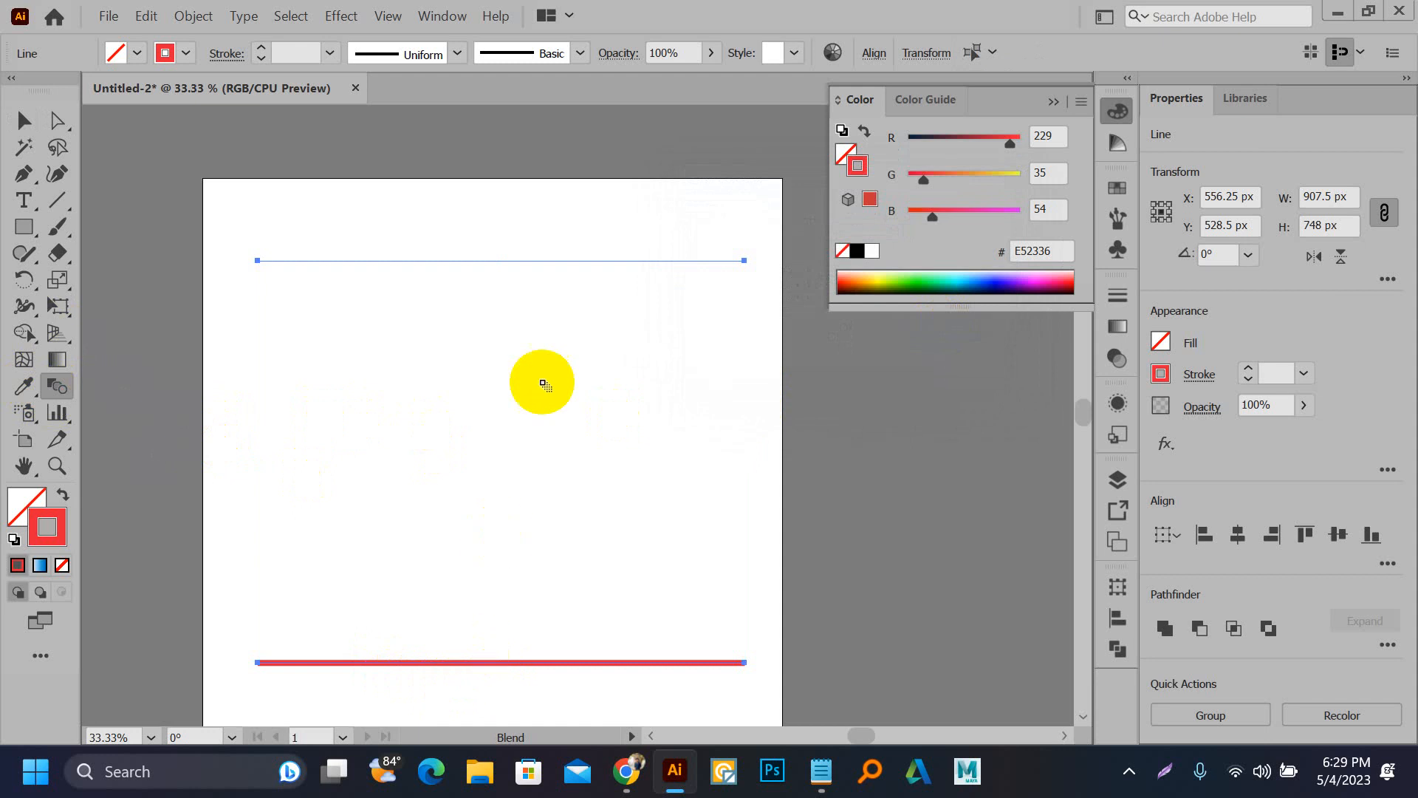
left_click(496, 260)
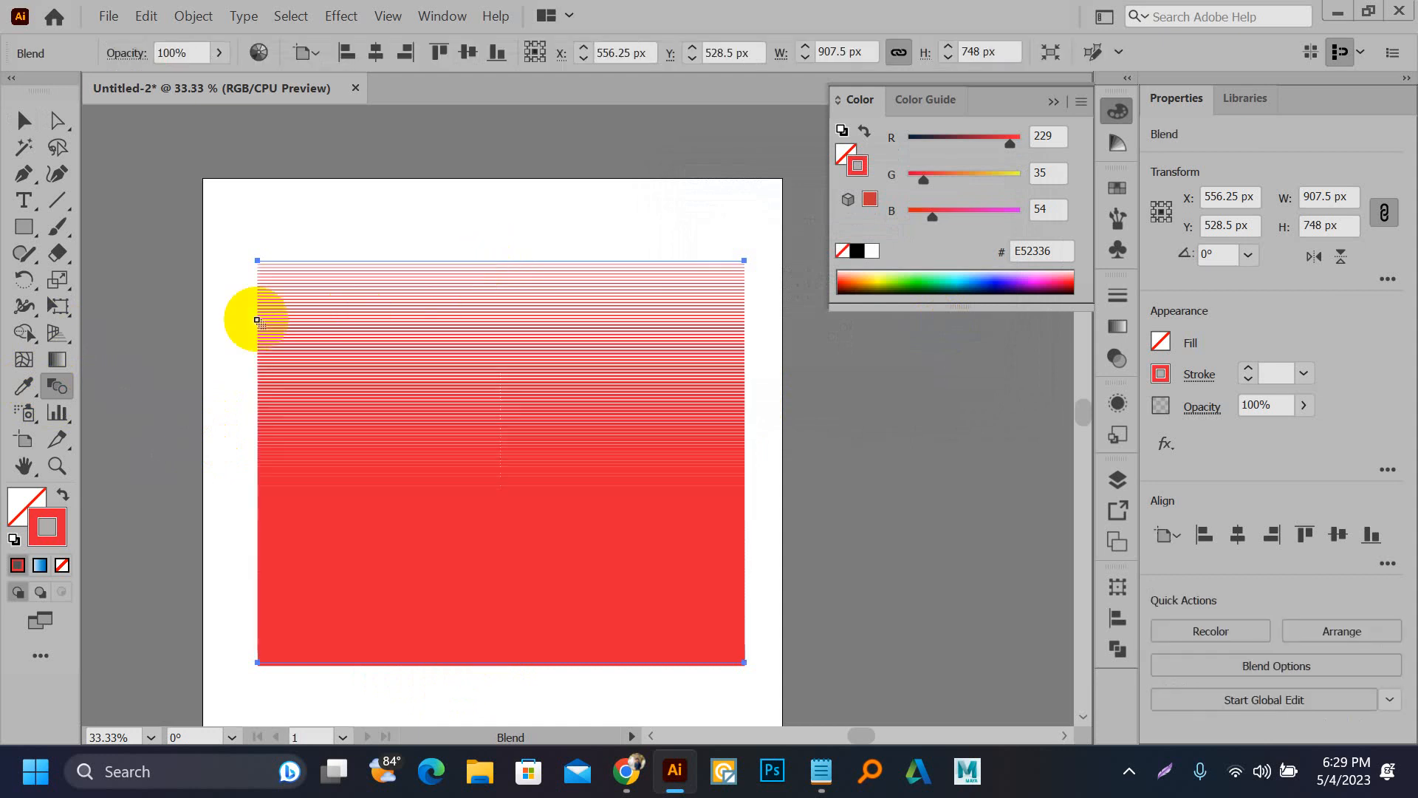
left_click(24, 120)
left_click(181, 179)
Step: Delete the blended lines from the artboard
scroll(184, 238, "down", 1)
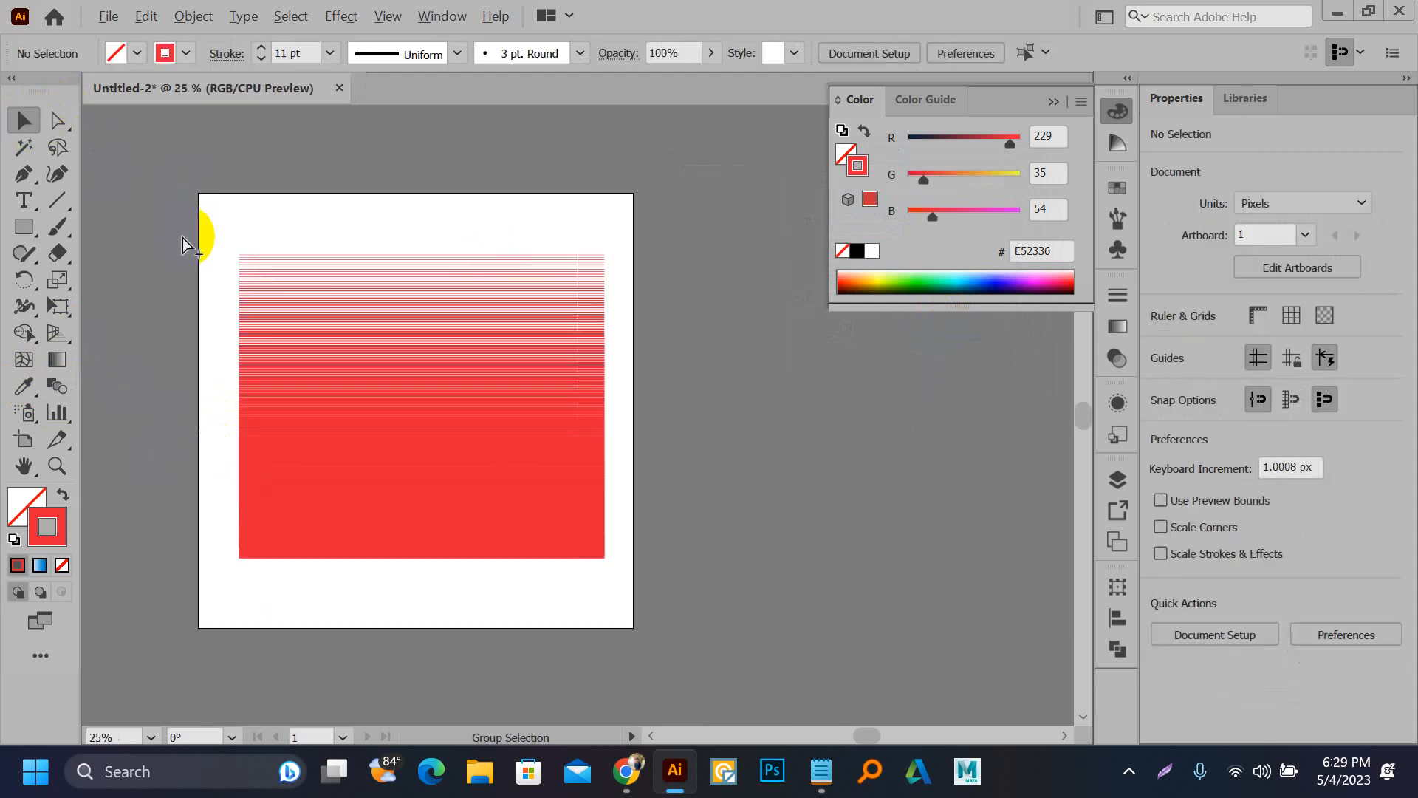
scroll(183, 238, "right", 1)
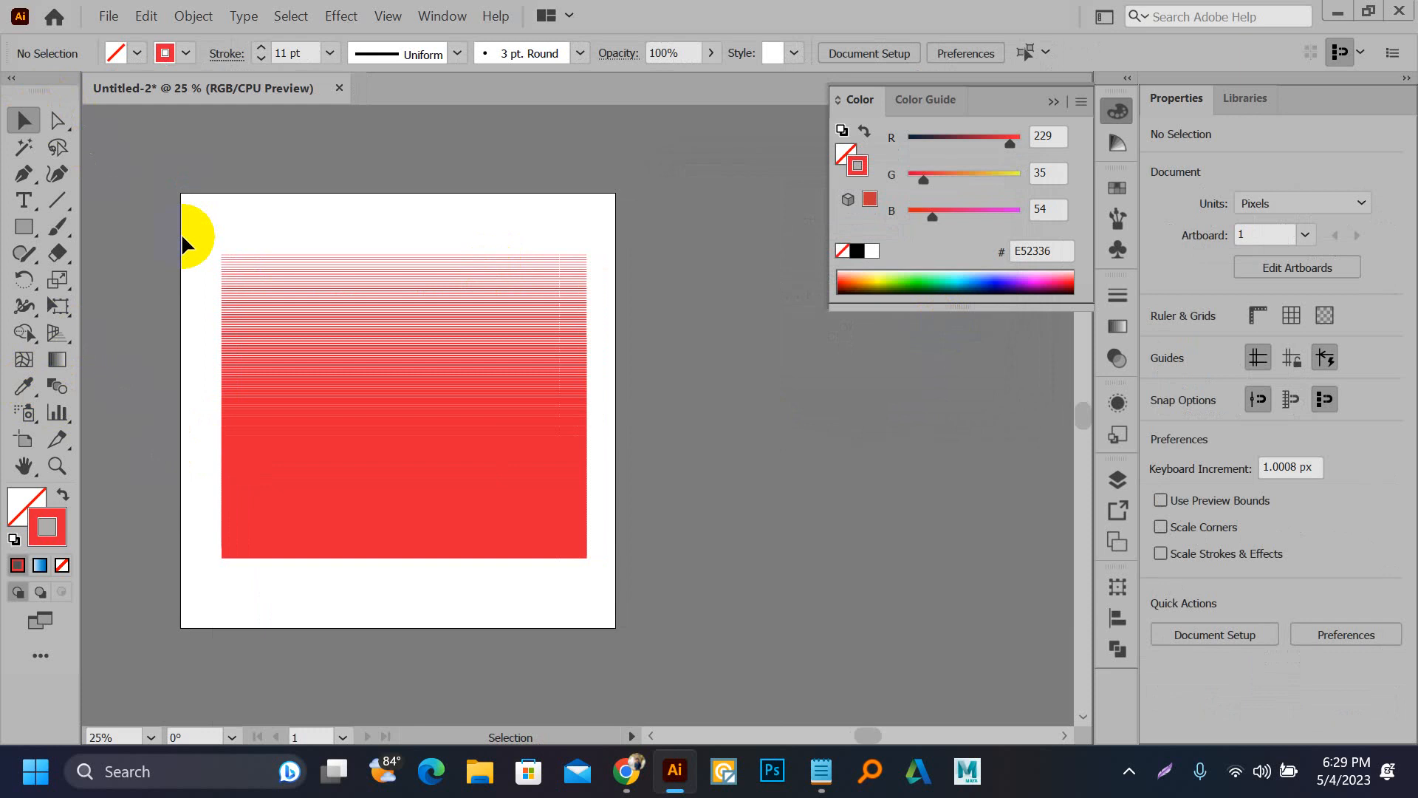
left_click_drag(245, 285, 591, 567)
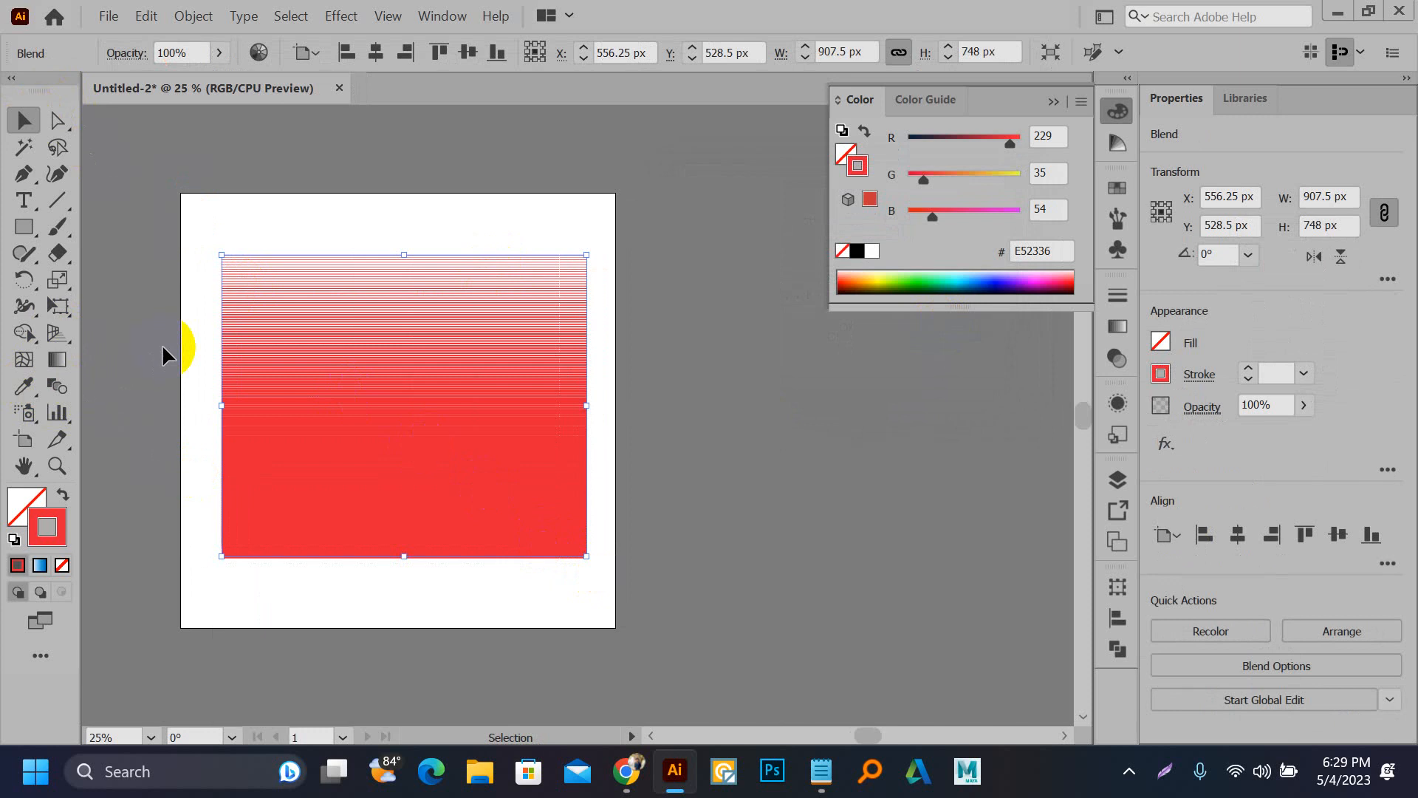
key("Delete")
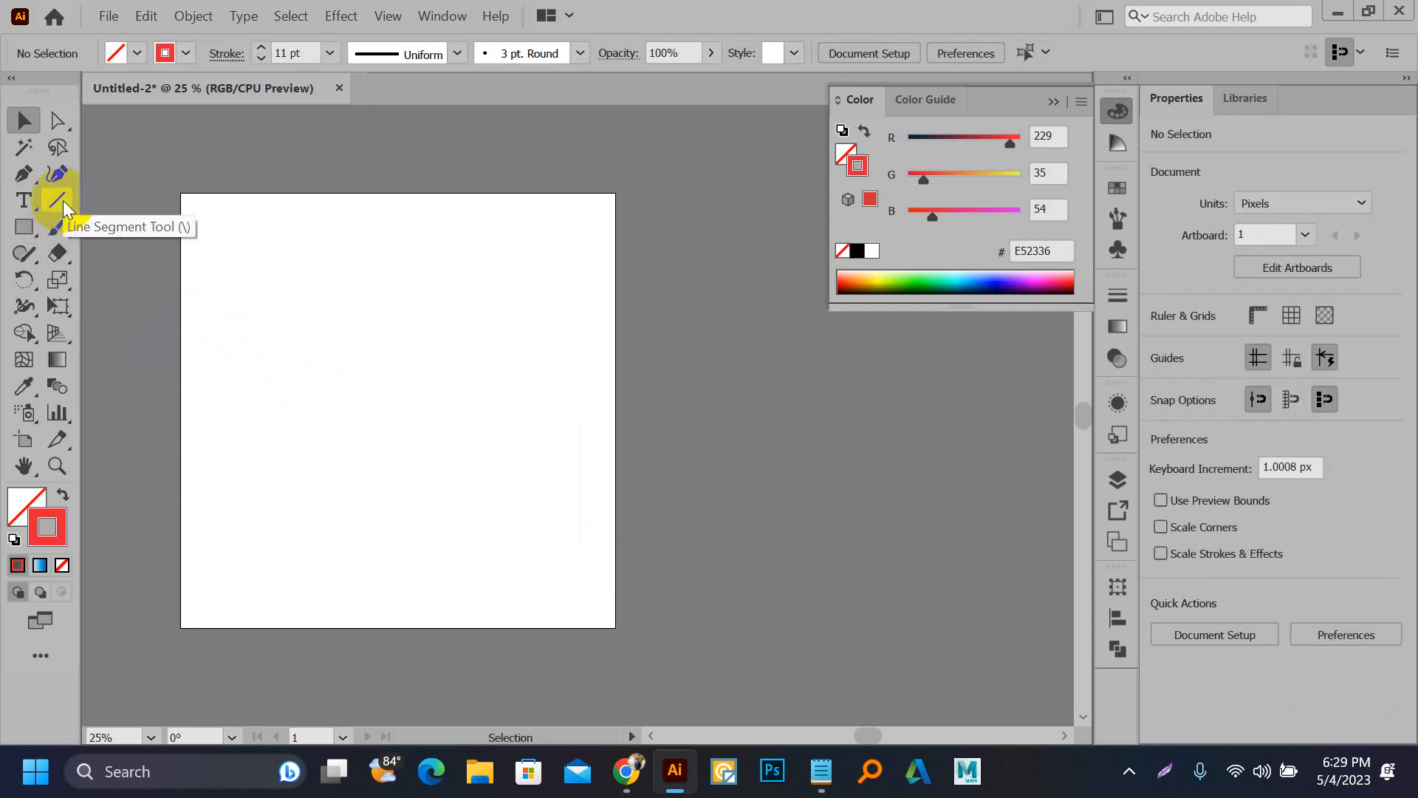
Step: Draw a circle about 187 px wide near the artboard's upper edge, copy it straight down, and give both circles a red fill without stroke
key("l")
left_click_drag(327, 213, 365, 550)
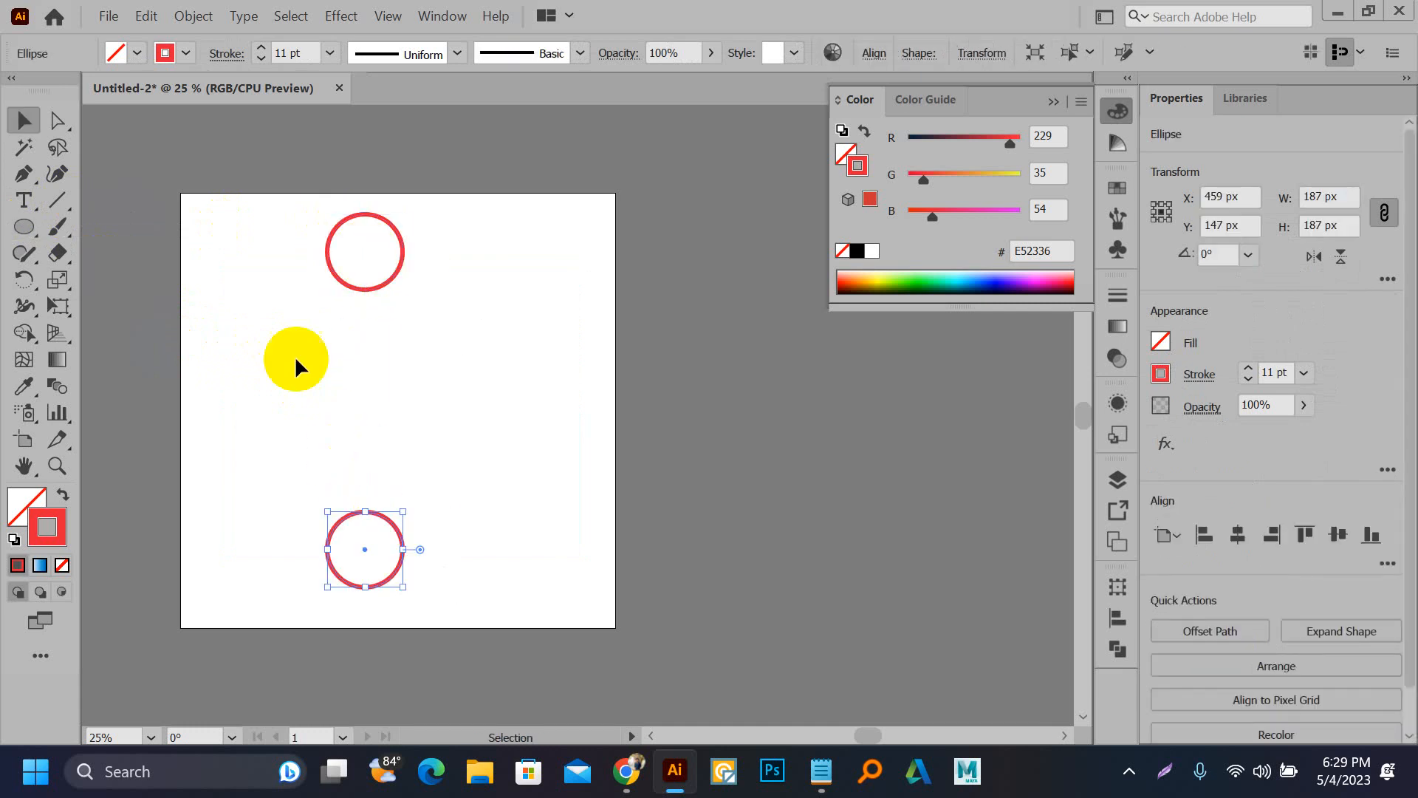
left_click_drag(246, 242, 405, 576)
left_click(64, 495)
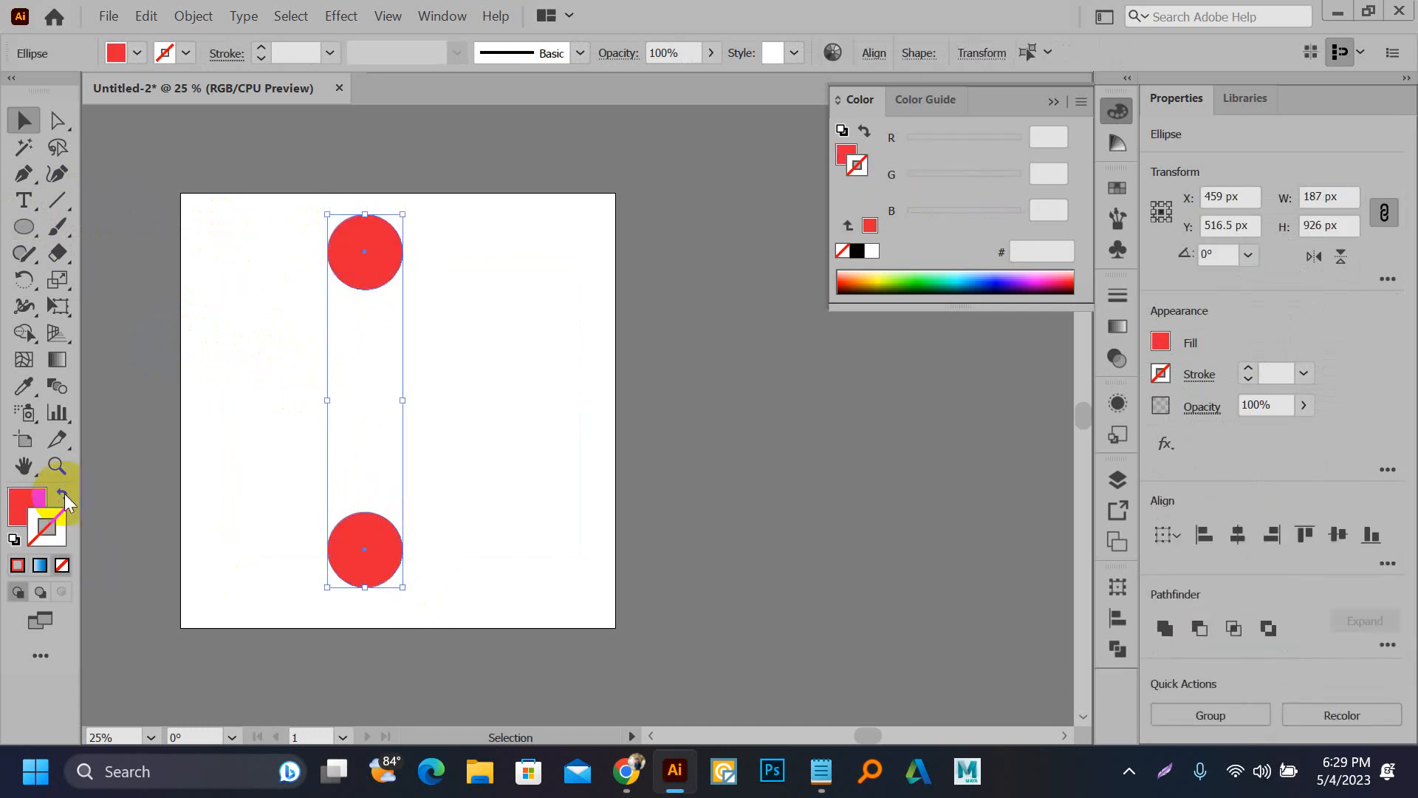
Step: Shrink the lower circle about its center to about two thirds of its size and blend it with the upper circle
left_click(221, 402)
left_click(373, 525)
left_click_drag(403, 512, 390, 525)
left_click_drag(282, 229, 461, 572)
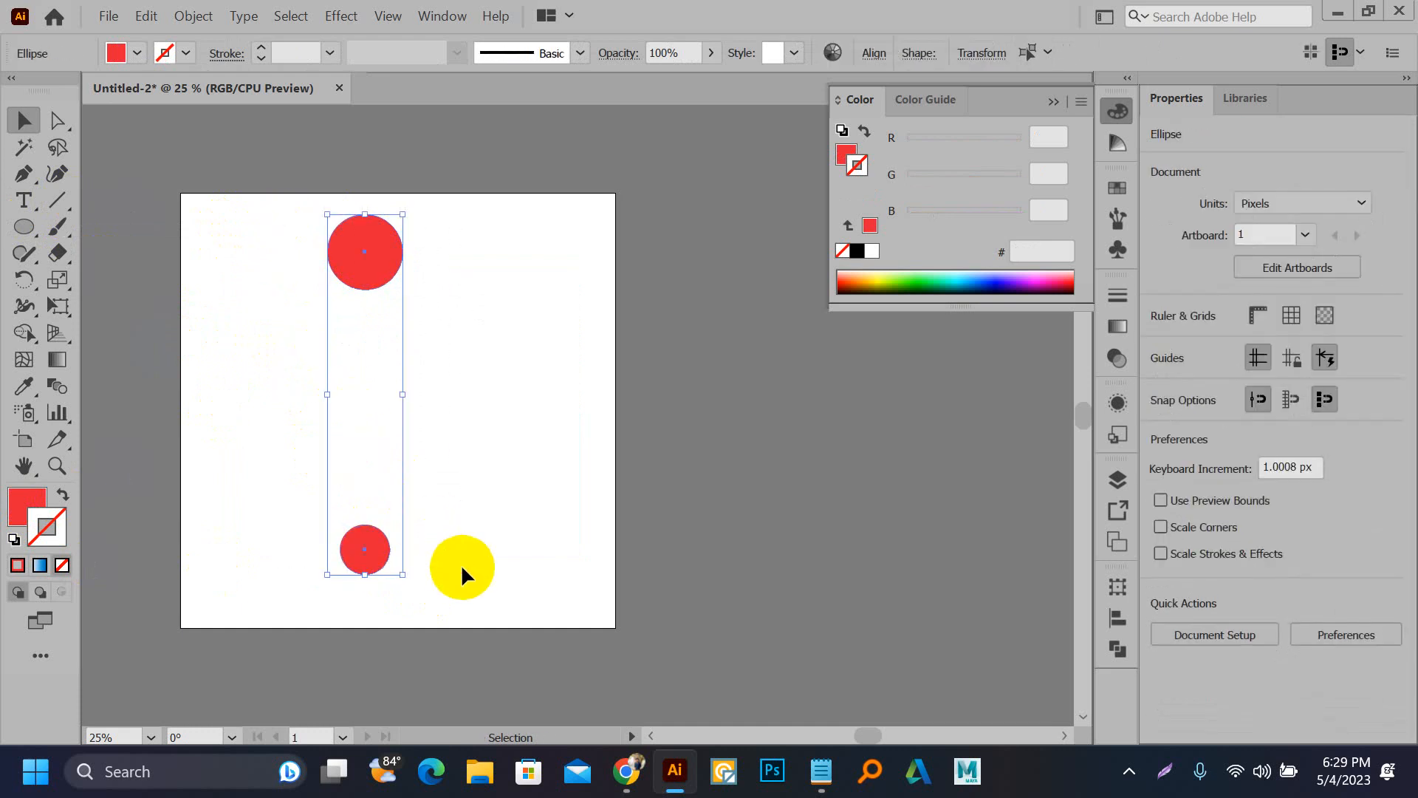
key("ctrl+alt+b")
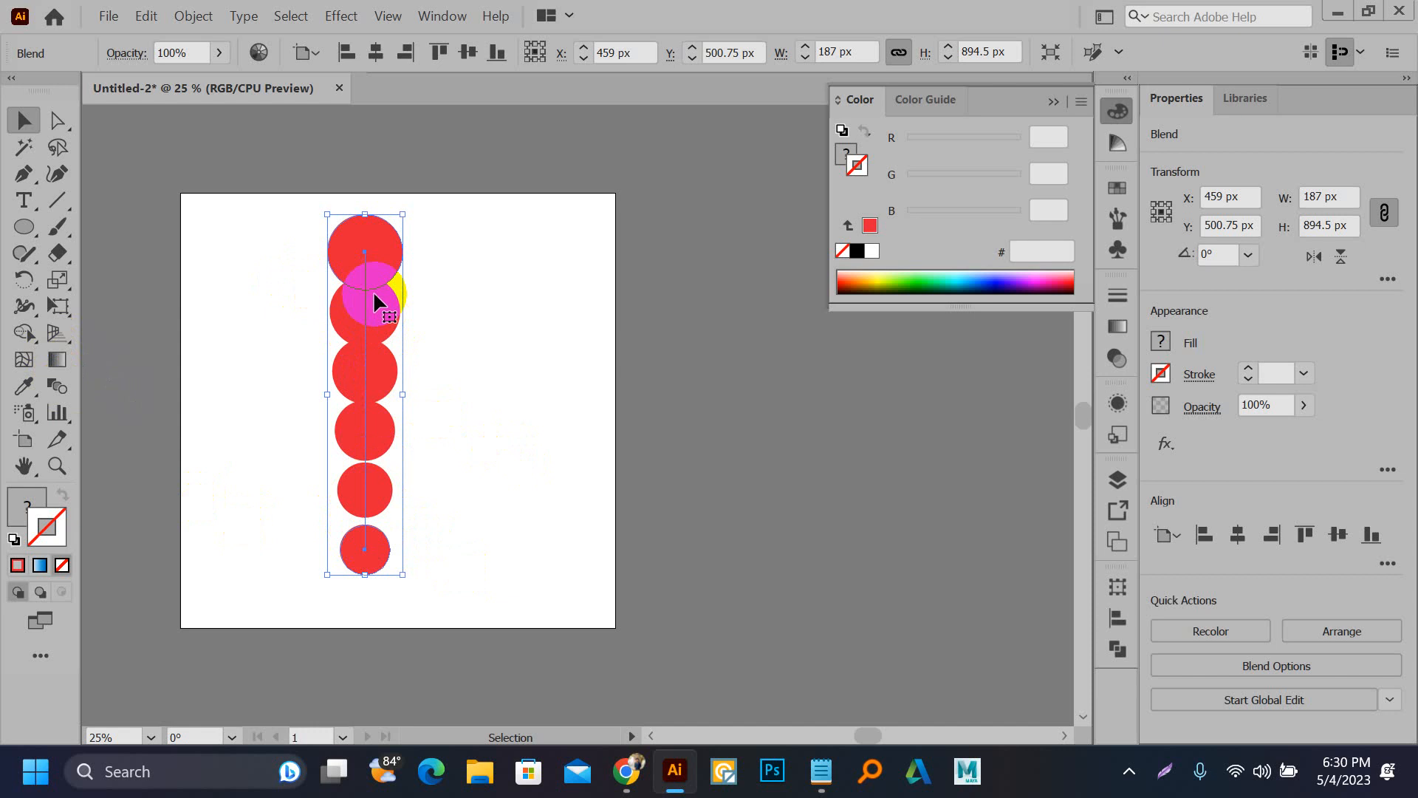
Step: Set the circle blend's spacing to Specified Steps with 14 steps
double_click(55, 388)
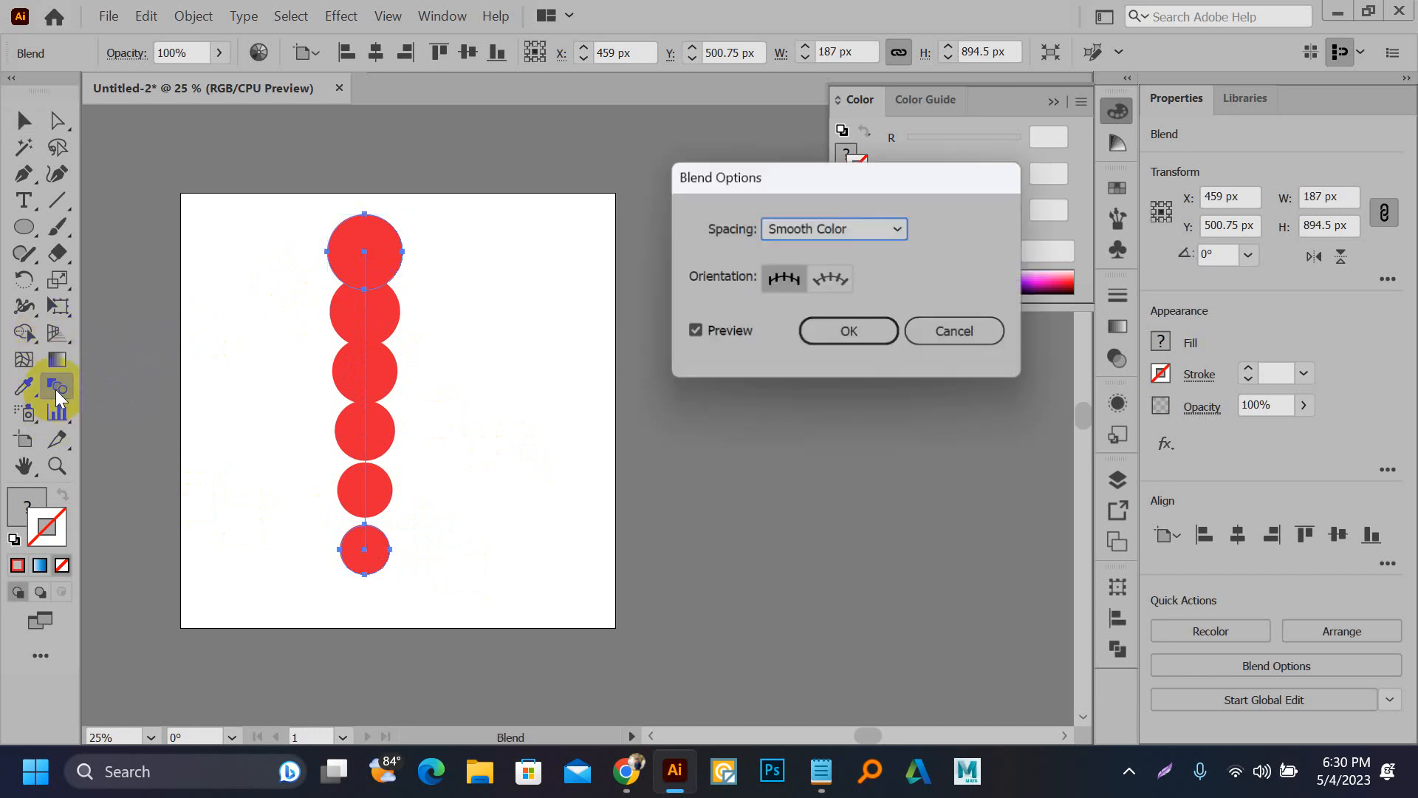
left_click(869, 228)
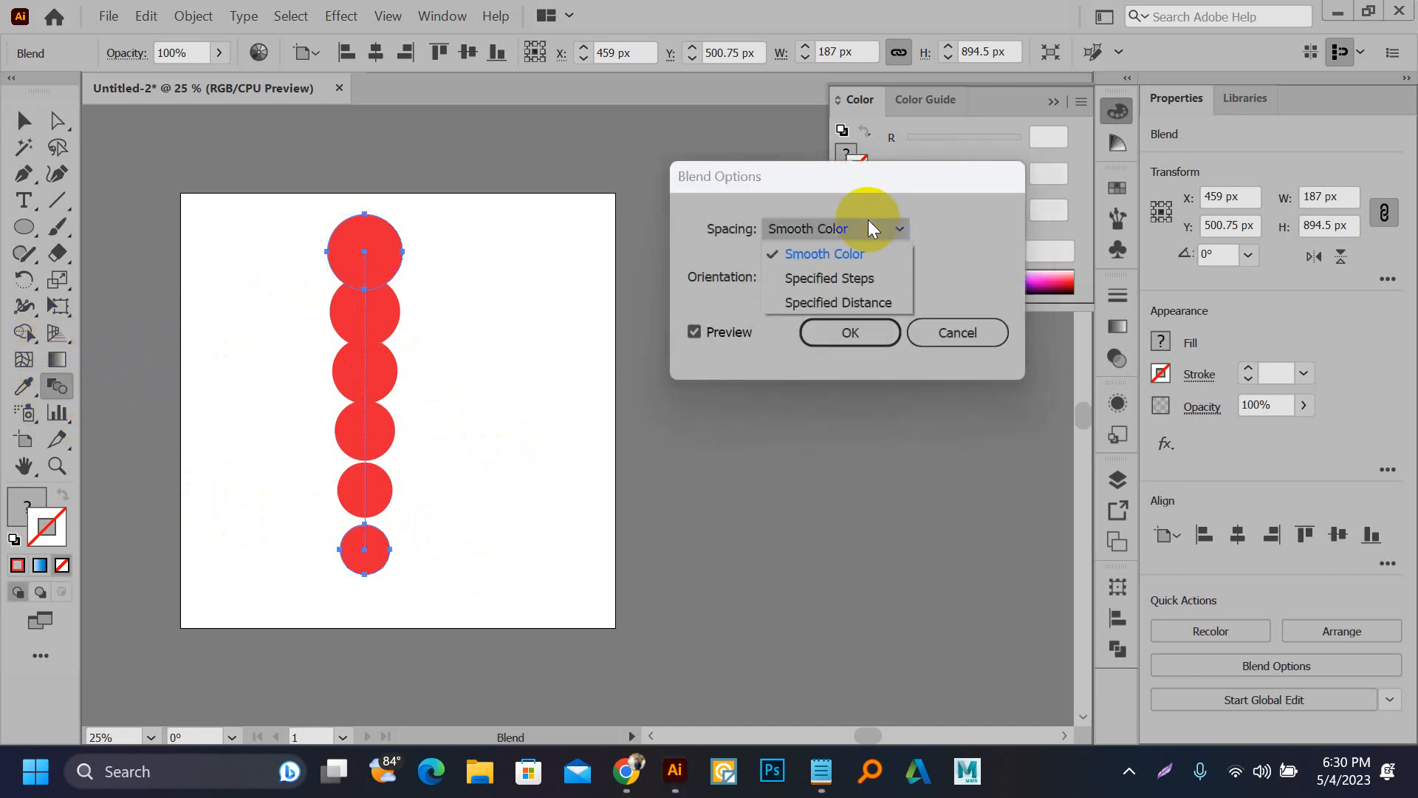
left_click(829, 279)
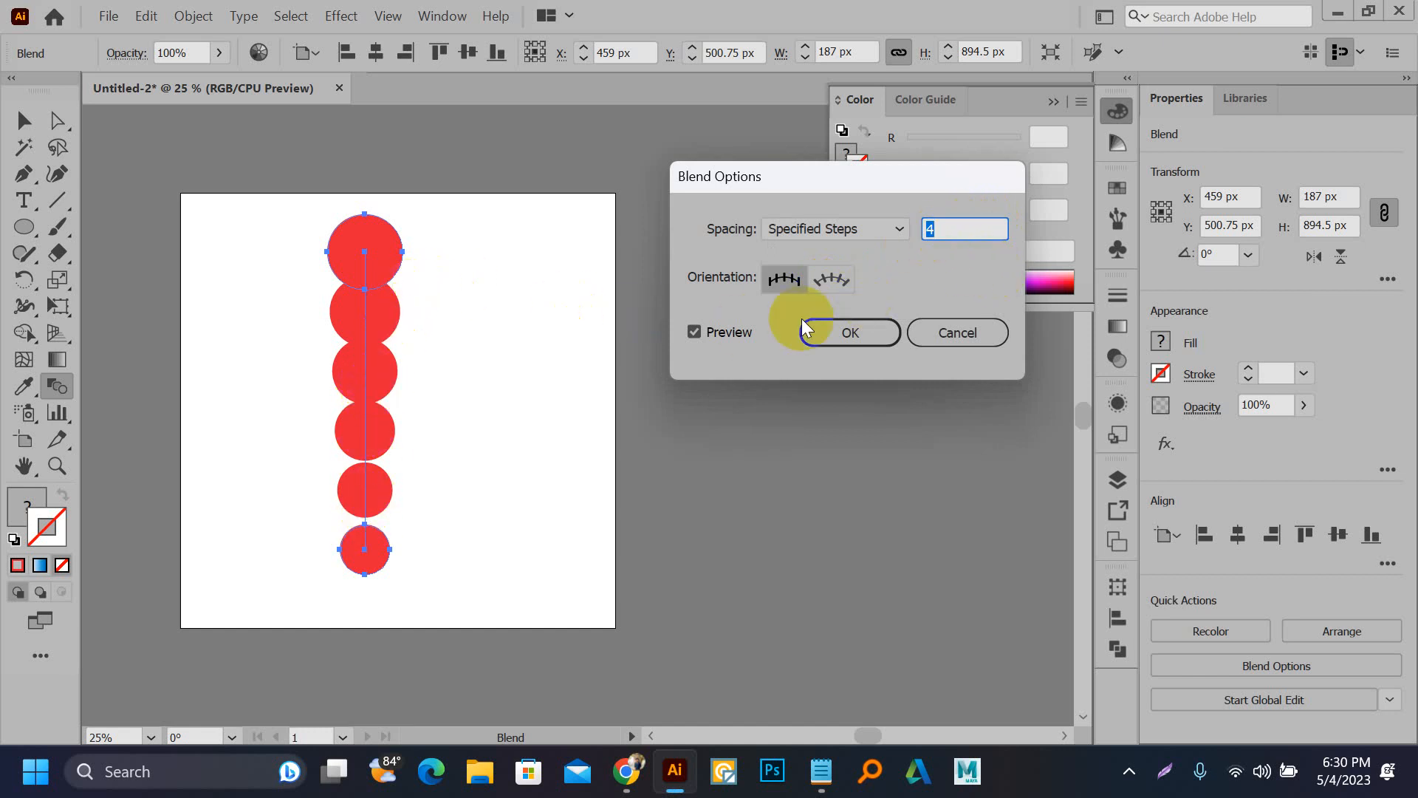
type("18")
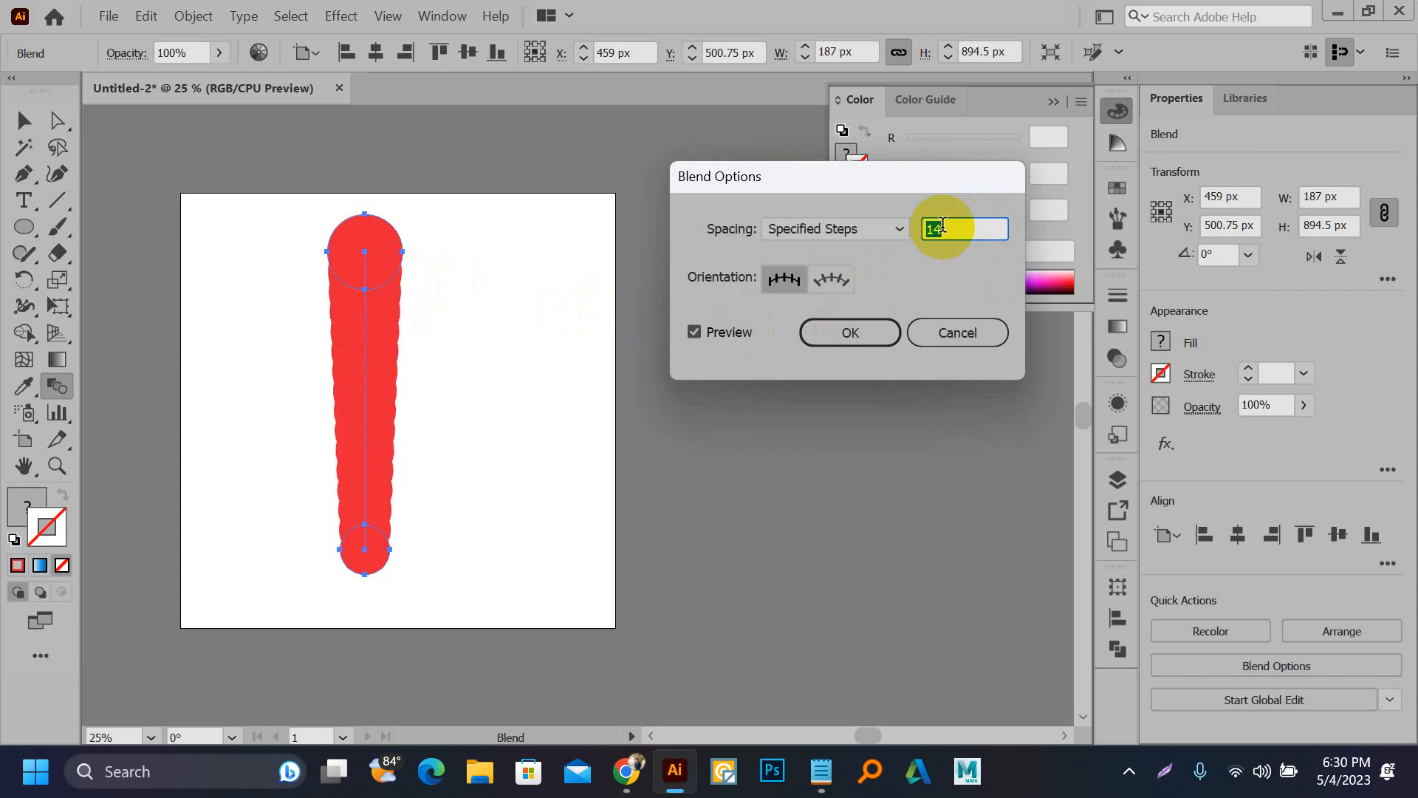
left_click(860, 336)
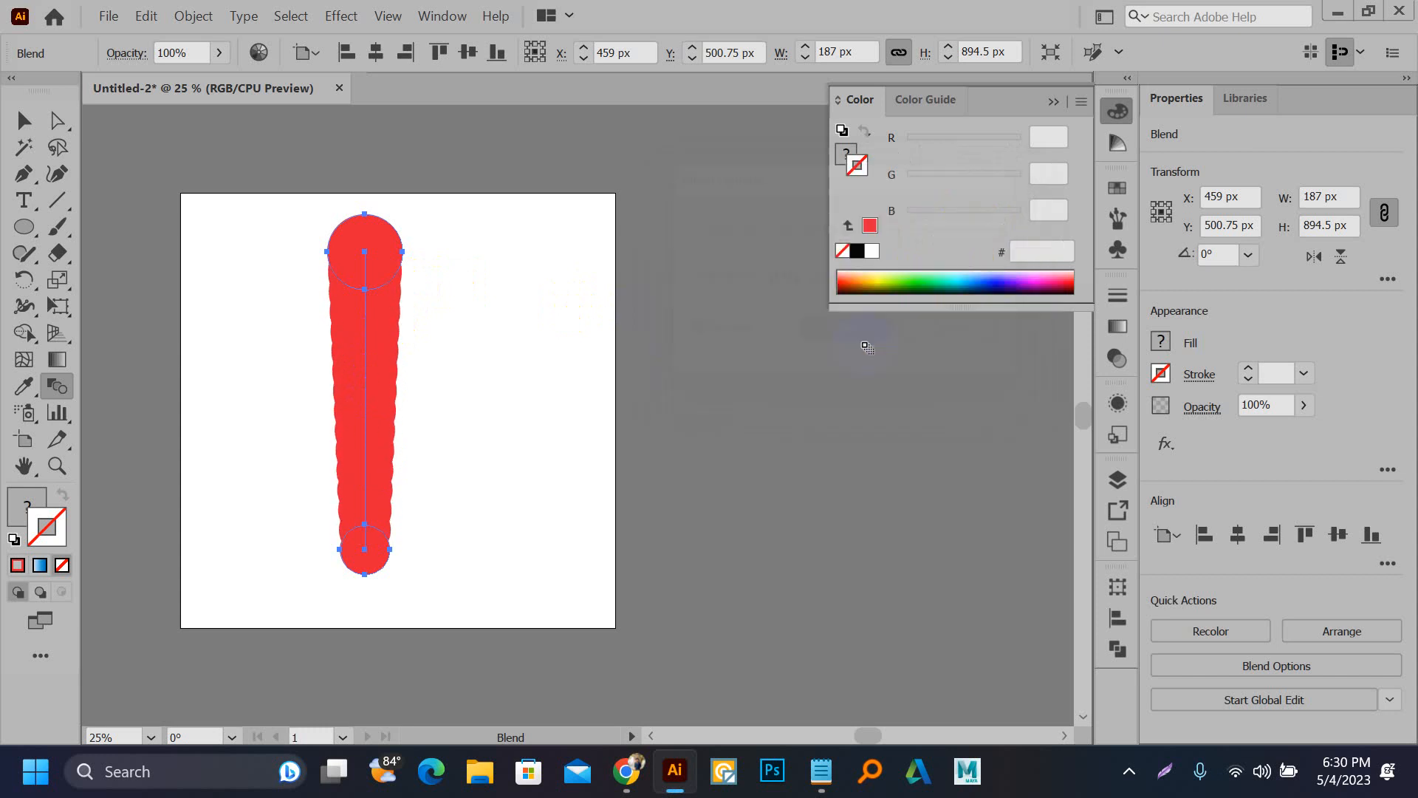
Step: Move the larger circle of the blend diagonally down to about X 697 px, Y 338 px
left_click(56, 121)
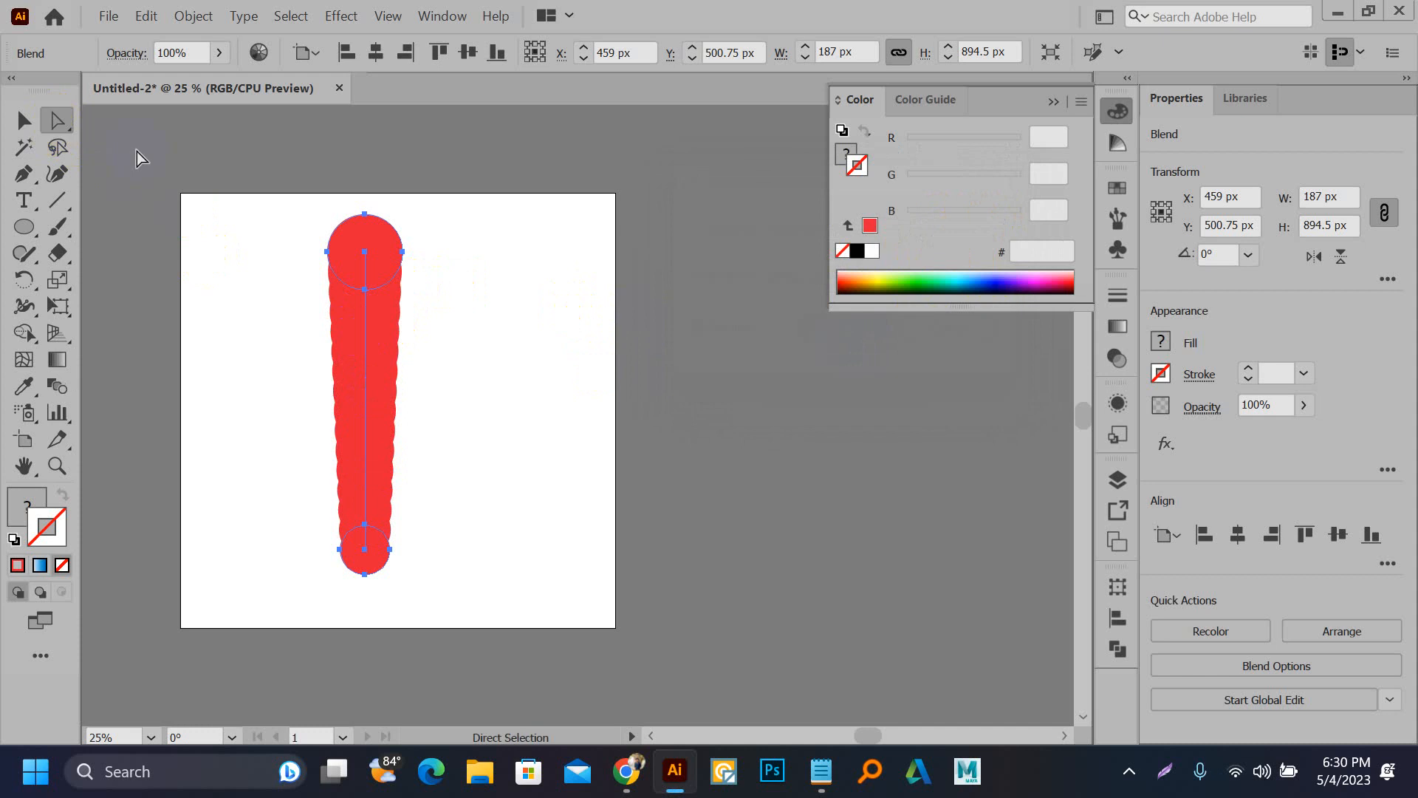
left_click(365, 251)
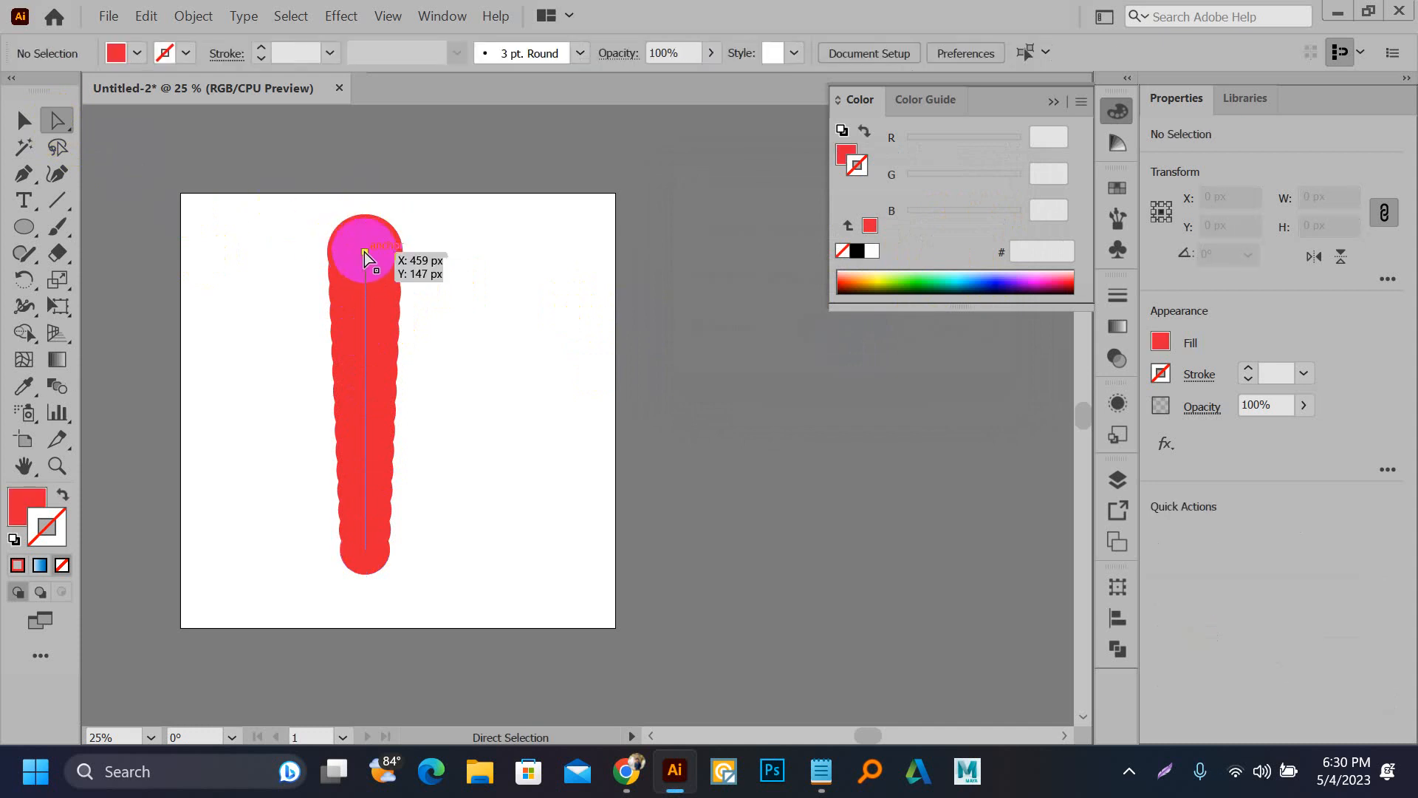
left_click_drag(365, 252, 462, 325)
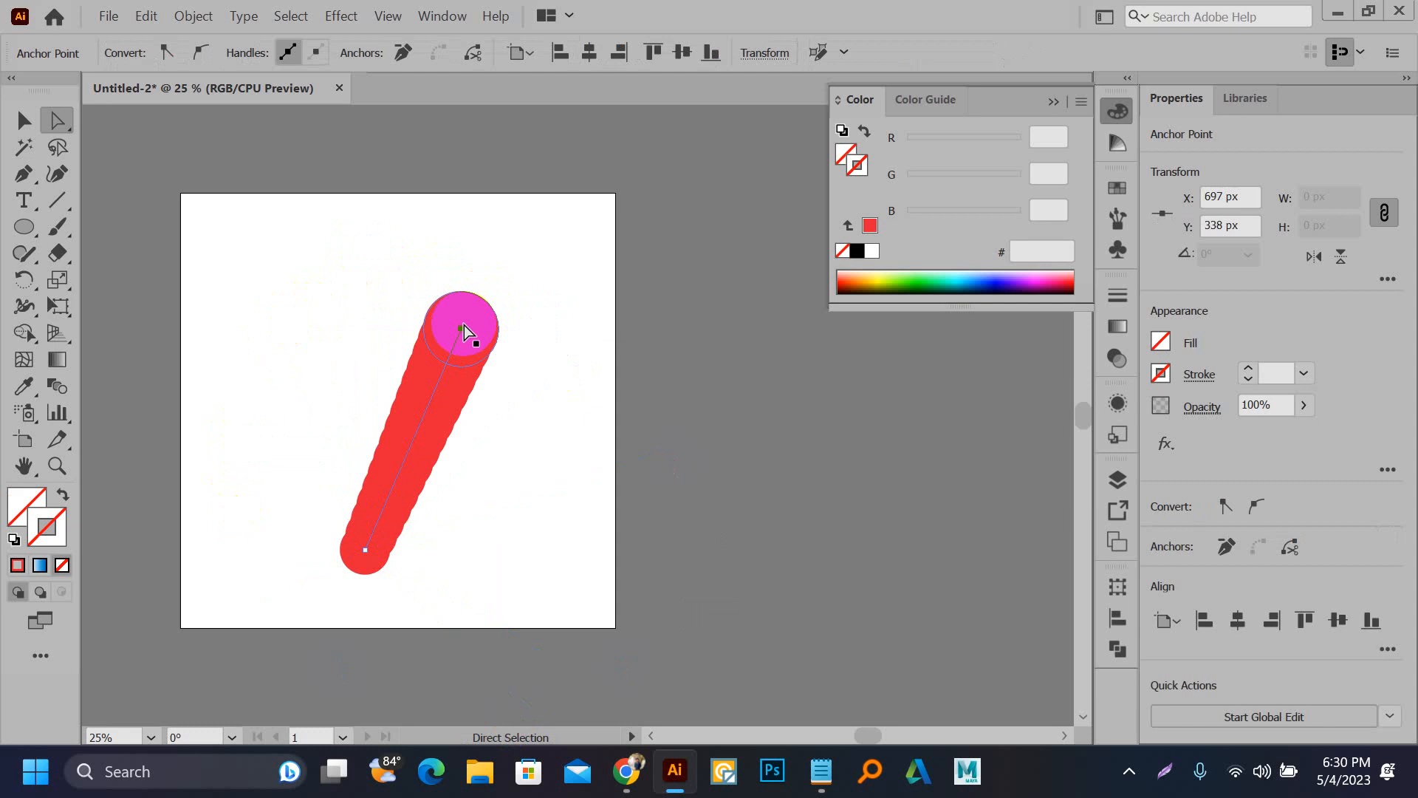
key("ctrl+v")
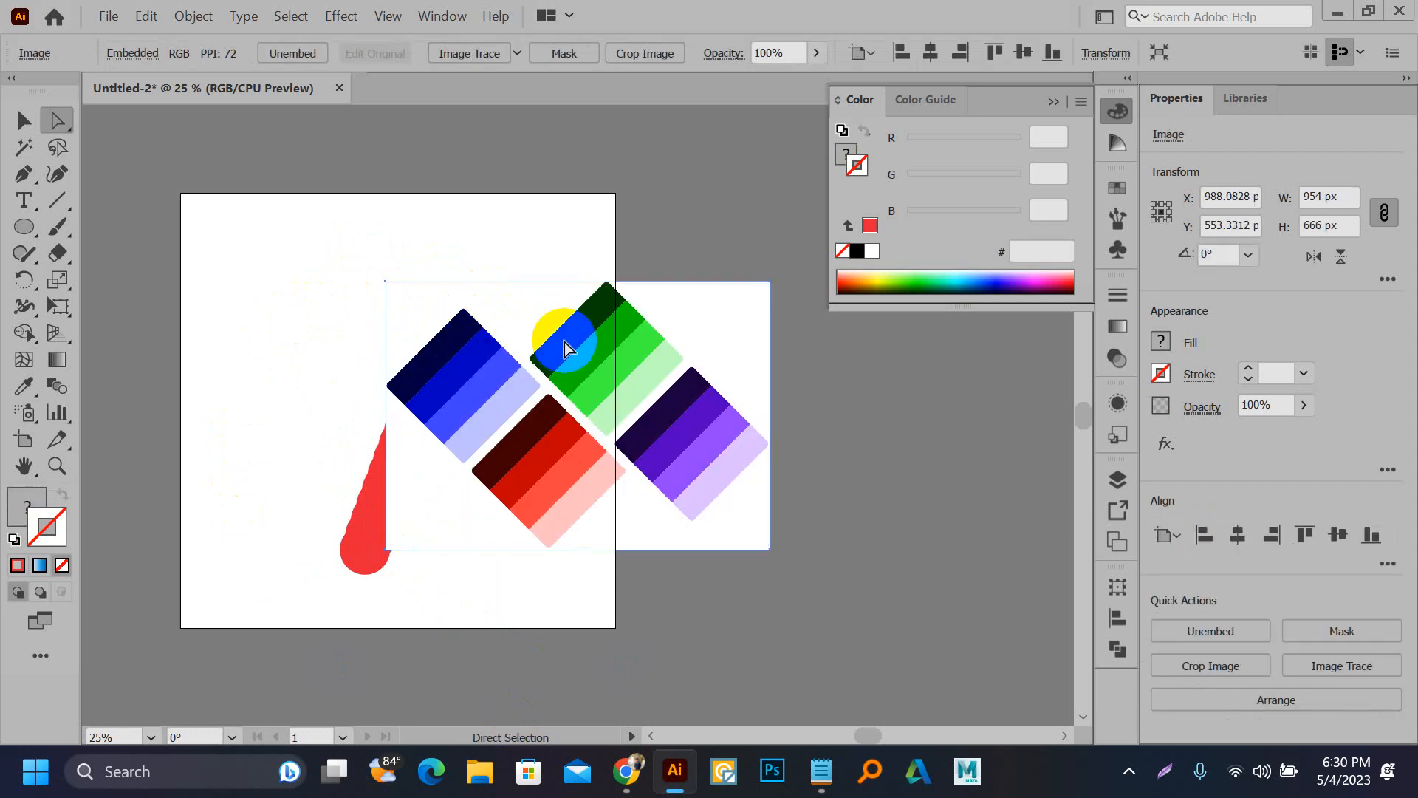
key("ctrl+z")
Step: Delete the slanted circle blend from the artboard
key("v")
left_click_drag(379, 307, 512, 421)
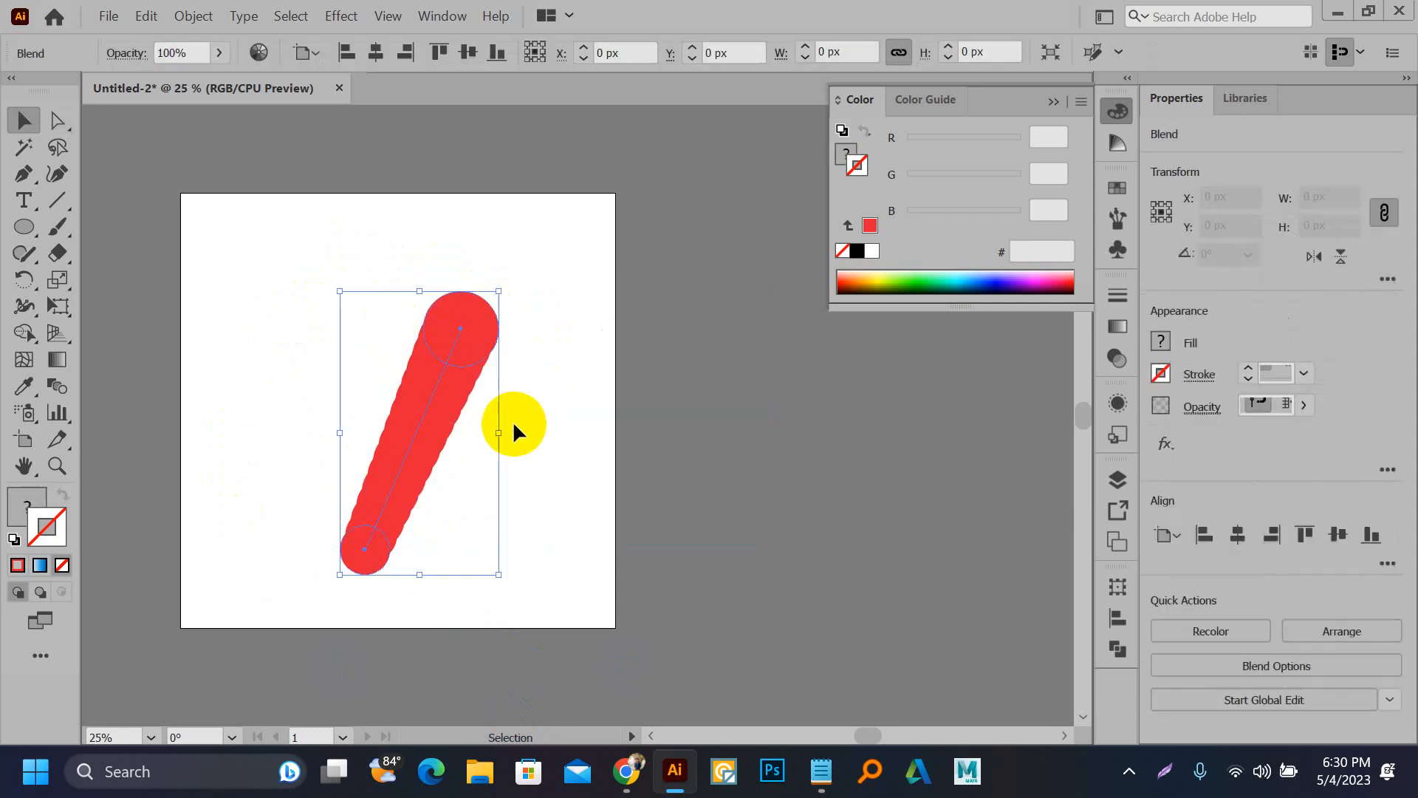
key("Delete")
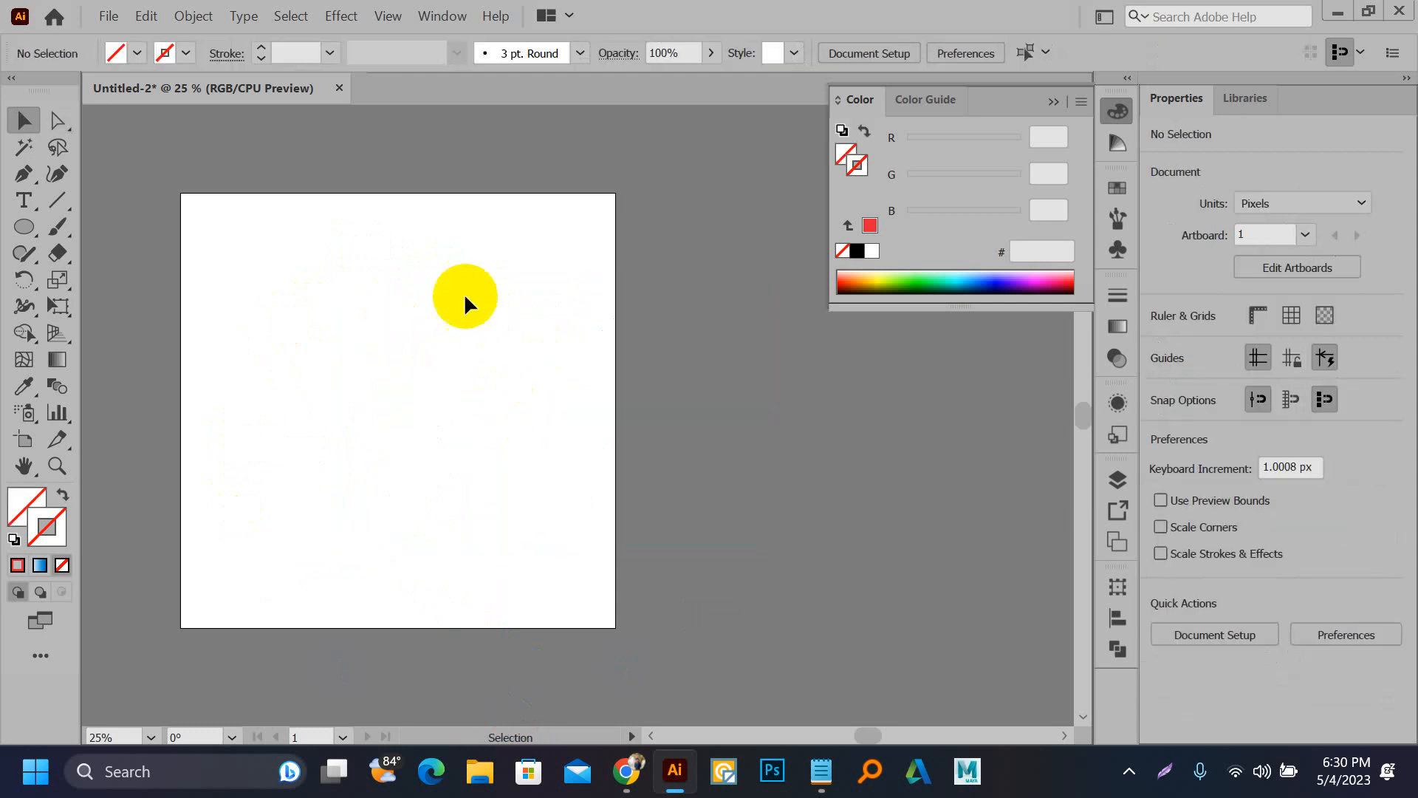
Step: Draw a closed, pointed leaf shape about 120 px wide and 310 px high near the artboard's upper edge with the Pen tool
key("p")
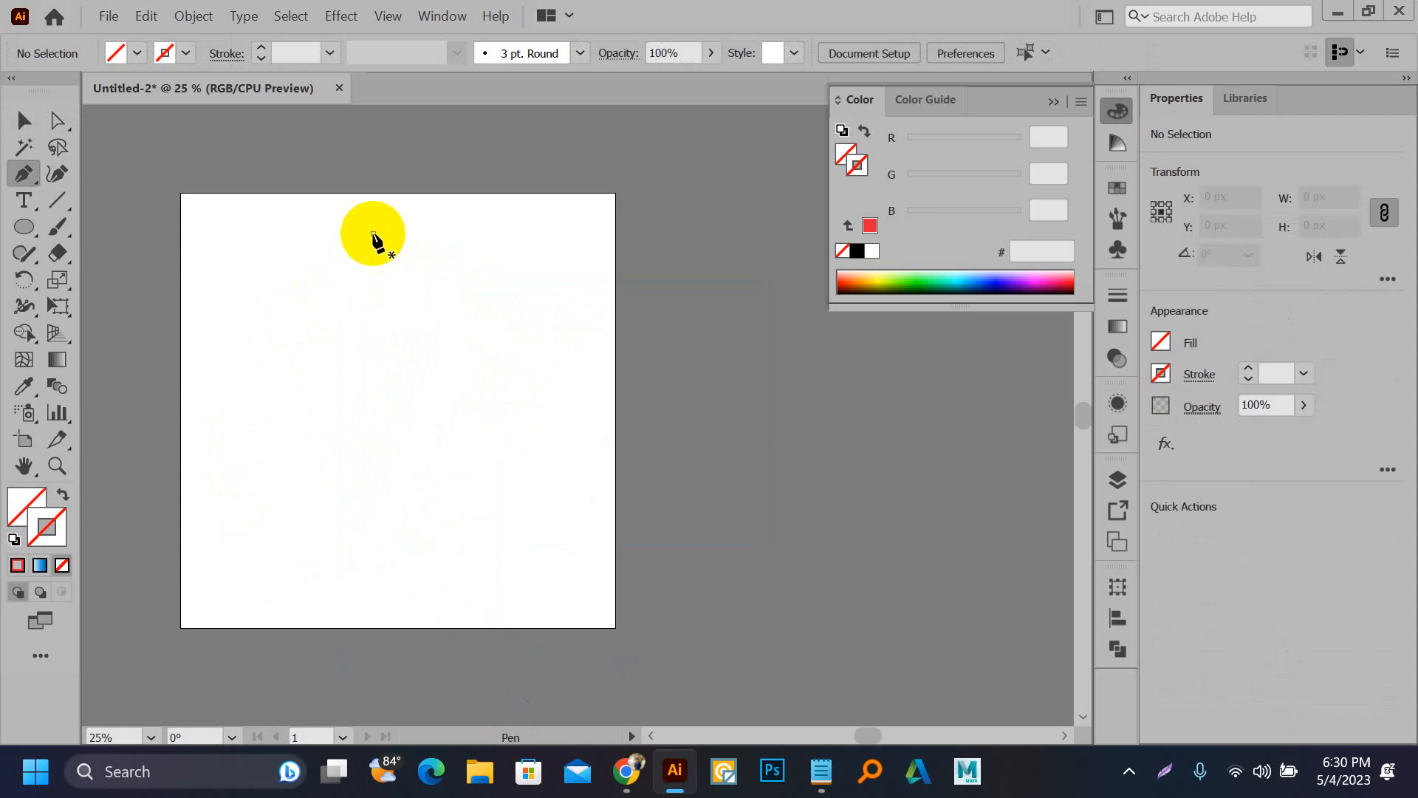
left_click(373, 233)
left_click(373, 358)
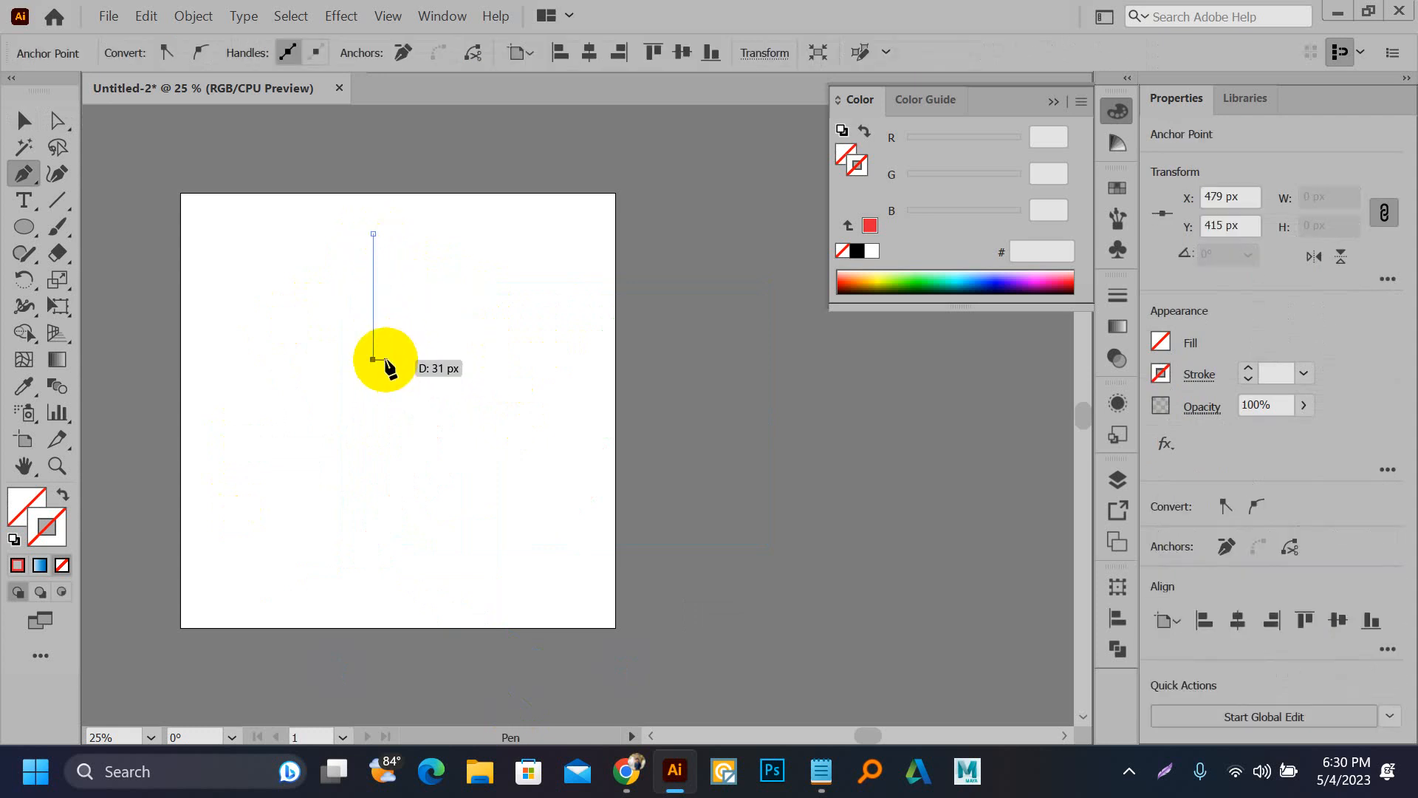
left_click_drag(385, 365, 429, 421)
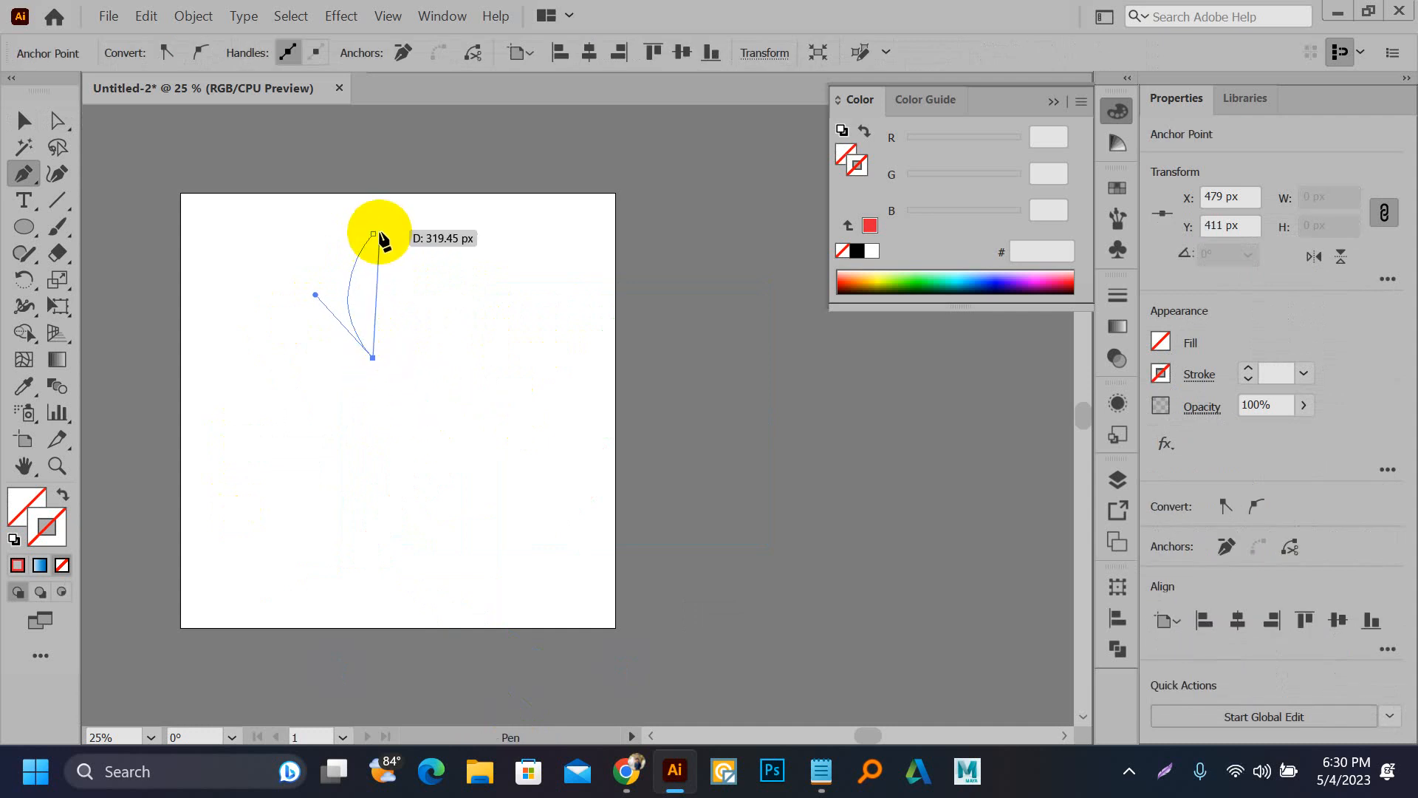
left_click_drag(373, 234, 321, 153)
key("v")
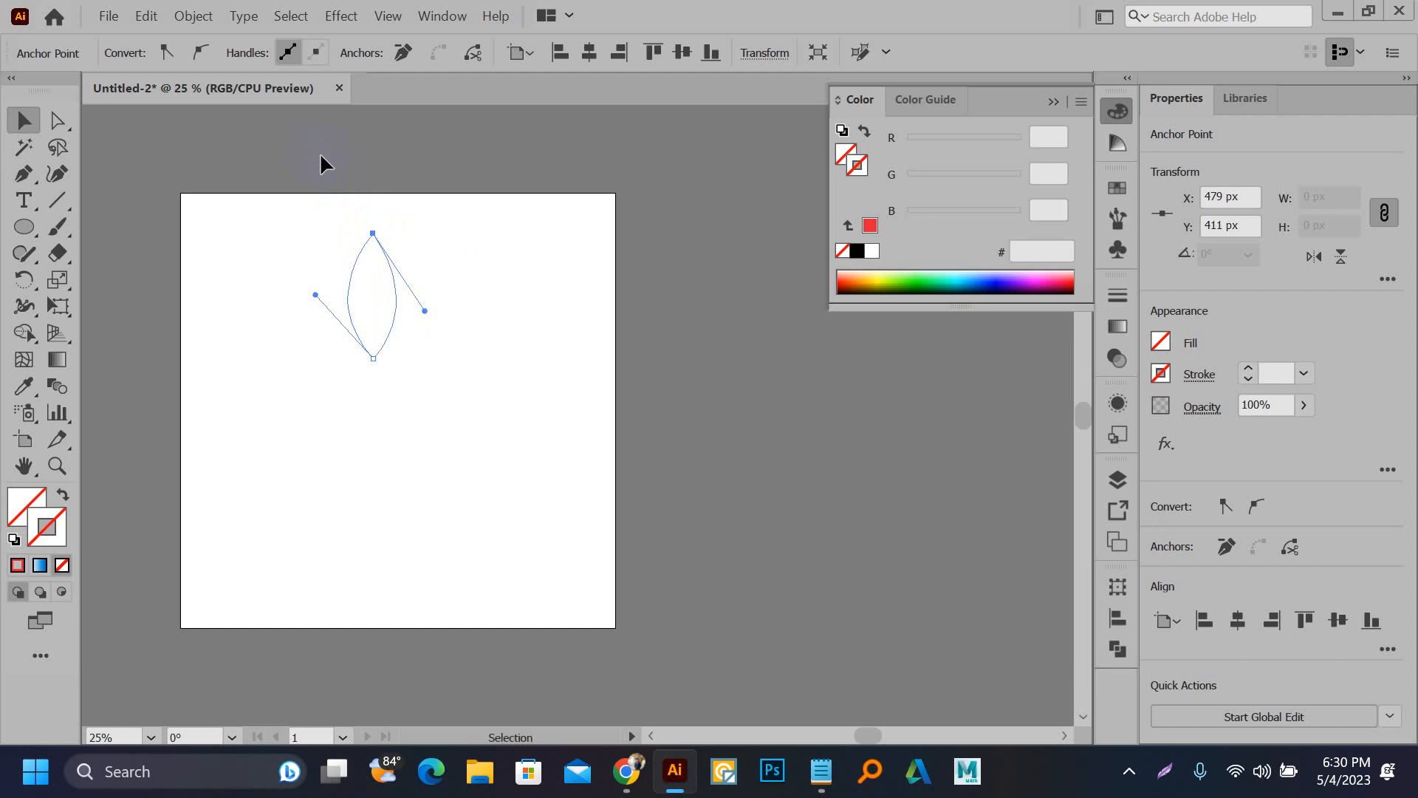
Step: Fill the leaf shape with purple 9B00A2
left_click(32, 521)
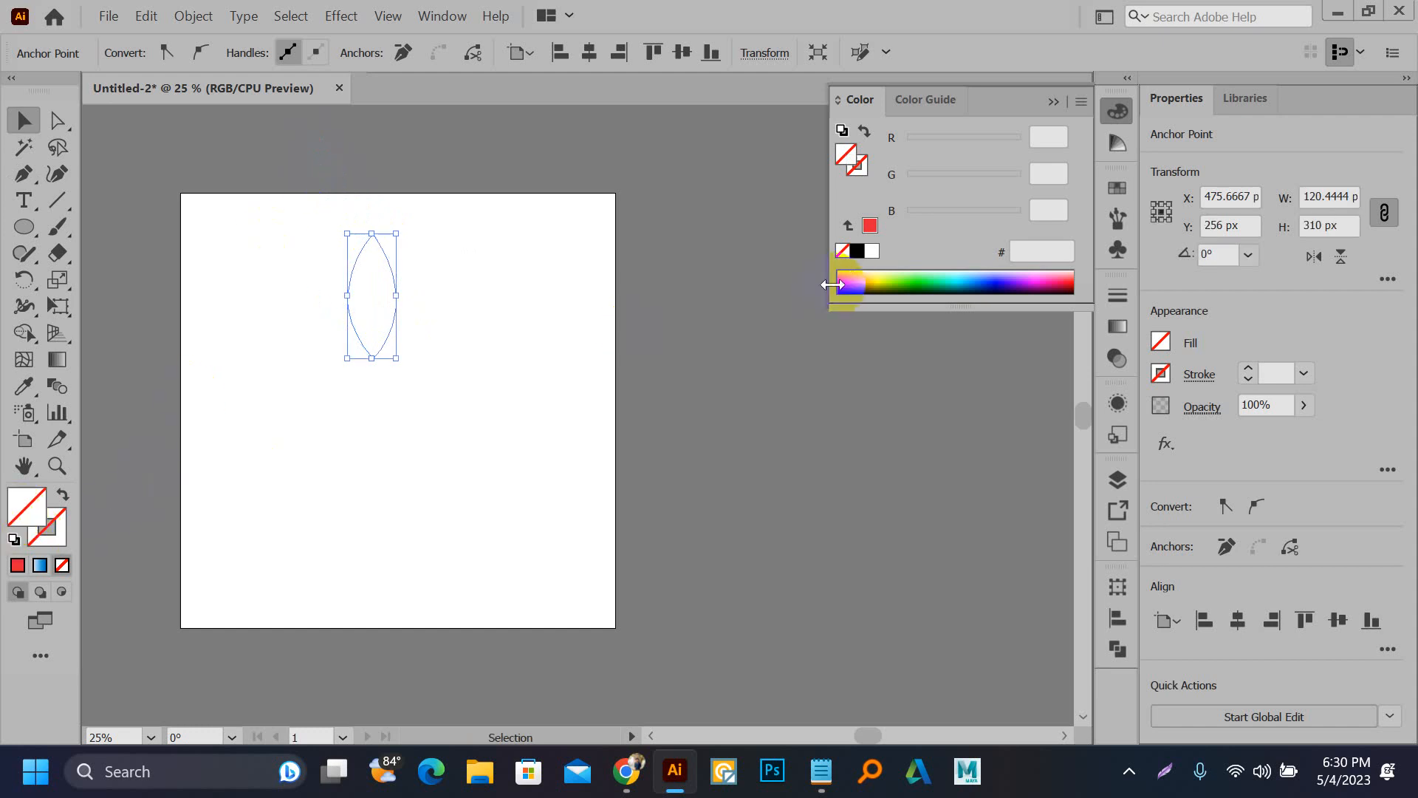
left_click(855, 253)
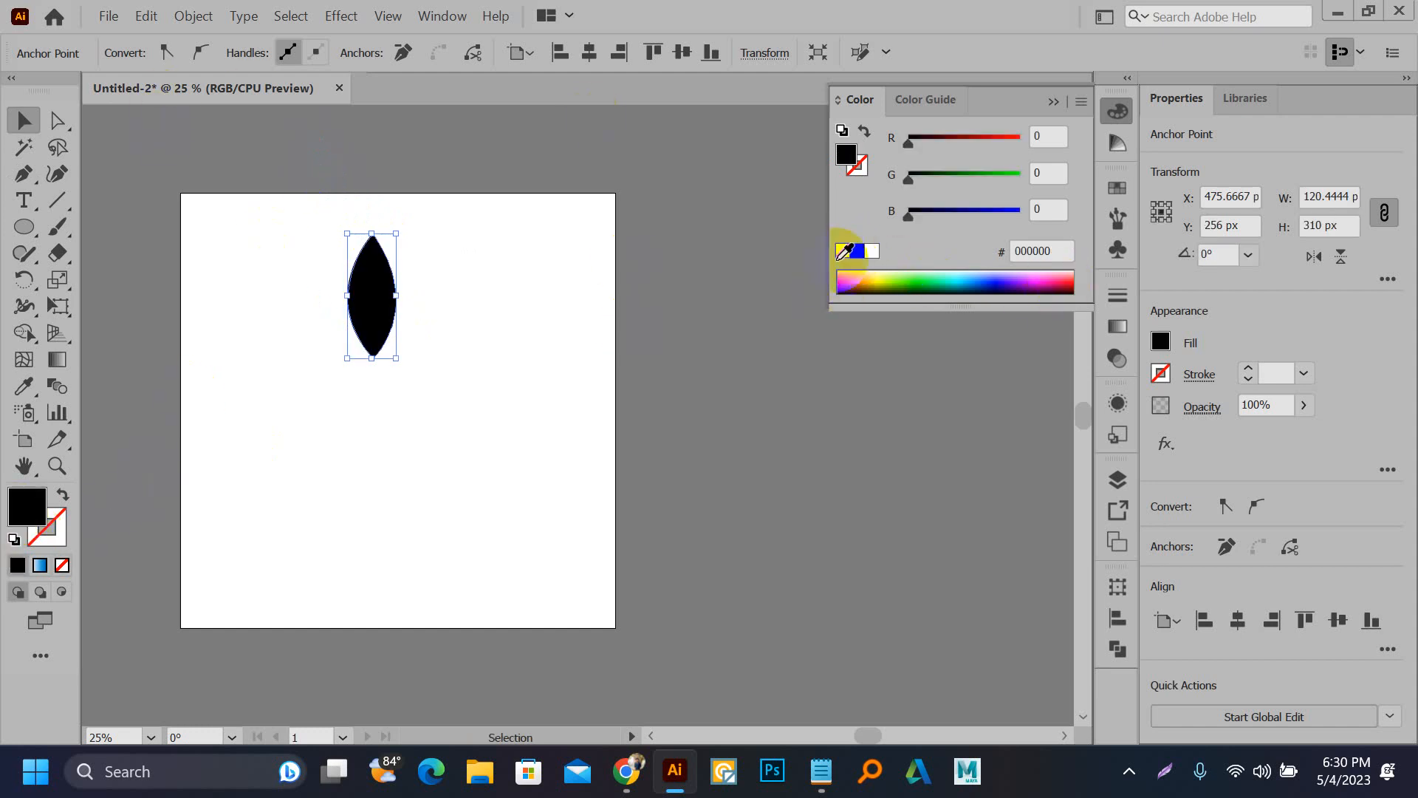
left_click(1030, 279)
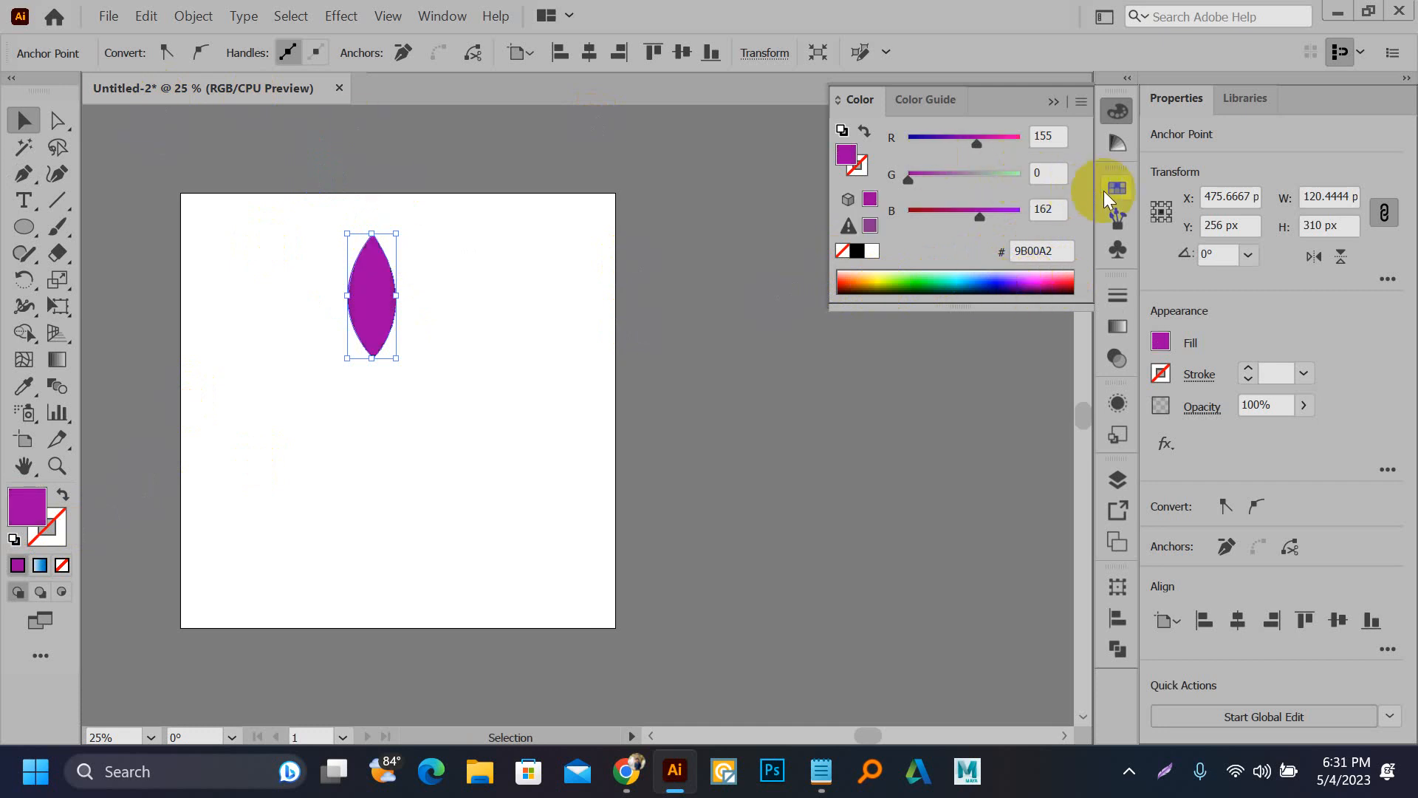
Step: Try gradient swatches as the leaf's fill, ending with the pink-to-white gradient
left_click(1108, 190)
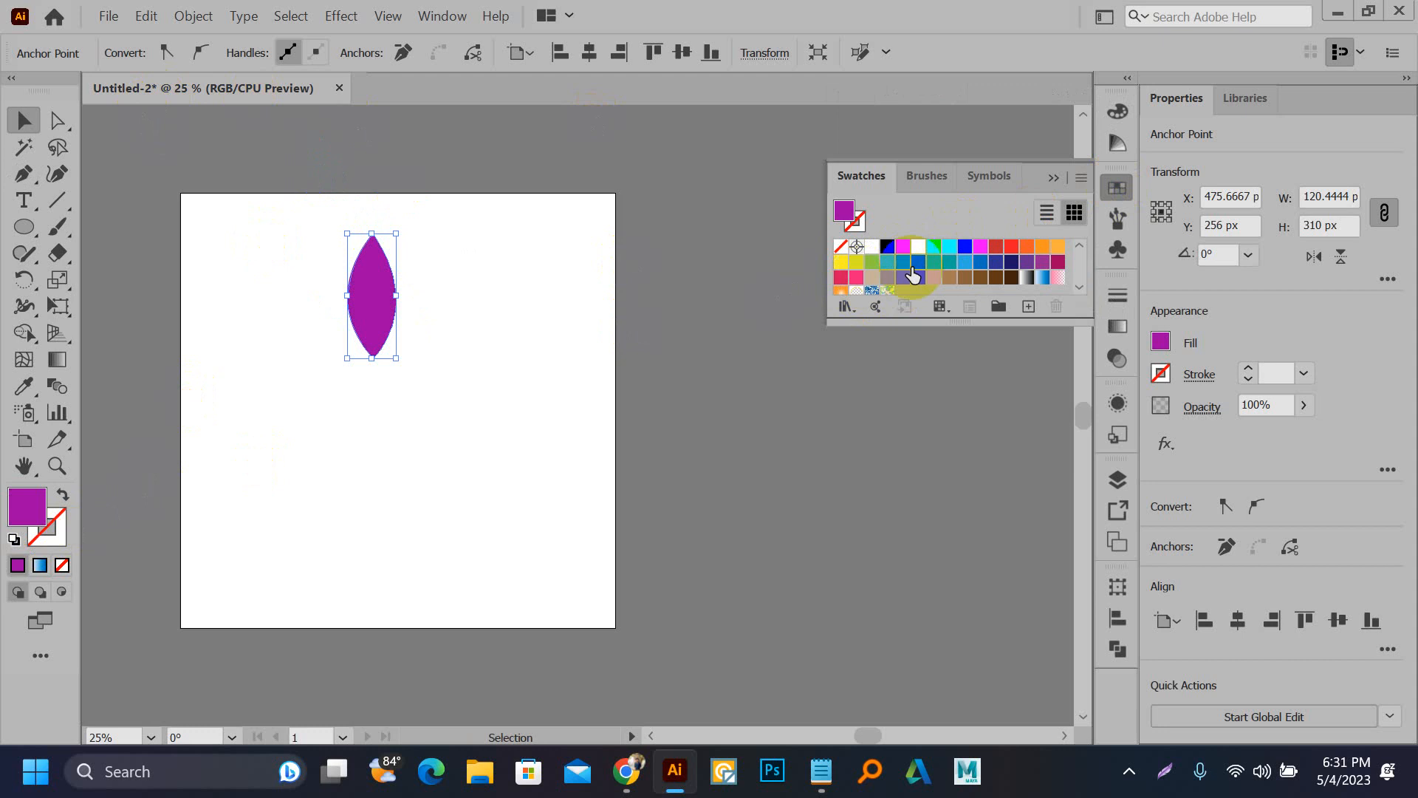
scroll(913, 274, "down", 3)
scroll(913, 275, "up", 3)
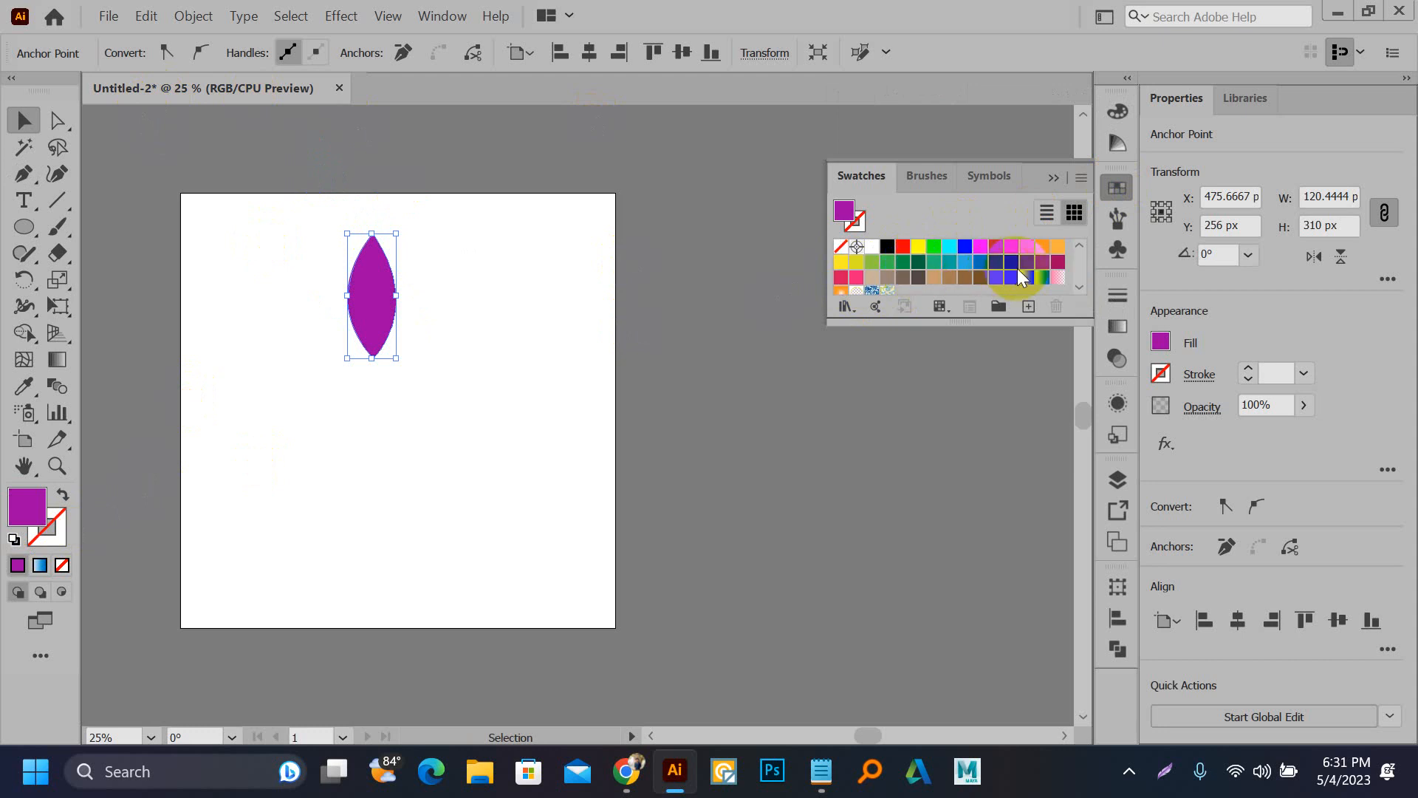
left_click(1042, 246)
left_click(1043, 277)
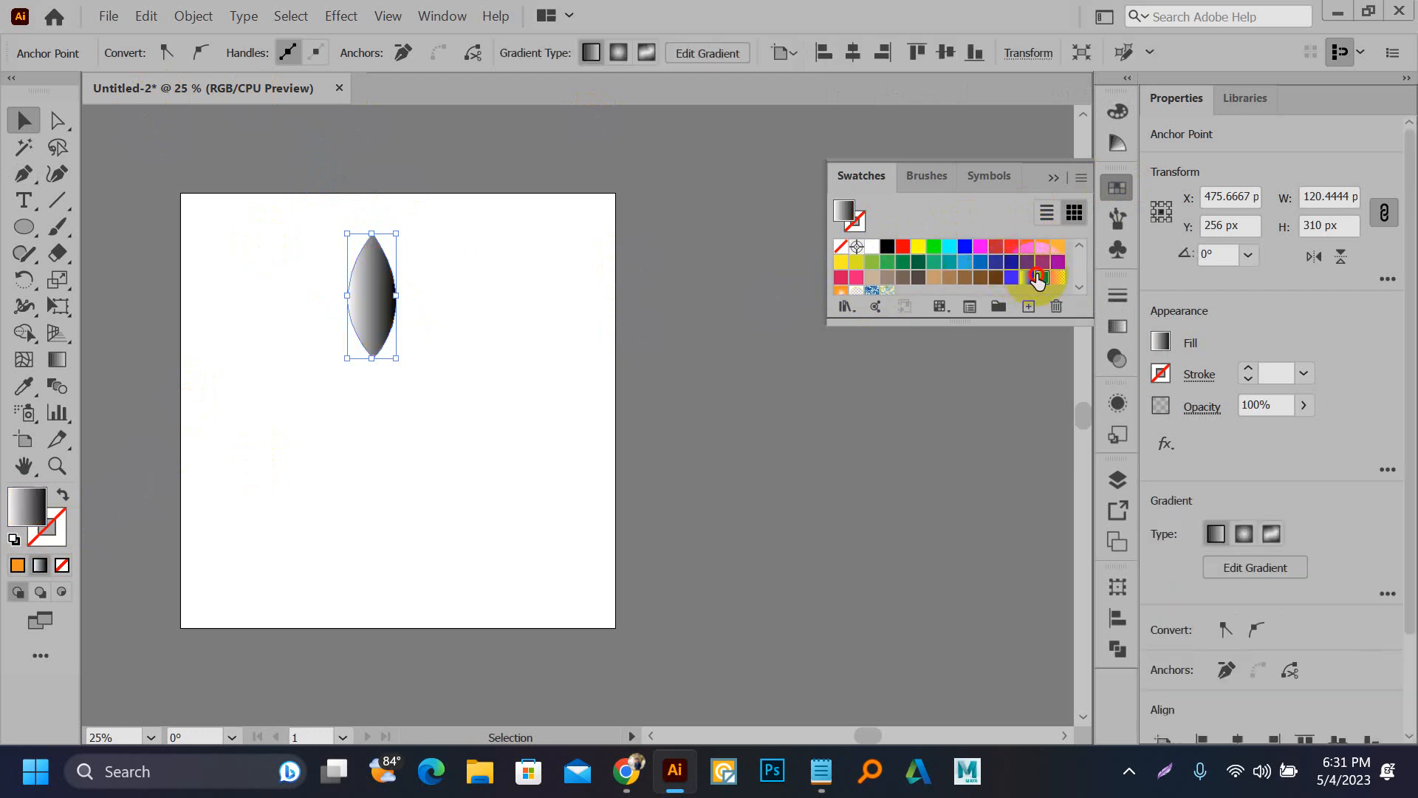
left_click(1057, 279)
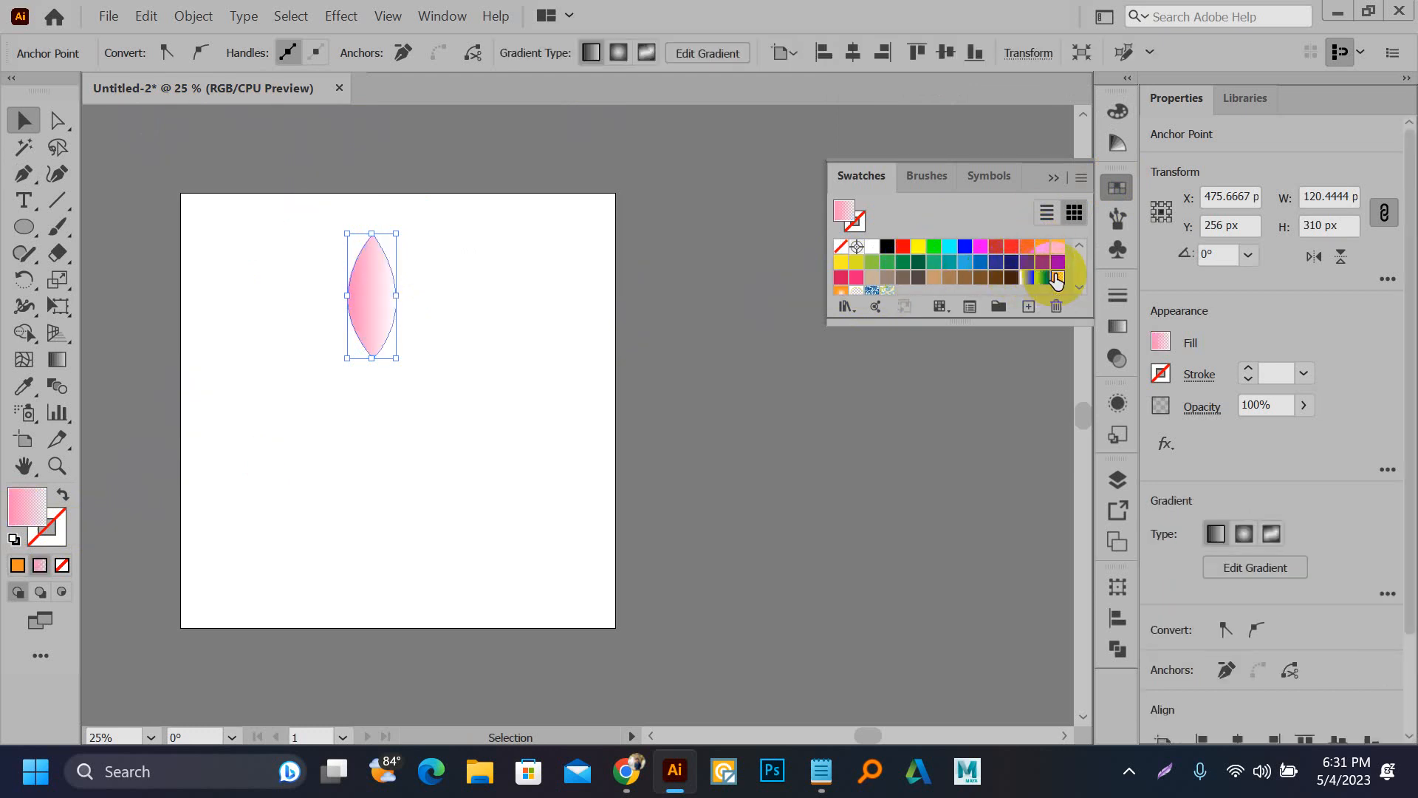
Step: Switch to the Notepad list, add the line "swatch pattern" below "Mesh tool", and return to Illustrator
left_click(532, 294)
left_click(797, 766)
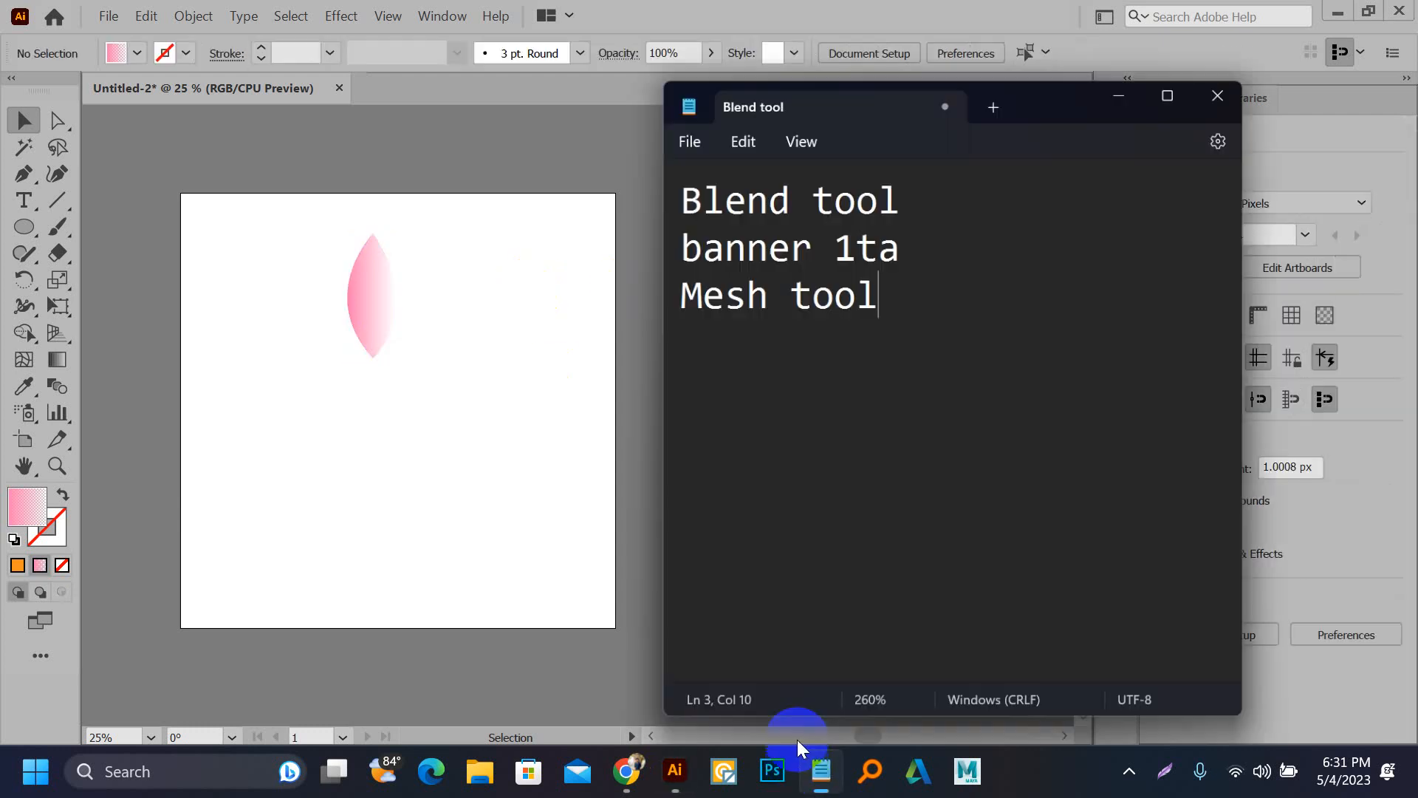
type("swa")
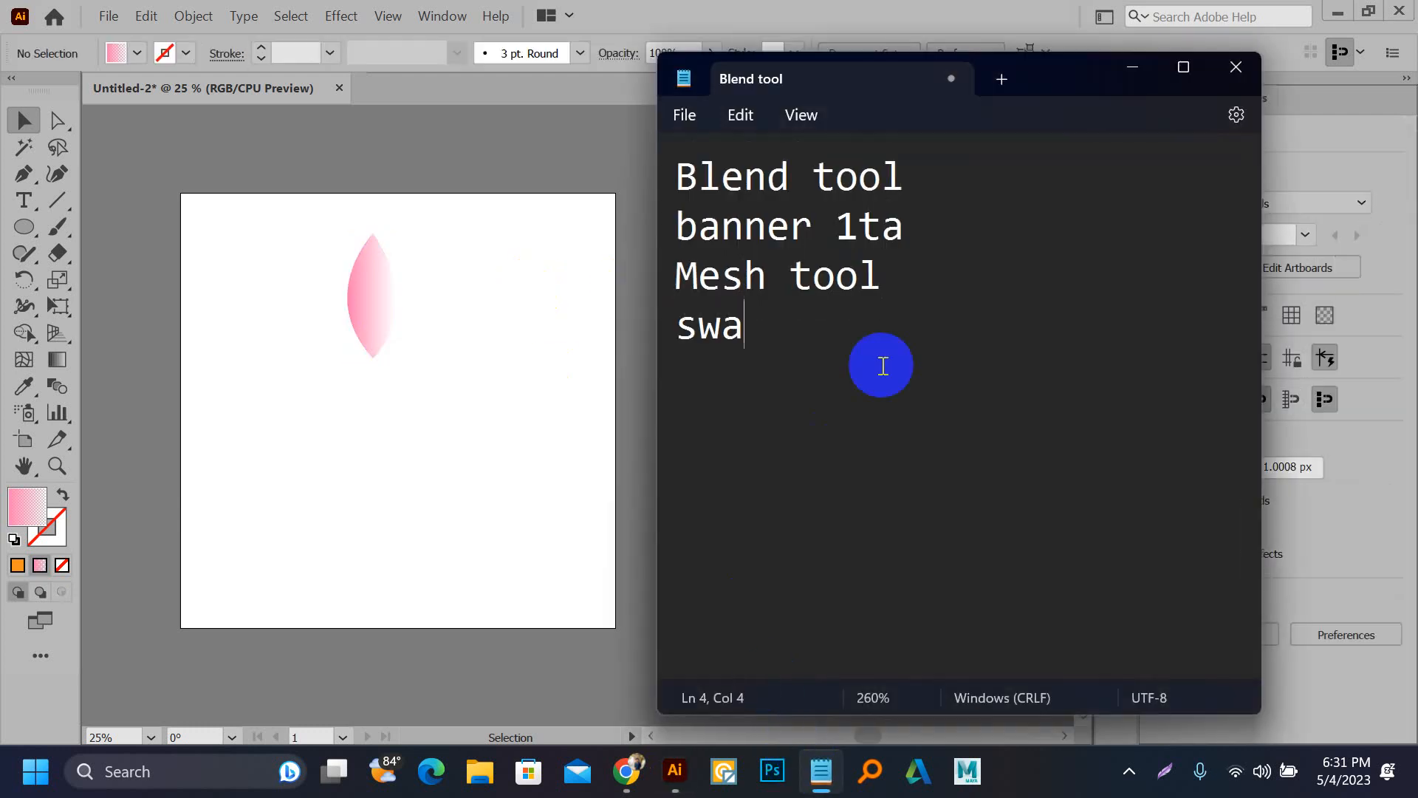
type("tch pattern")
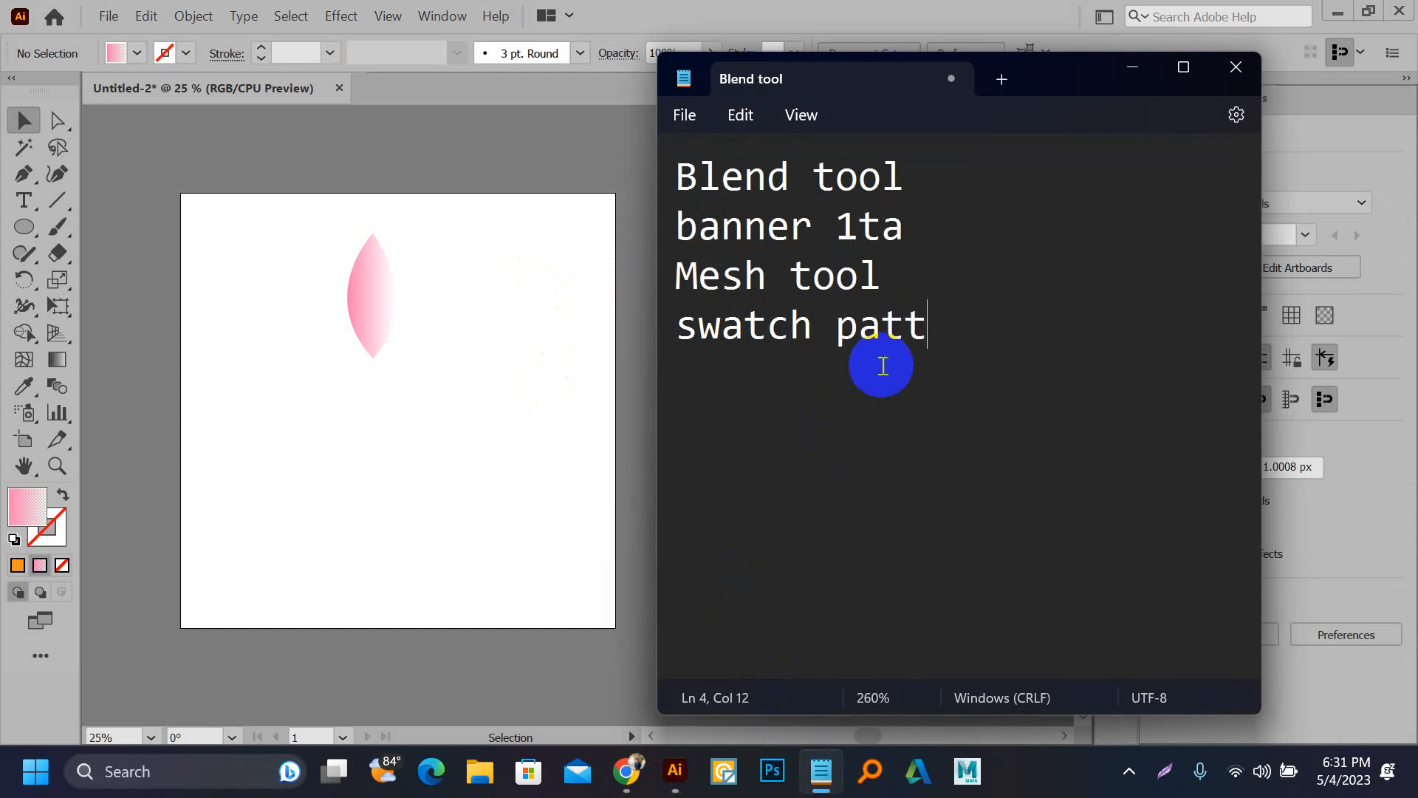
left_click(1134, 67)
Step: Open the Color Combinations gradient library and fill the leaf with its yellow-green-blue gradient
left_click(366, 294)
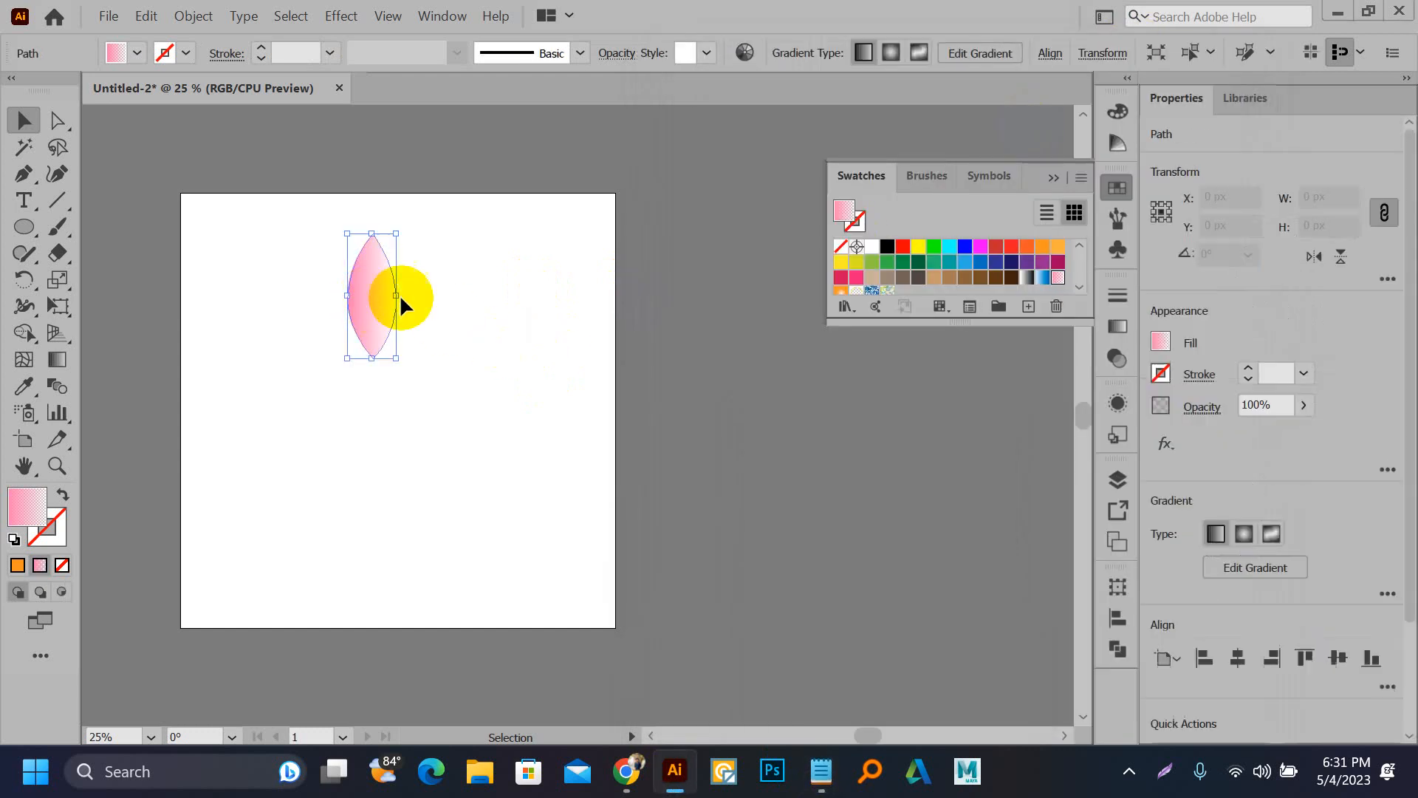
left_click(846, 305)
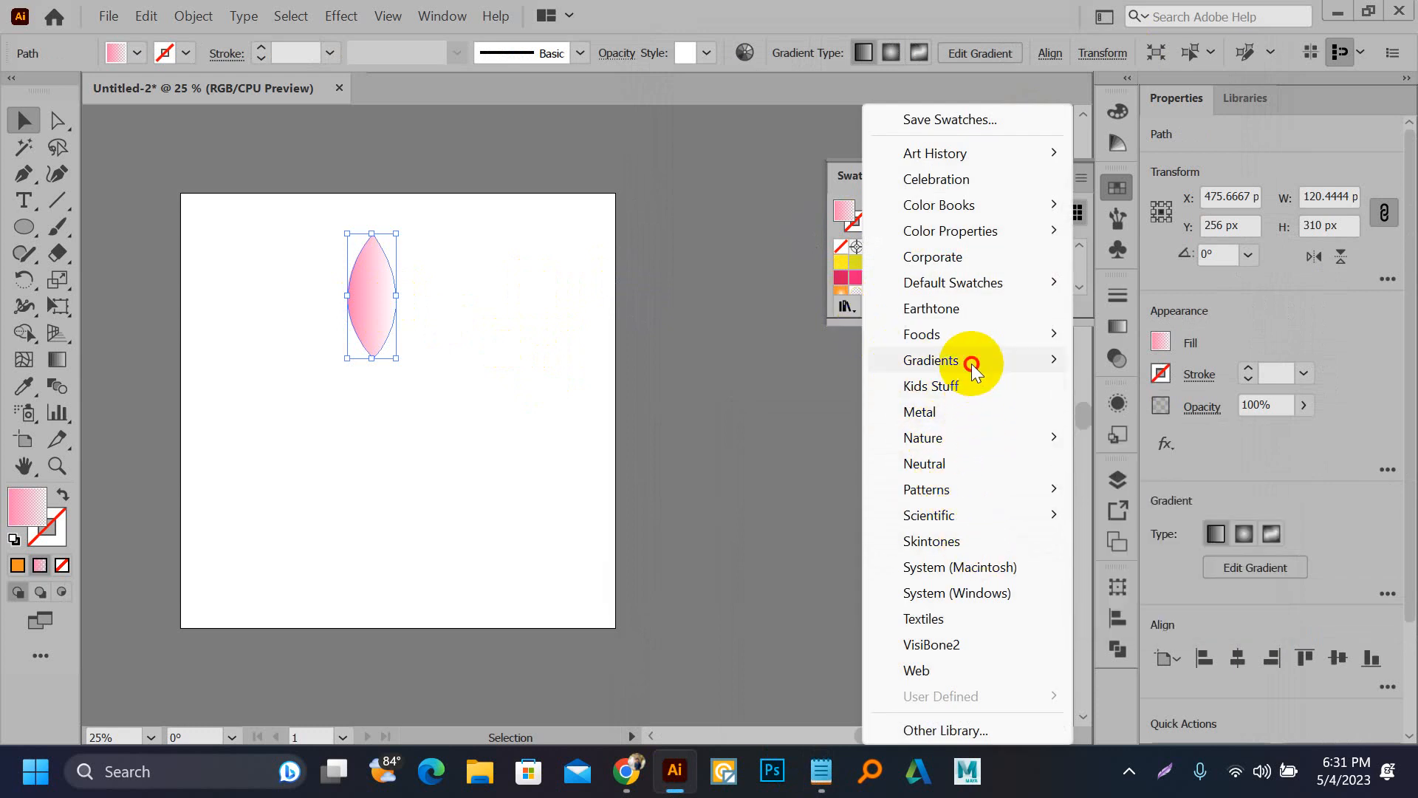
mouse_move(972, 361)
left_click(1164, 296)
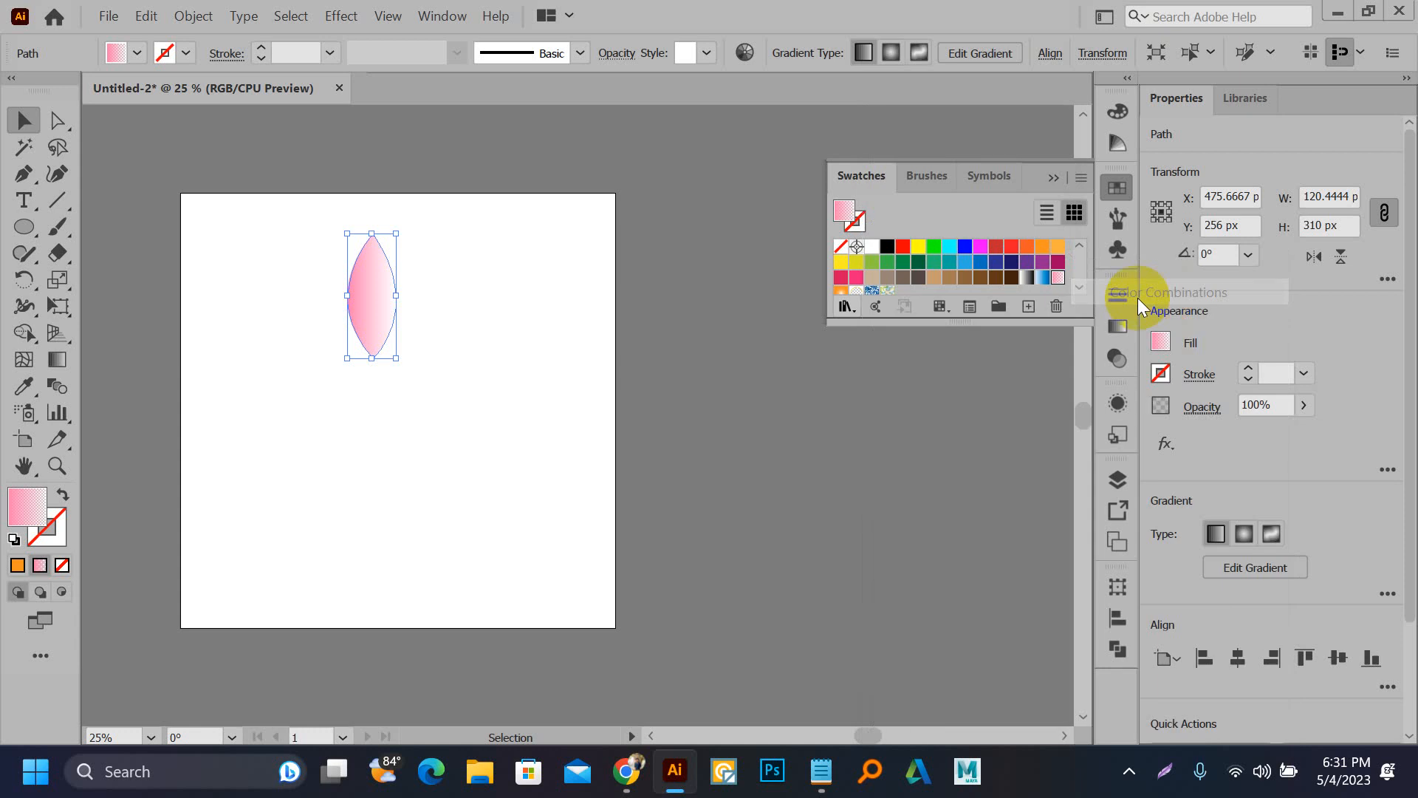
left_click(668, 437)
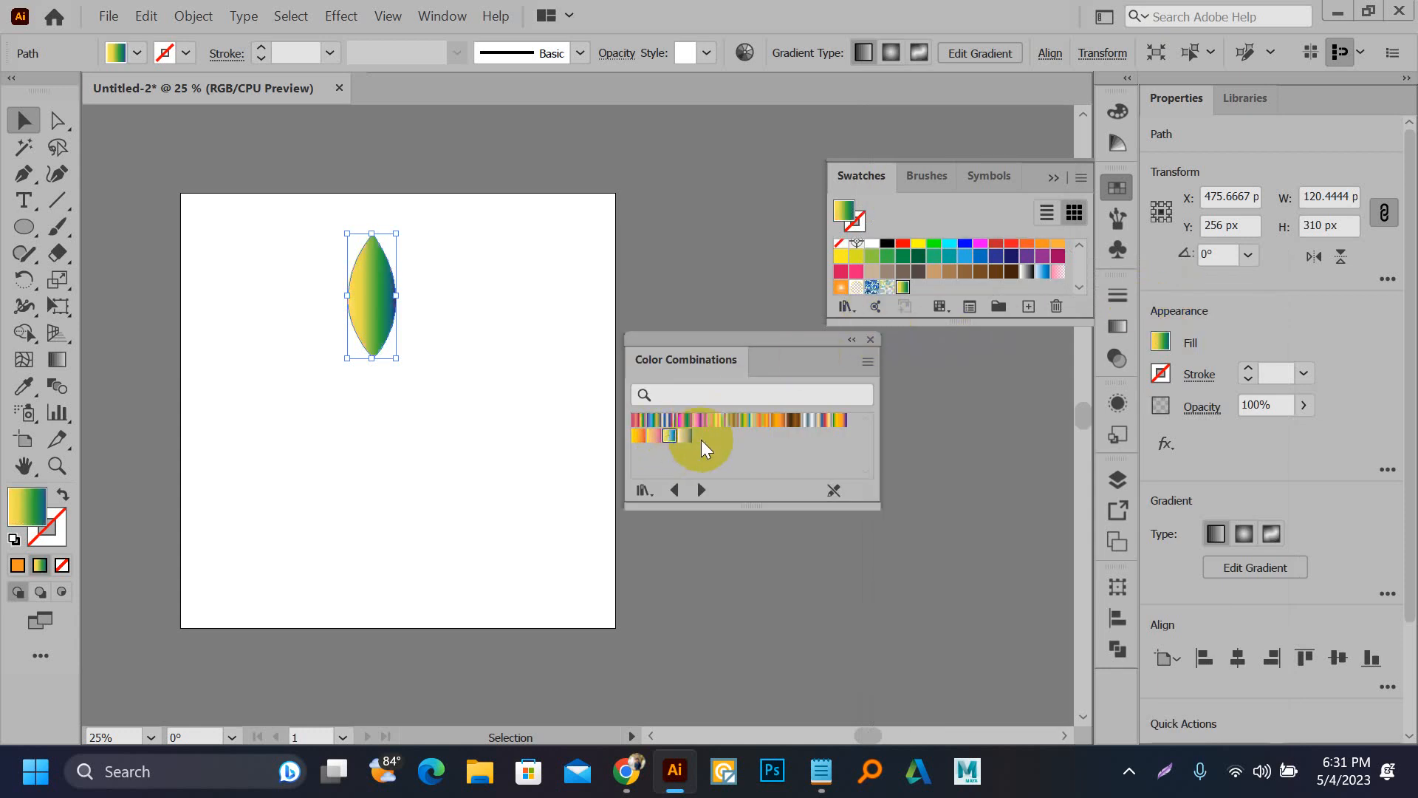
Step: Fill the leaf with a golden yellow gradient from the Foliage library and move the library clear of the artboard
left_click(702, 490)
left_click(702, 491)
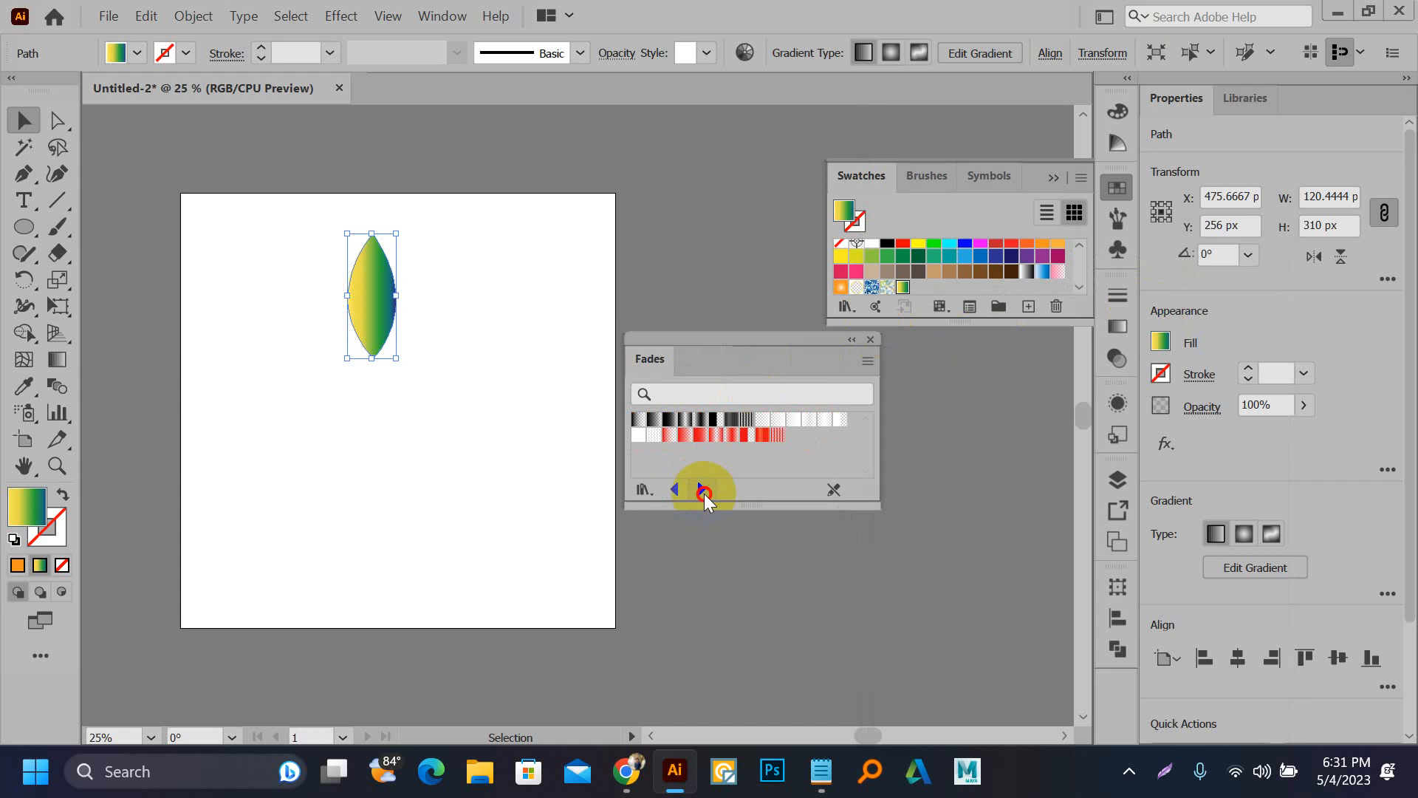
left_click(702, 490)
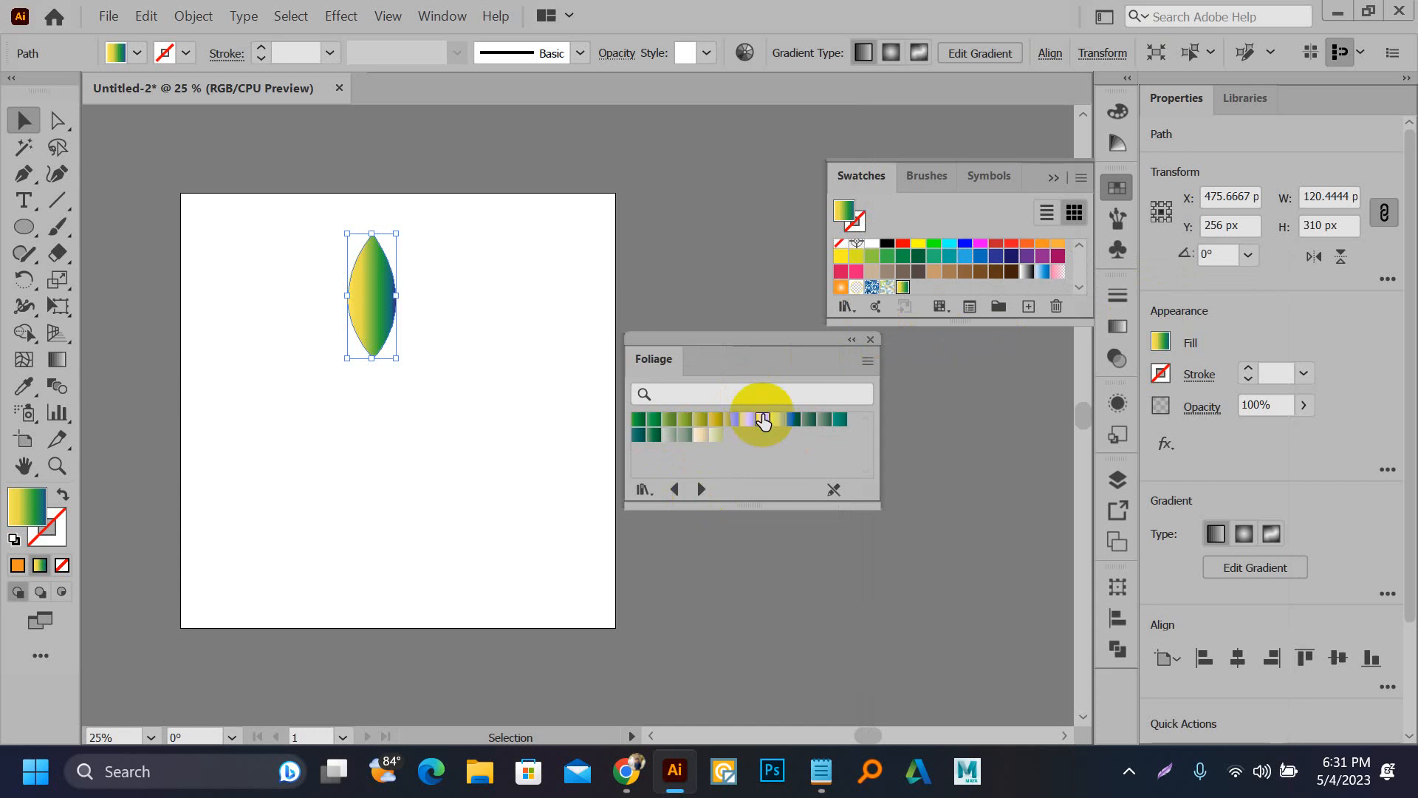
left_click(762, 419)
left_click_drag(825, 357, 1084, 404)
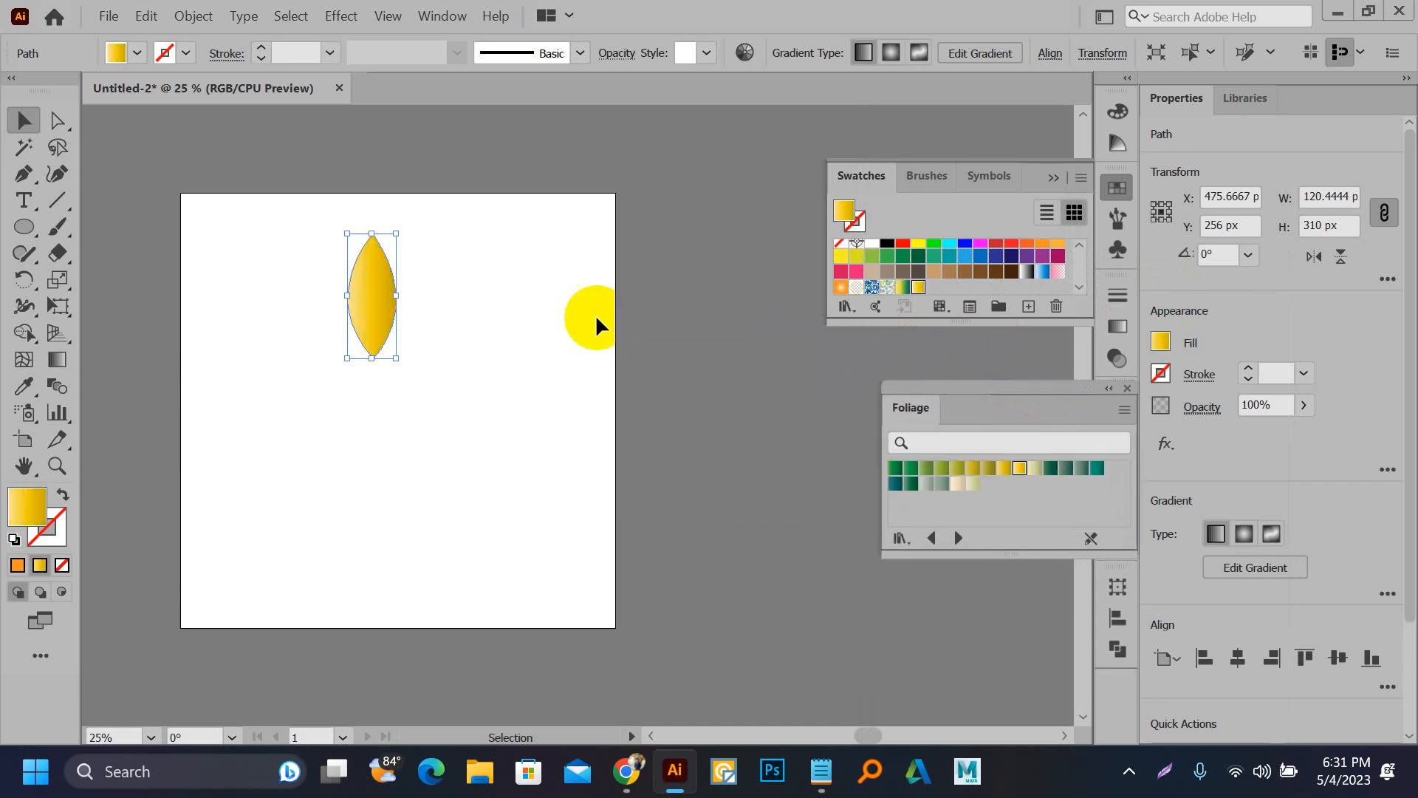
Step: Rotate a copy of the leaf 45° clockwise about its lower tip and repeat it until eight petals form a flower
left_click(22, 277)
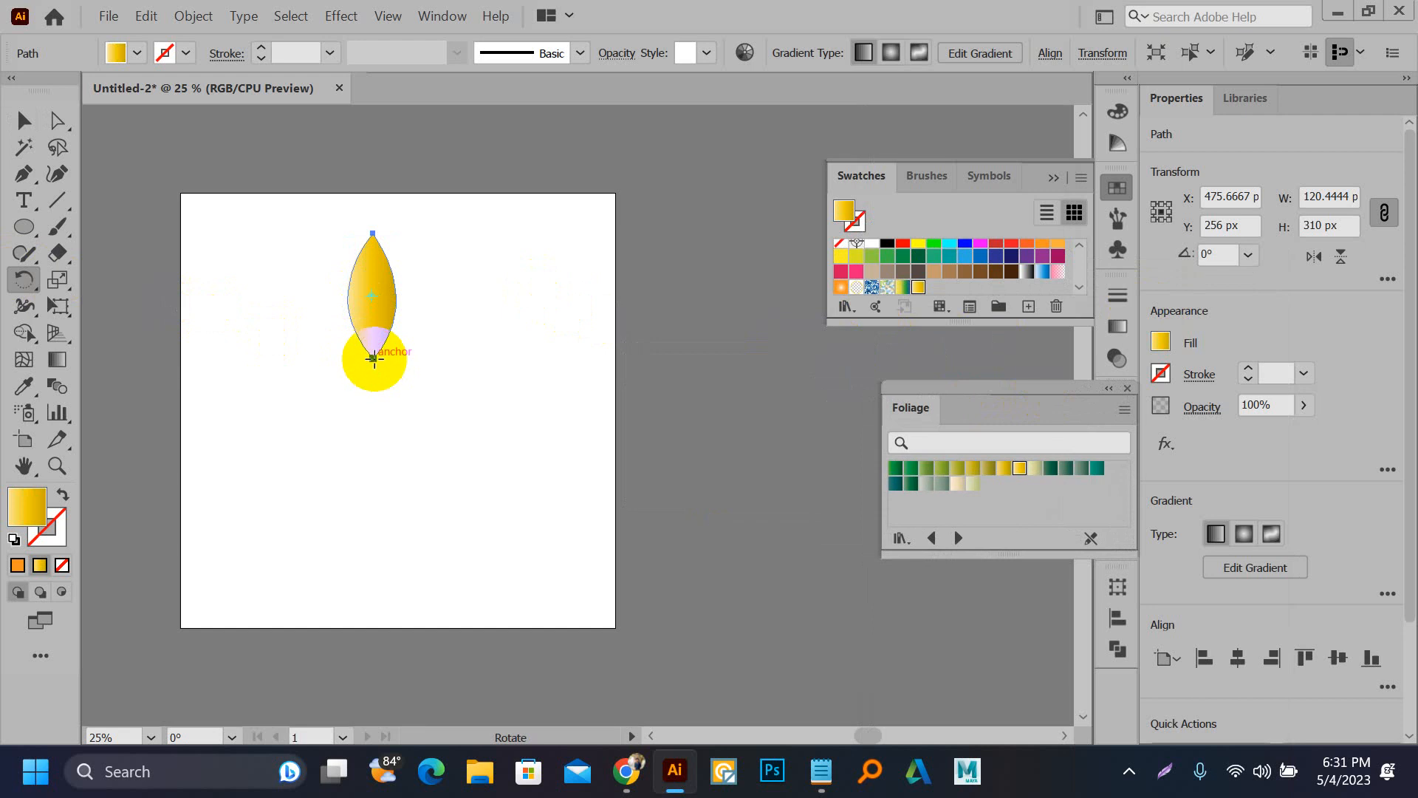
left_click_drag(364, 281, 422, 316)
key("ctrl+d")
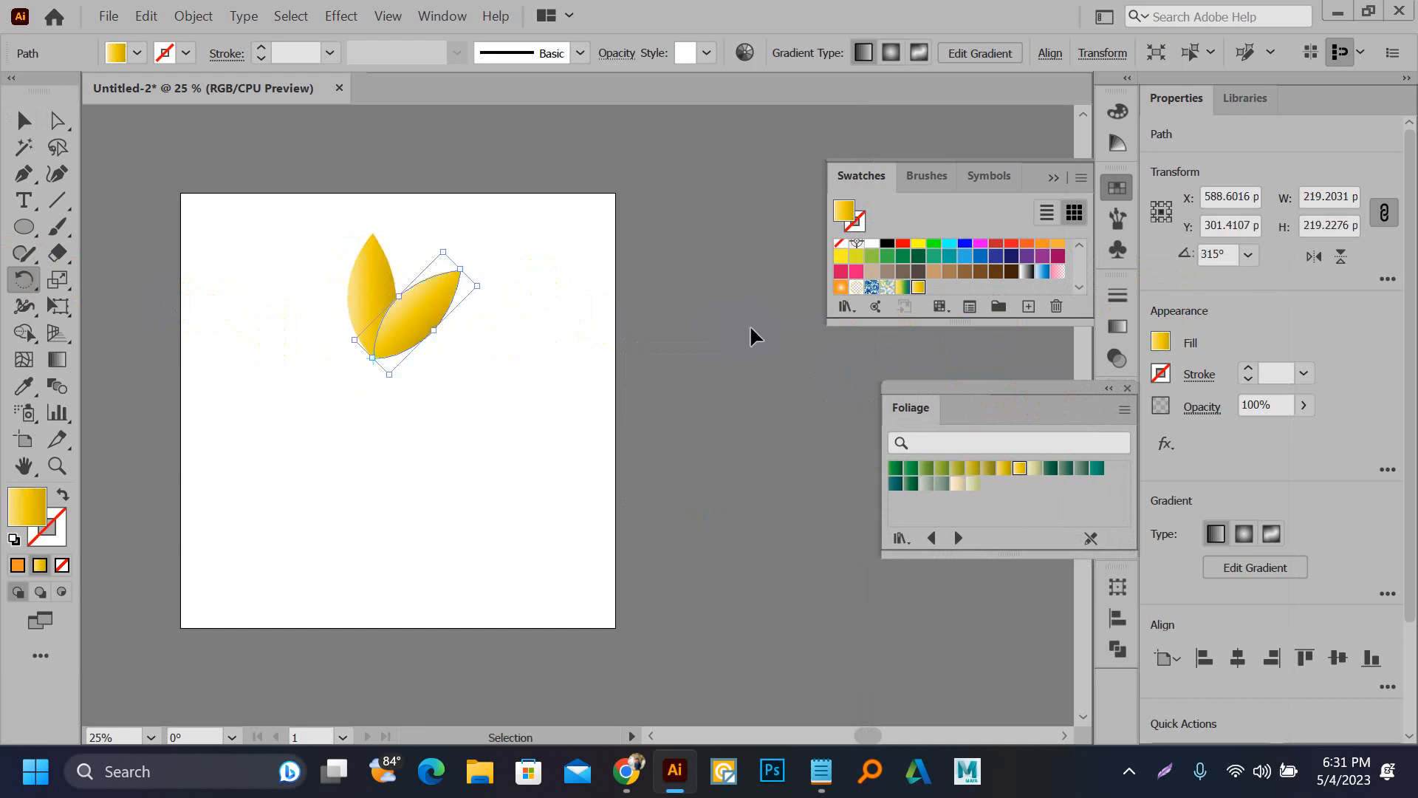
key("ctrl+d")
key("ctrl+d")
key("ctrl+d")
key("ctrl+d")
key("ctrl+d")
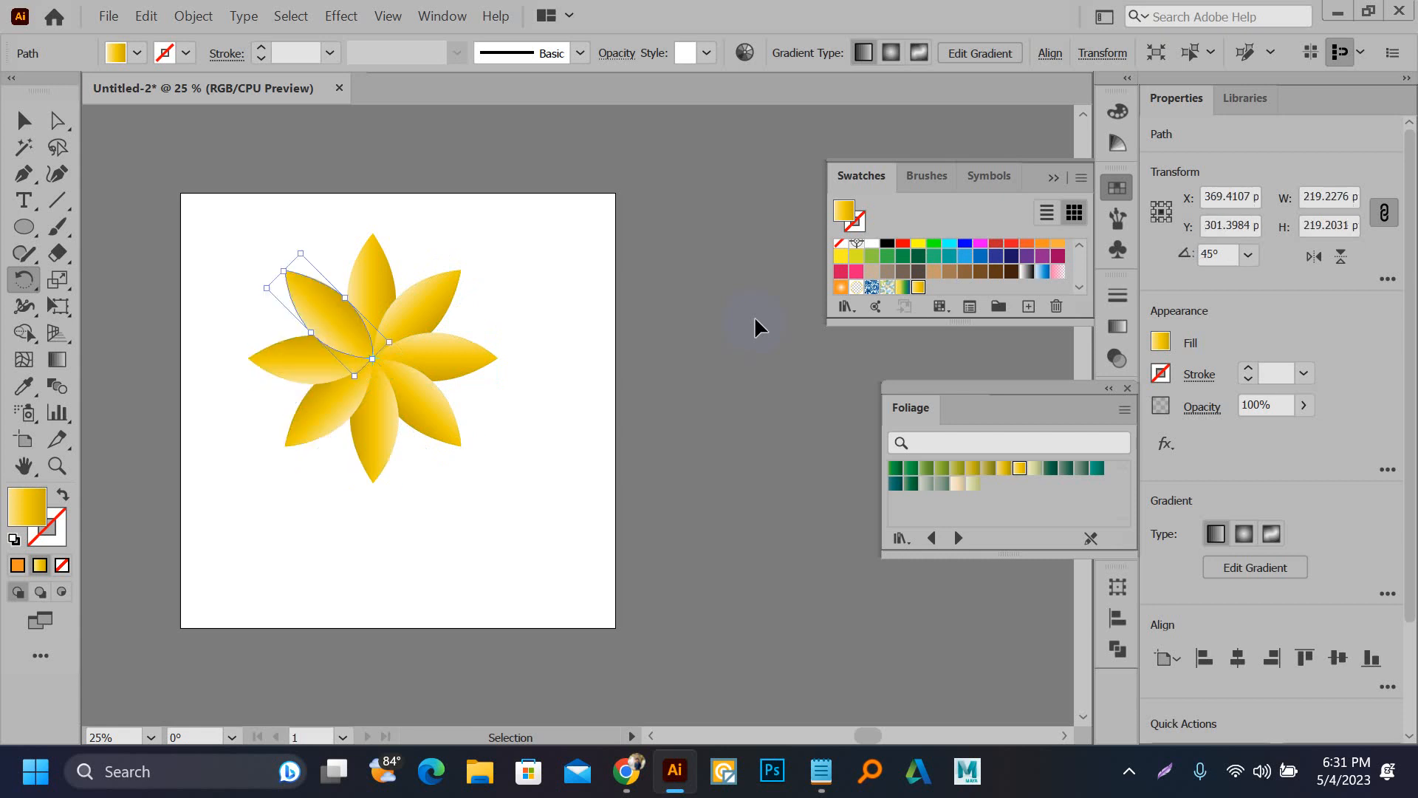
Step: Delete the upper-right, upper-left, left and lower-left petals from the flower
left_click(24, 121)
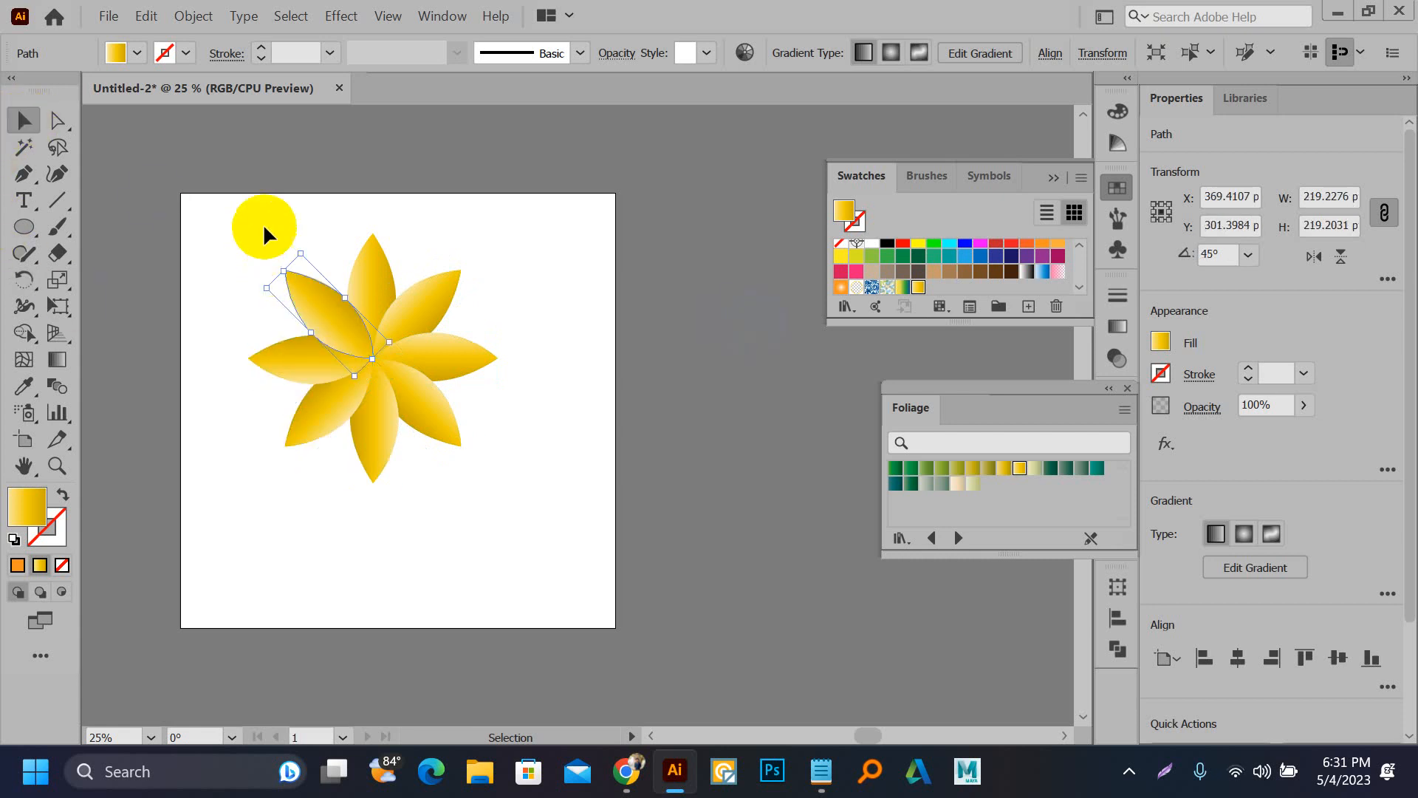
left_click(230, 222)
left_click_drag(231, 216, 548, 491)
left_click(554, 442)
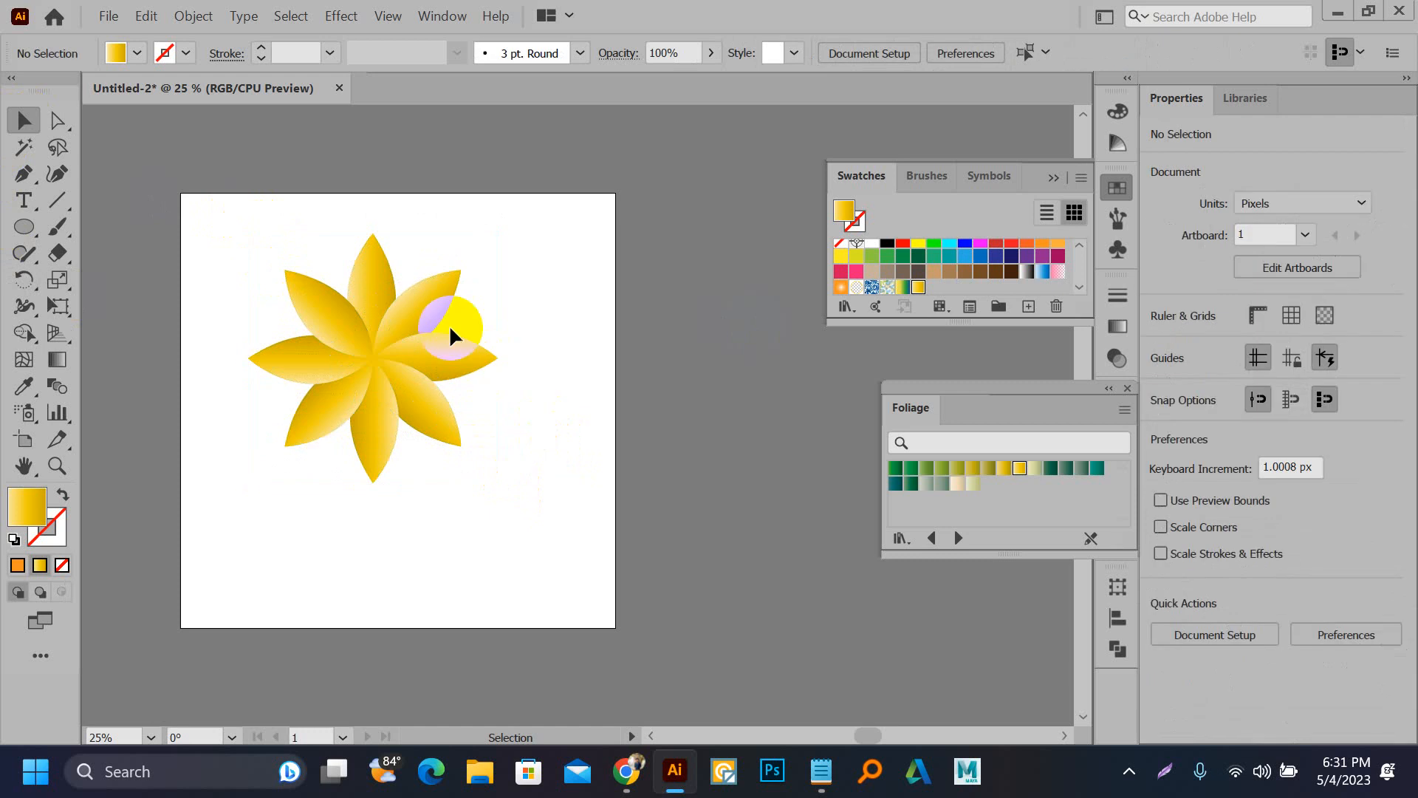
left_click(426, 284)
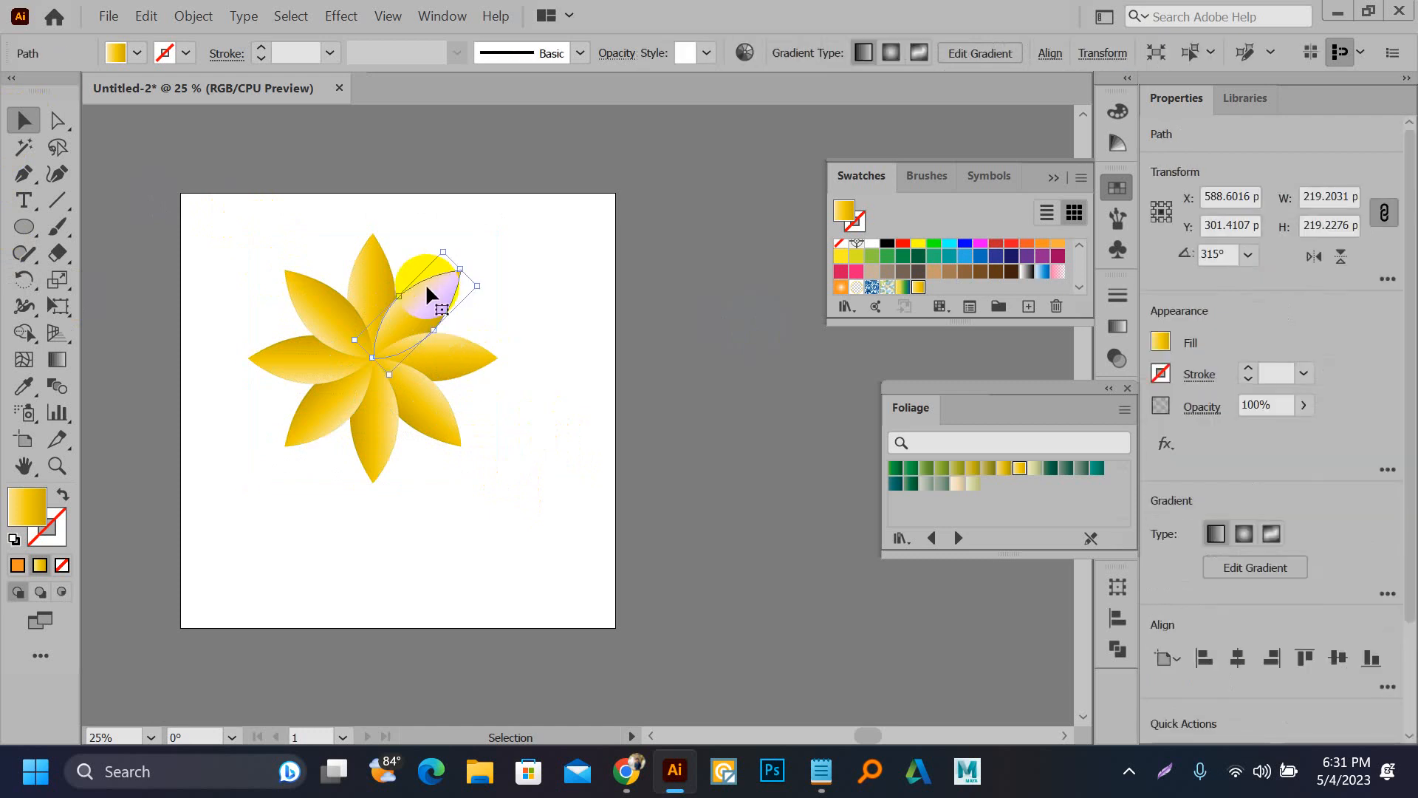
key("Delete")
left_click(327, 307)
key("Delete")
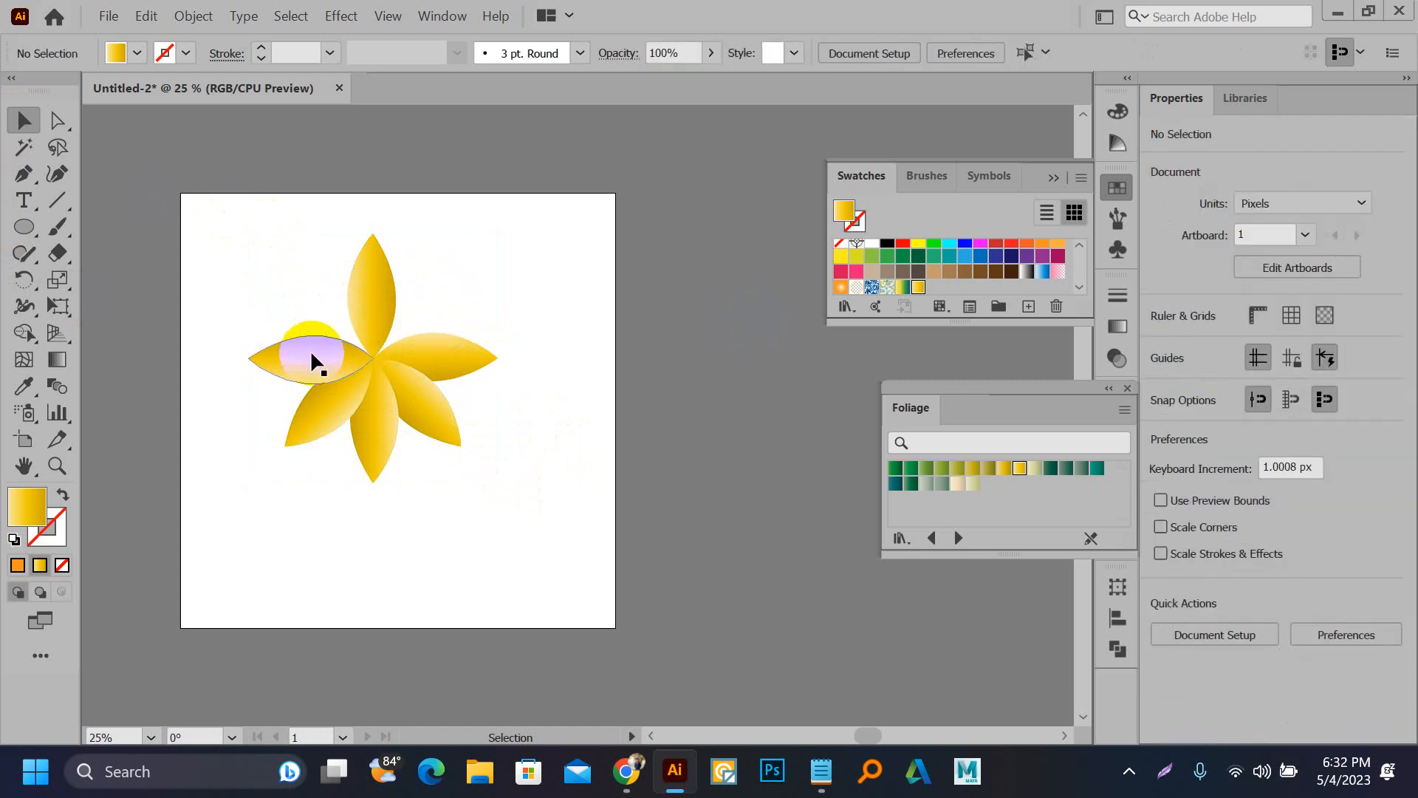
left_click(310, 348)
key("Delete")
left_click(334, 399)
key("Delete")
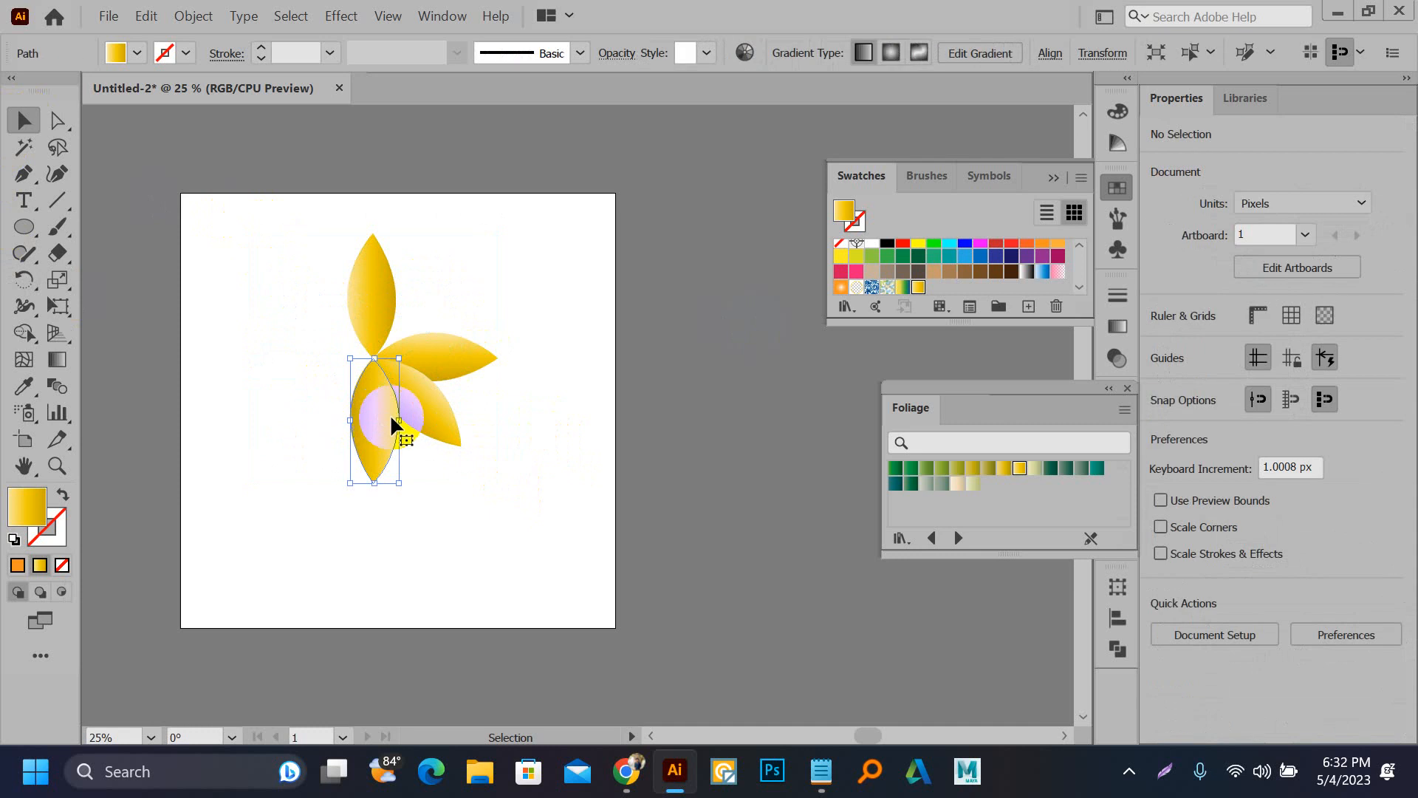
Step: Restore the four deleted petals so the flower has all eight petals around its centre
left_click(390, 414)
key("ctrl+d")
key("ctrl+d")
key("ctrl+d")
key("ctrl+d")
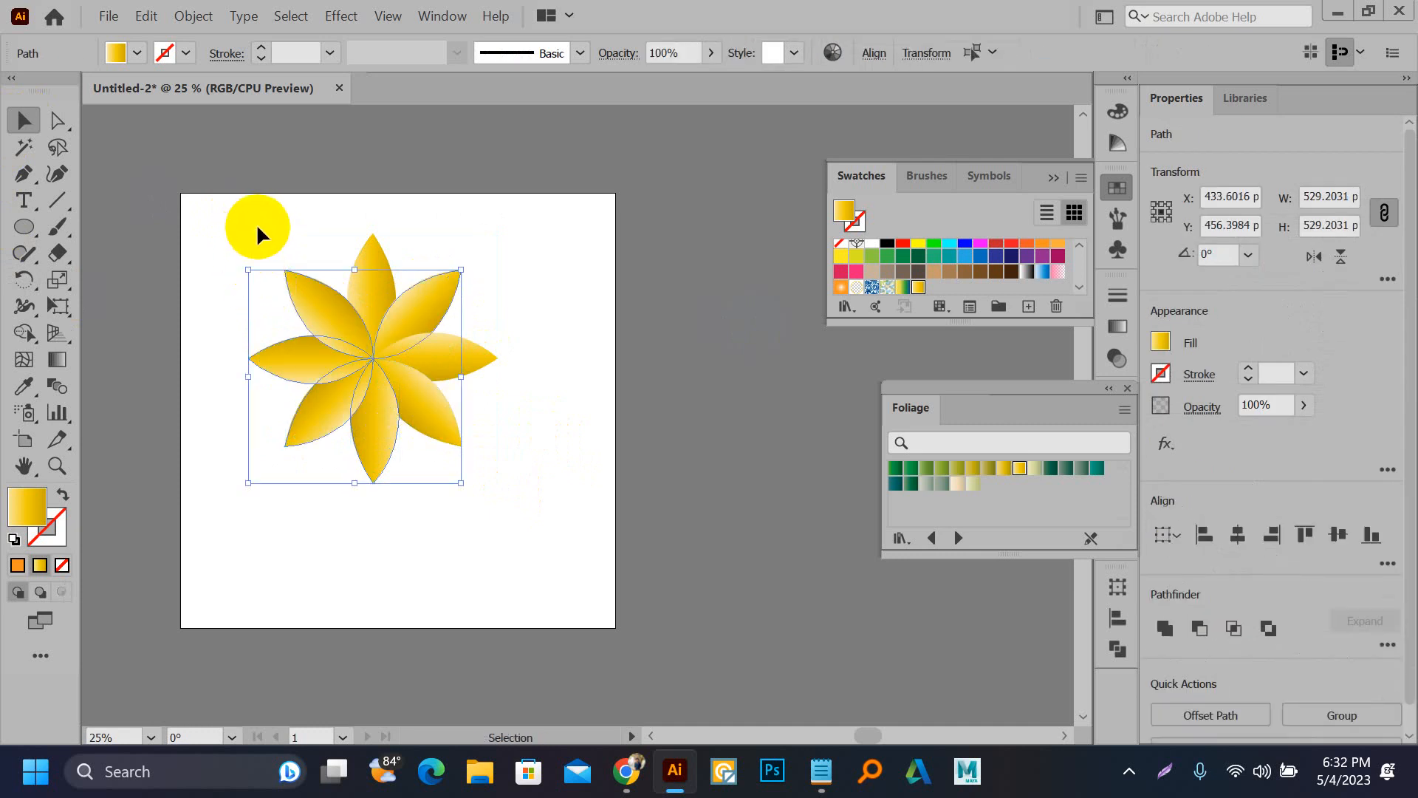
Step: Group all eight petals of the flower and make a blend between them
left_click_drag(271, 202, 535, 517)
key("a")
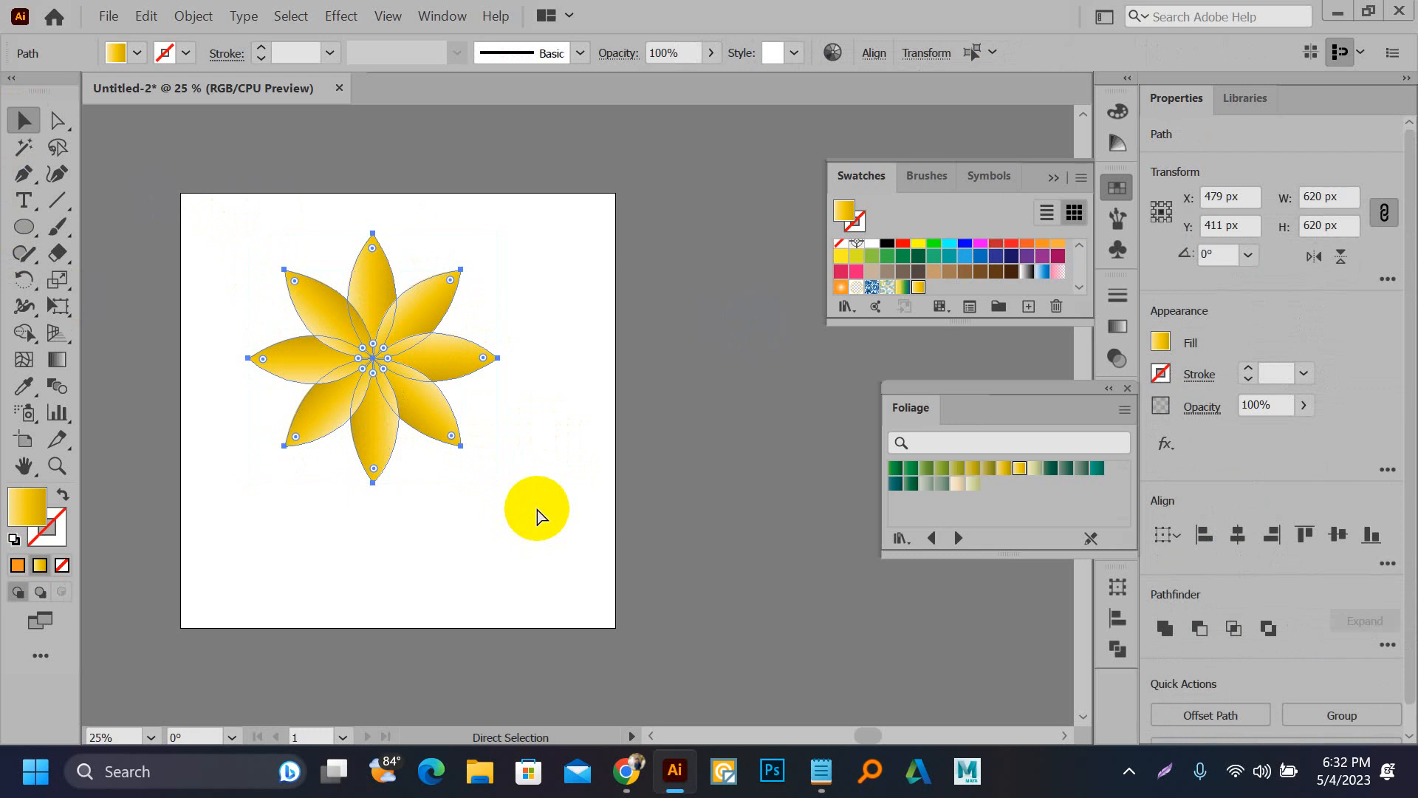
key("ctrl+g")
key("a")
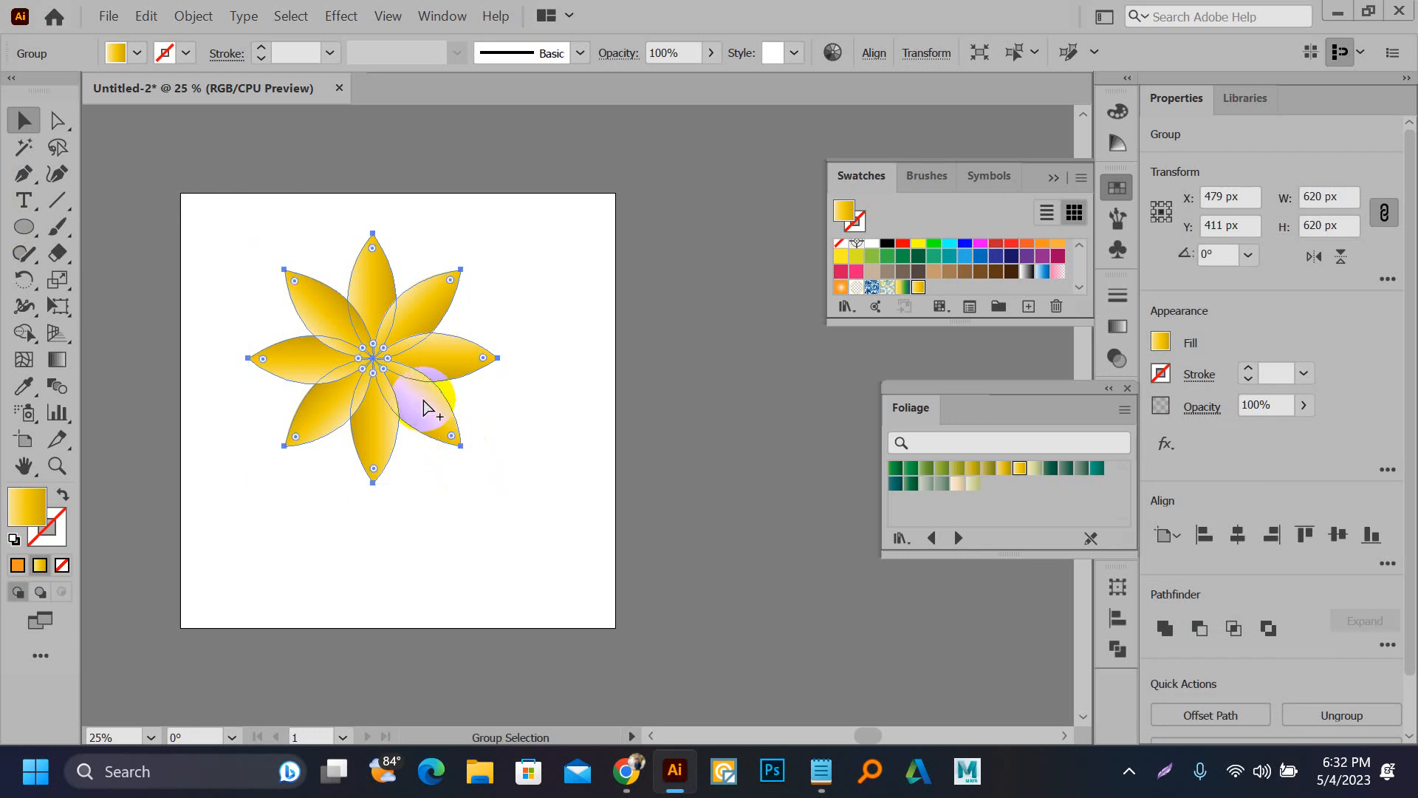
key("ctrl+alt+b")
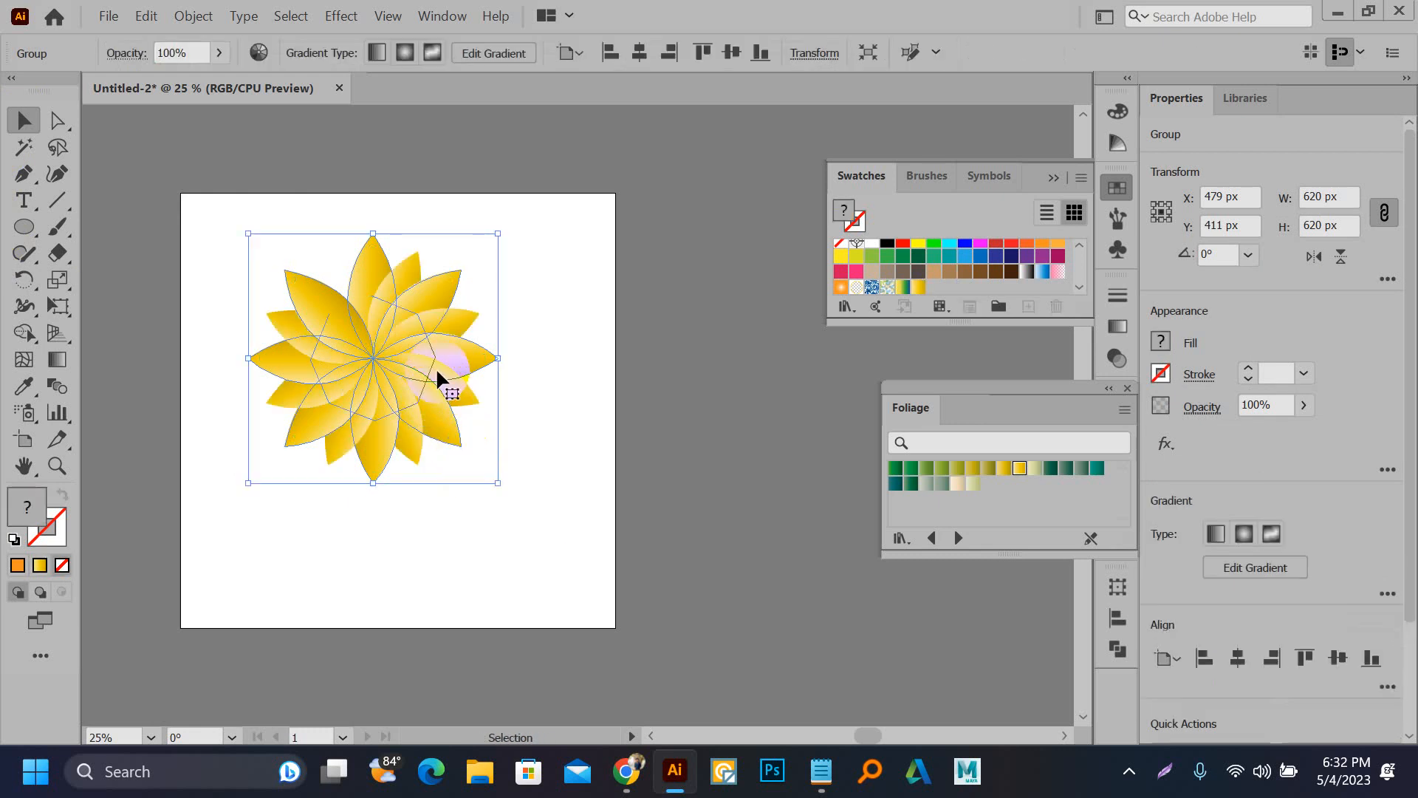
Step: Set the petal blend's spacing to Specified Steps with 28 steps, apply it and deselect the flower
double_click(59, 390)
left_click(889, 229)
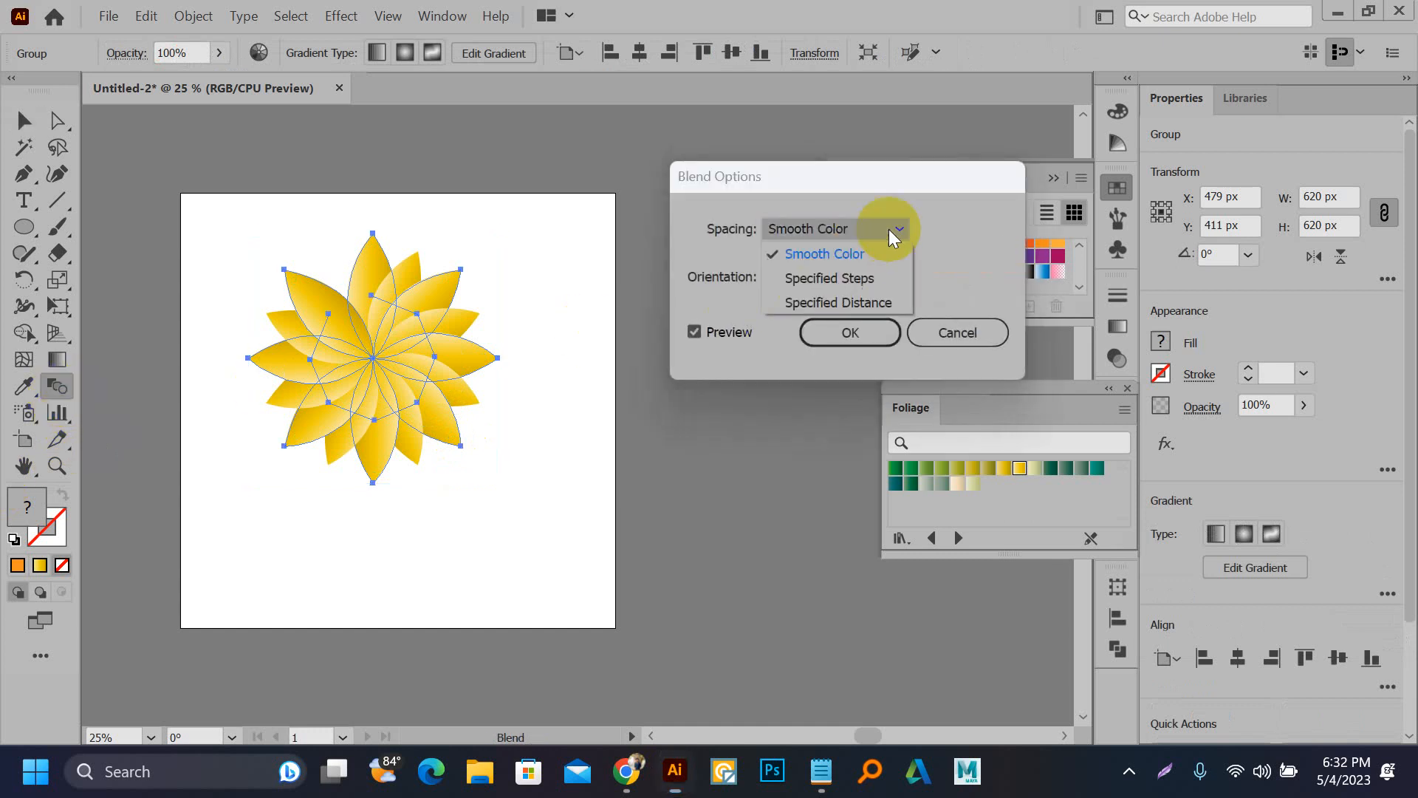
left_click(870, 282)
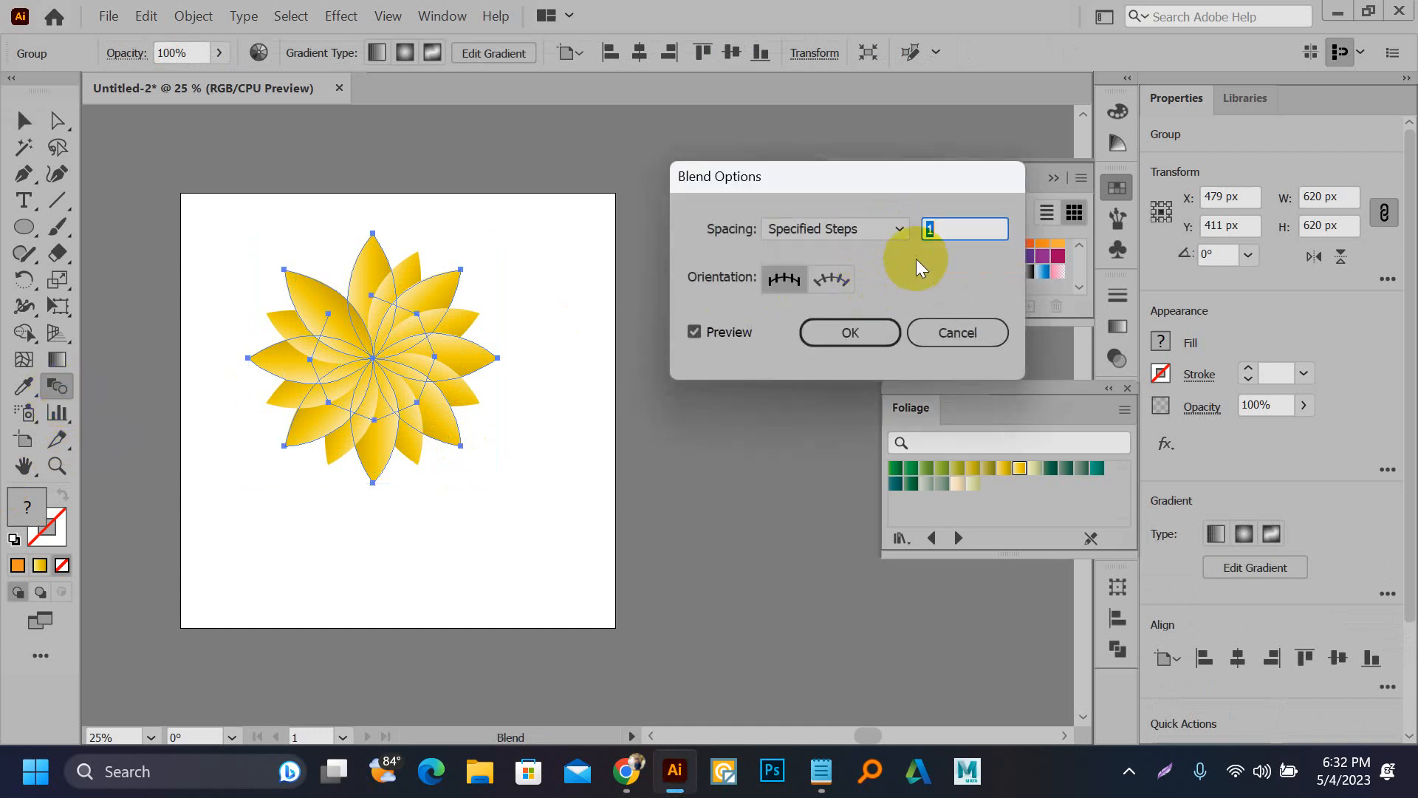
scroll(953, 222, "up", 14)
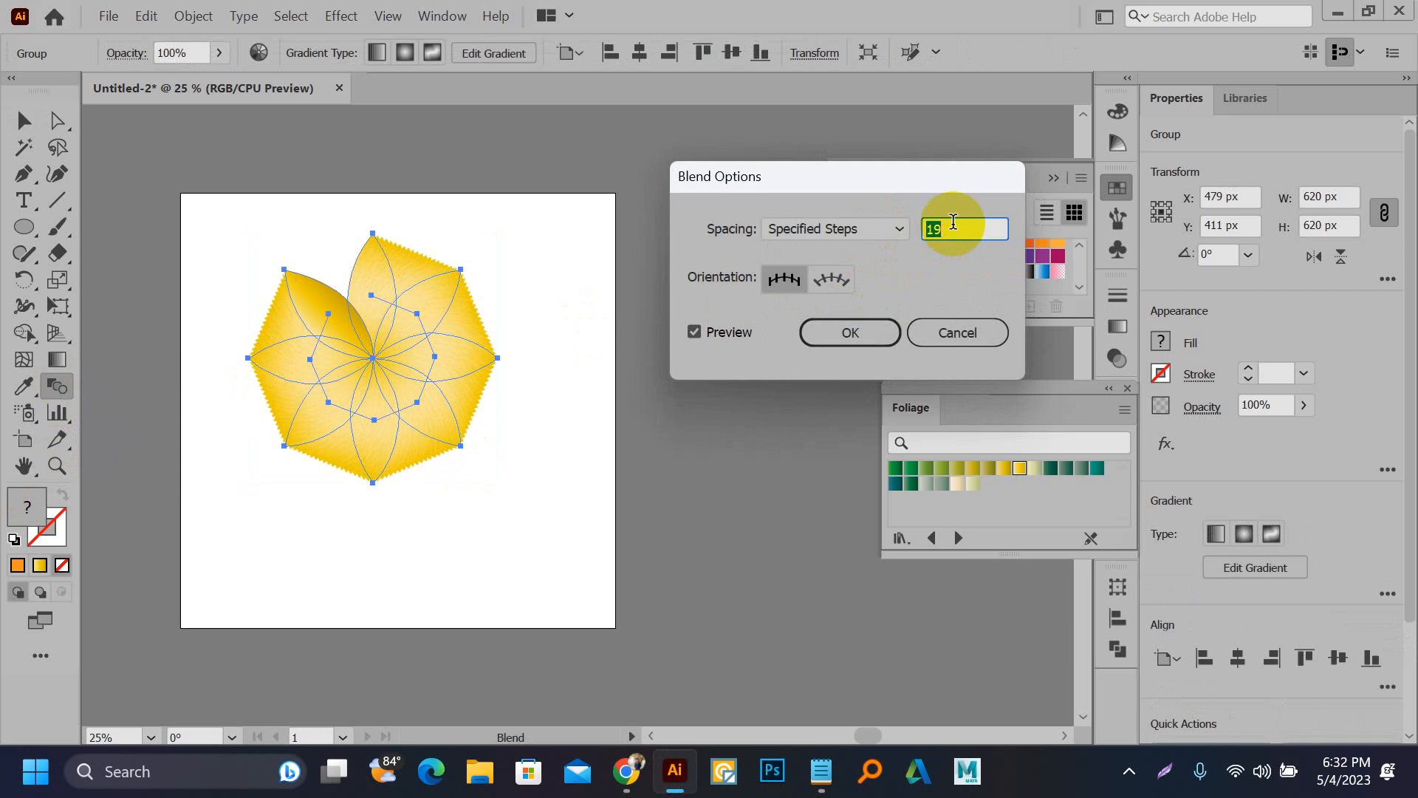
left_click(842, 332)
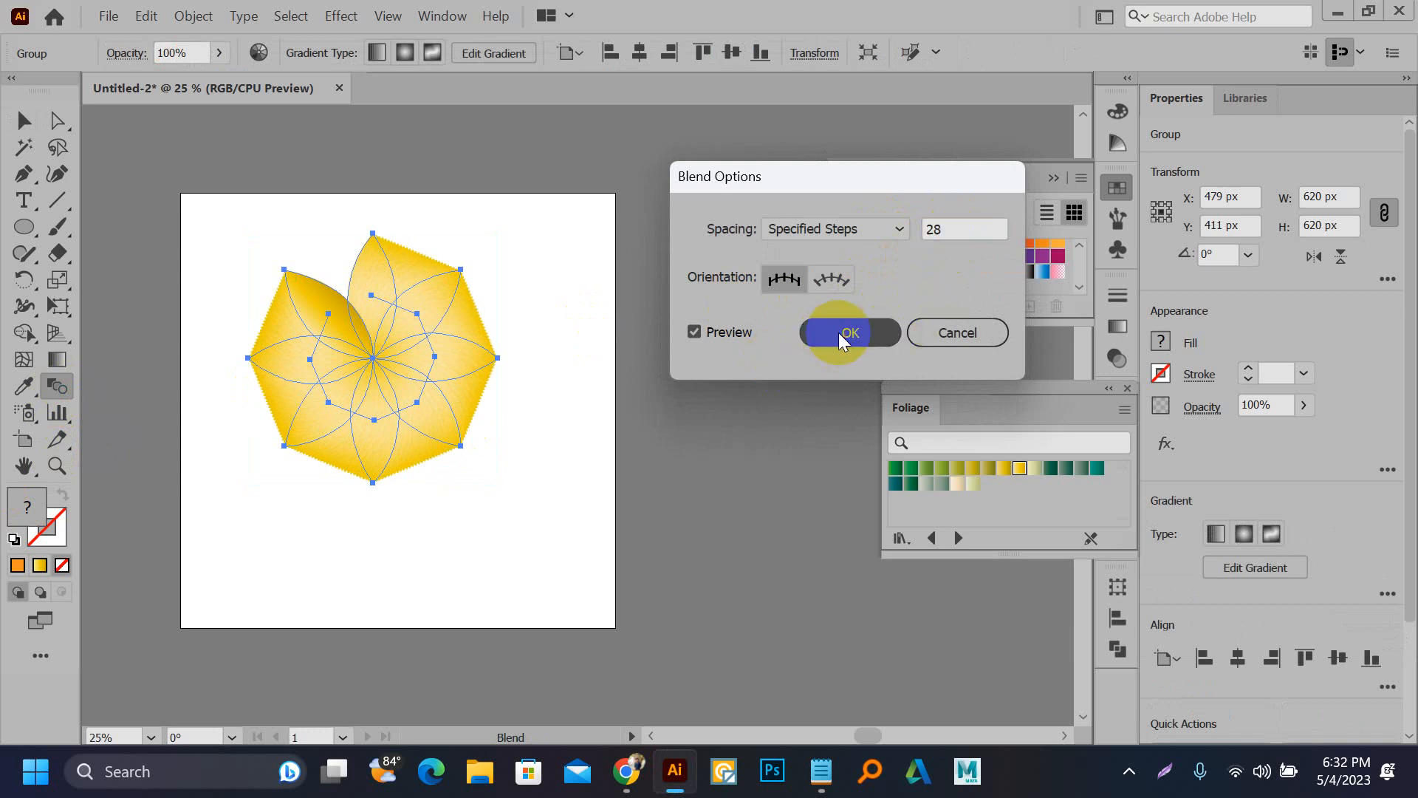
key("v")
left_click(562, 288)
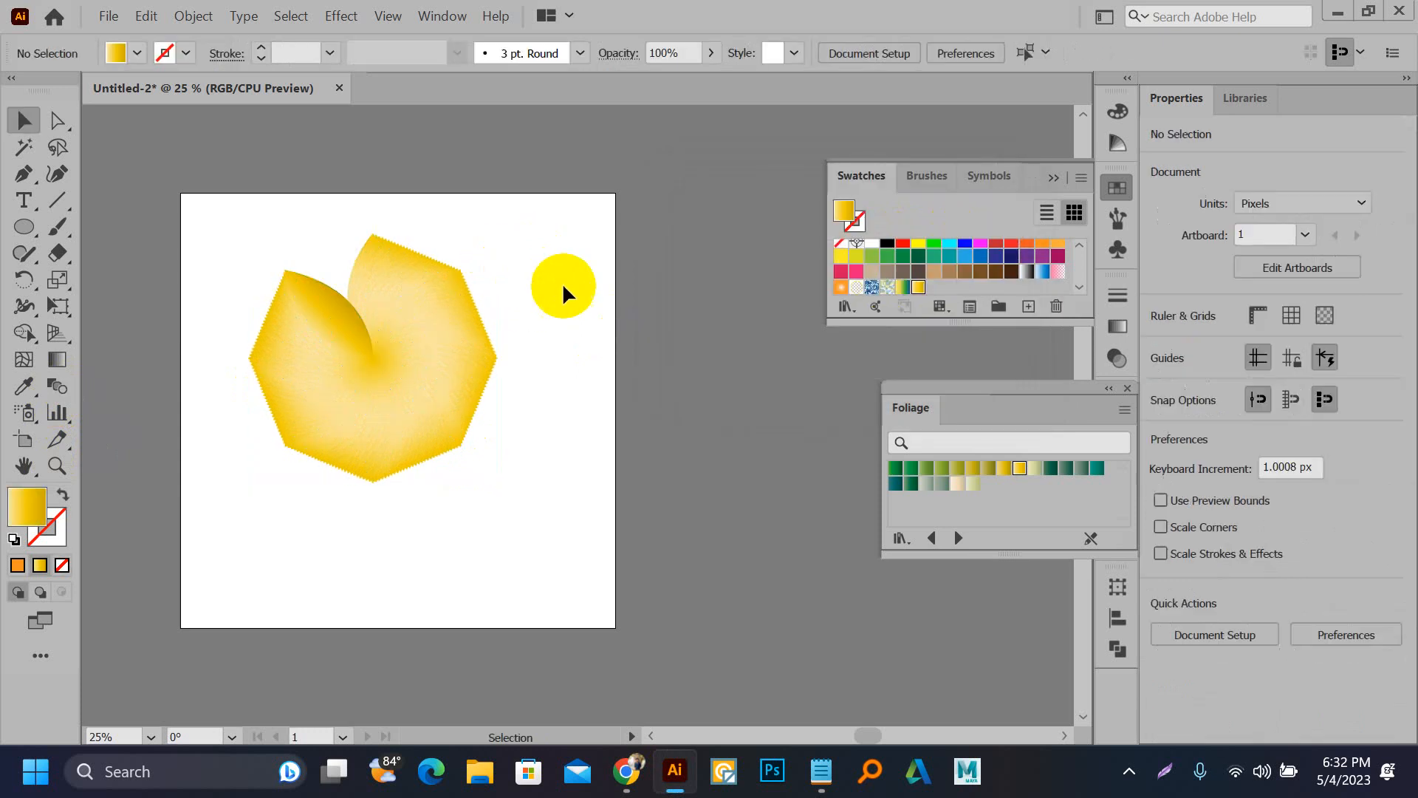
Step: Move the blended flower off the artboard, beyond its upper-left corner
scroll(627, 384, "down", 2)
scroll(509, 393, "up", 4)
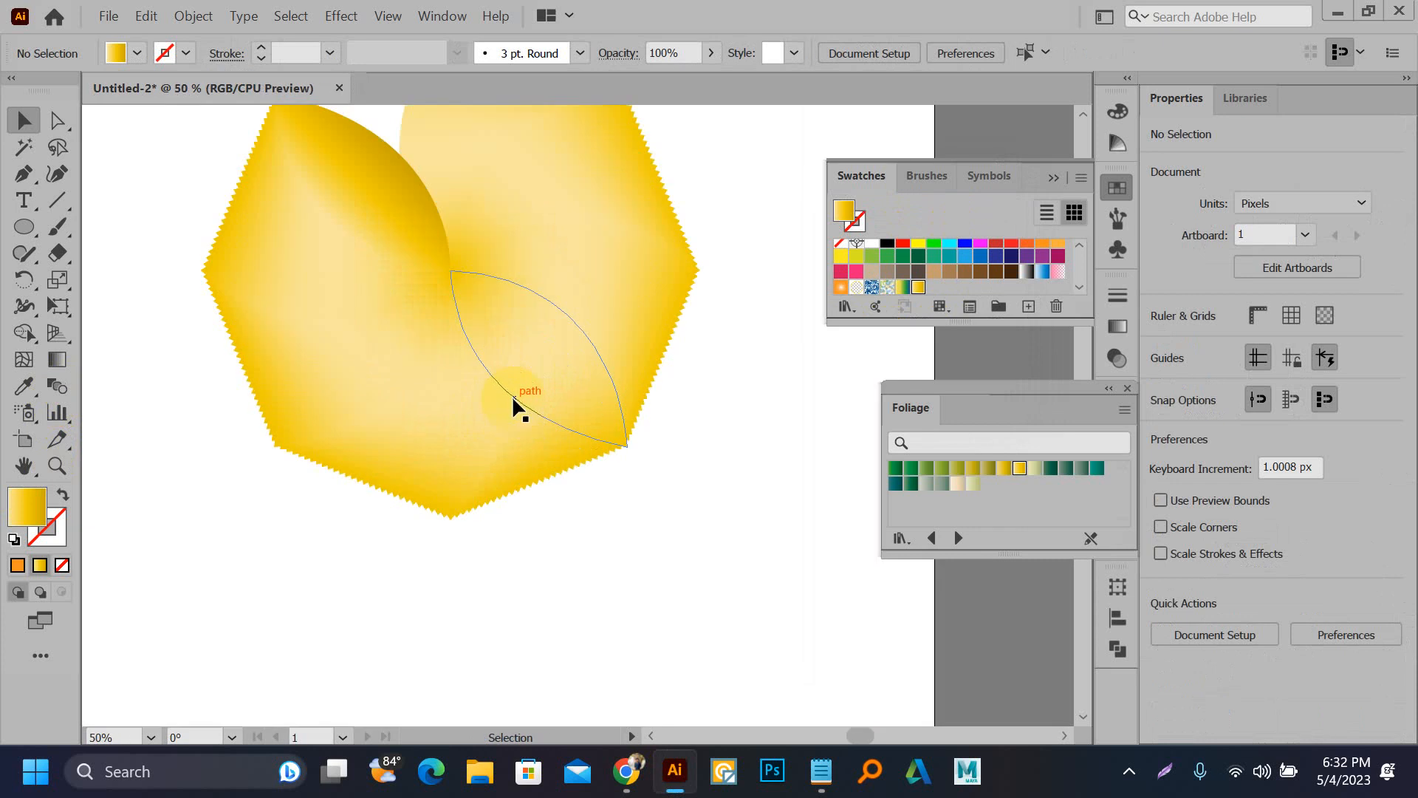
scroll(515, 400, "down", 2)
left_click_drag(502, 356, 210, 202)
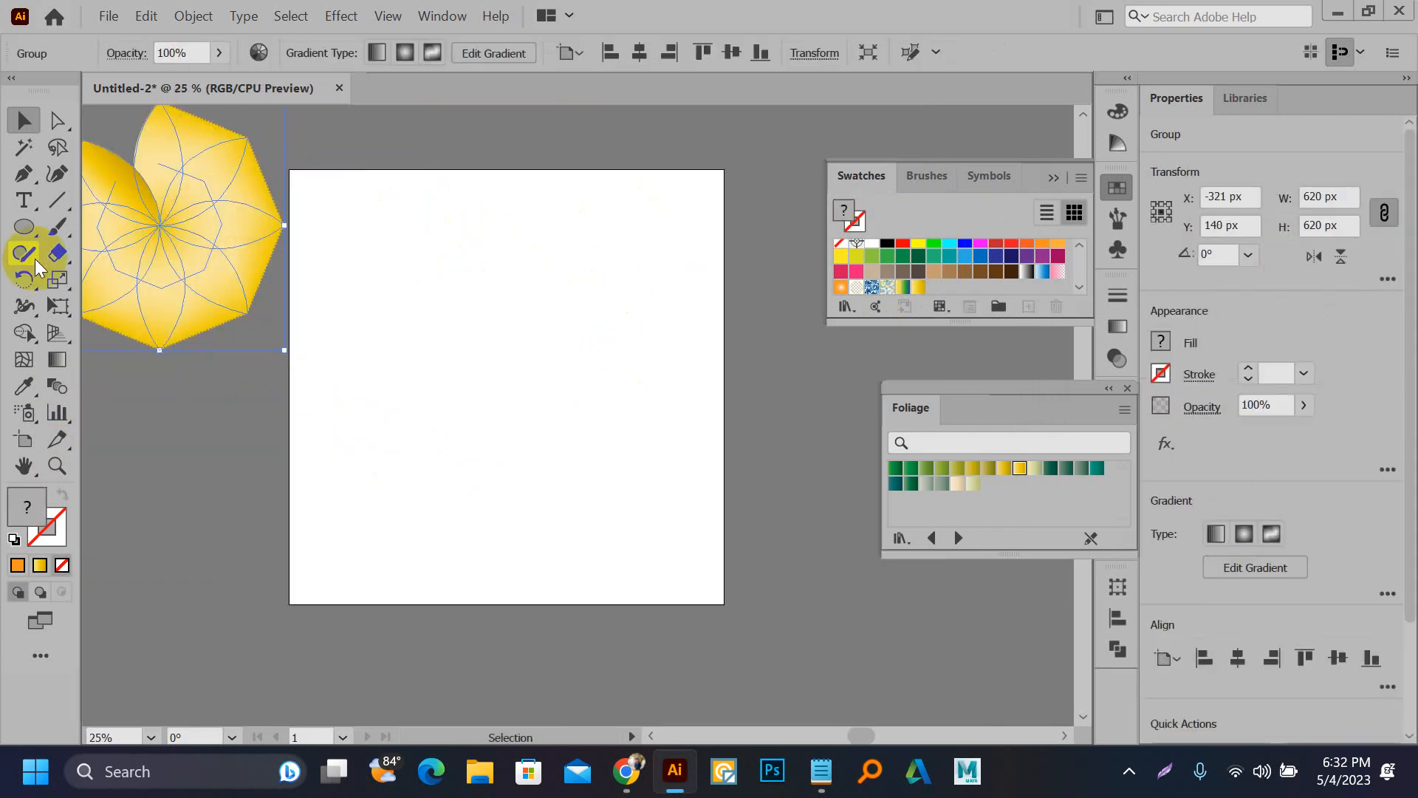
Step: Draw a five-pointed star about 230 by 225 px in the upper part of the artboard and fill it with red
left_click(22, 235)
left_click_drag(20, 231, 113, 285)
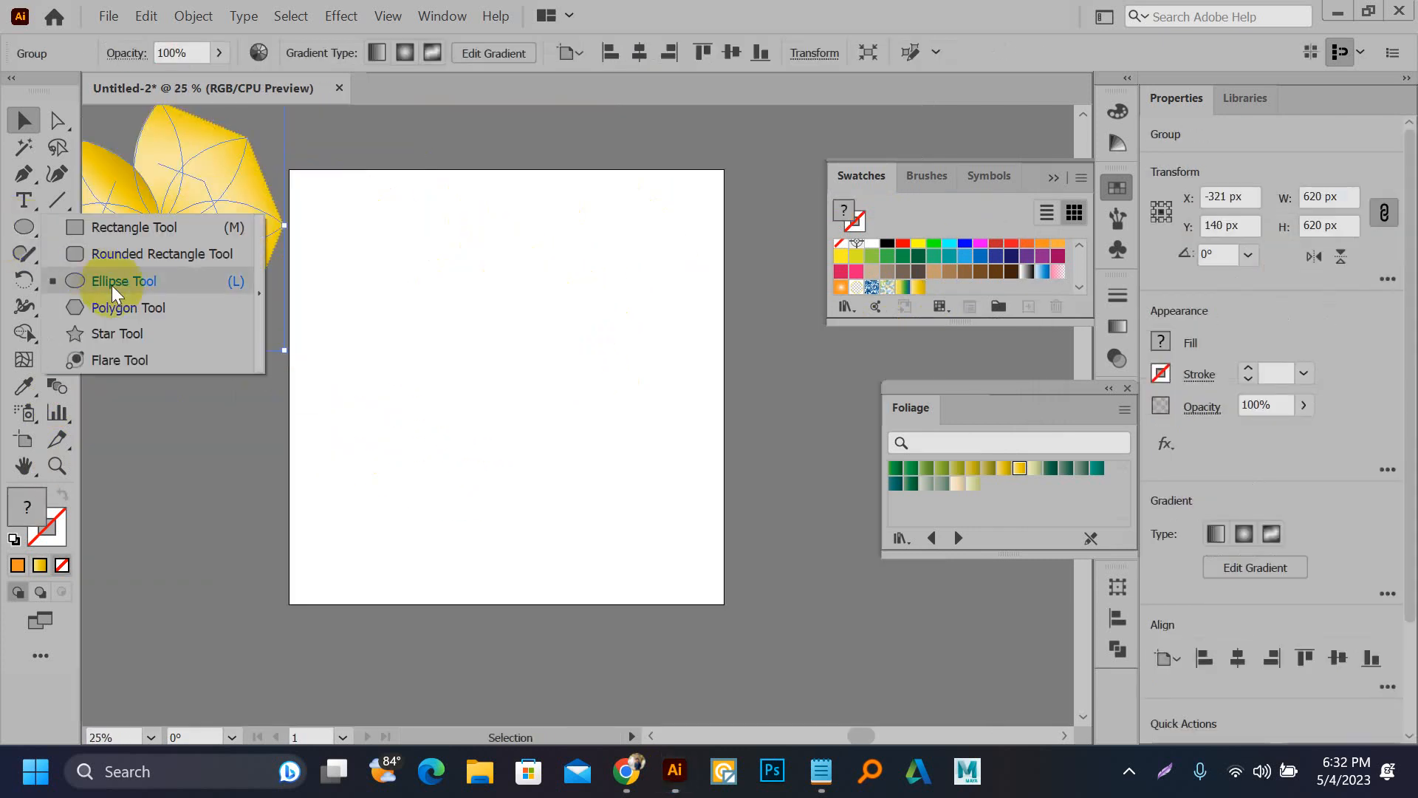
left_click(144, 333)
left_click_drag(429, 260, 453, 304)
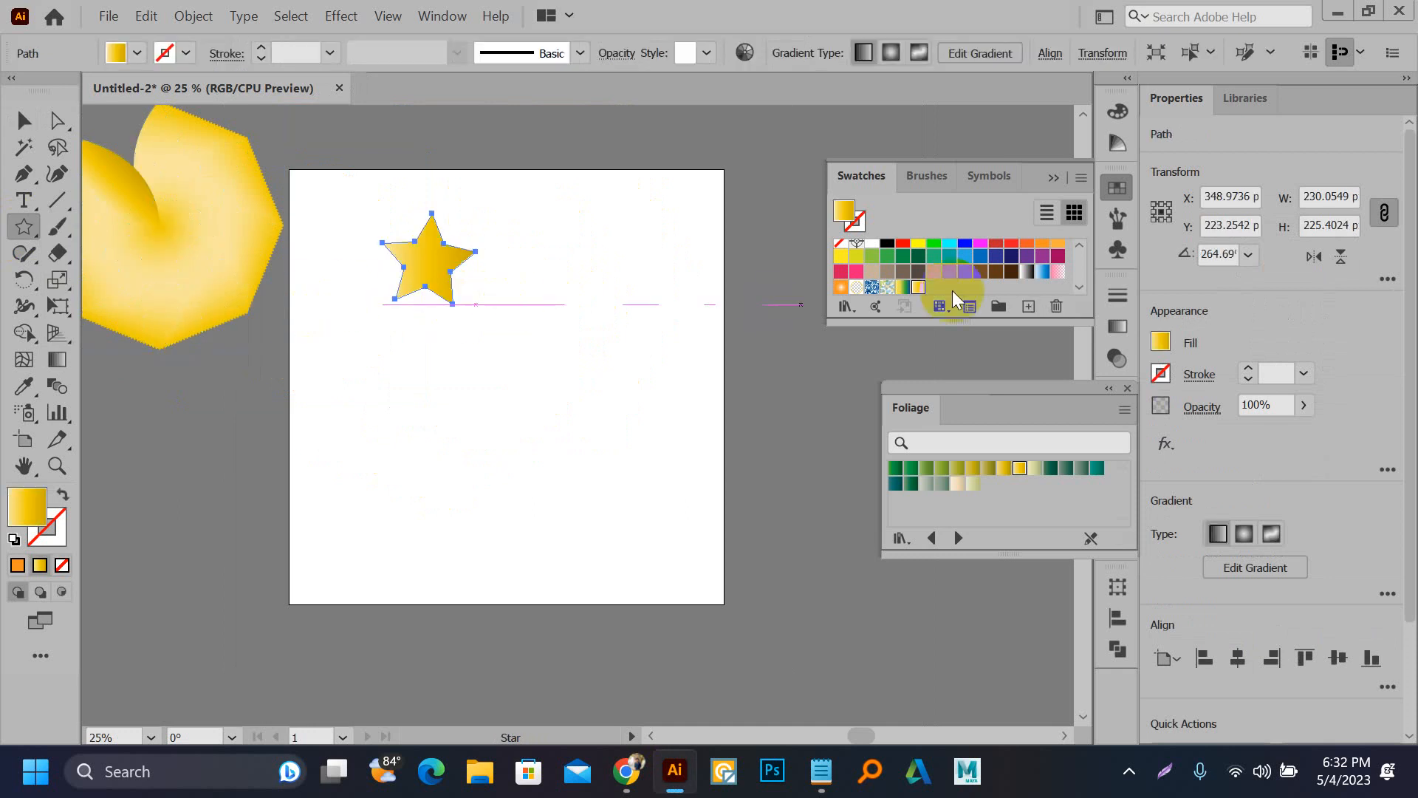
left_click(902, 246)
key("v")
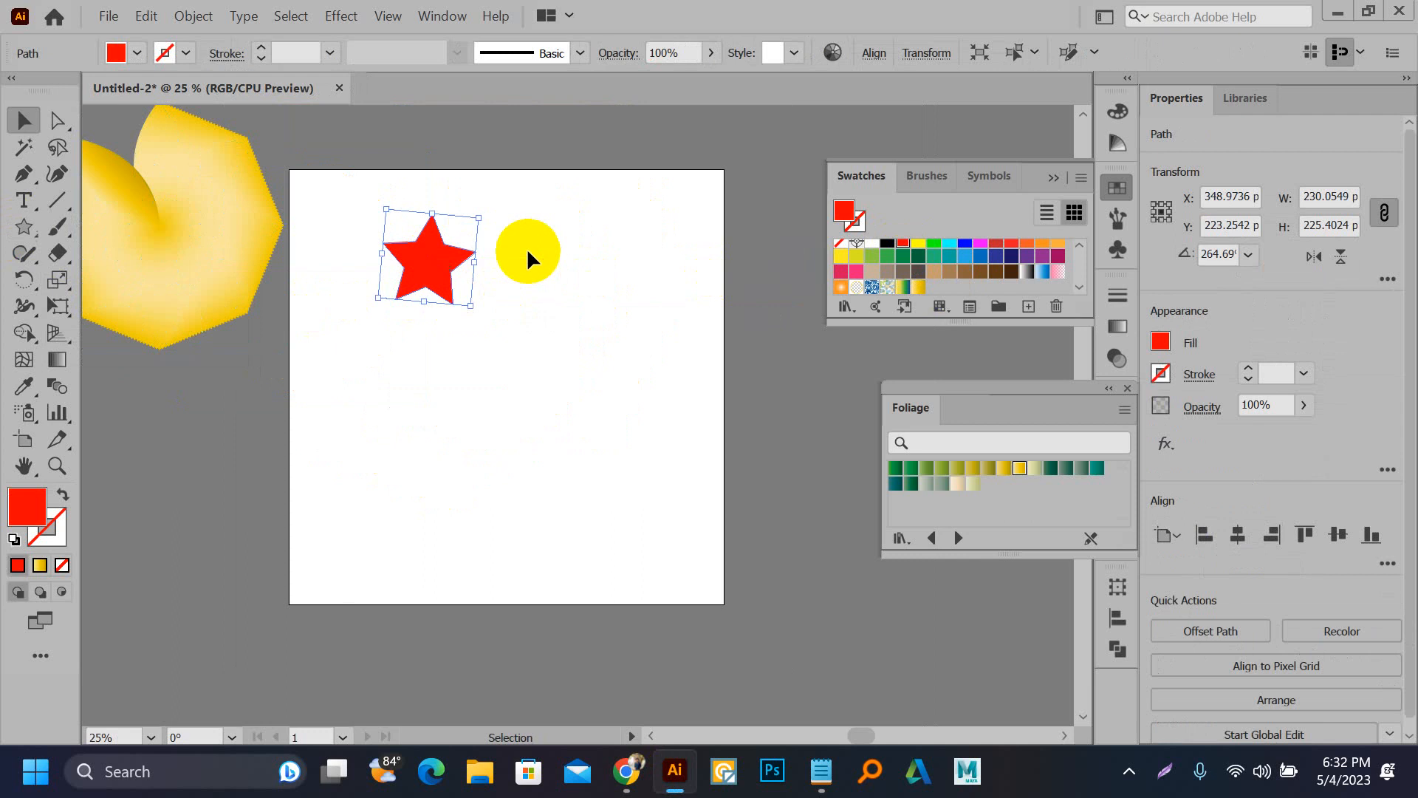
Step: Centre the red star horizontally on the artboard
left_click(526, 247)
left_click(469, 278)
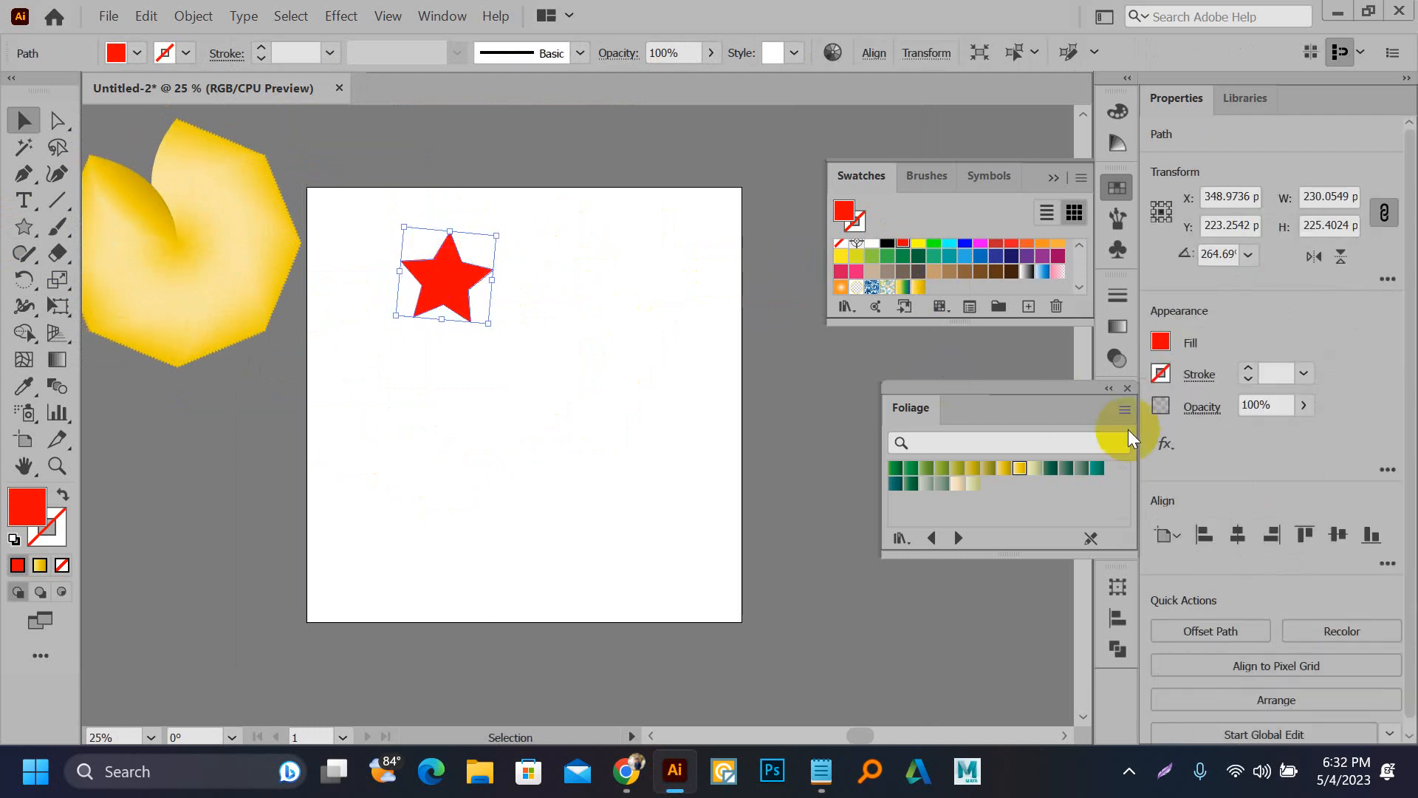
left_click(1238, 533)
left_click(586, 411)
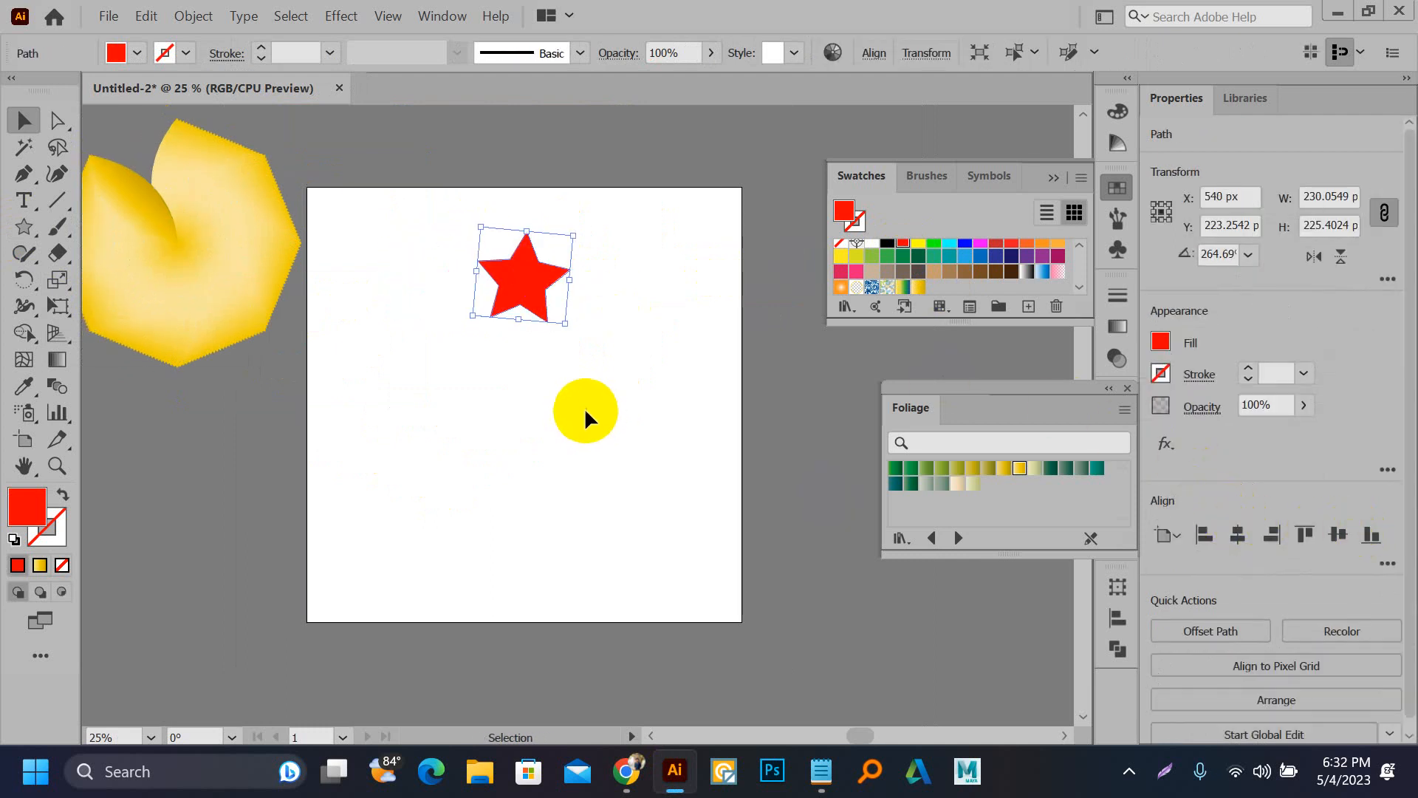
Step: Rotate a copy of the star 45° clockwise about a point below it and repeat until eight stars form a ring
left_click(491, 305)
left_click(58, 305)
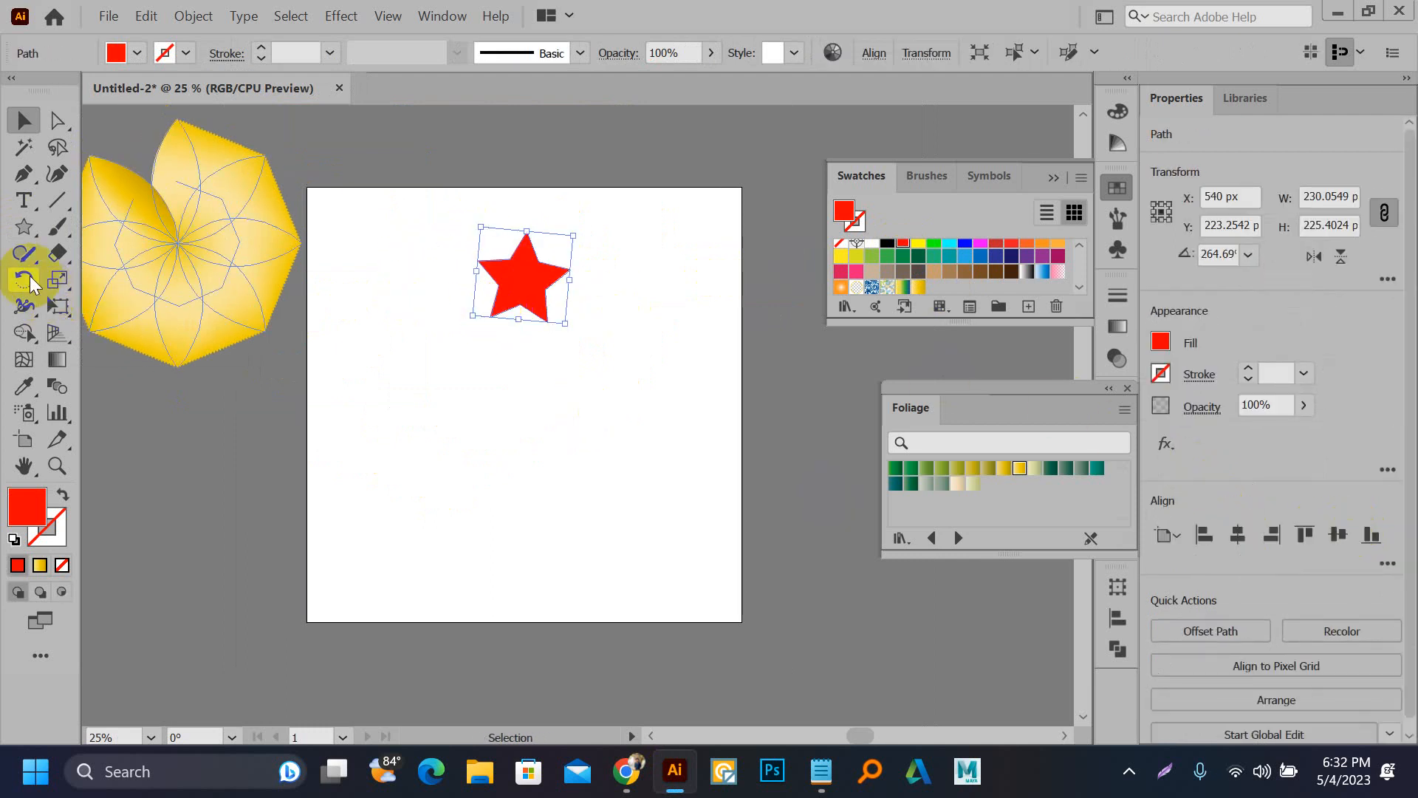
left_click(28, 279)
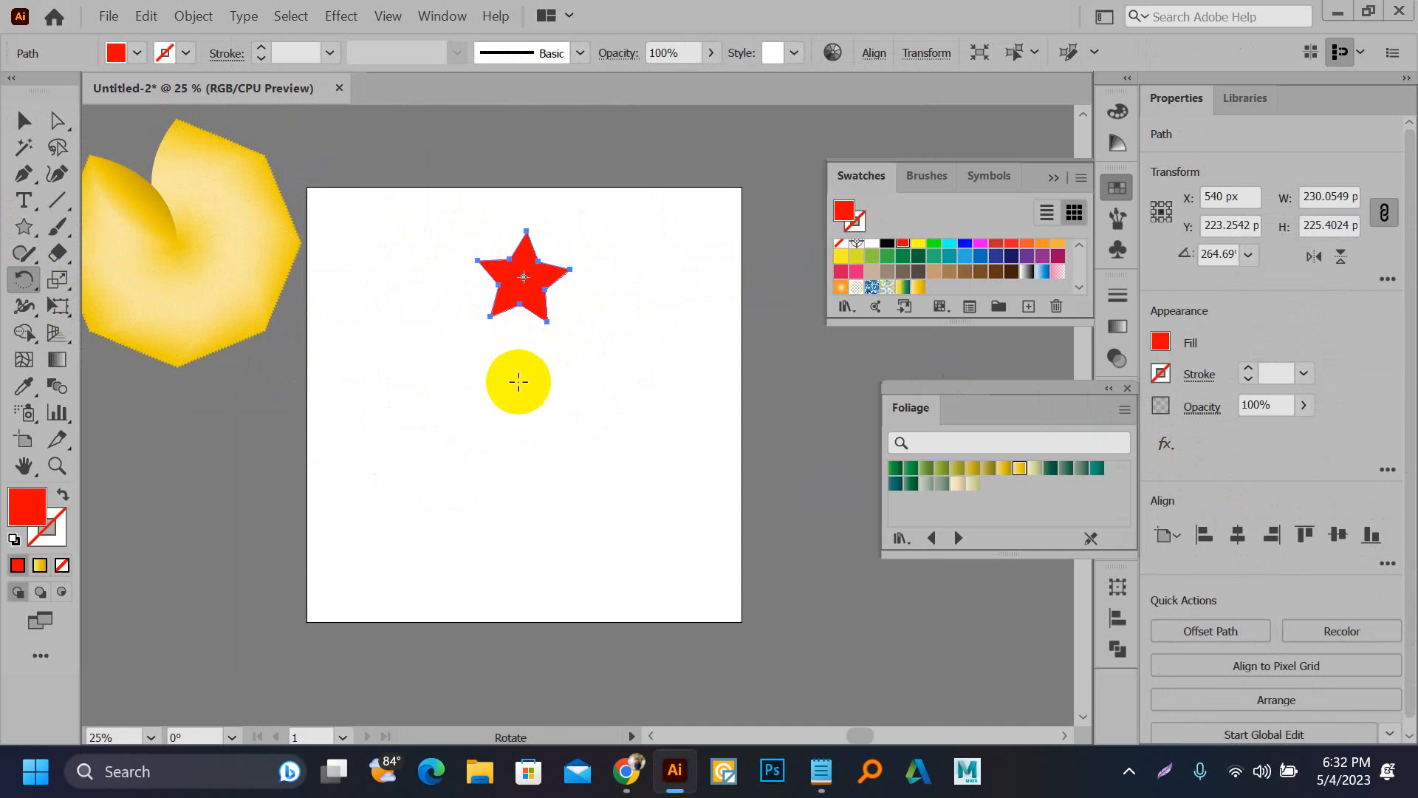
left_click_drag(523, 283, 615, 341)
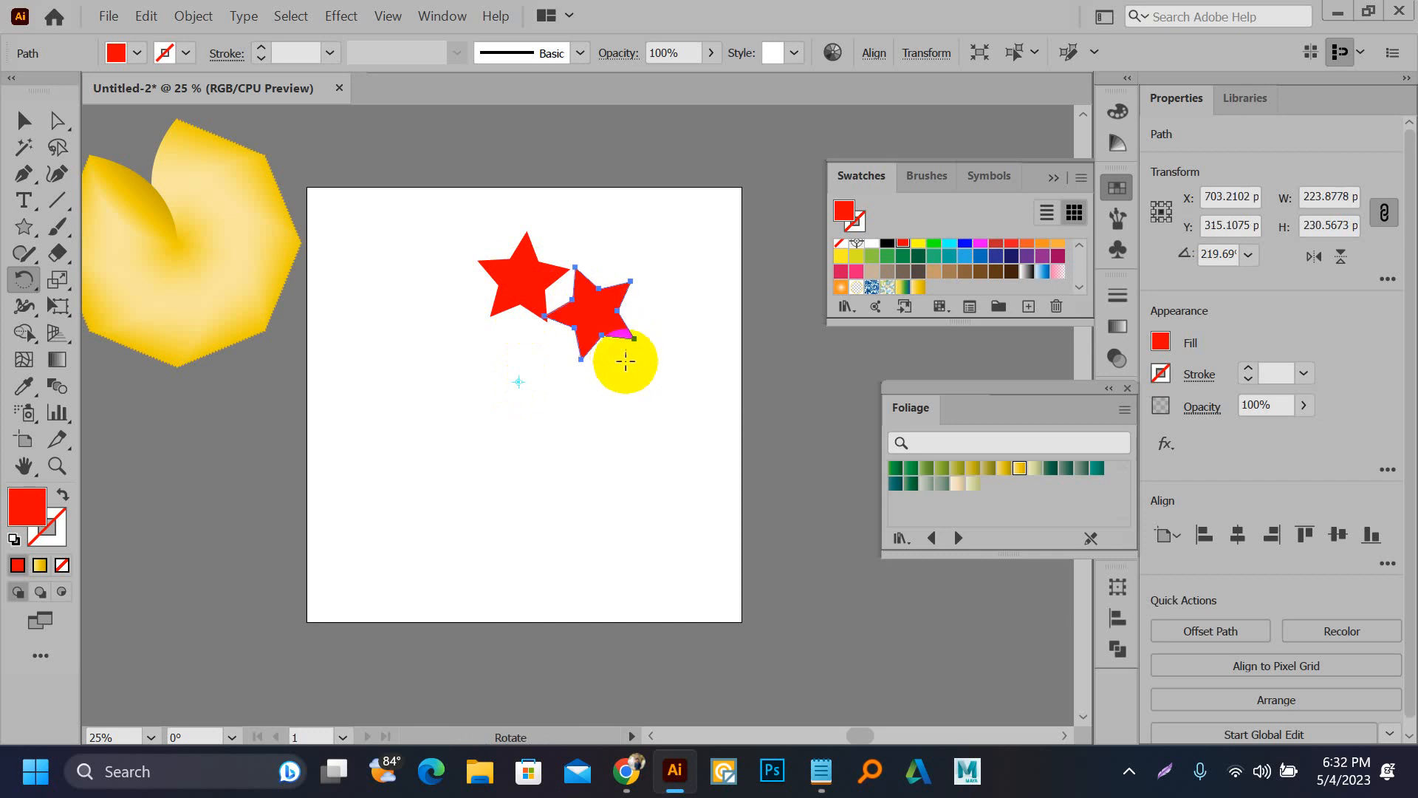
key("ctrl+d")
key("ctrl+d")
key("ctrl+d")
key("ctrl+d")
key("ctrl+d")
key("ctrl+d")
key("ctrl+d")
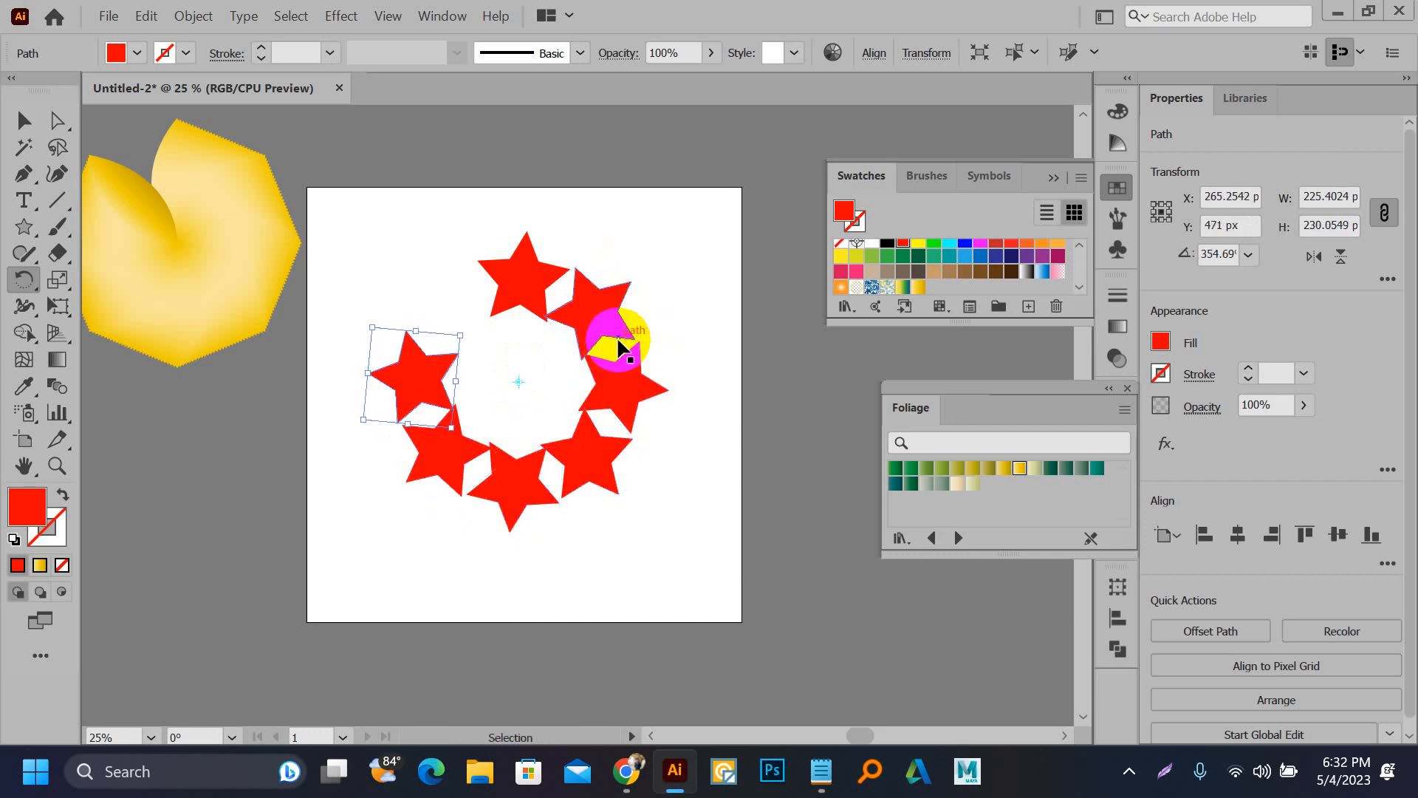
left_click(27, 121)
left_click_drag(371, 196, 690, 529)
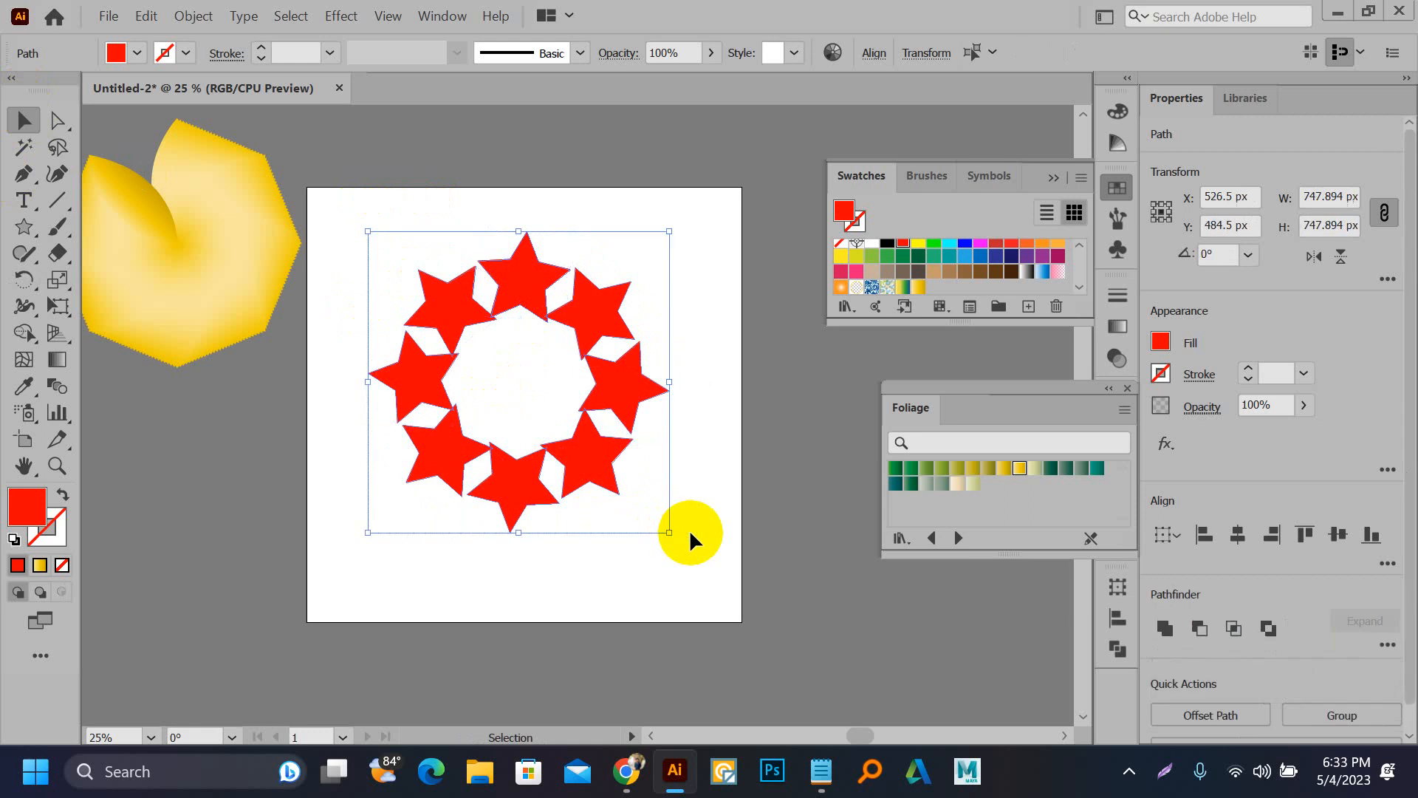
key("ctrl")
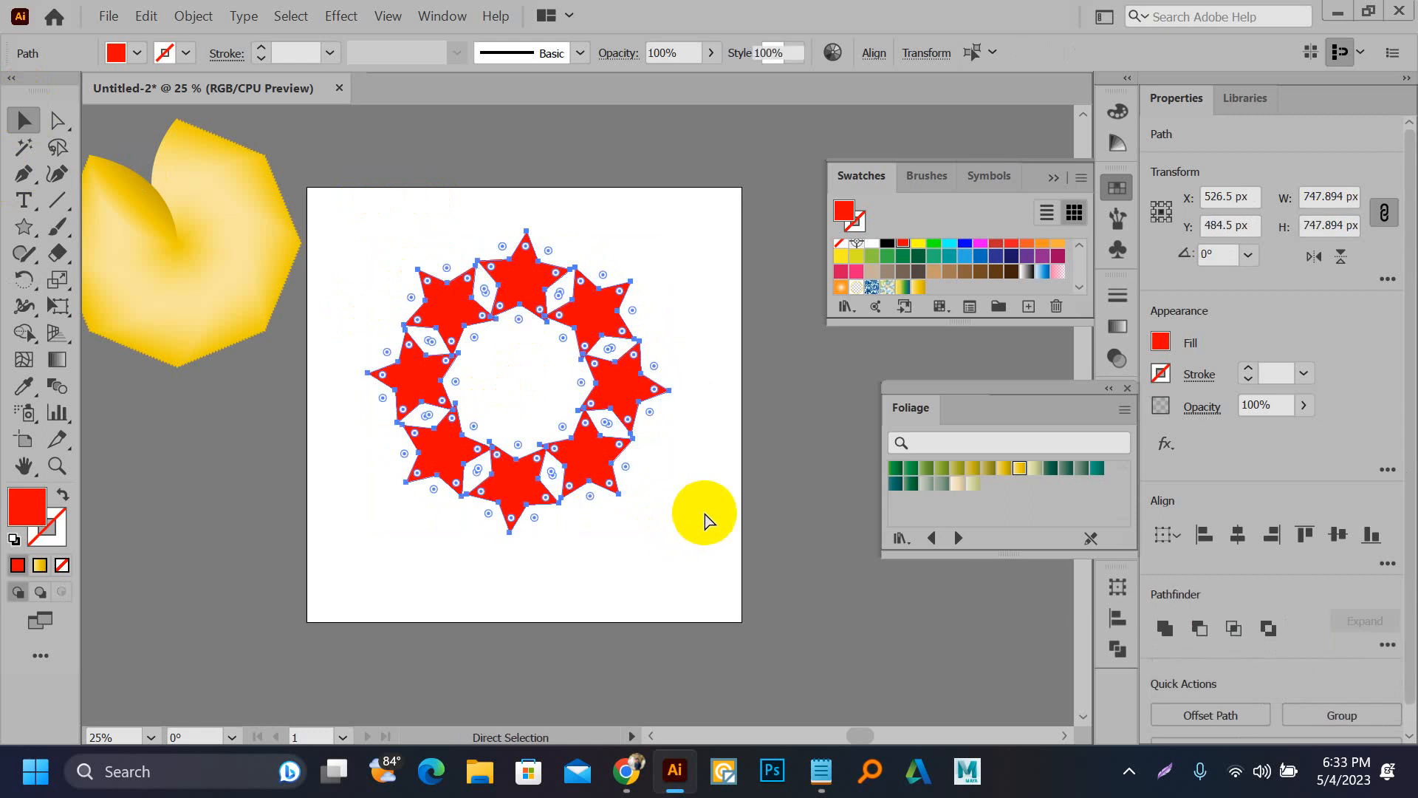
left_click(691, 514)
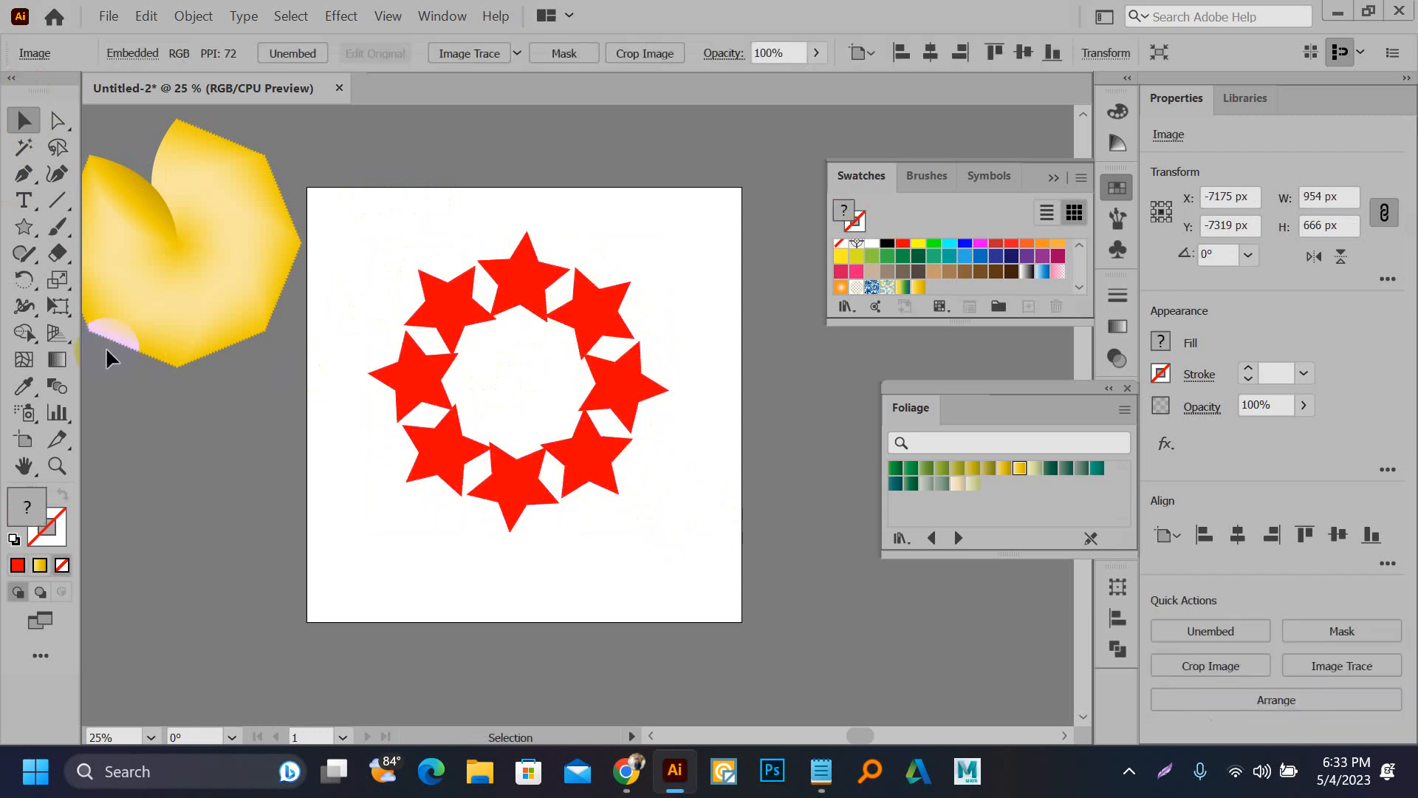
double_click(58, 384)
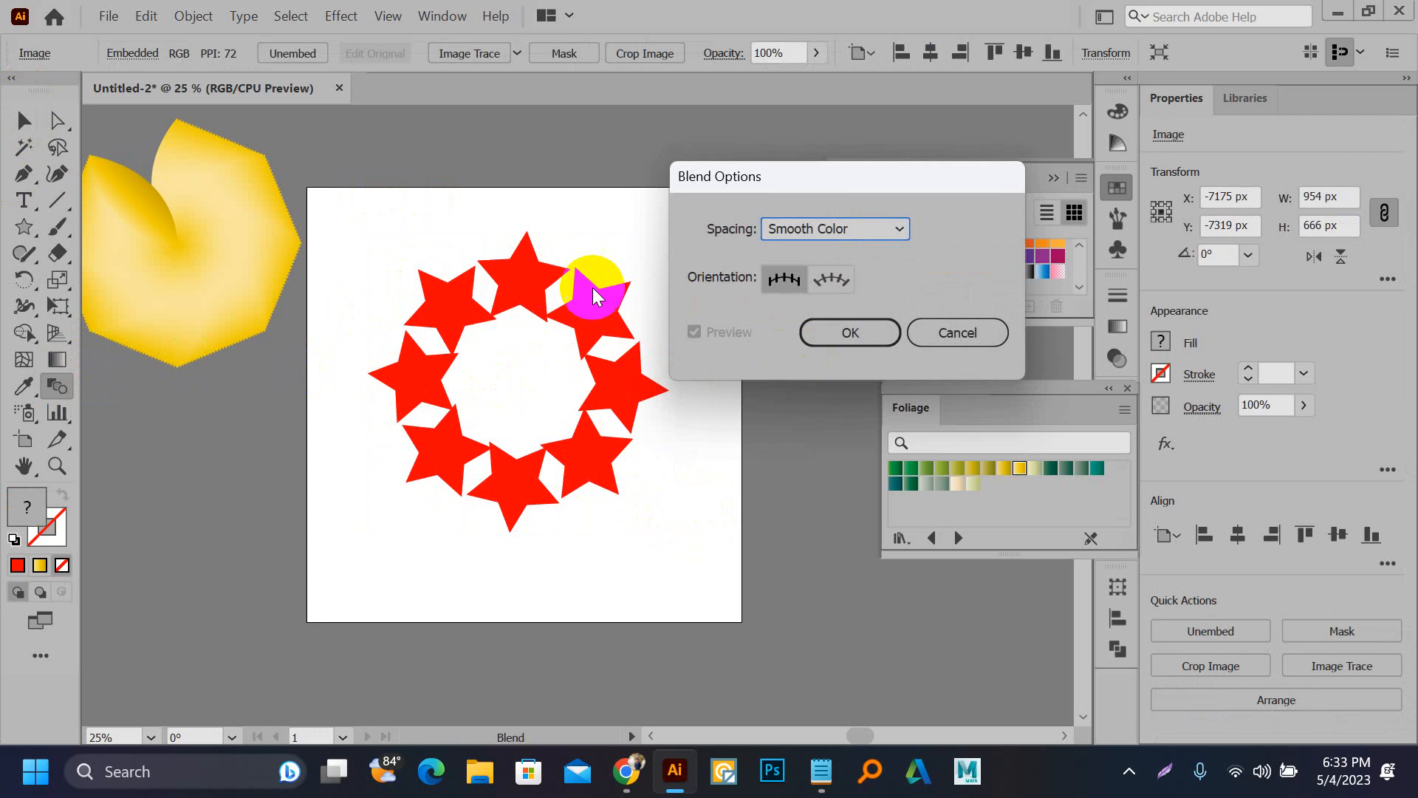
left_click(855, 332)
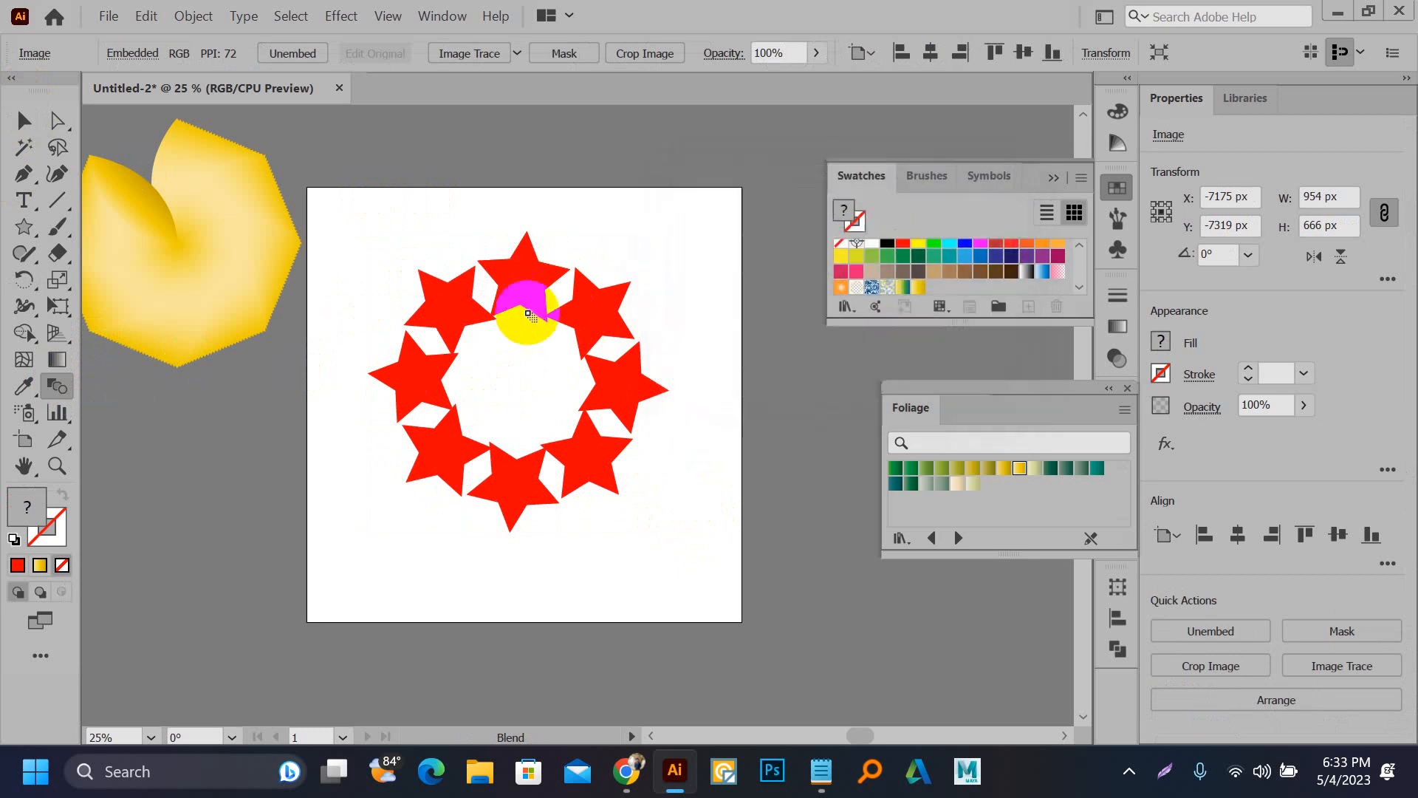
Step: Select all eight red stars in the ring and make a blend between them
key("v")
left_click(504, 276)
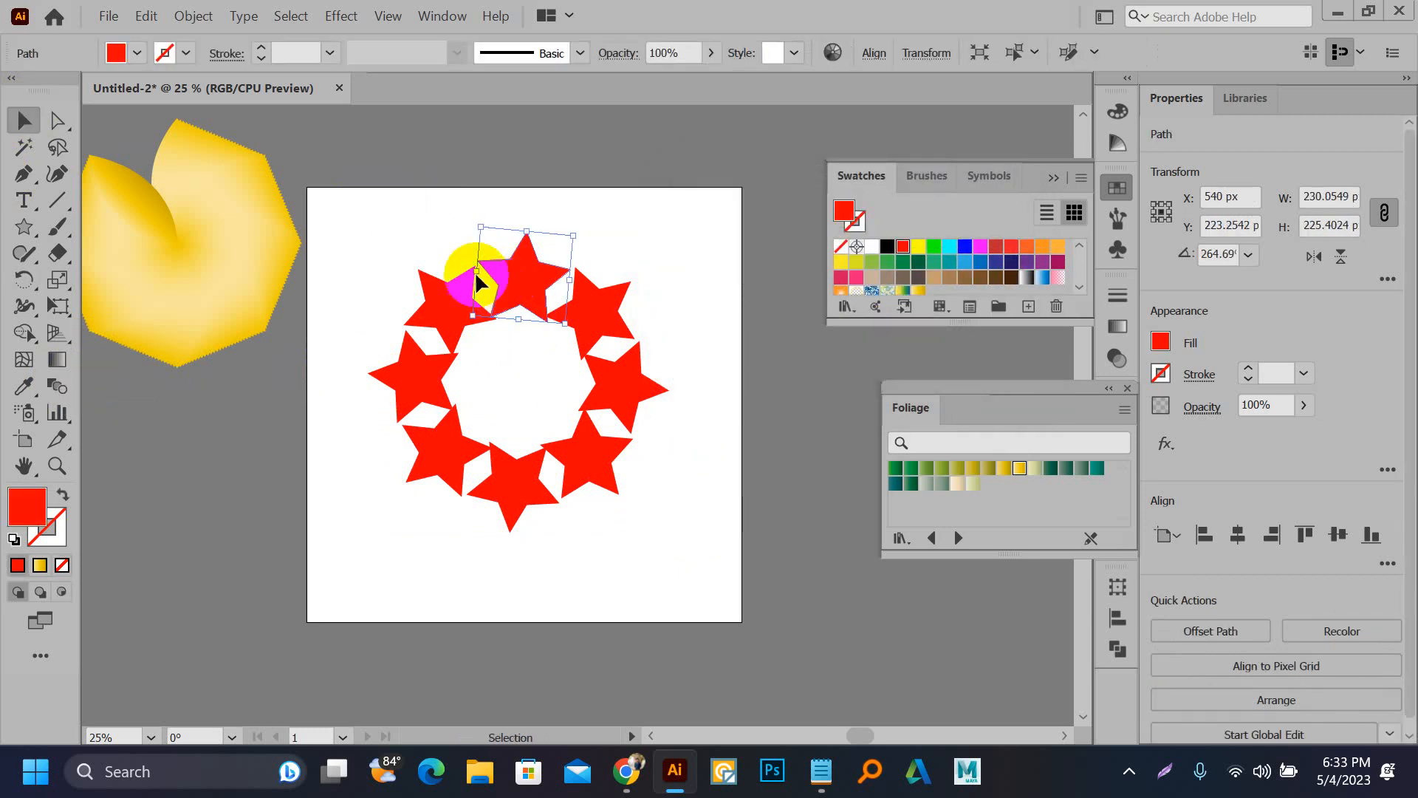
left_click(585, 475)
key("a")
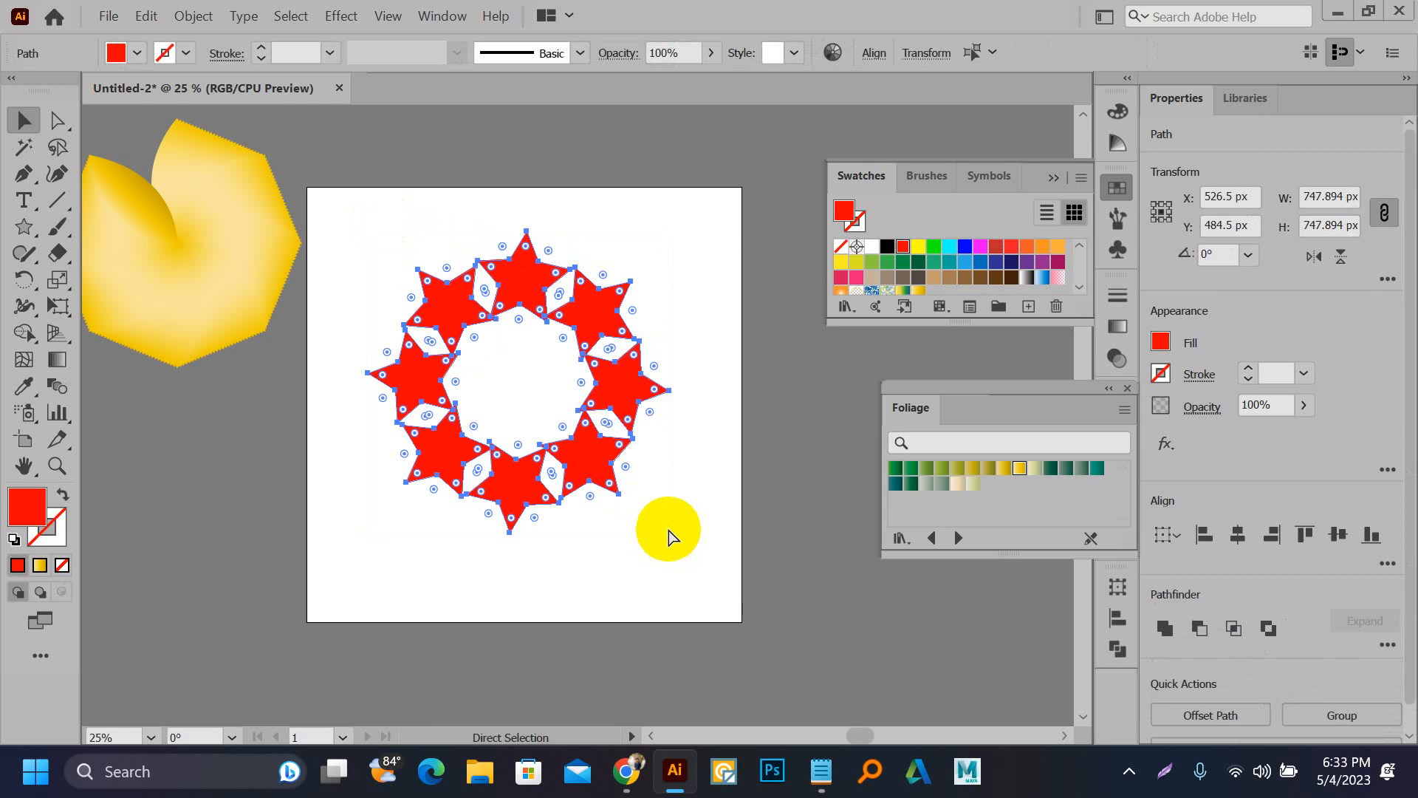
key("ctrl+alt+b")
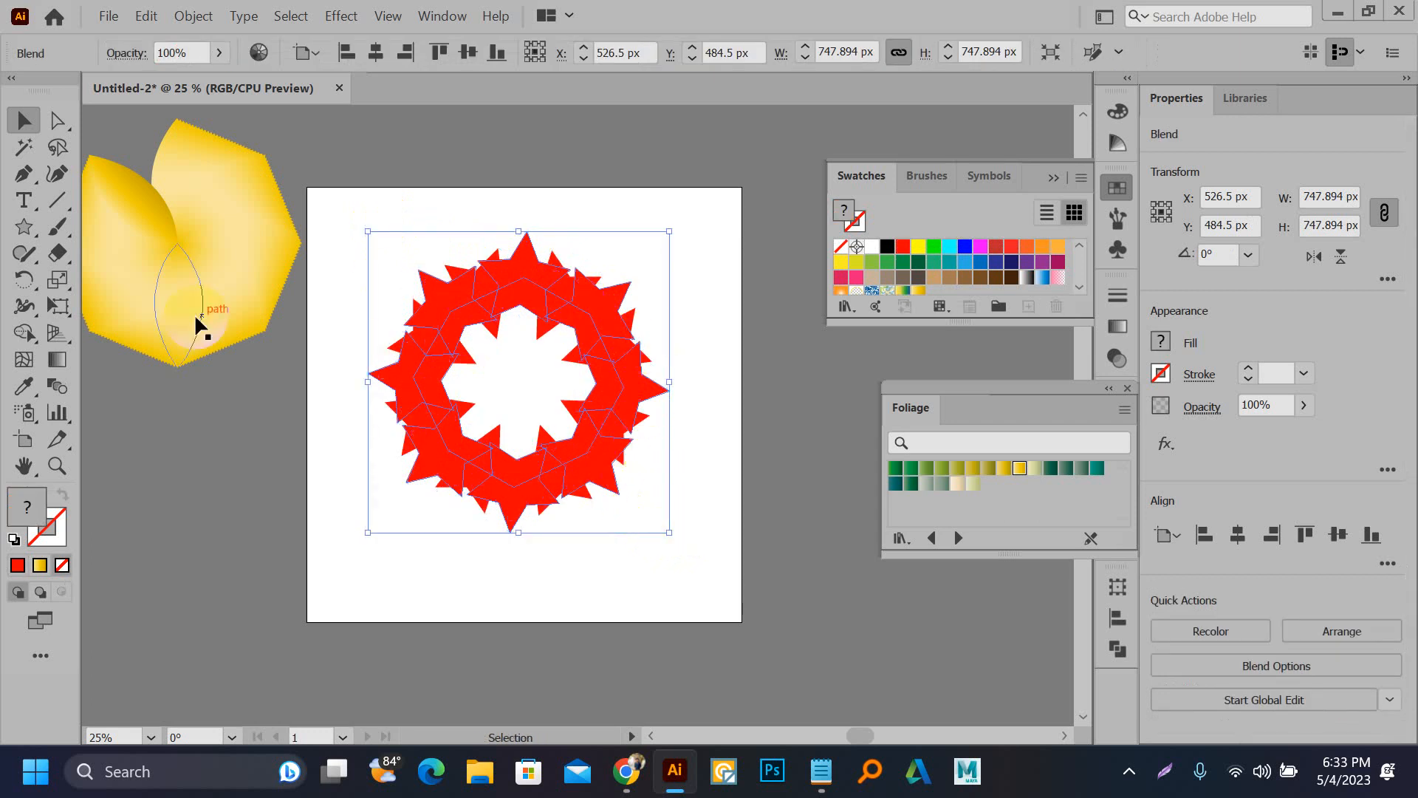
Step: Set the red star blend's spacing to Specified Steps, raising the count to 25 and lowering it slightly before applying
double_click(61, 390)
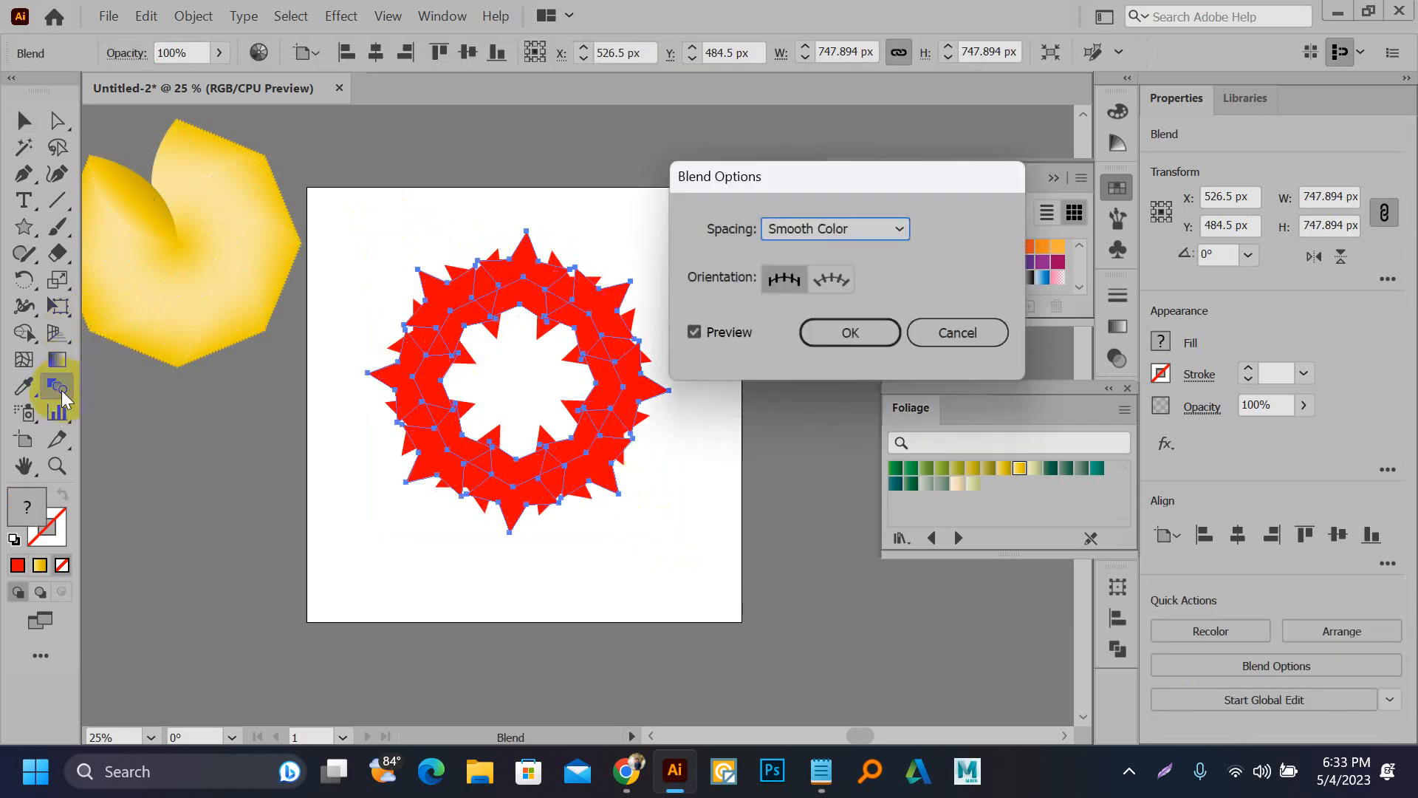
left_click(854, 232)
left_click(859, 277)
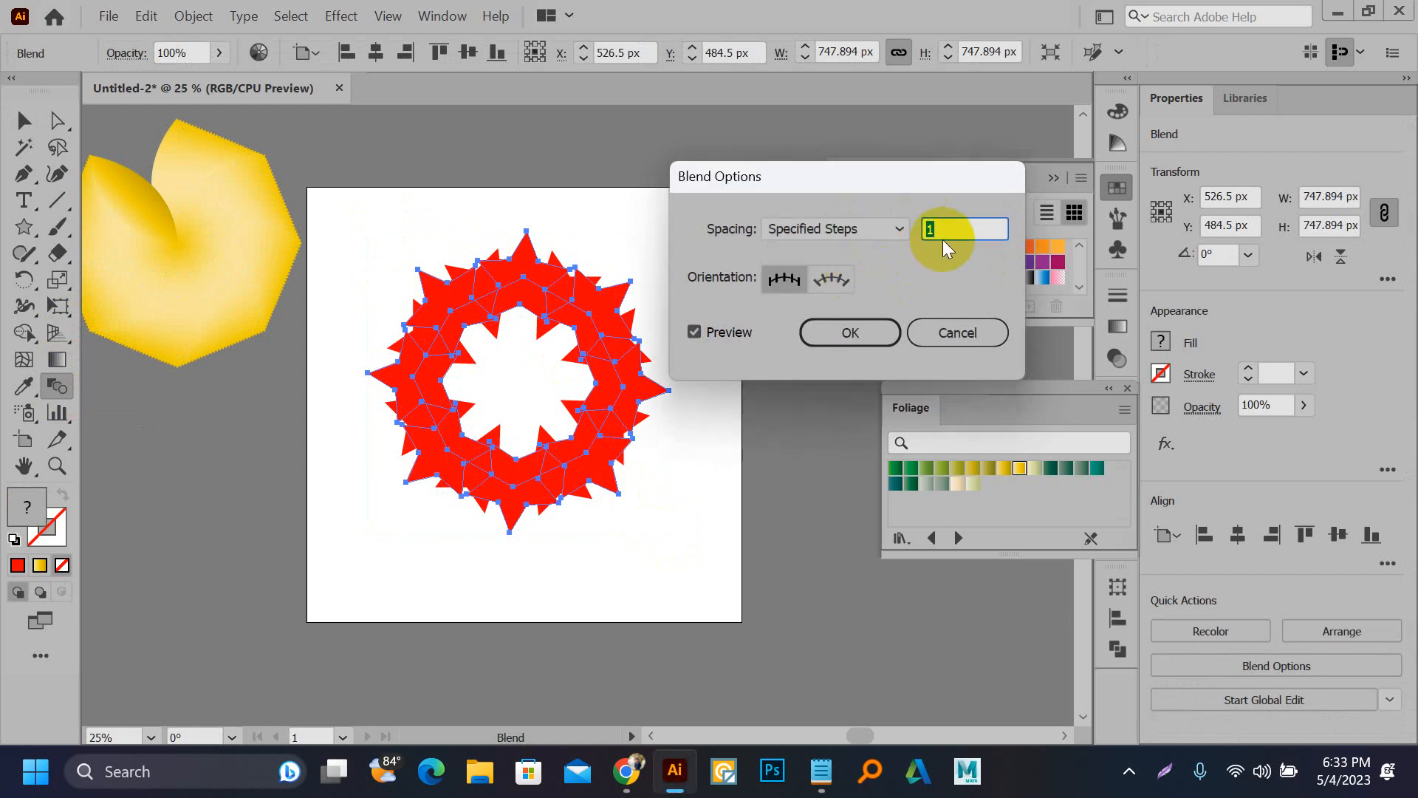
scroll(942, 229, "up", 15)
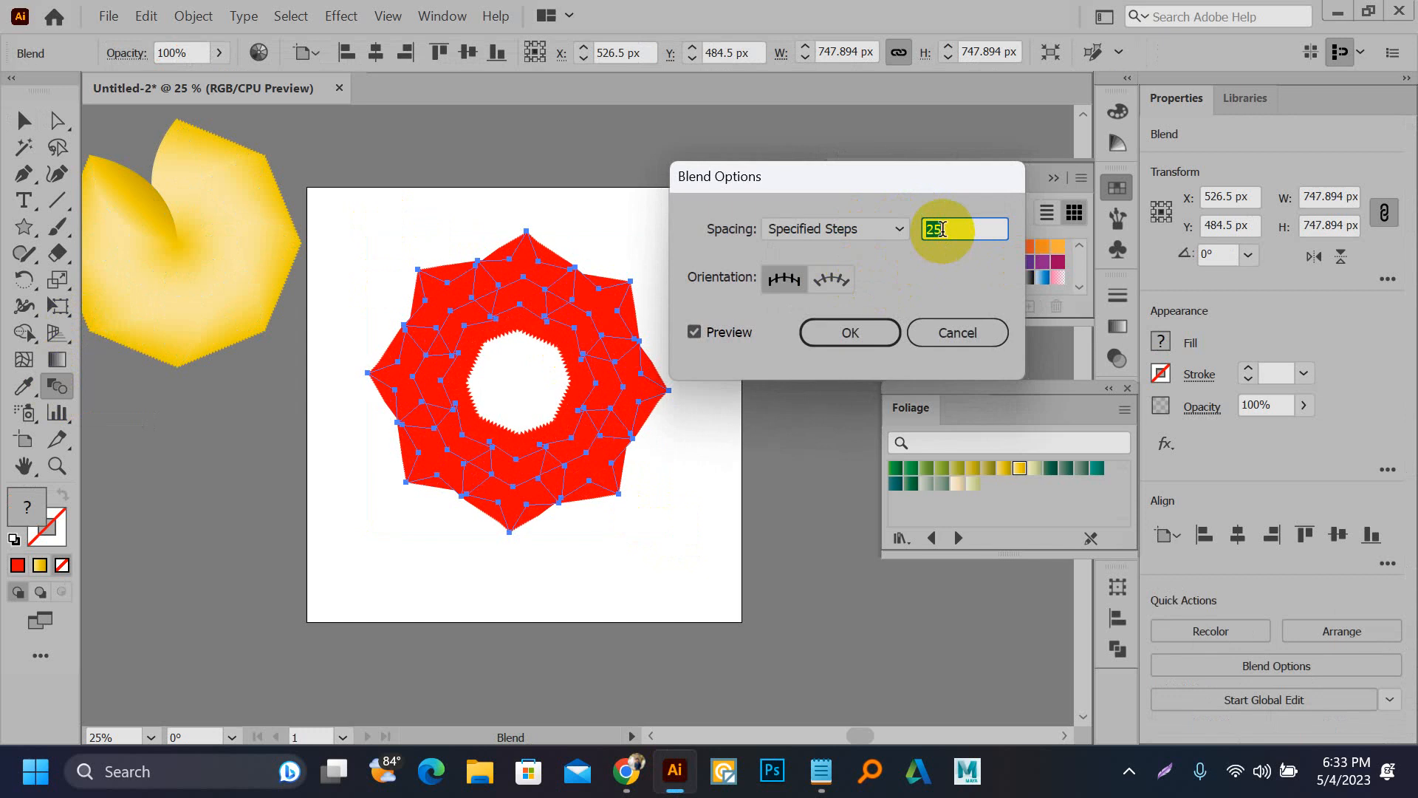
scroll(942, 229, "down", 4)
left_click(883, 340)
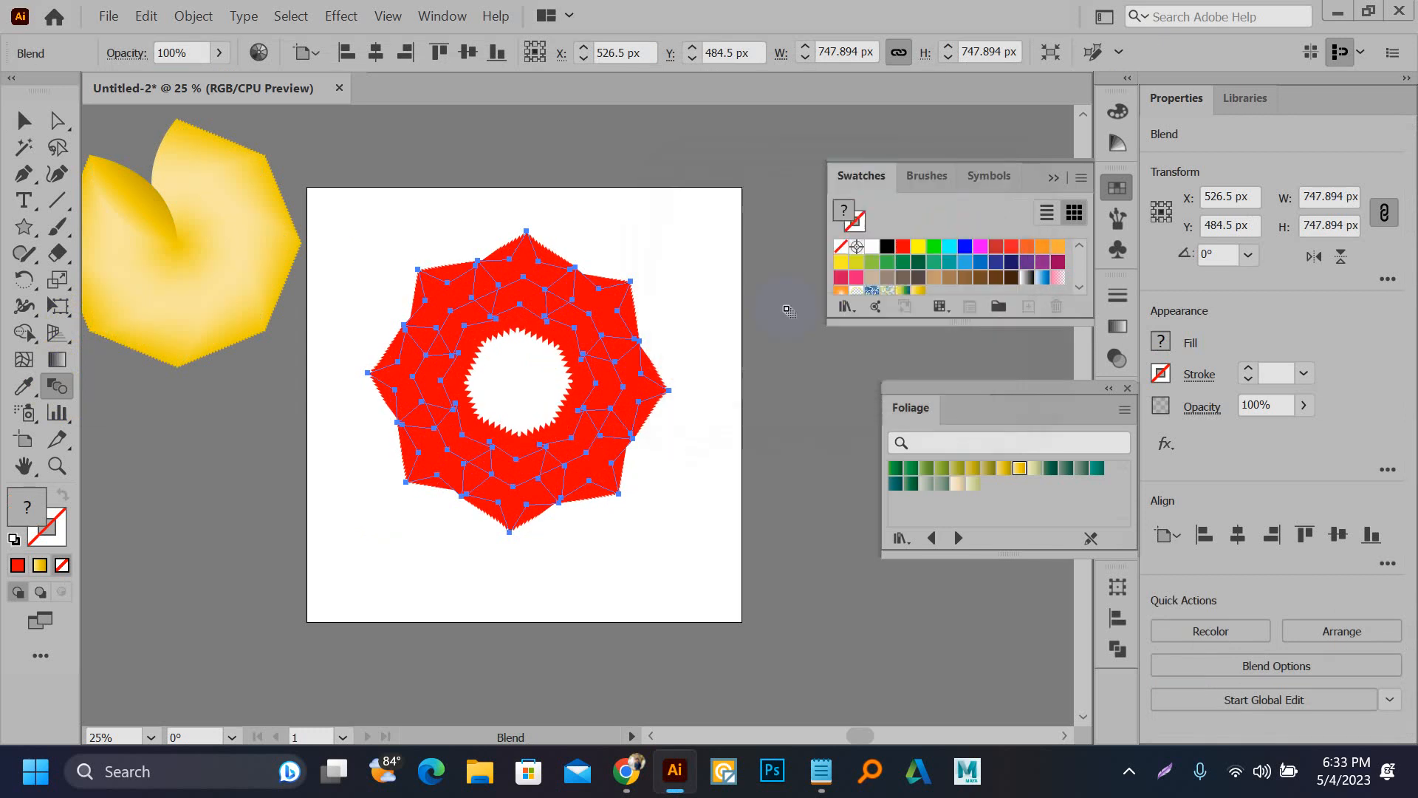
scroll(578, 340, "up", 4)
scroll(554, 366, "down", 1)
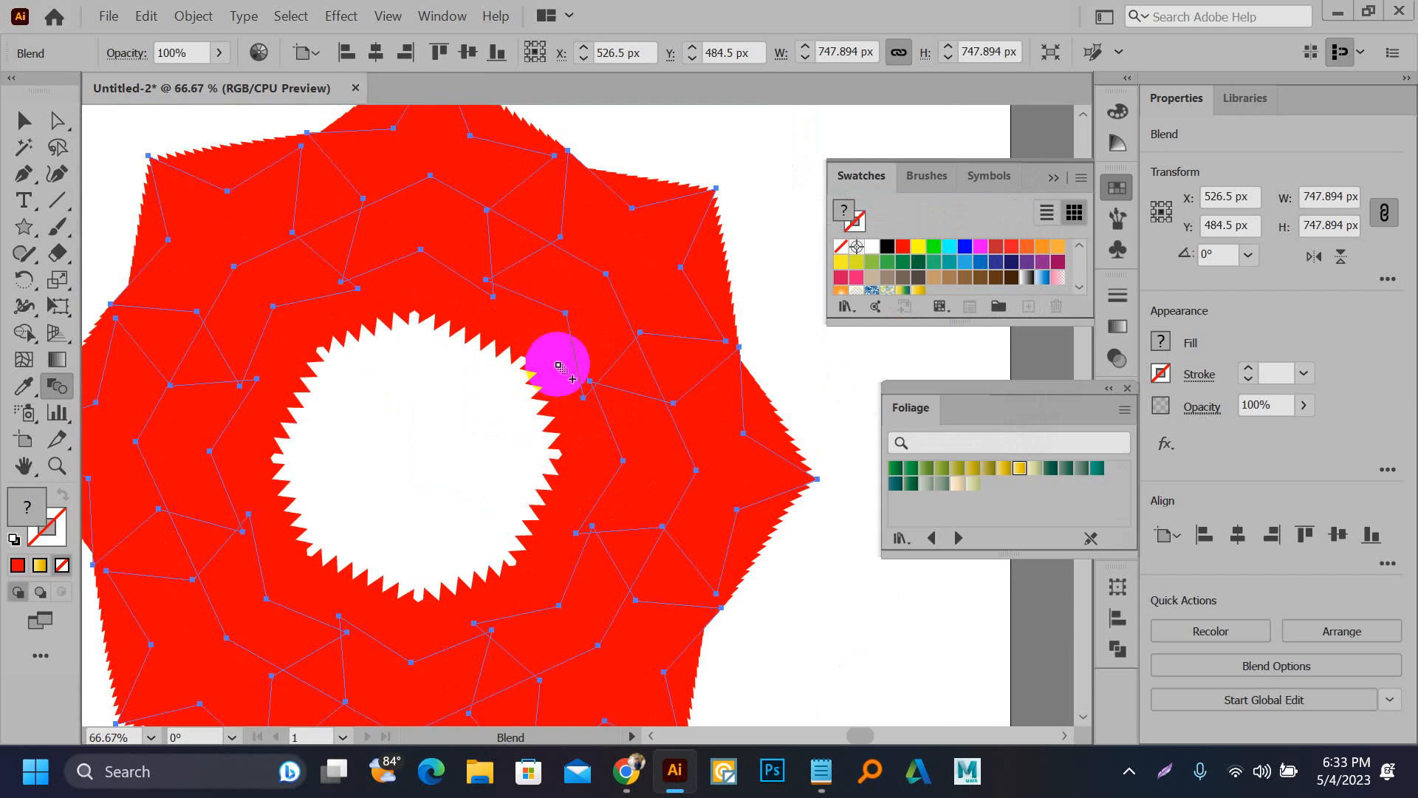
Step: Delete the blended ring of red stars from the artboard
key("v")
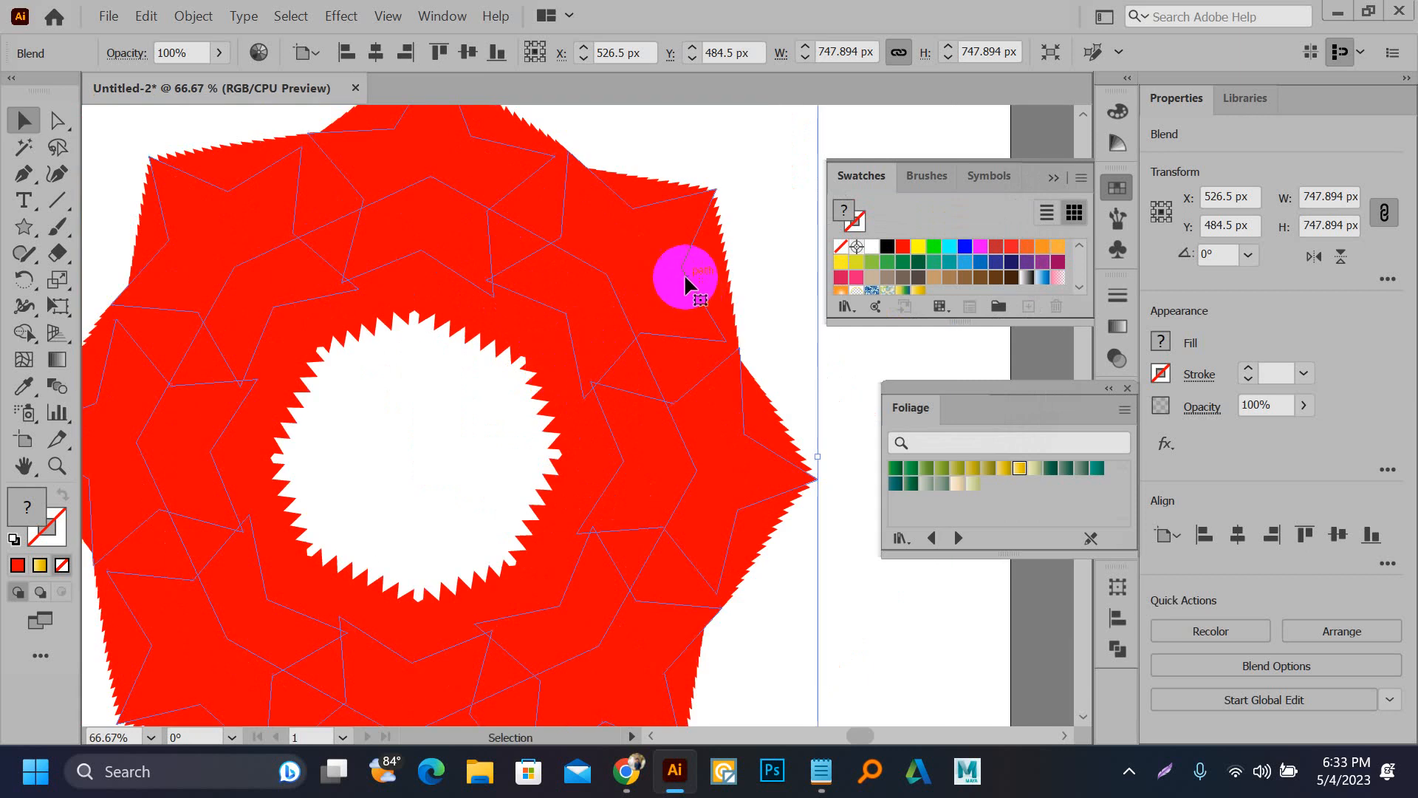
left_click(39, 543)
scroll(246, 459, "down", 3)
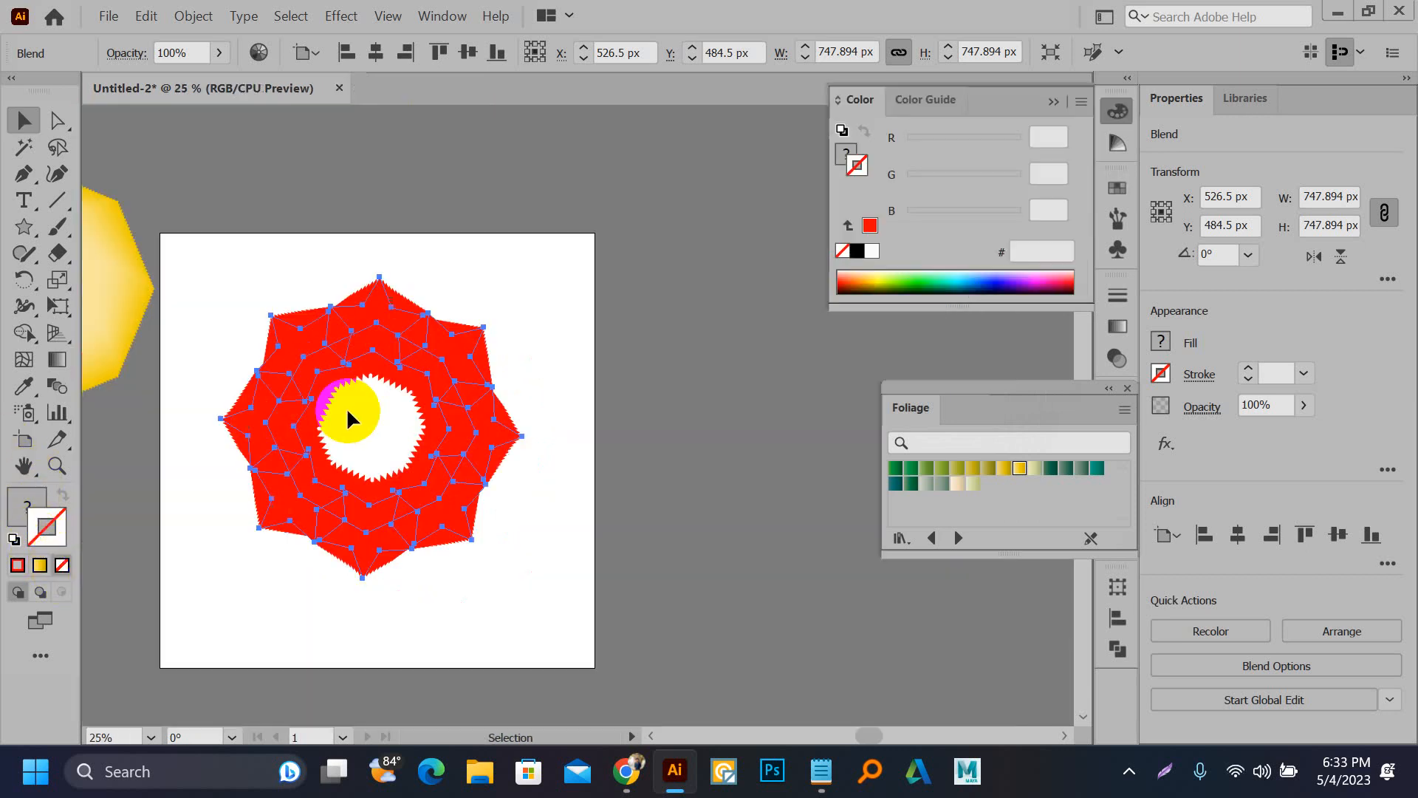
left_click(374, 246)
left_click(442, 473)
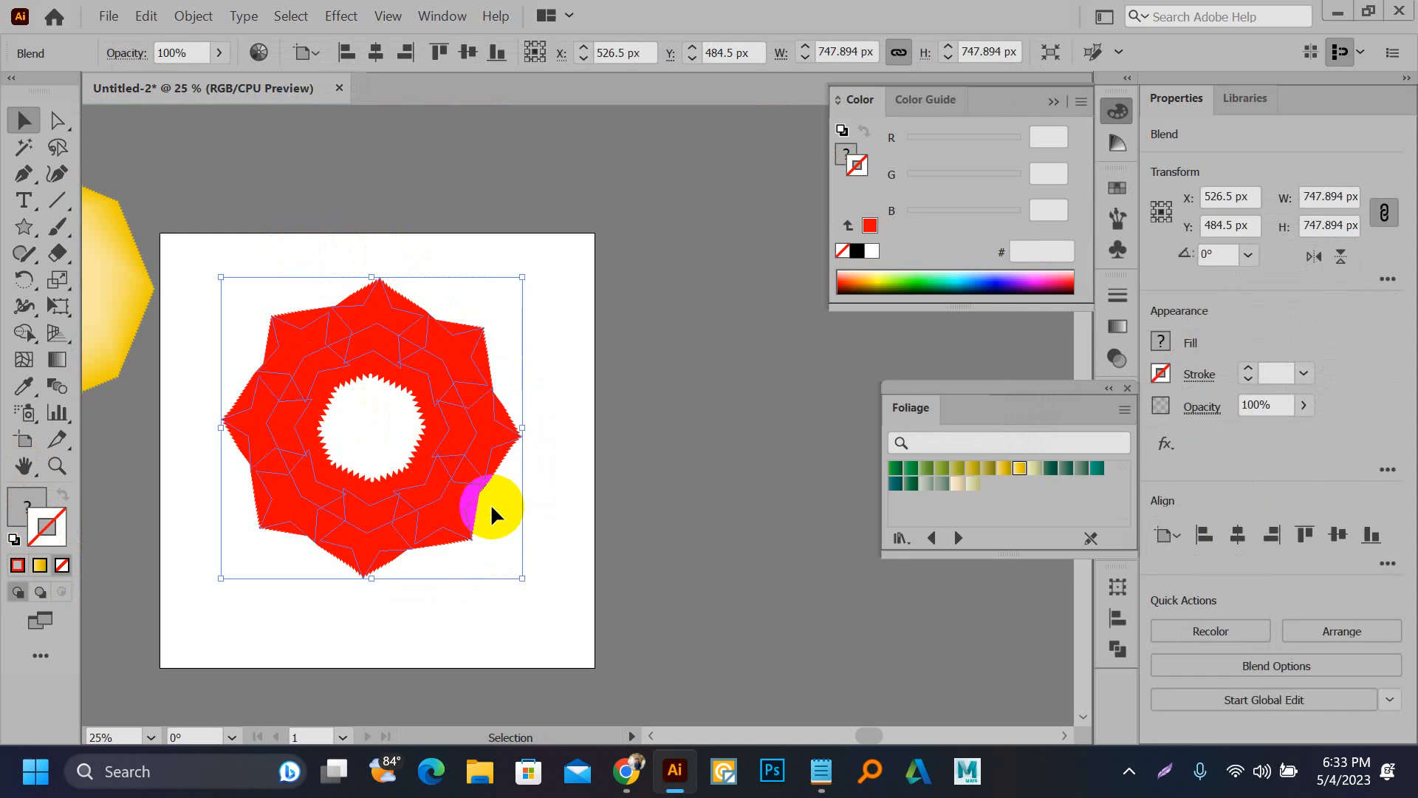
key("Delete")
Step: Draw a five-pointed star about 283 by 282 px in the upper part of the artboard, with a red stroke and no fill
key("k")
key("l")
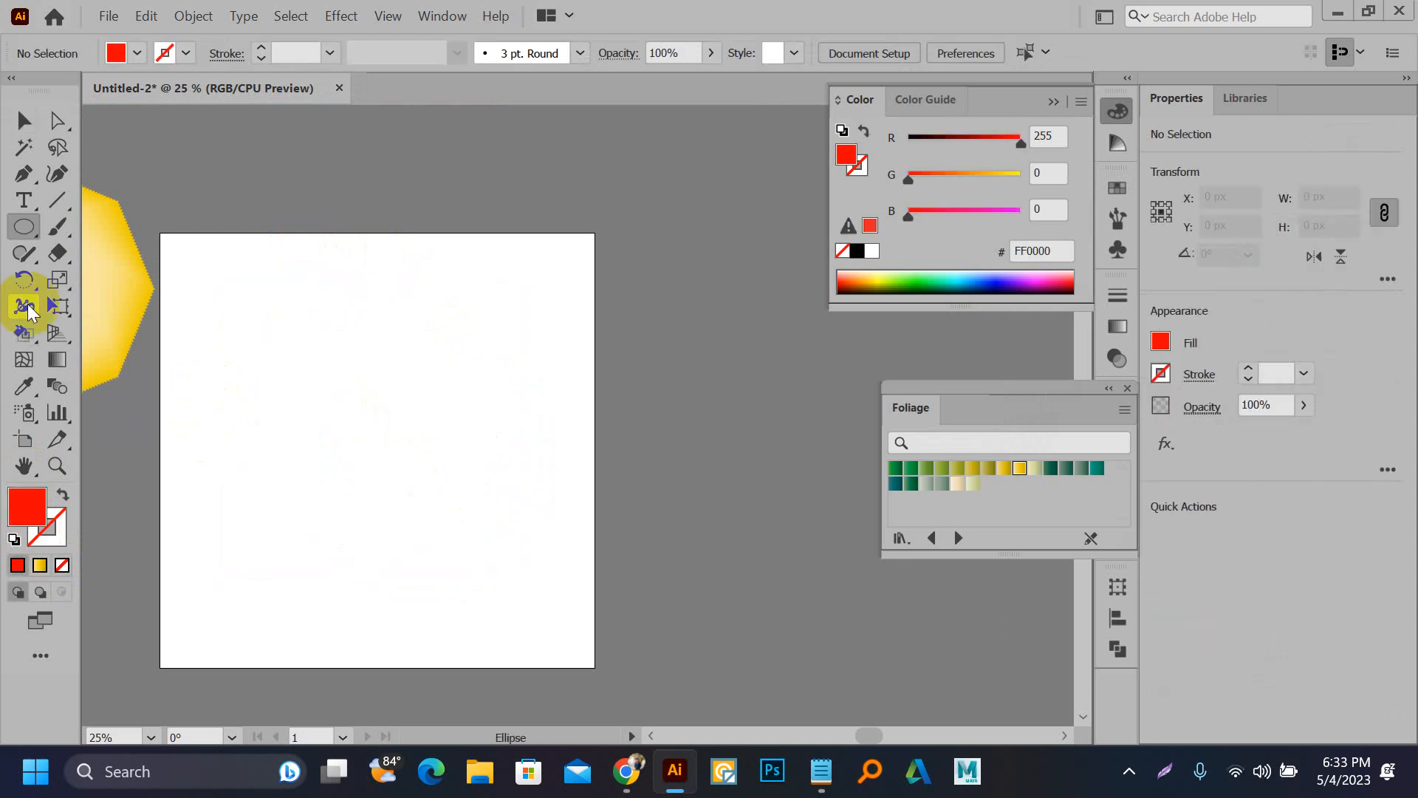
left_click(24, 228)
left_click(118, 333)
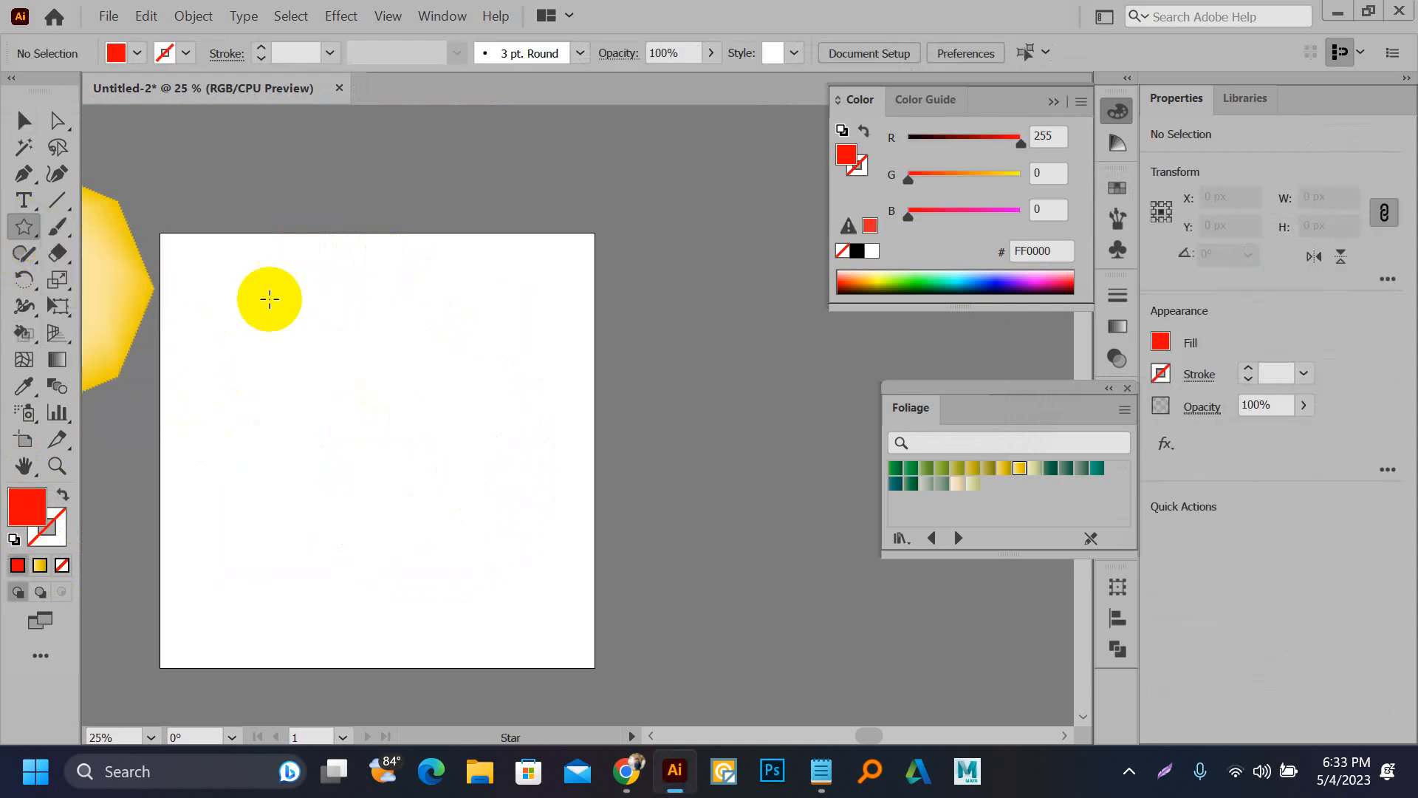
mouse_move(364, 291)
left_mouse_down()
mouse_move(406, 346)
mouse_move(406, 329)
mouse_move(405, 353)
left_mouse_up()
left_click(63, 526)
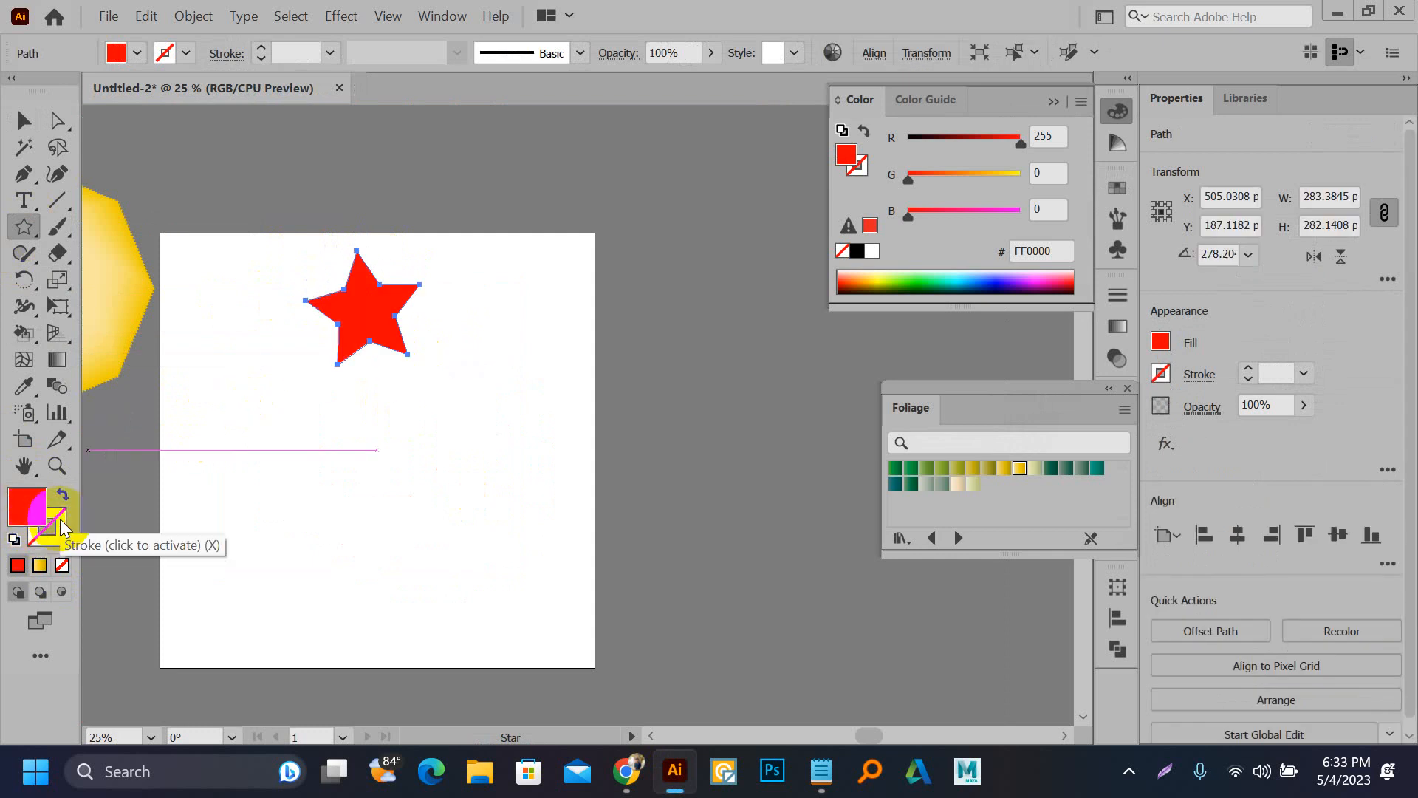
left_click(62, 495)
Step: Scale the outlined star down to about 245 by 217 px
key("v")
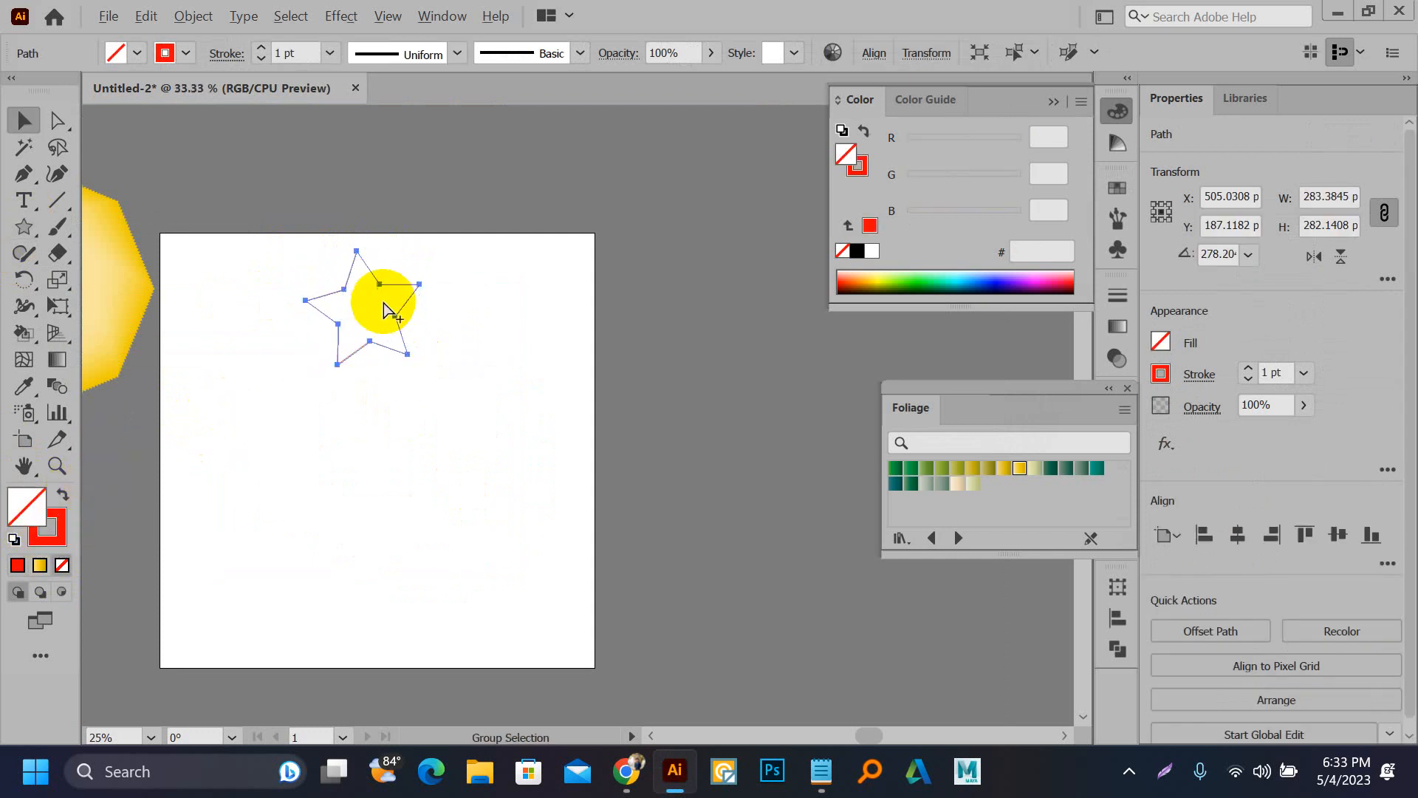
scroll(380, 296, "up", 2)
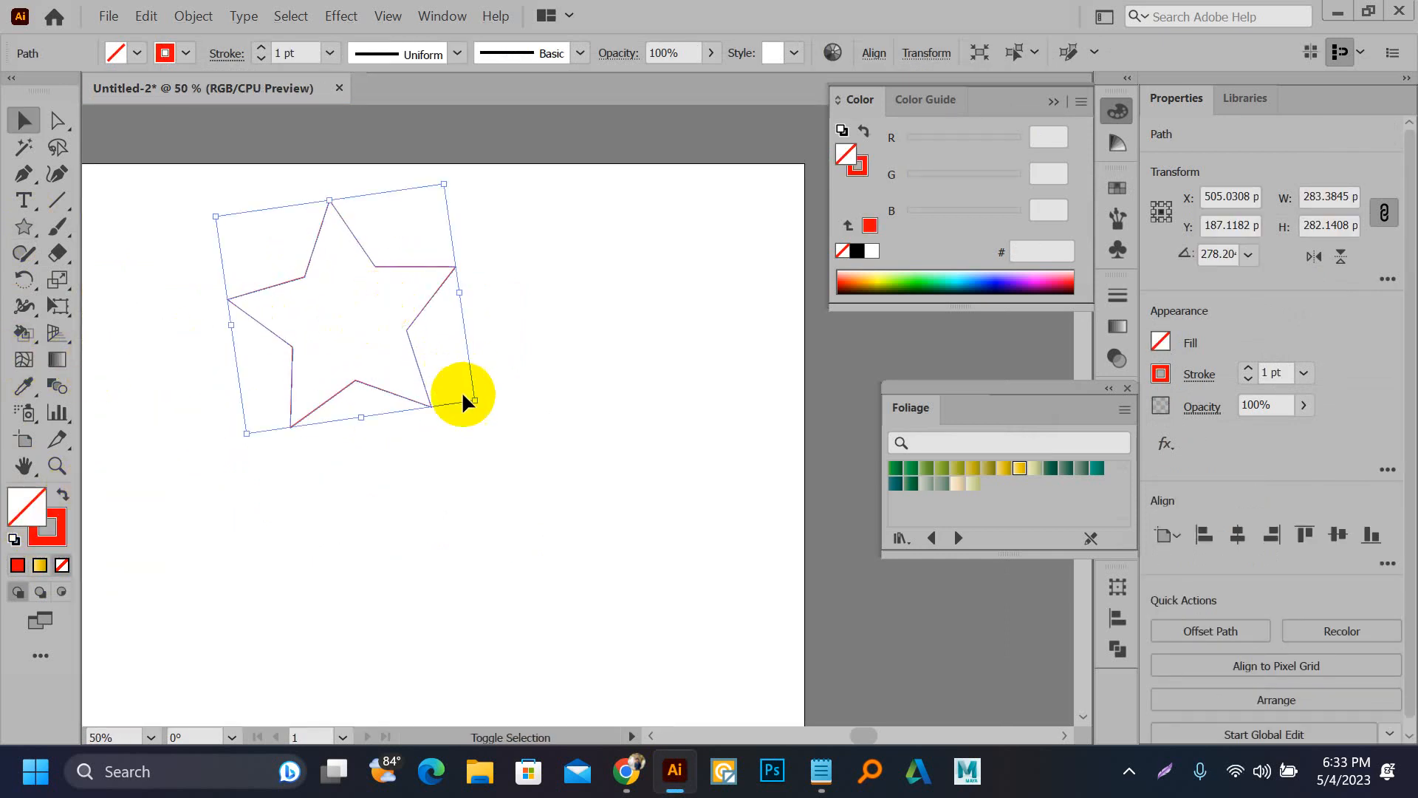
left_click_drag(476, 401, 456, 379)
scroll(454, 380, "down", 2)
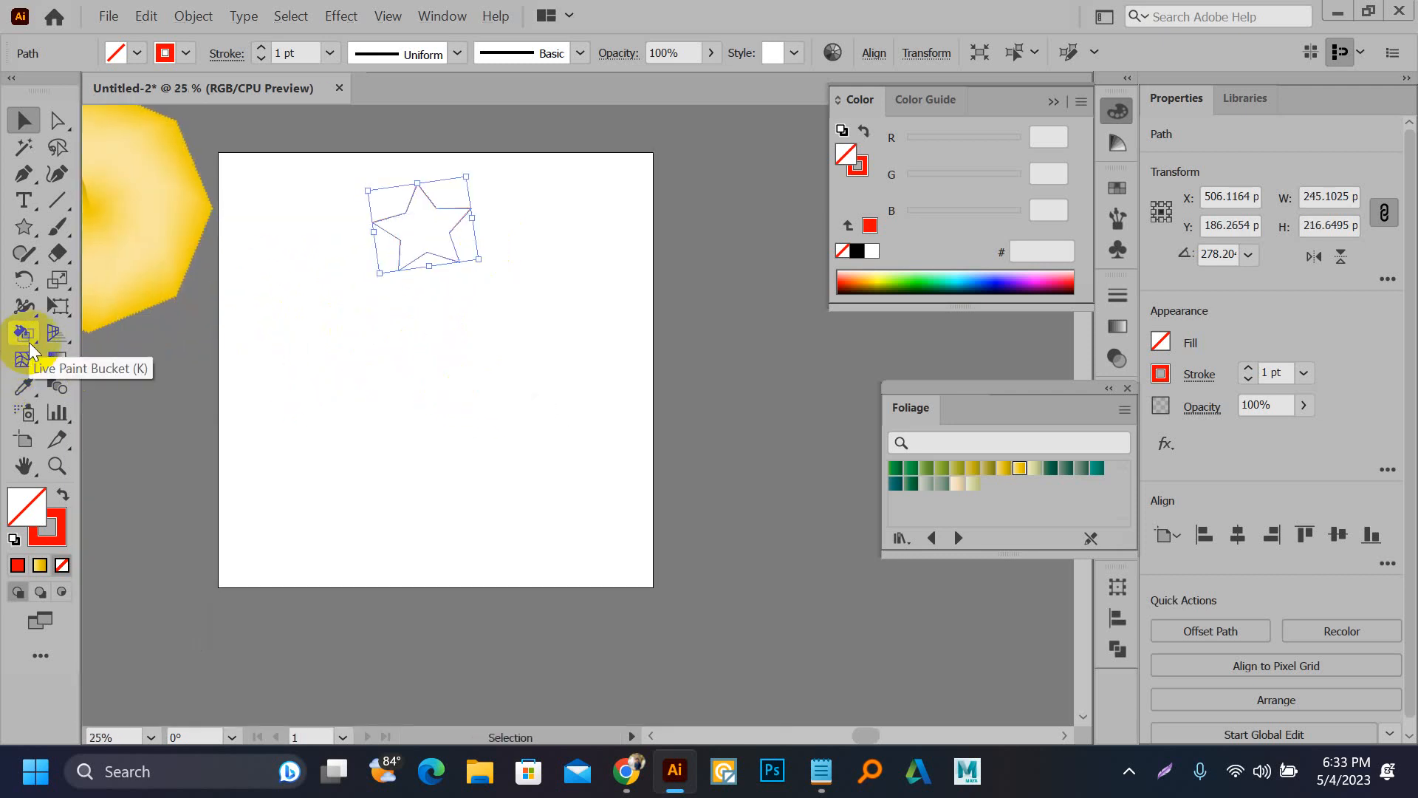
Step: Rotate a copy of the outlined star 45° clockwise about a point below it and repeat until eight stars complete a ring
left_click(25, 279)
left_click(422, 334)
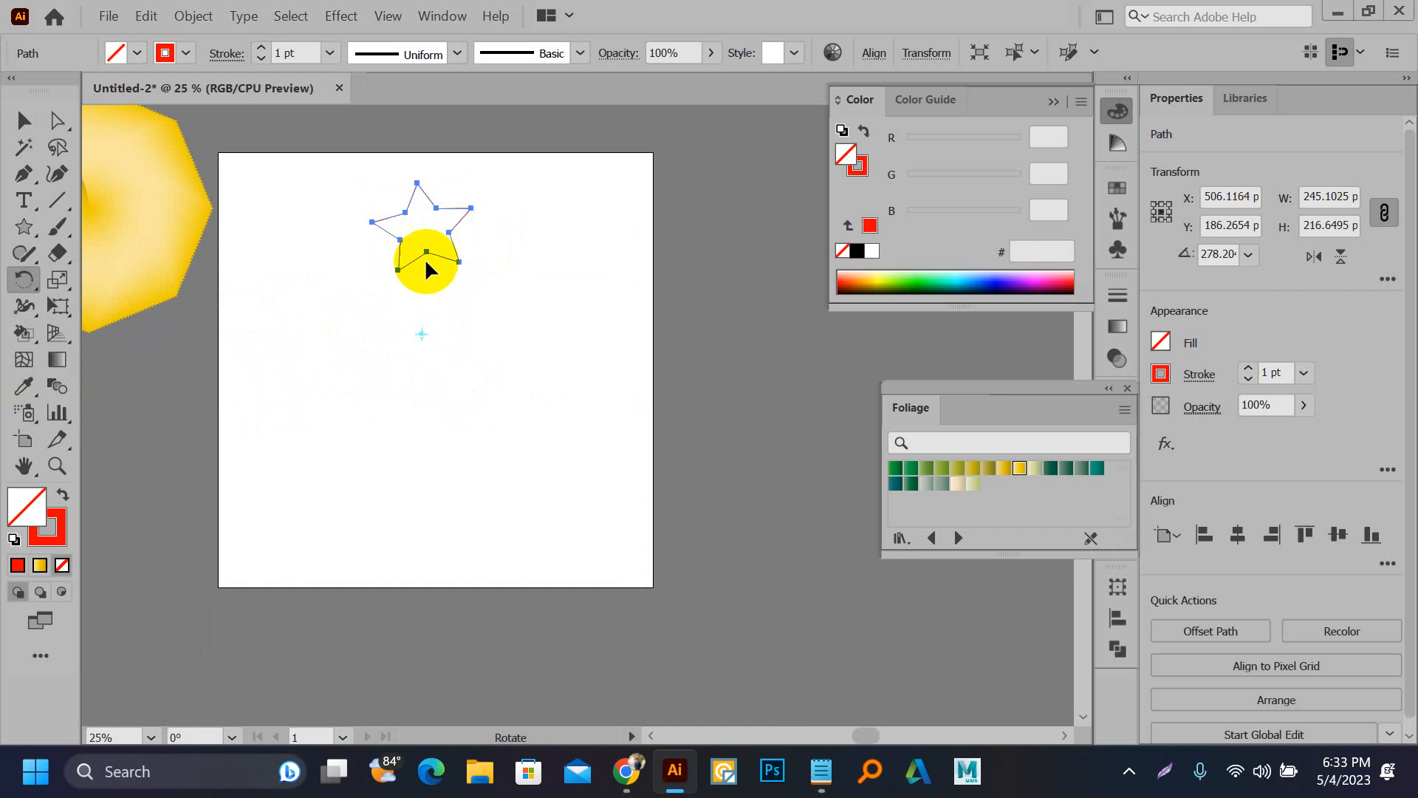
left_click_drag(415, 231, 493, 283)
key("ctrl+d")
key("ctrl+d")
key("ctrl+d")
key("ctrl+d")
key("ctrl+d")
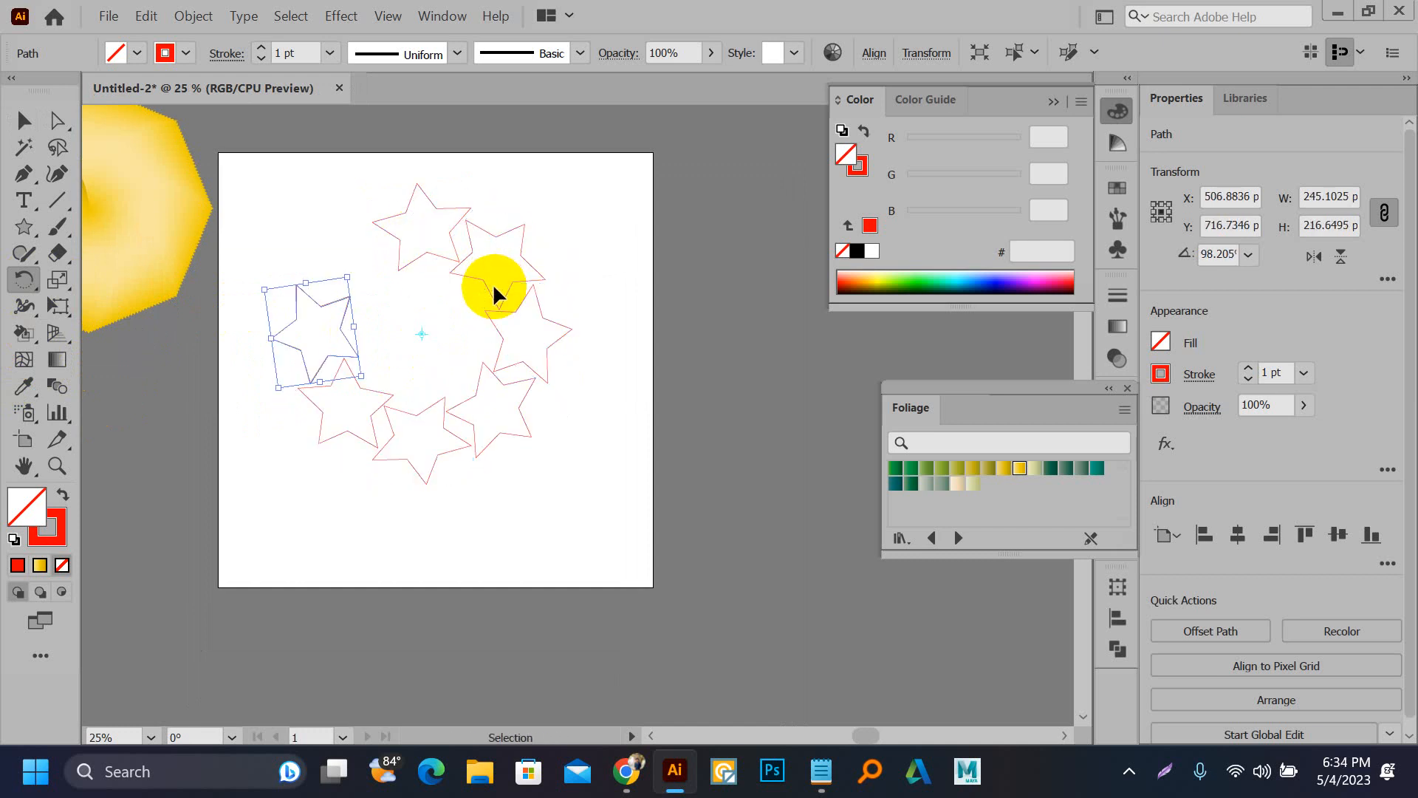
key("ctrl+d")
key("ctrl+d")
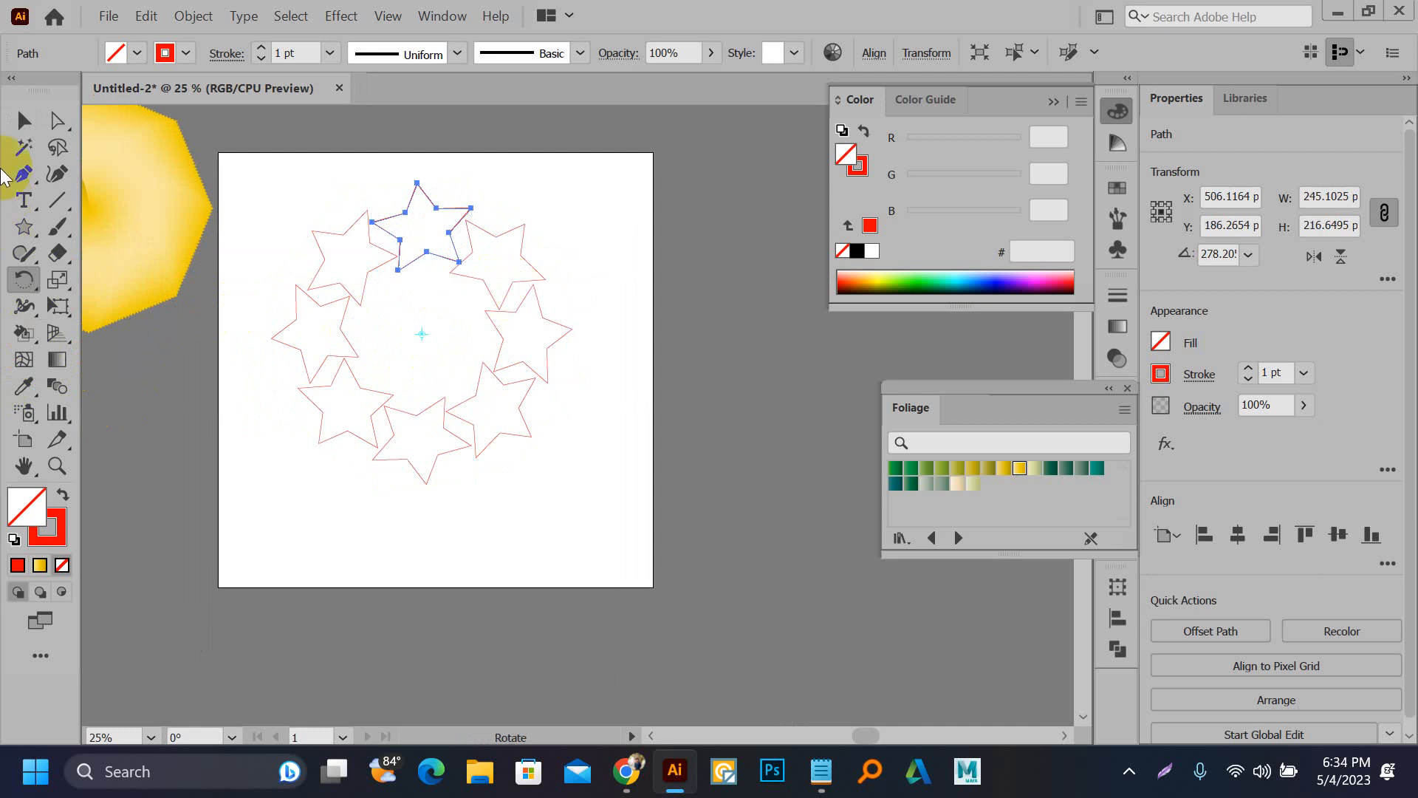
Step: Select all eight outlined stars in the ring and make a blend between them
left_click(24, 119)
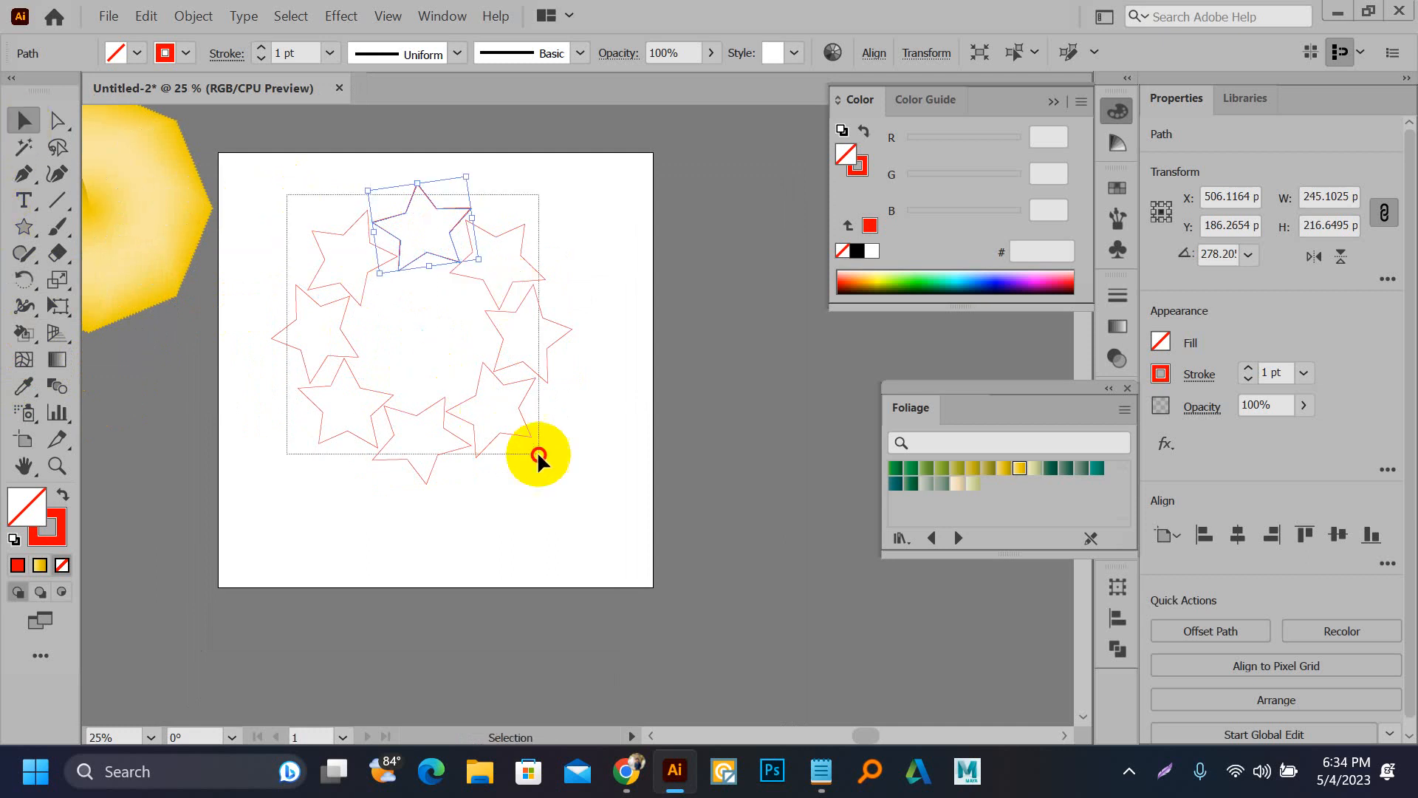
left_click_drag(538, 452, 607, 495)
key("ctrl")
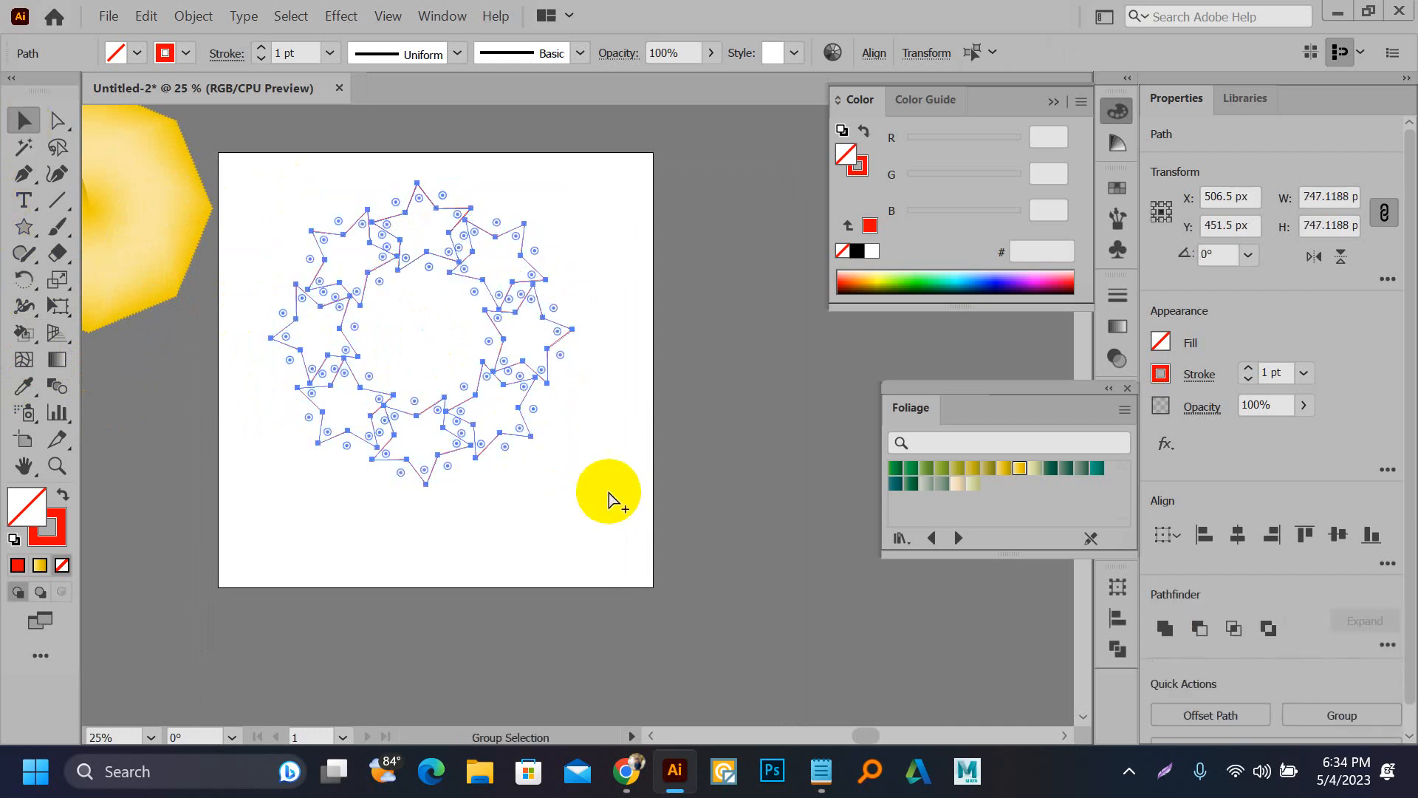
key("ctrl+alt+b")
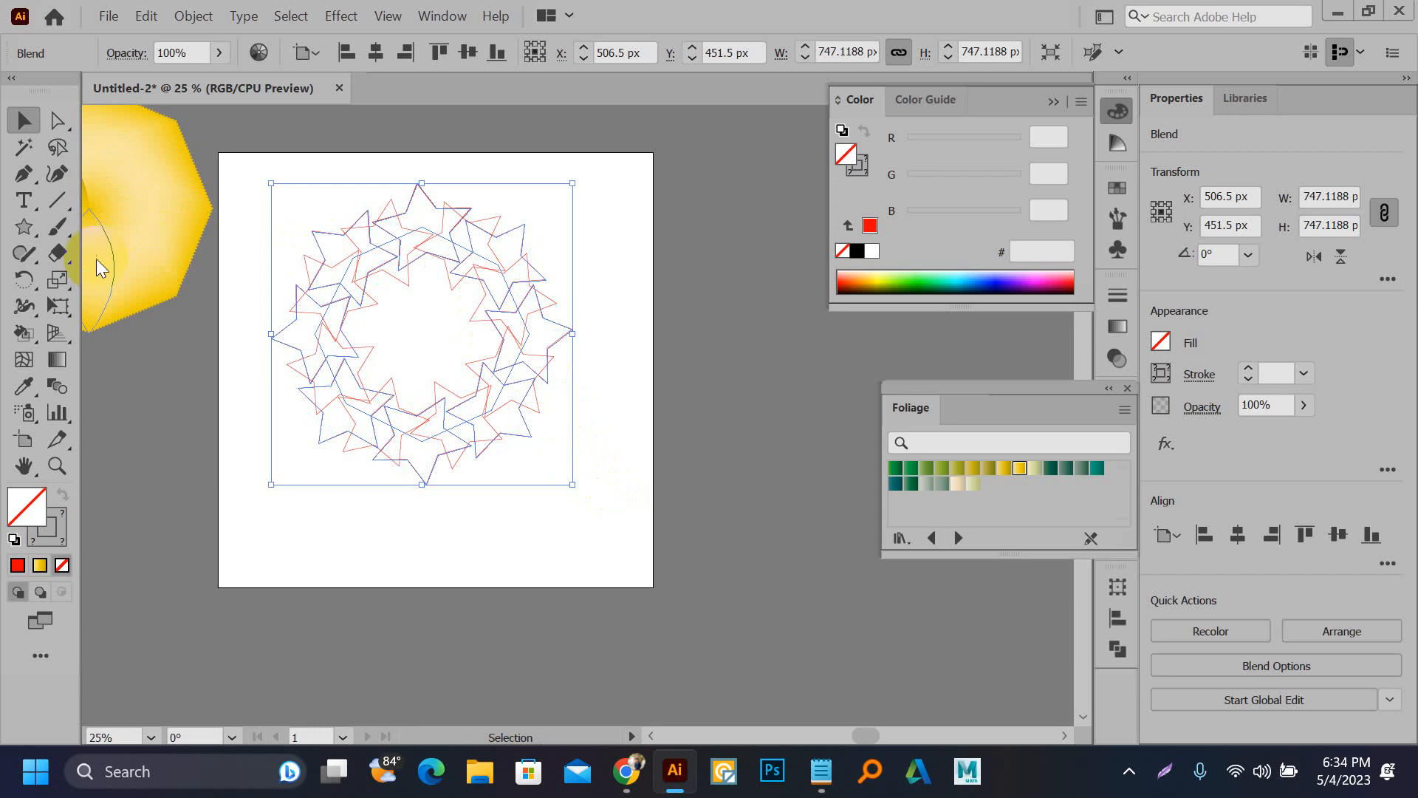
Step: Set the outlined star blend's spacing to Specified Steps with more than 30 steps, and deselect the artwork
double_click(60, 383)
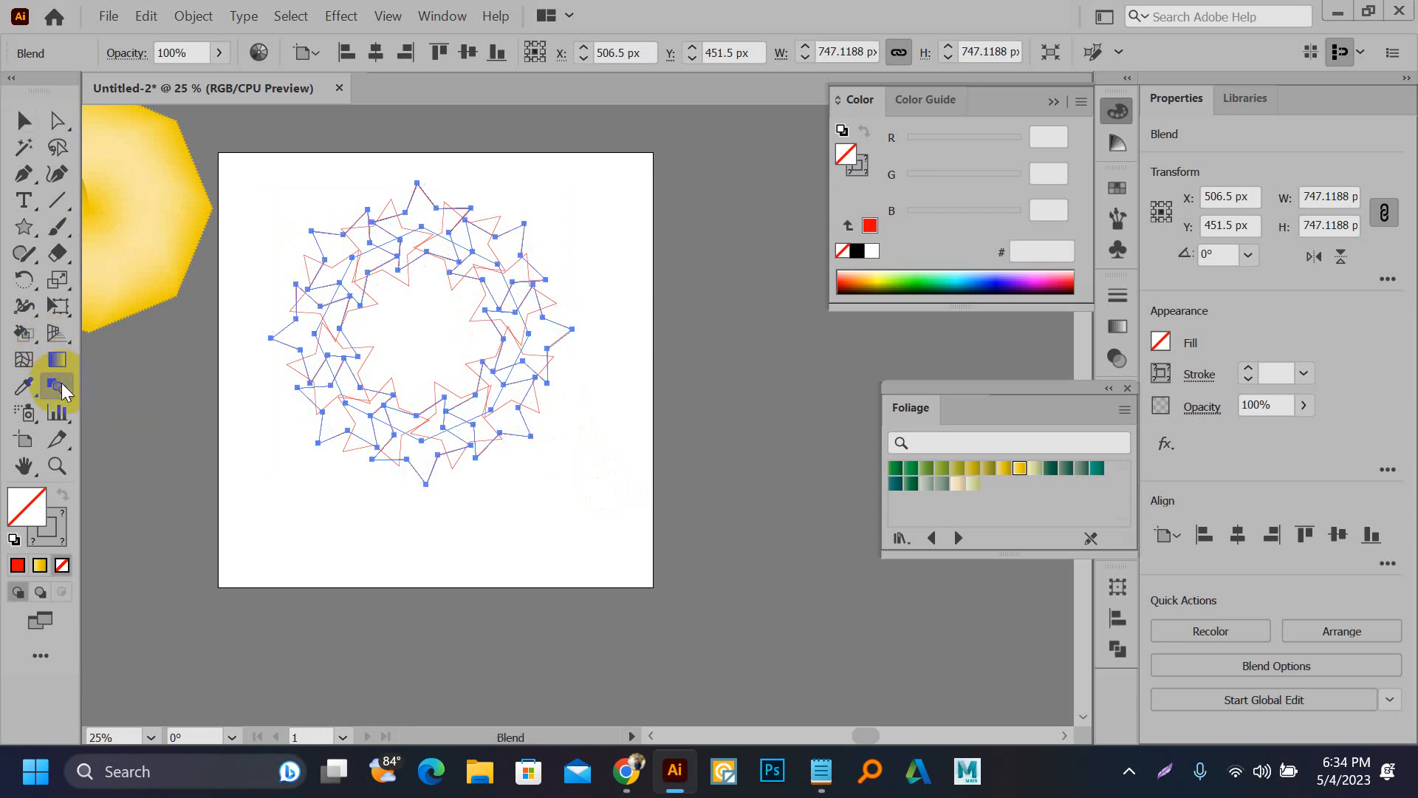
left_click(863, 226)
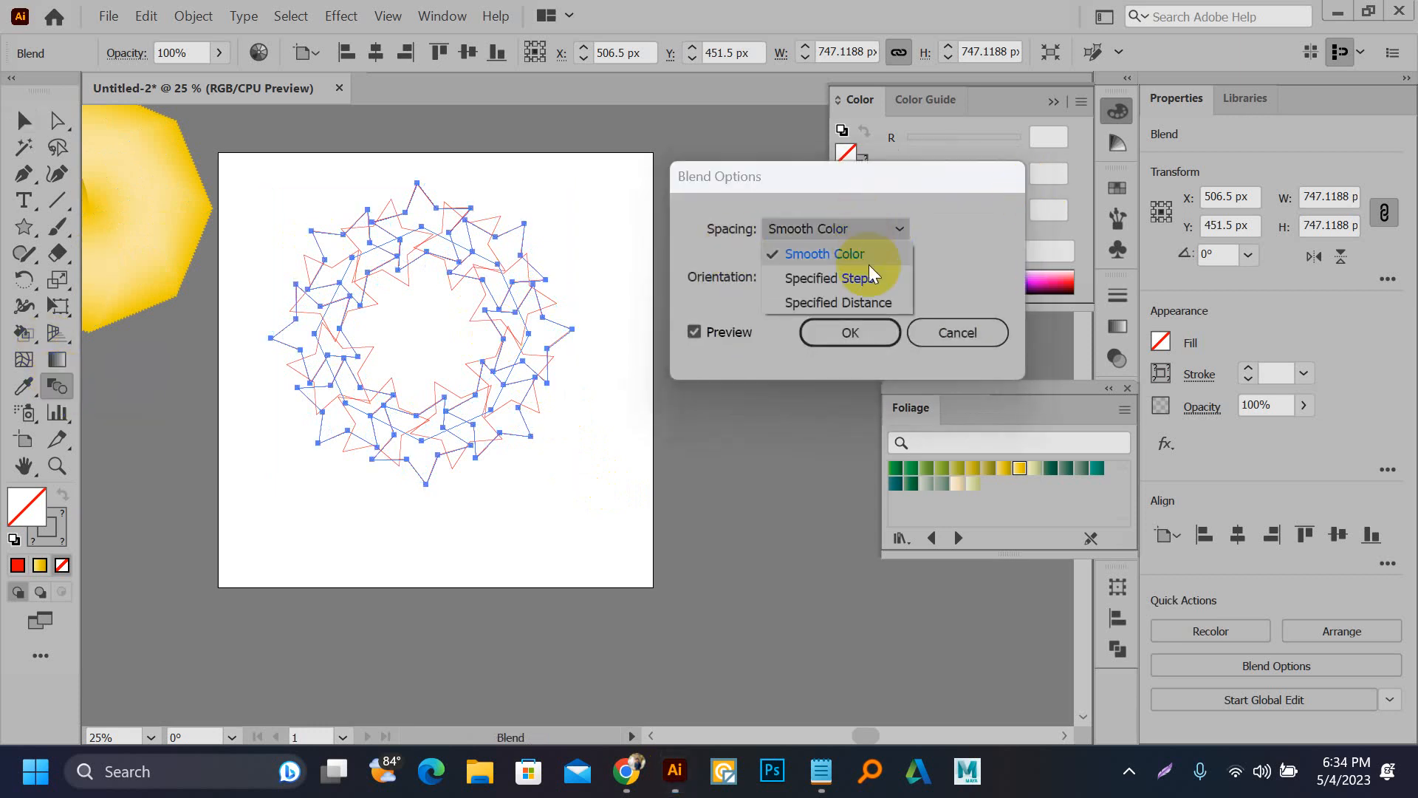
left_click(870, 274)
double_click(935, 231)
scroll(938, 232, "up", 20)
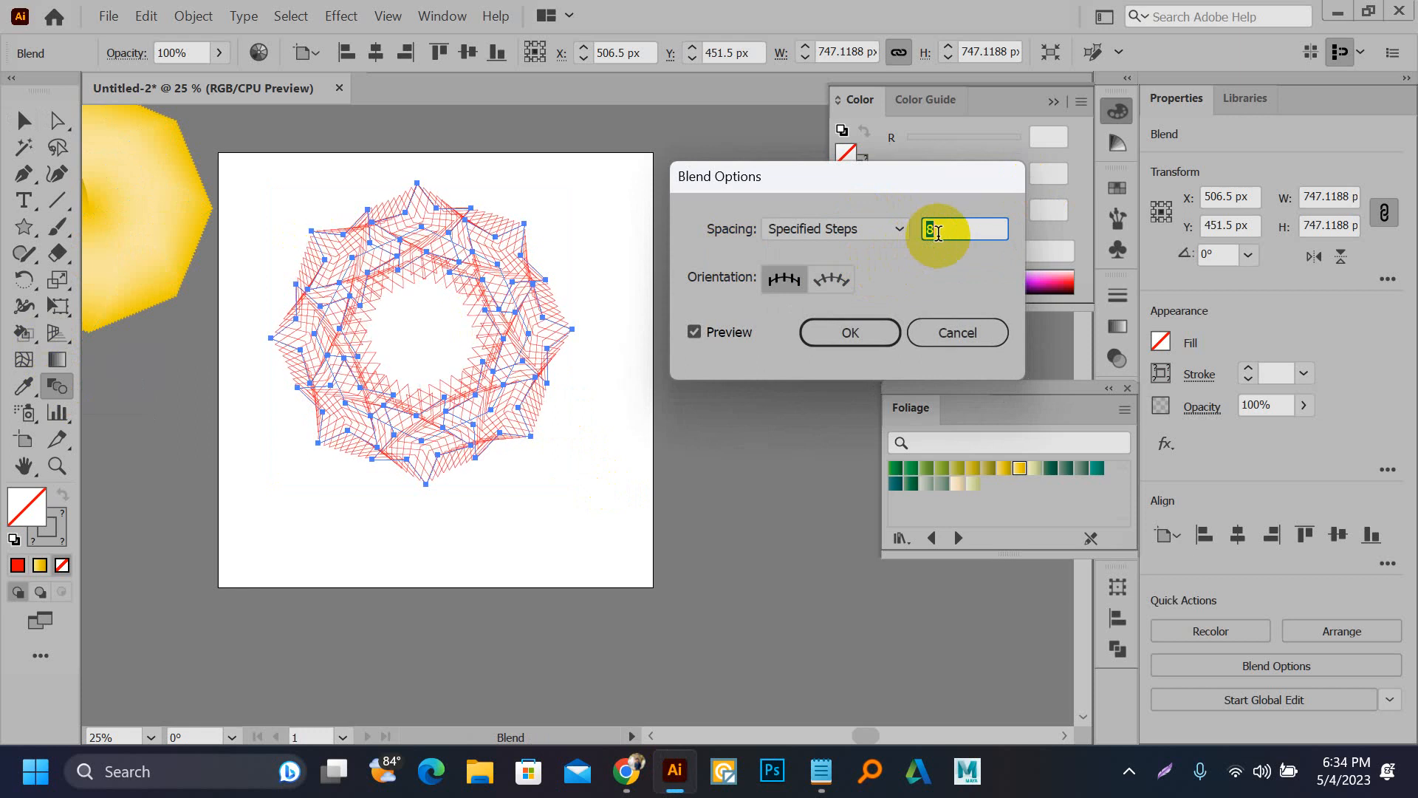
scroll(938, 233, "up", 12)
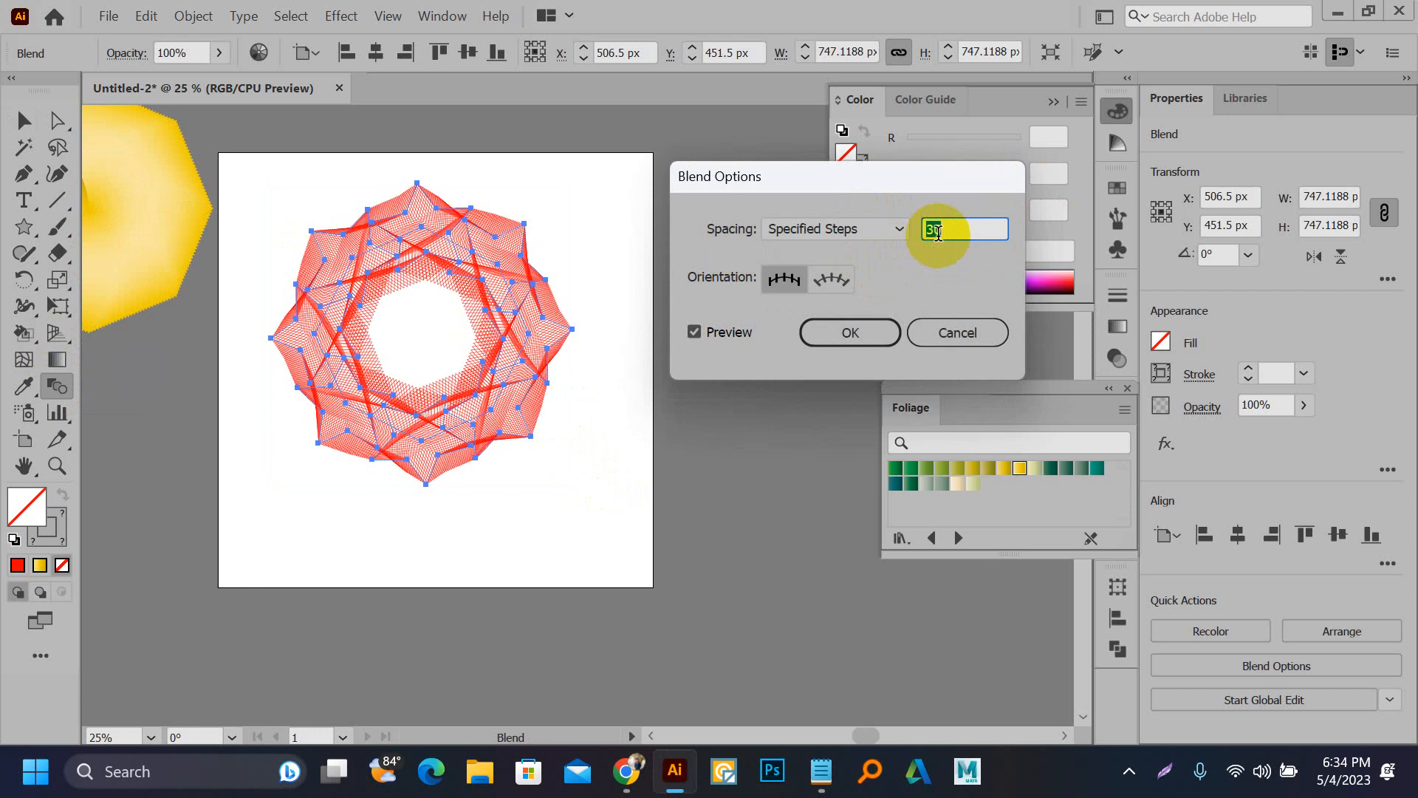
left_click(882, 343)
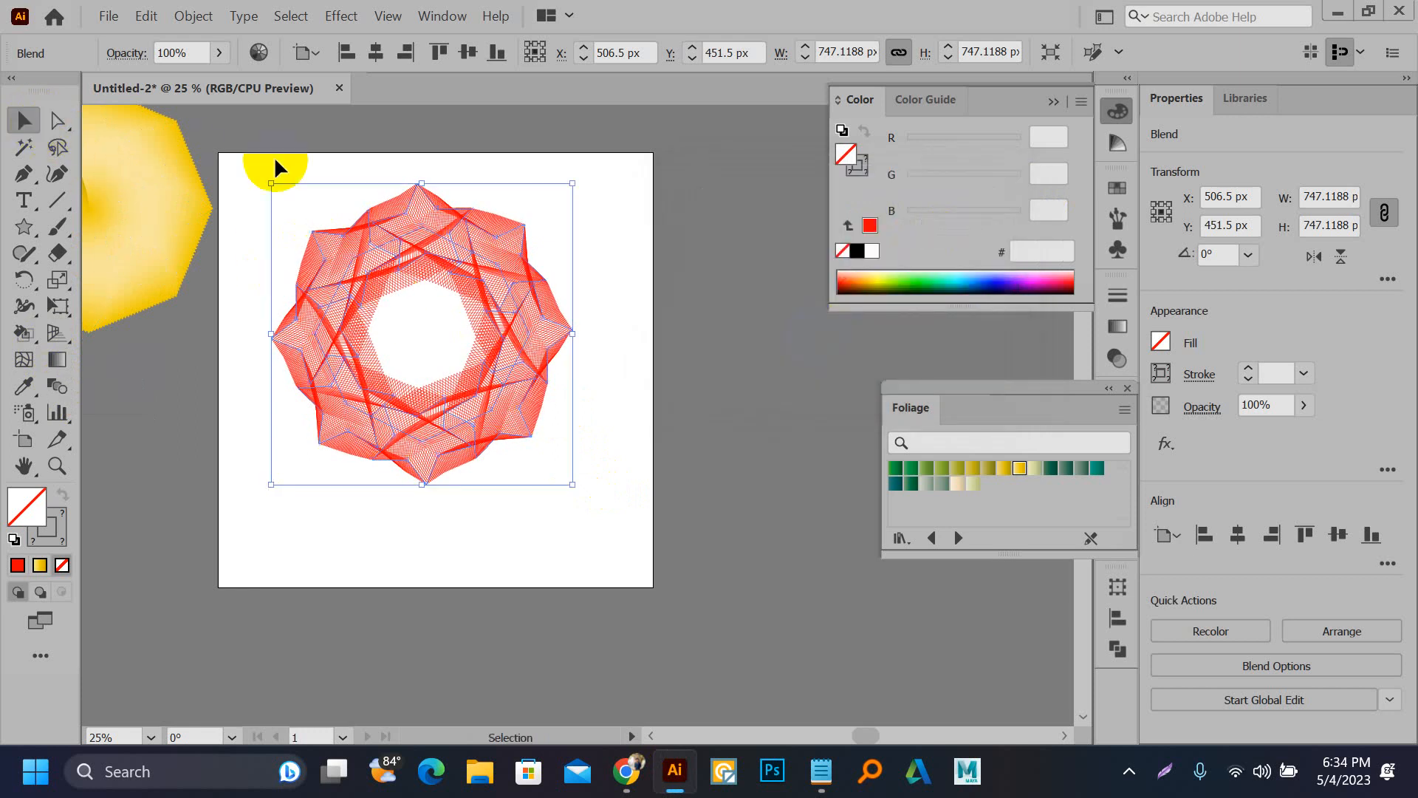
left_click(314, 153)
scroll(303, 204, "up", 2)
left_click_drag(379, 291, 302, 227)
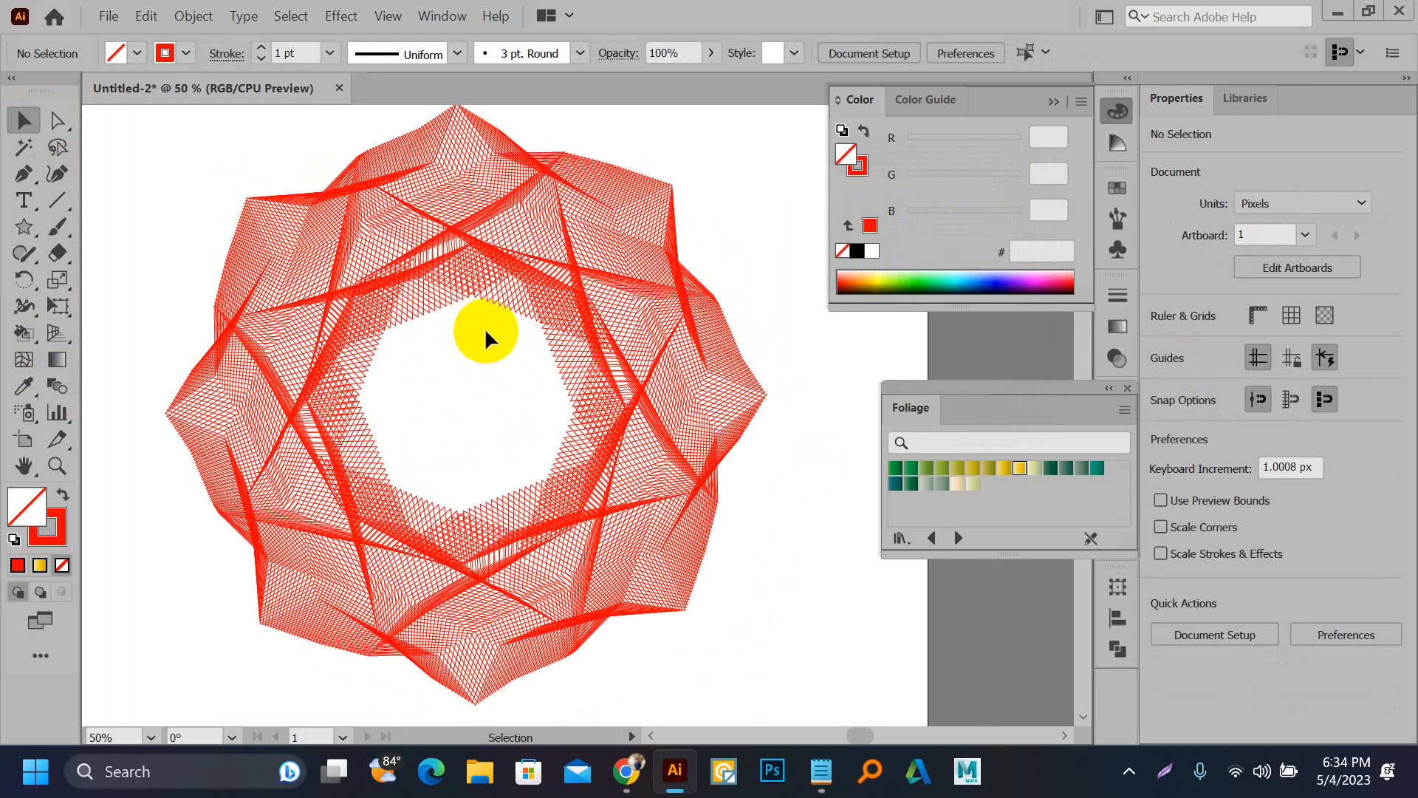
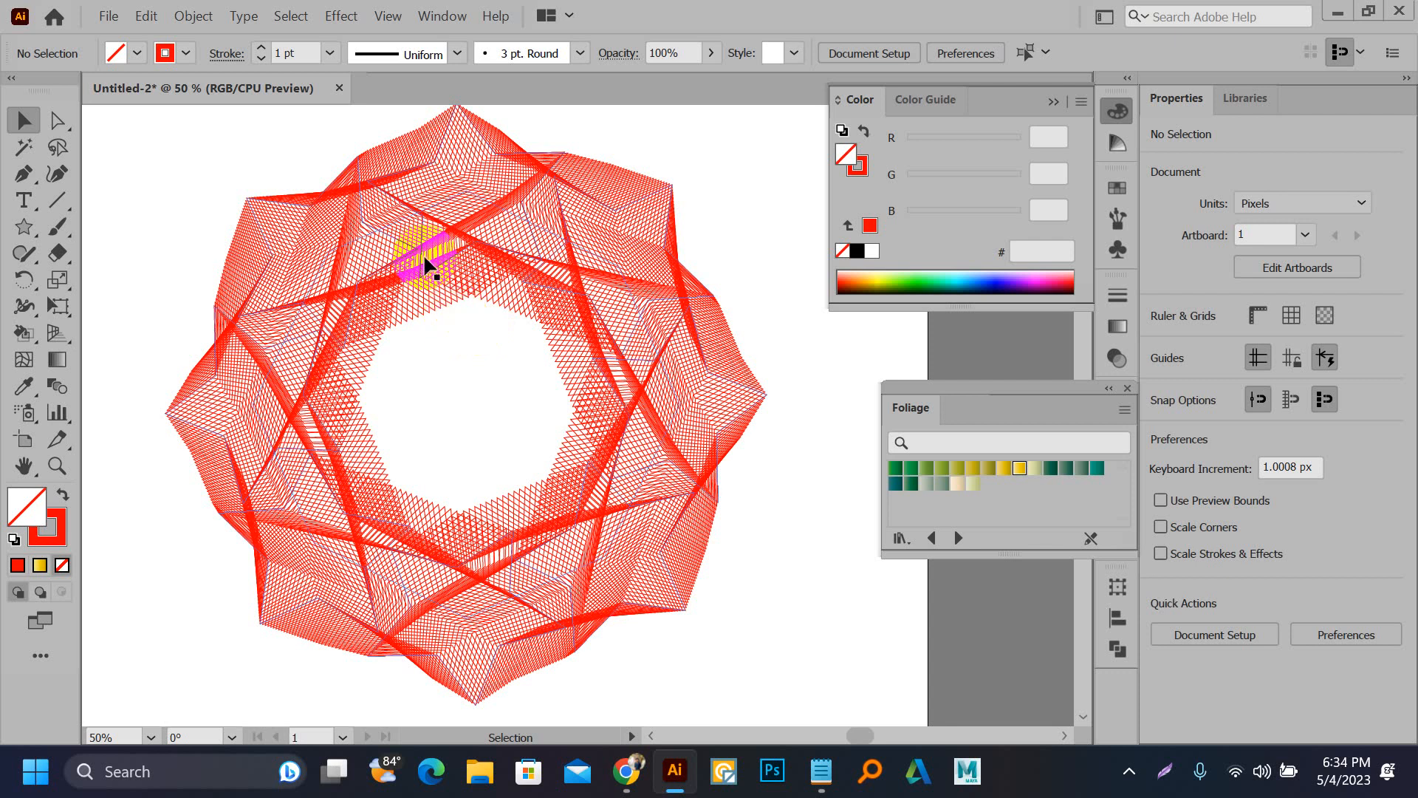
Step: Move the red line blend off the artboard to the empty canvas on its right side
scroll(454, 311, "down", 4)
left_click_drag(418, 233, 455, 248)
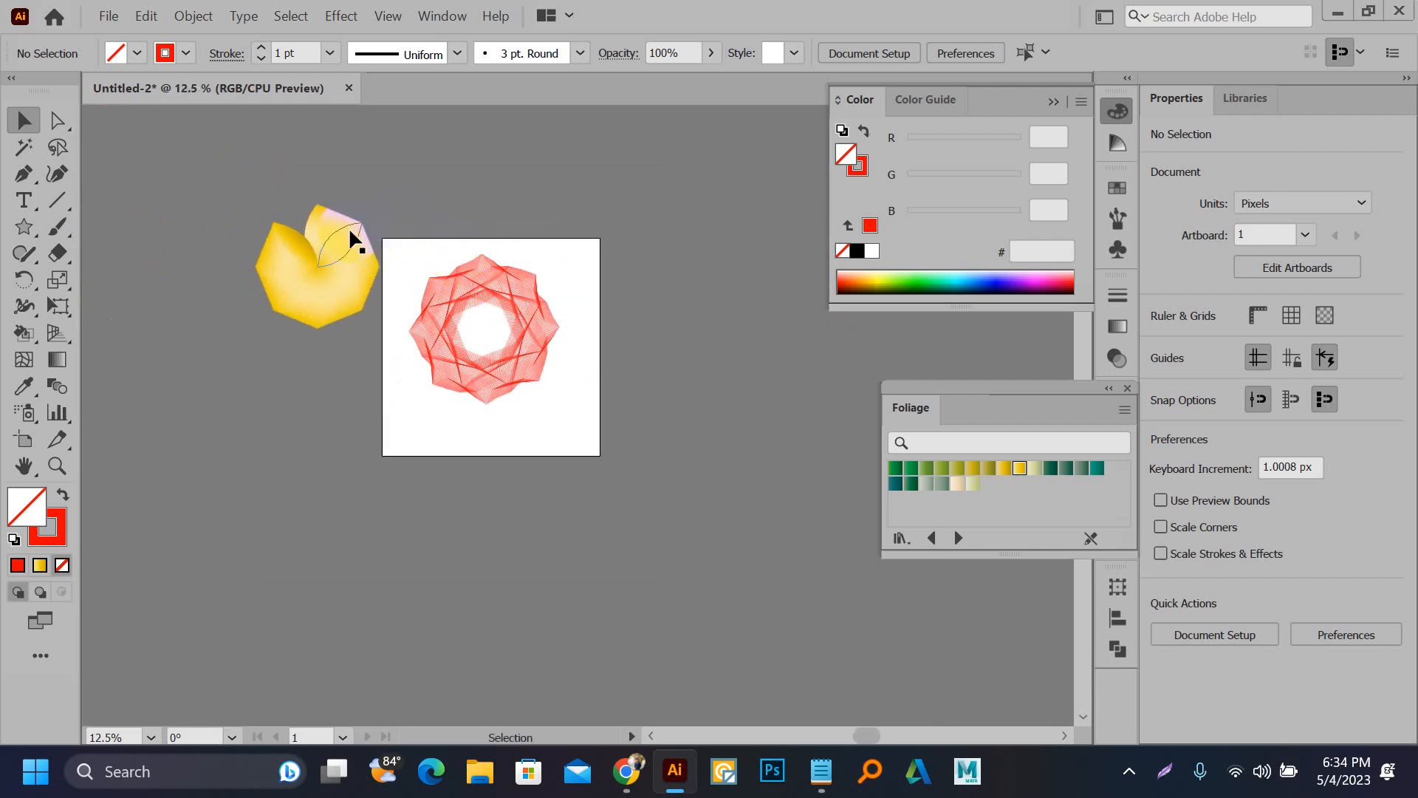
left_click_drag(349, 228, 709, 280)
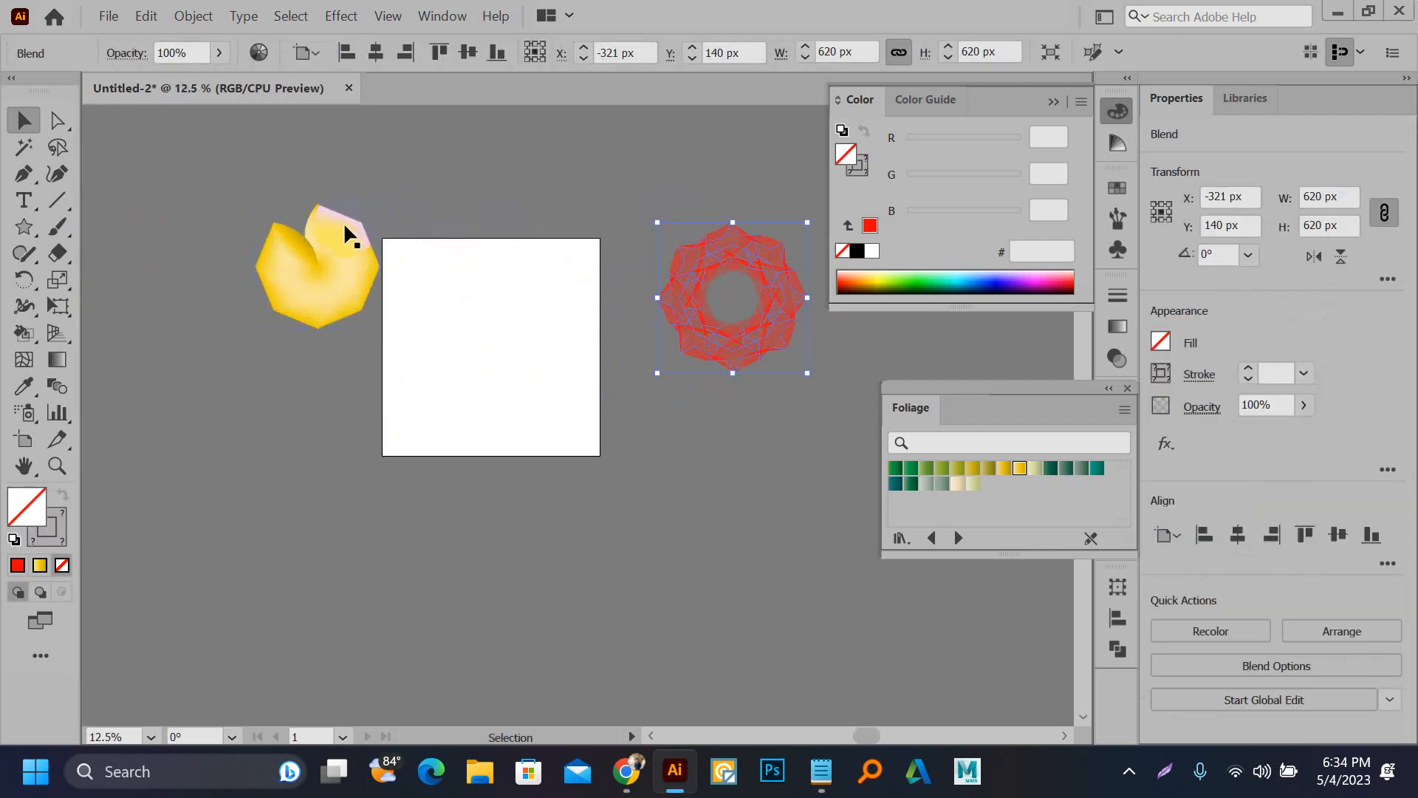
Step: Ungroup the yellow gradient flower and move it farther down and away from the artboard's left side
left_click(331, 220)
right_click(331, 220)
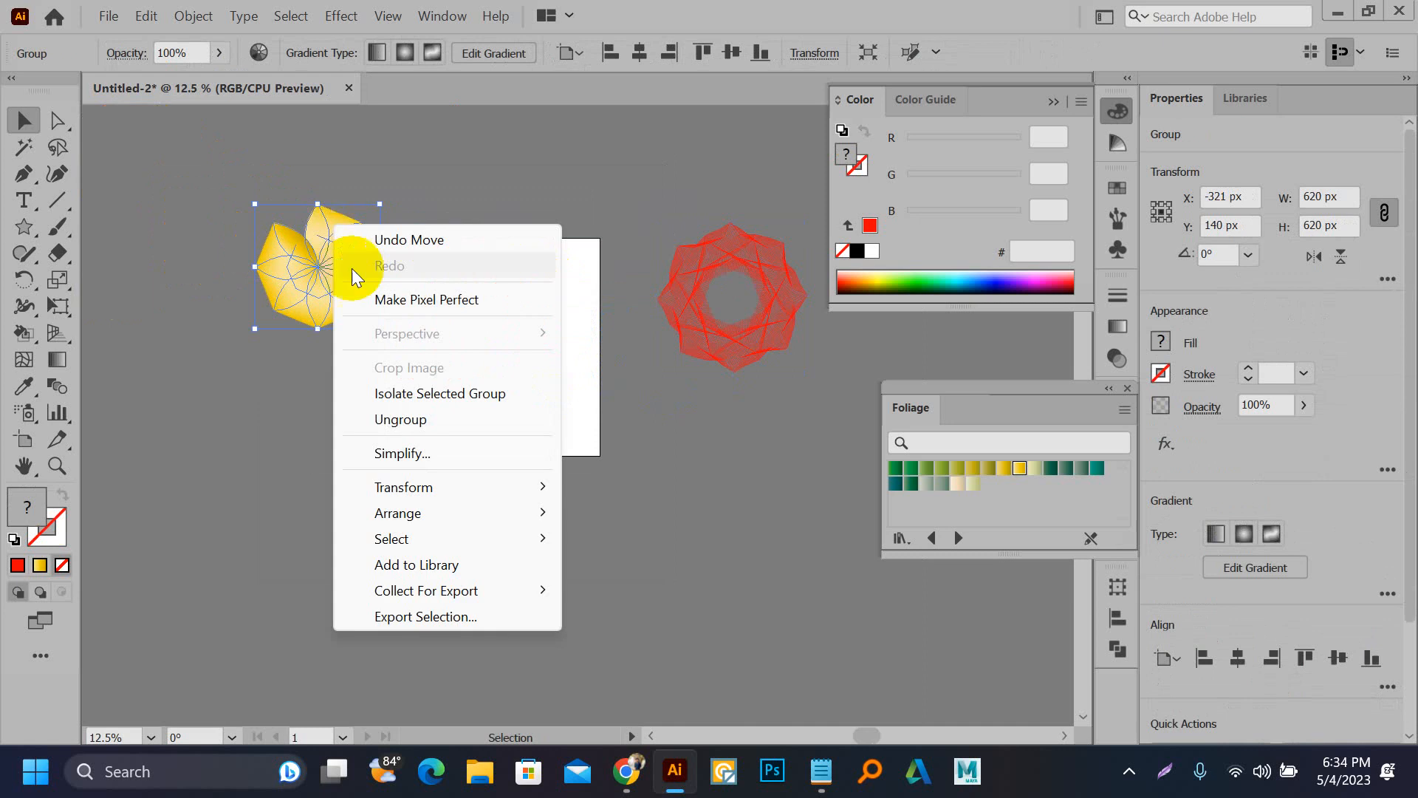
left_click(399, 418)
left_click(276, 396)
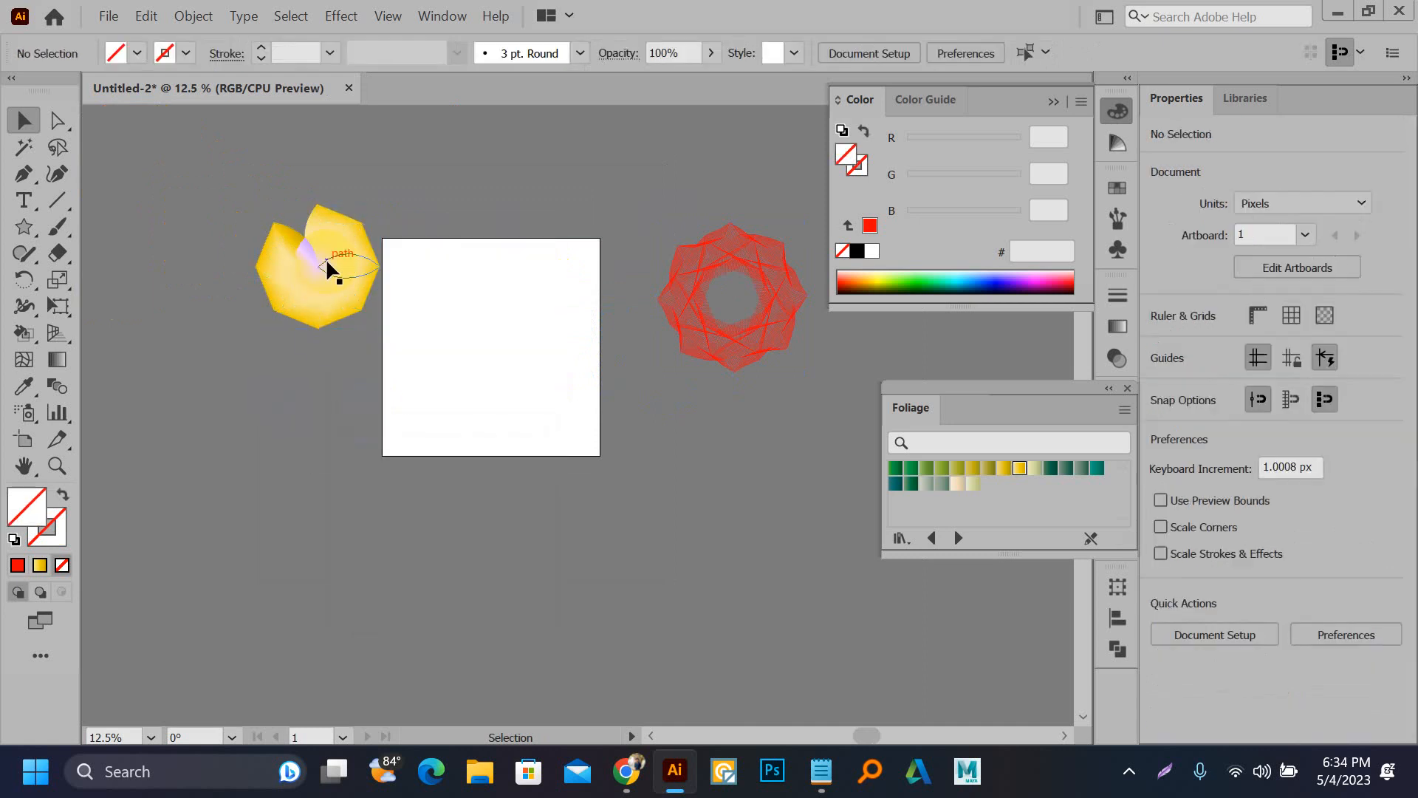
left_click_drag(327, 253, 237, 491)
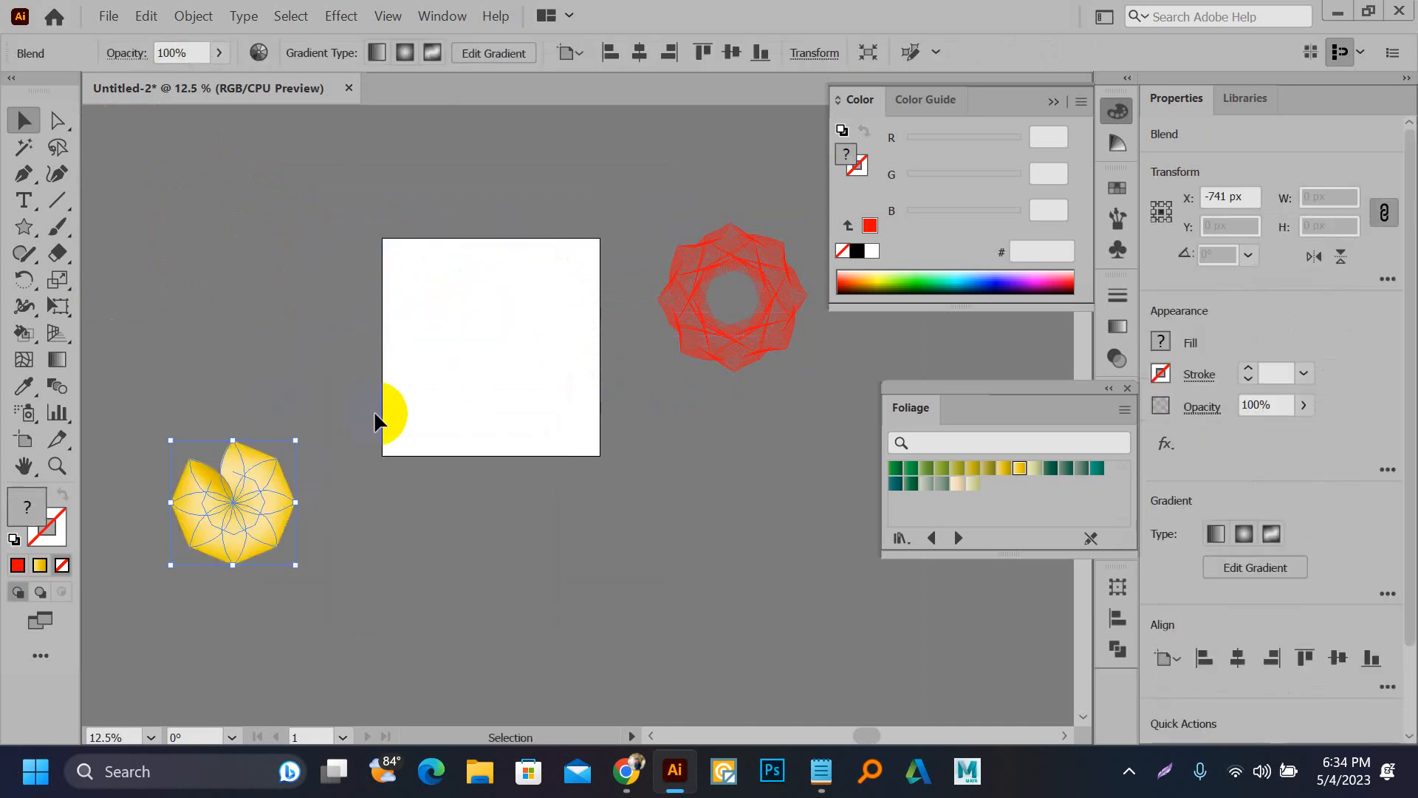
Step: Draw a closed leaf-shaped petal with the Pen tool on the upper artboard, about 96 px wide and 272 px high
key("p")
scroll(468, 301, "up", 4)
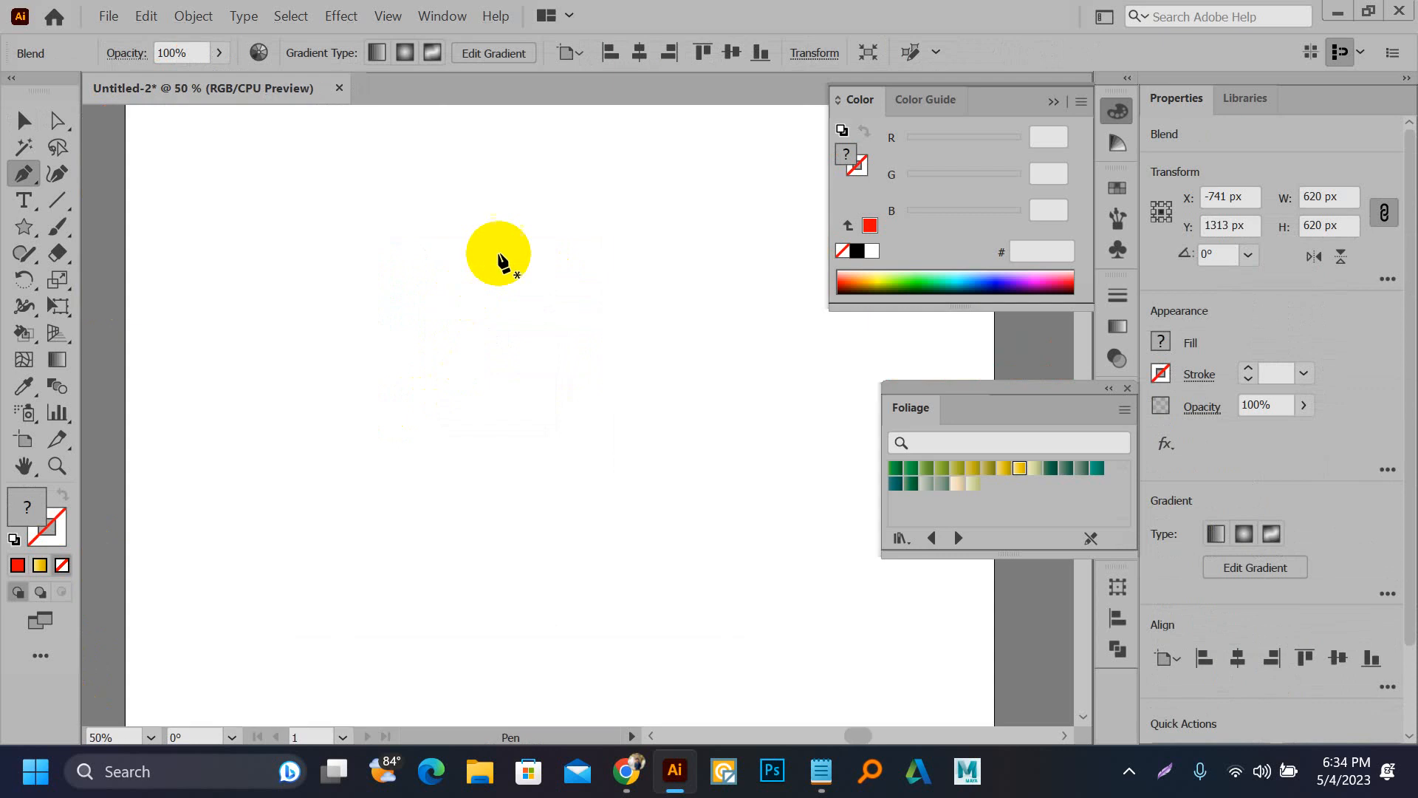
left_click(528, 168)
left_click_drag(533, 386, 648, 513)
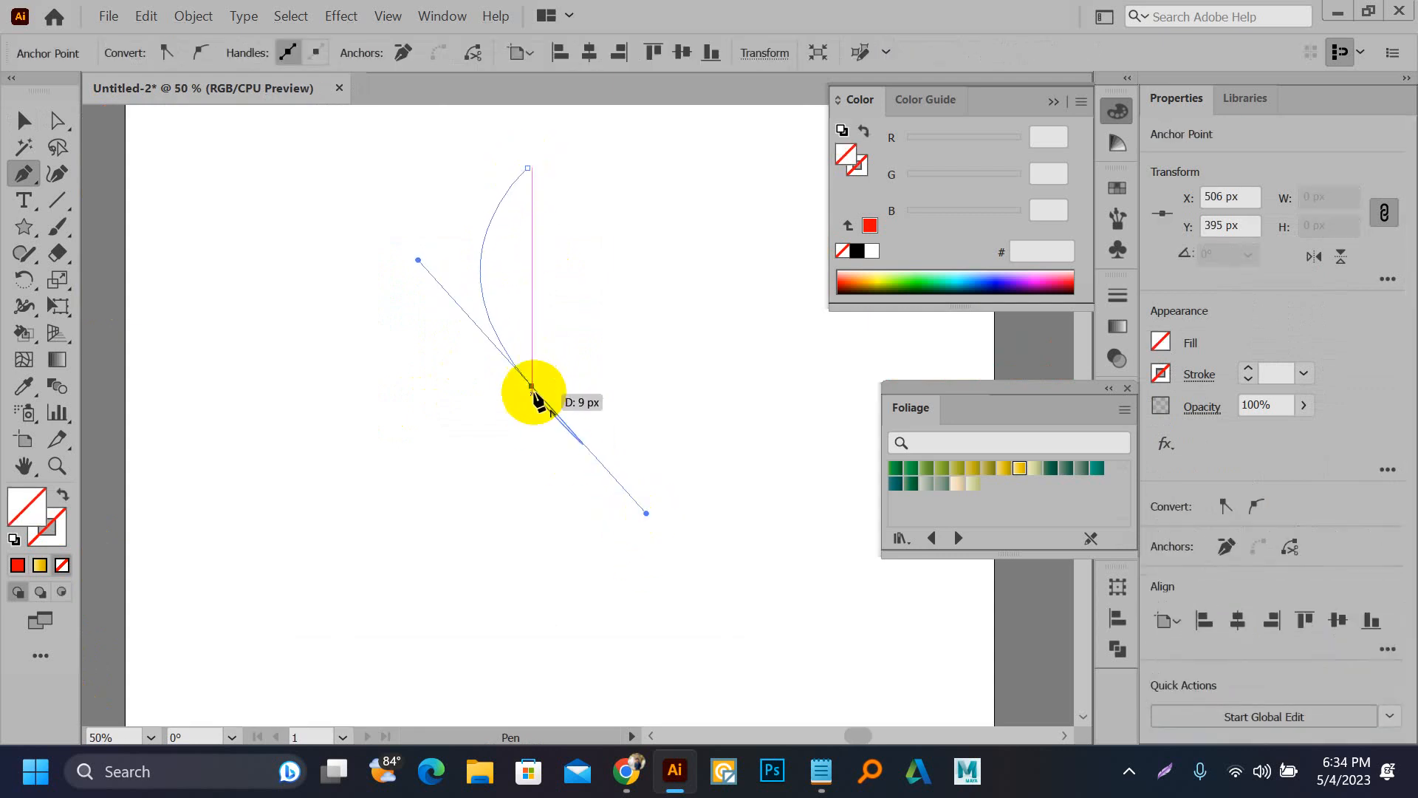
left_click(533, 386)
scroll(541, 295, "up", 5)
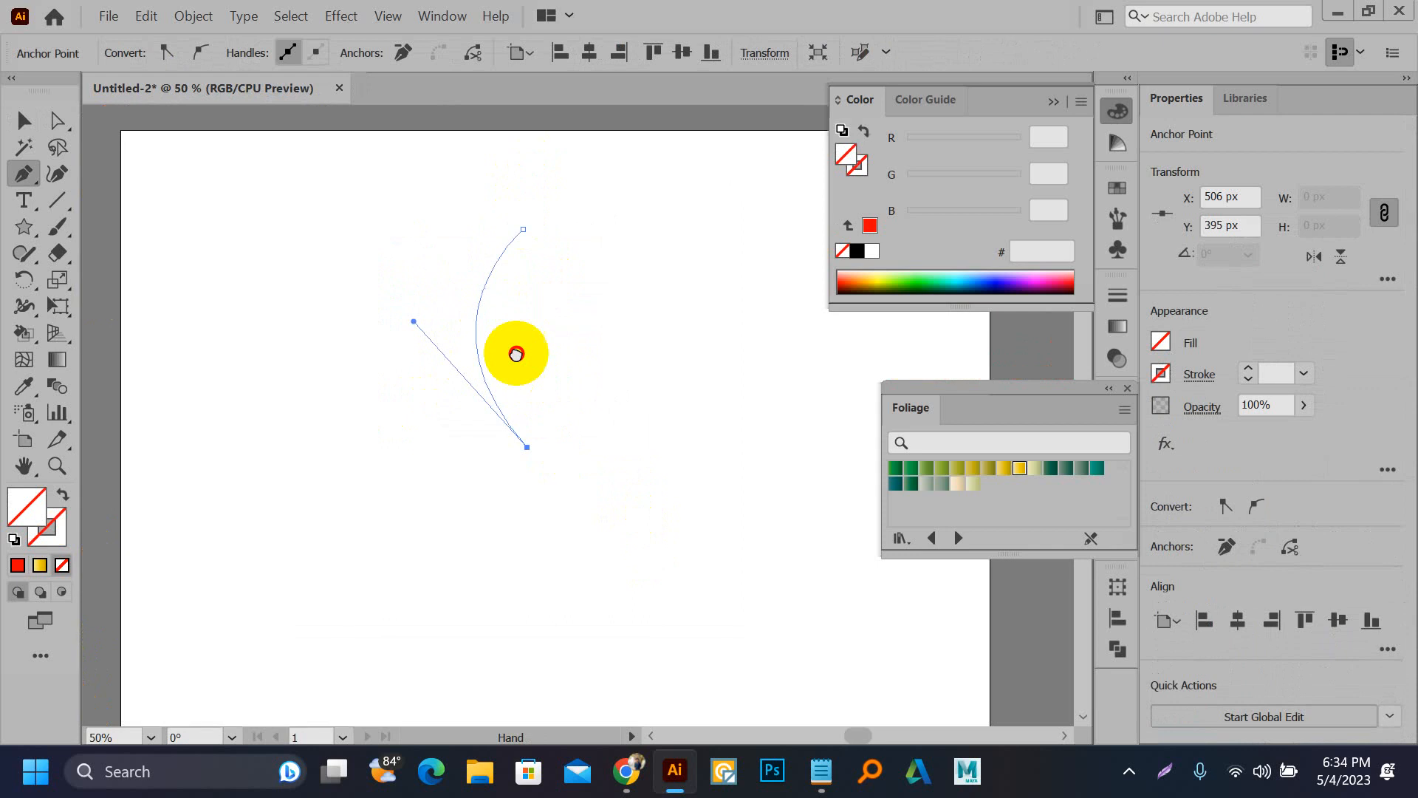
left_click_drag(527, 356, 453, 279)
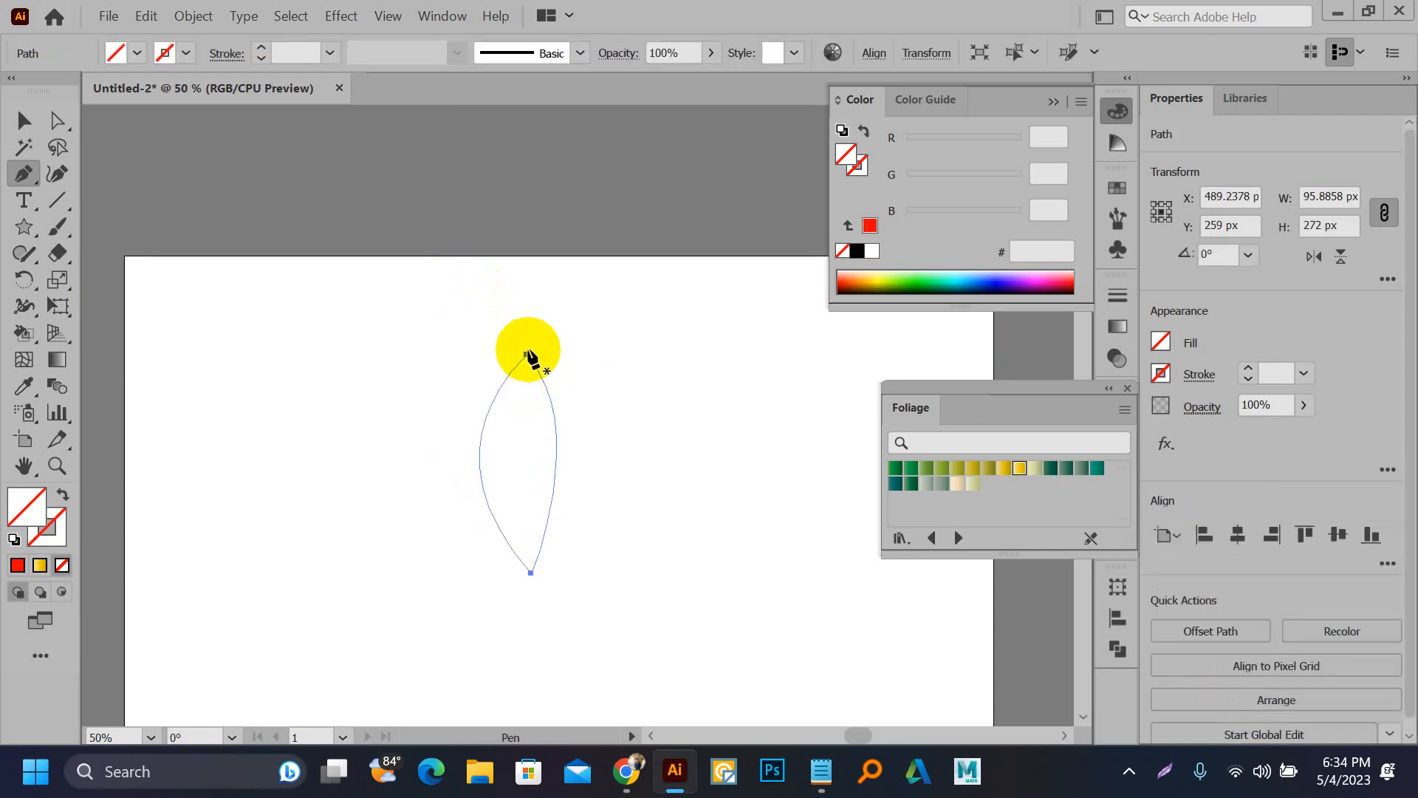
Step: Pull the petal's top anchor handle outward to bulge its right curve, making the shape about 121 px wide
key("a")
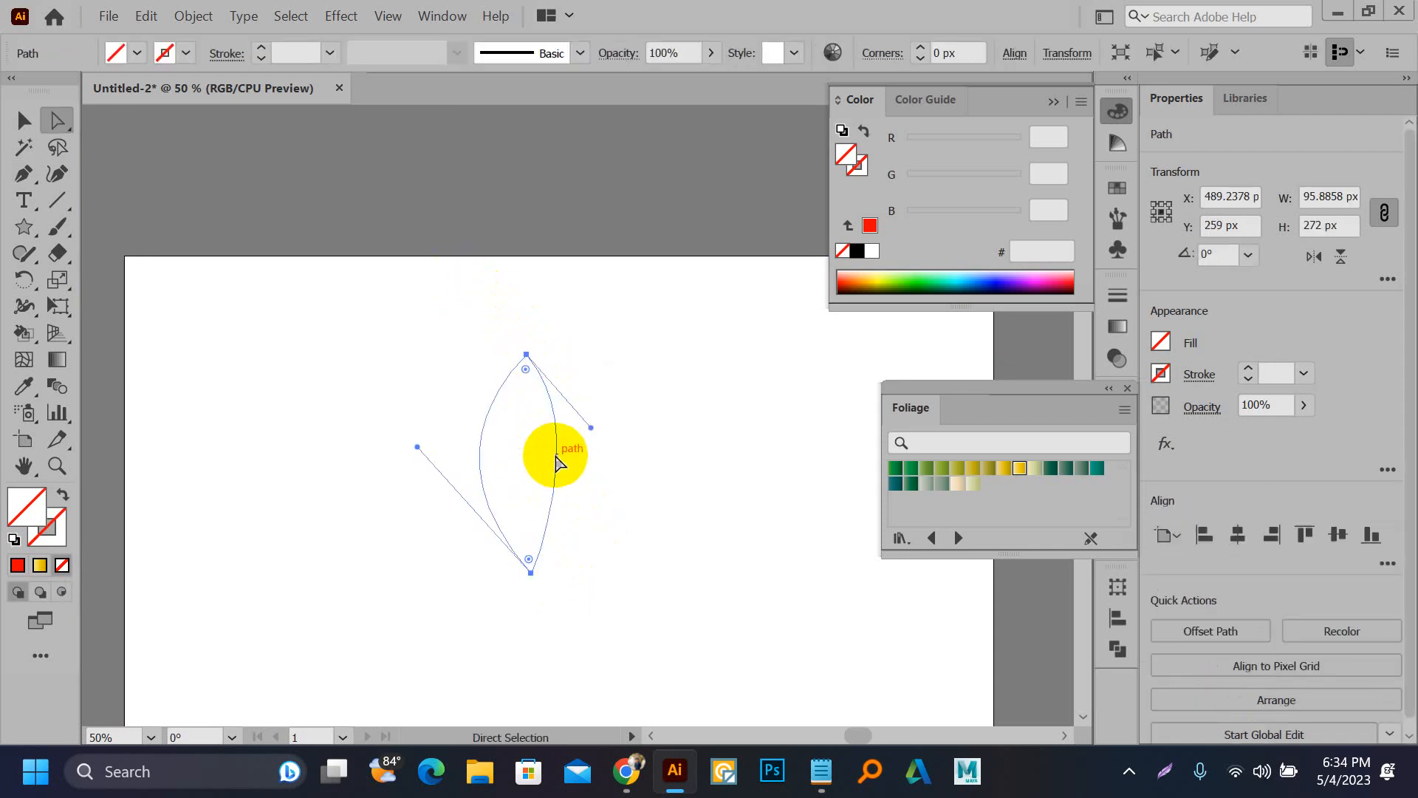
left_click(627, 448)
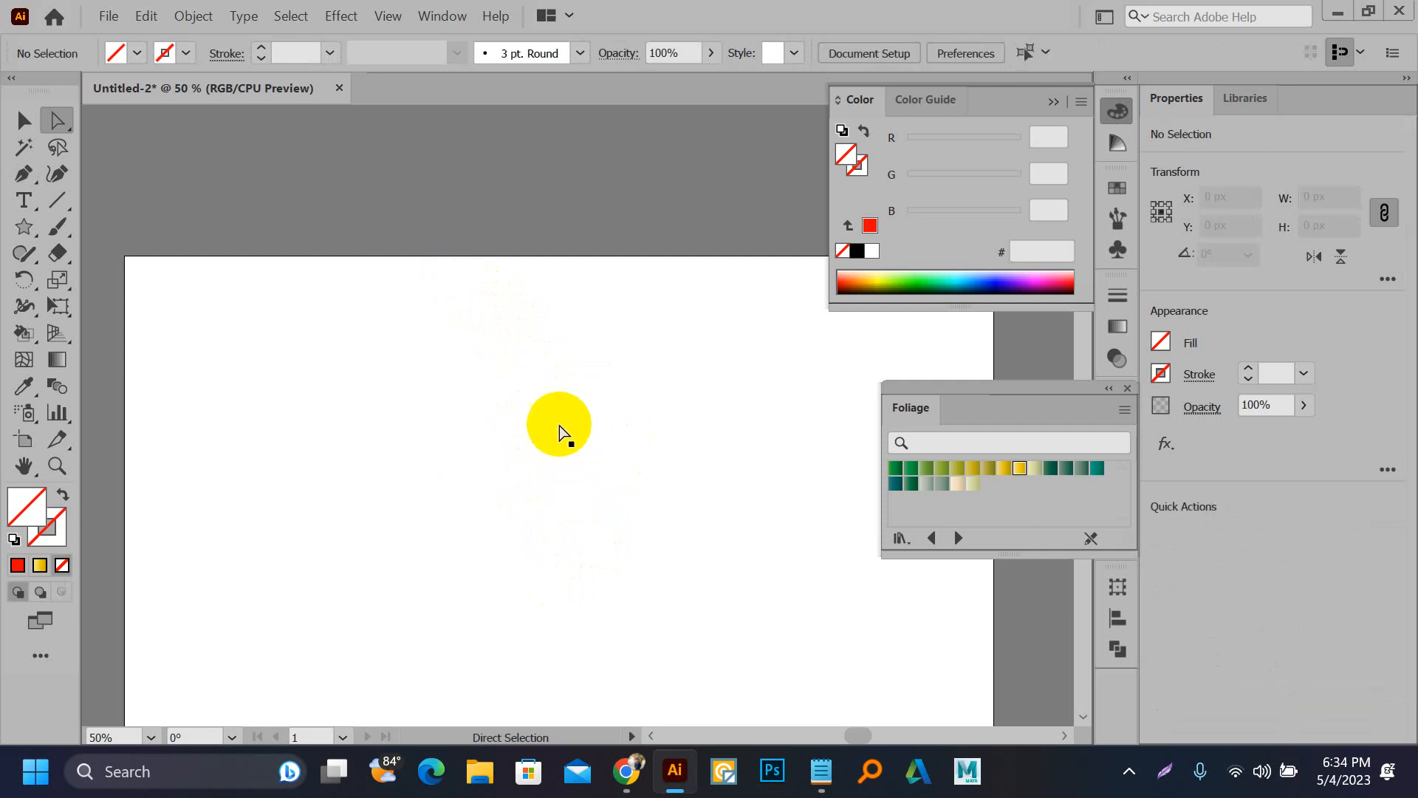
left_click(554, 422)
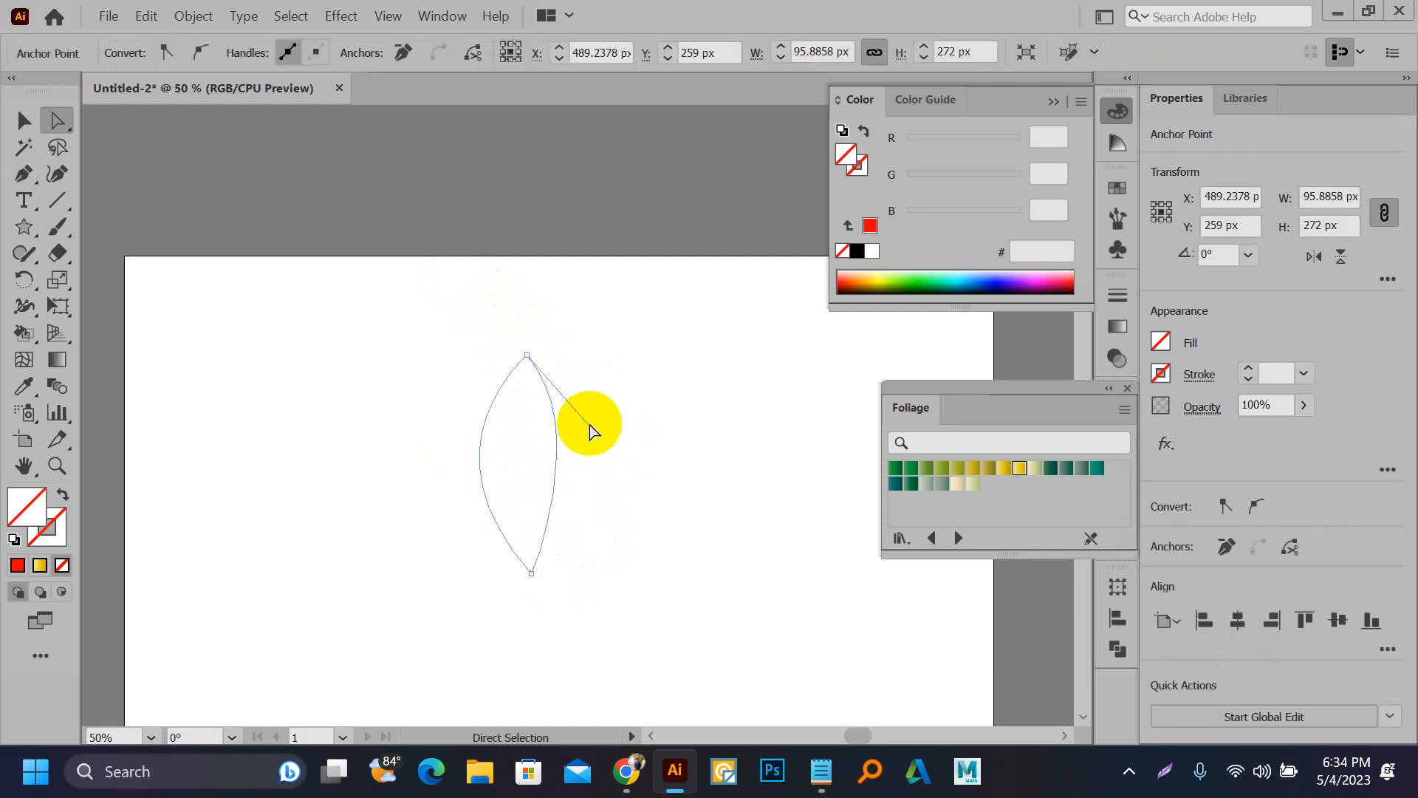
left_click(608, 441)
left_click_drag(507, 323, 633, 544)
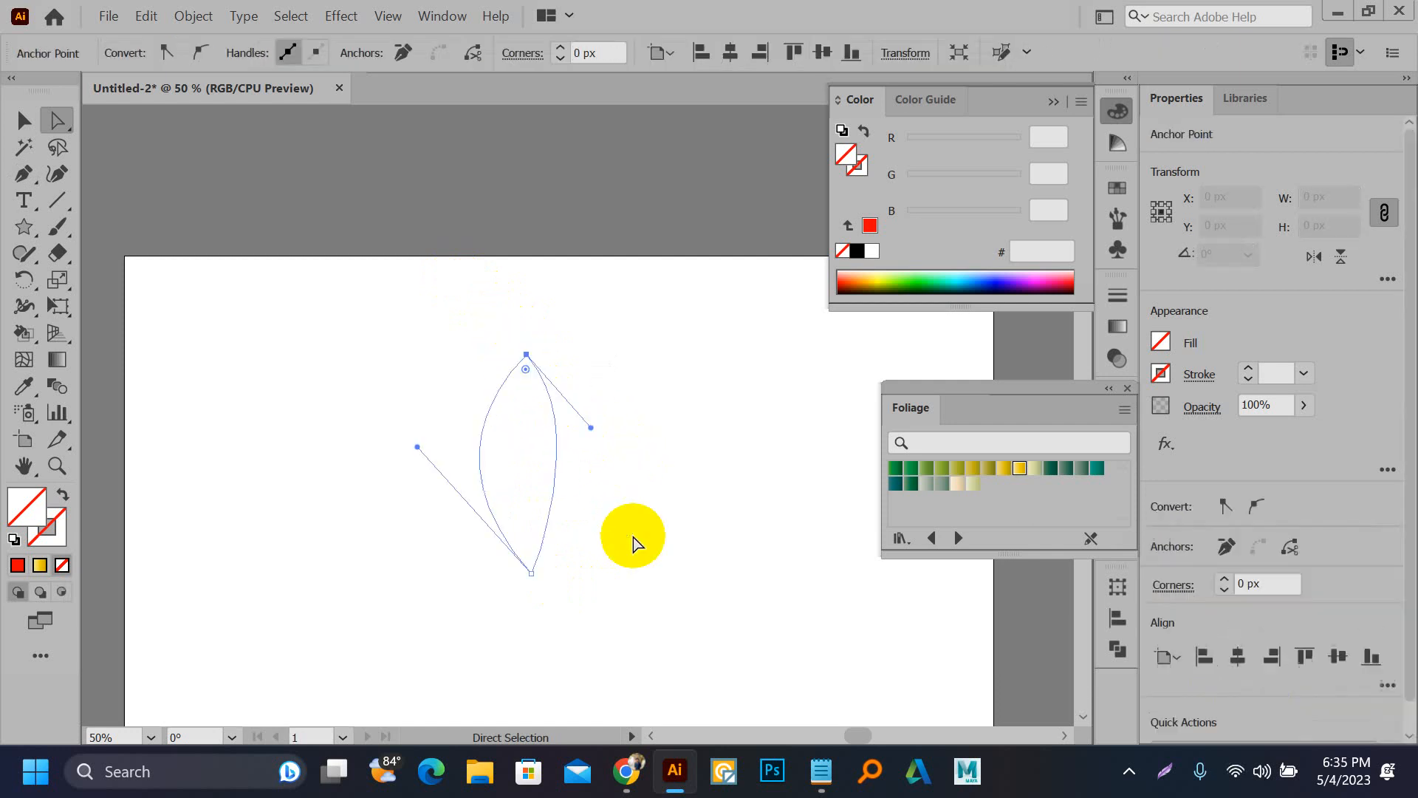
scroll(587, 432, "up", 4)
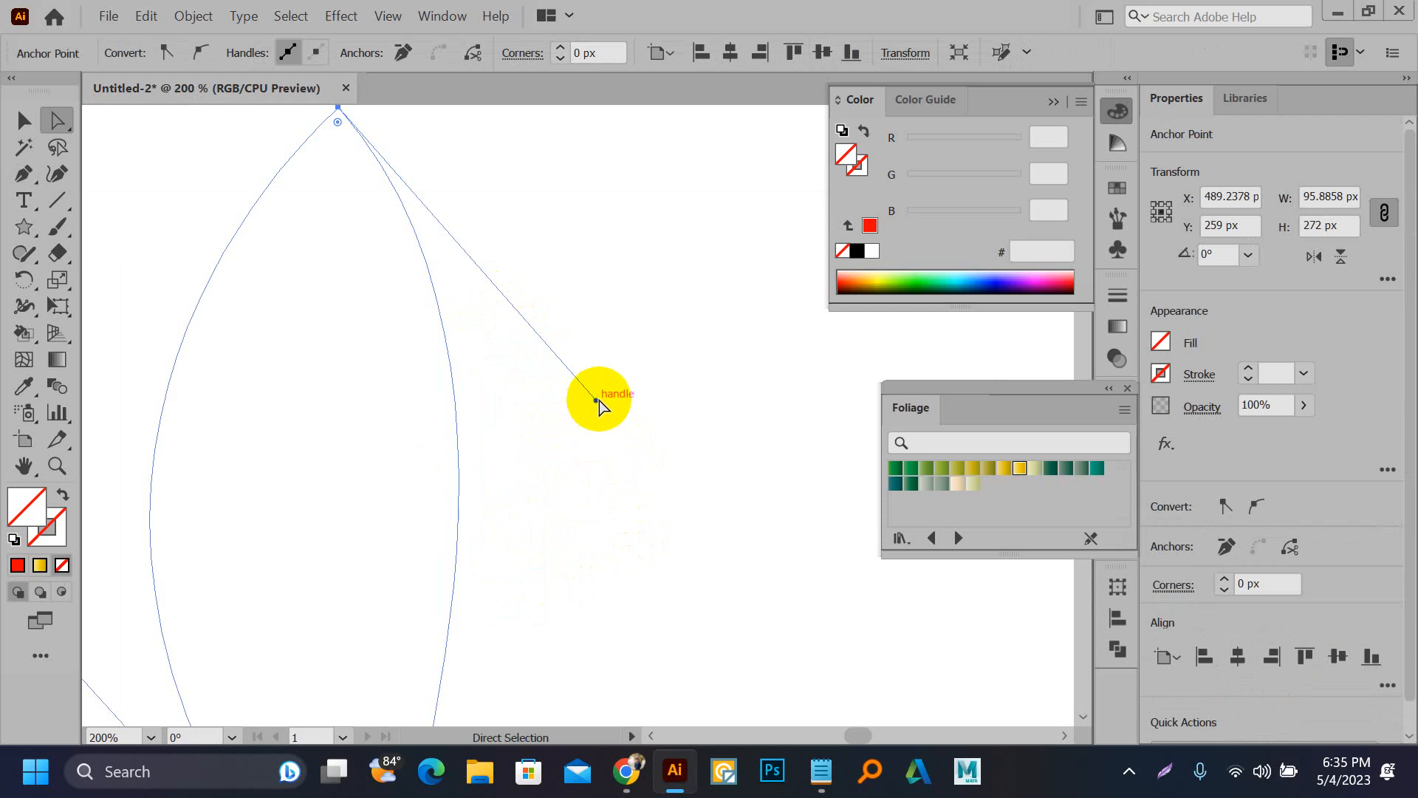
left_click_drag(599, 406, 776, 522)
scroll(631, 418, "down", 4)
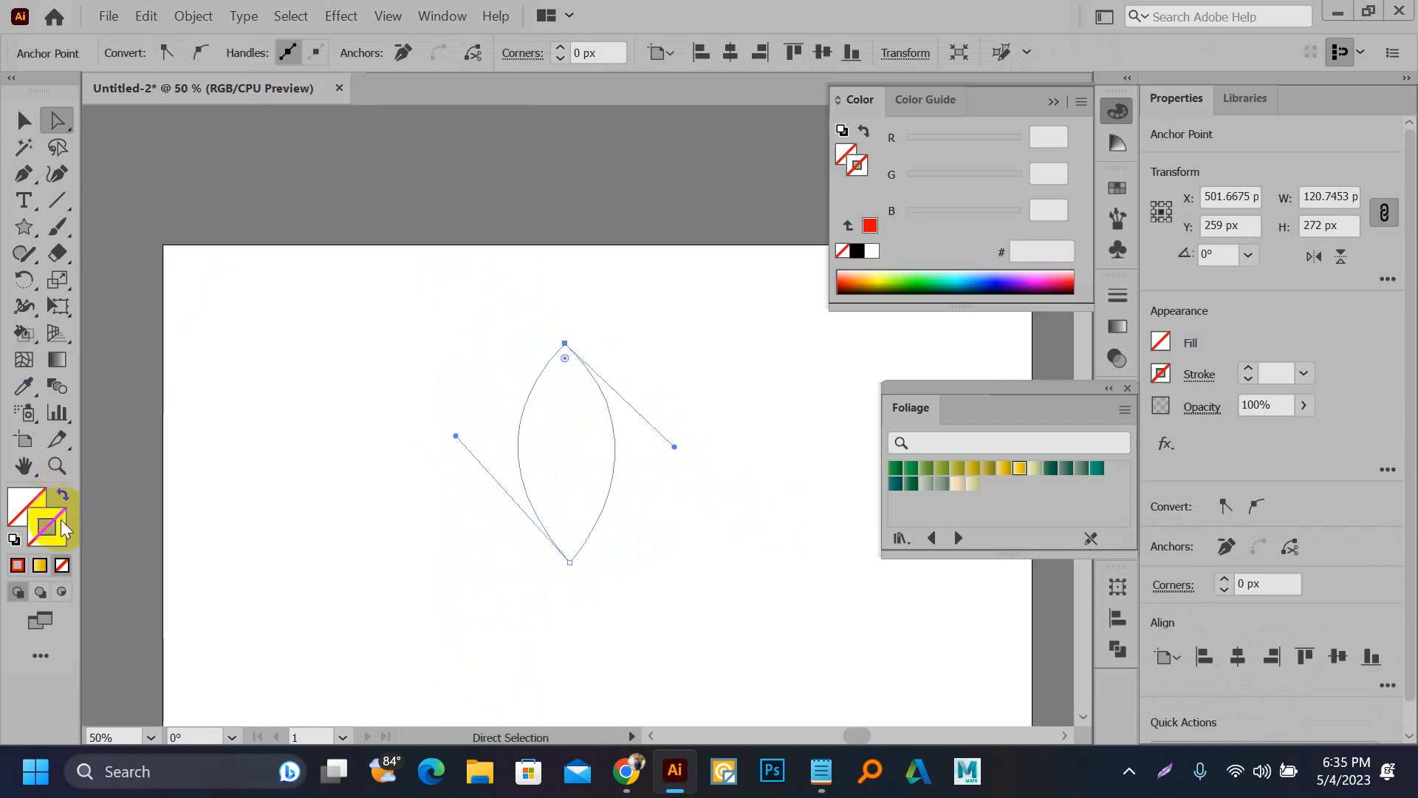
Step: Give the petal a dark blue 0D00A2 stroke and deselect it
left_click(996, 277)
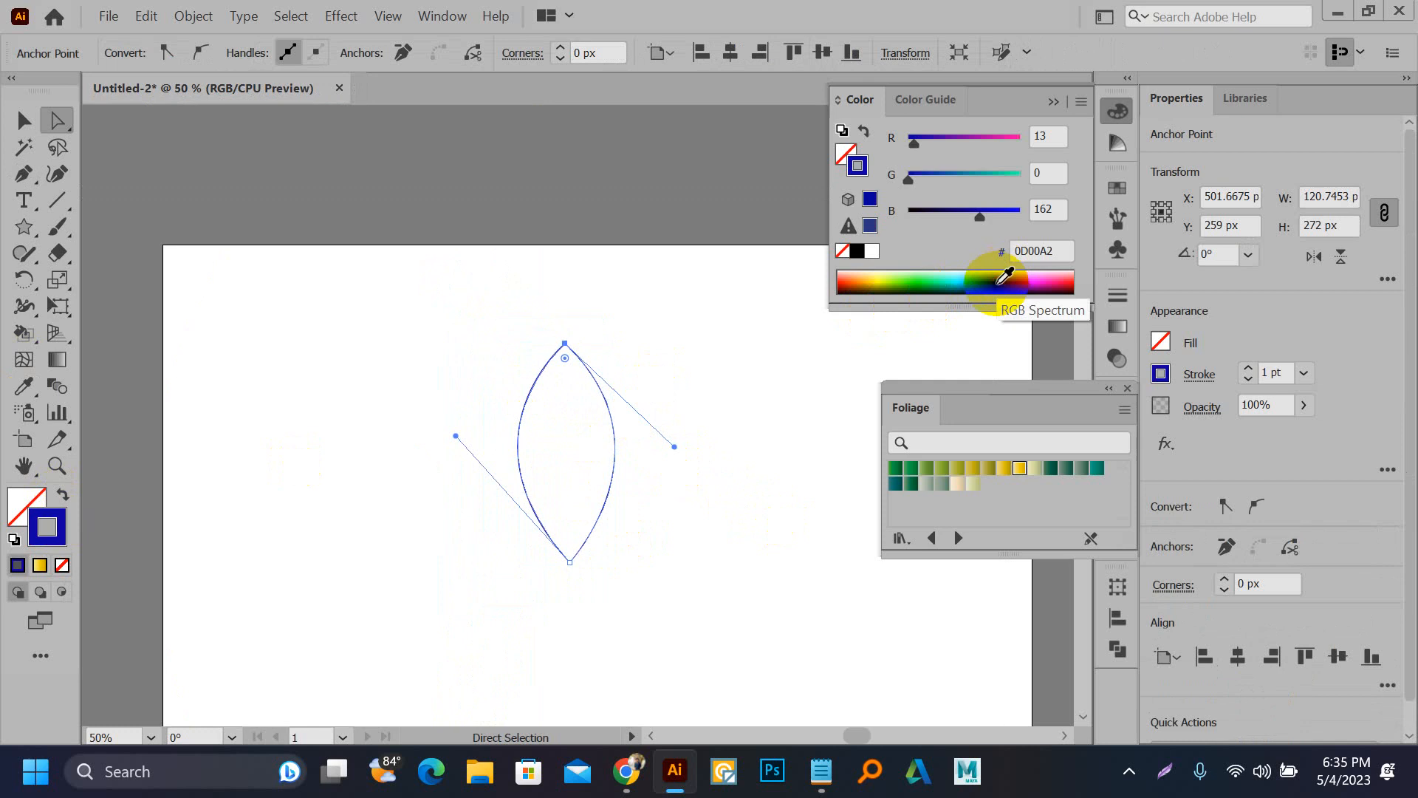
key("v")
left_click(682, 294)
Step: Rotate a copy of the petal 45° clockwise around a point below its bottom tip
key("space")
left_click_drag(529, 246, 418, 180)
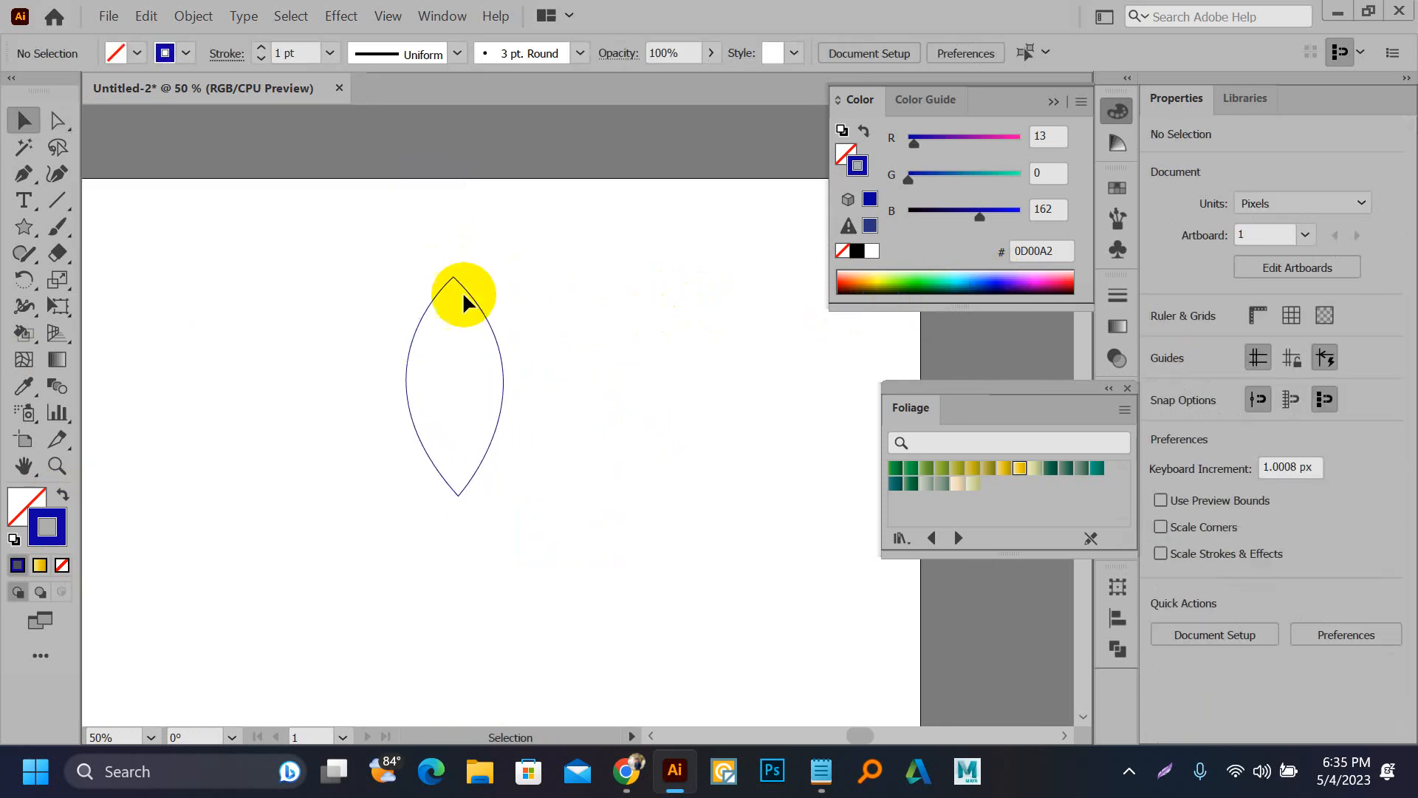
left_click(453, 286)
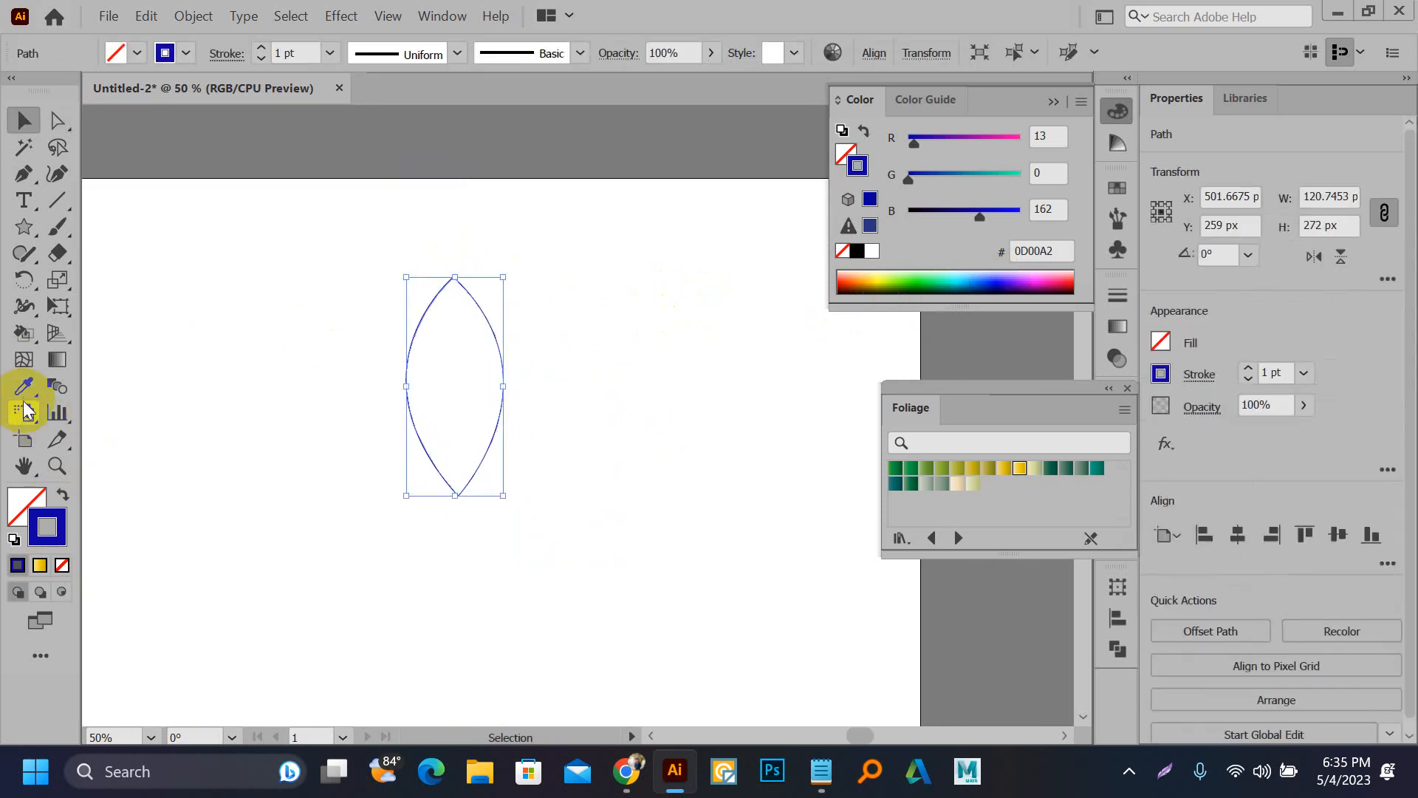
left_click(24, 279)
scroll(487, 210, "down", 1)
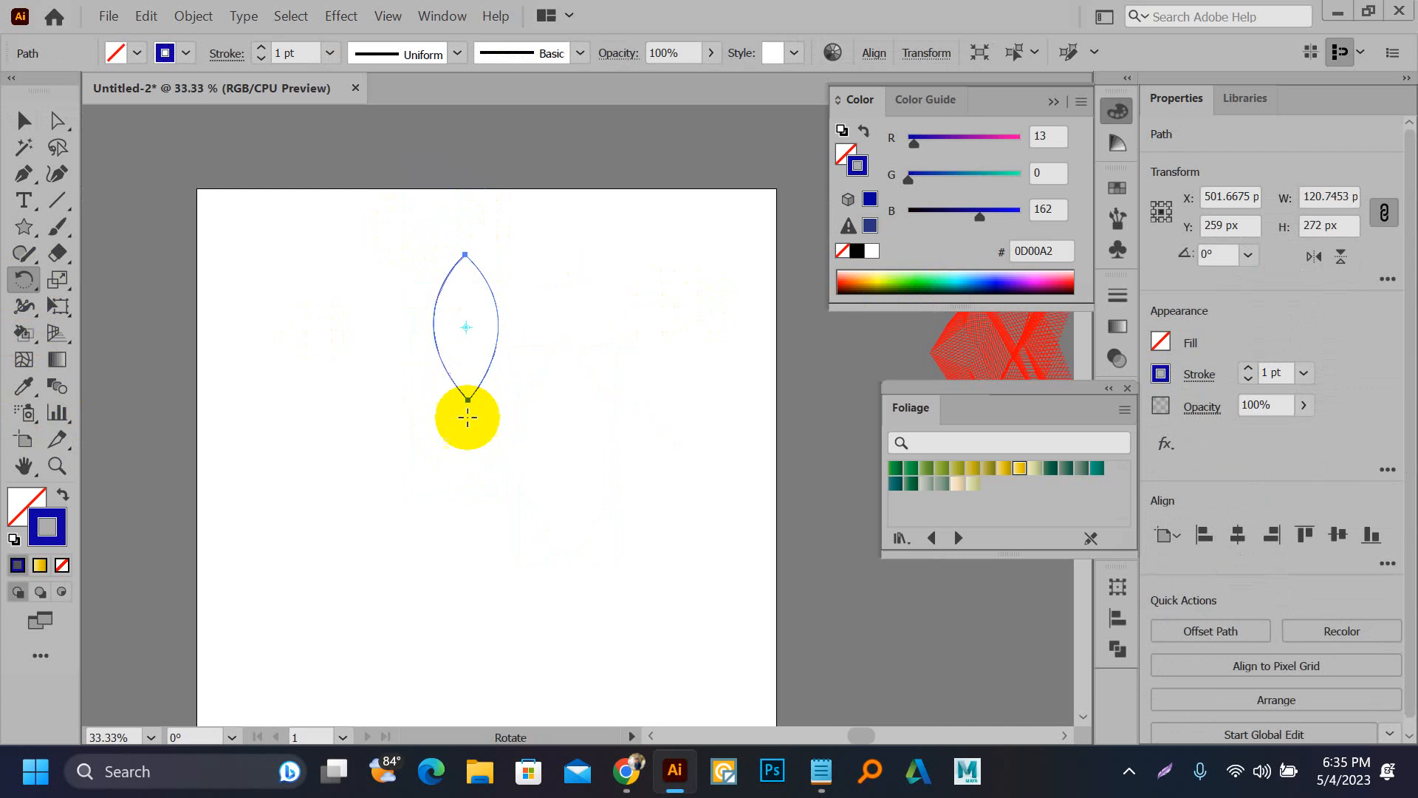
left_click(467, 463)
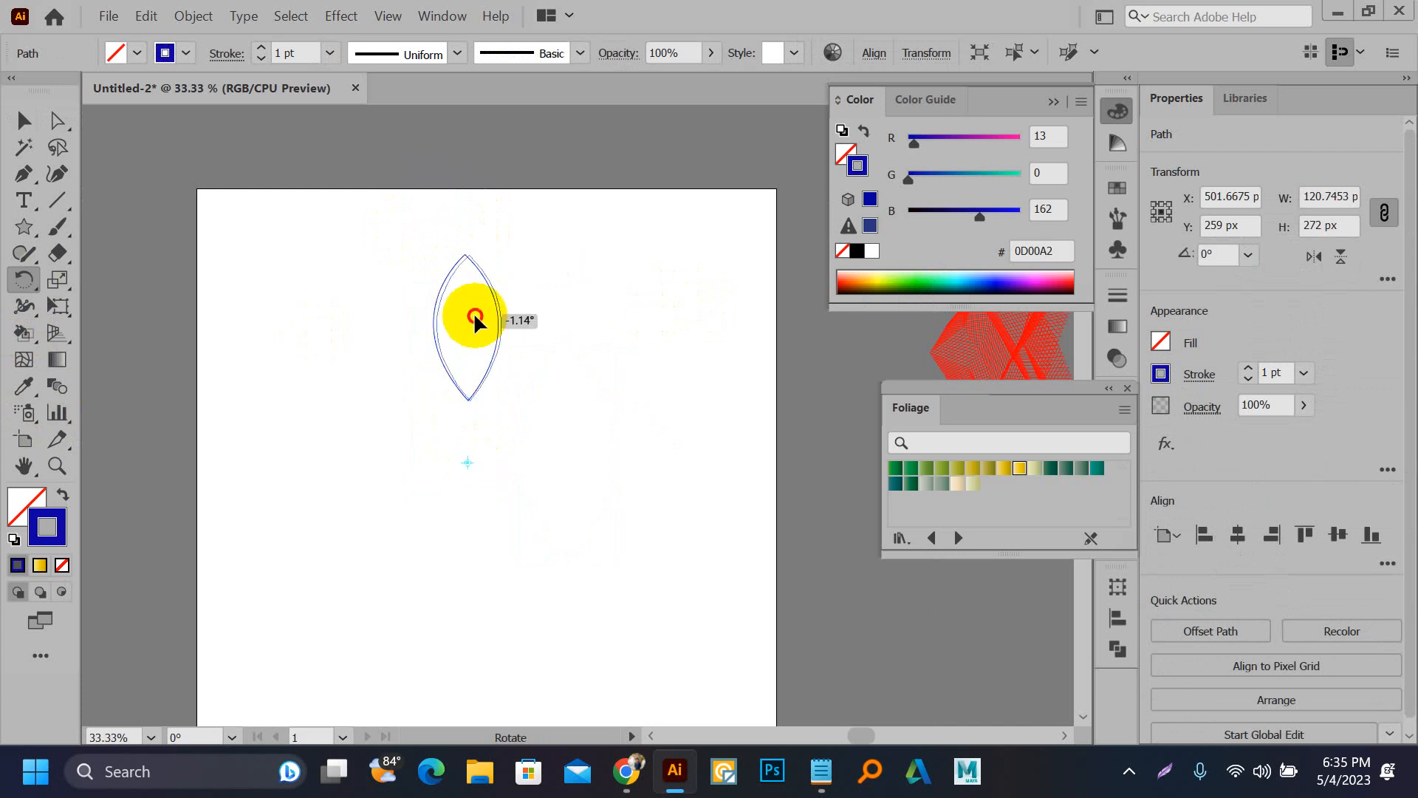
left_click_drag(475, 316, 542, 365)
Step: Repeat the rotated copy until eight evenly spaced petals form a full ring
key("ctrl+d")
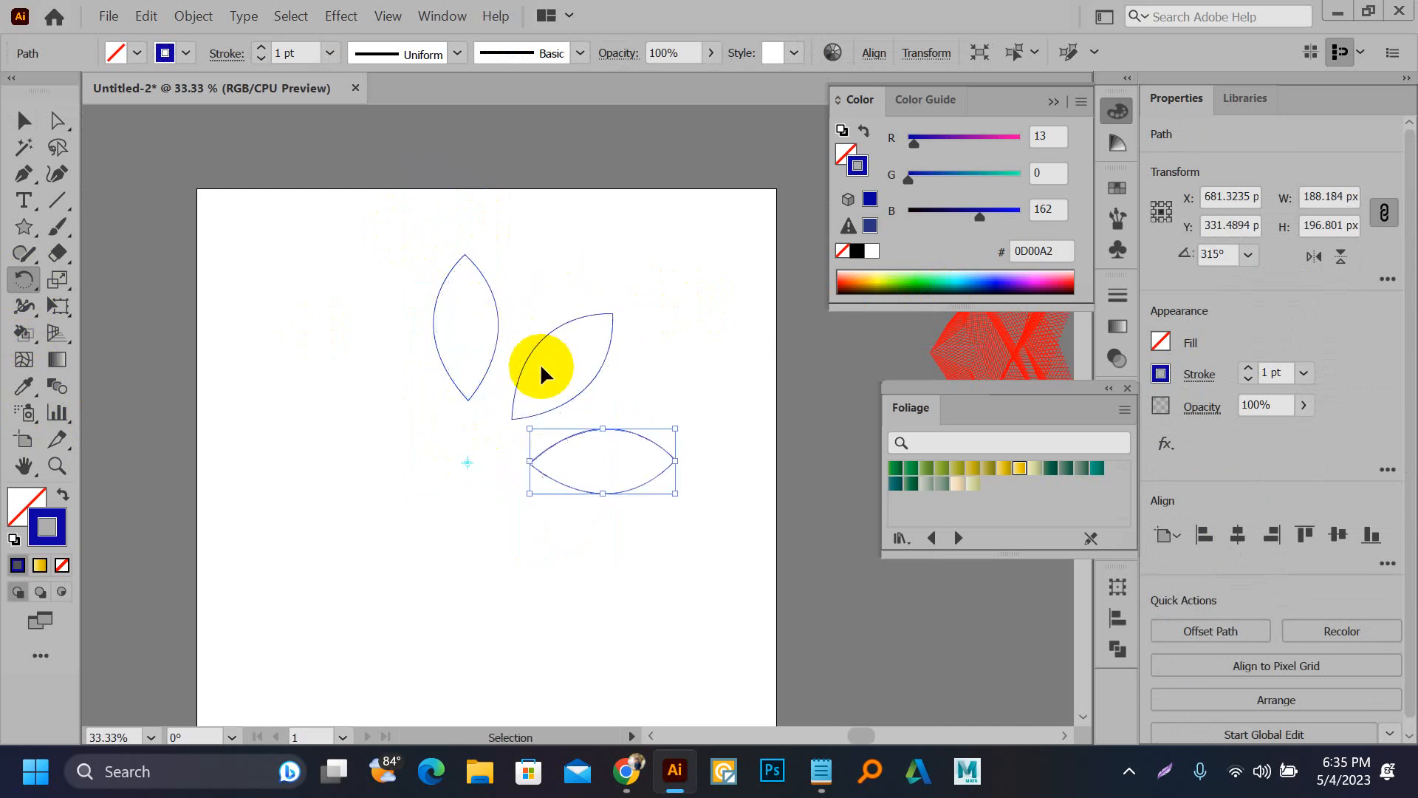
key("ctrl+d")
key("ctrl+d")
key("ctrl+d")
key("ctrl+d")
key("ctrl+d")
key("ctrl+d")
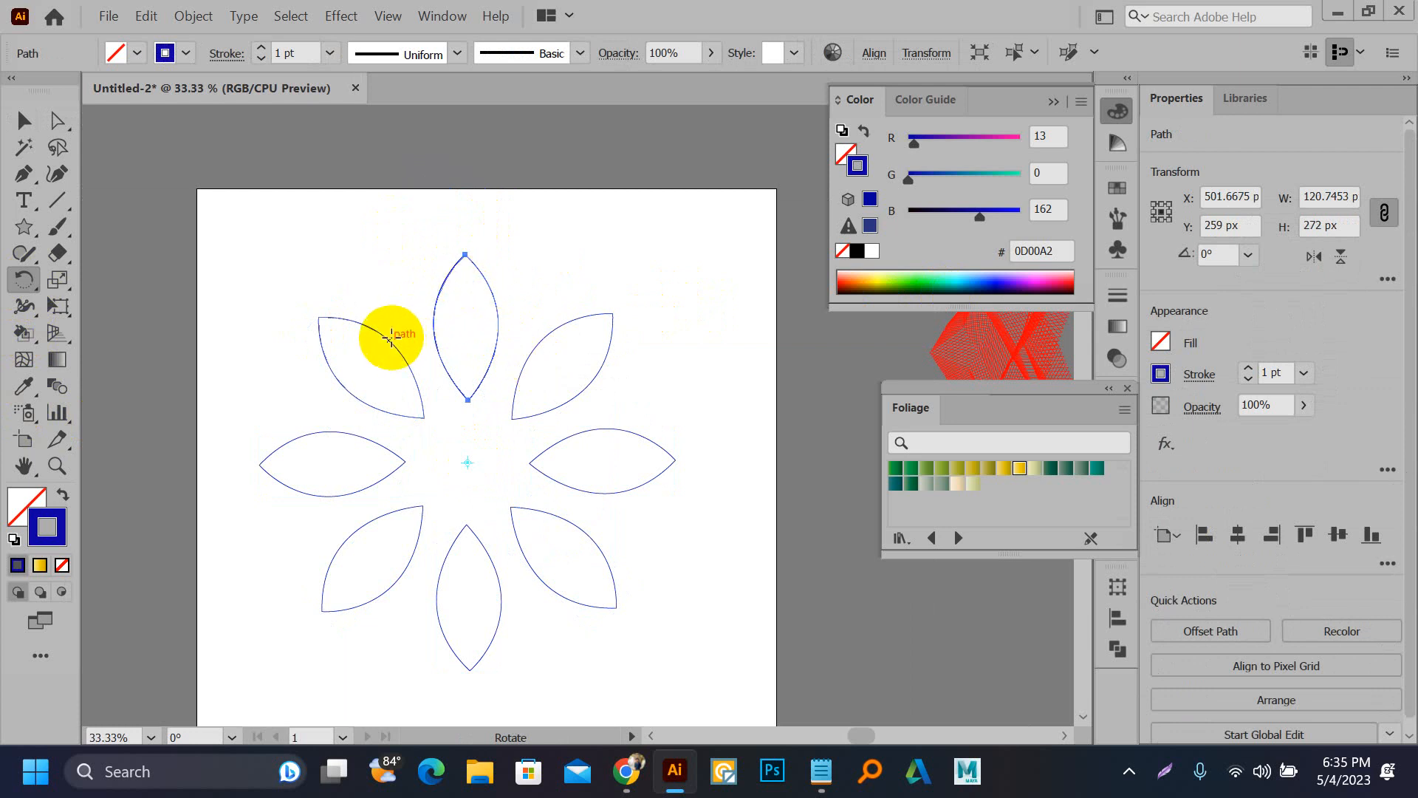
key("v")
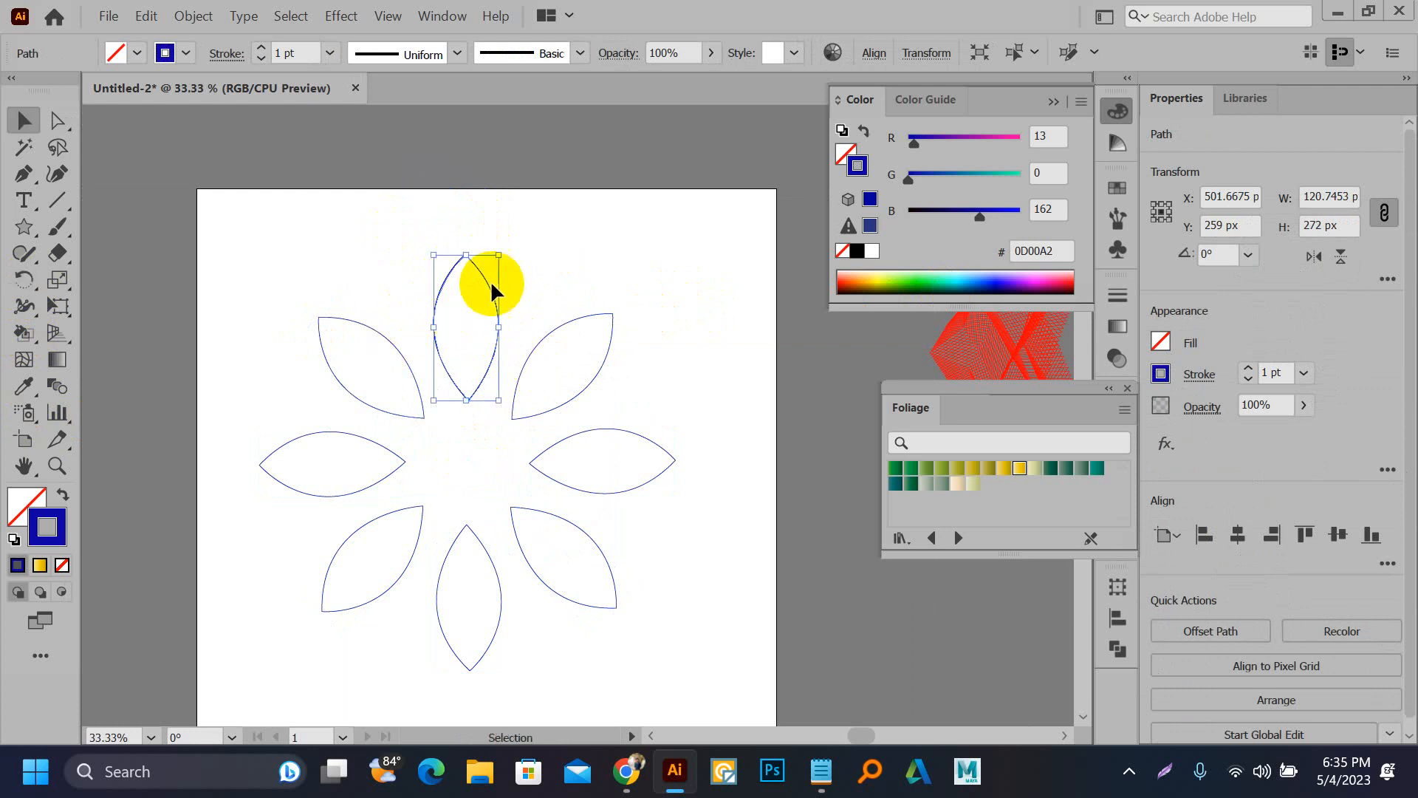
Step: Select all eight petals and make a blend from them
scroll(551, 251, "down", 2)
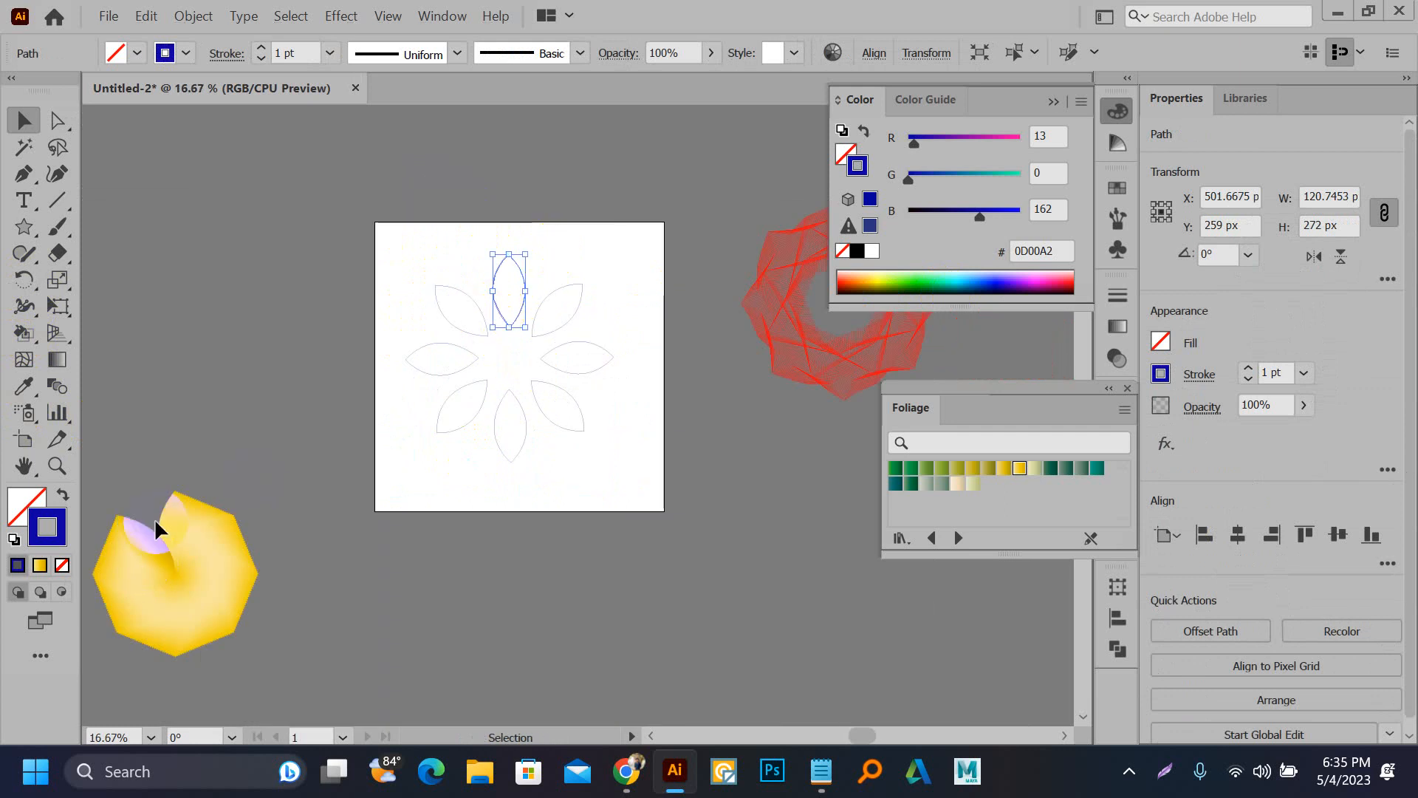
scroll(507, 269, "up", 1)
left_click_drag(381, 240, 663, 542)
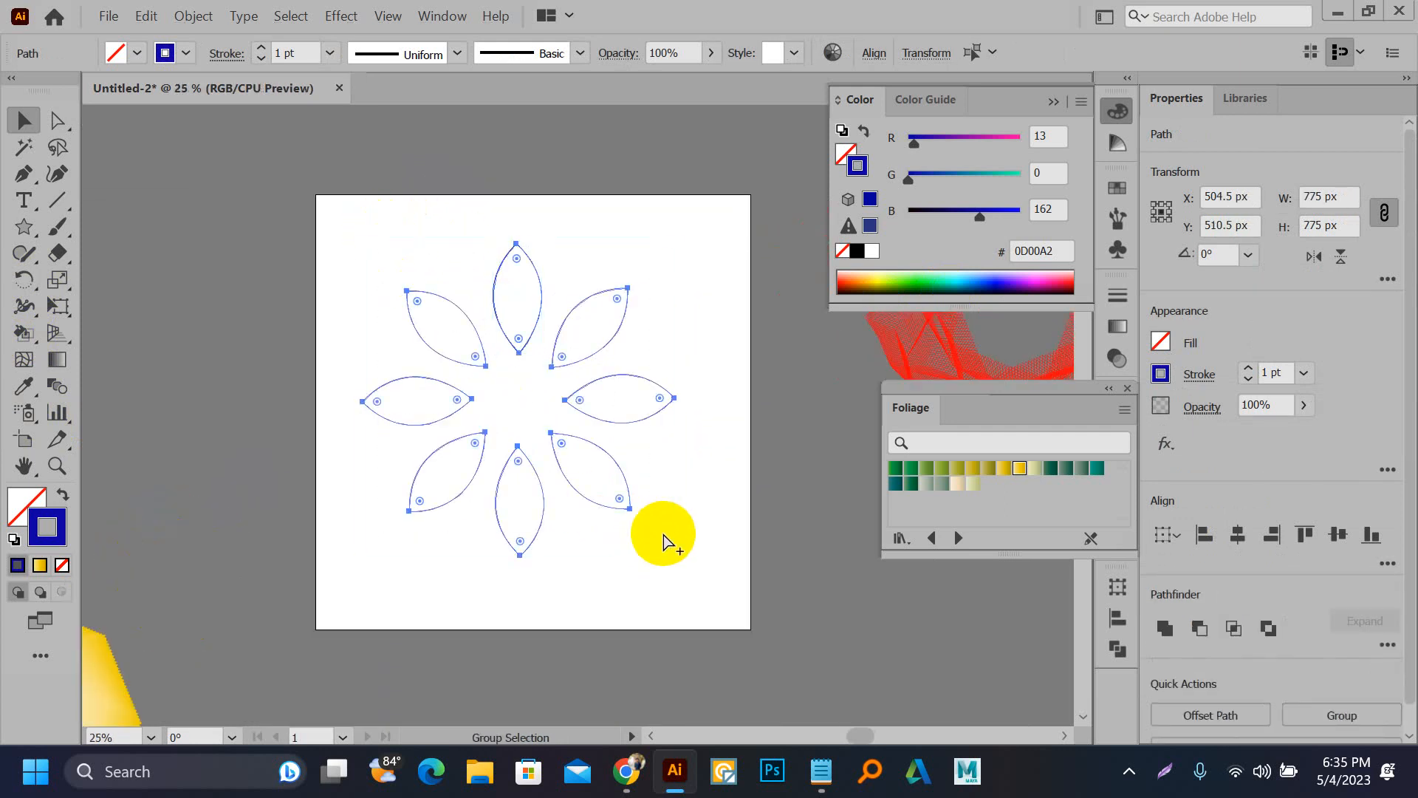
key("ctrl+alt+b")
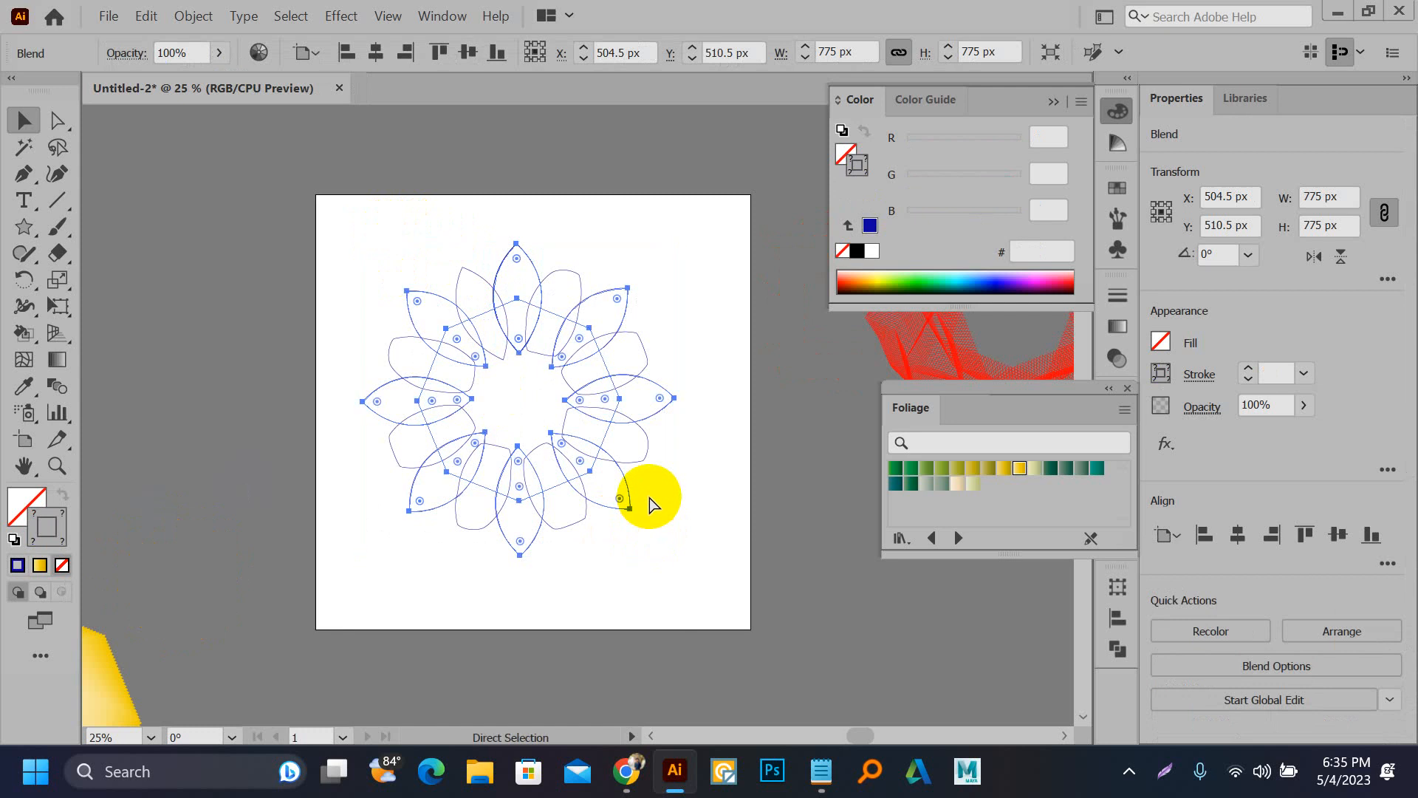
Step: Set the blend spacing to Specified Steps with 30 steps and deselect the blend
double_click(58, 390)
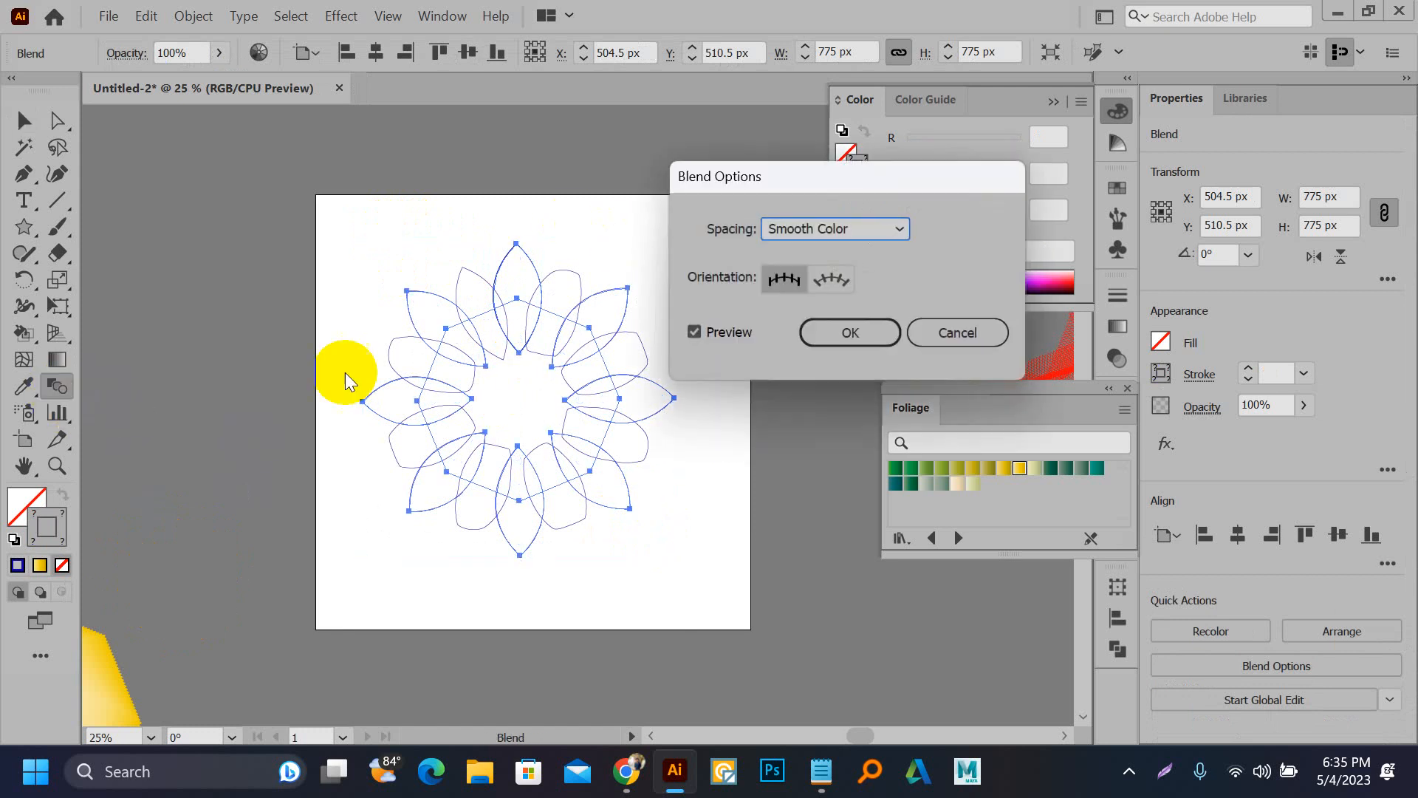
left_click(872, 227)
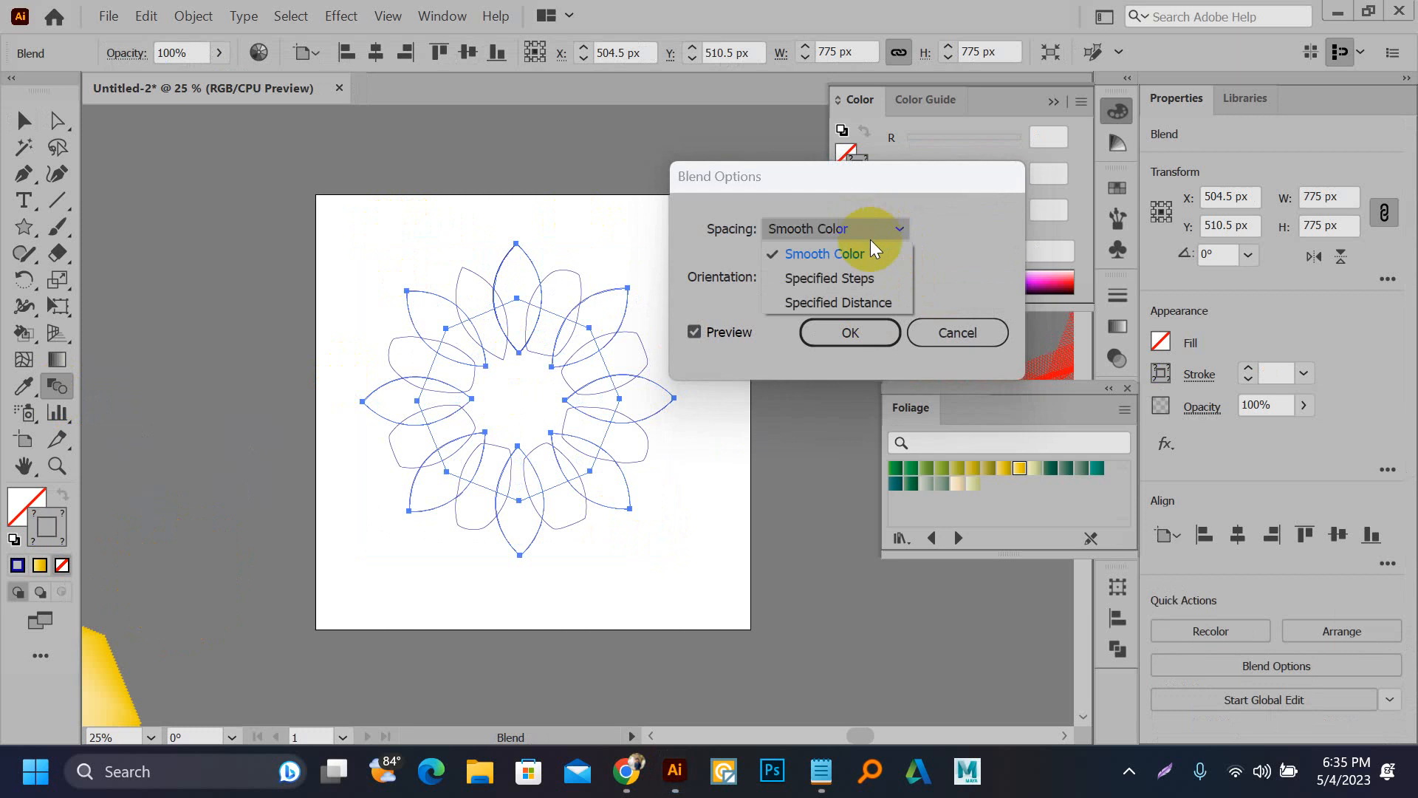
left_click(863, 279)
key("Up")
key("Up")
key("Up")
key("Up")
key("Up")
key("Up")
key("Up")
key("Up")
key("Up")
key("Up")
key("Up")
key("Up")
key("Up")
key("Up")
key("Up")
key("Up")
key("Up")
key("Up")
key("Up")
key("Up")
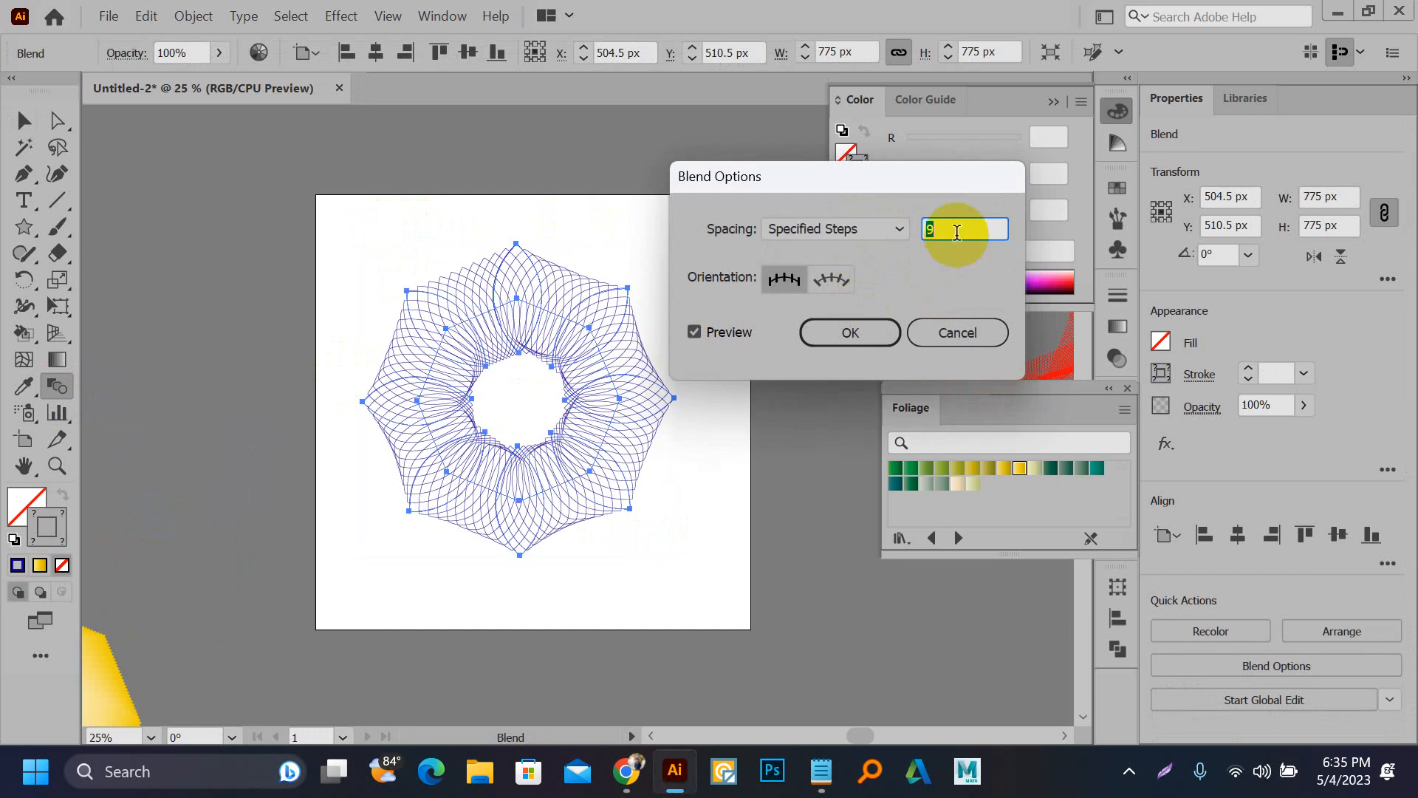
key("Up")
key("Up")
key("Up")
key("Up")
key("Up")
key("Up")
key("Up")
key("Up")
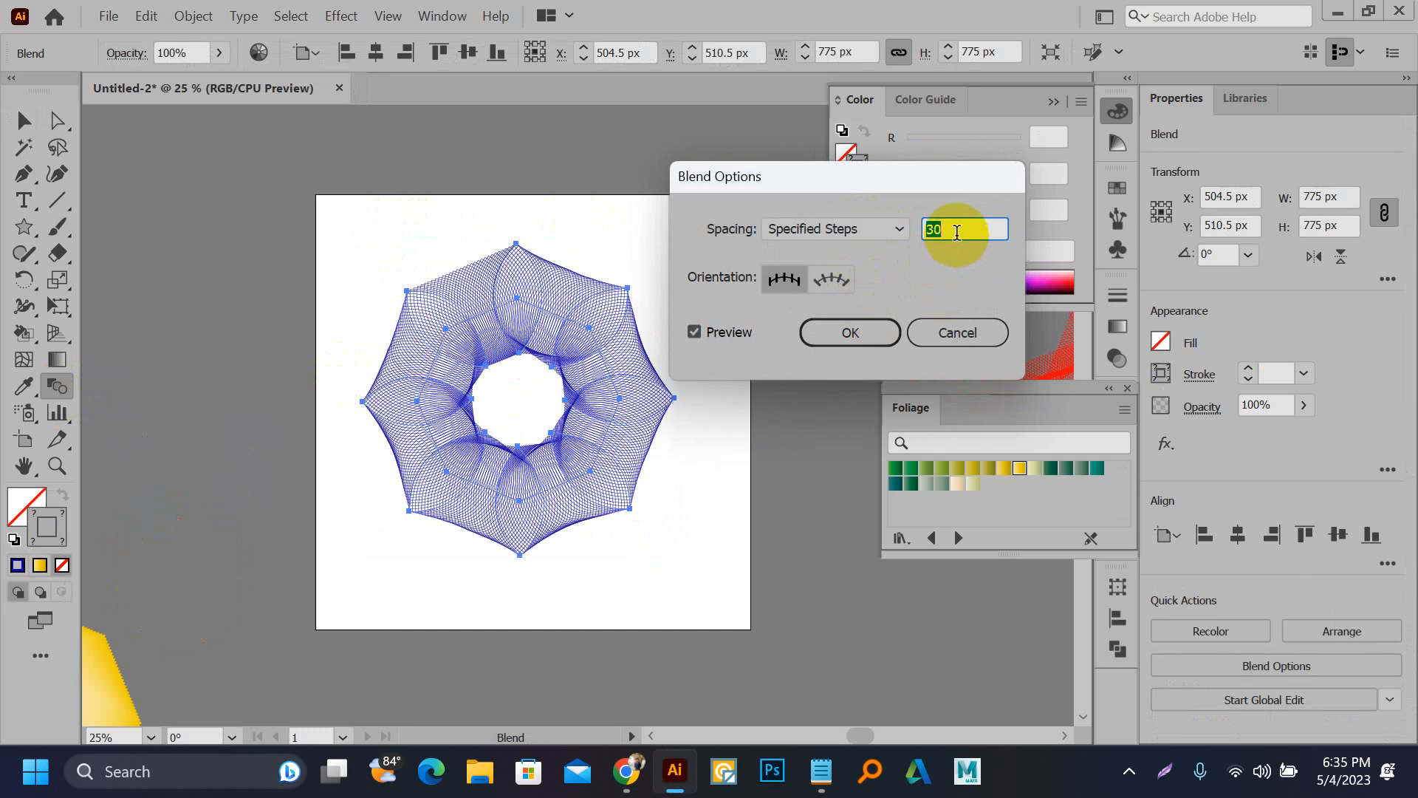
left_click(854, 340)
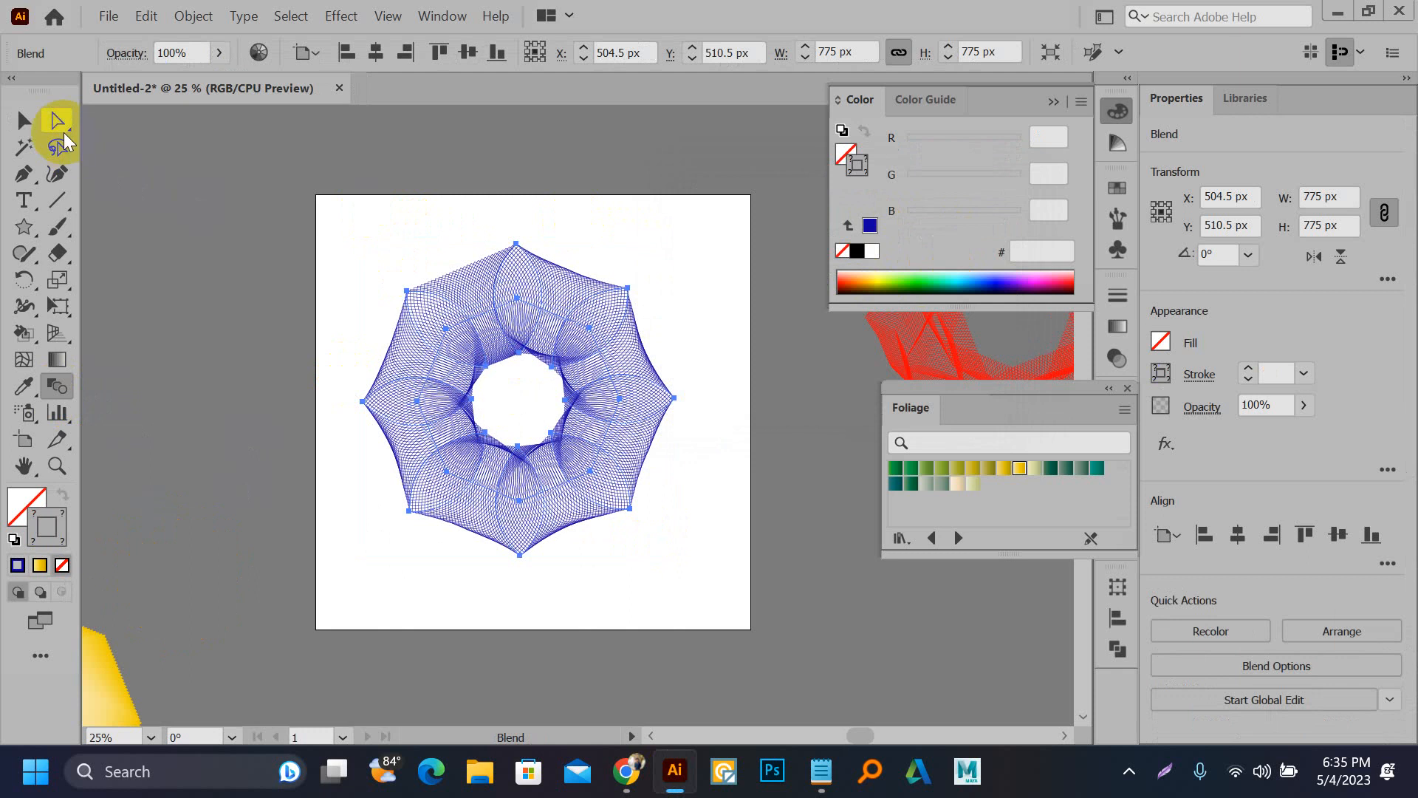
left_click(627, 254)
Step: Examine the blue petal blend's line pattern up close, along with the yellow gradient flower beside the artboard
scroll(669, 303, "up", 2)
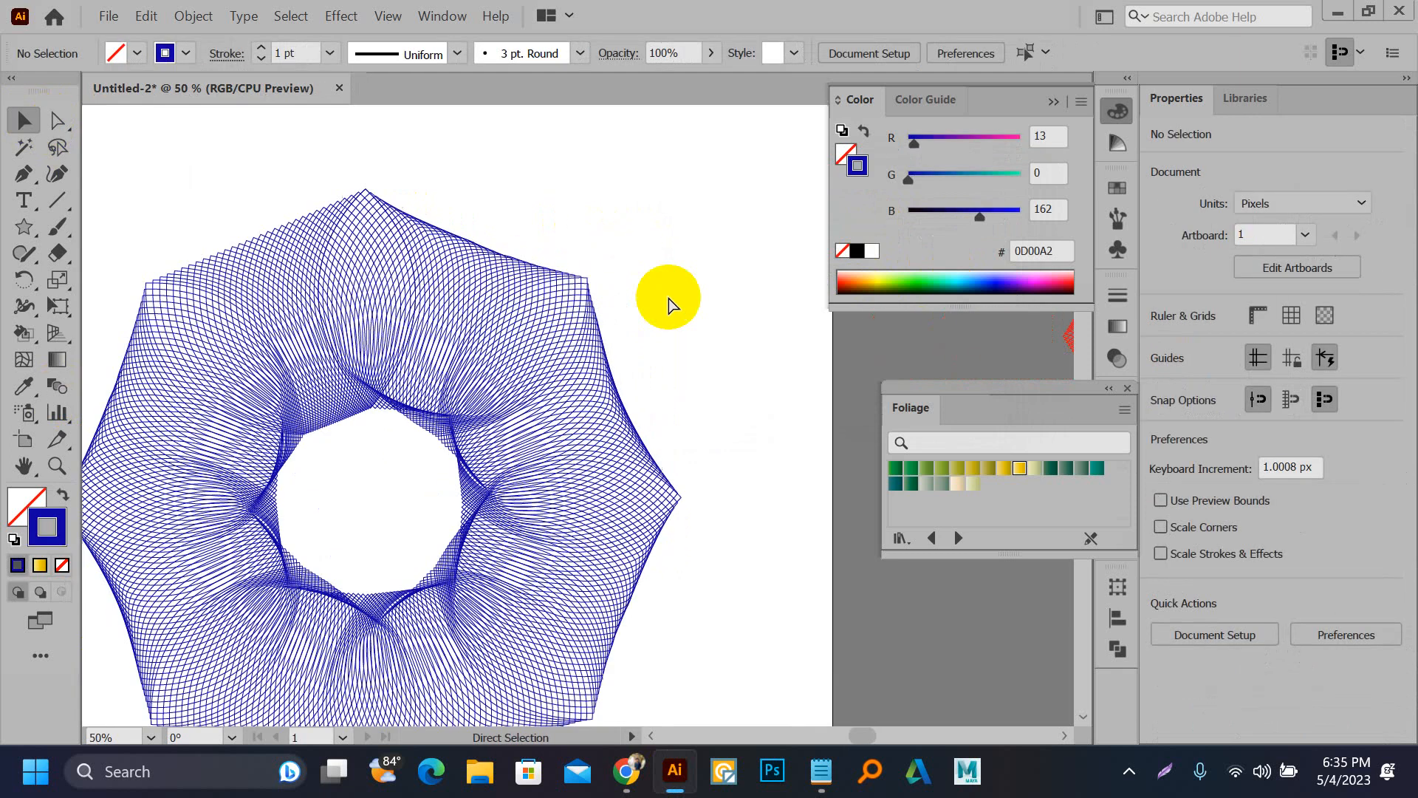
left_click_drag(688, 339, 713, 251)
scroll(714, 250, "up", 1)
scroll(715, 262, "down", 2)
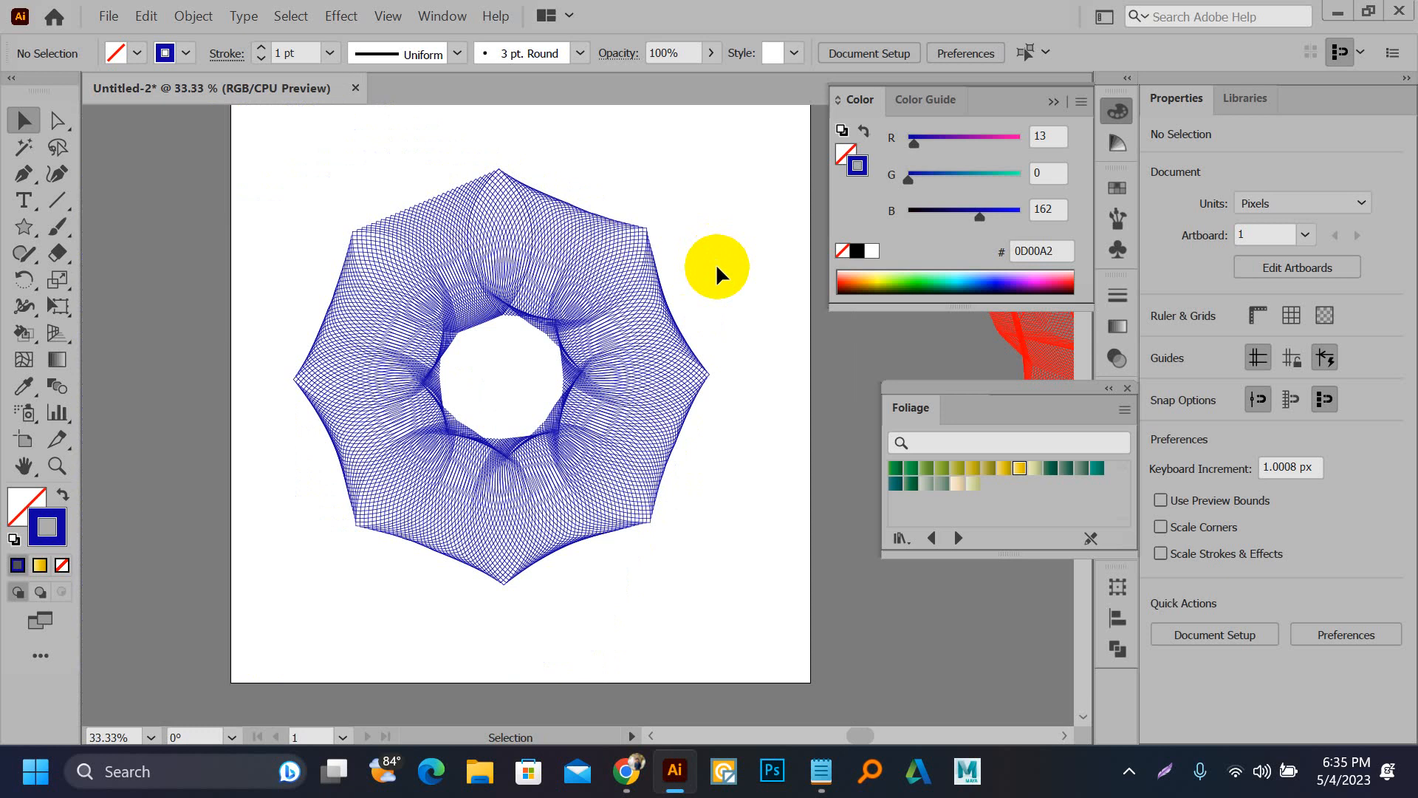
scroll(522, 247, "left", 2)
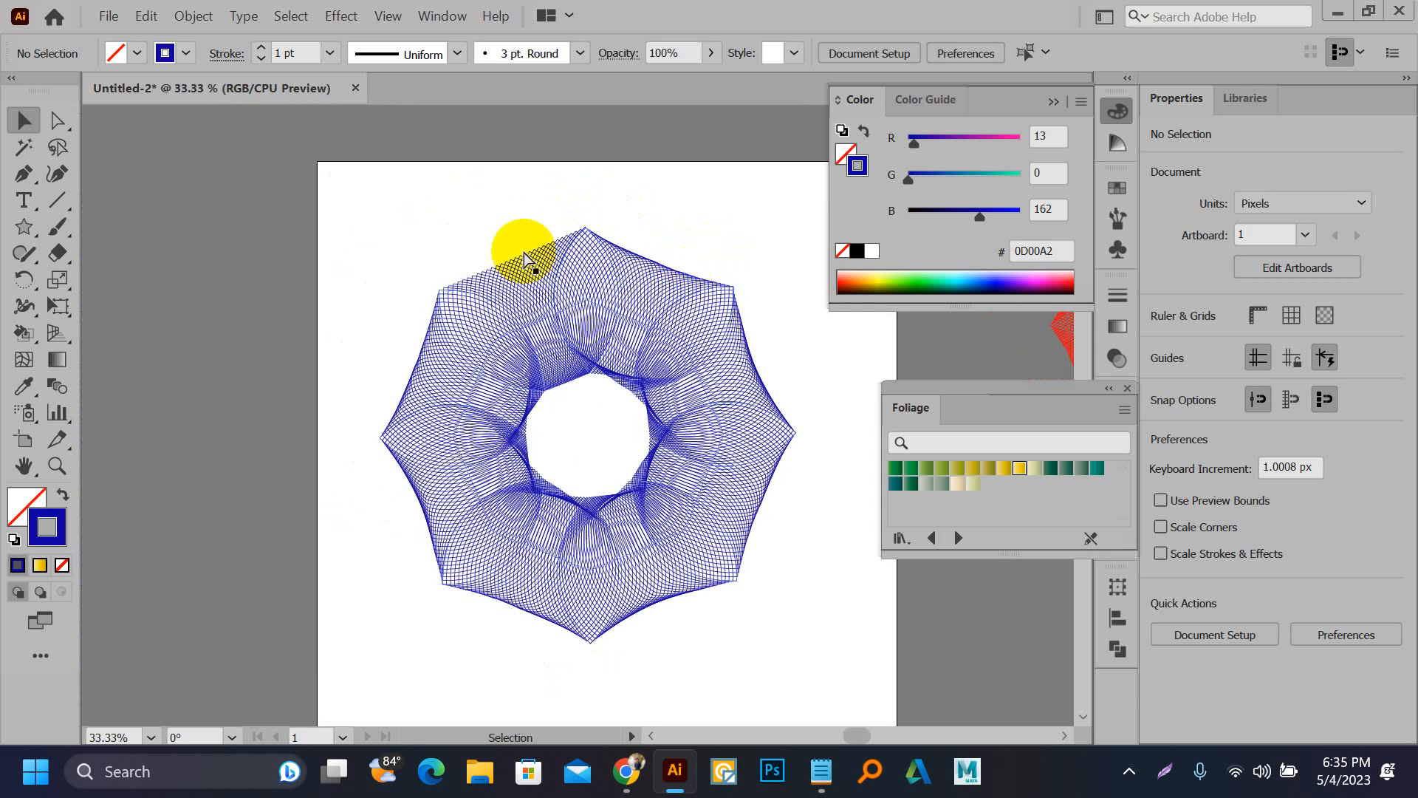
scroll(523, 253, "down", 2)
scroll(214, 578, "up", 4)
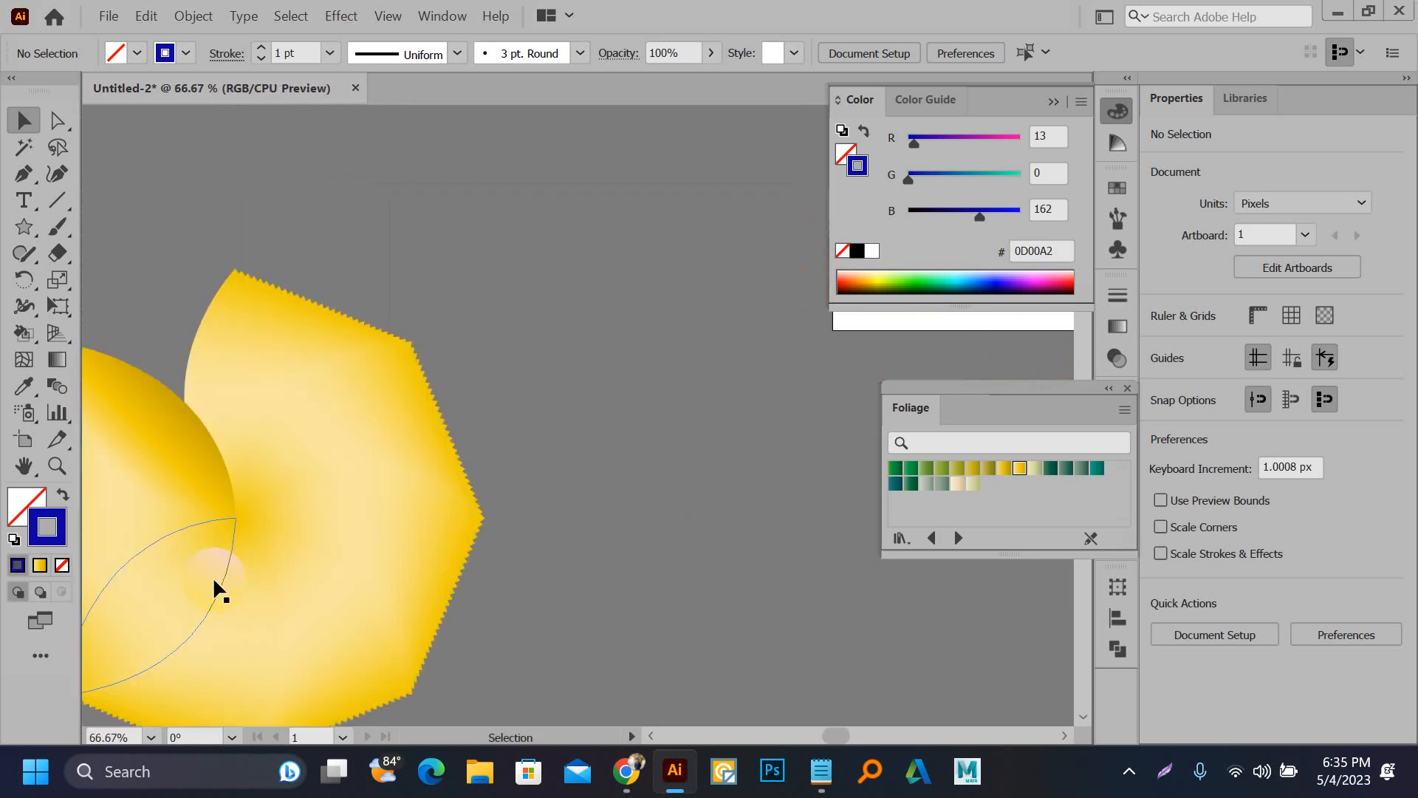
Step: Distort the blue petal blend with Direct Selection by pulling its top petal up to the right and its right petal past the artboard's lower edge area
scroll(307, 454, "down", 3)
key("space")
left_click_drag(326, 326, 279, 395)
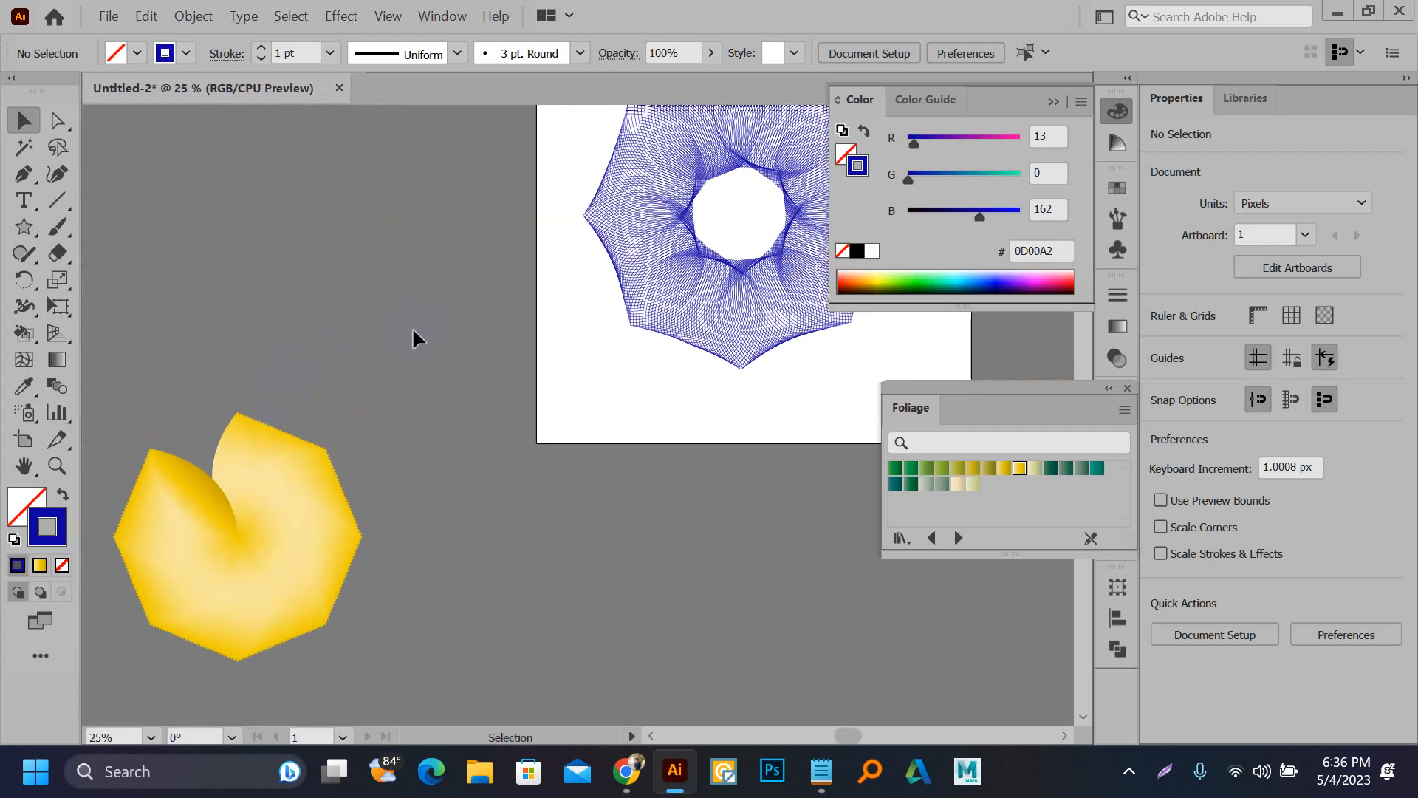
key("space")
left_click_drag(536, 138, 355, 310)
left_click_drag(325, 220, 748, 517)
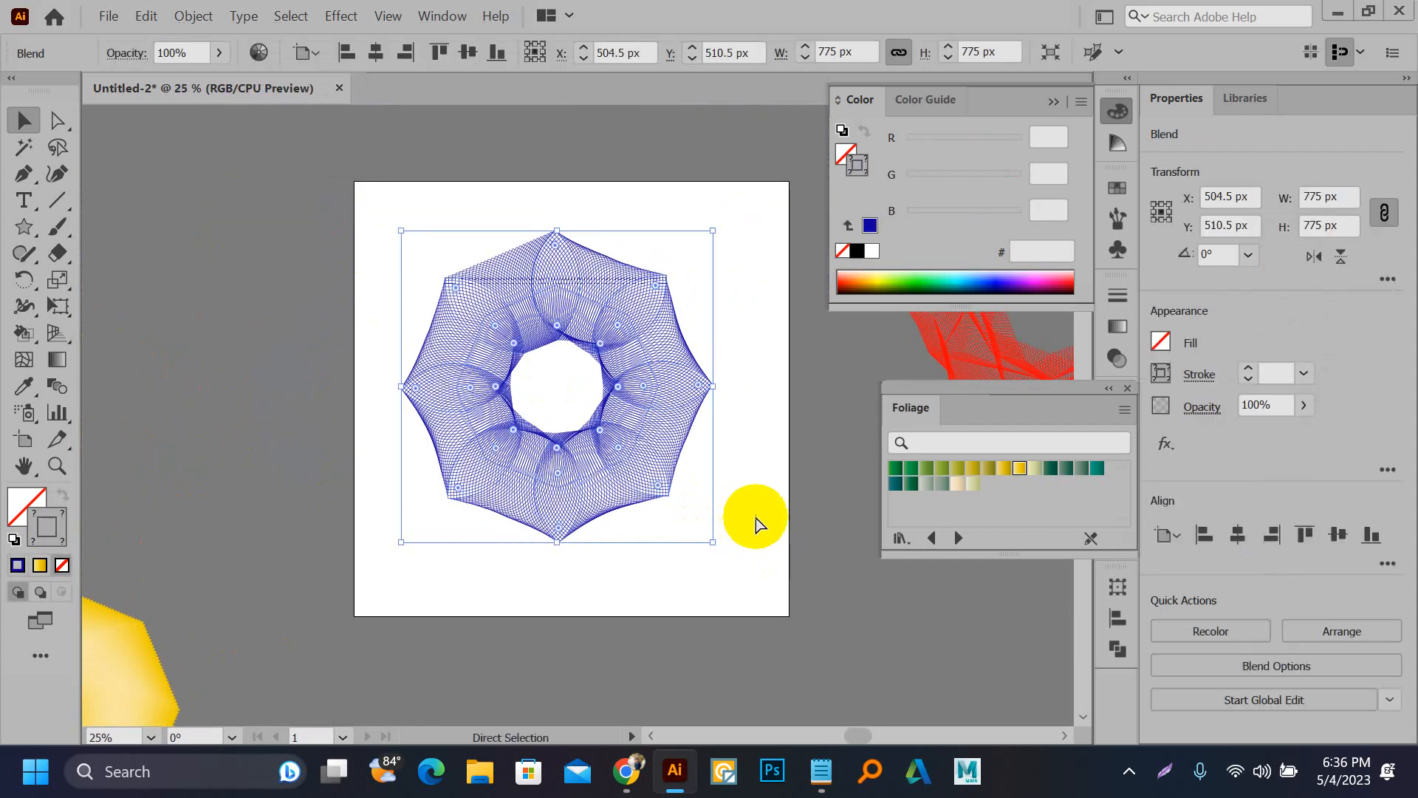
left_click(381, 211)
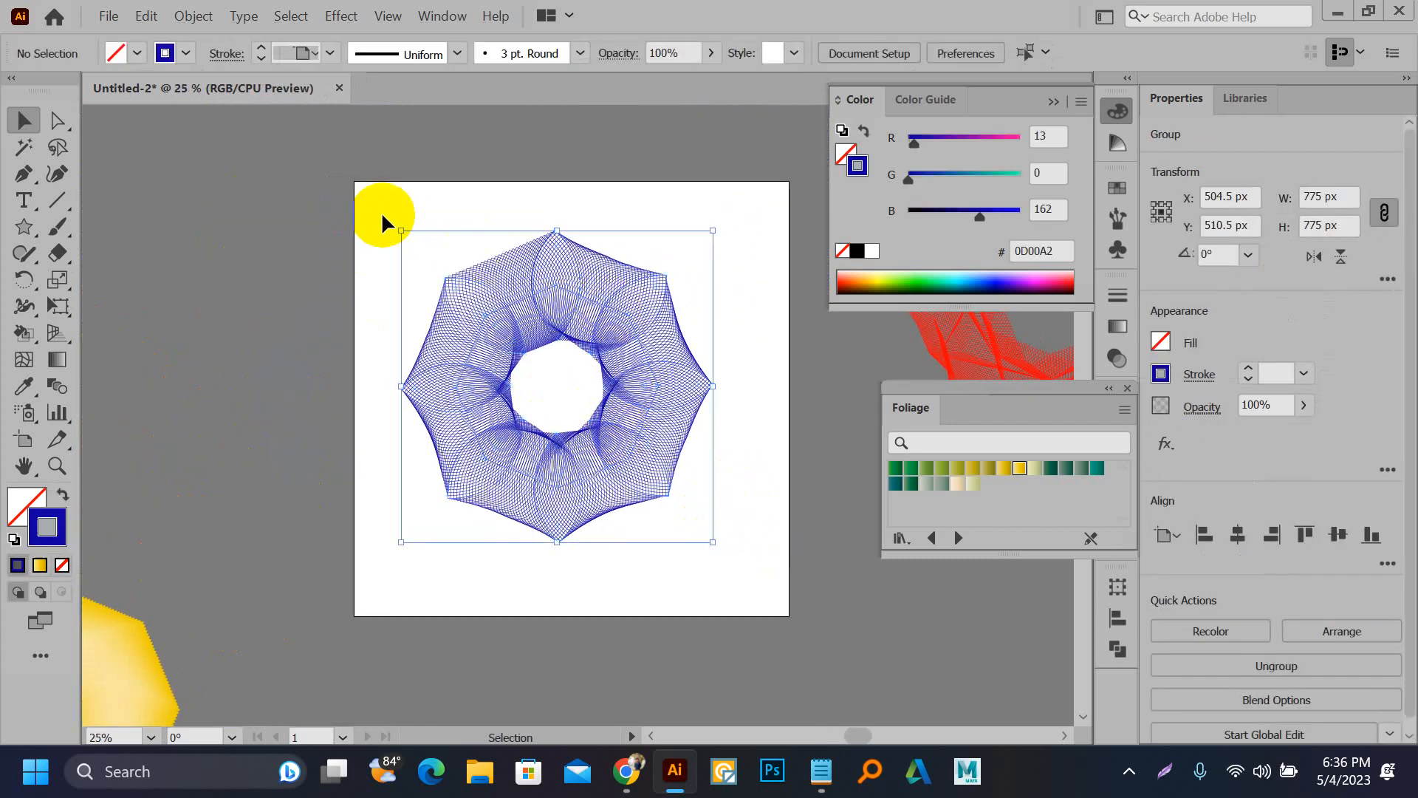
key("a")
left_click_drag(554, 237, 806, 510)
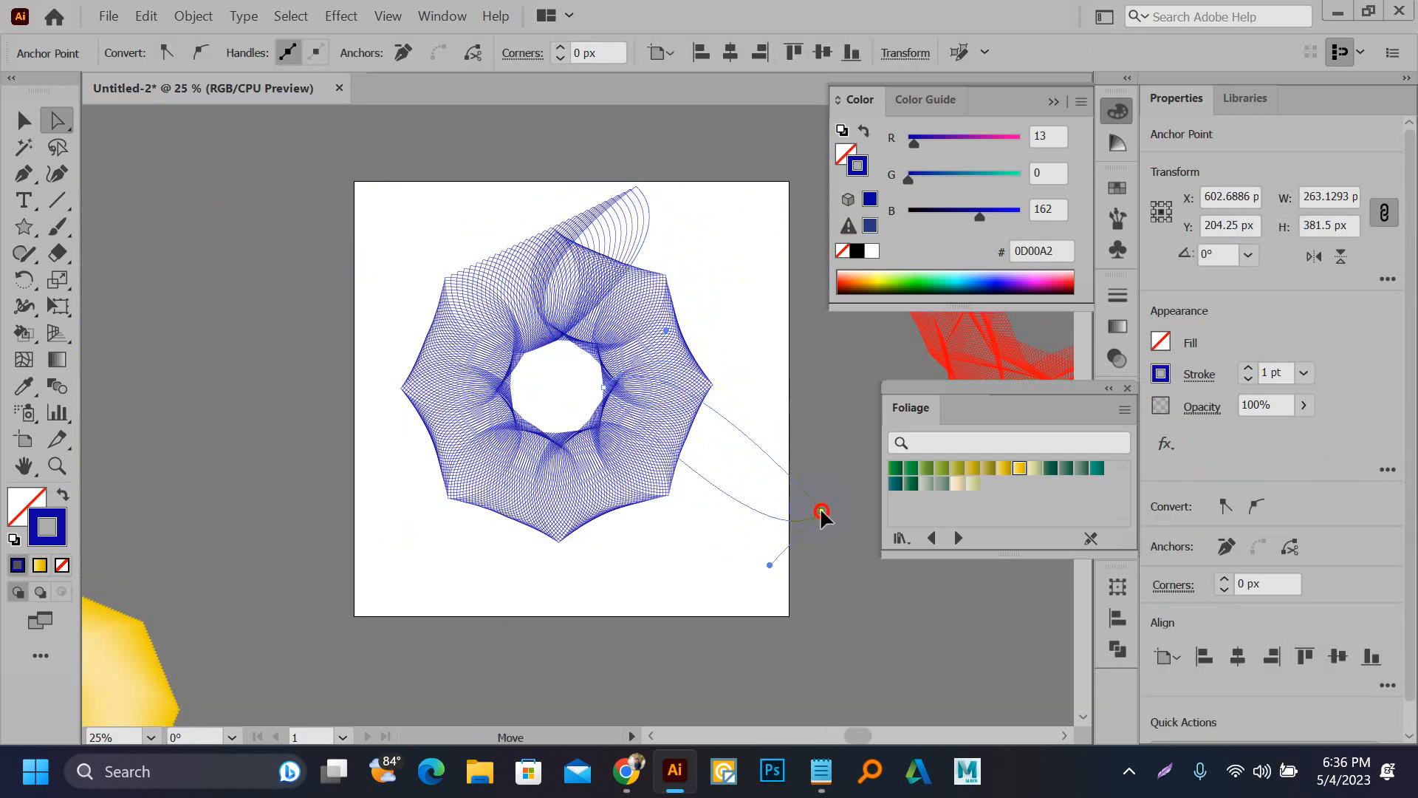
Step: Pull the blend's bottom, left, upper-right and top petal tips outward to form an irregular star, and deselect it
left_click_drag(559, 551, 470, 661)
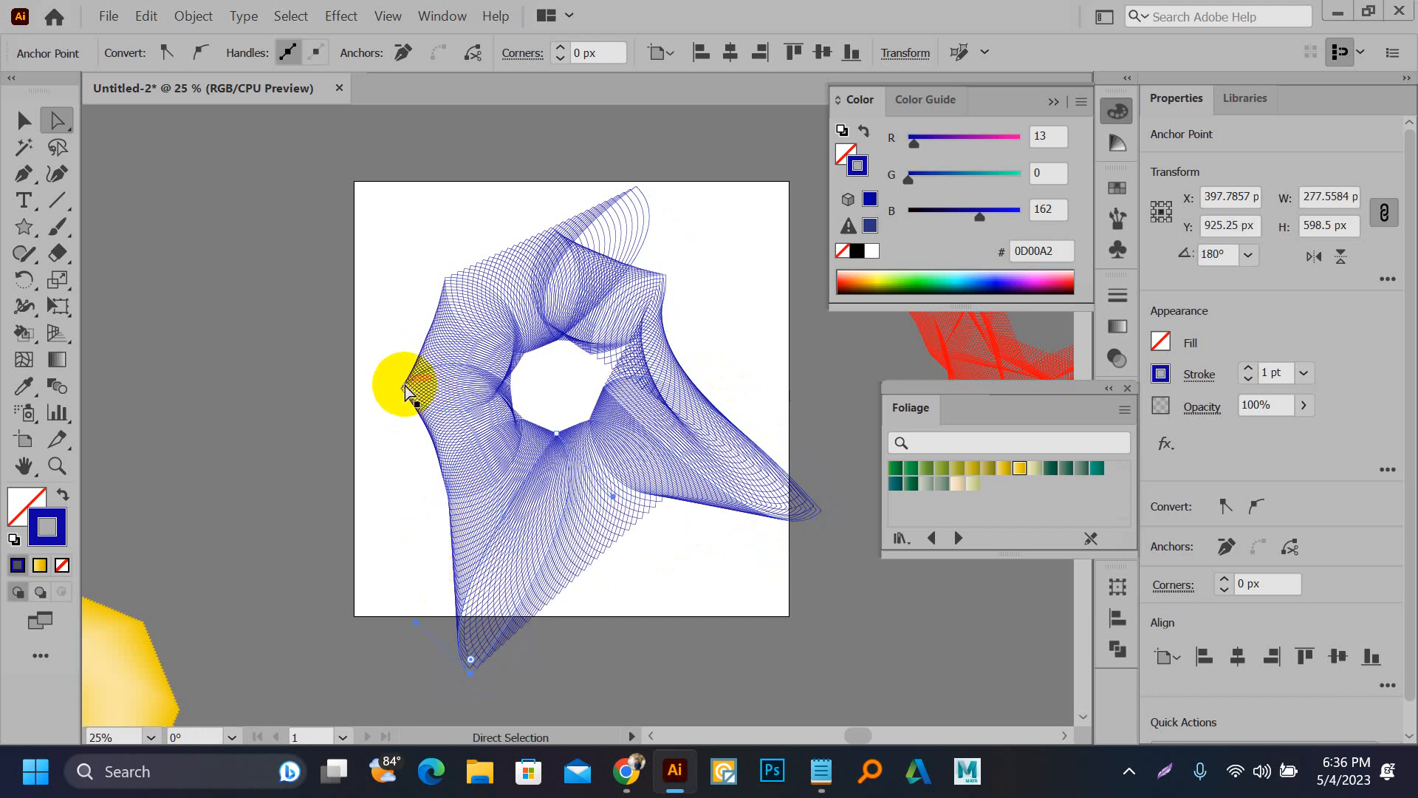
left_click_drag(404, 392, 240, 332)
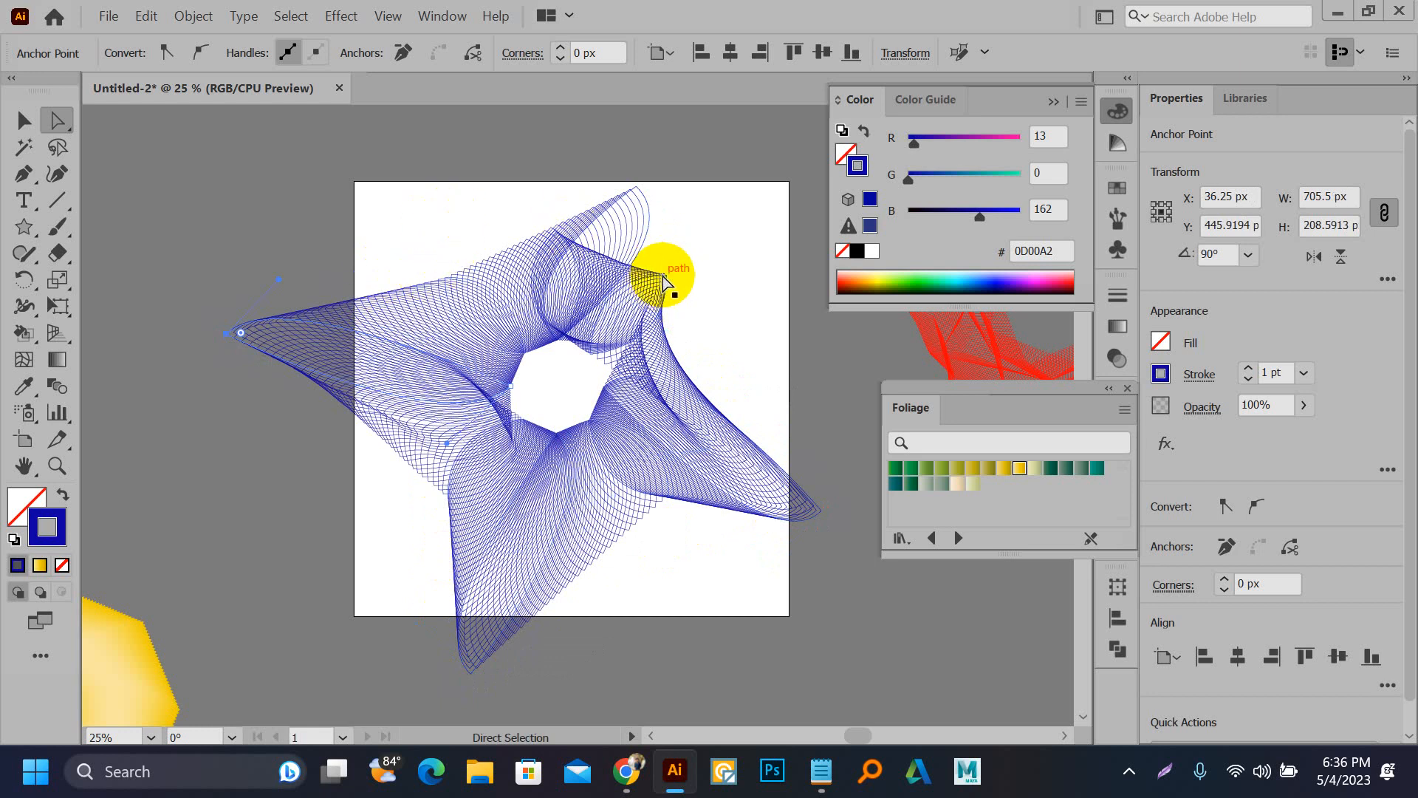
left_click_drag(665, 274, 783, 203)
left_click_drag(637, 190, 511, 147)
left_click(434, 177)
Step: Draw a rectangle about 1088 × 1117 px covering the artboard and give it a blue 0011D0 fill without a stroke
key("m")
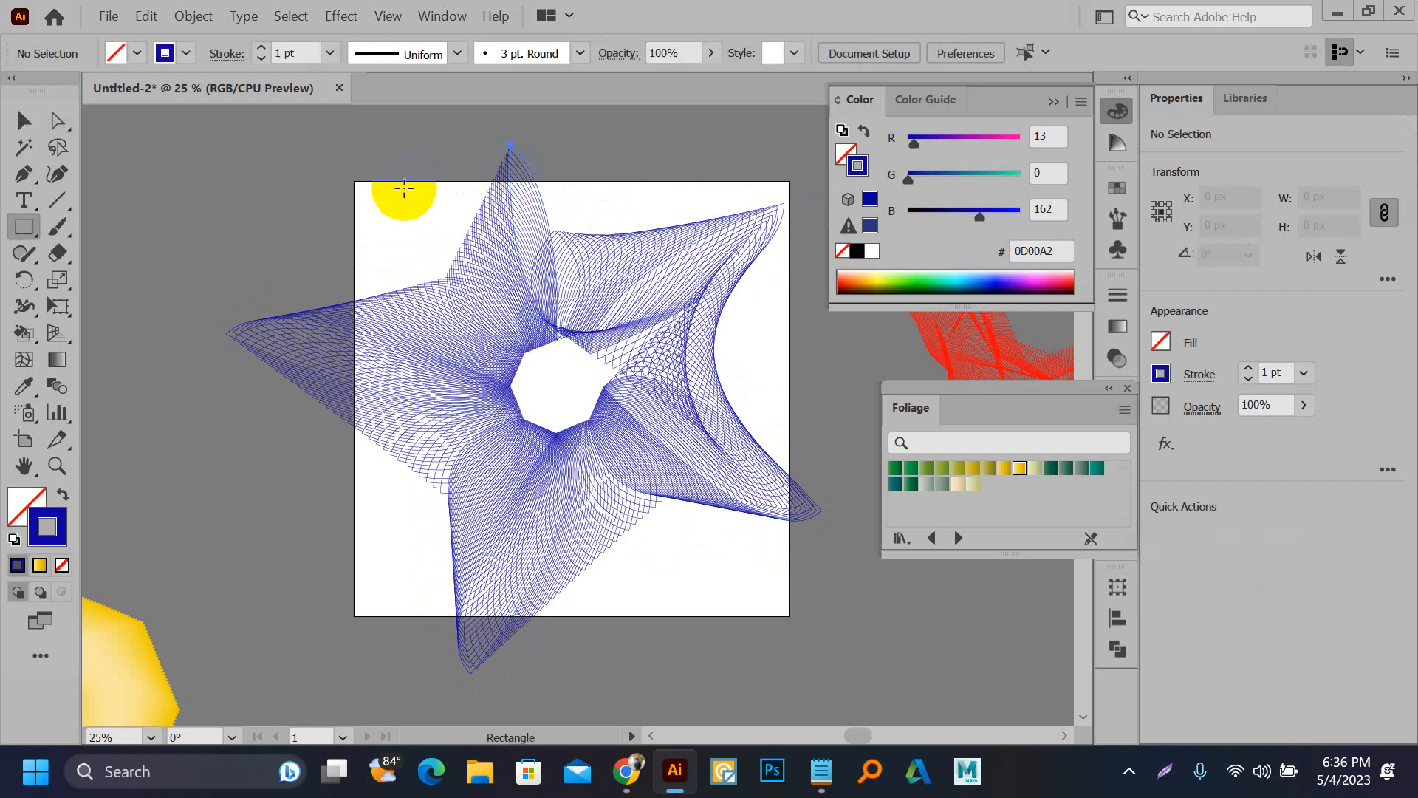
left_click_drag(354, 177, 789, 620)
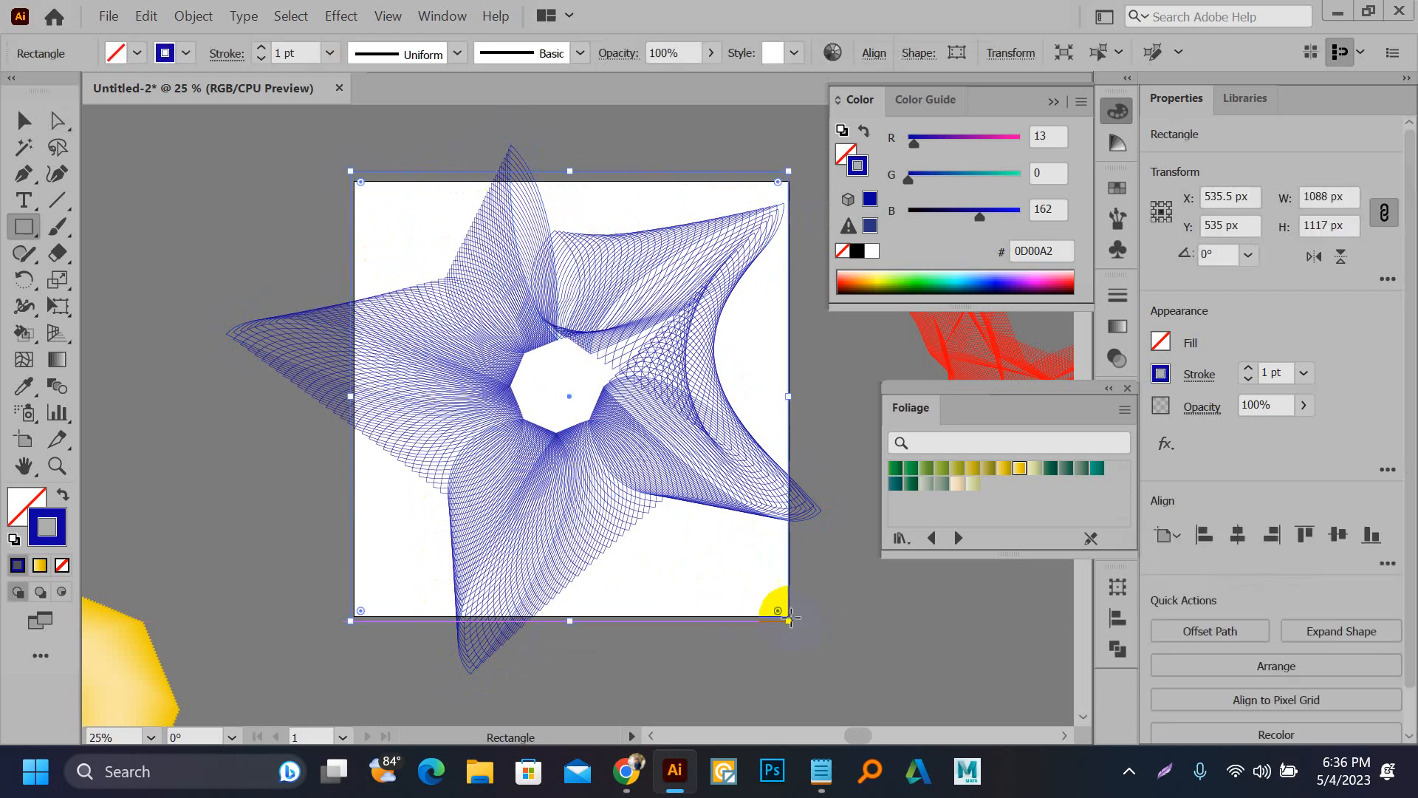
left_click_drag(978, 280, 993, 280)
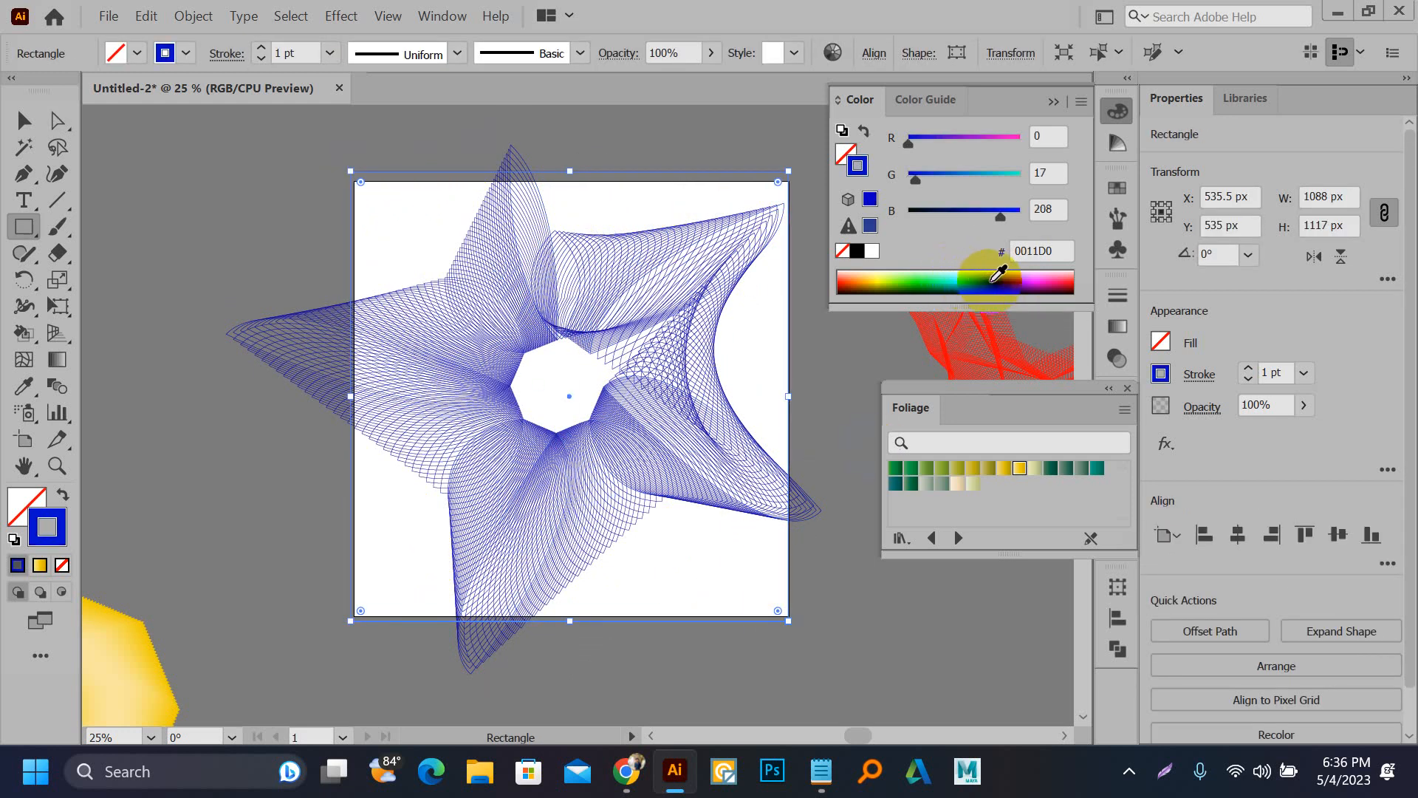
left_click(65, 497)
key("v")
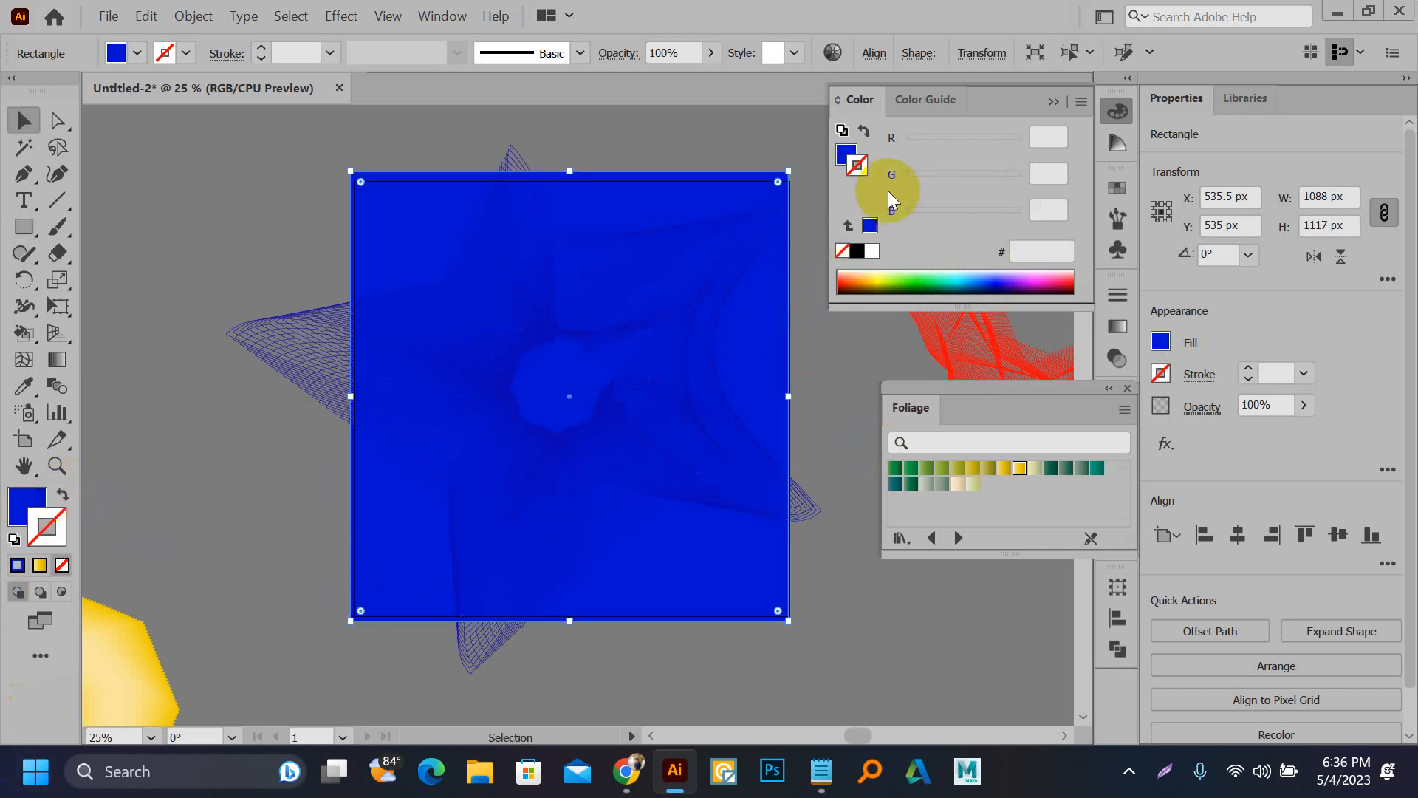
Step: Give the rectangle a light cyan stroke and a 0075D0 blue fill, and deselect it
left_click(963, 279)
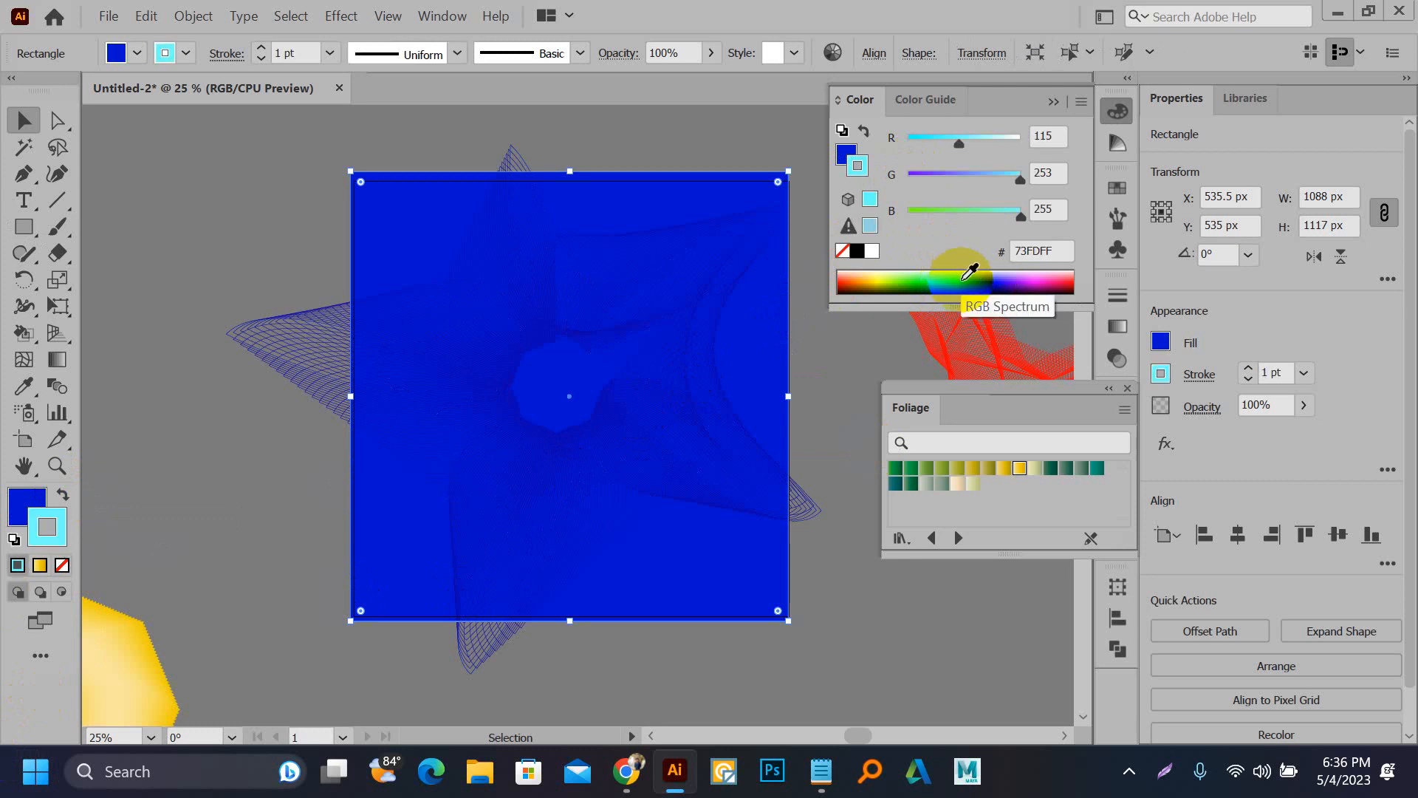
left_click(22, 513)
left_click_drag(928, 278, 985, 273)
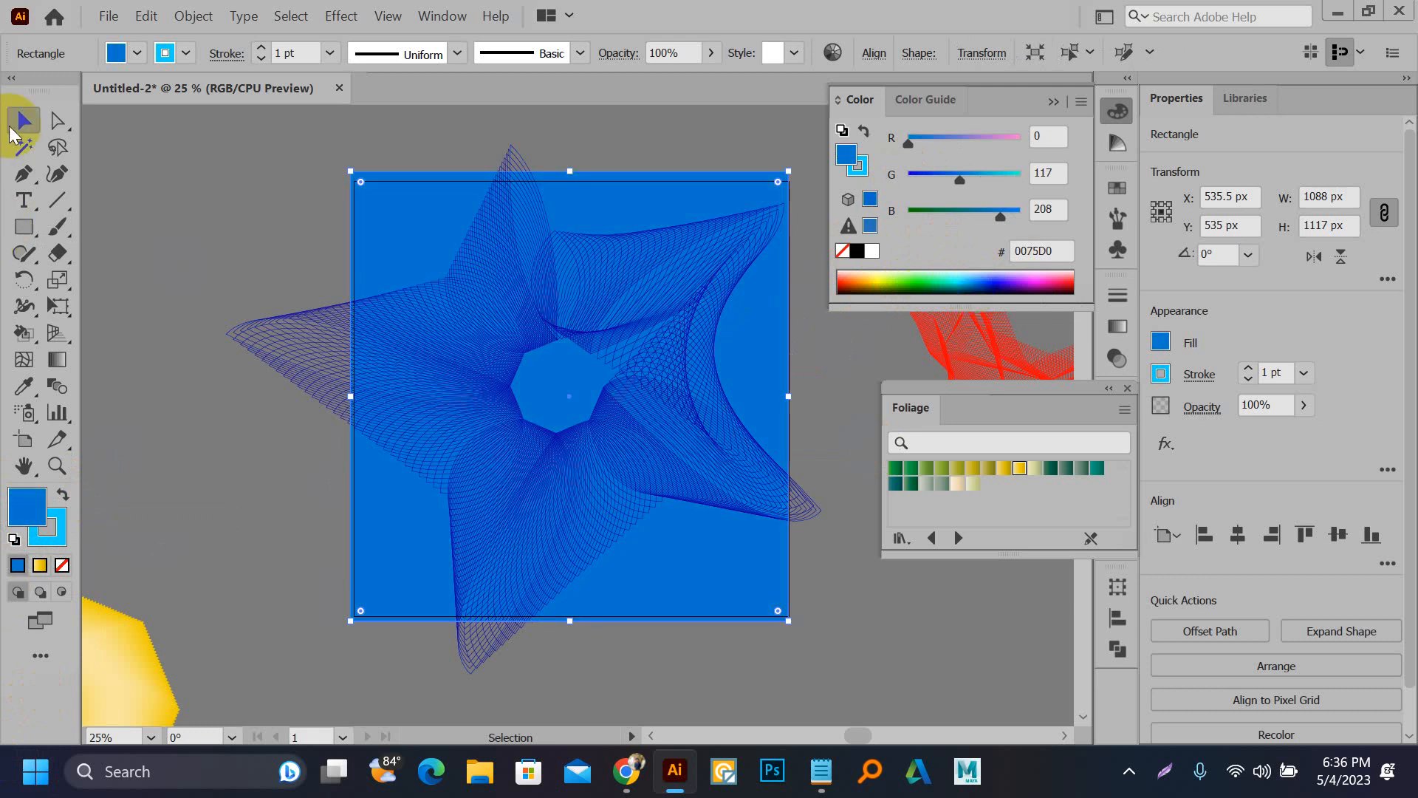
left_click(240, 191)
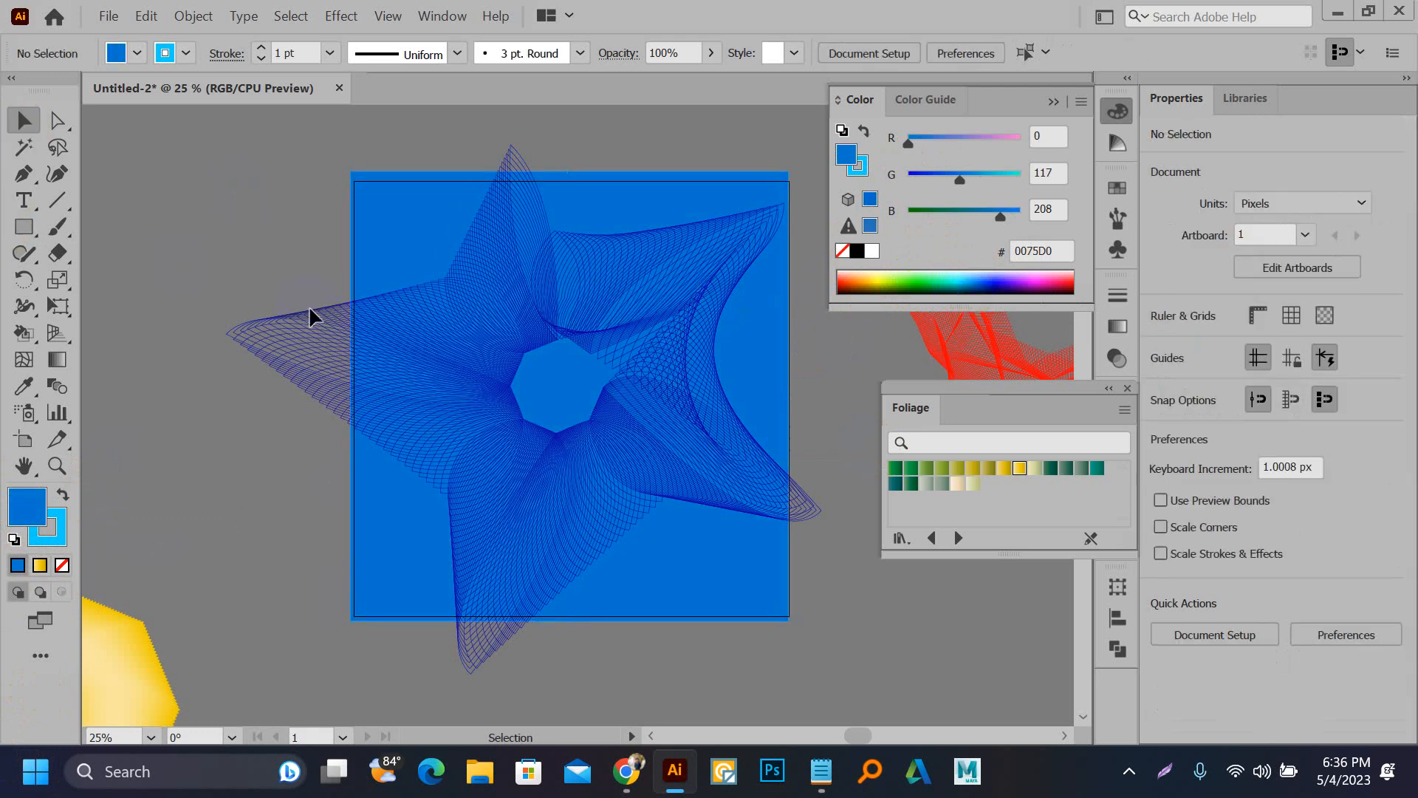
Step: Delete the star-shaped blend together with the blue background rectangle
left_click(308, 335)
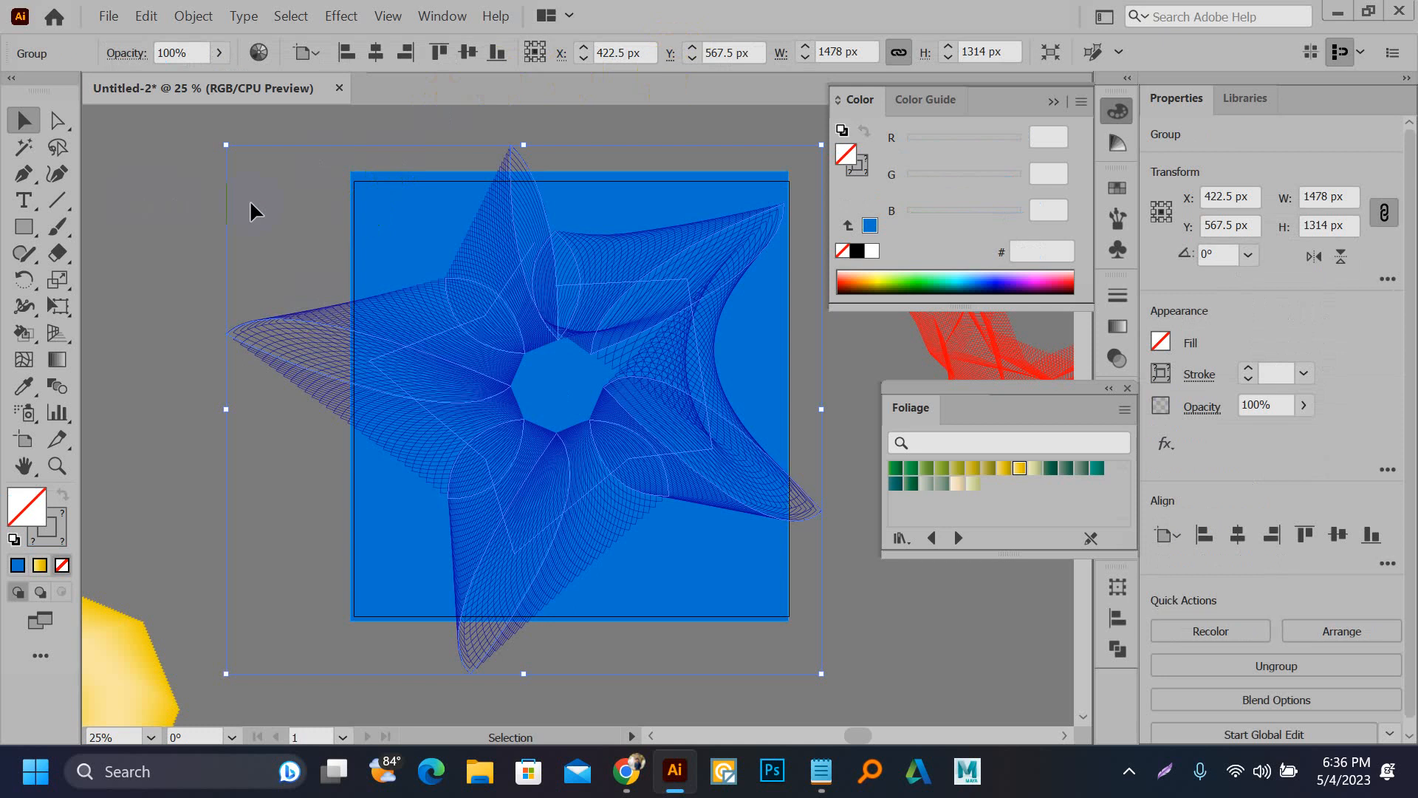
left_click(286, 197)
left_click(548, 393)
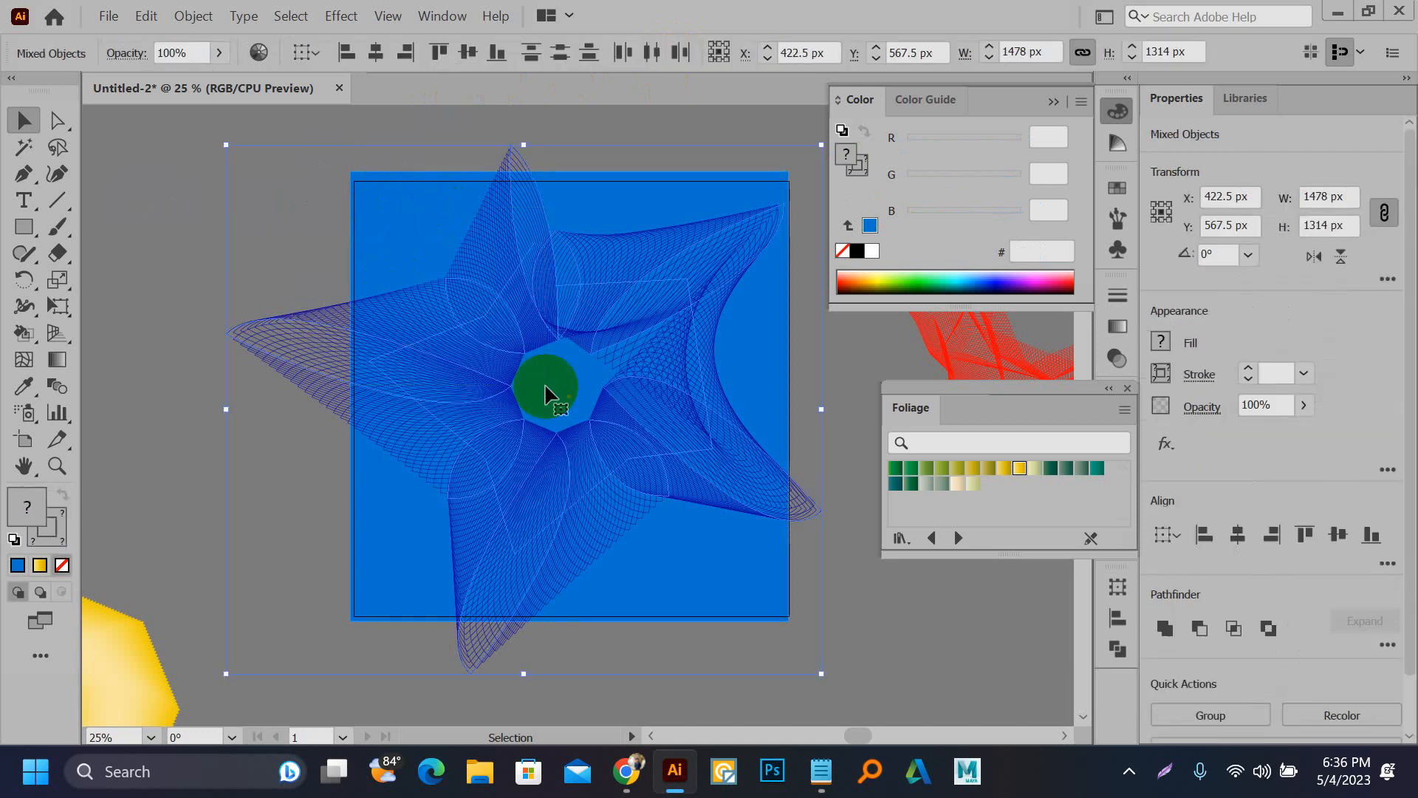
key("Delete")
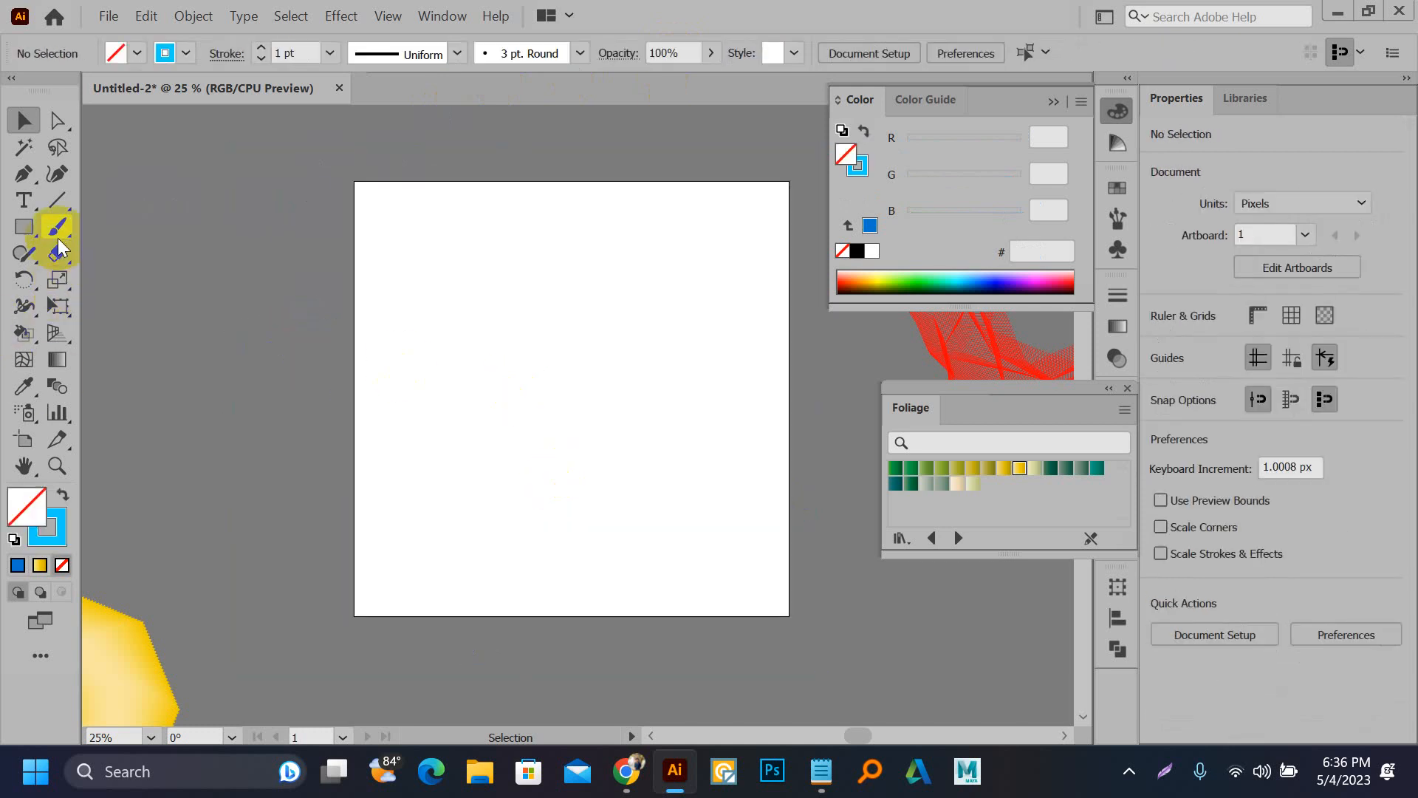
Step: Draw three slanted line segments side by side across the artboard, at angles of about 59°, 75° and 111.5°
left_click(57, 200)
left_click_drag(361, 488, 512, 237)
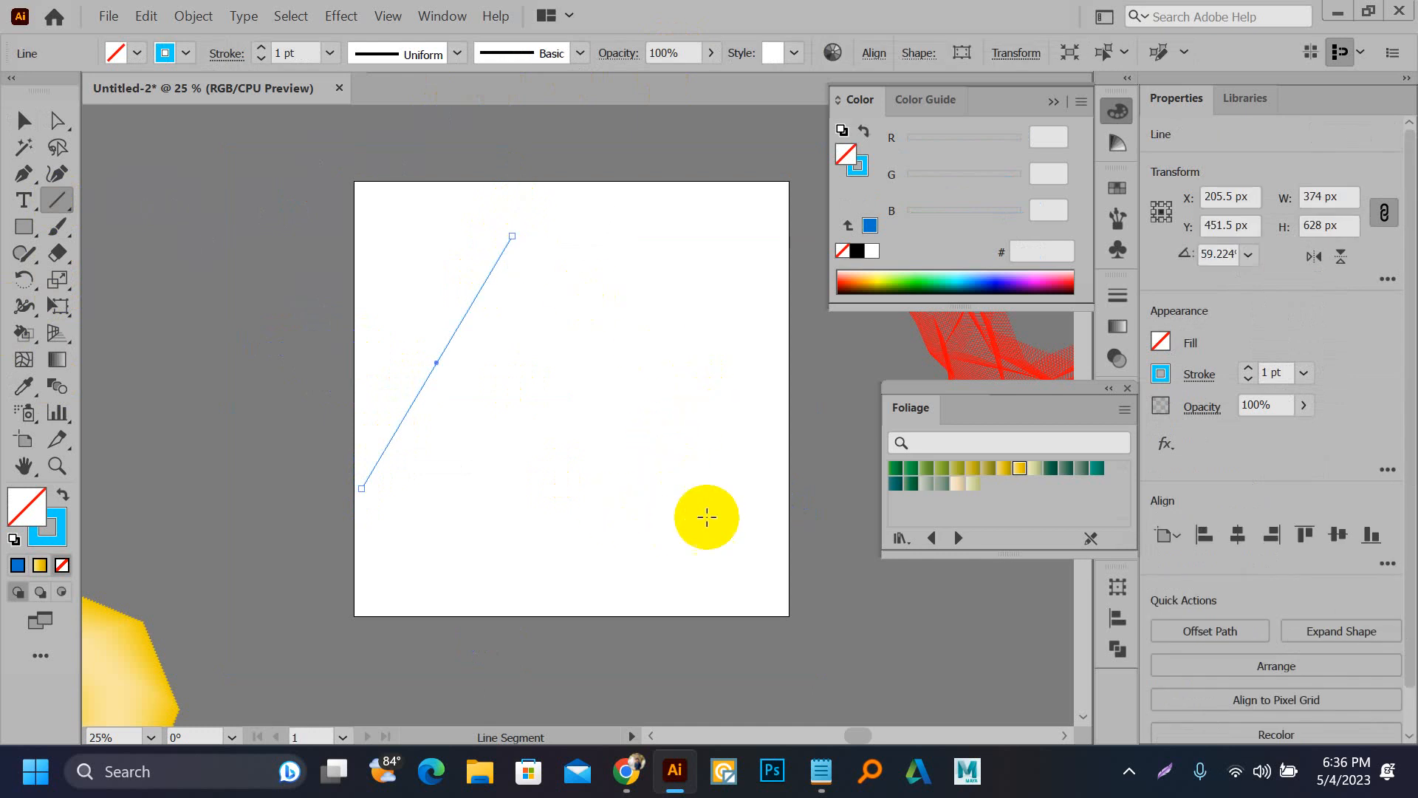
left_click_drag(534, 517, 609, 245)
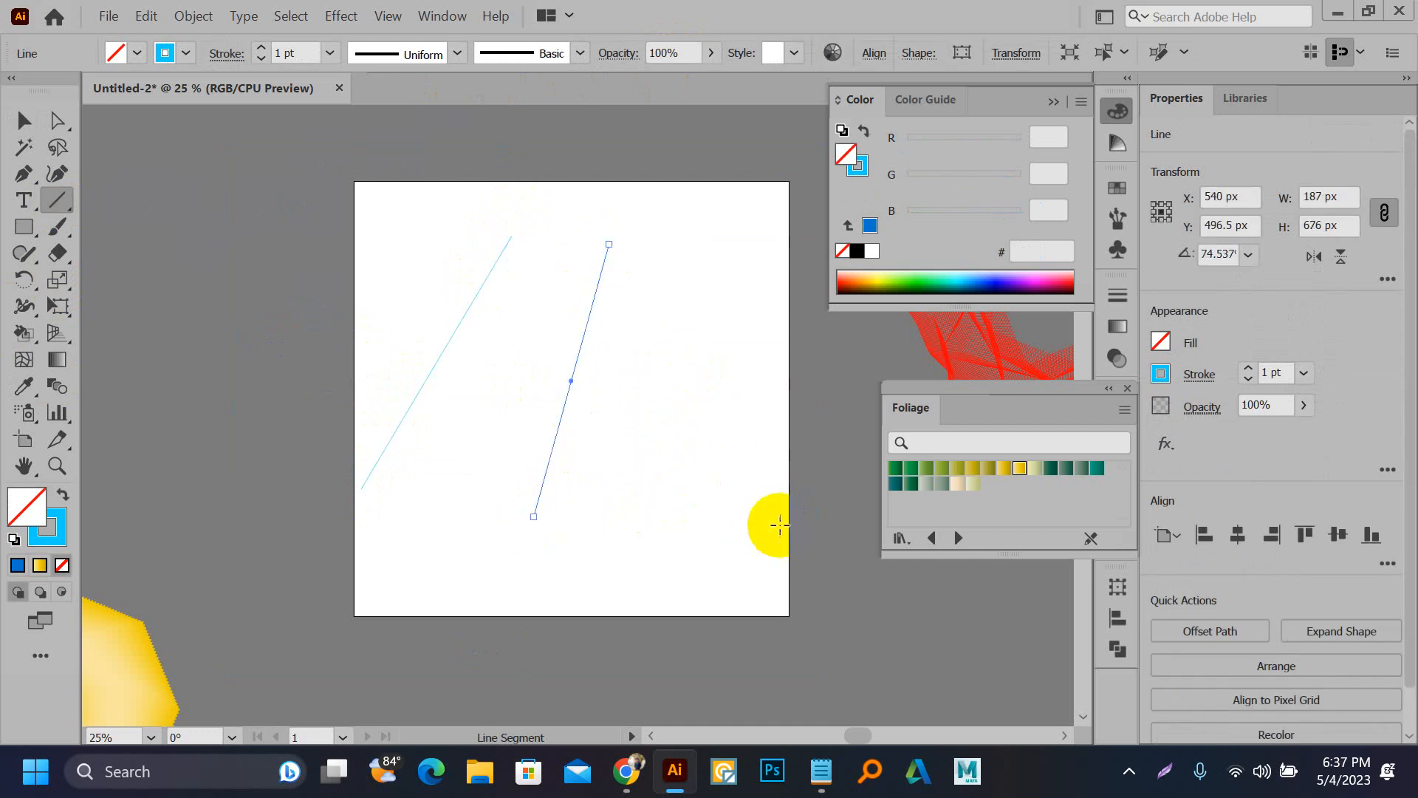
left_click_drag(800, 536, 672, 203)
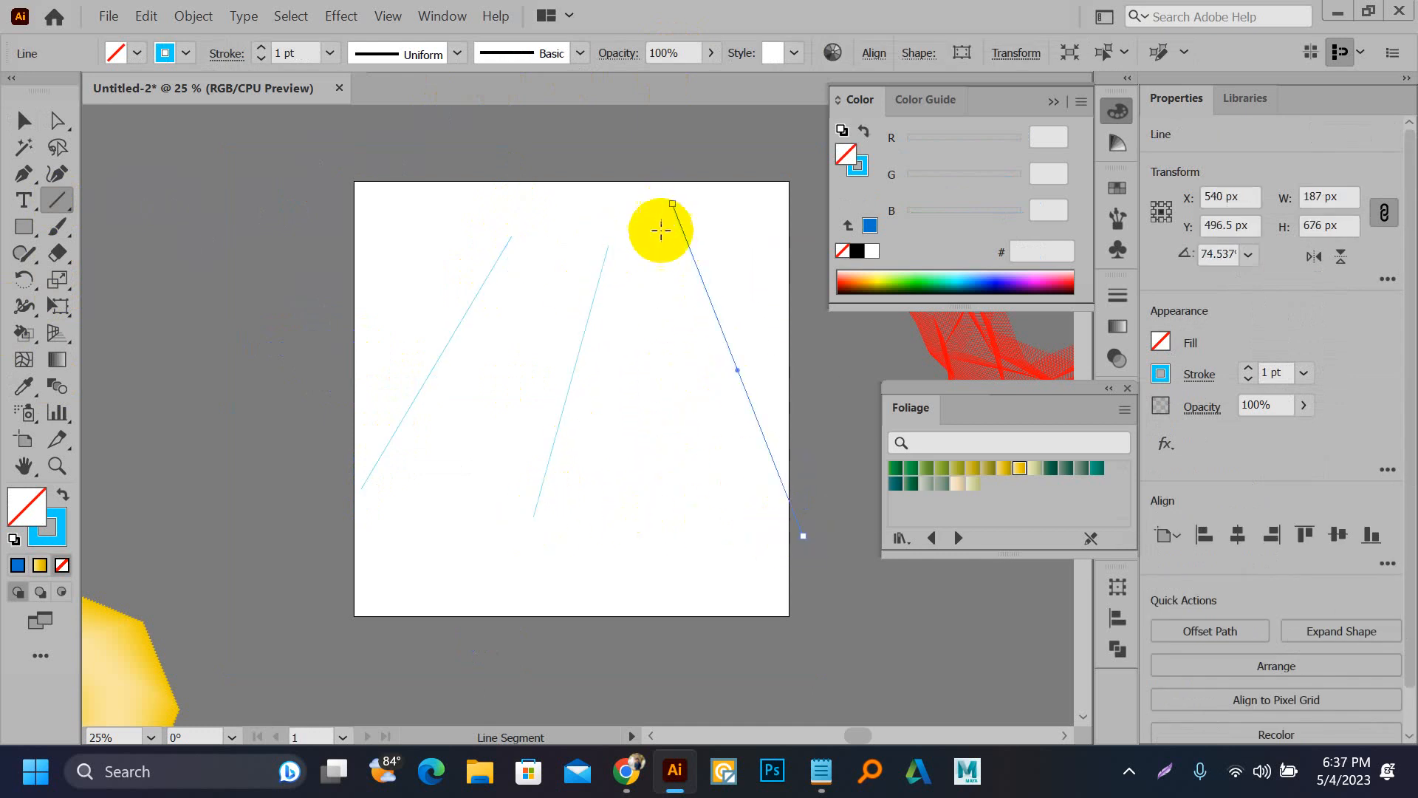
Step: Select all three lines and make a blend from them
key("v")
left_click_drag(360, 188, 387, 212)
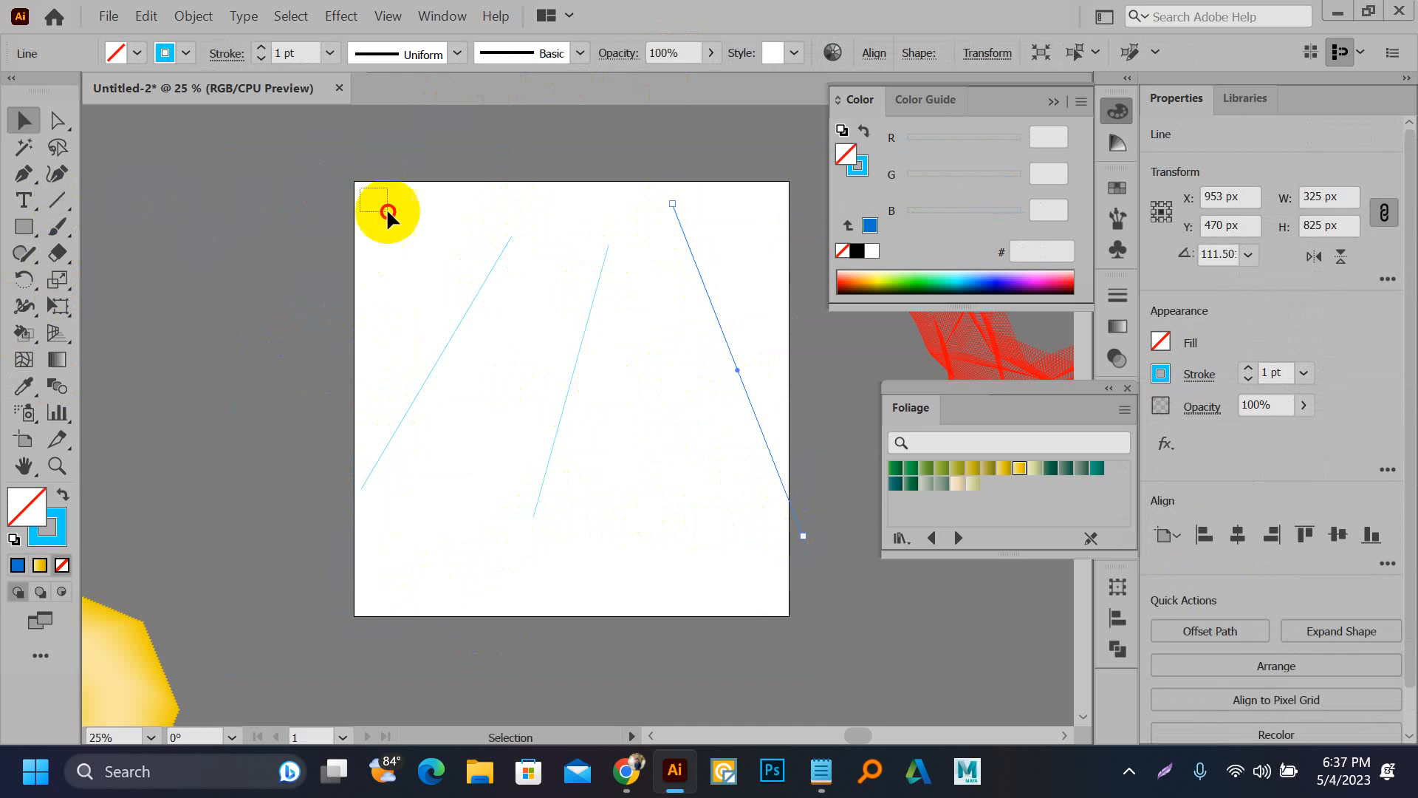
left_click_drag(732, 418, 732, 417)
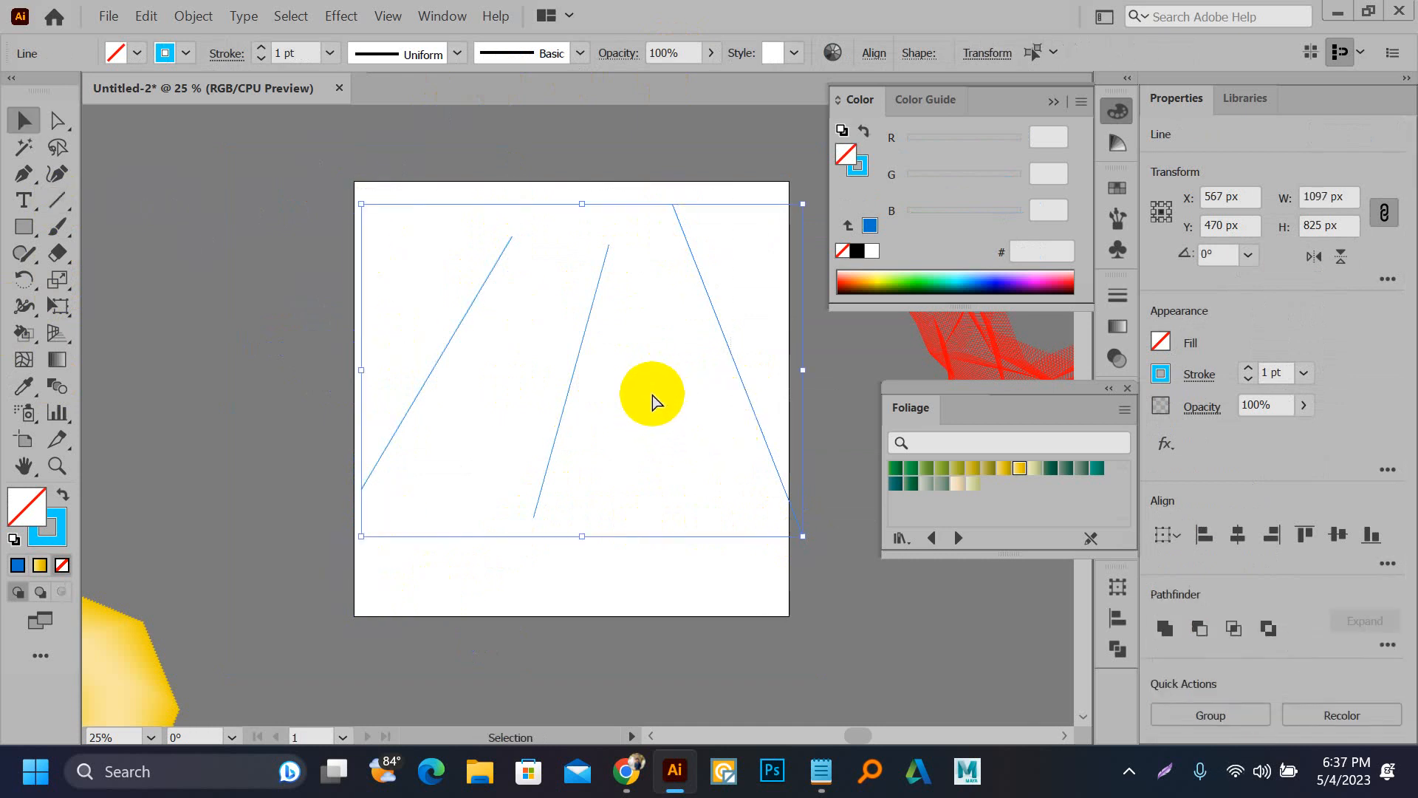
key("ctrl+alt+b")
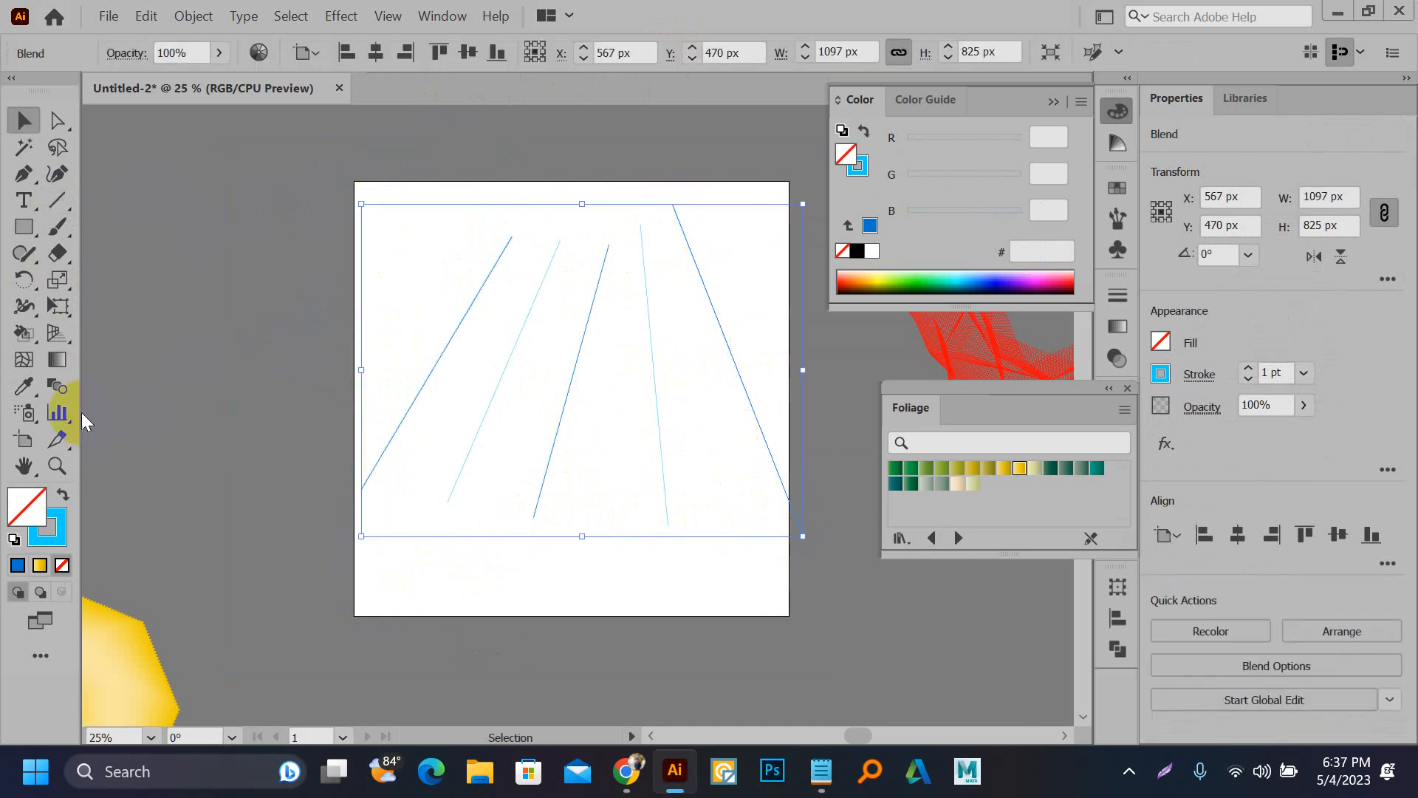
Step: Set the line blend's spacing to Specified Steps with 46 steps
double_click(56, 388)
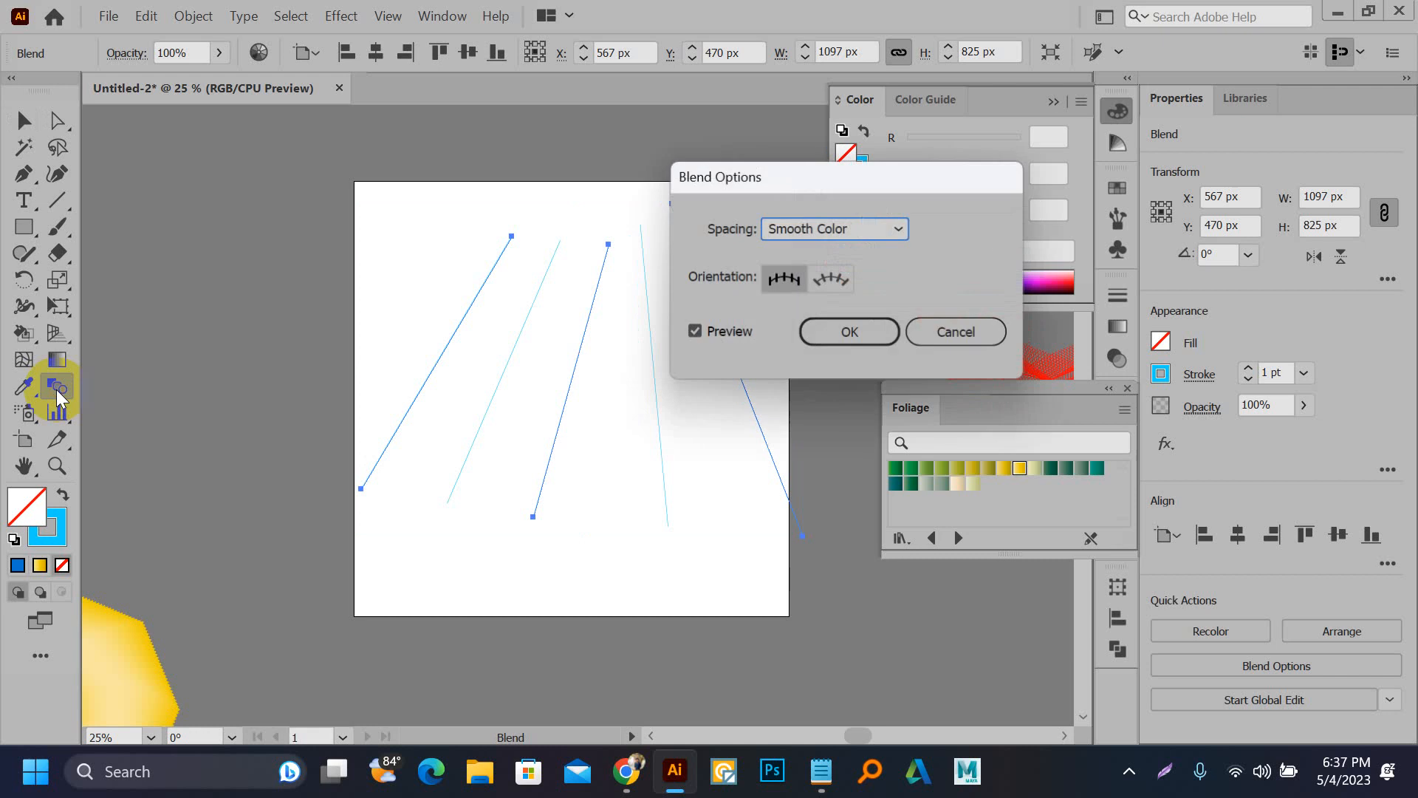
left_click(884, 228)
left_click(863, 283)
left_click_drag(827, 178, 1013, 179)
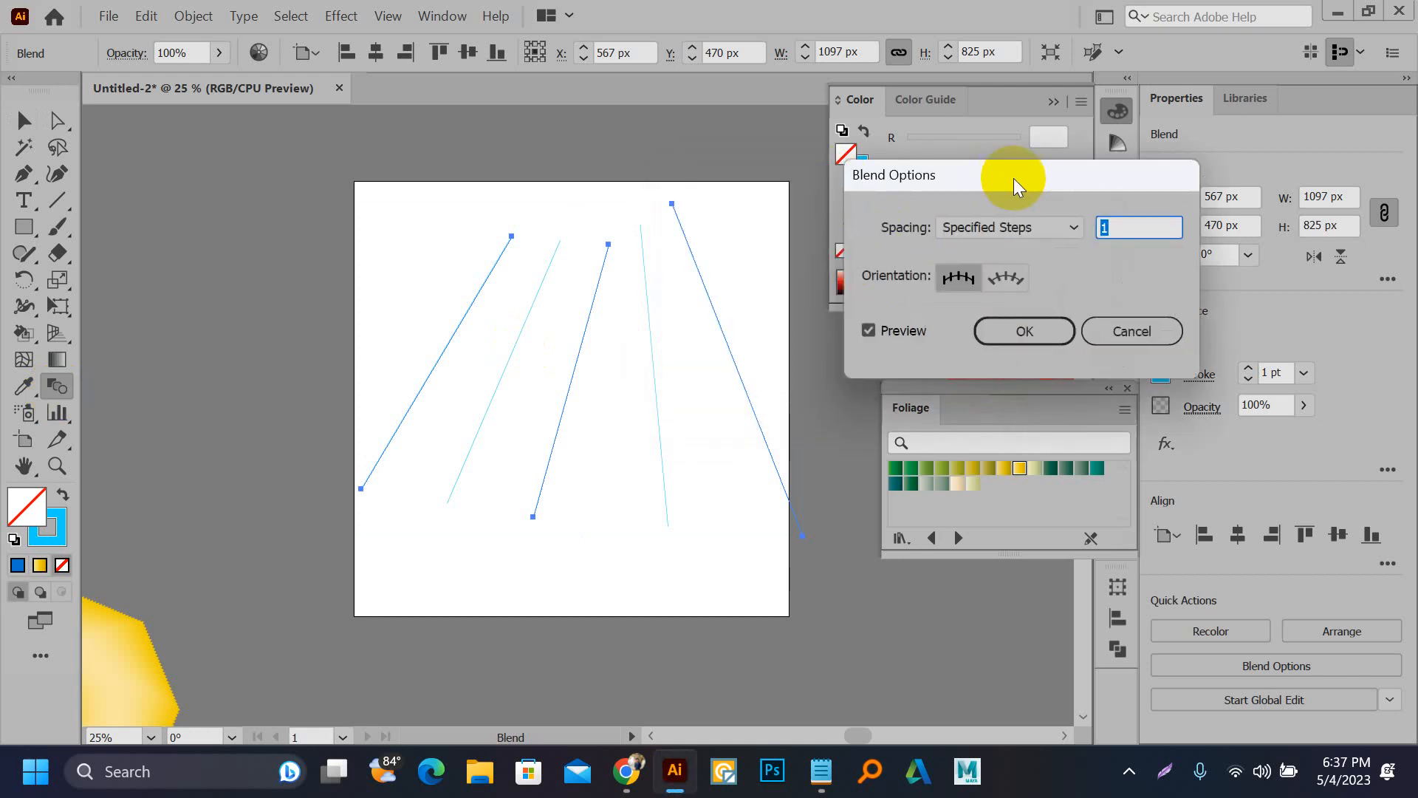
scroll(1107, 228, "up", 20)
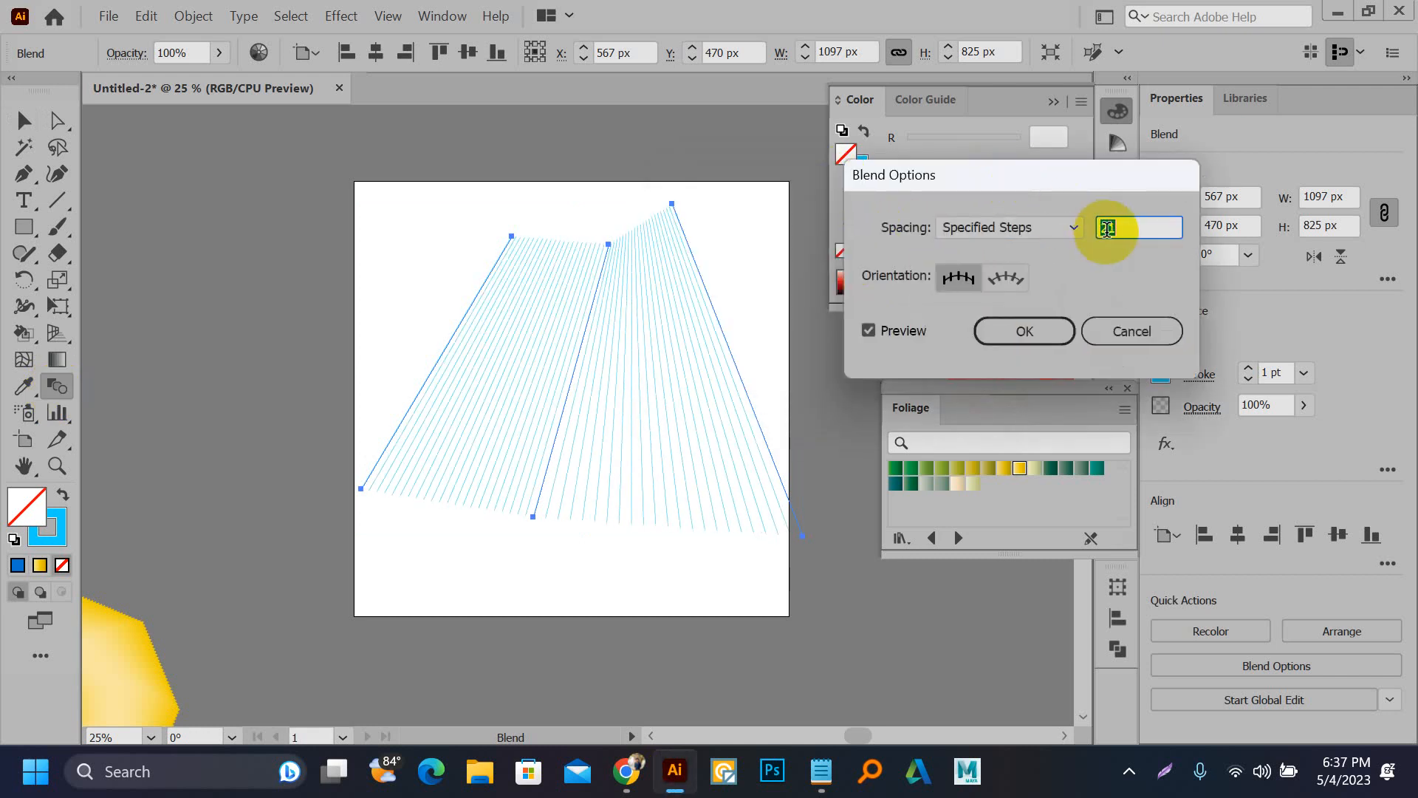
scroll(1108, 228, "up", 20)
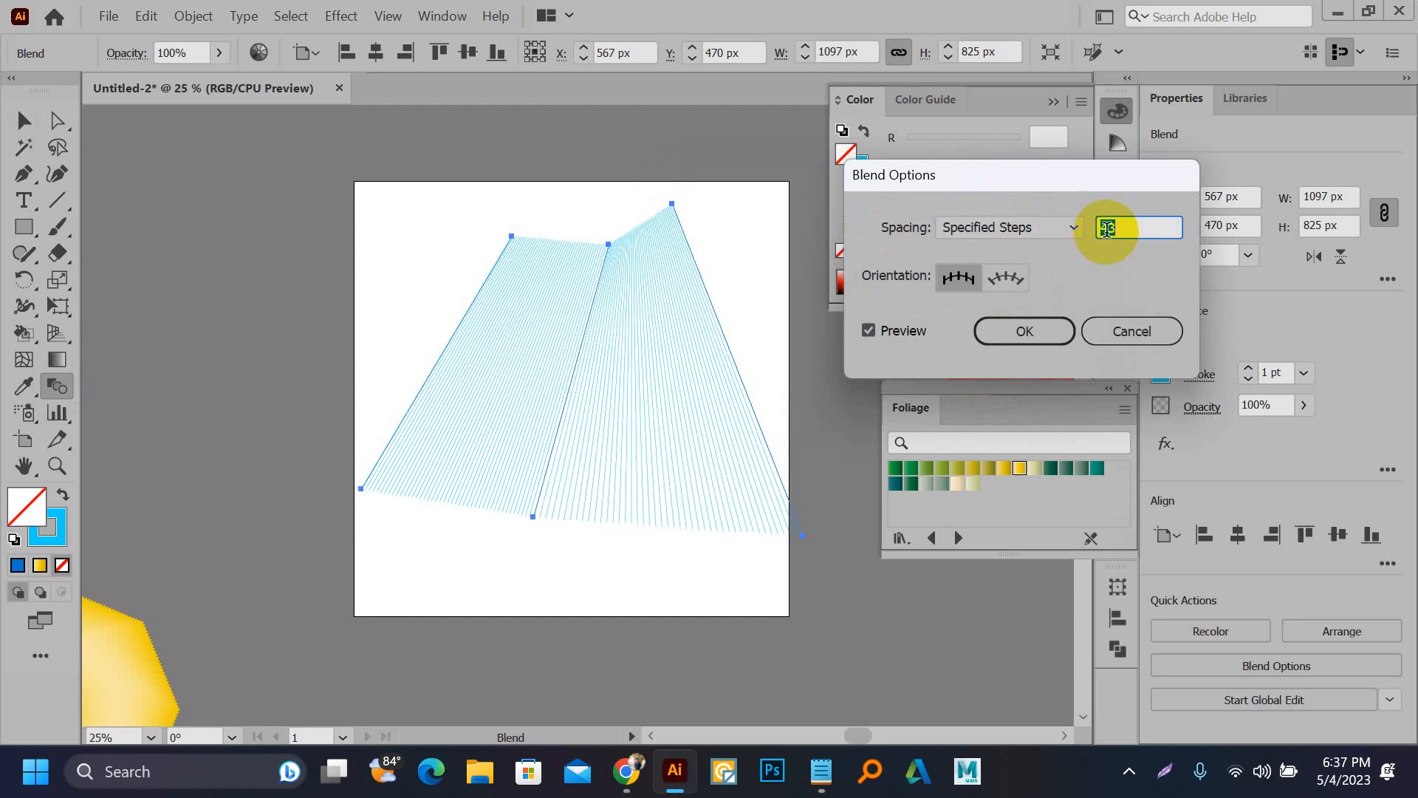
left_click(1065, 345)
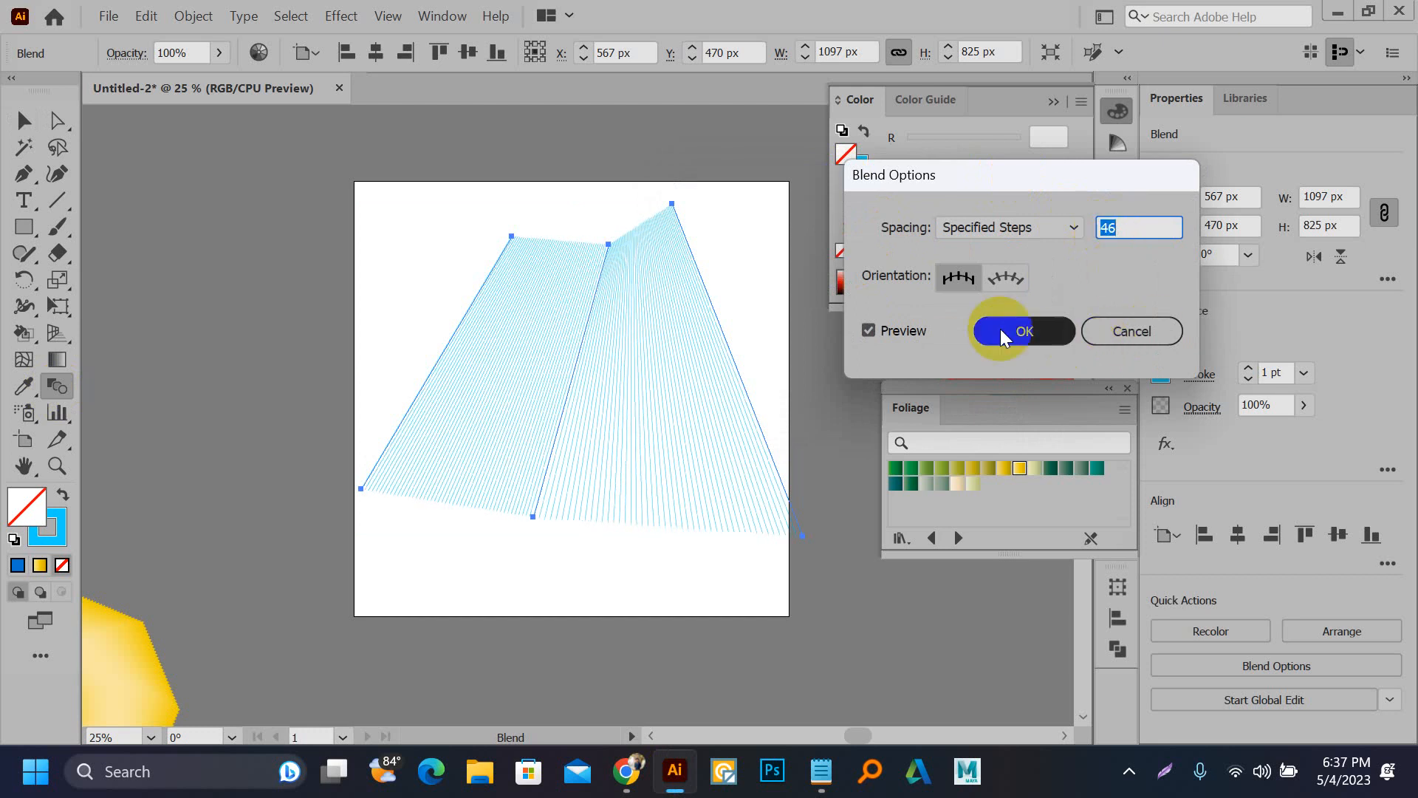
left_click(1044, 330)
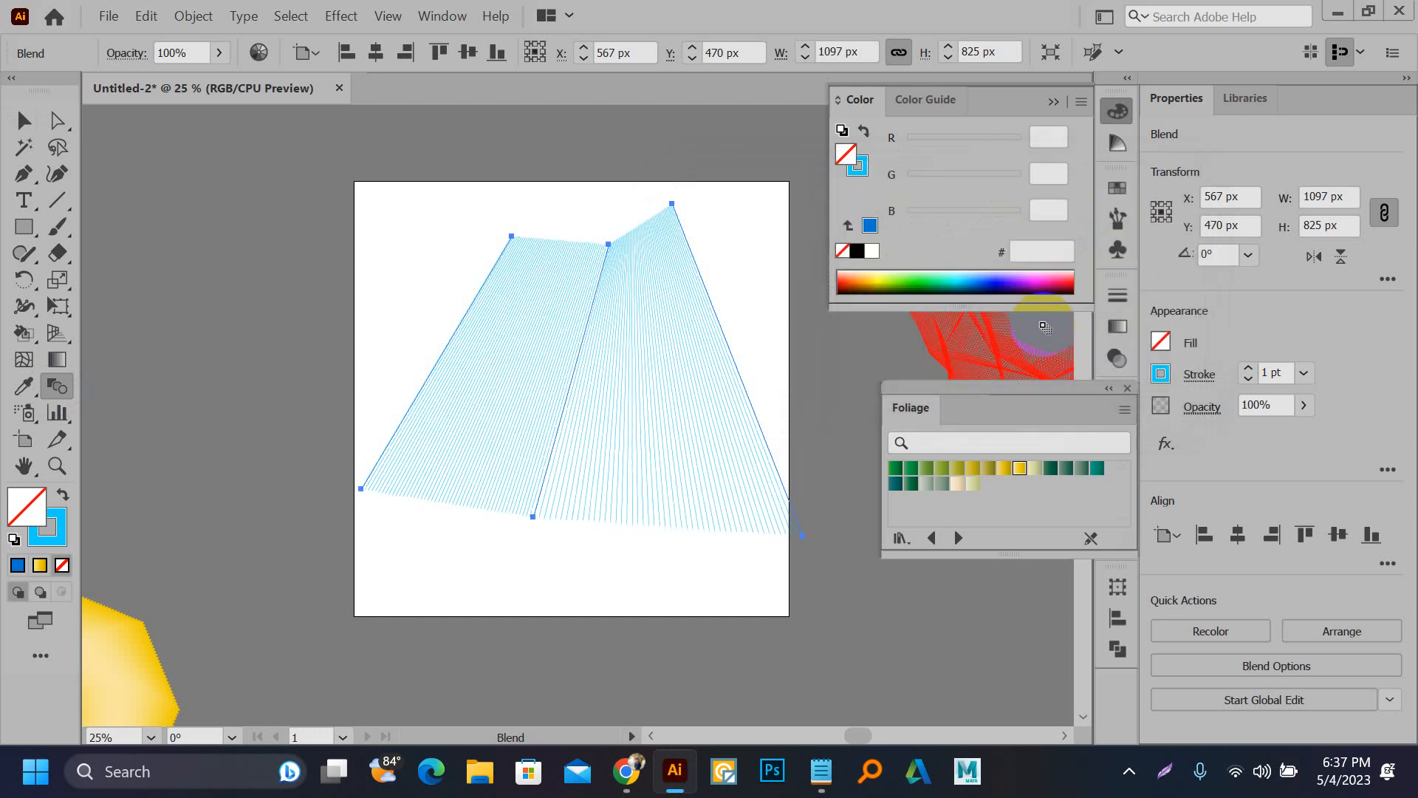
Step: Change the line blend's stroke colour to dark blue 0D00A2 and deselect it
key("a")
scroll(460, 237, "up", 3)
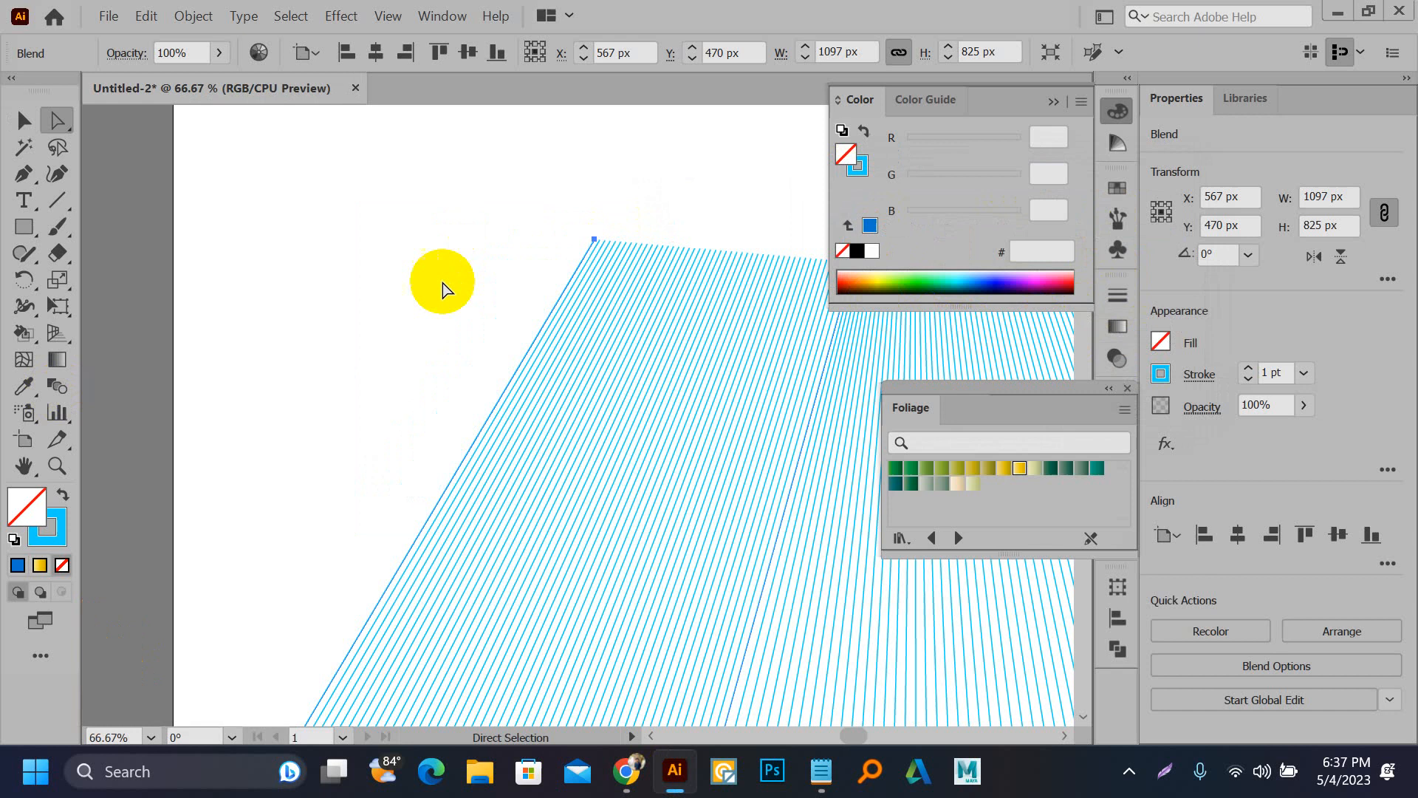
left_click(49, 531)
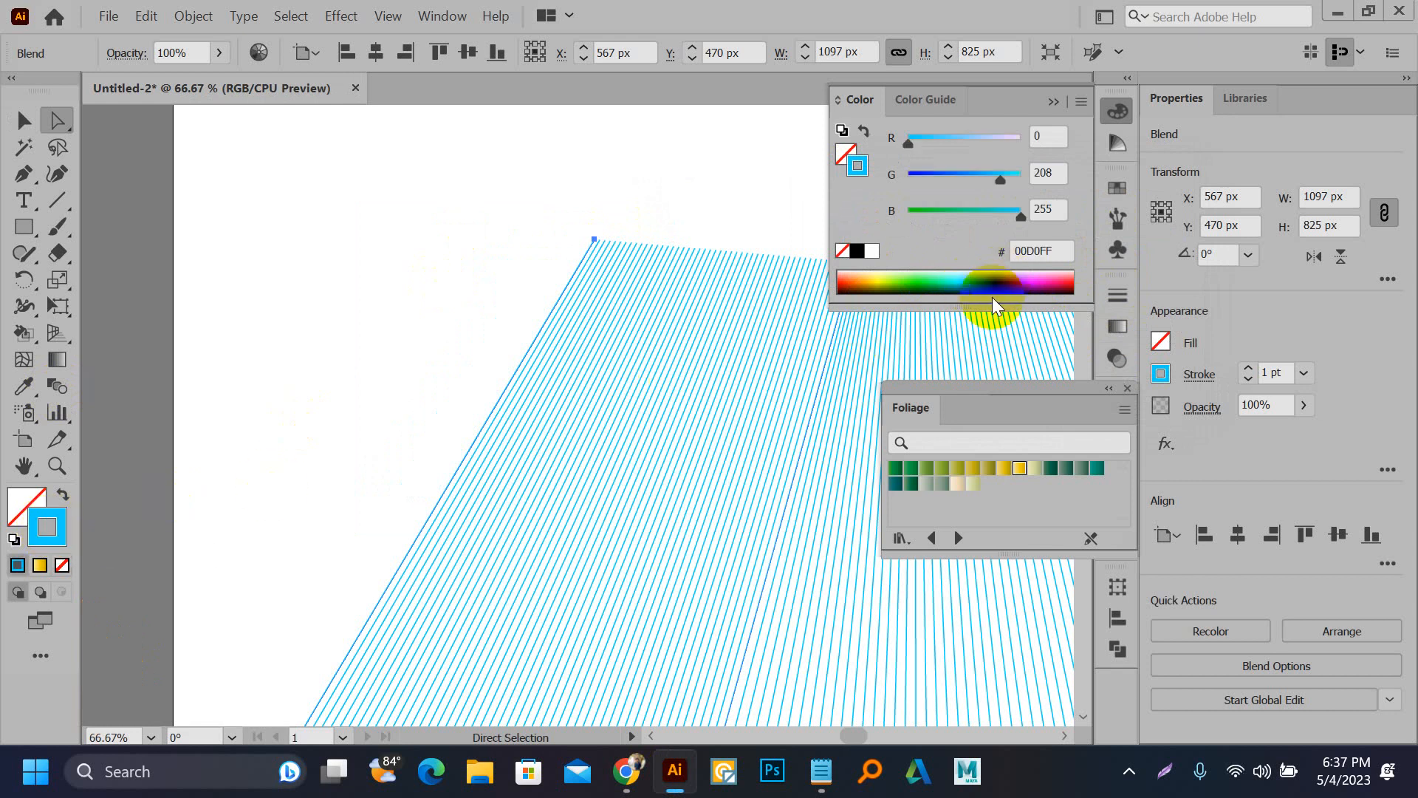
left_click(1004, 277)
scroll(468, 225, "down", 3)
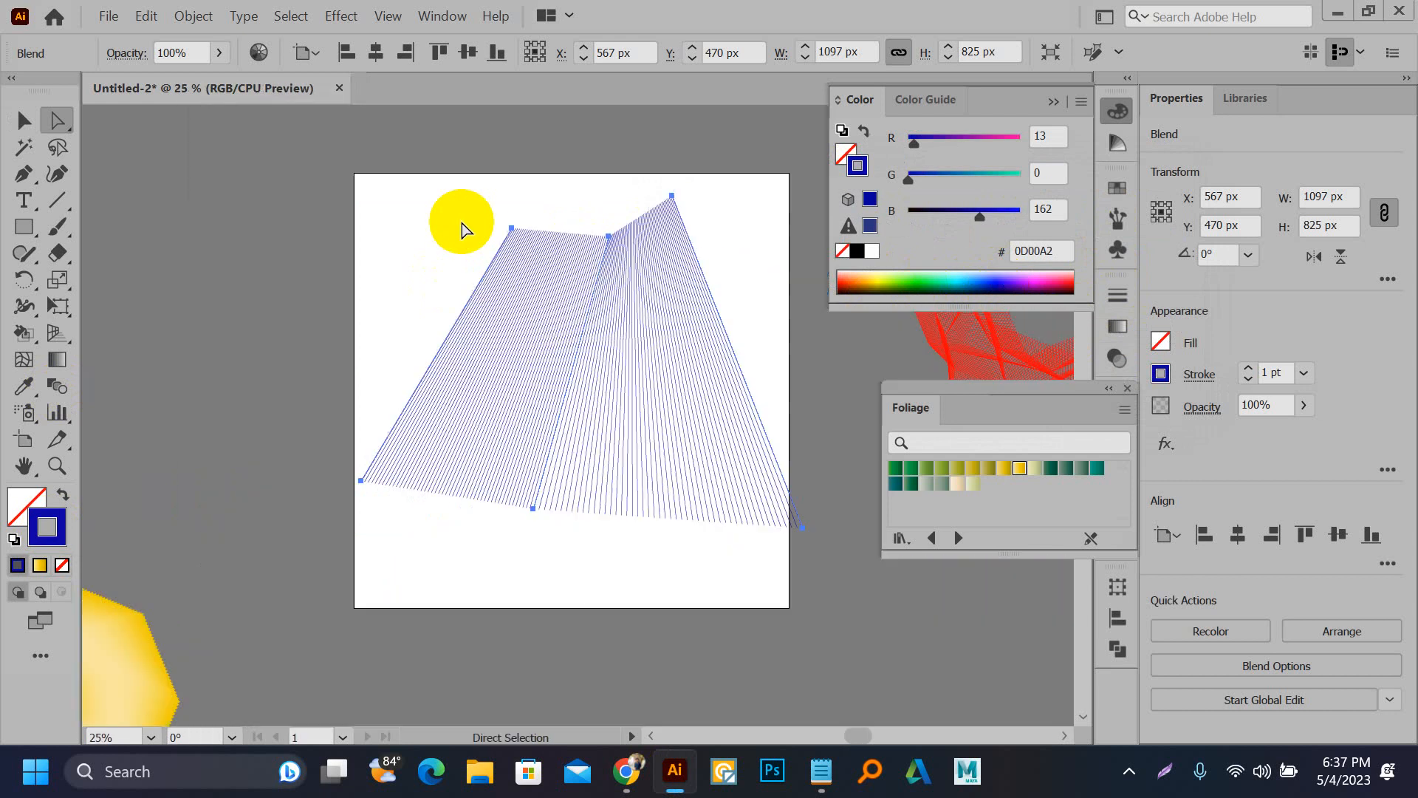
left_click_drag(526, 234, 482, 301)
left_click(475, 244)
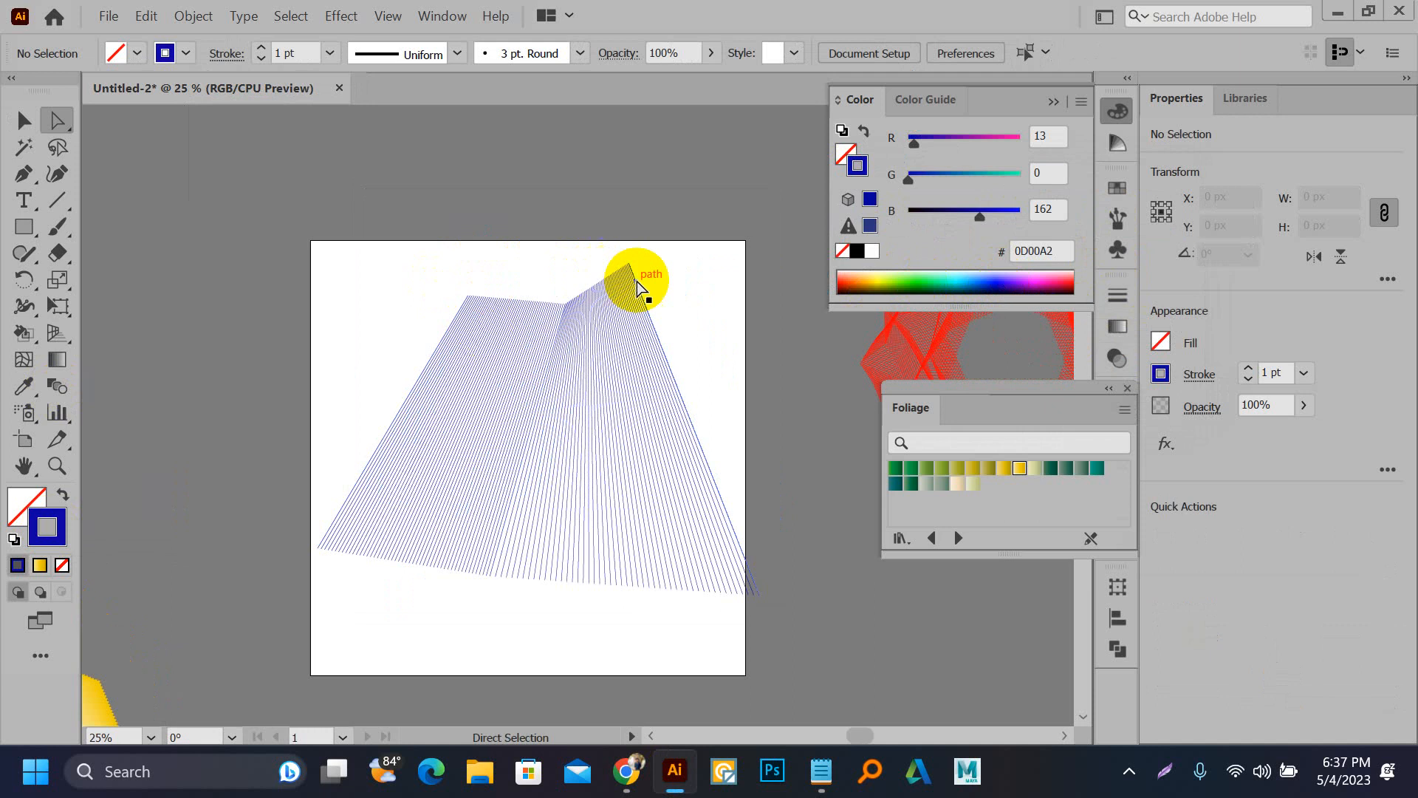
Step: Reposition the end points of the blend's three source lines with Direct Selection so the lines cross and twist into a curved pattern
left_click_drag(628, 269, 759, 303)
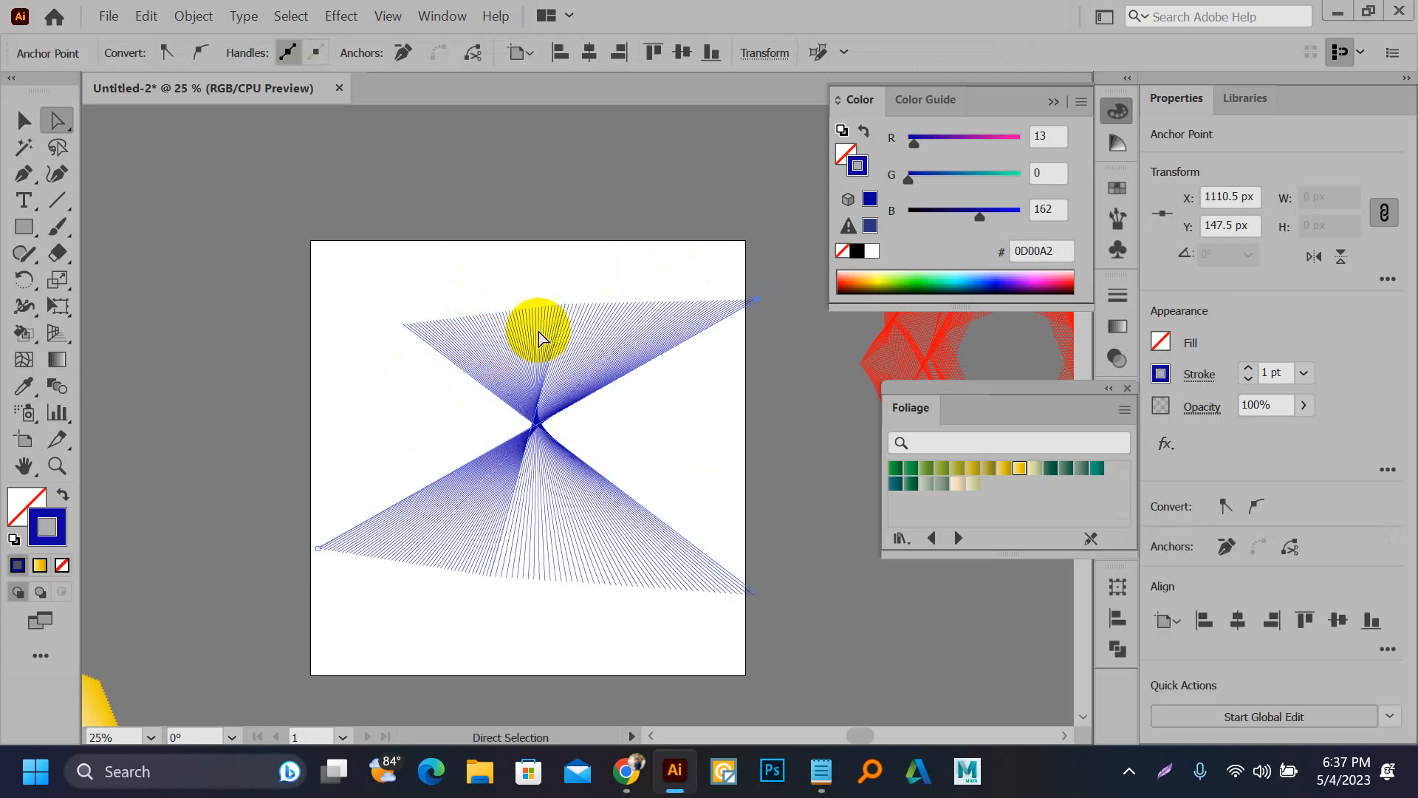
left_click_drag(561, 309, 678, 405)
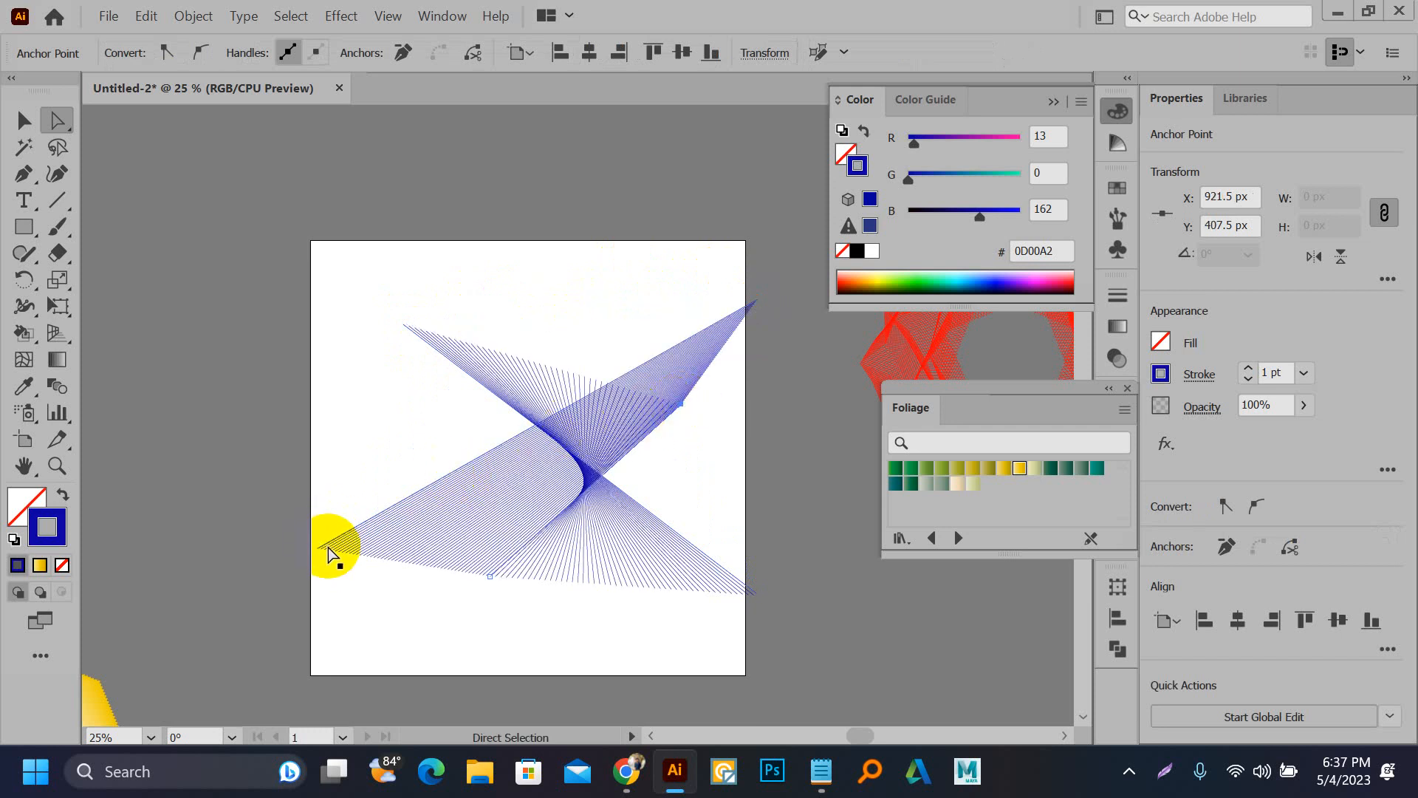
left_click_drag(323, 551, 362, 460)
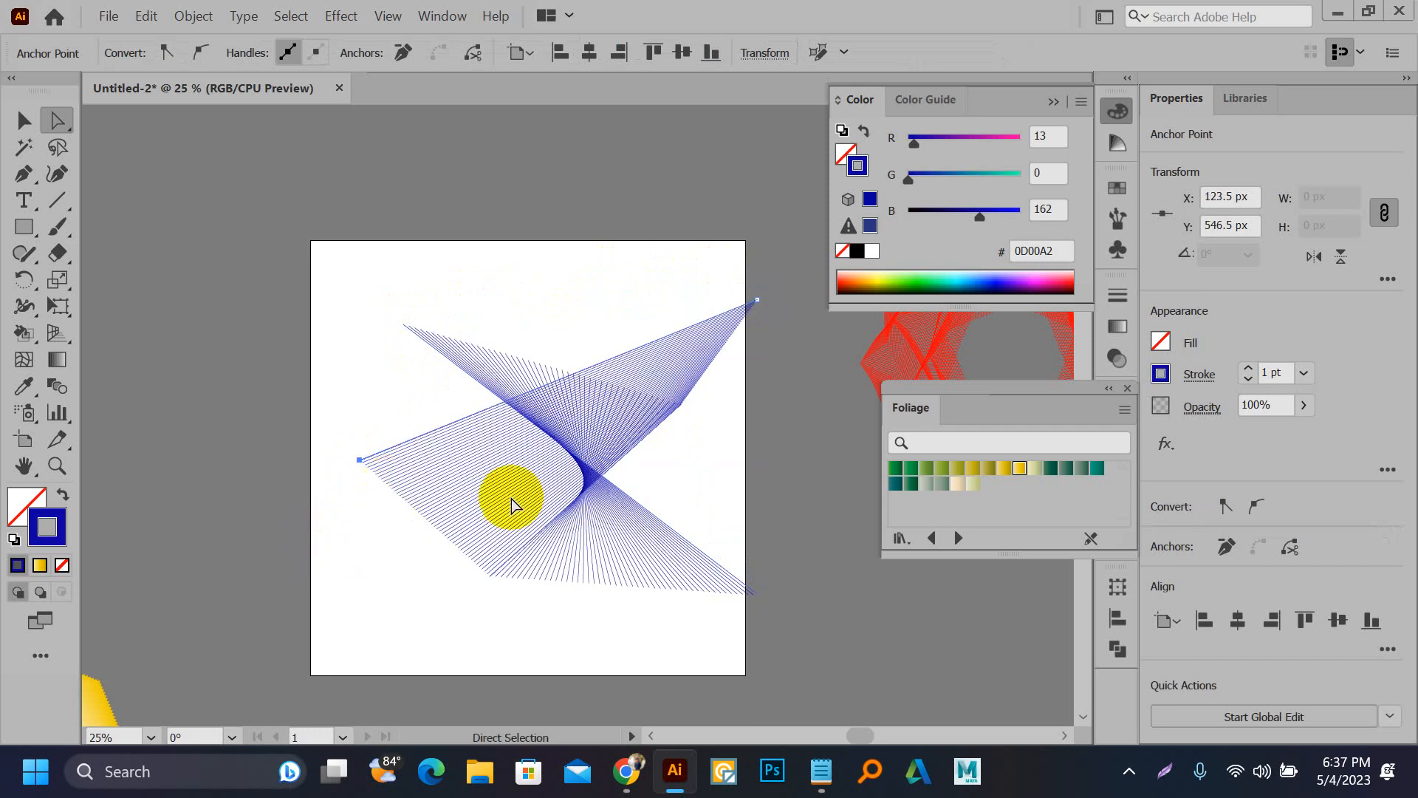
Step: Reposition further end points of the line blend's source lines with Direct Selection to reshape the crossing pattern
left_click_drag(756, 594, 715, 509)
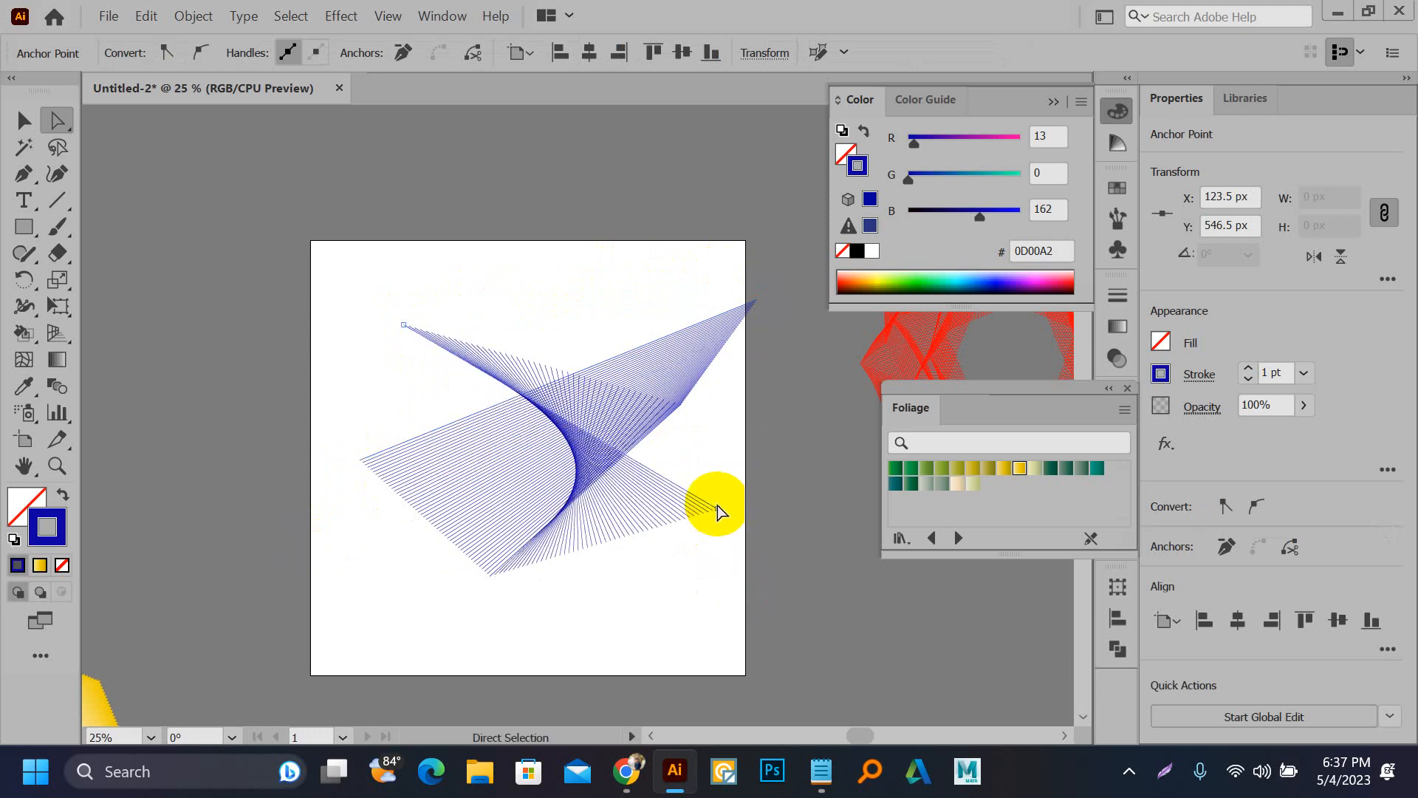
left_click(529, 312)
left_click_drag(458, 278, 690, 545)
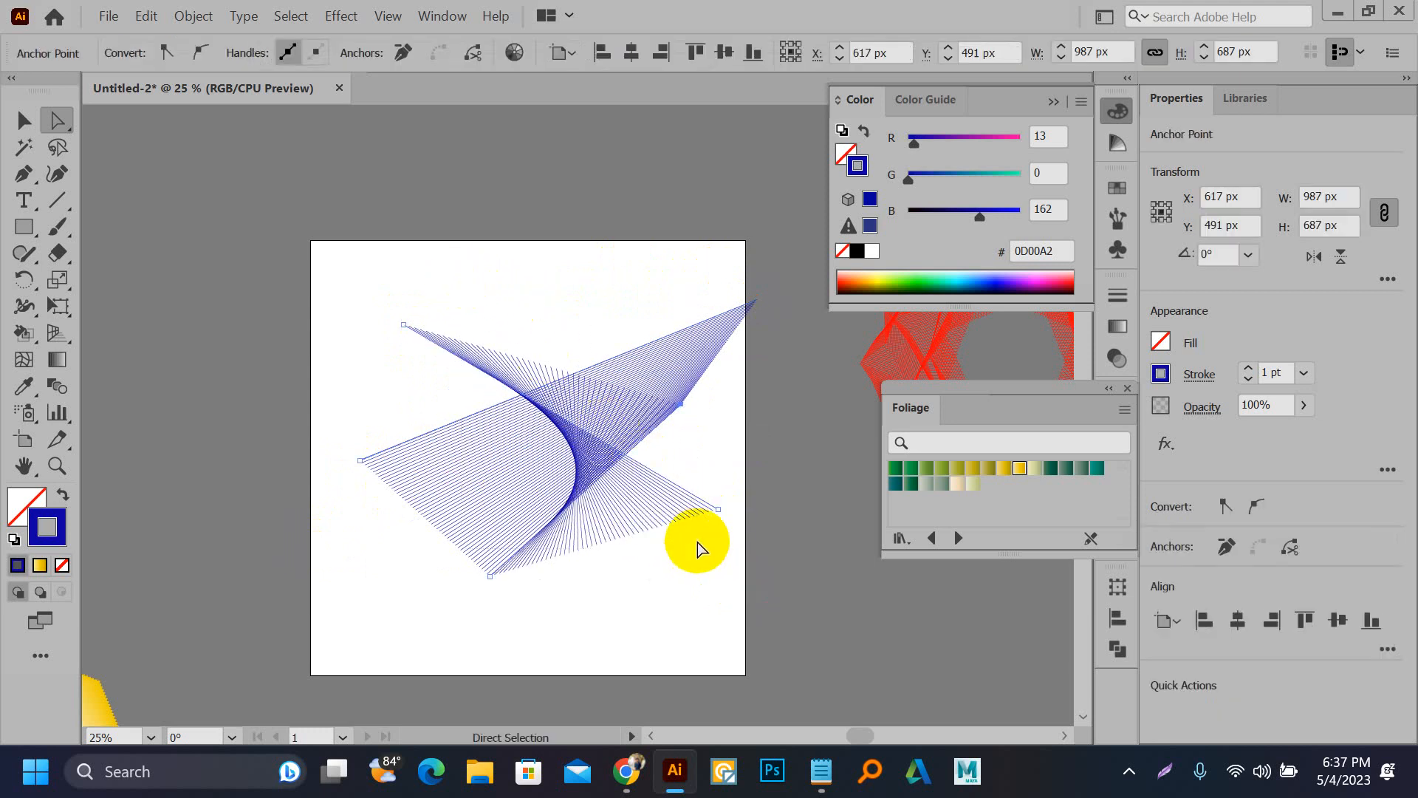
left_click(720, 419)
left_click_drag(688, 399, 702, 425)
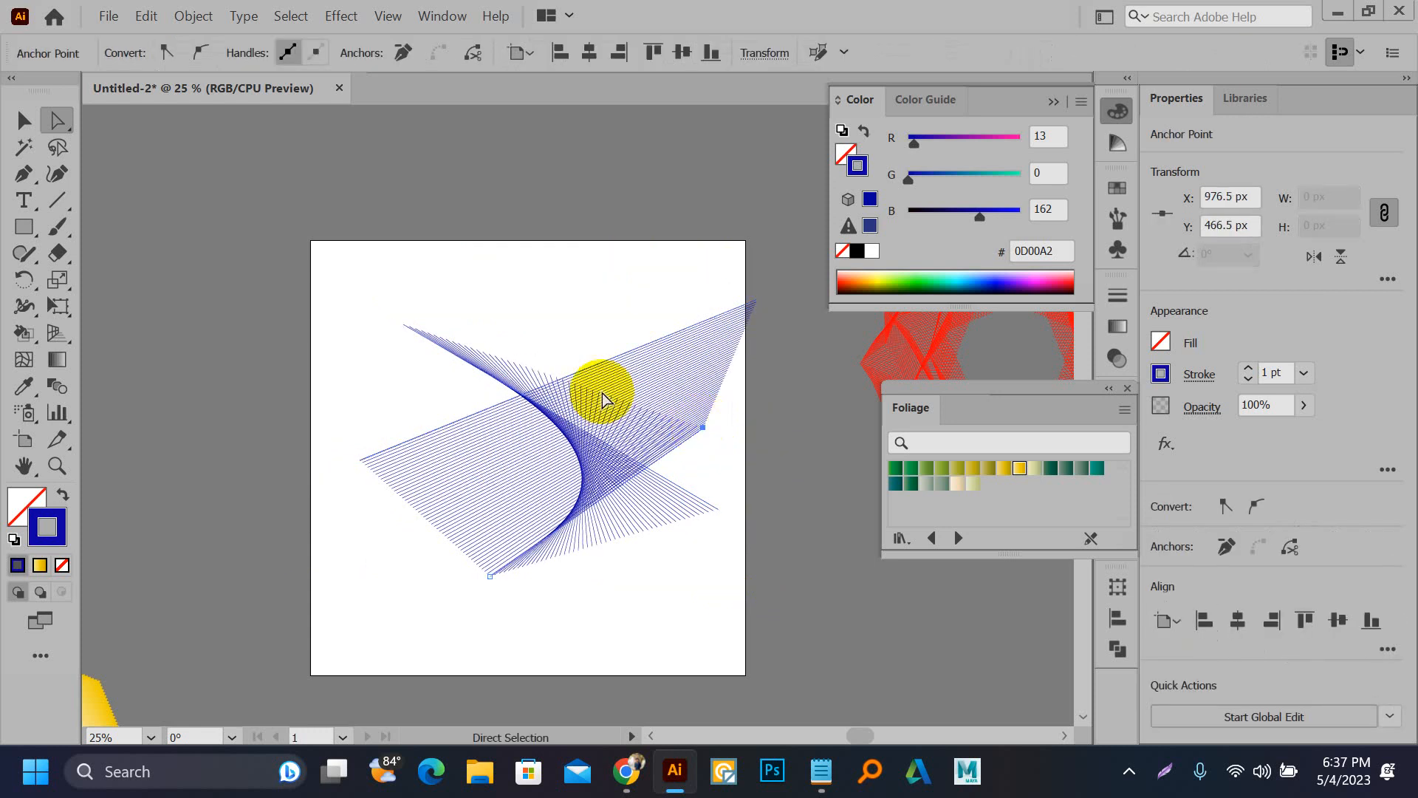
left_click_drag(360, 463, 267, 367)
Step: Select the whole straight-line blend and delete it from the artboard
key("v")
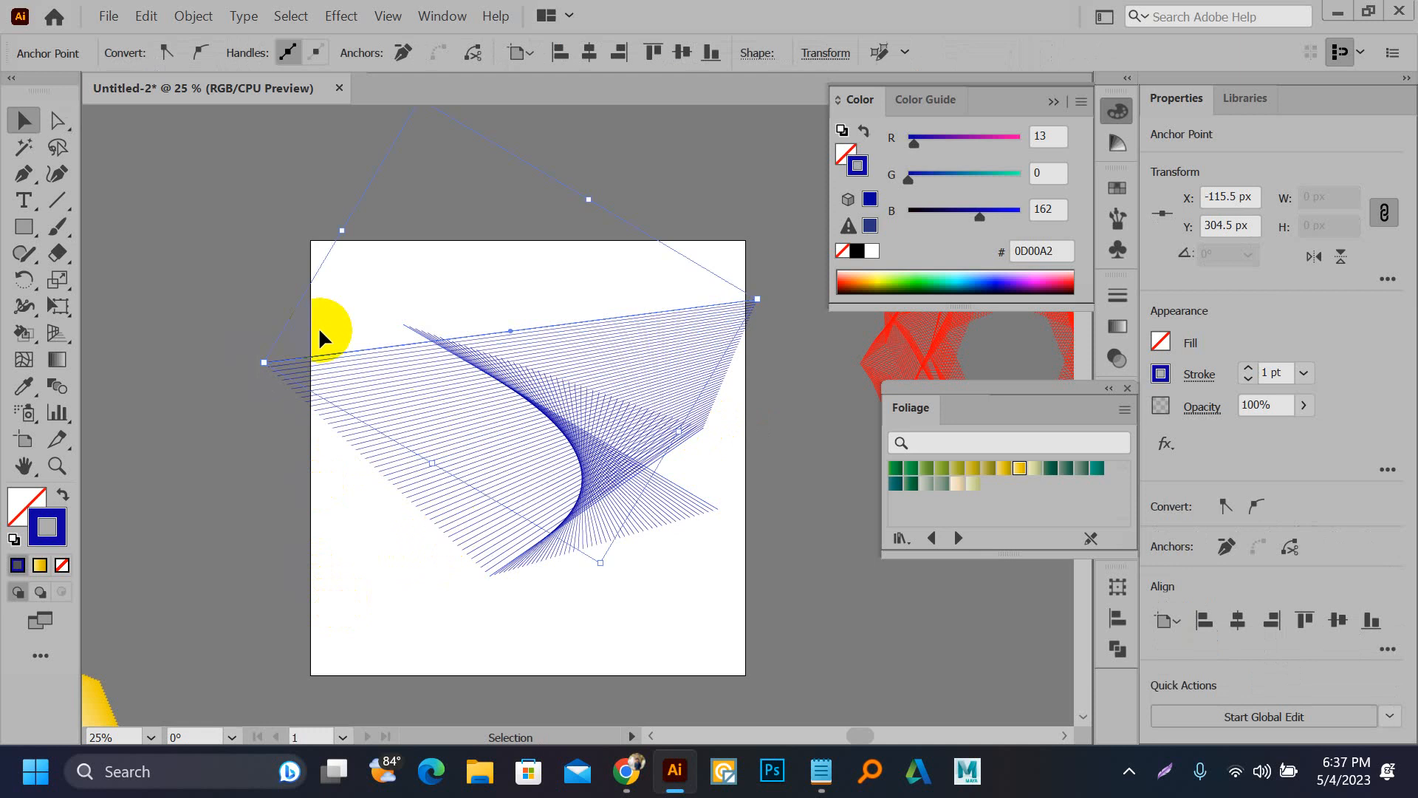
left_click_drag(294, 282, 664, 495)
key("Delete")
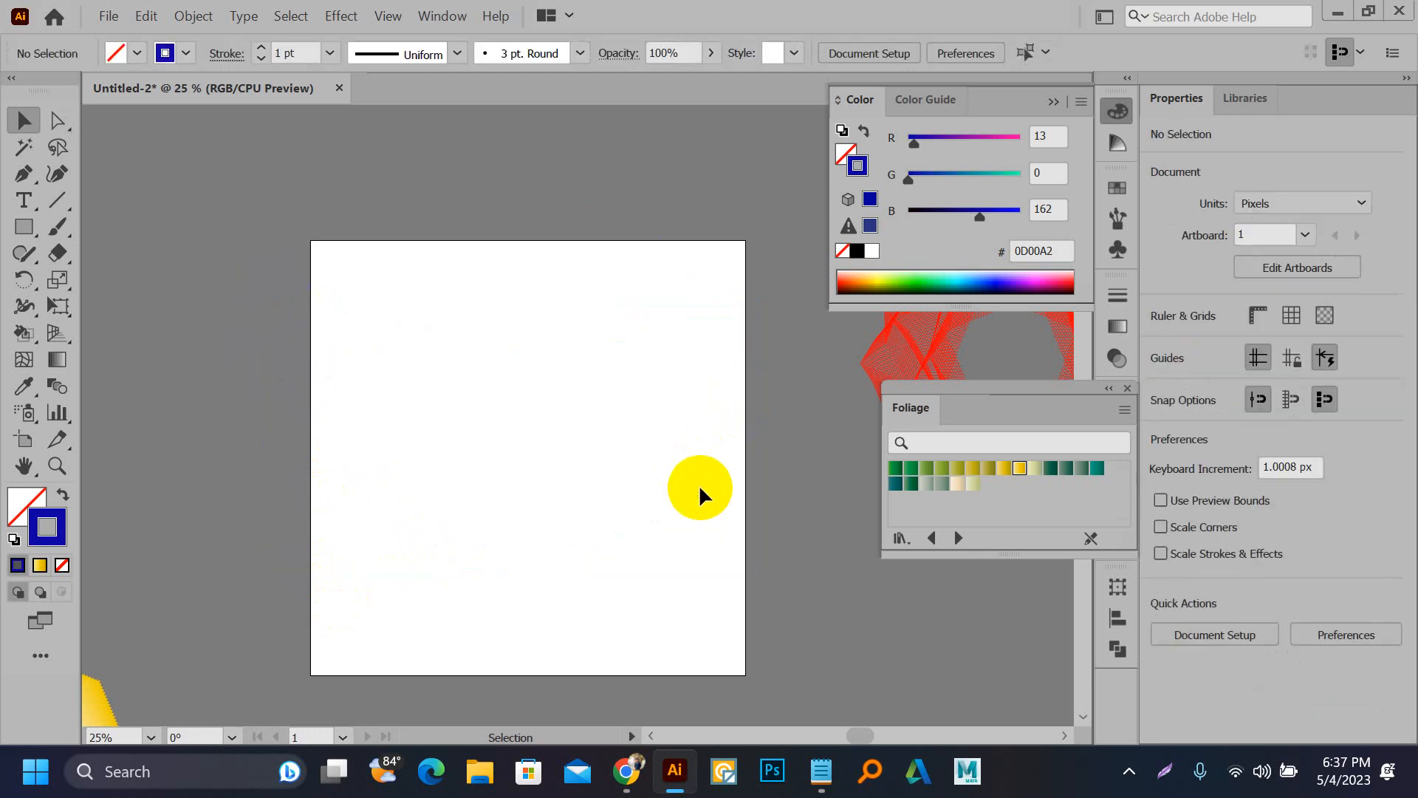
key("space")
left_click_drag(581, 388, 581, 388)
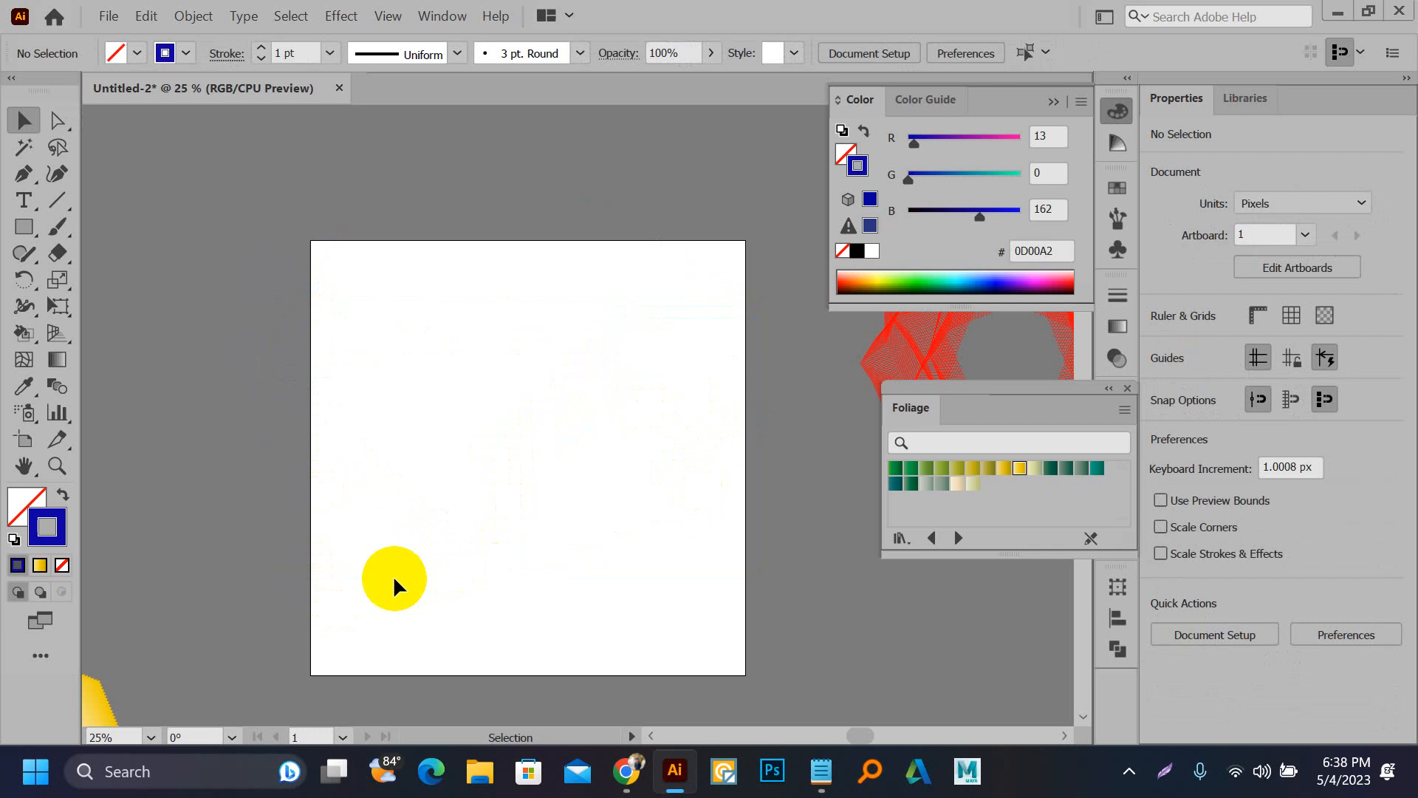
Step: Draw two separate open curves with the Pen tool: an arc on the artboard's left half and an S-shaped curve across its centre and right
key("p")
left_click(294, 614)
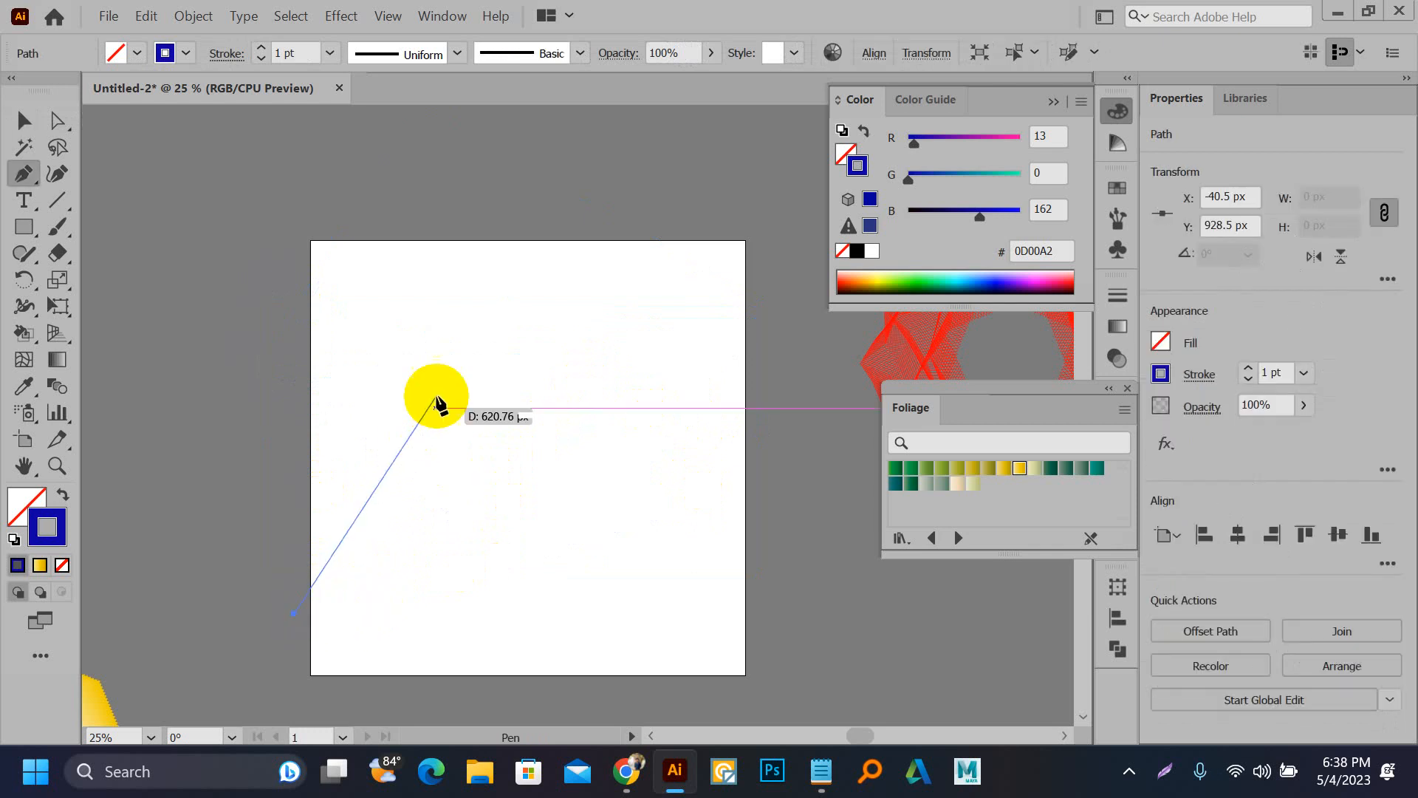
left_click_drag(456, 363, 577, 289)
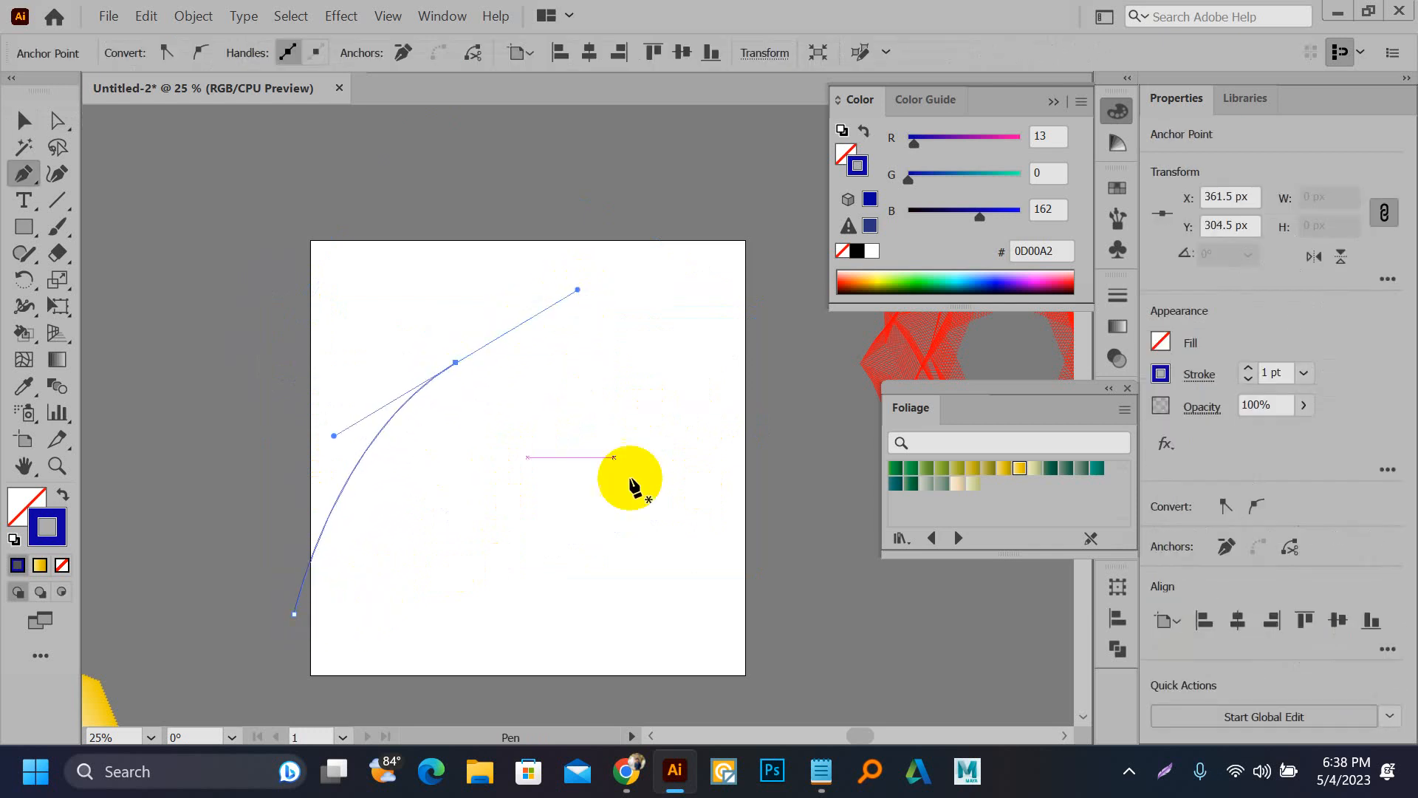
key("Escape")
left_click(753, 627)
left_click_drag(536, 515, 465, 440)
left_click_drag(555, 294, 528, 229)
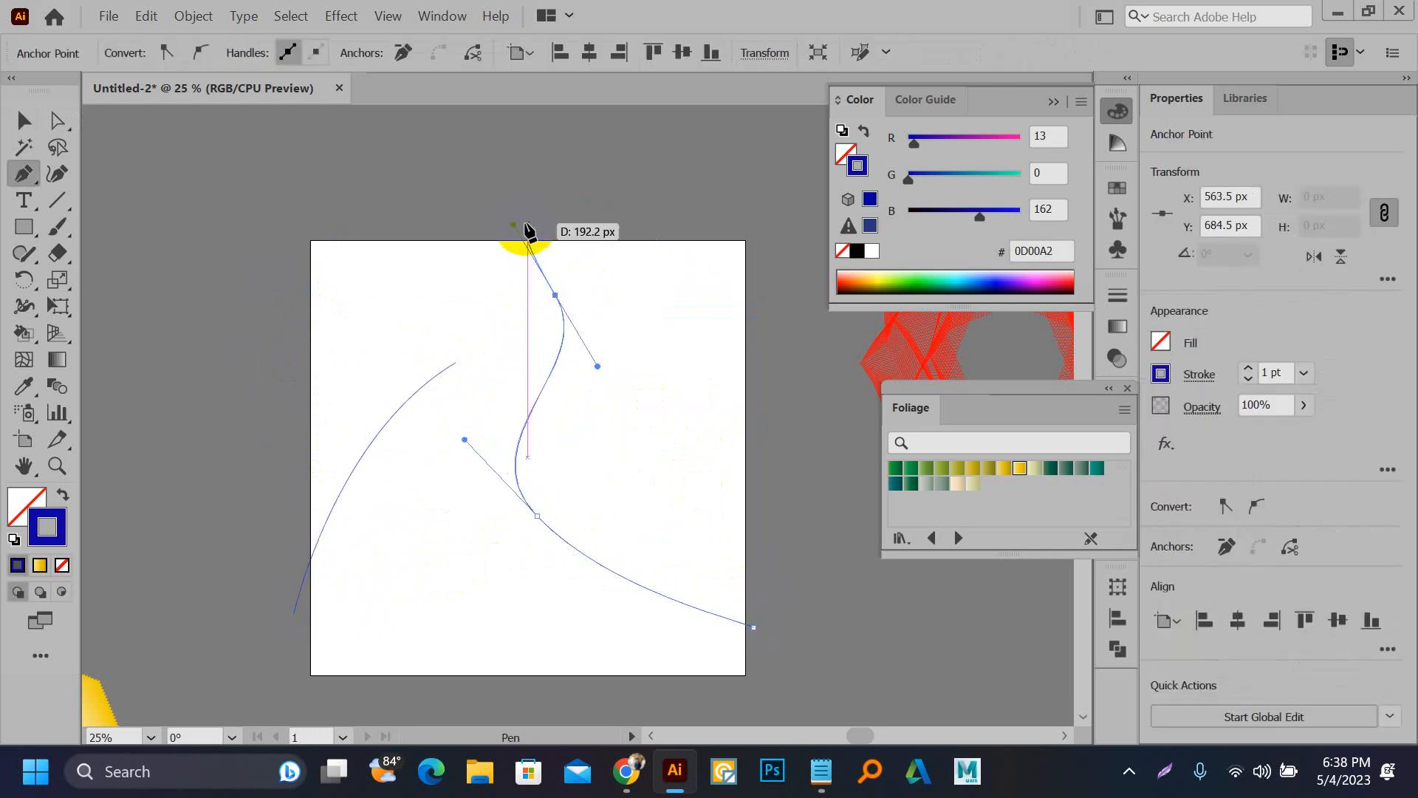
key("Escape")
Step: Draw a third wavy path with the Pen tool across the upper part of the artboard, spanning its right and left edges
left_click(753, 382)
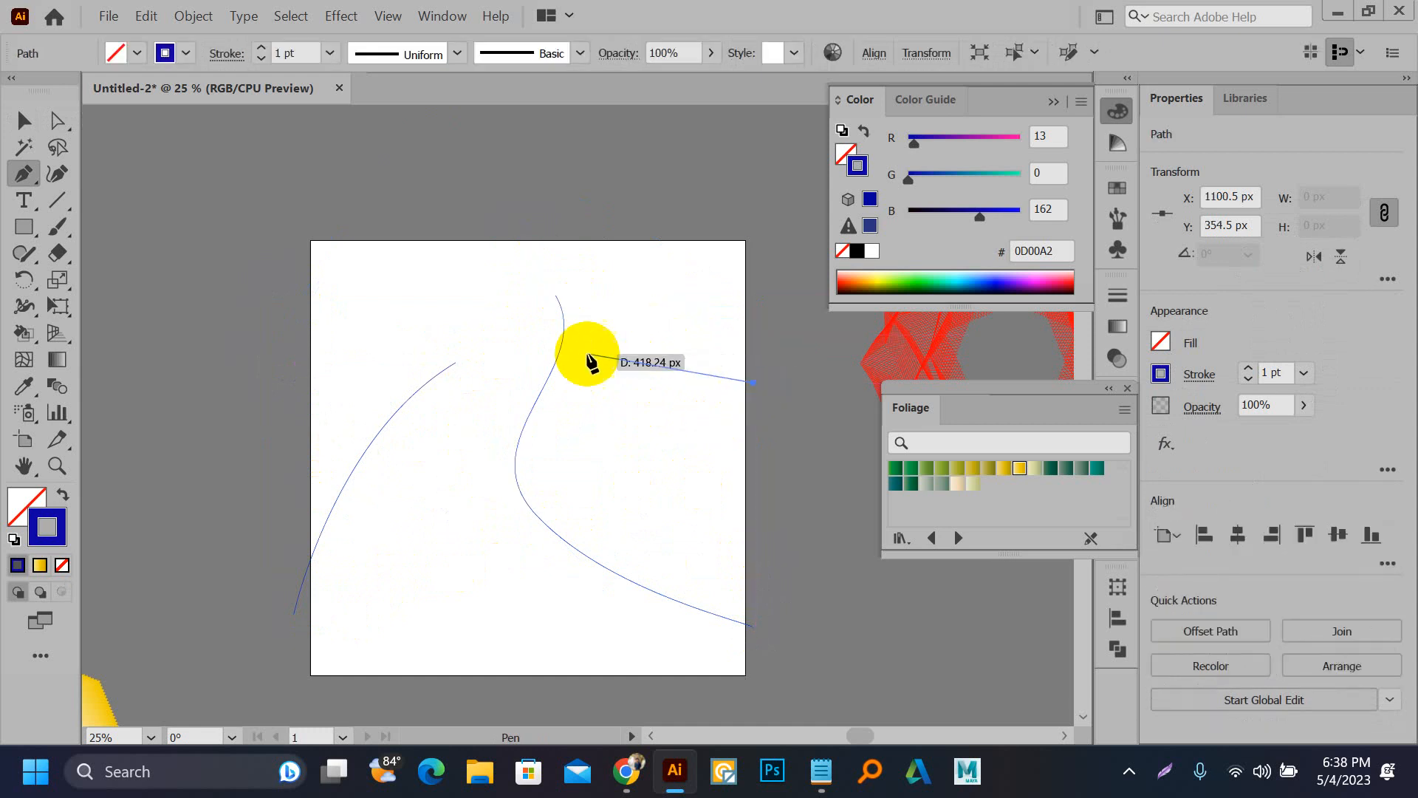
left_click_drag(585, 353, 481, 338)
left_click(294, 280)
key("v")
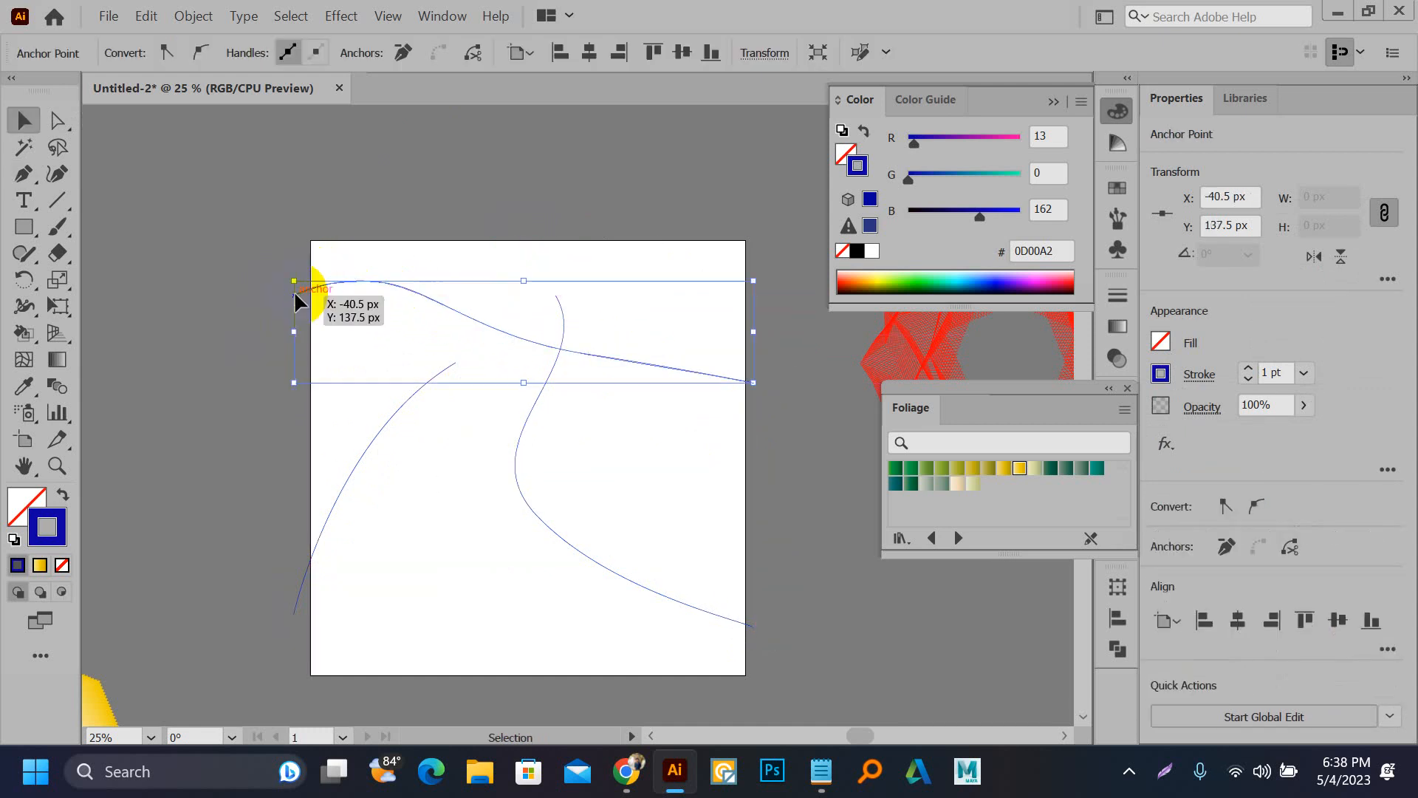
Step: Blend all three curves together using Specified Steps spacing with 61 steps
key("ctrl+a")
key("ctrl+alt+b")
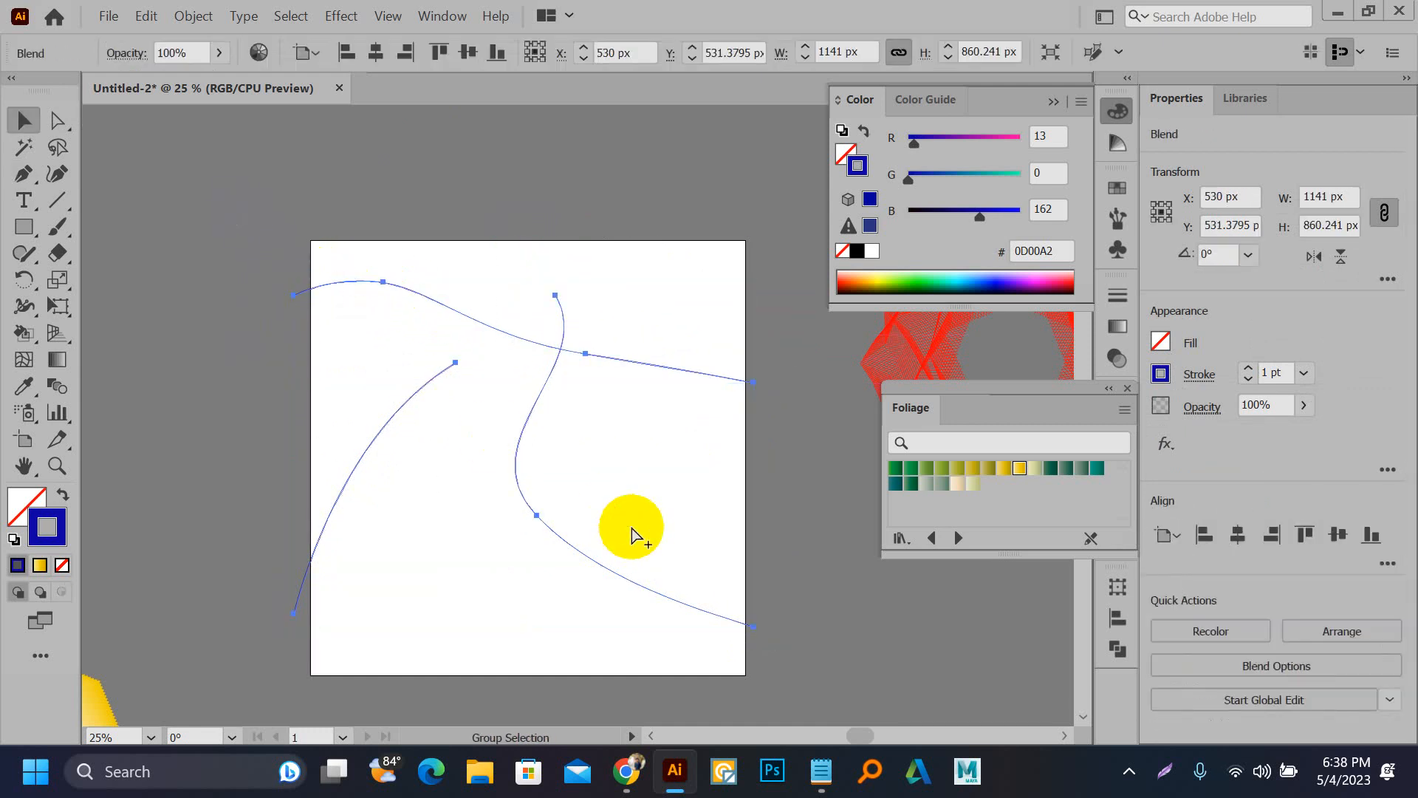
double_click(64, 389)
left_click(1024, 225)
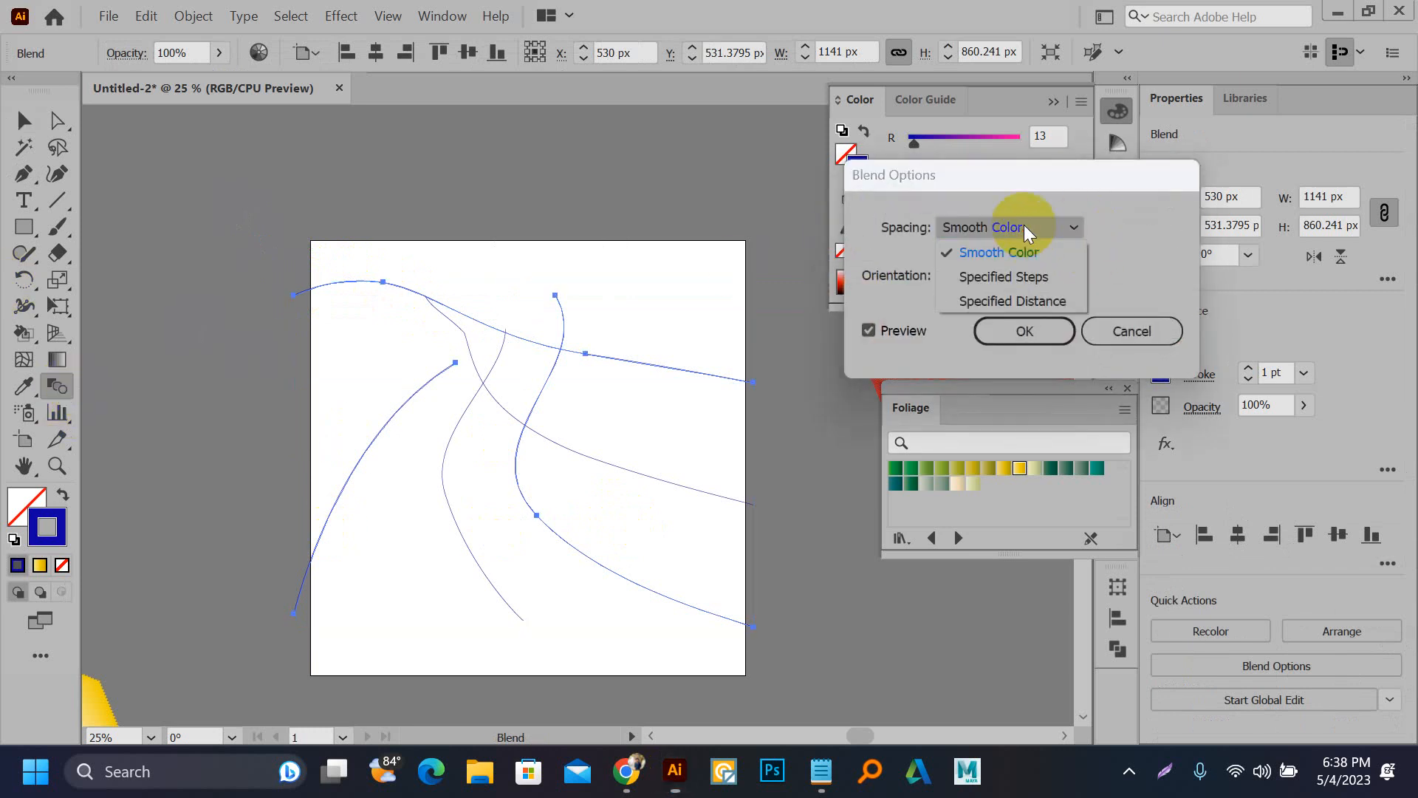
left_click(1035, 274)
scroll(1128, 232, "up", 20)
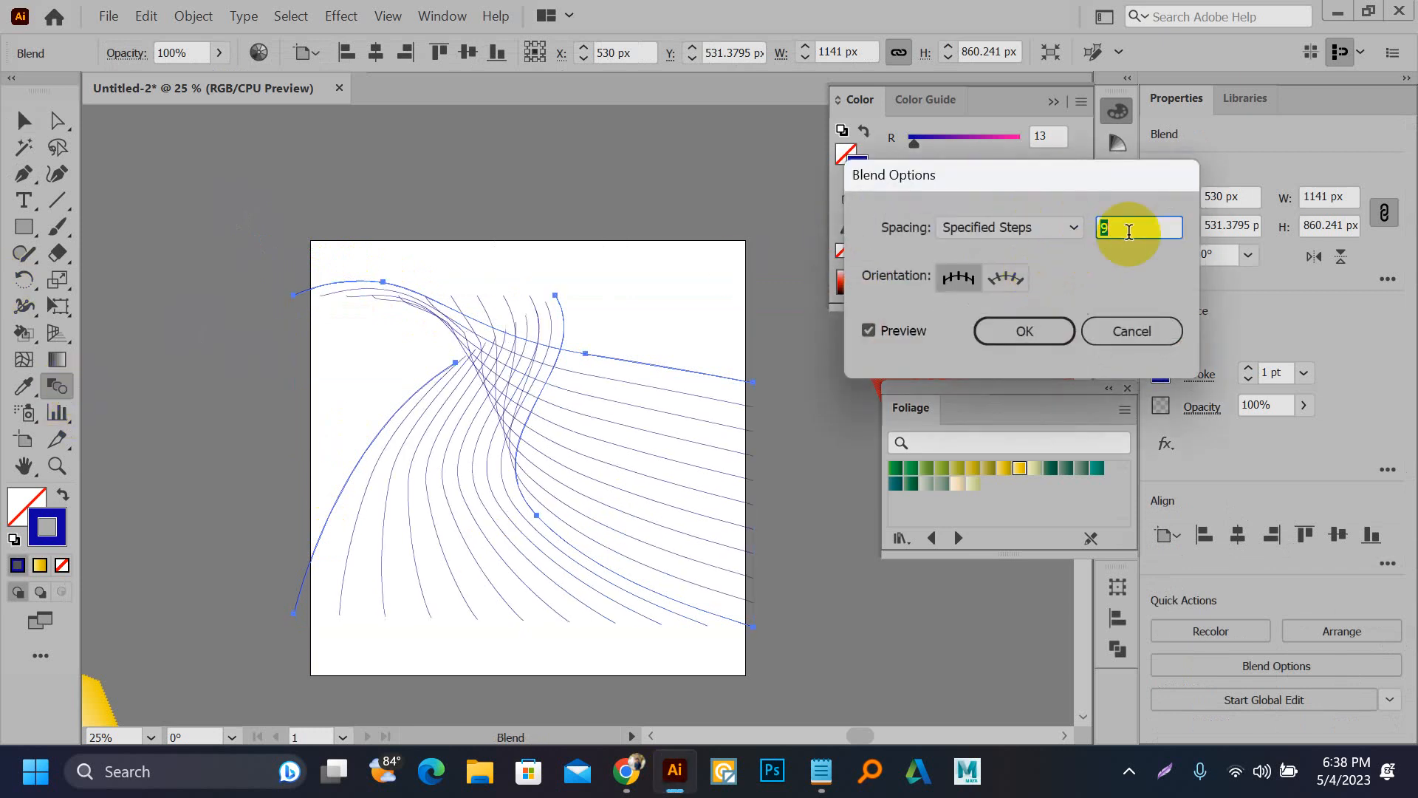
scroll(1128, 232, "up", 20)
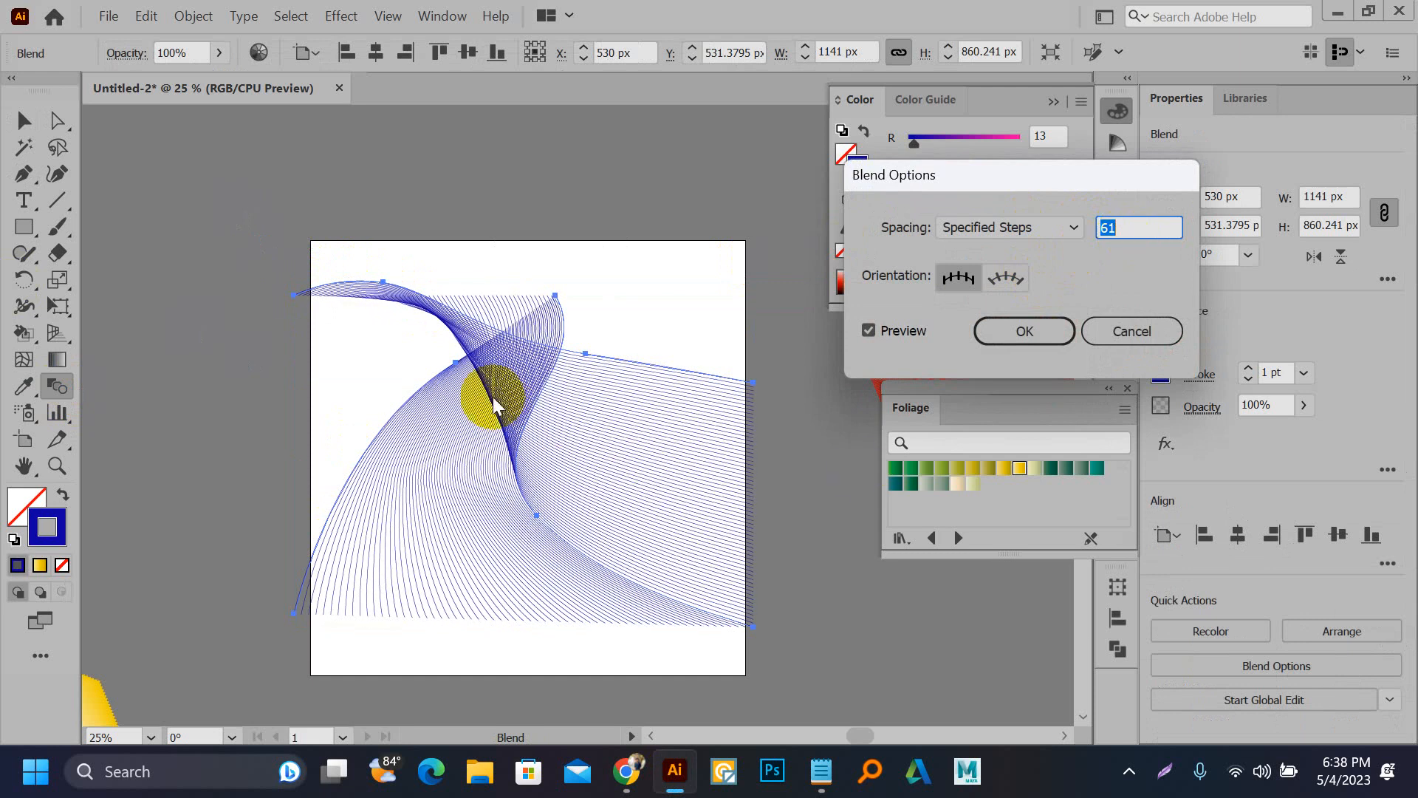
left_click(1023, 327)
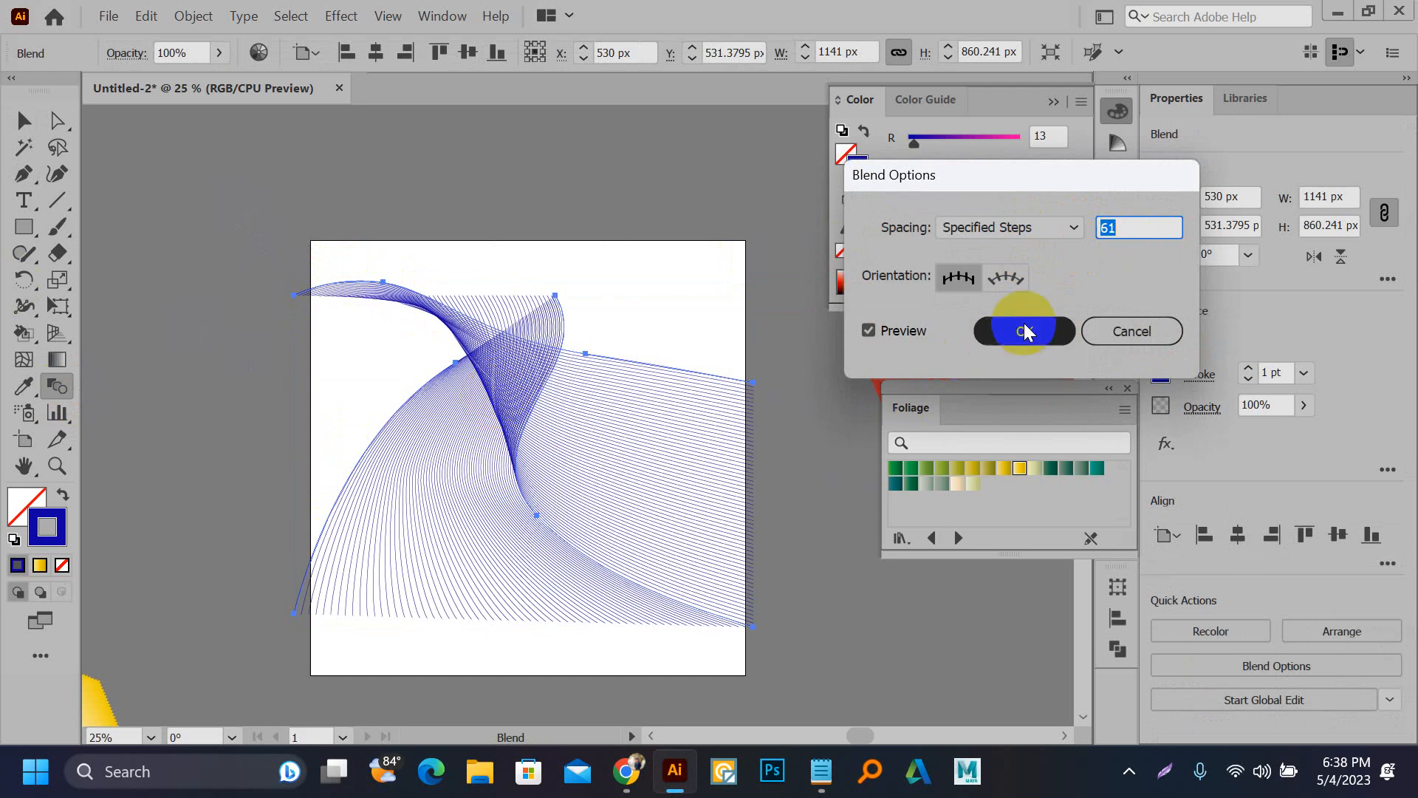
Step: Reposition the arc's lower end, the wavy curve's right end and the S-curve's upper end with Direct Selection to reshape the blend
key("a")
left_click(668, 271)
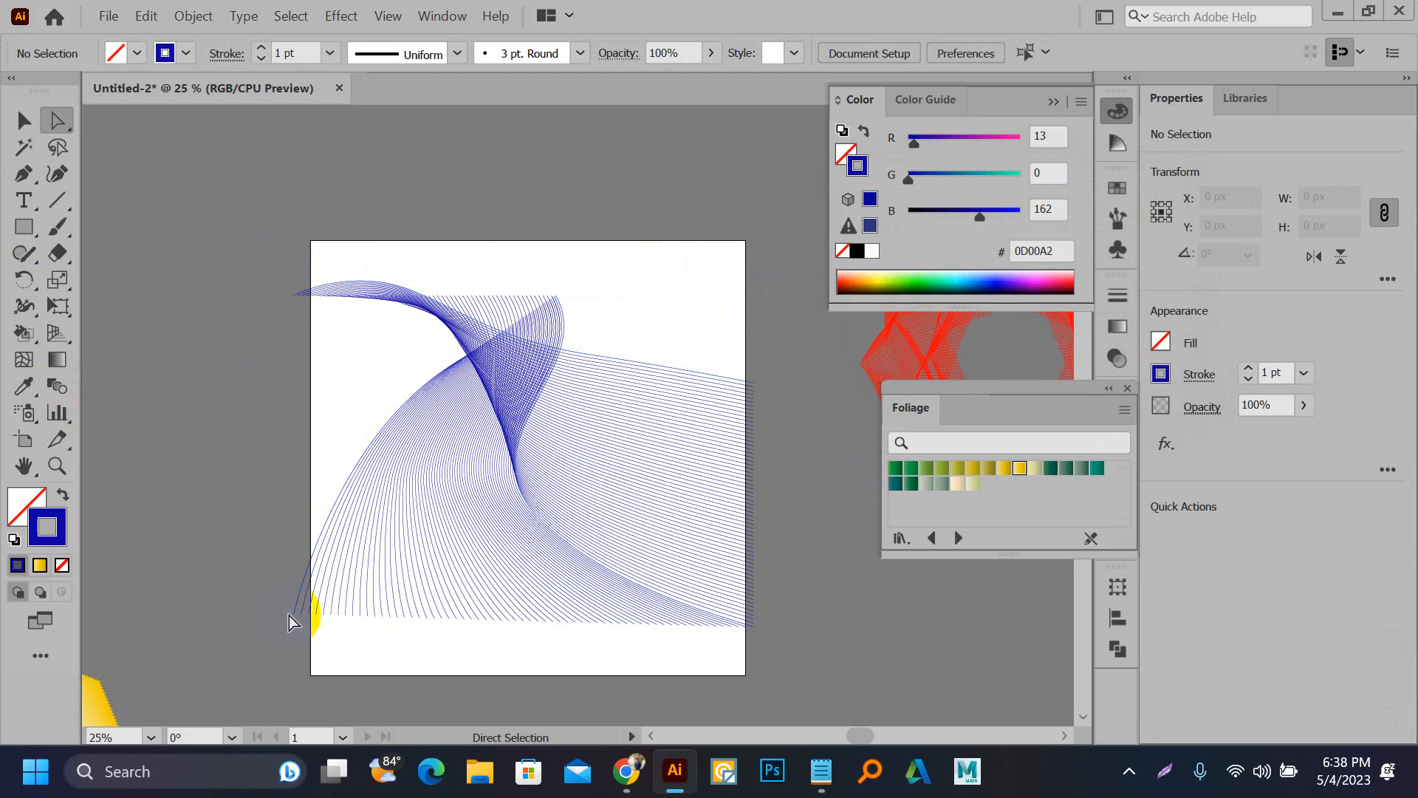
left_click_drag(299, 619, 514, 613)
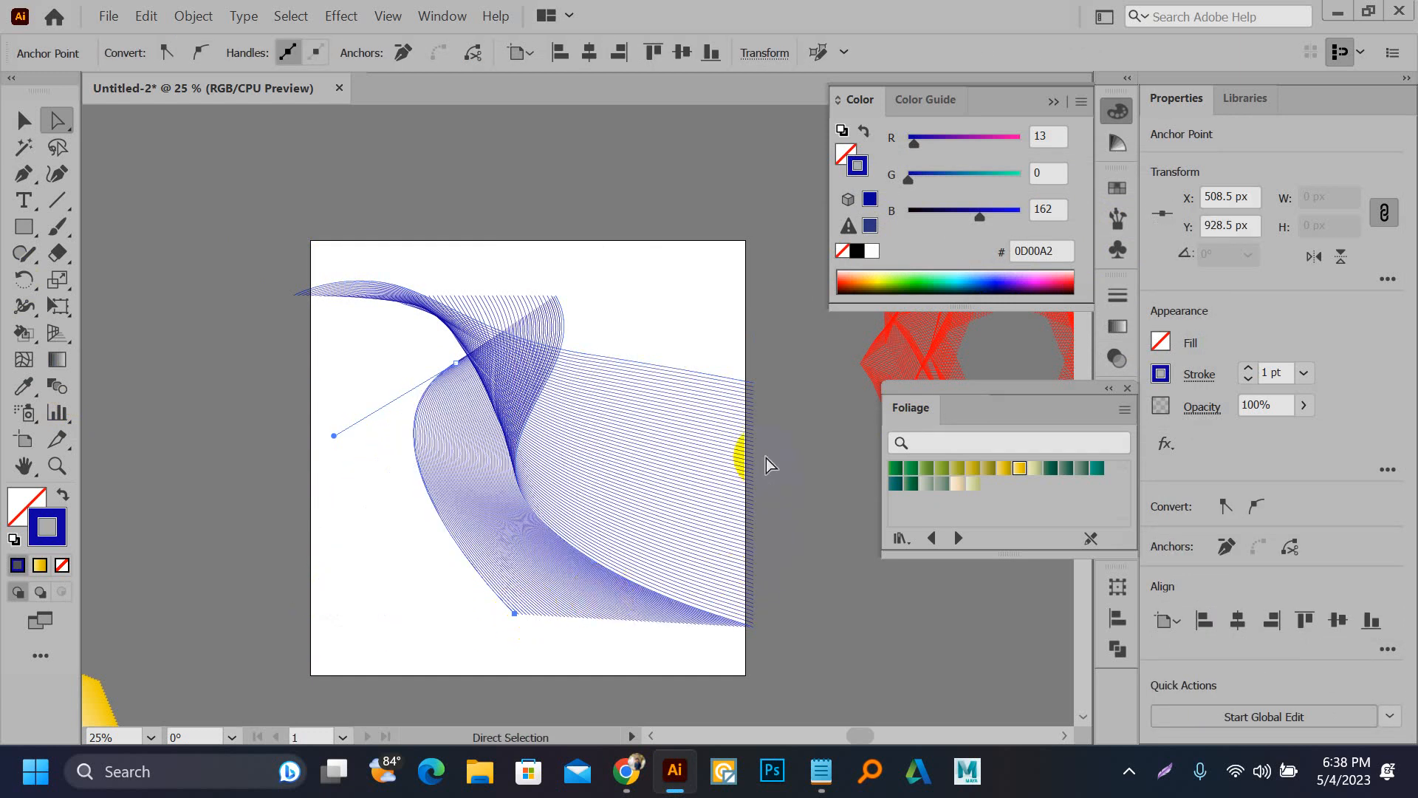
left_click_drag(755, 384, 700, 466)
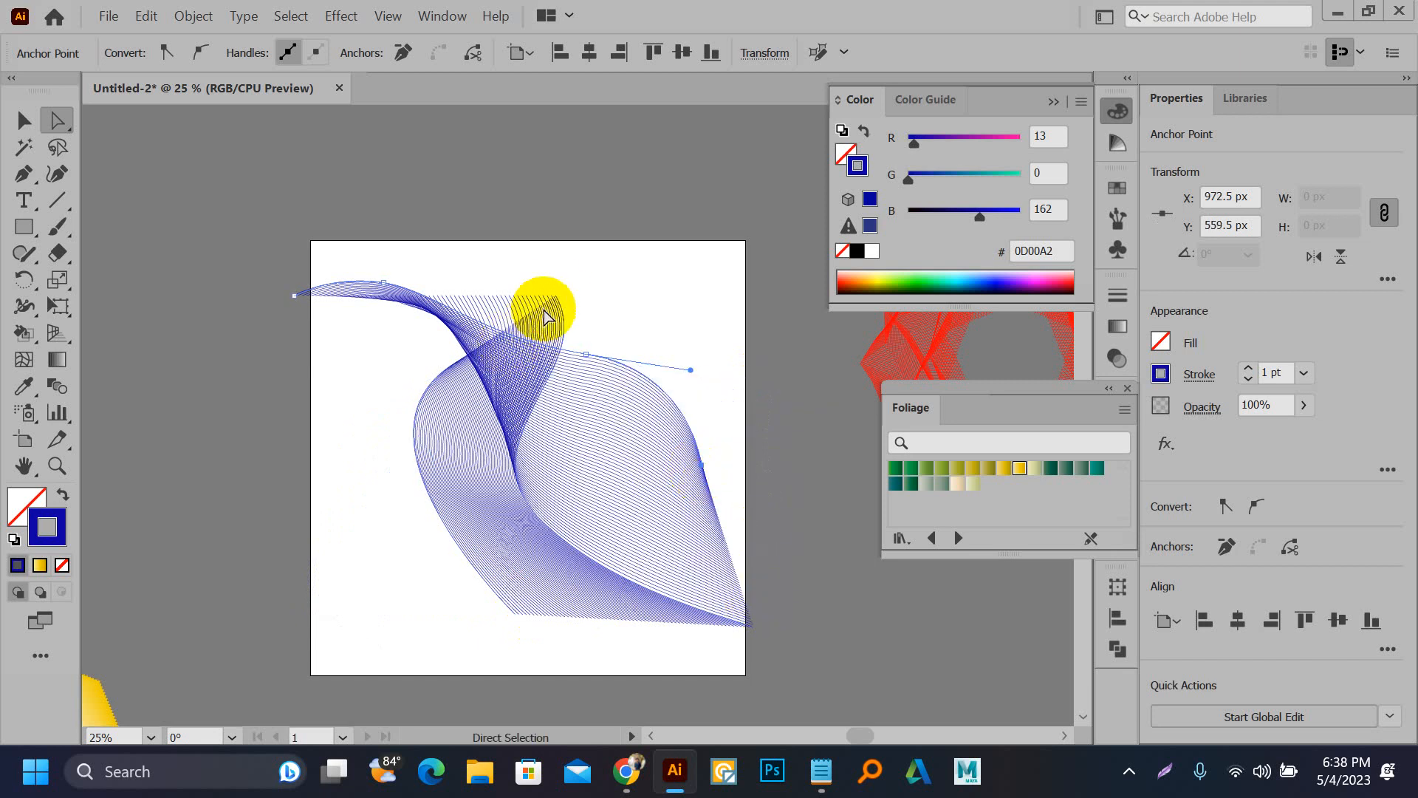
left_click_drag(556, 299, 632, 278)
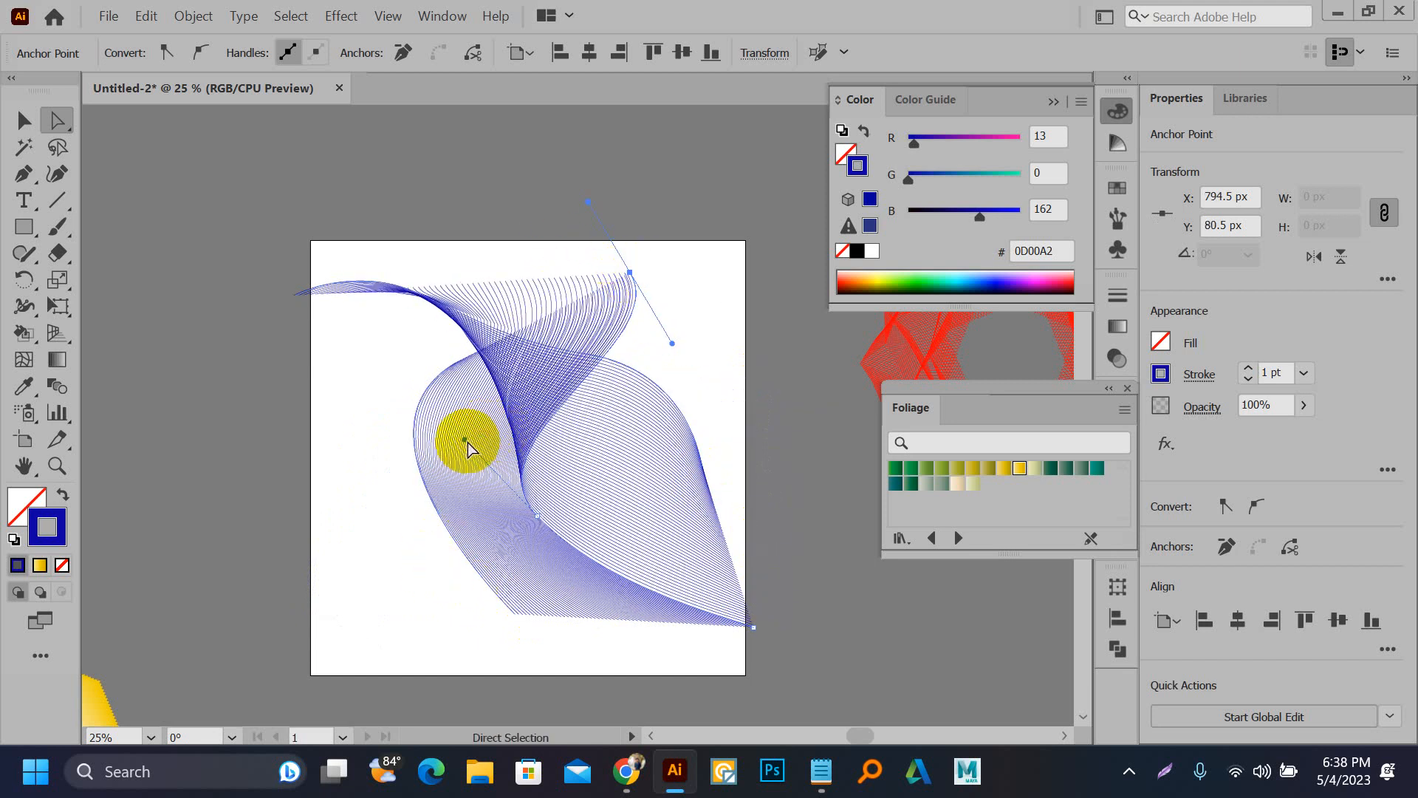
Step: Shorten the direction handles at the S-curve's middle anchor and the arc's upper anchor to refine the blend's bends
left_click_drag(464, 443, 515, 475)
left_click(418, 422)
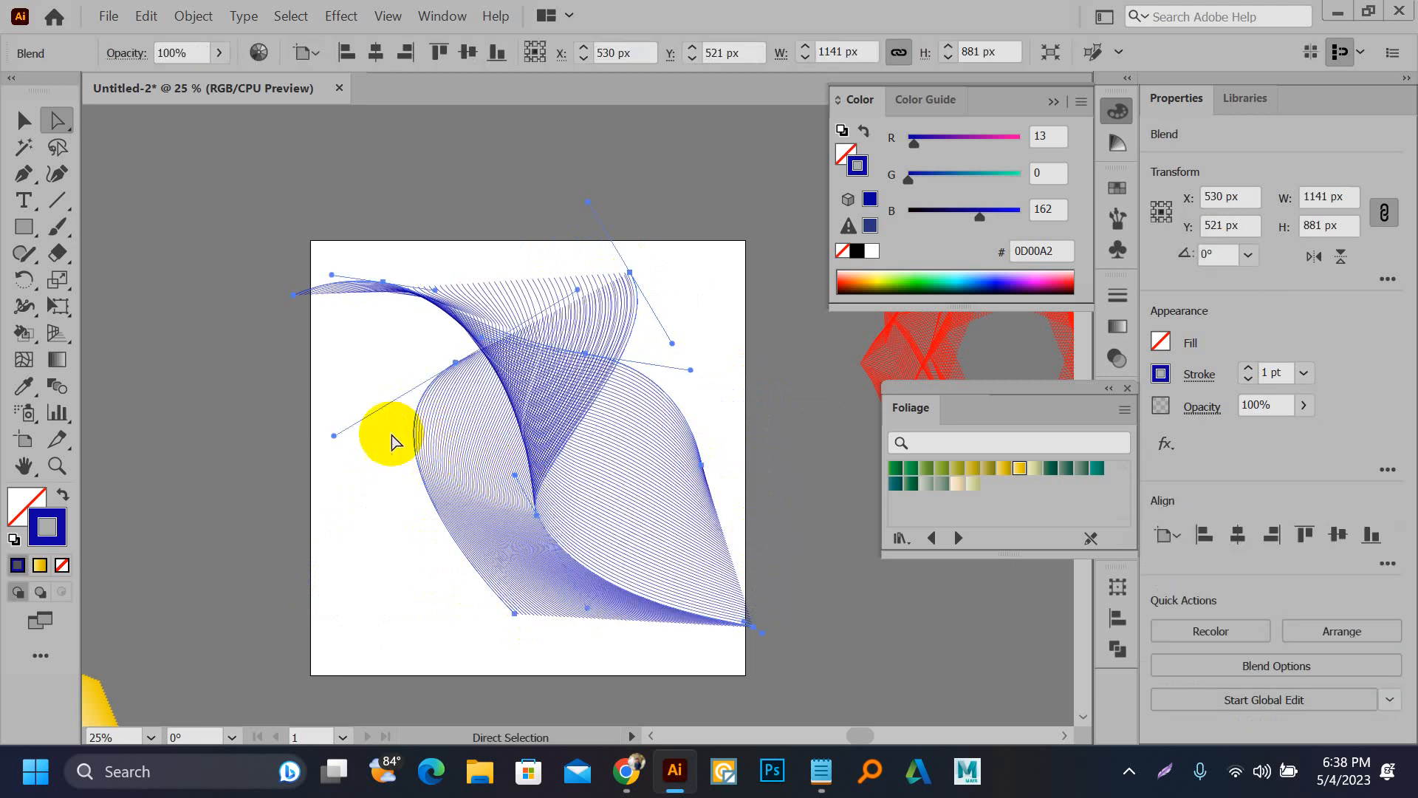
left_click_drag(332, 436, 404, 463)
left_click(418, 454)
left_click(335, 437)
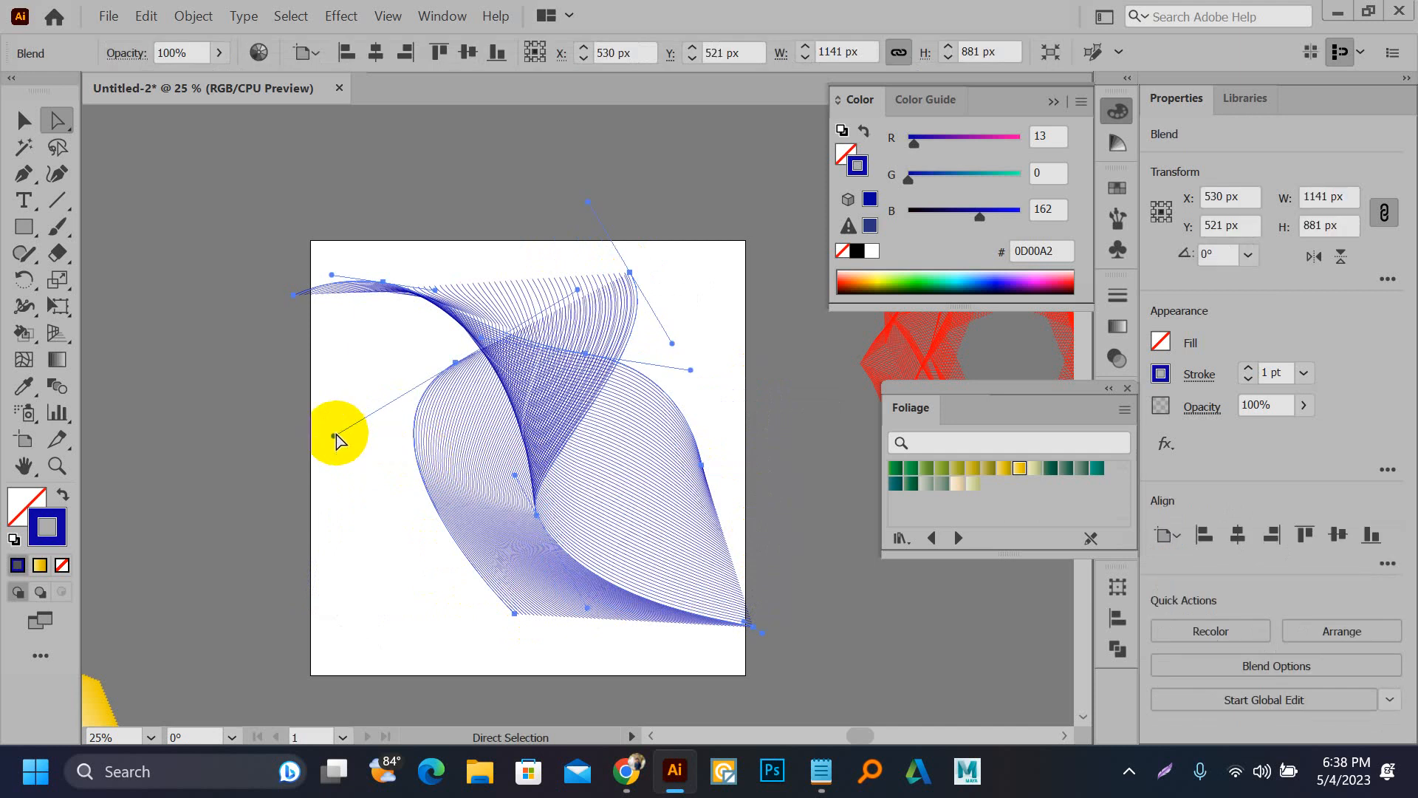
left_click_drag(334, 441, 399, 458)
left_click(688, 427)
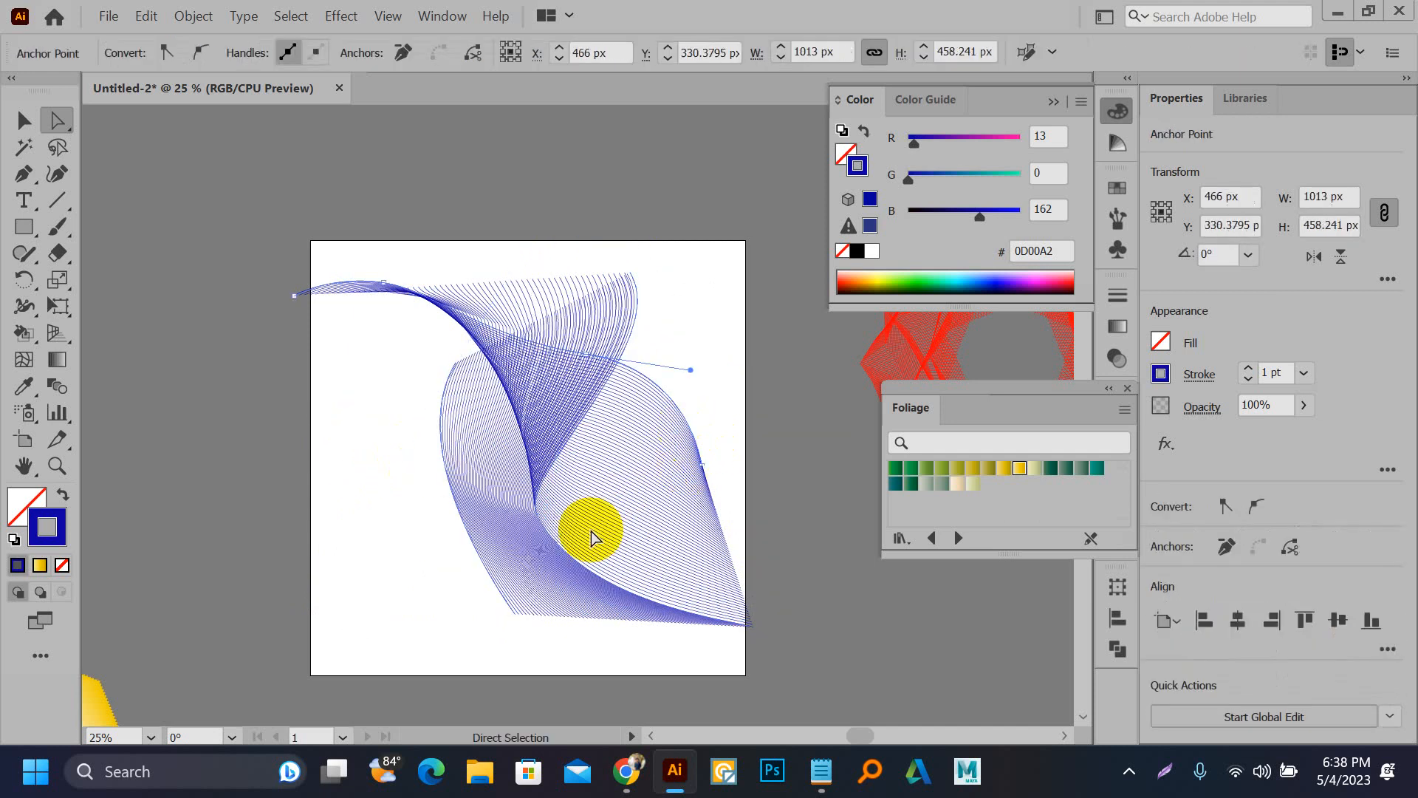
Step: Examine the line detail of the reshaped curve blend up close, then view the whole artboard
key("ctrl+plus")
key("ctrl+plus")
key("ctrl+plus")
key("ctrl+minus")
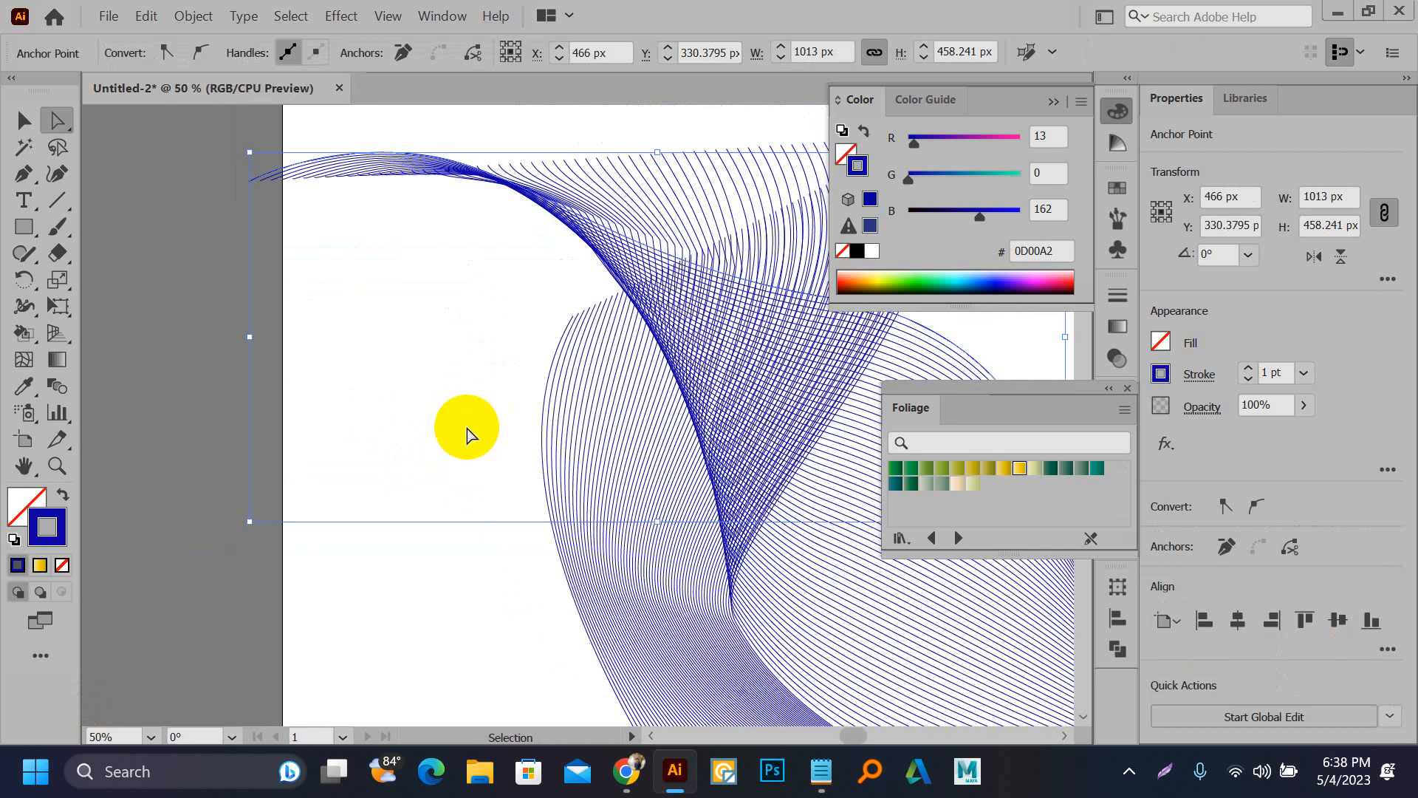
key("ctrl+plus")
scroll(555, 313, "up", 1)
scroll(503, 327, "down", 4)
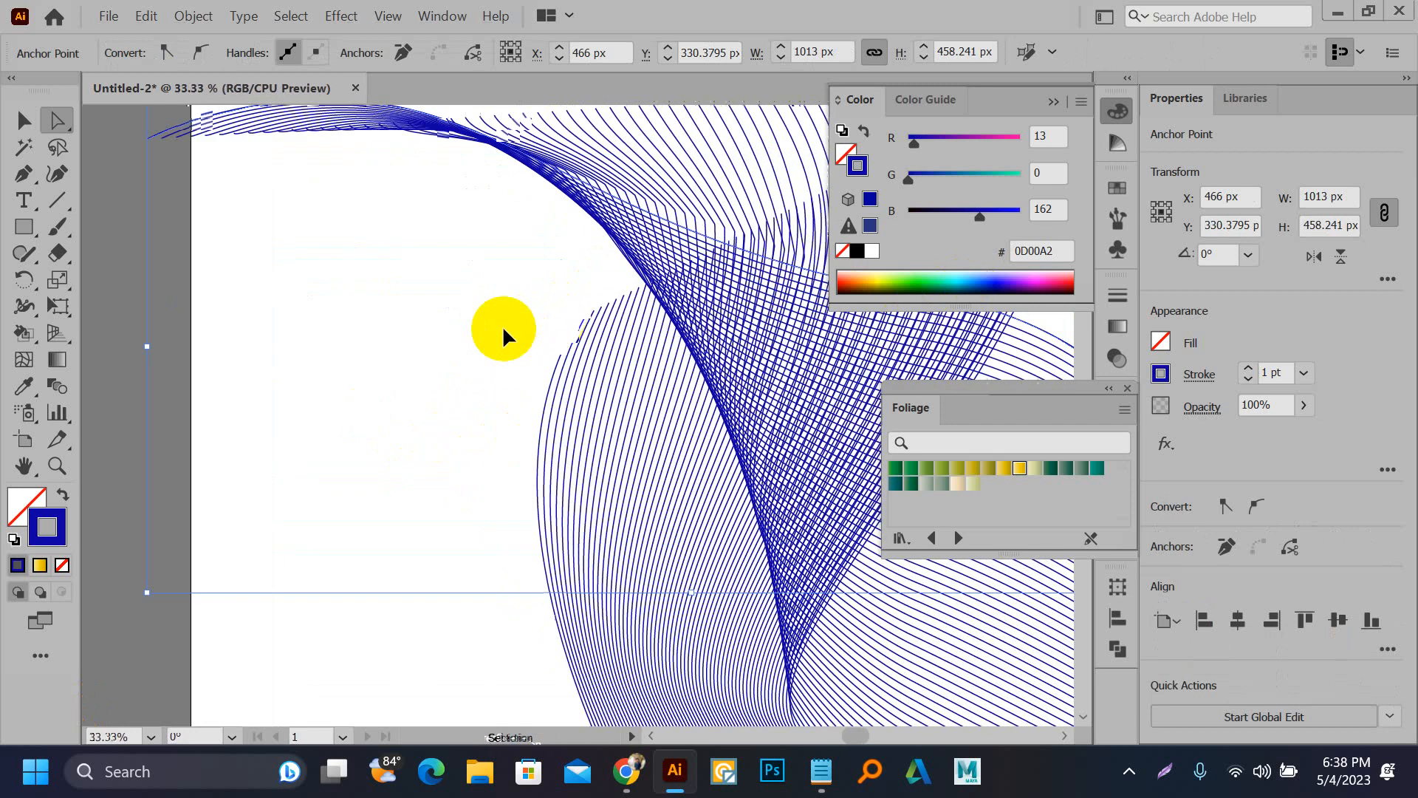
scroll(503, 328, "down", 1)
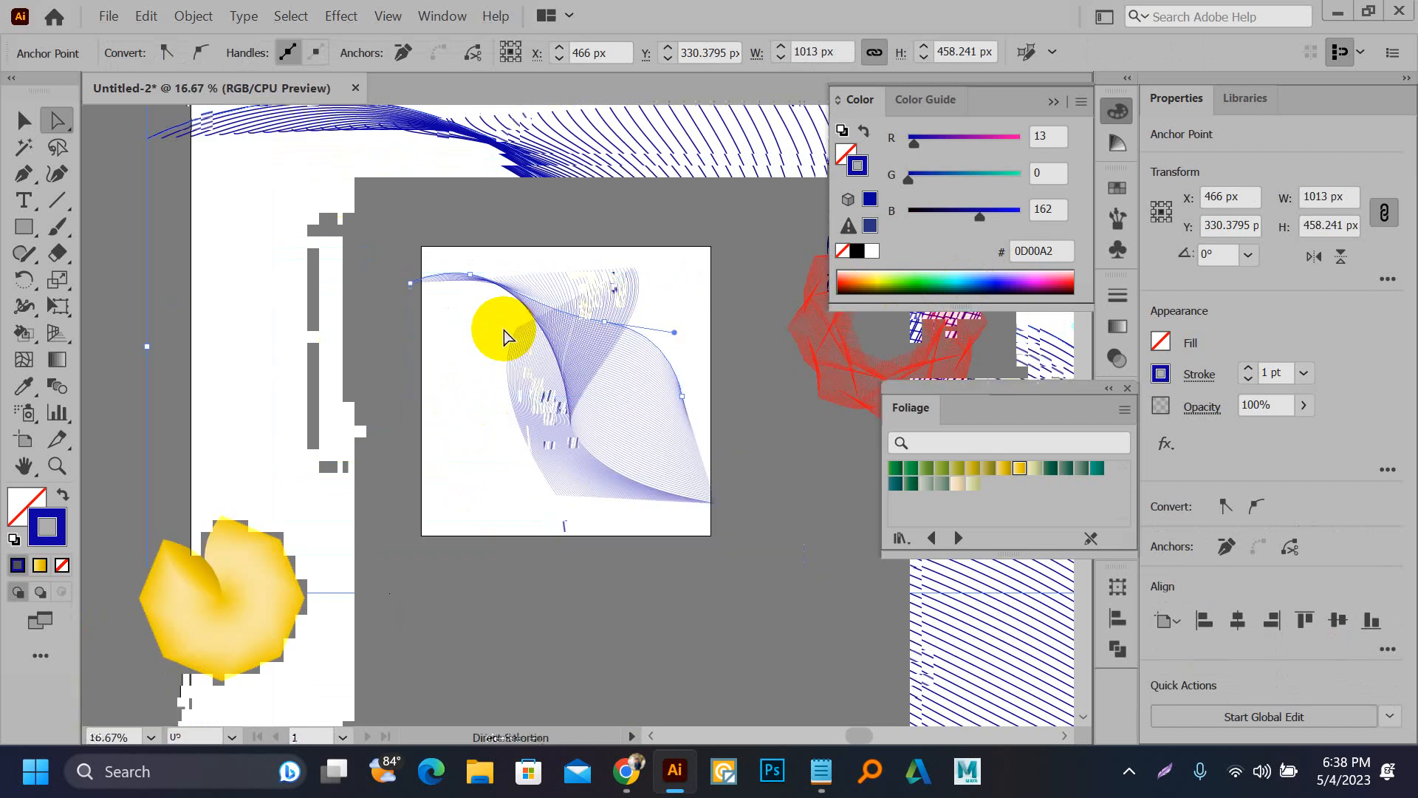
Step: Move the curve blend off the artboard to its left side and delete it
key("v")
left_click_drag(616, 378, 268, 464)
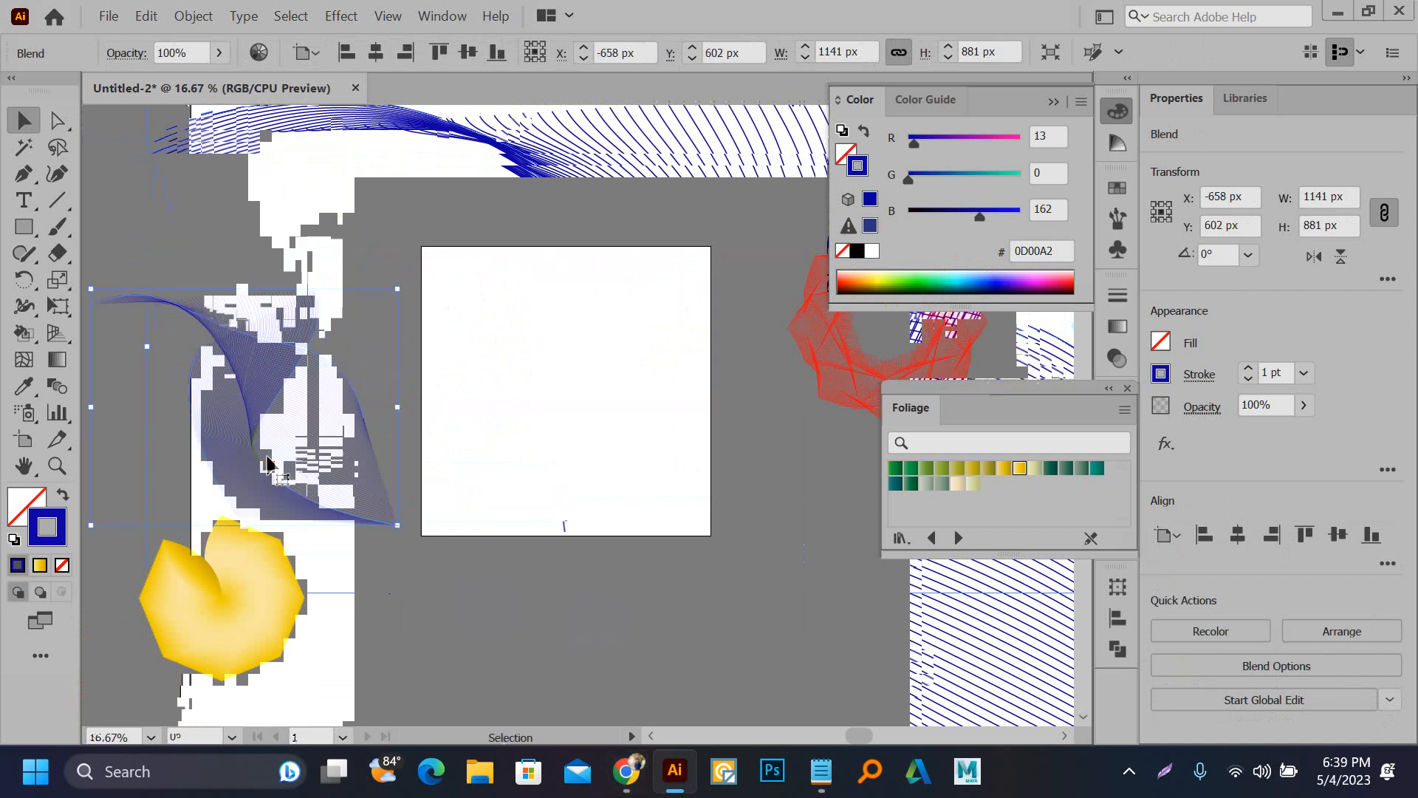
key("Delete")
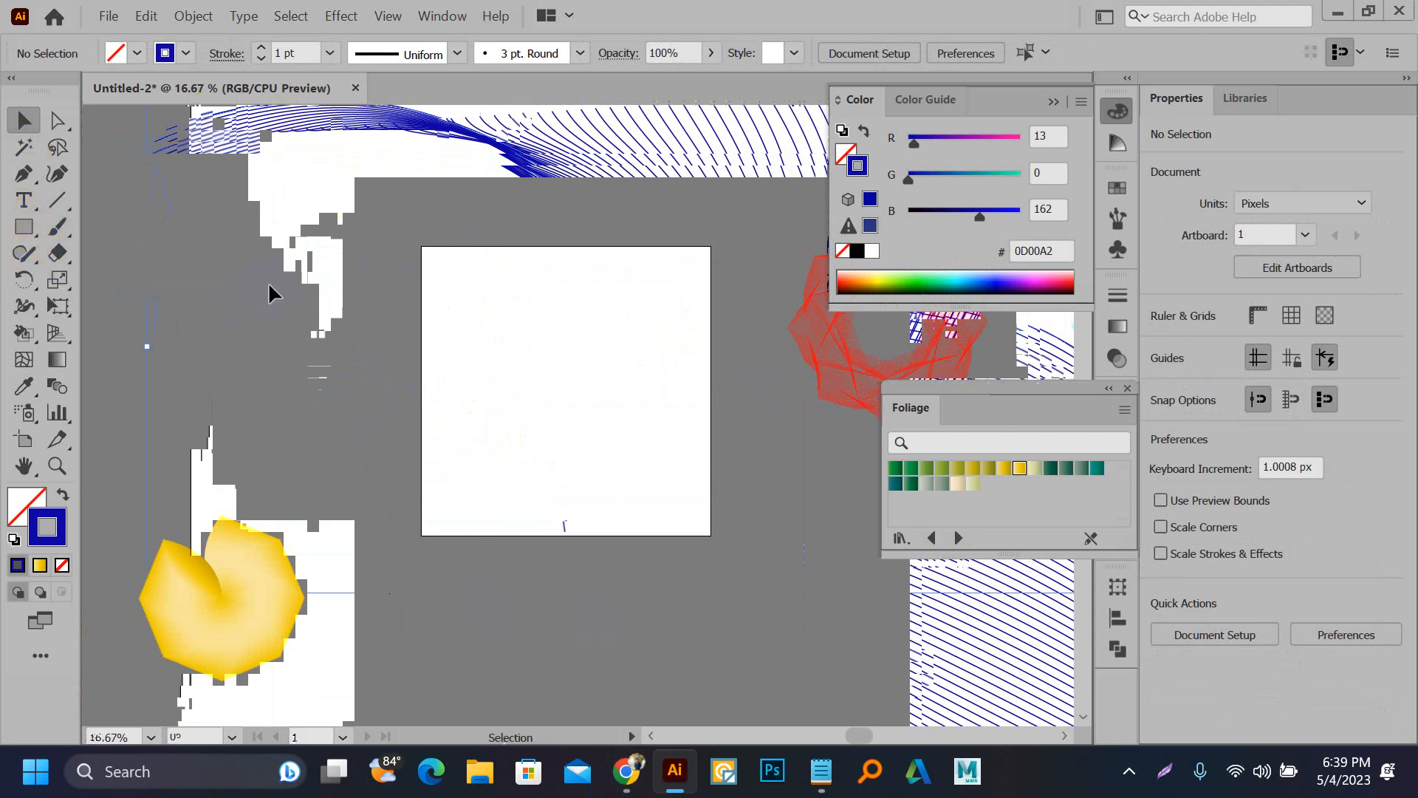
Step: Draw a circle about 211 px wide near the artboard's upper left and swap its stroke colour to a dark blue fill
key("l")
scroll(576, 311, "up", 2)
mouse_move(339, 236)
left_mouse_down()
mouse_move(413, 334)
mouse_move(453, 349)
left_mouse_up()
left_click(59, 495)
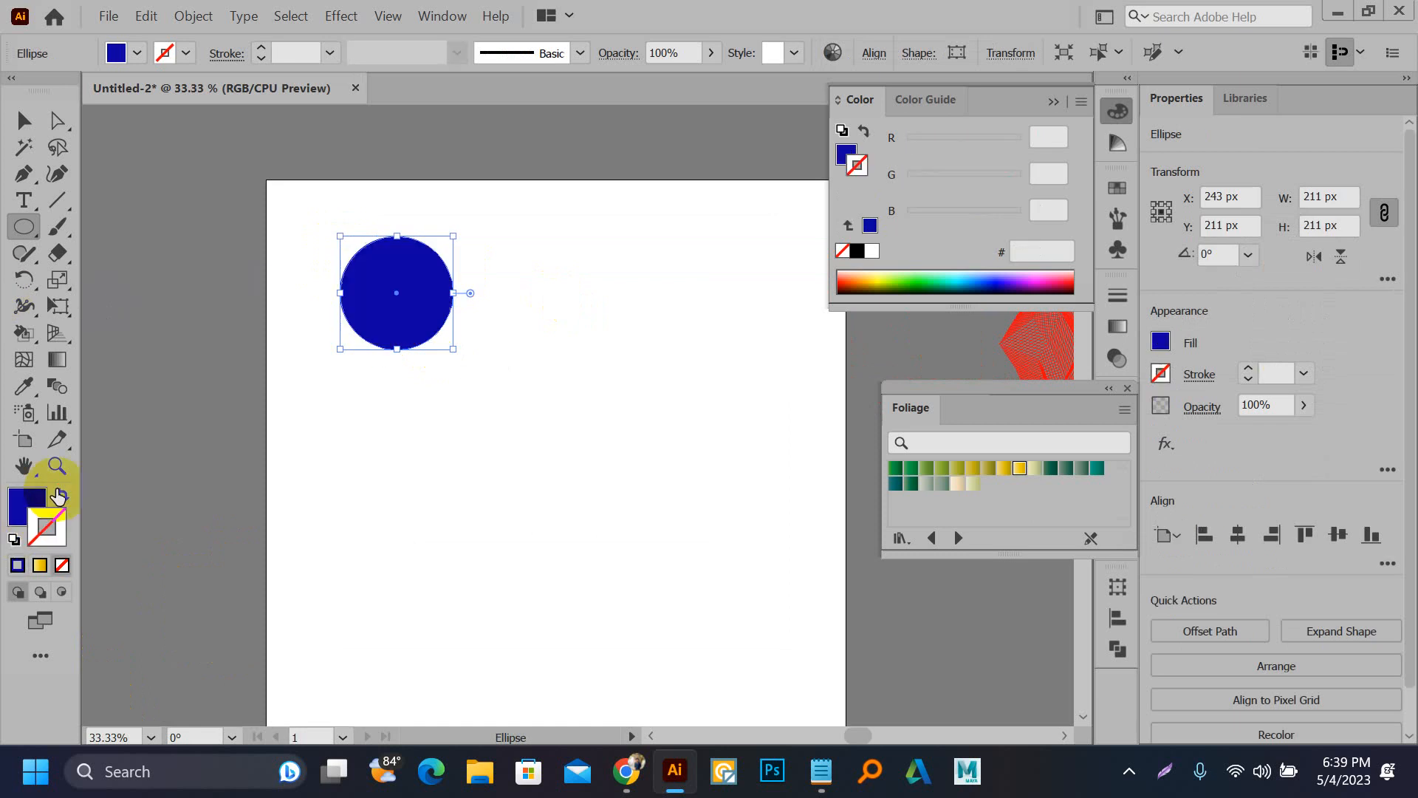
Step: Duplicate the blue circle straight across to the artboard's right side and shrink the copy proportionally
key("v")
left_click_drag(755, 290, 754, 292)
left_click_drag(817, 349, 803, 320)
Step: Select the large and small circles, make a blend from them, and deselect it
left_click_drag(299, 183, 775, 373)
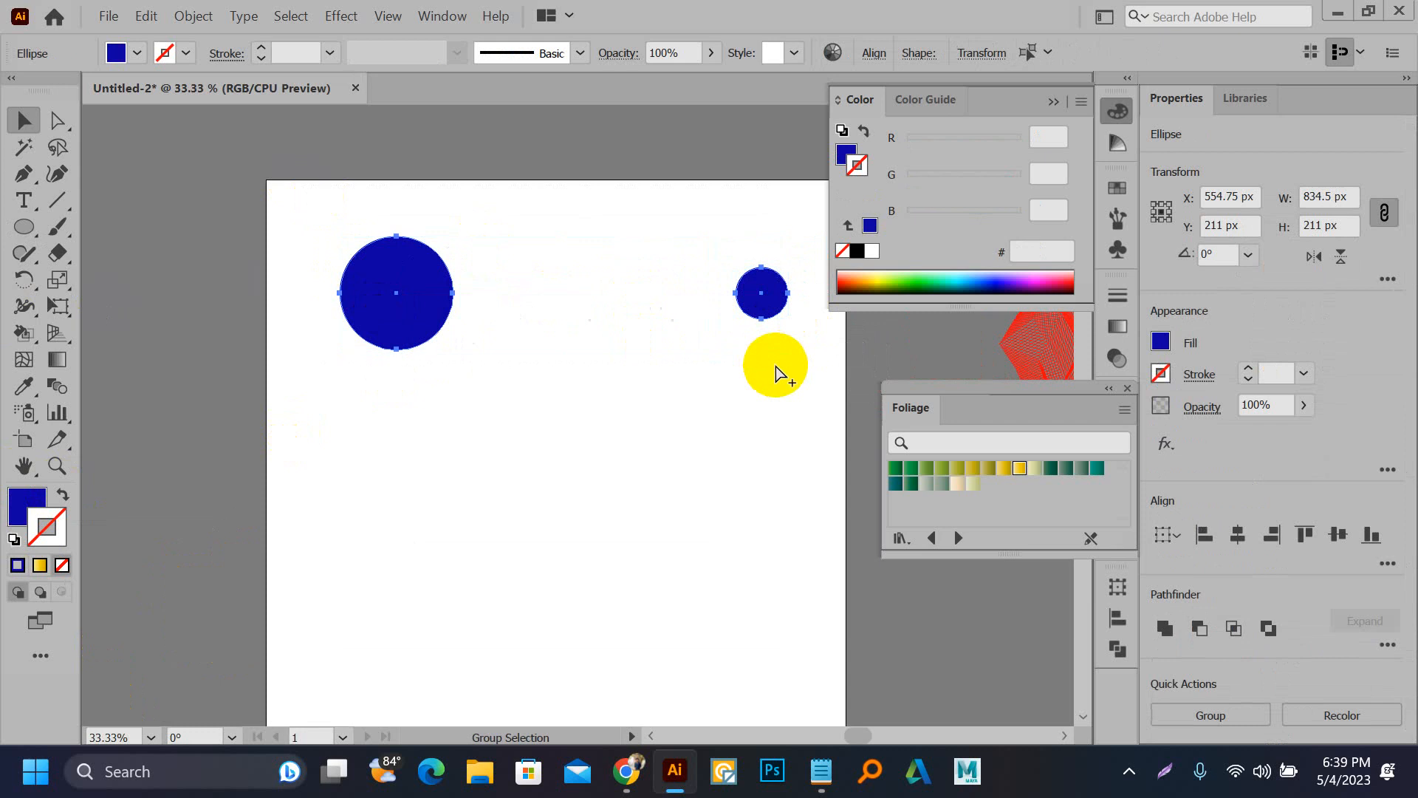
key("ctrl+alt+b")
left_click_drag(488, 417, 466, 358)
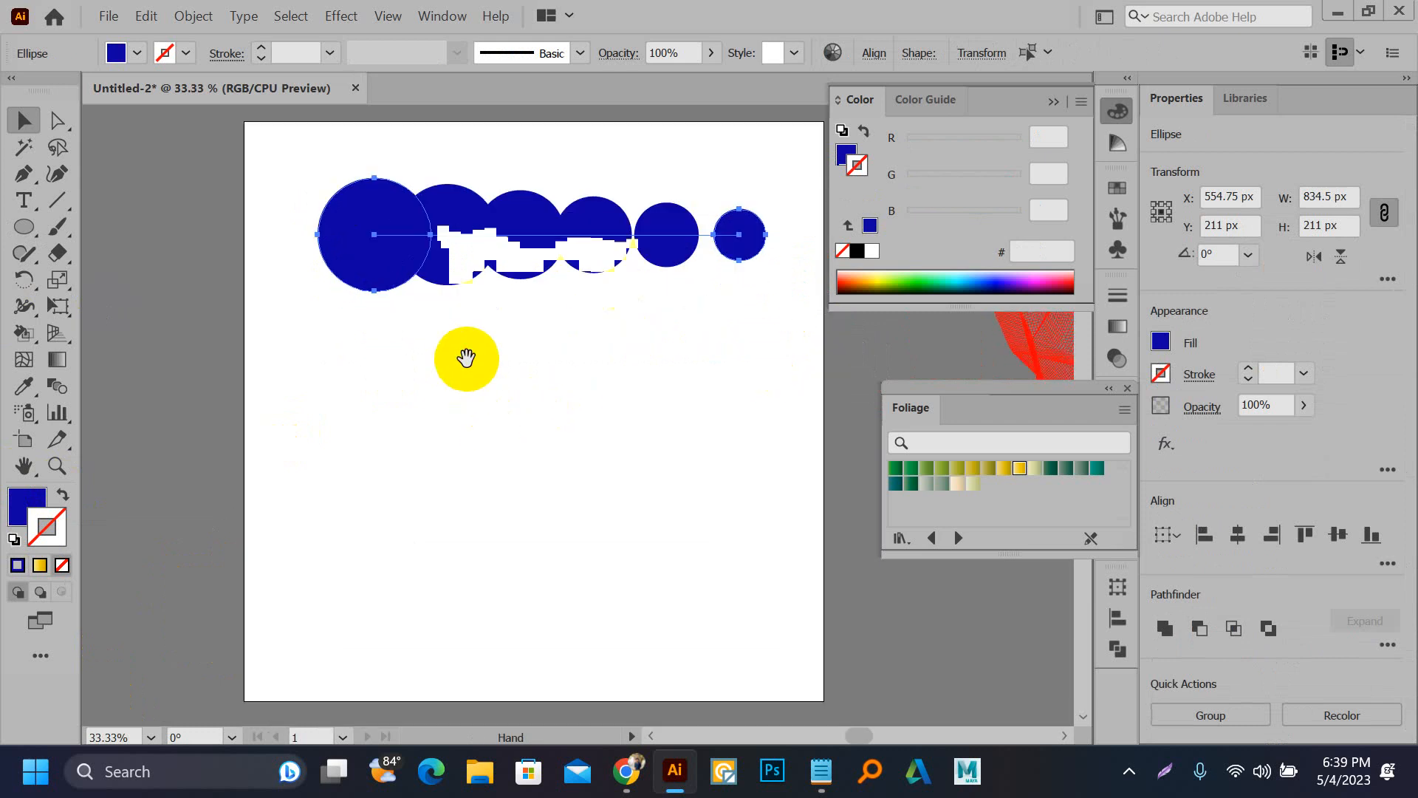
left_click(466, 358)
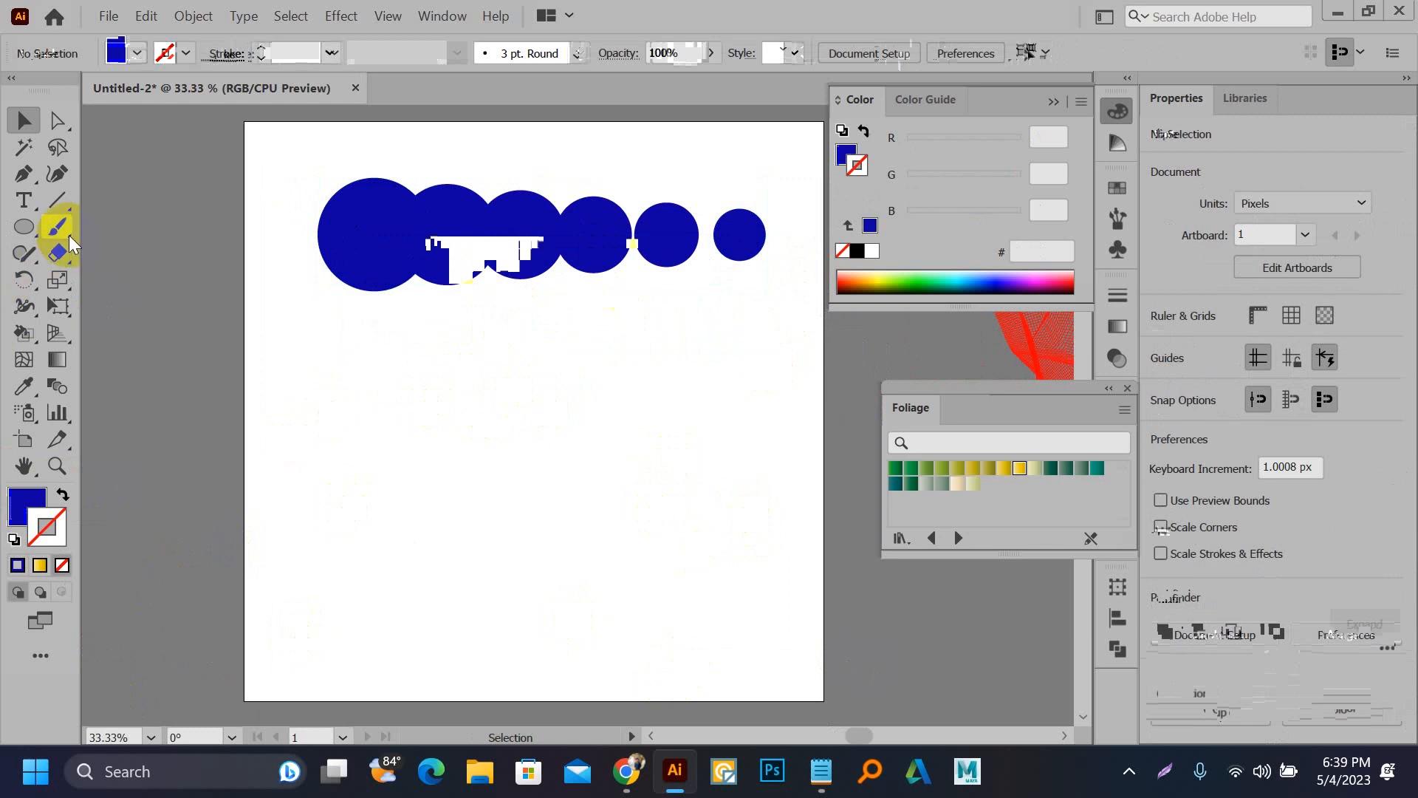
Step: Draw a spiral below the circle blend and apply it as the blend's path with Replace Spine
left_click_drag(57, 200, 113, 254)
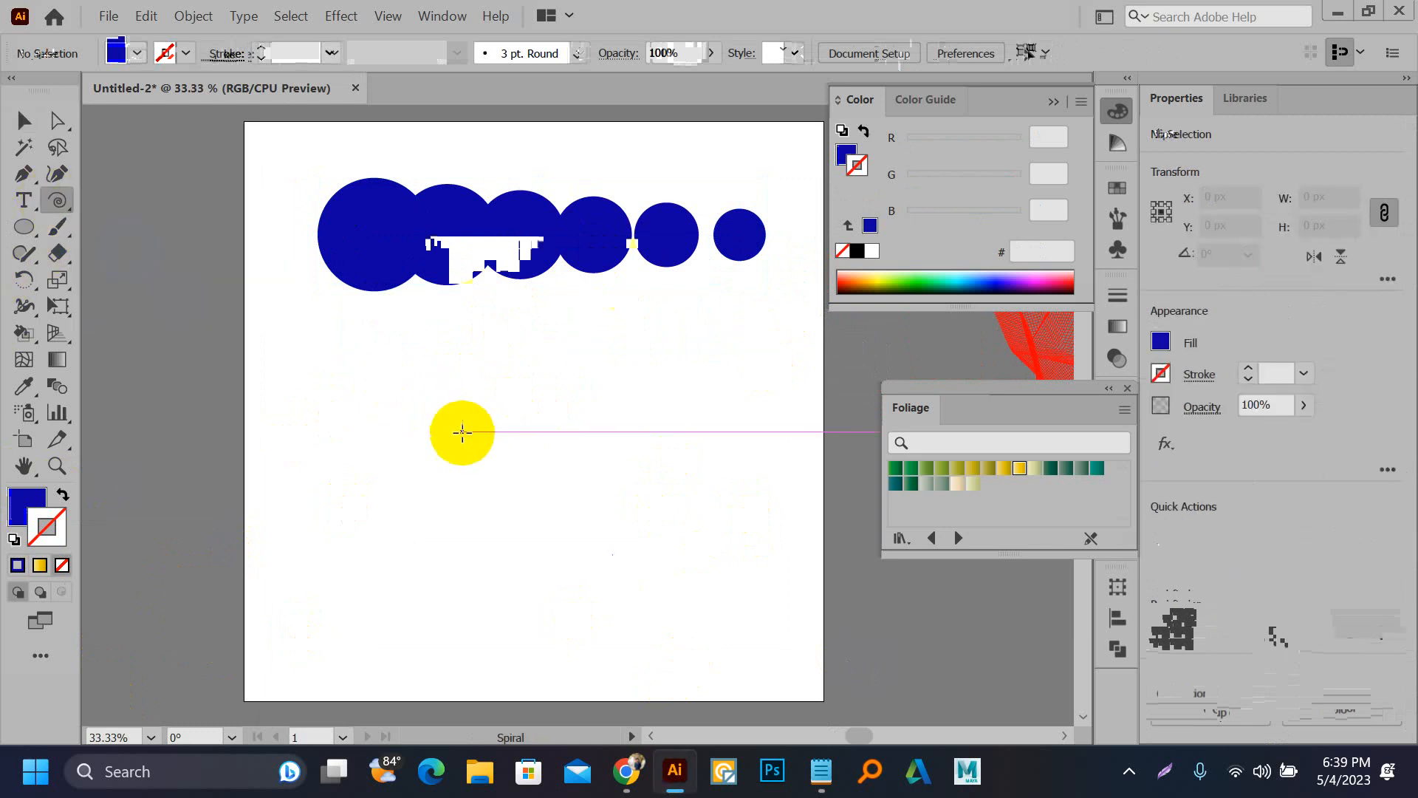
left_click_drag(462, 432, 611, 562)
key("v")
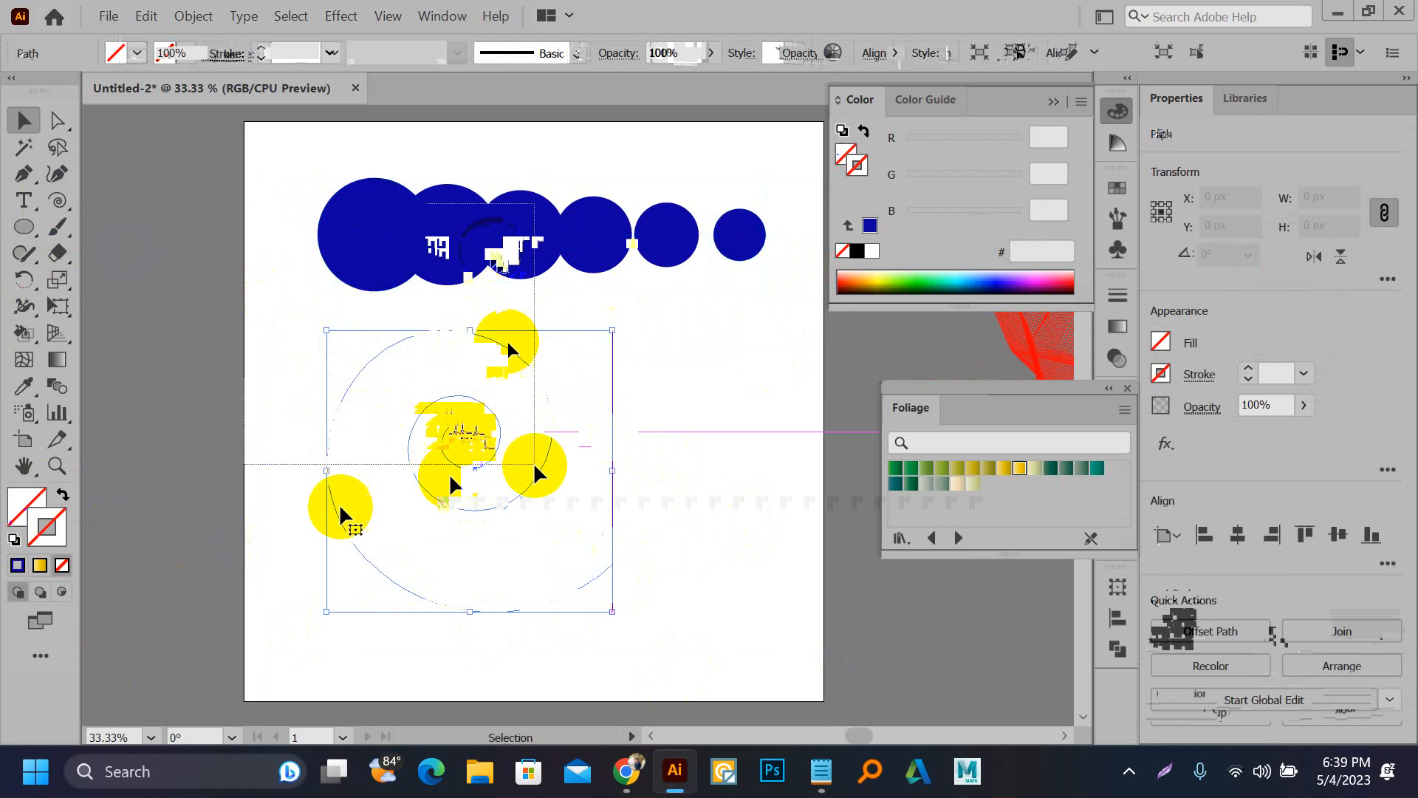
left_click(189, 15)
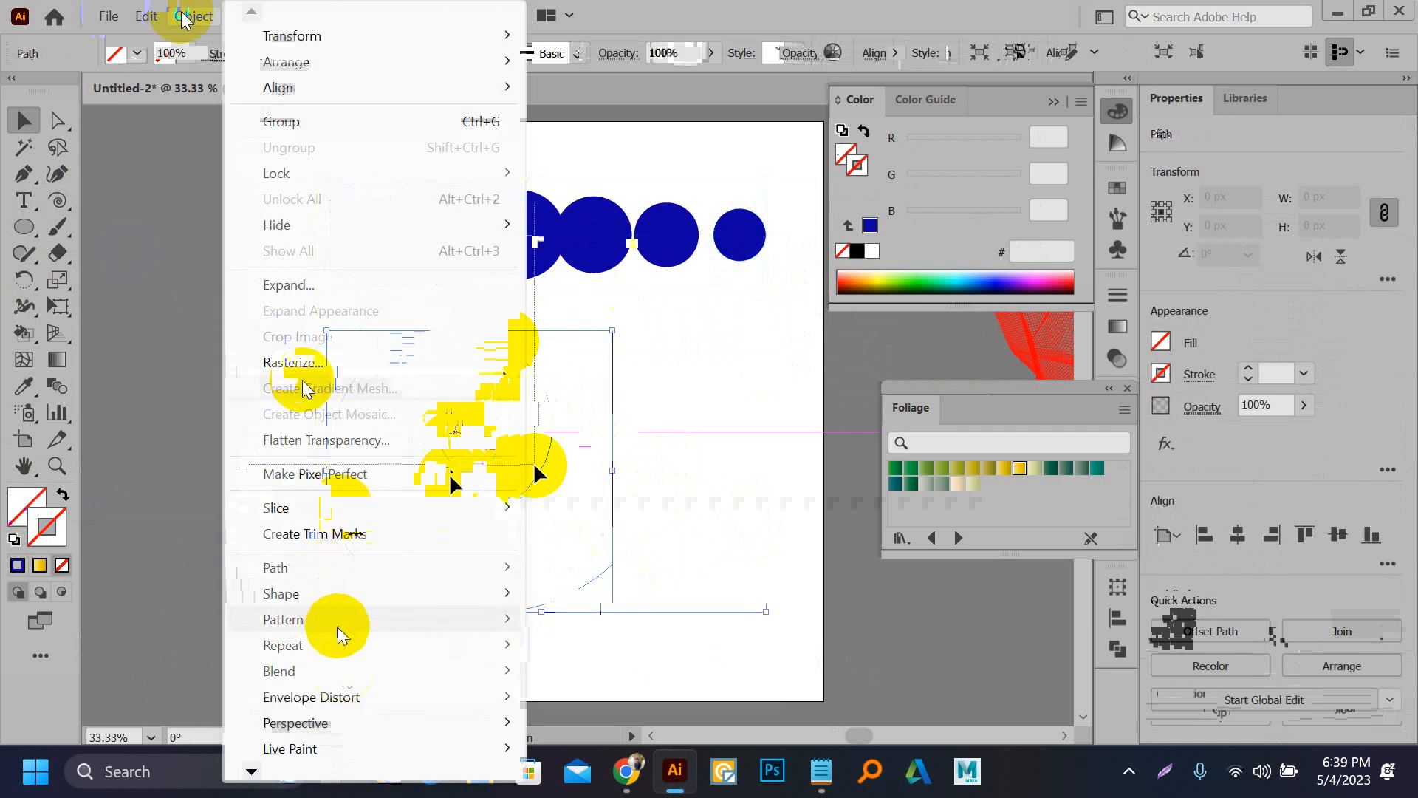
mouse_move(340, 669)
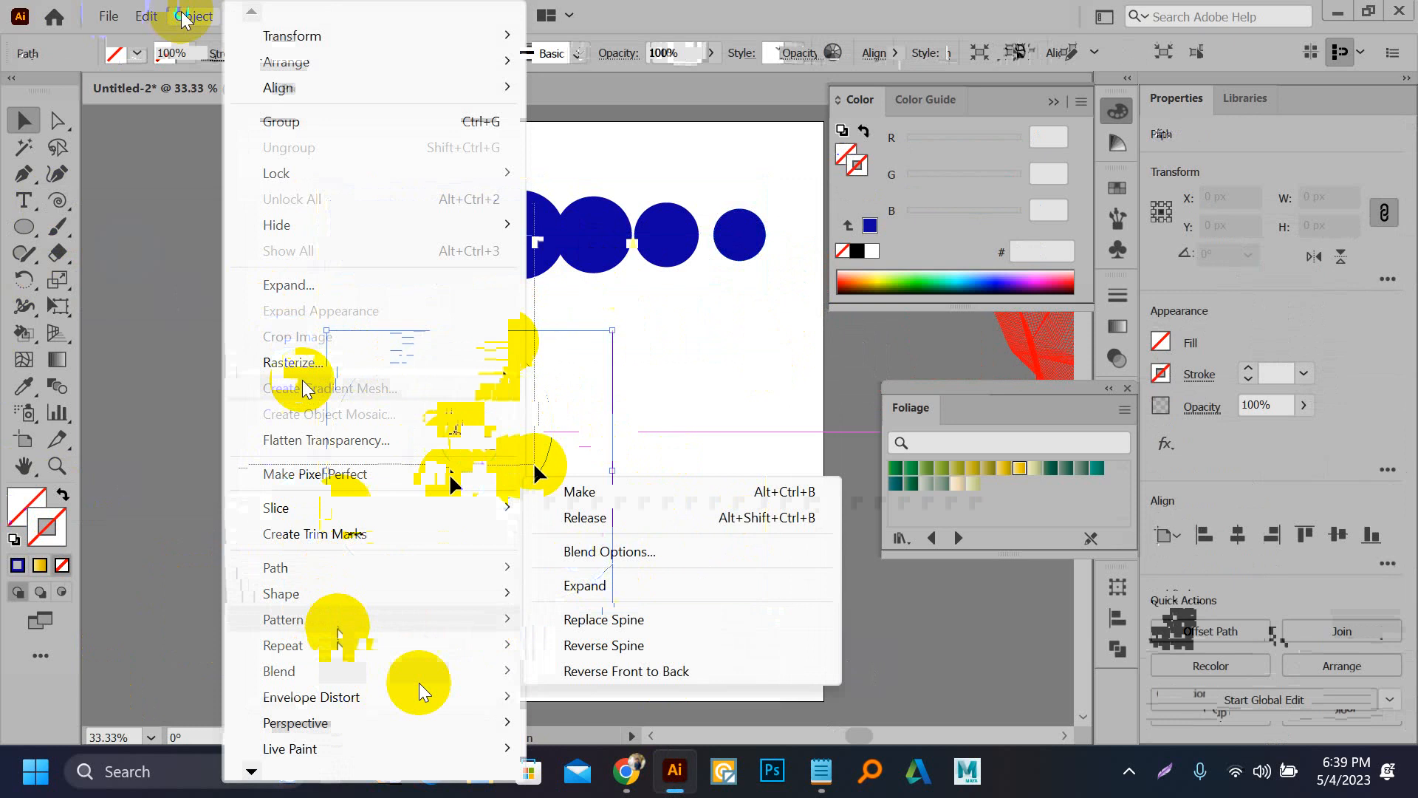
left_click(604, 621)
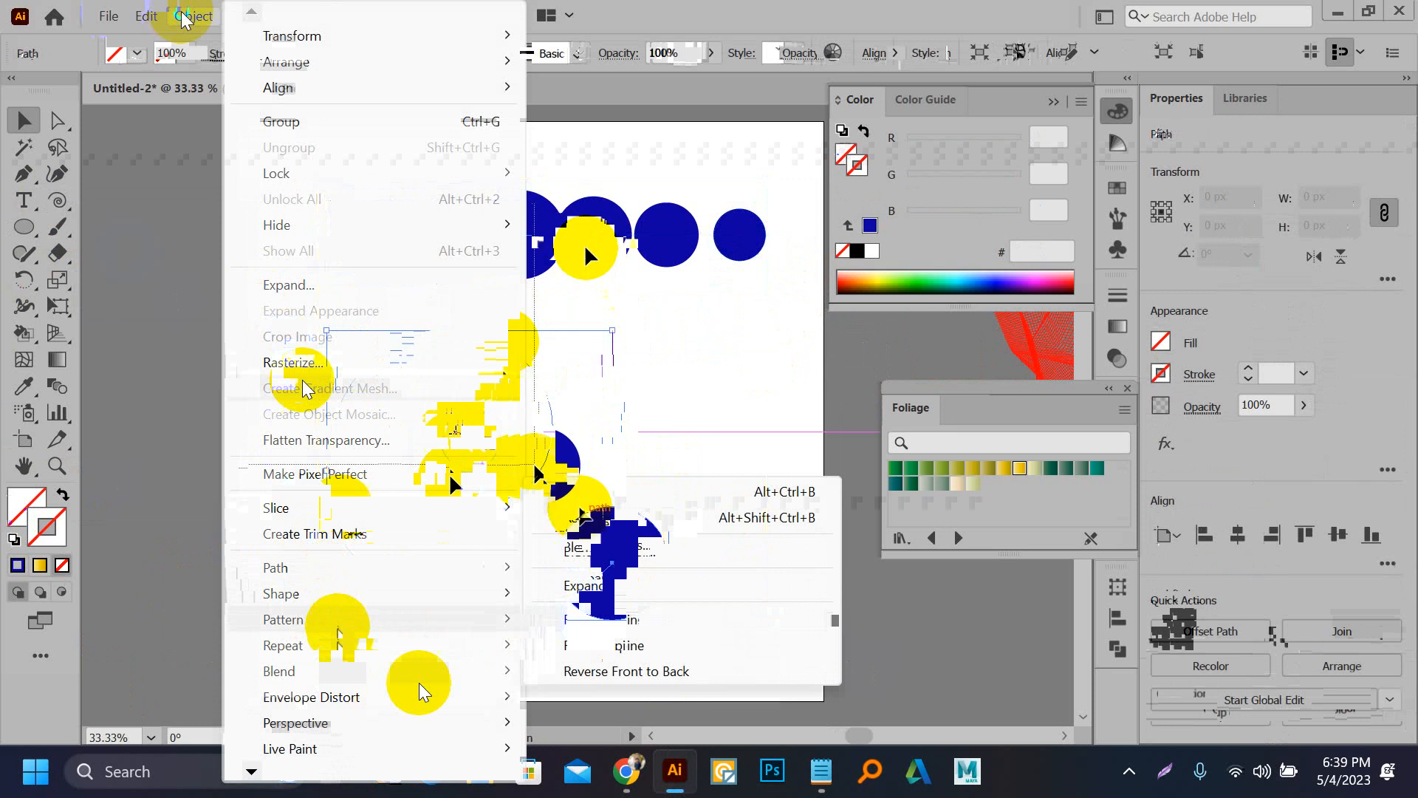
Step: Shrink the large circle at the spiral blend's outer end and delete the circle at its inner end
left_click(612, 510)
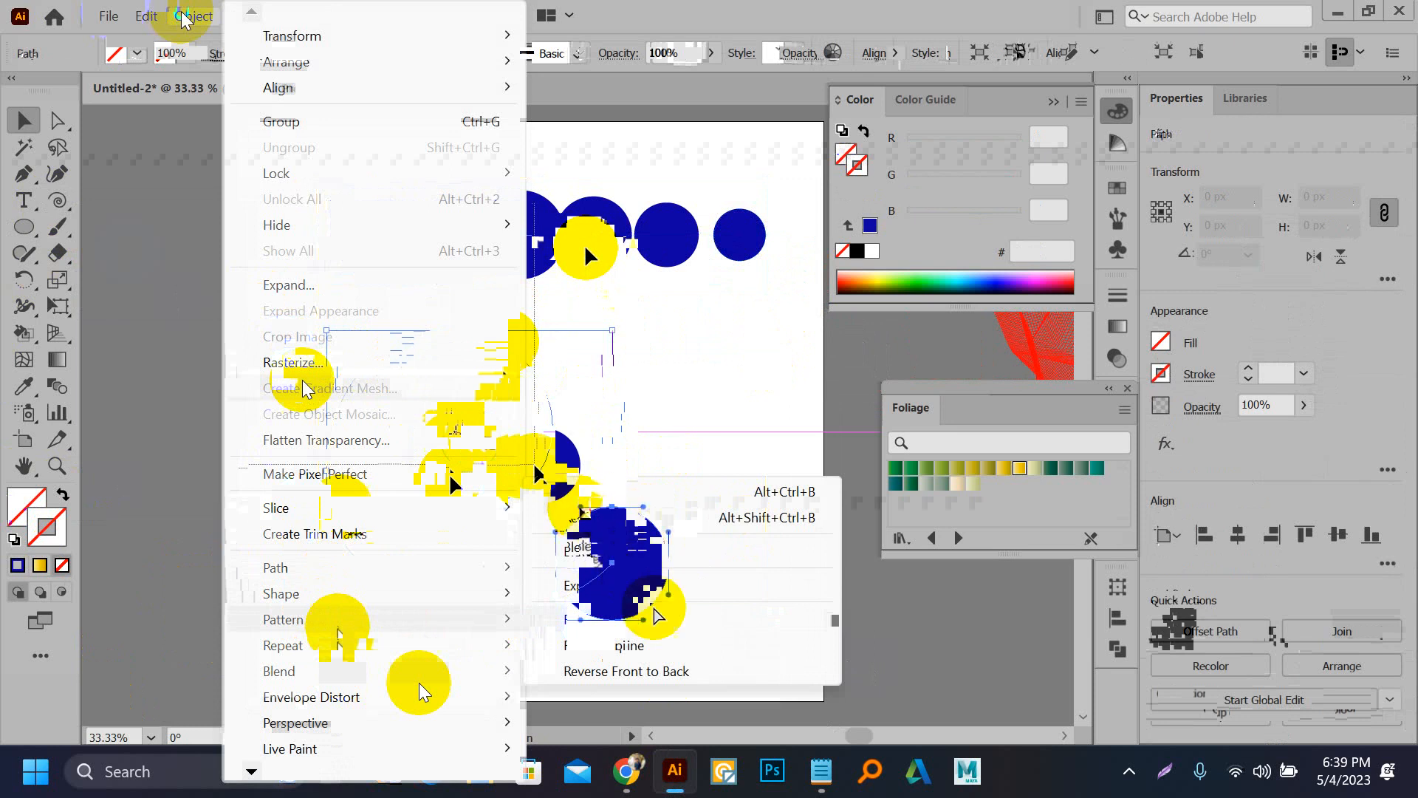
left_click(633, 574)
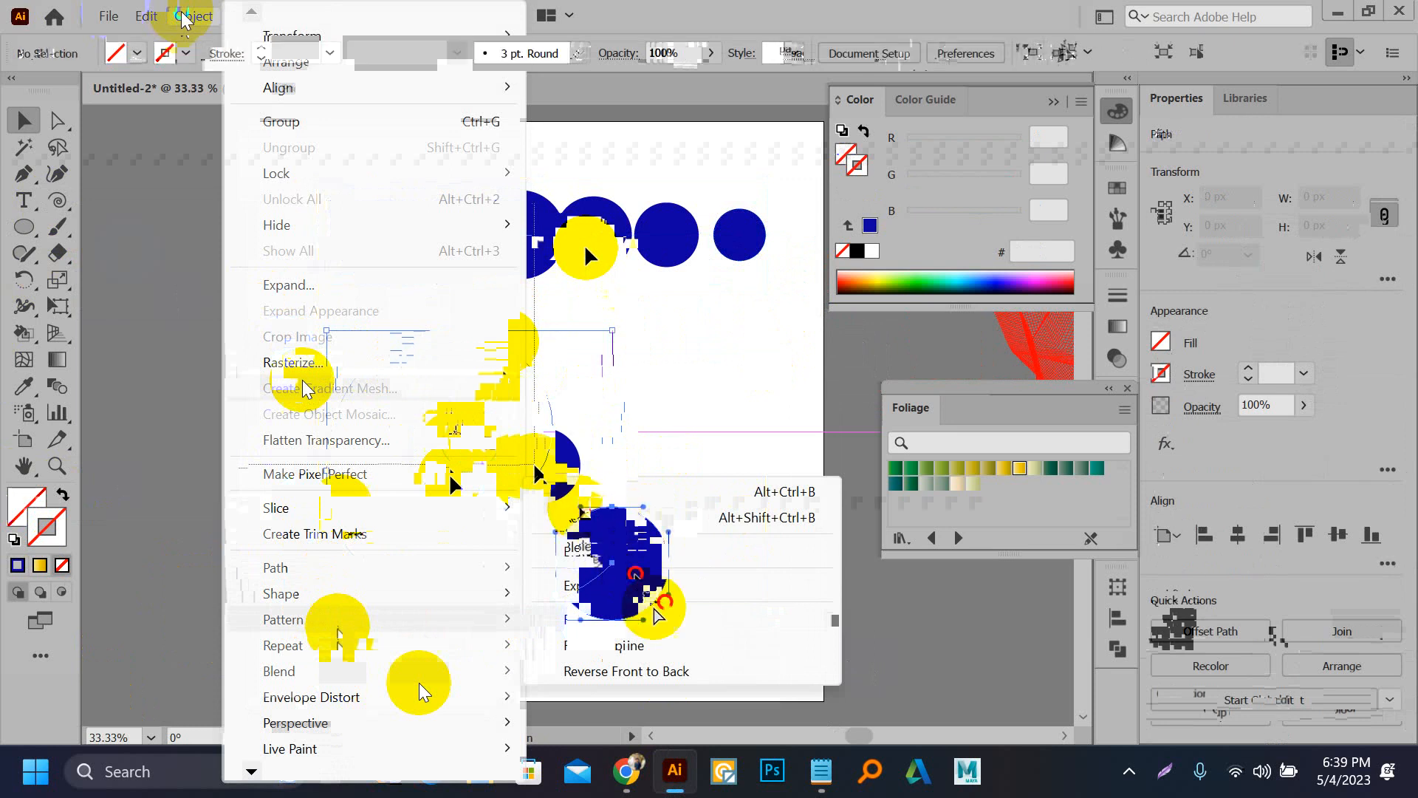
left_click_drag(670, 620, 634, 576)
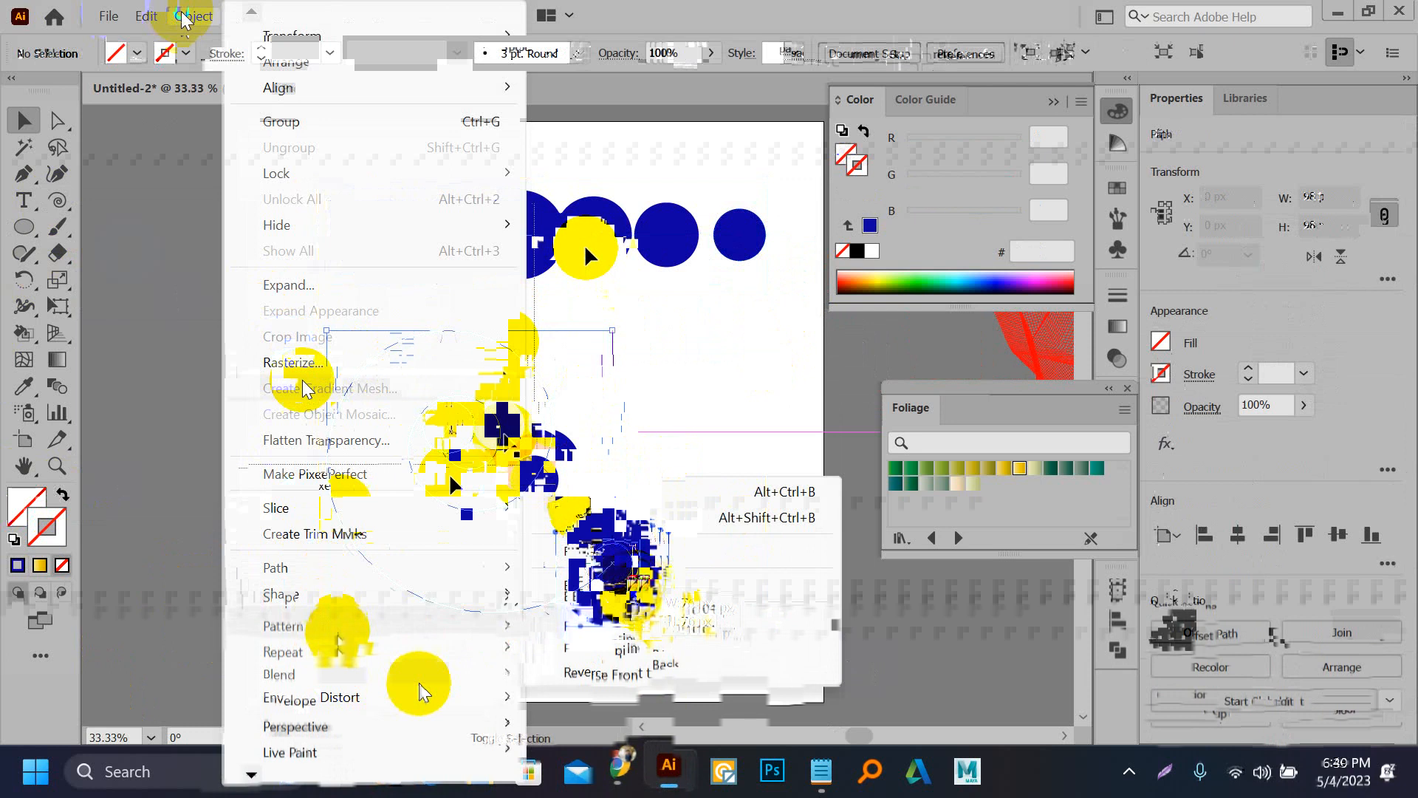
left_click(448, 430)
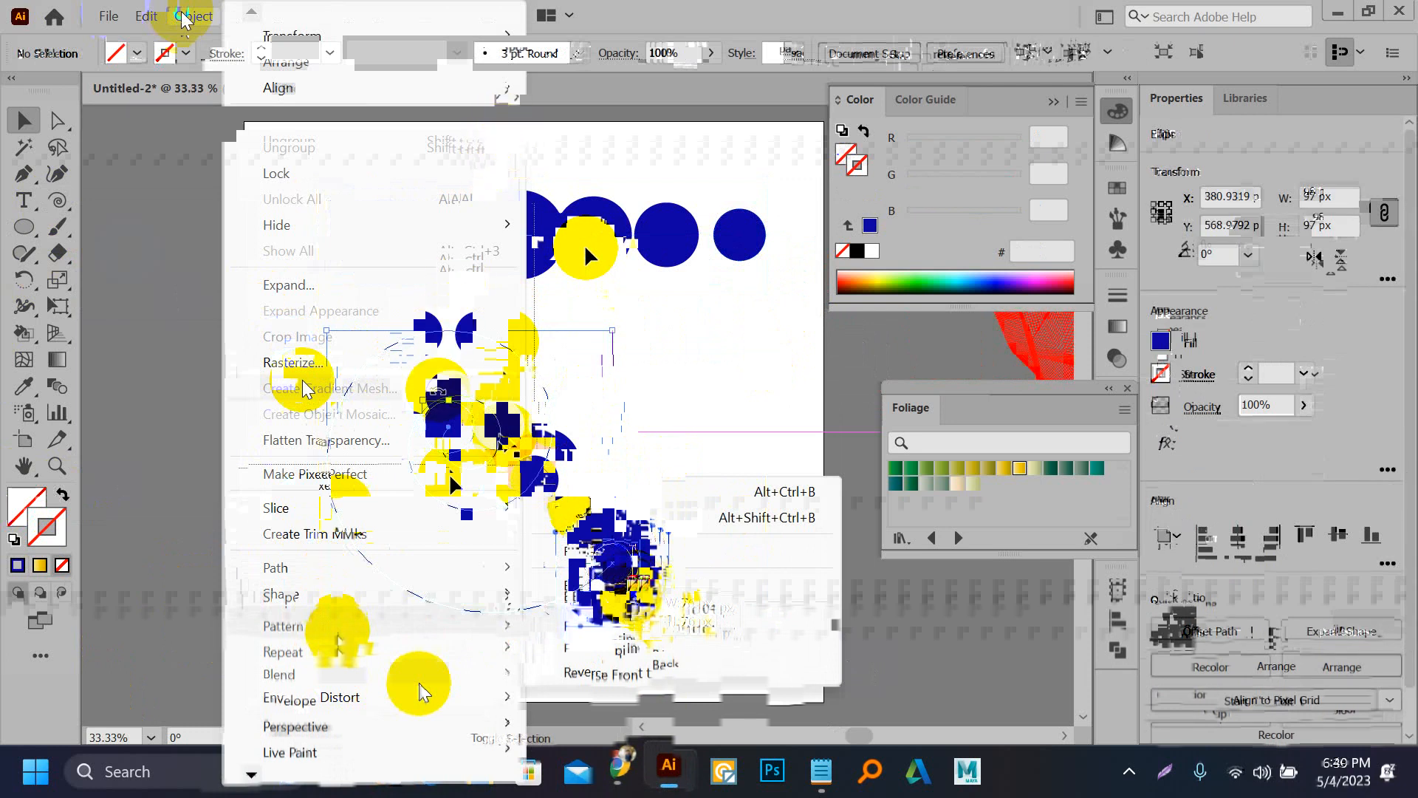
key("Delete")
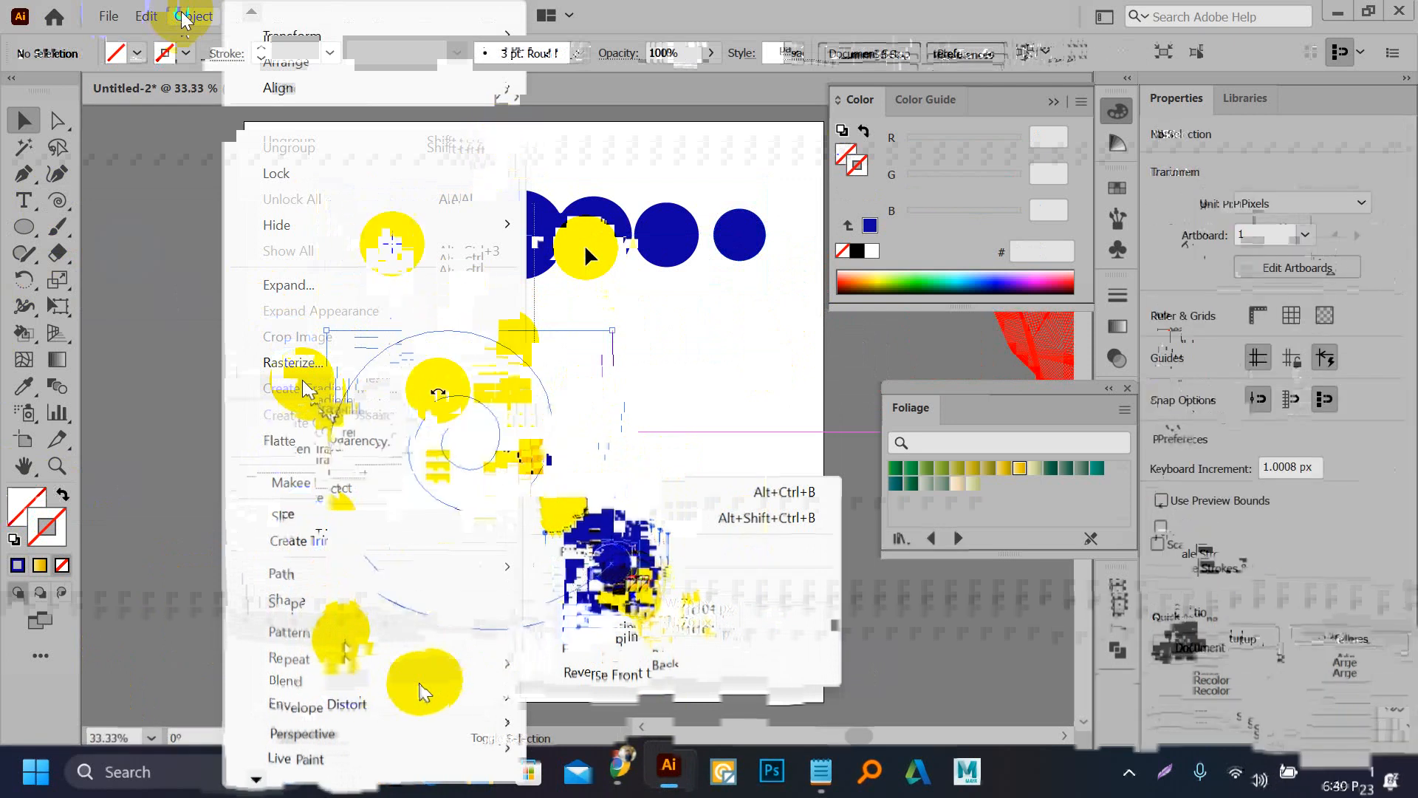
Step: Draw a 64 px circle near the artboard's upper left, duplicate it straight across to the right and shrink the copy
scroll(298, 152, "up", 3)
left_click_drag(280, 152, 383, 254)
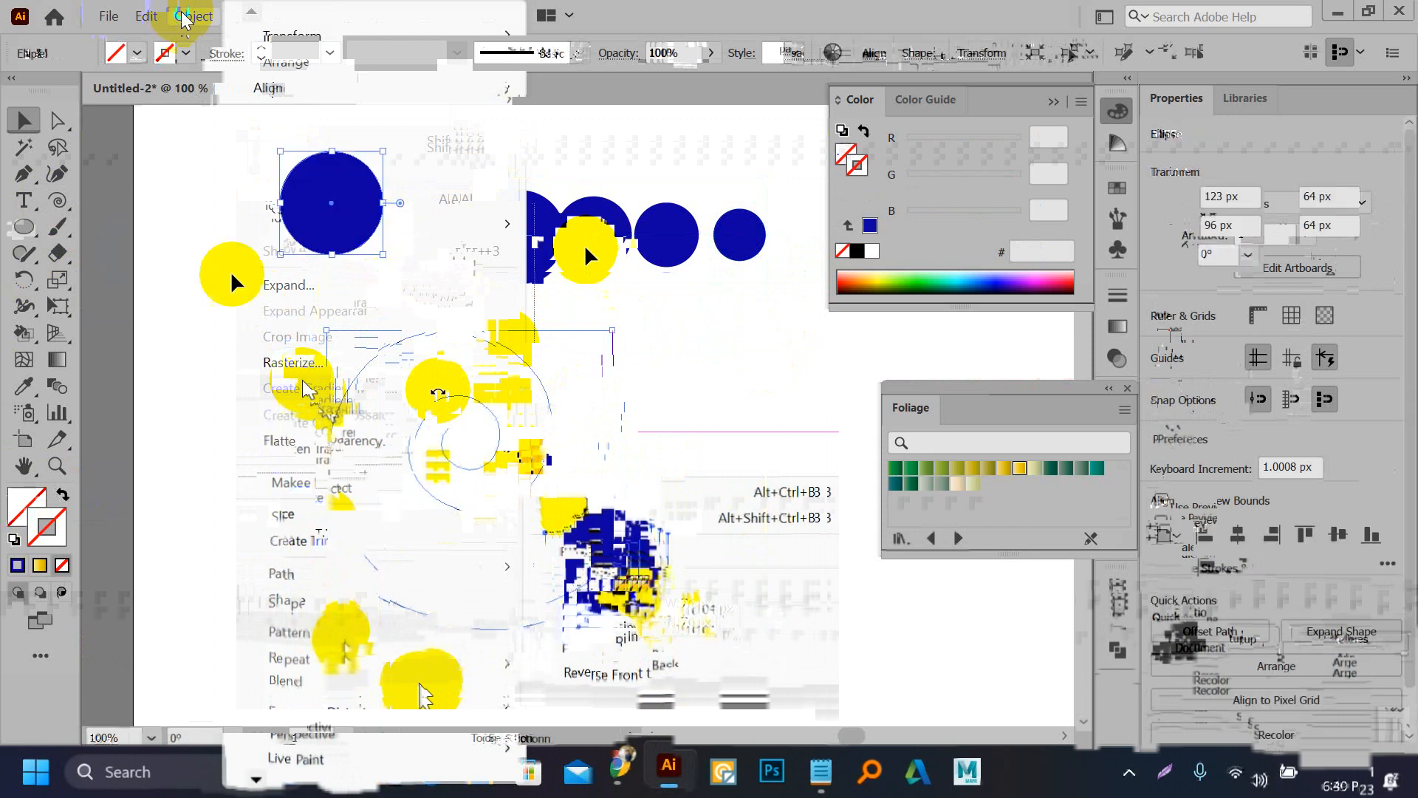
left_click_drag(233, 247, 479, 237)
scroll(465, 252, "up", 1)
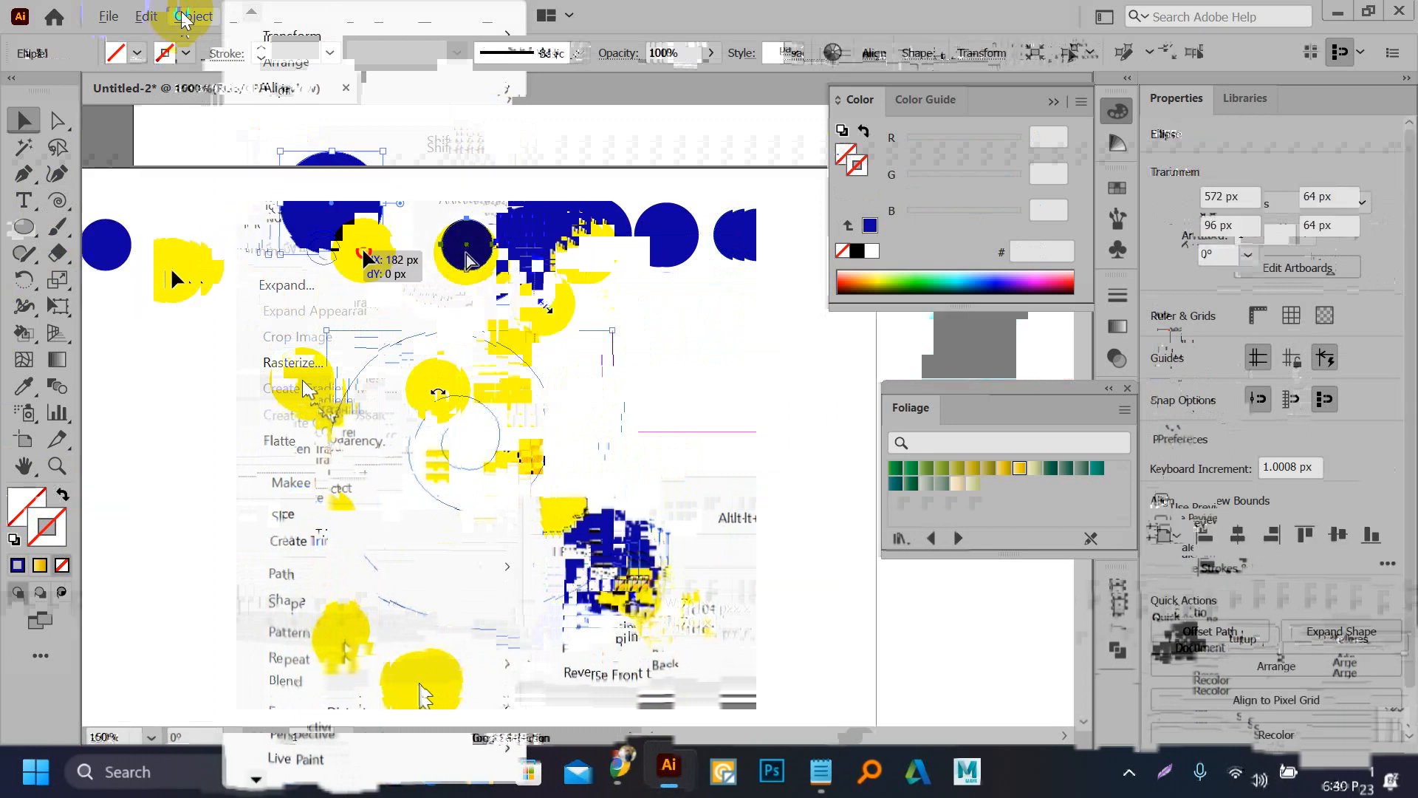
left_click_drag(548, 308, 511, 235)
scroll(547, 303, "down", 1)
scroll(547, 303, "down", 1)
left_click(538, 291)
Step: Make a blend from the two new circles and delete the leftover circles of the spiral blend
scroll(541, 297, "down", 4)
scroll(541, 289, "down", 1)
left_click_drag(313, 235, 565, 294)
key("ctrl+alt+b")
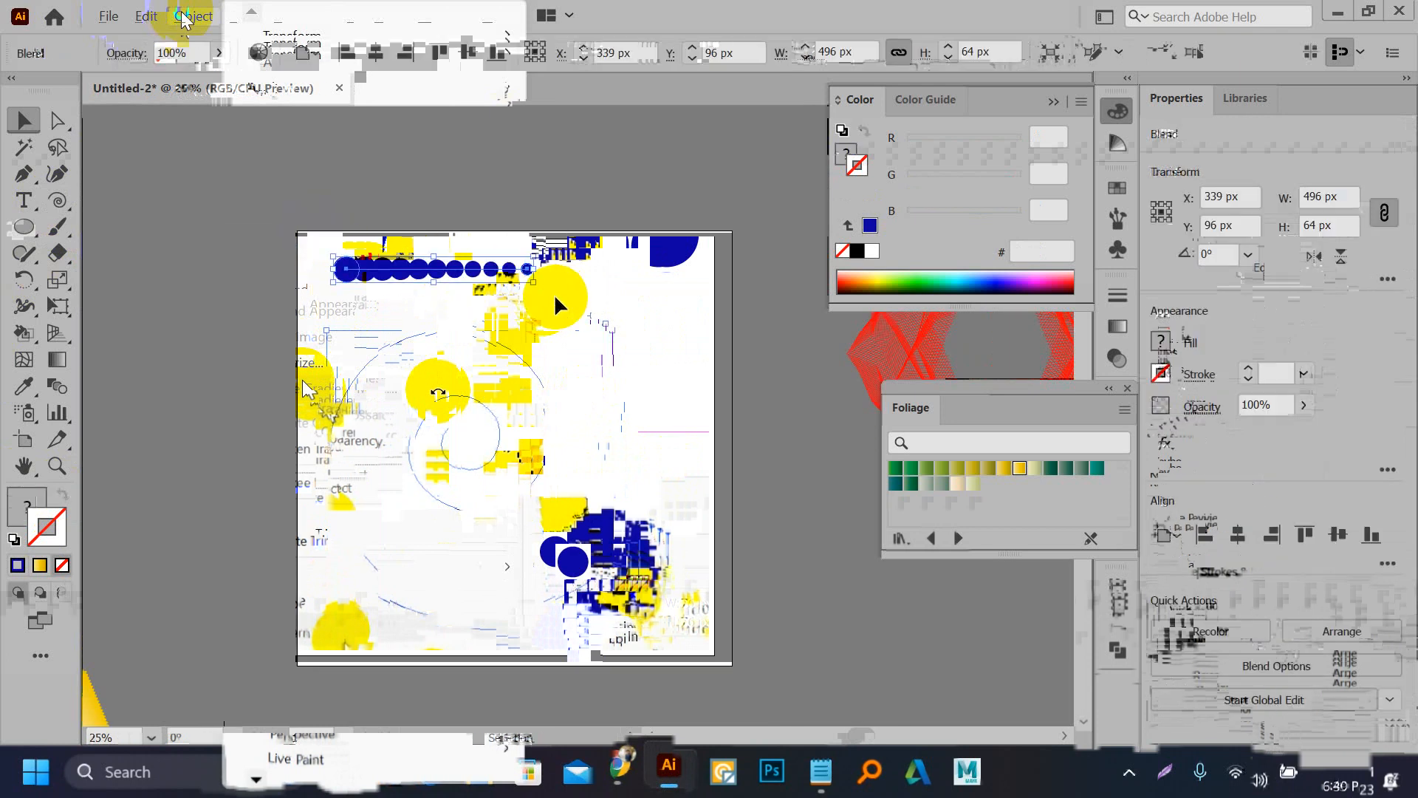
left_click_drag(540, 451, 612, 579)
key("Delete")
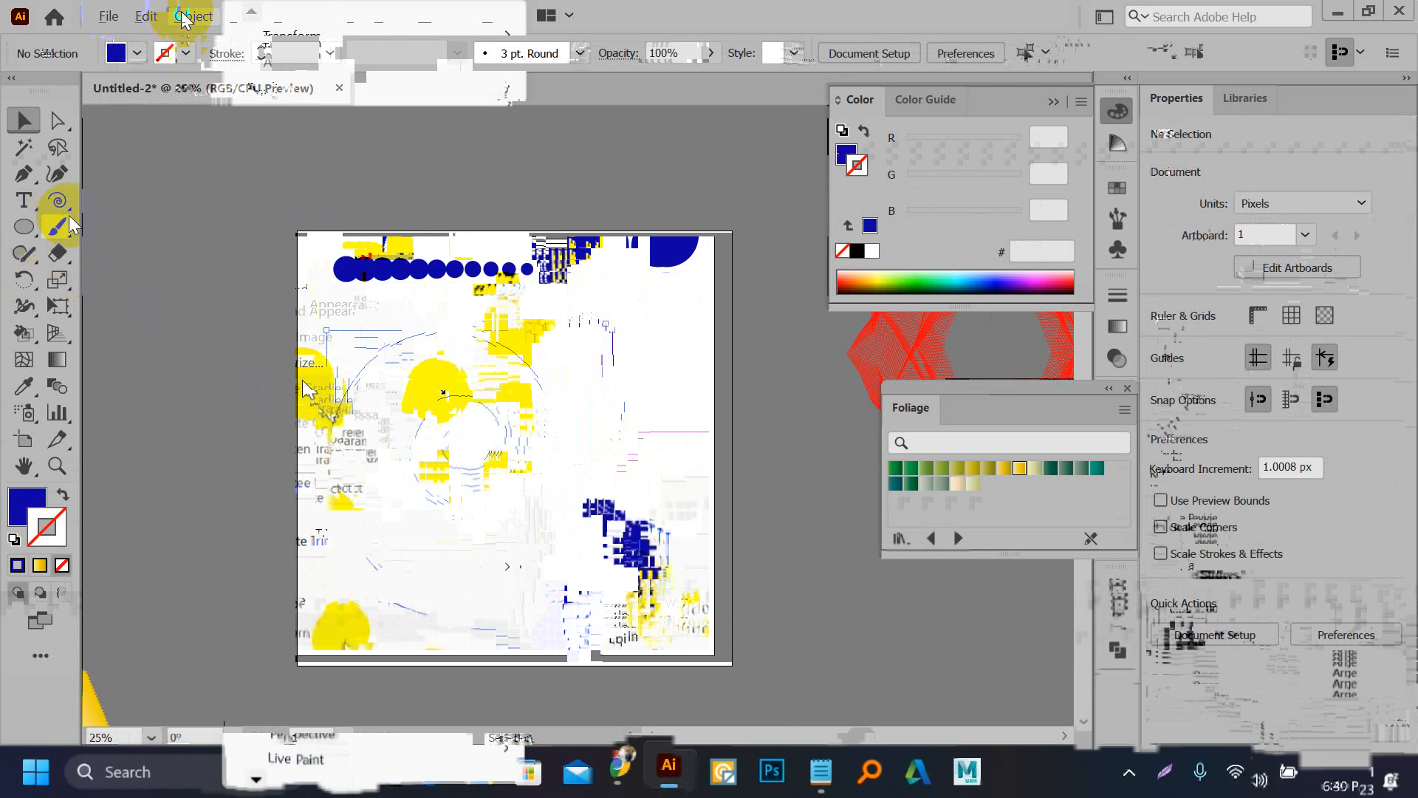
Step: Draw an arc about 534 px wide and 352 px high in the artboard's lower right with the Arc tool
left_click(57, 200)
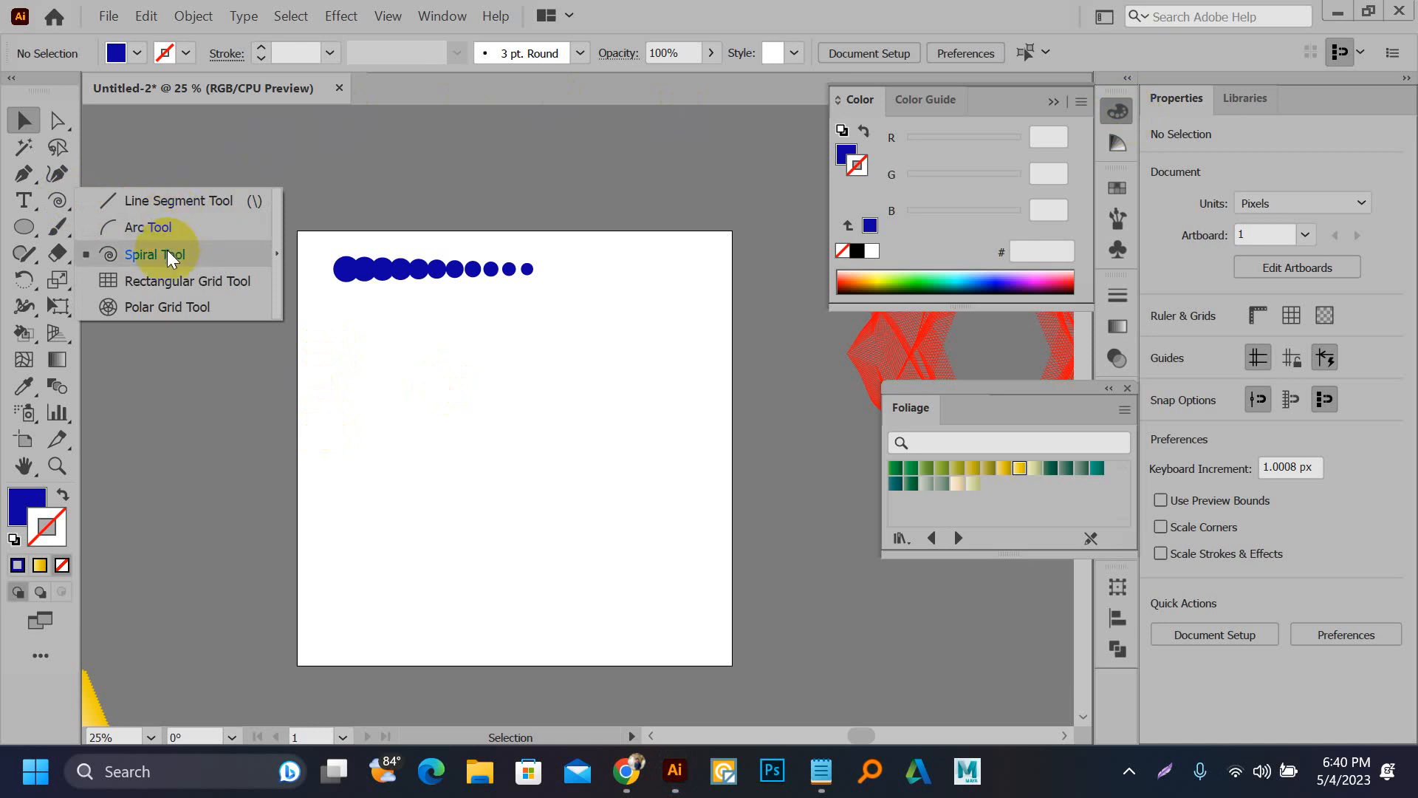
left_click(160, 227)
left_click_drag(467, 419, 681, 559)
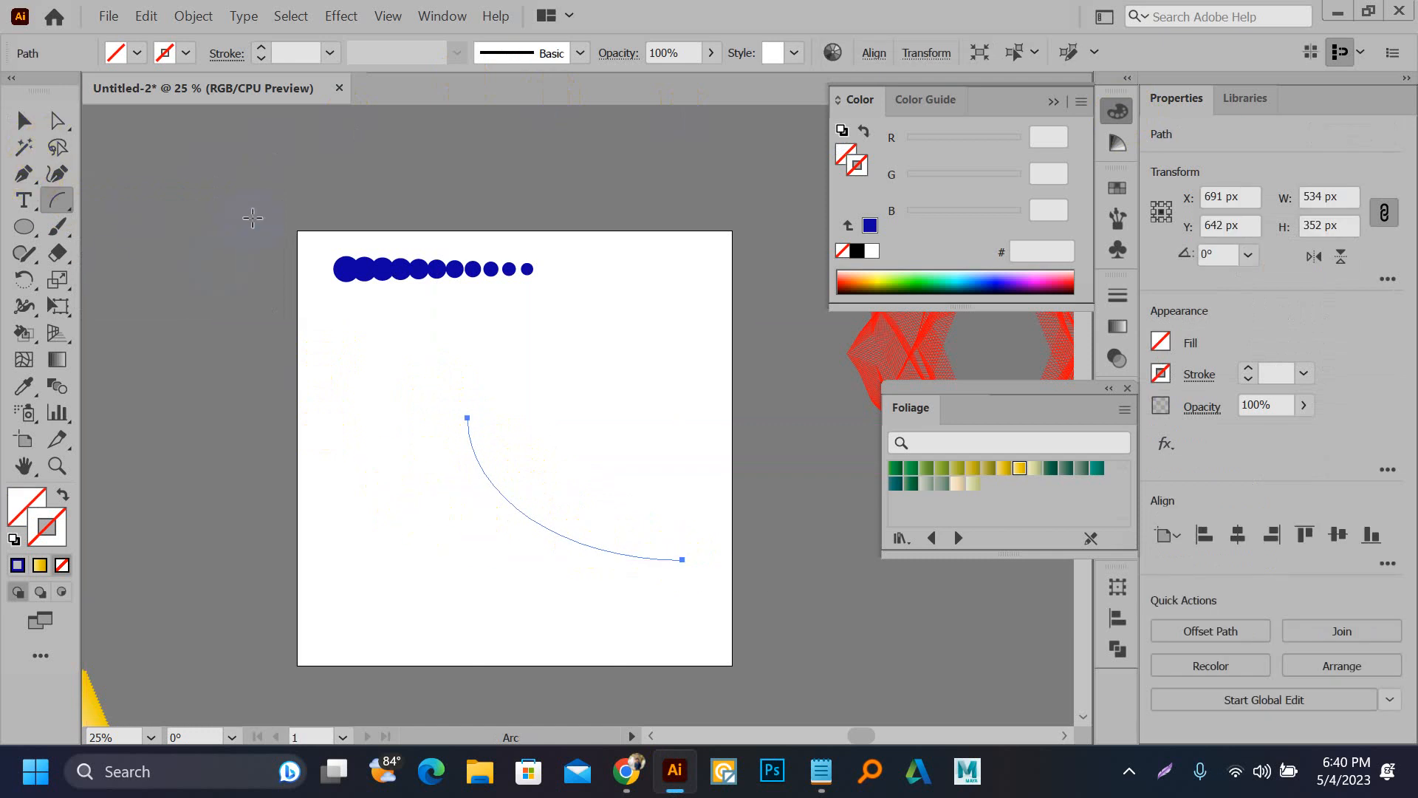
Step: Select the circle blend and the arc, apply Replace Spine so the circles follow the arc, and deselect
key("v")
left_click_drag(403, 232, 553, 443)
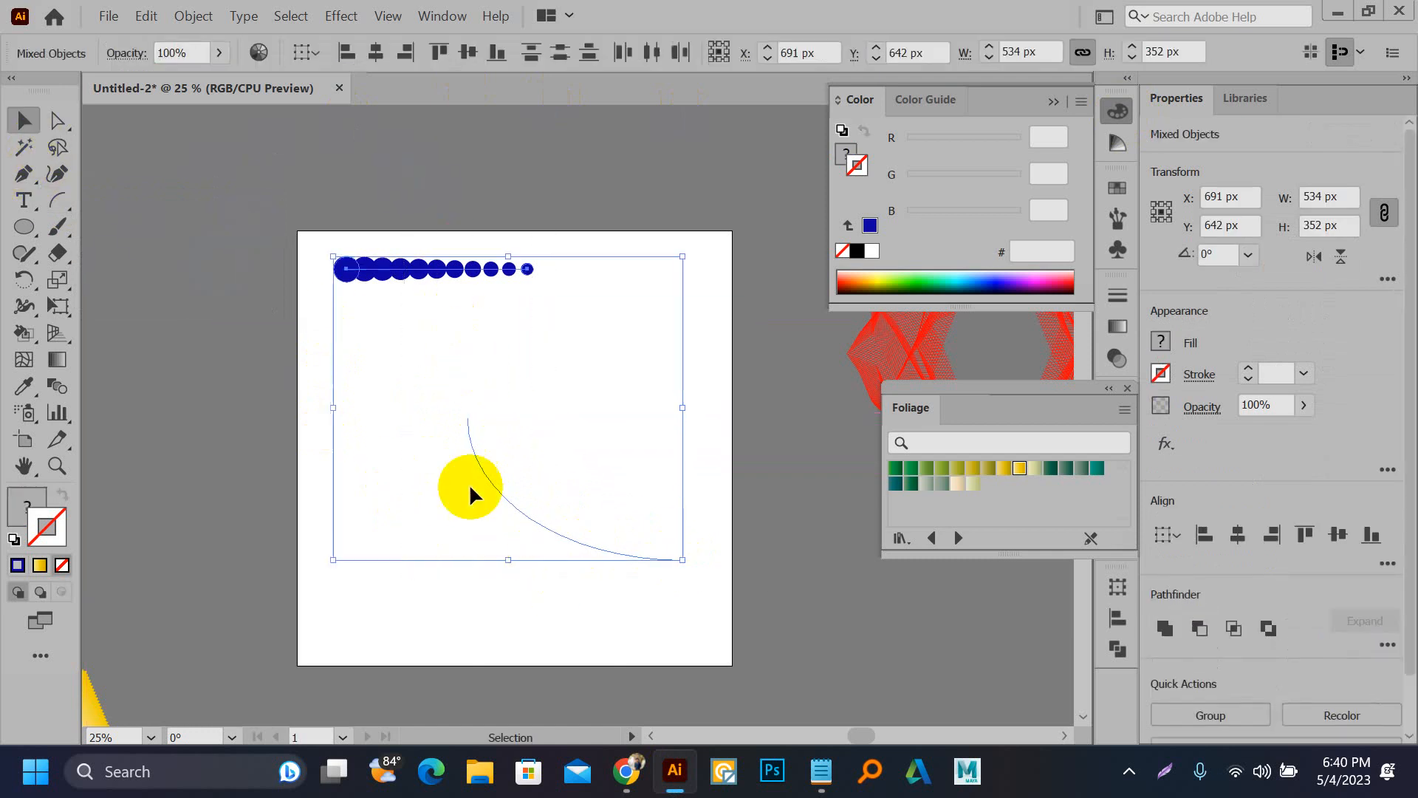
left_click(192, 16)
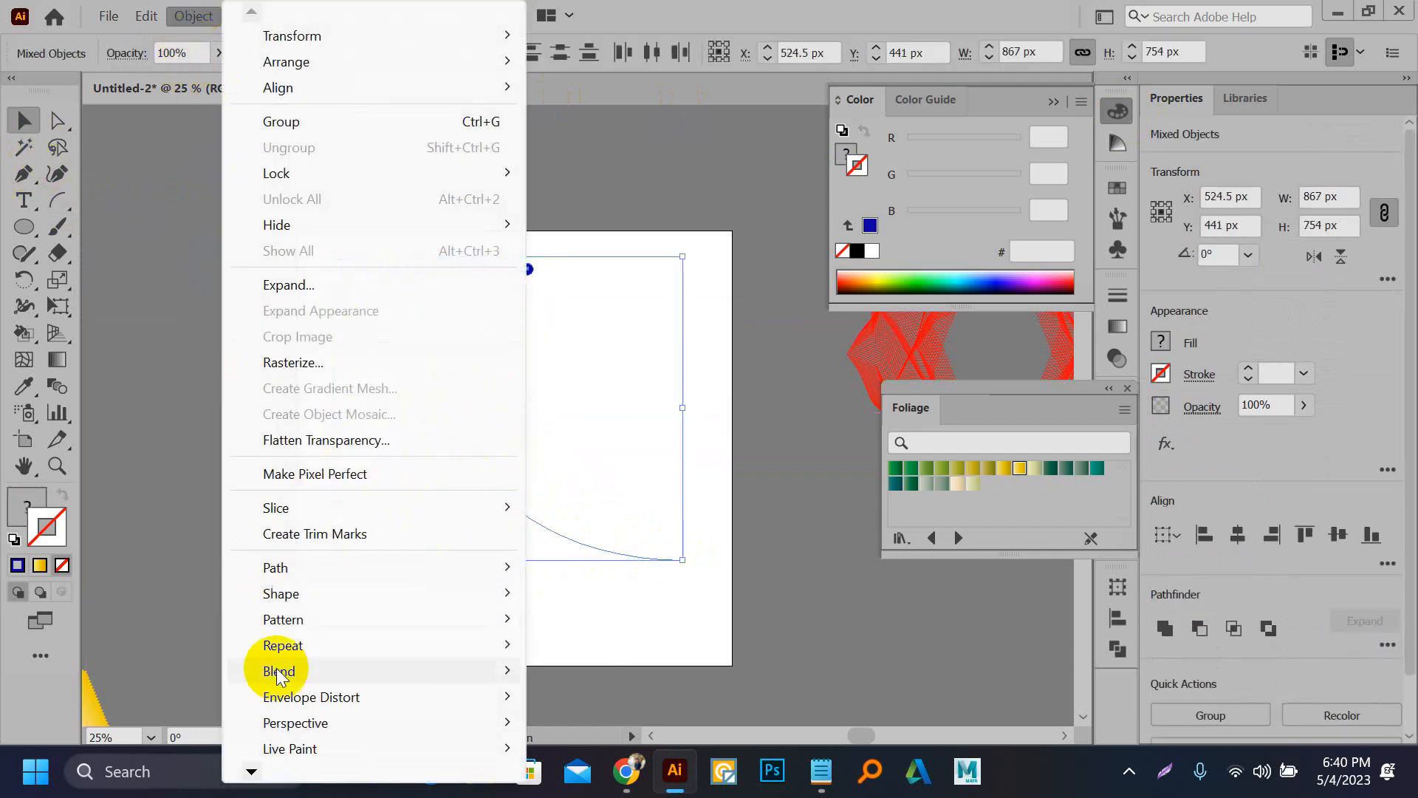
mouse_move(314, 669)
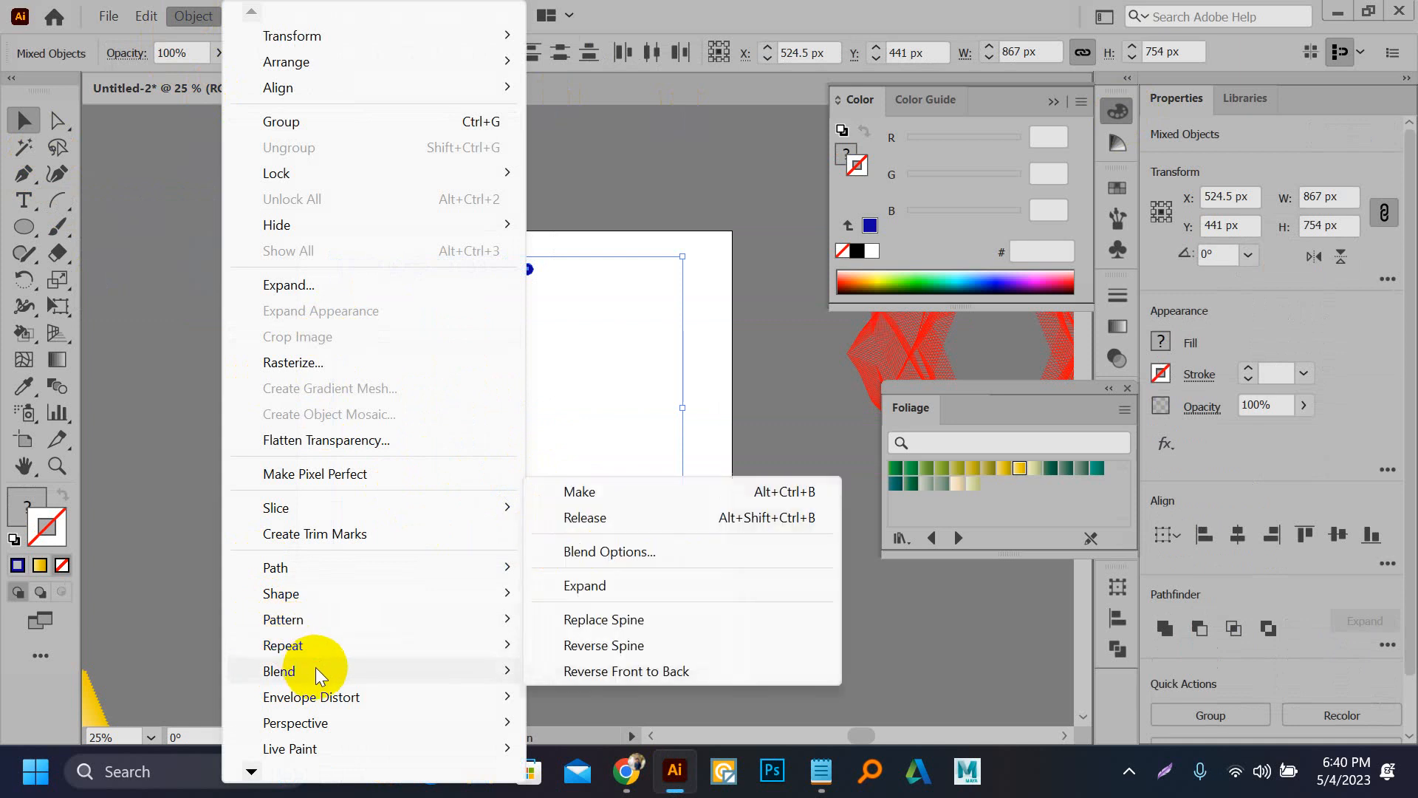
left_click(643, 619)
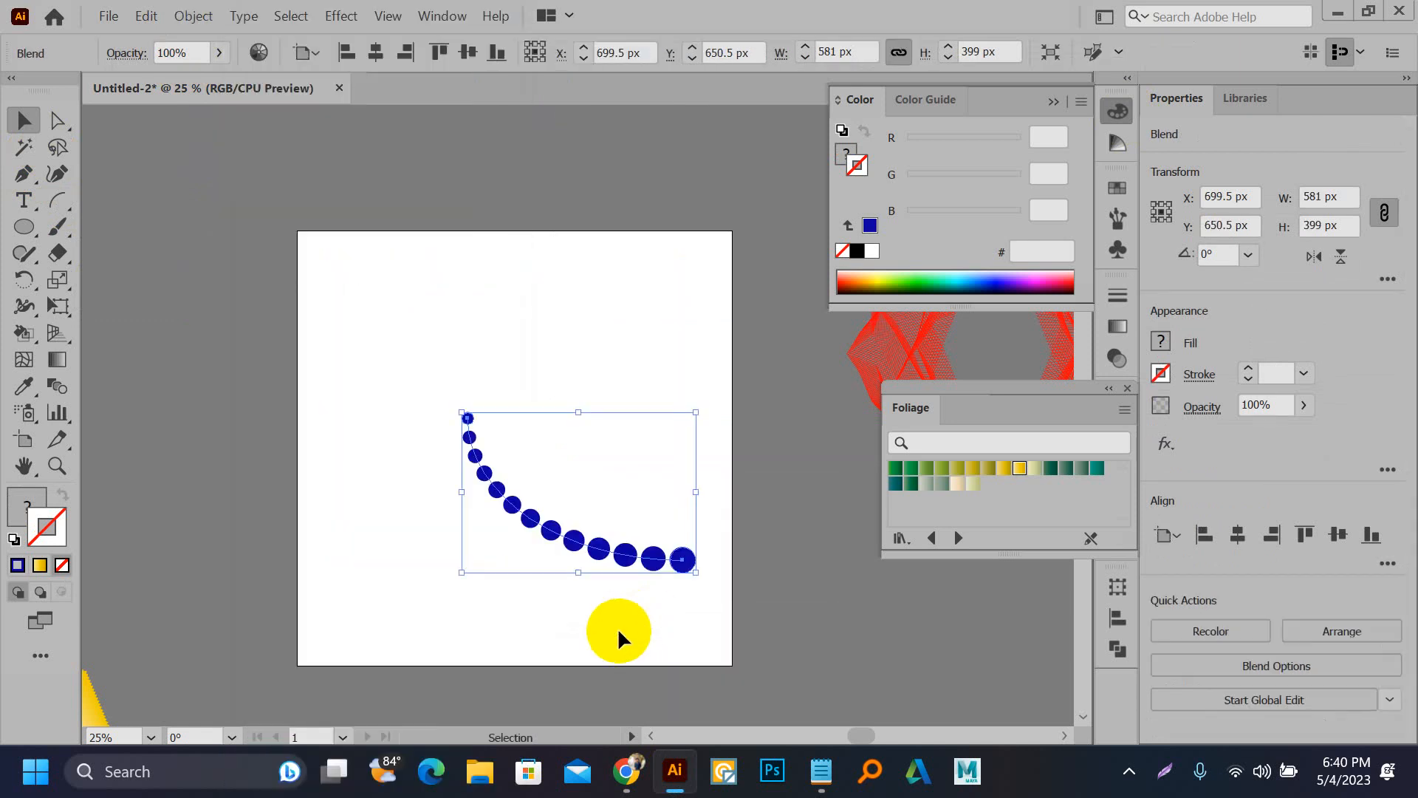
left_click(604, 619)
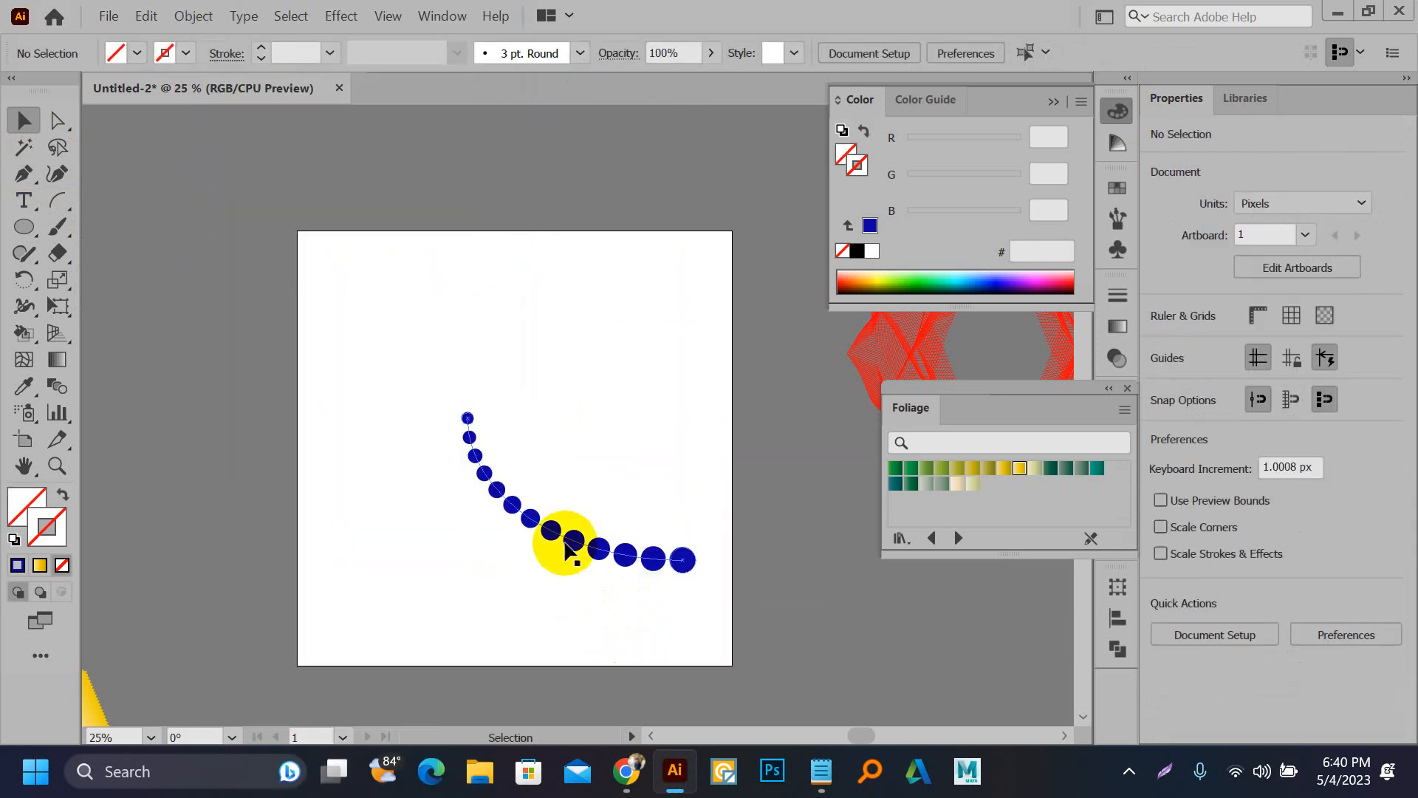
Step: Move the arc blend to the artboard's upper left and shorten its curve by moving the spine's end anchor inward
left_click_drag(550, 524, 412, 407)
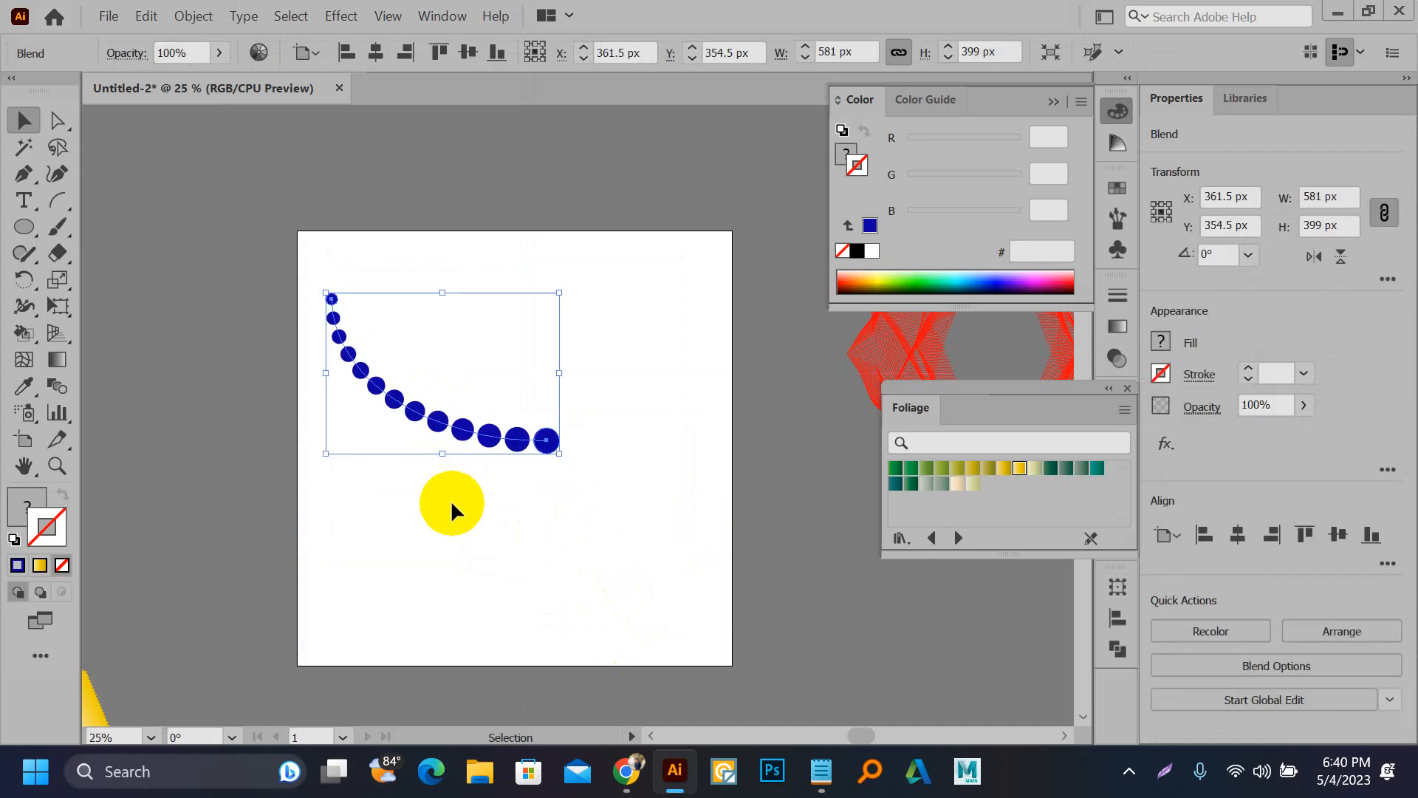
key("a")
left_click_drag(549, 441, 489, 441)
left_click(544, 498)
Step: Select the curved circle blend and reverse its spine so the large and small ends swap
scroll(364, 401, "up", 2)
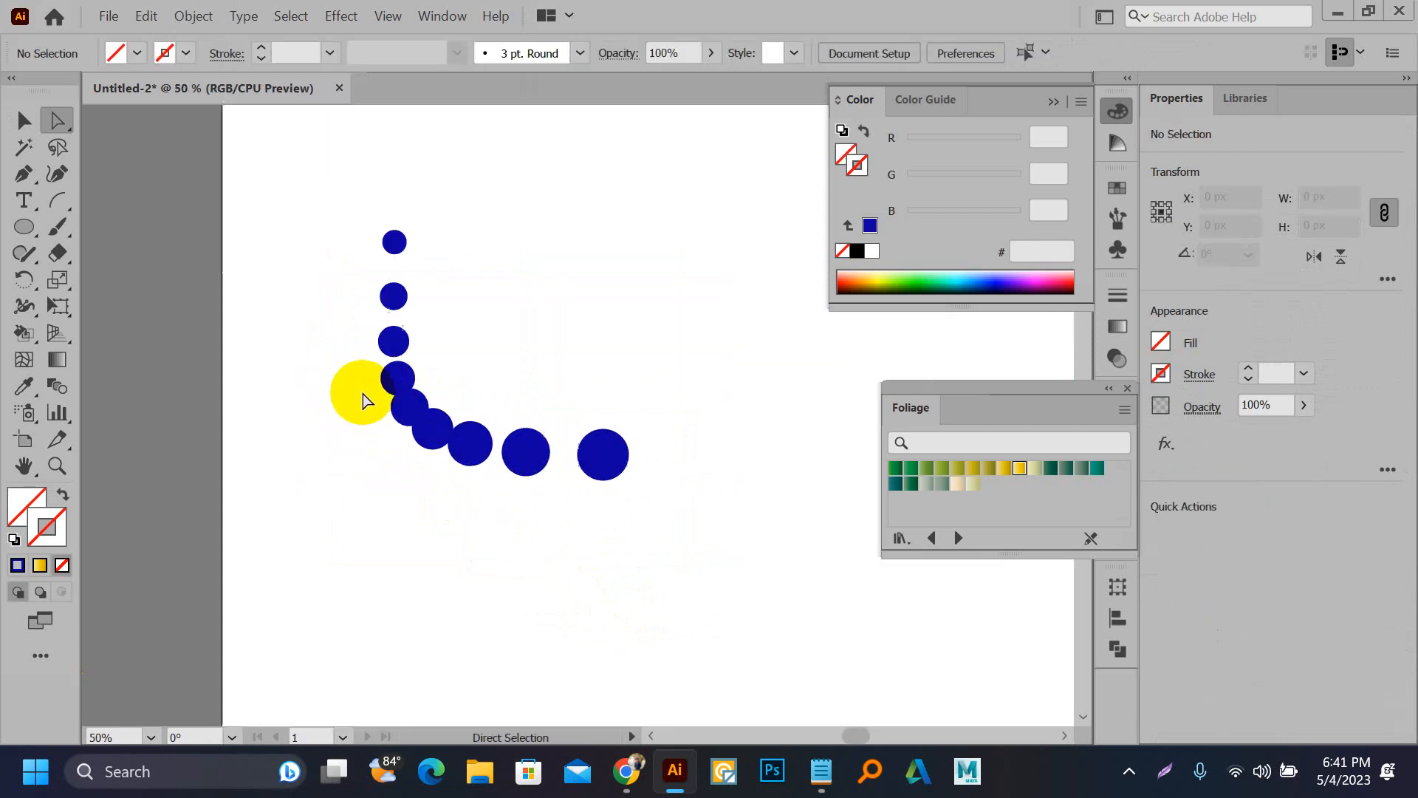
left_click_drag(460, 364, 409, 443)
key("v")
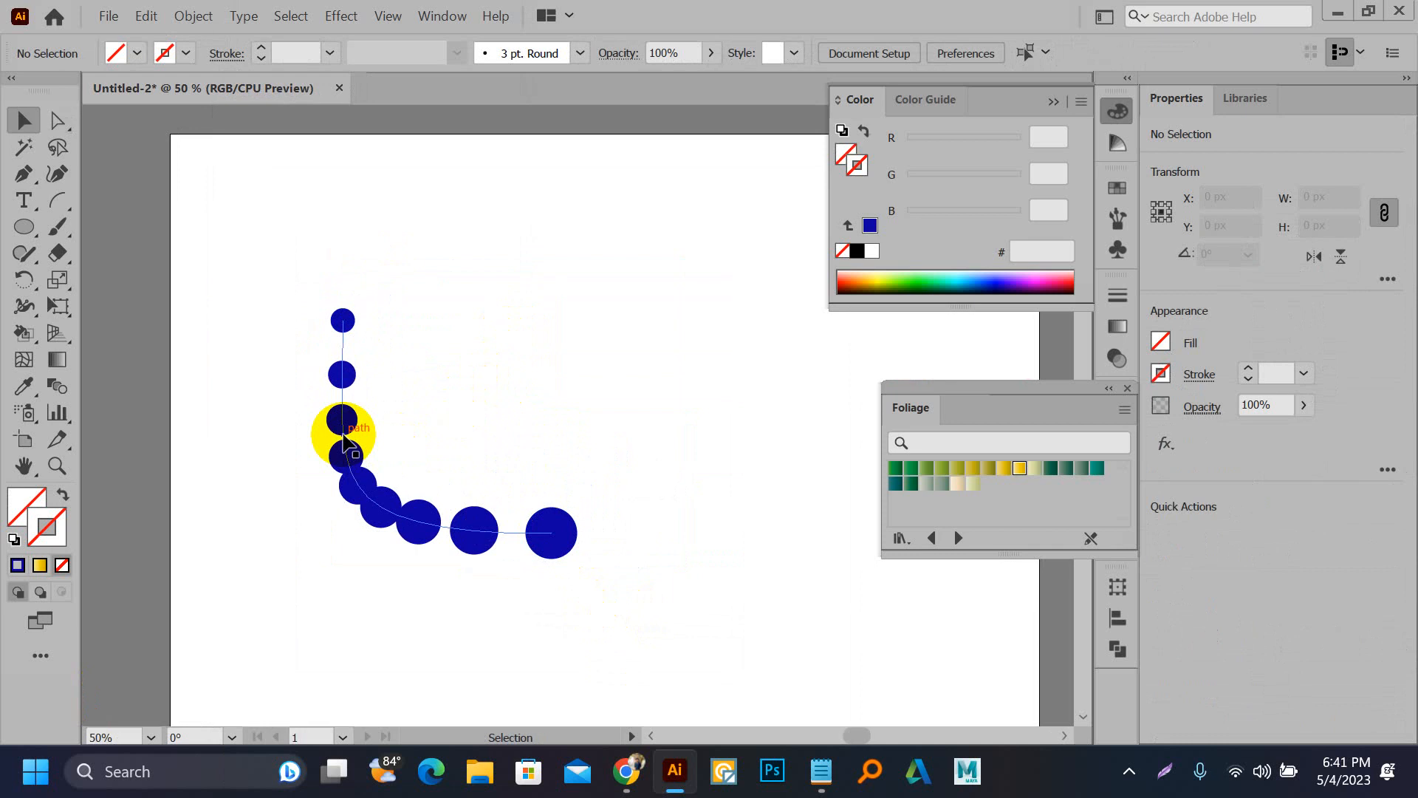
left_click(344, 438)
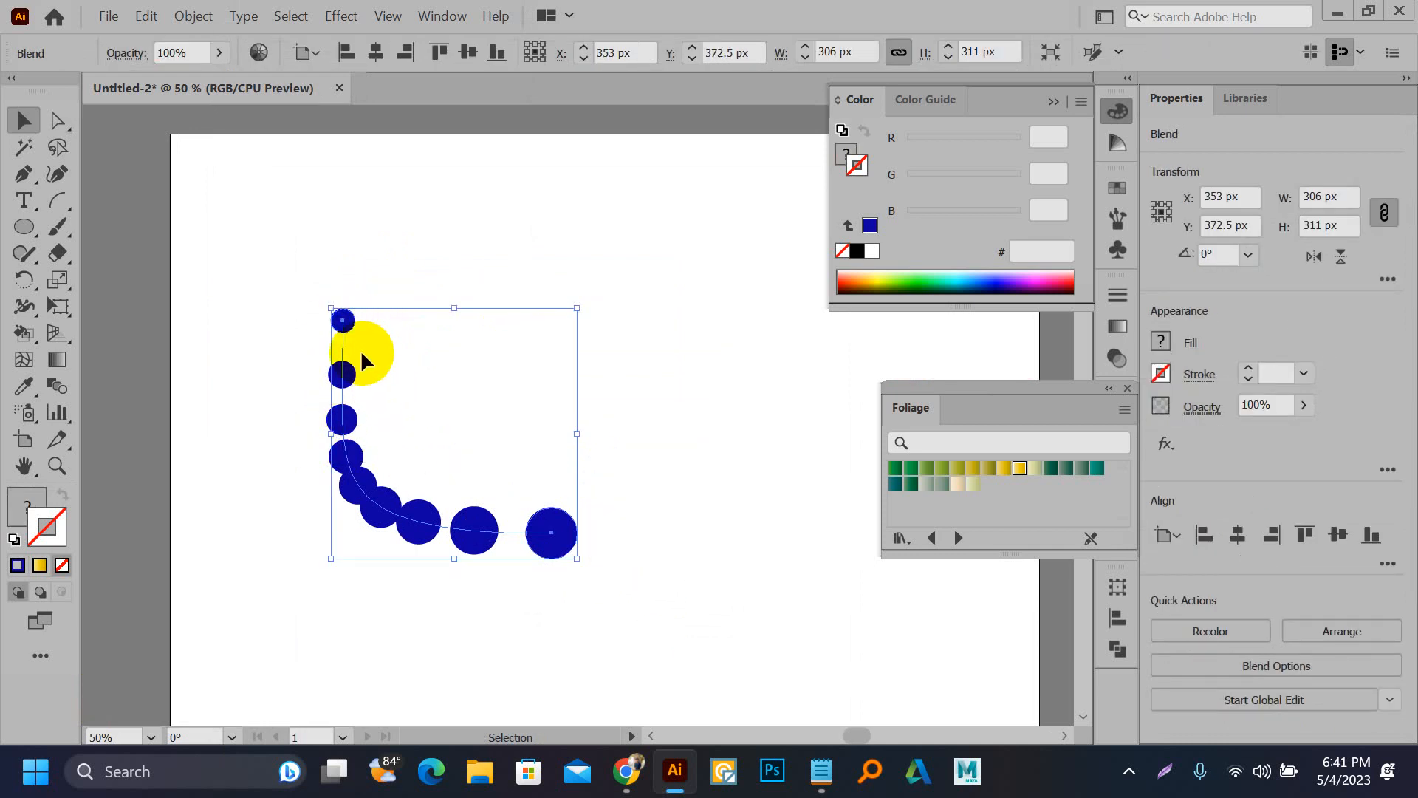
left_click(177, 18)
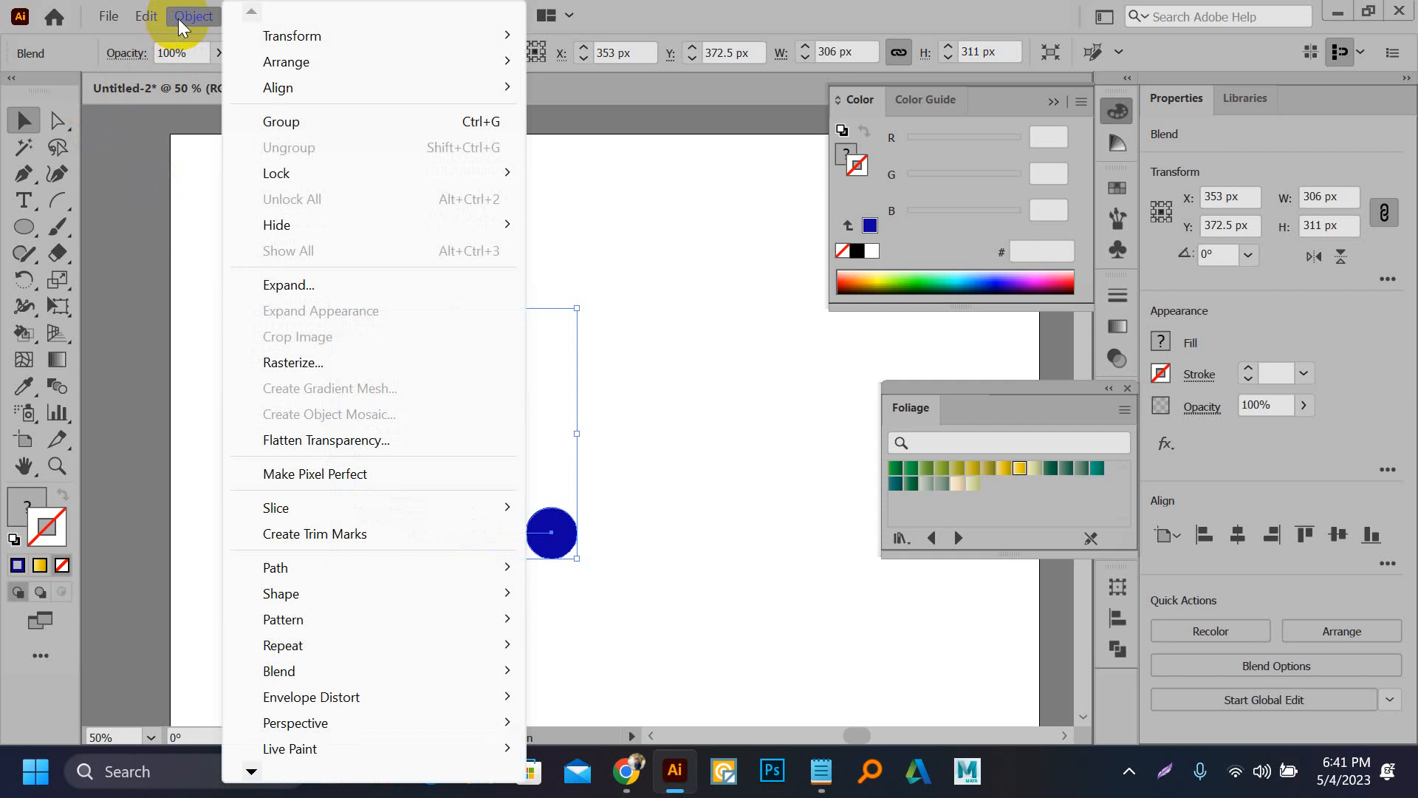
mouse_move(309, 668)
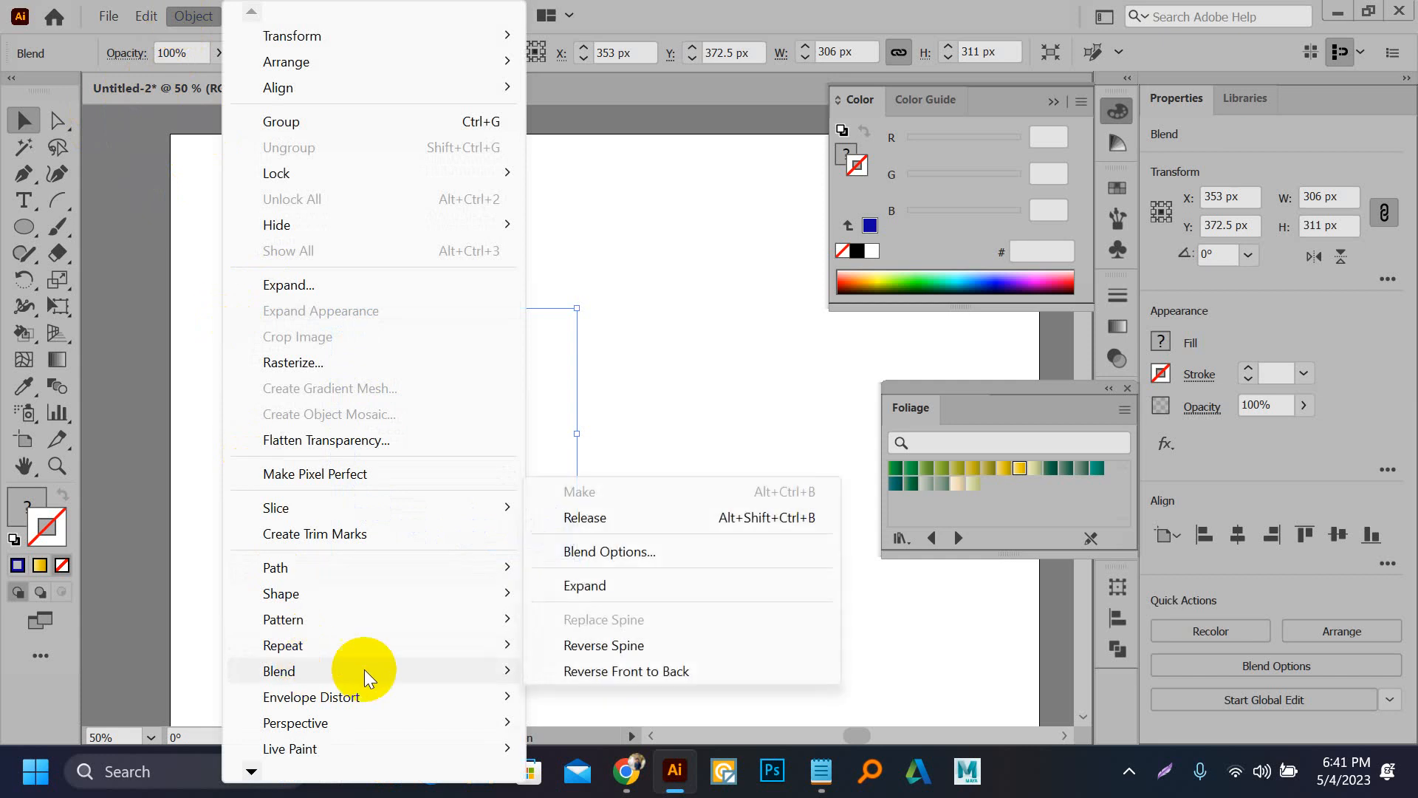
left_click(585, 645)
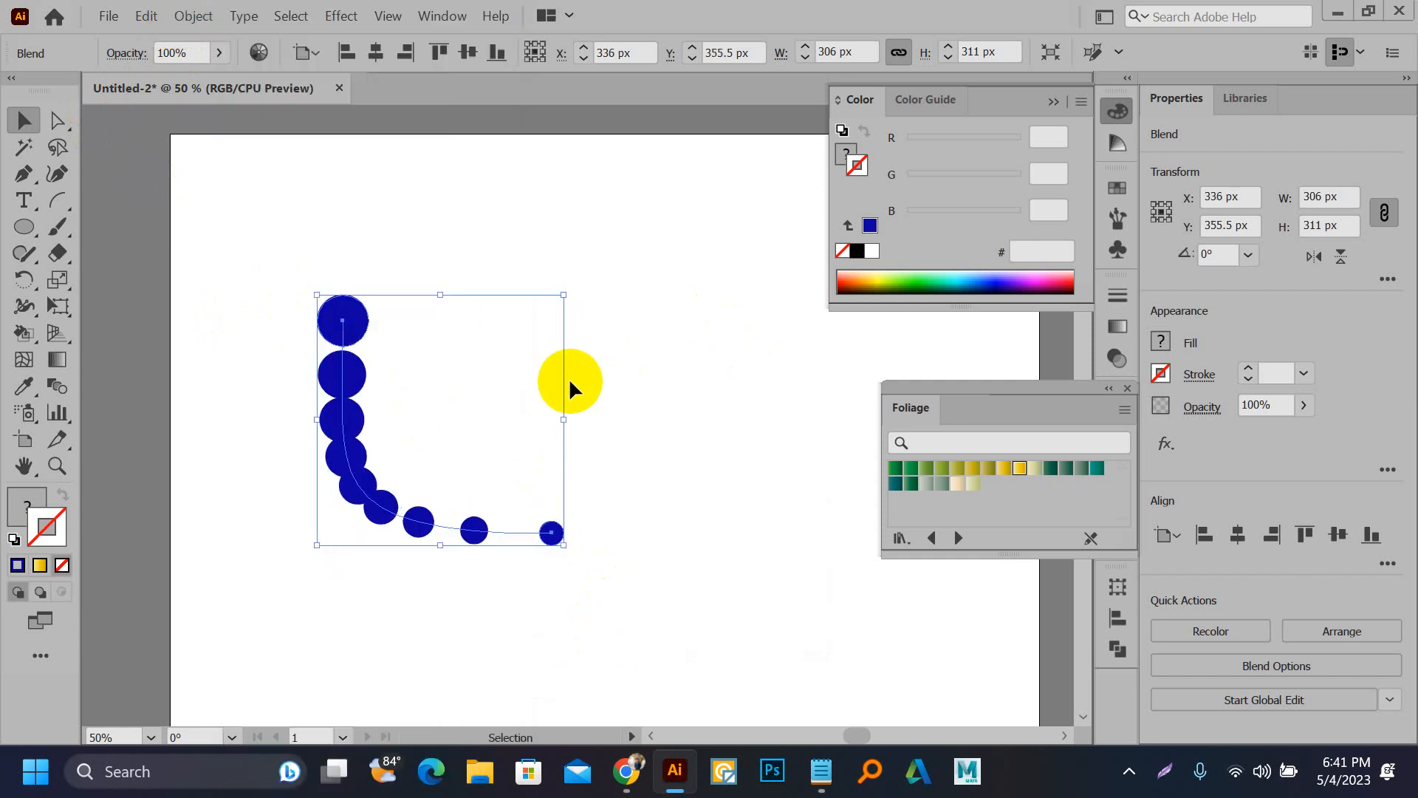
double_click(57, 412)
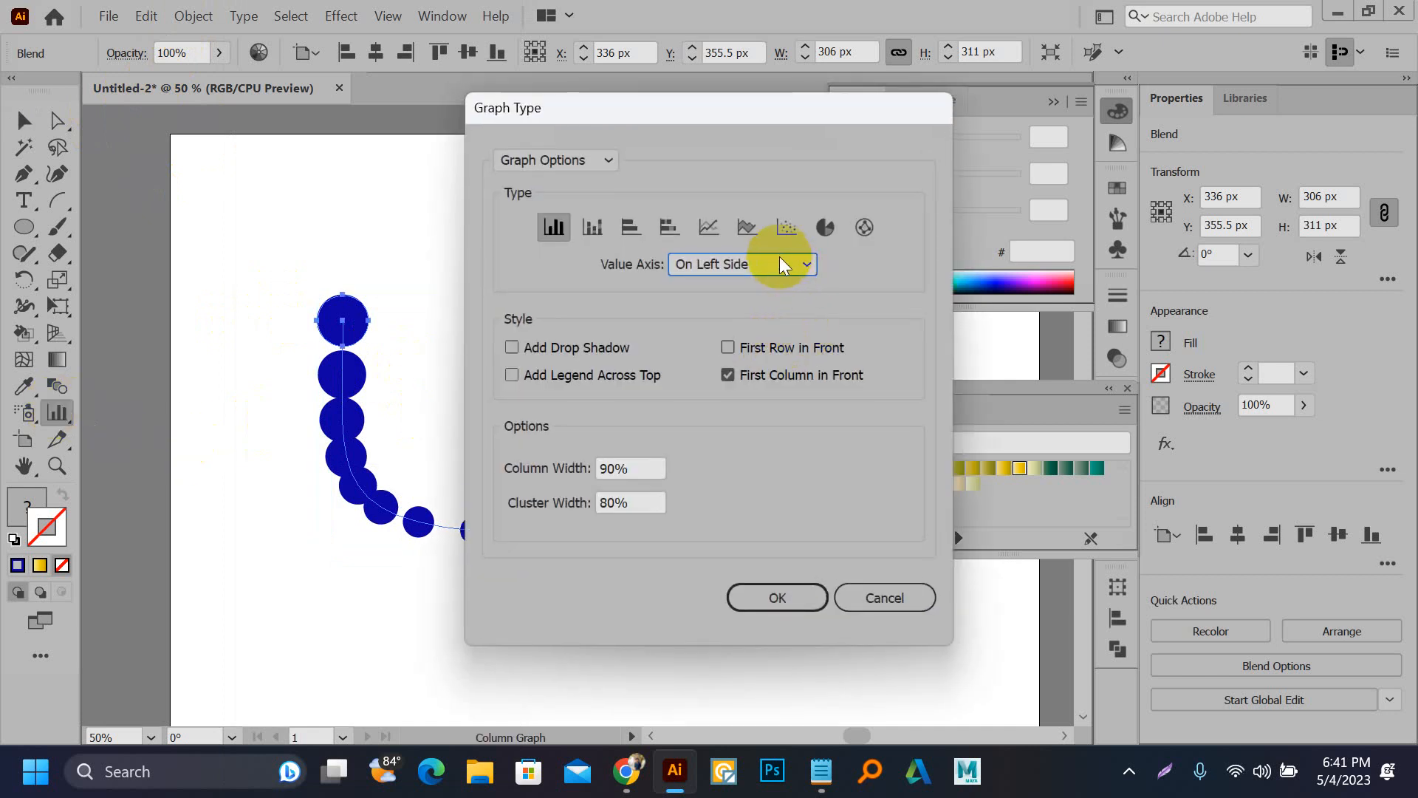
left_click(592, 227)
left_click(778, 598)
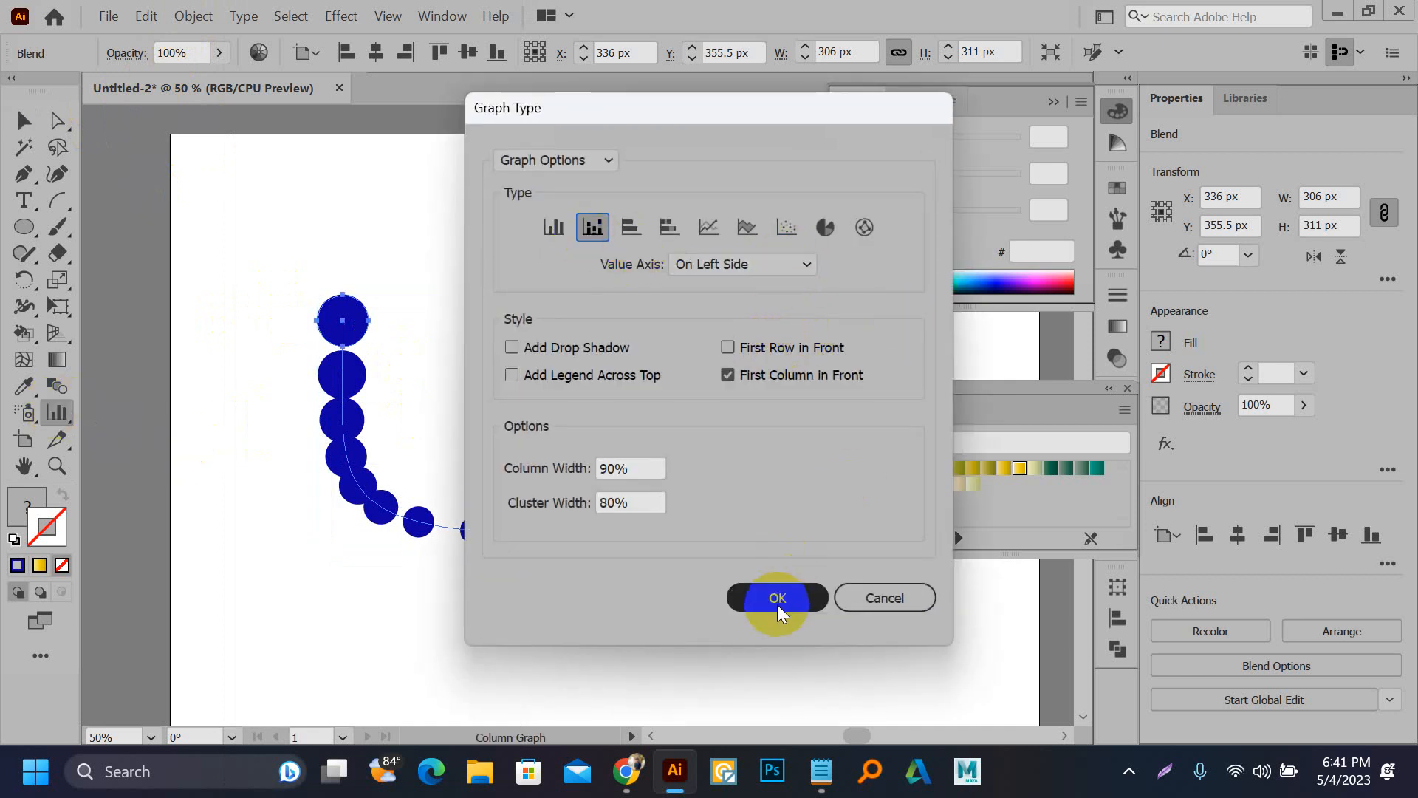
left_click(897, 596)
left_click(481, 383)
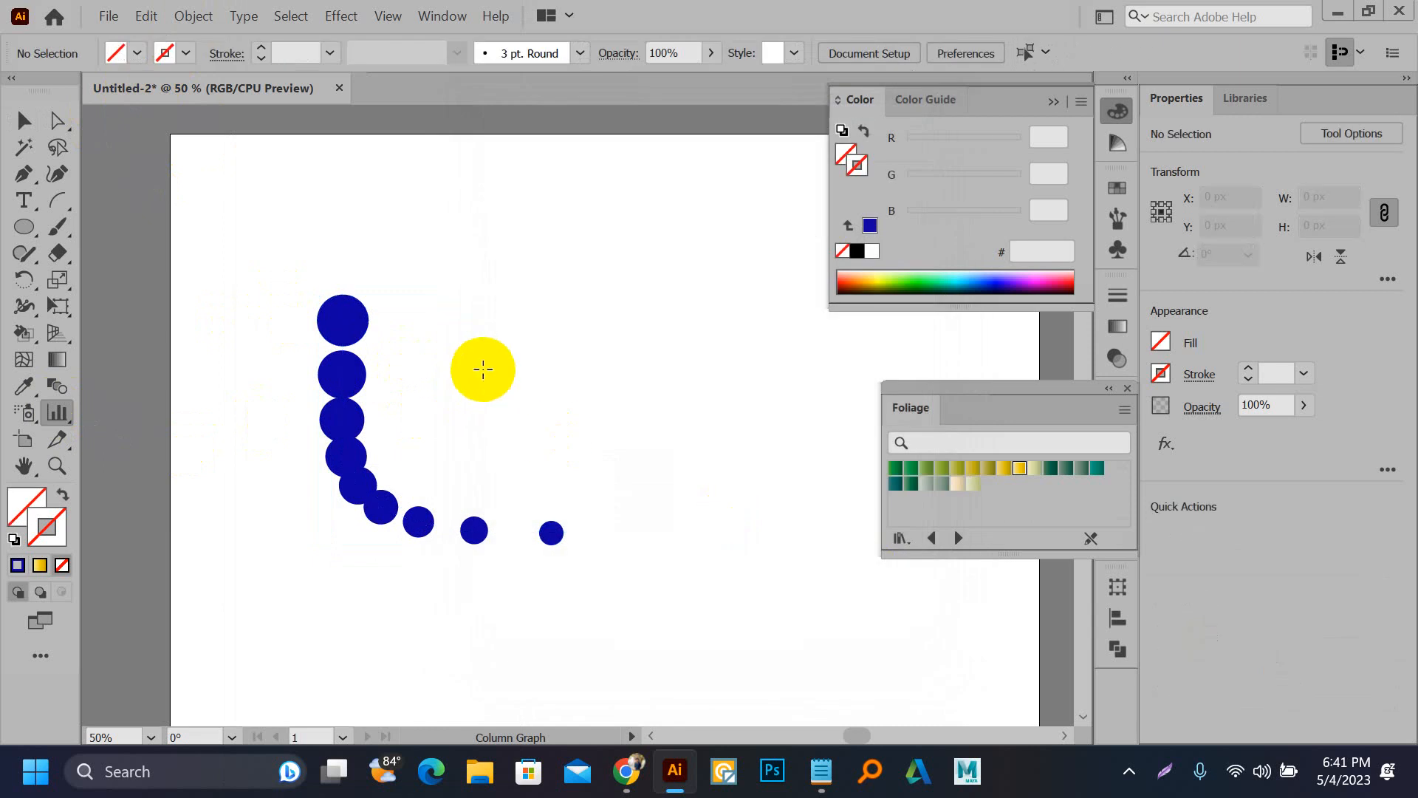
Step: Select the whole curved circle blend and delete it from the artboard
key("v")
left_click_drag(285, 286, 580, 596)
key("Delete")
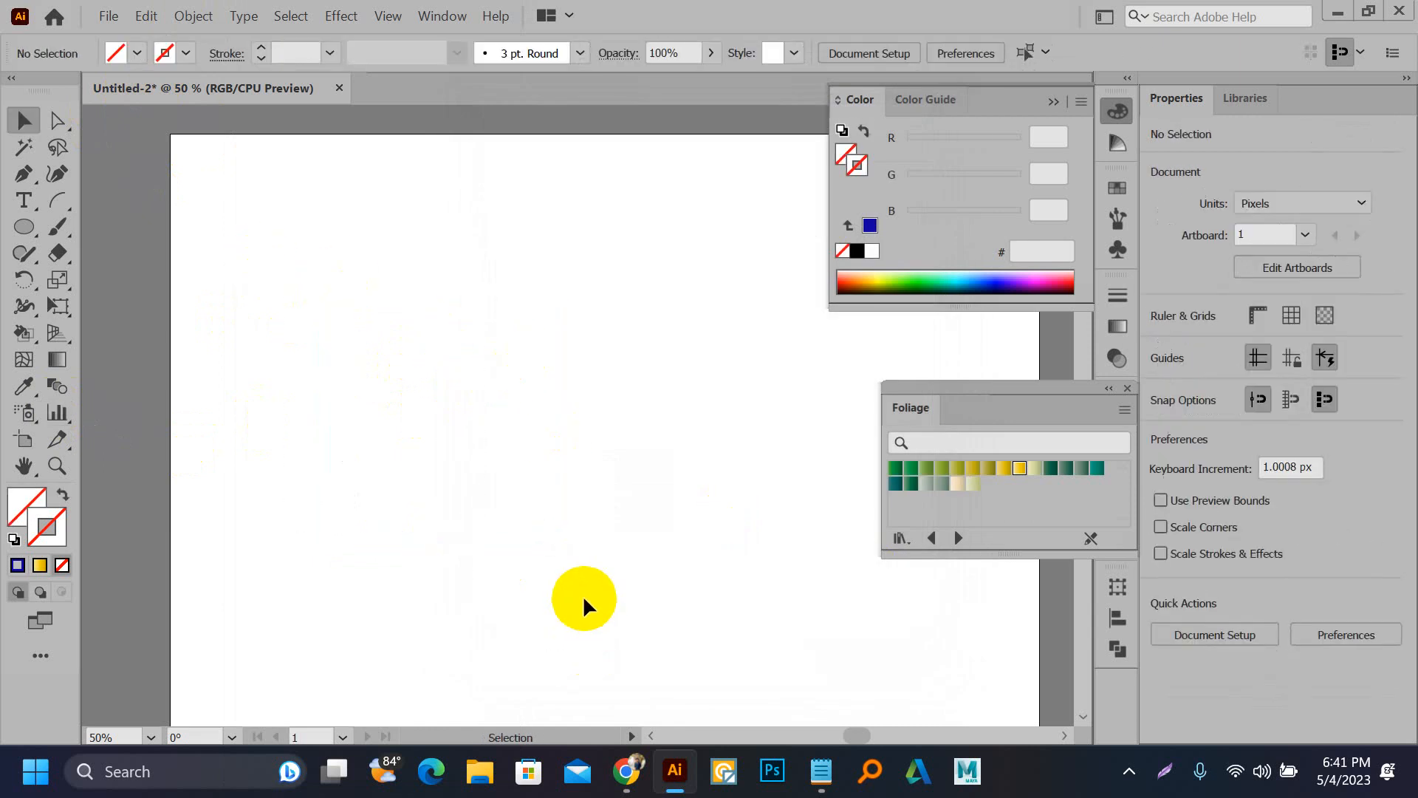
Step: Select the red line-blend rosette at the artboard's right edge and switch to the color gradient image search in Chrome
scroll(582, 596, "down", 2)
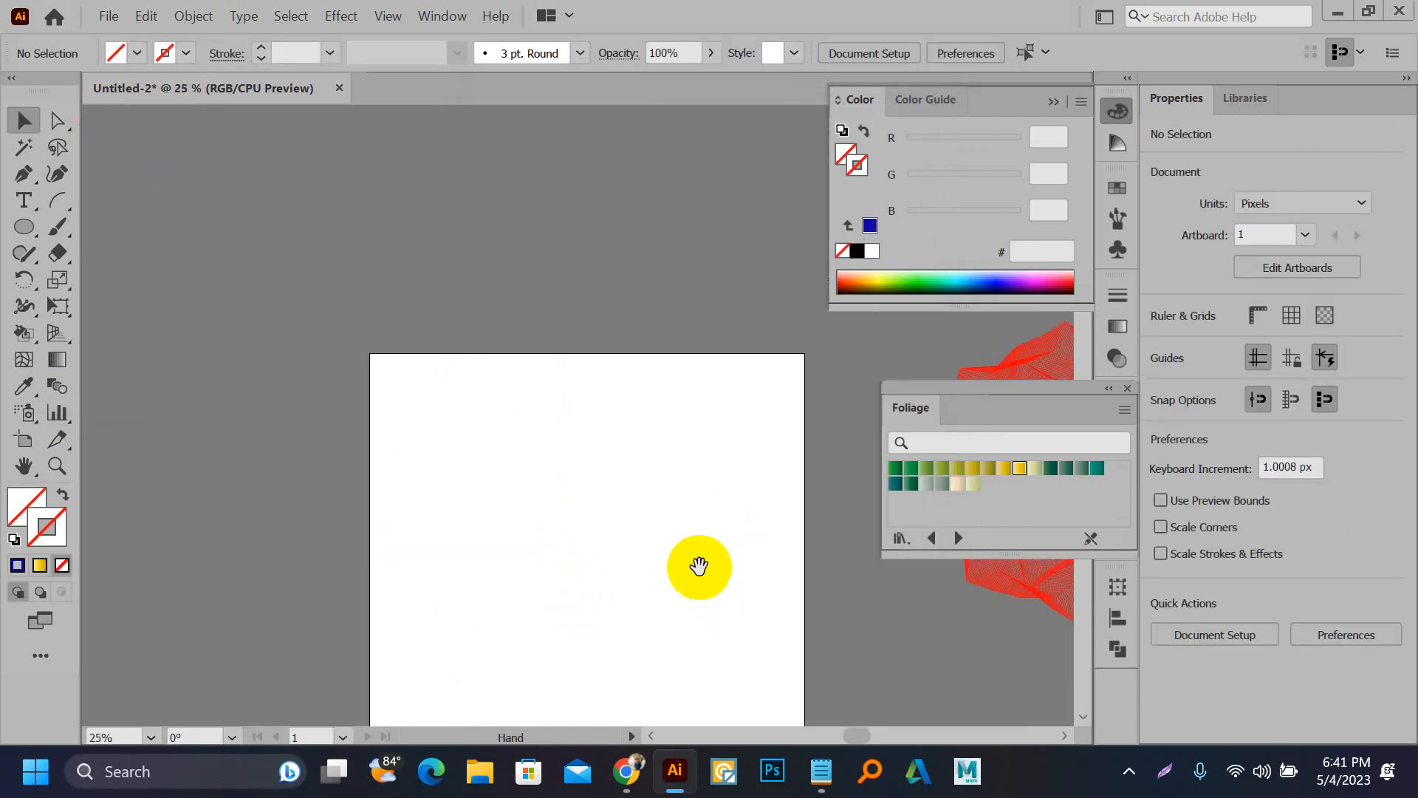
left_click_drag(698, 566, 359, 438)
left_click(550, 314)
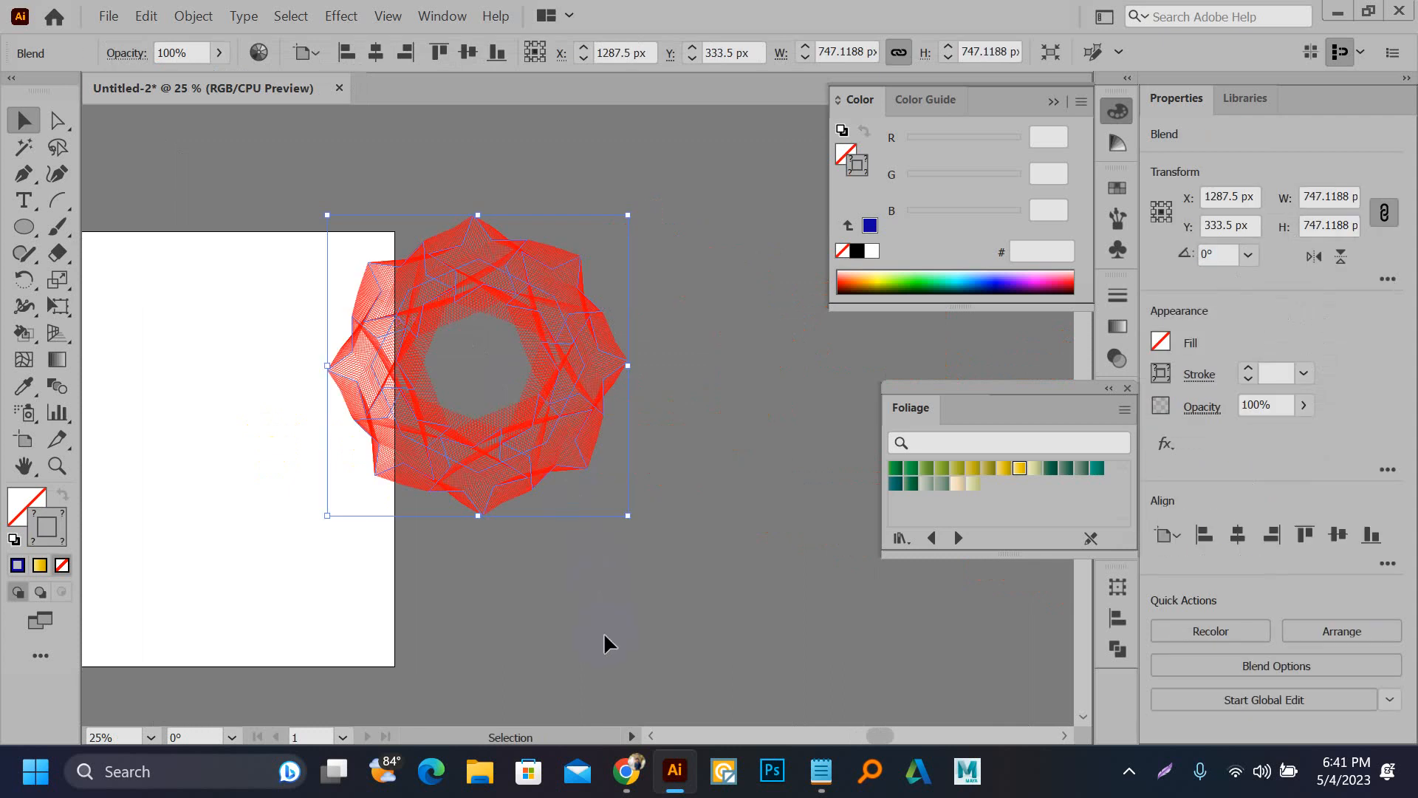
left_click(626, 771)
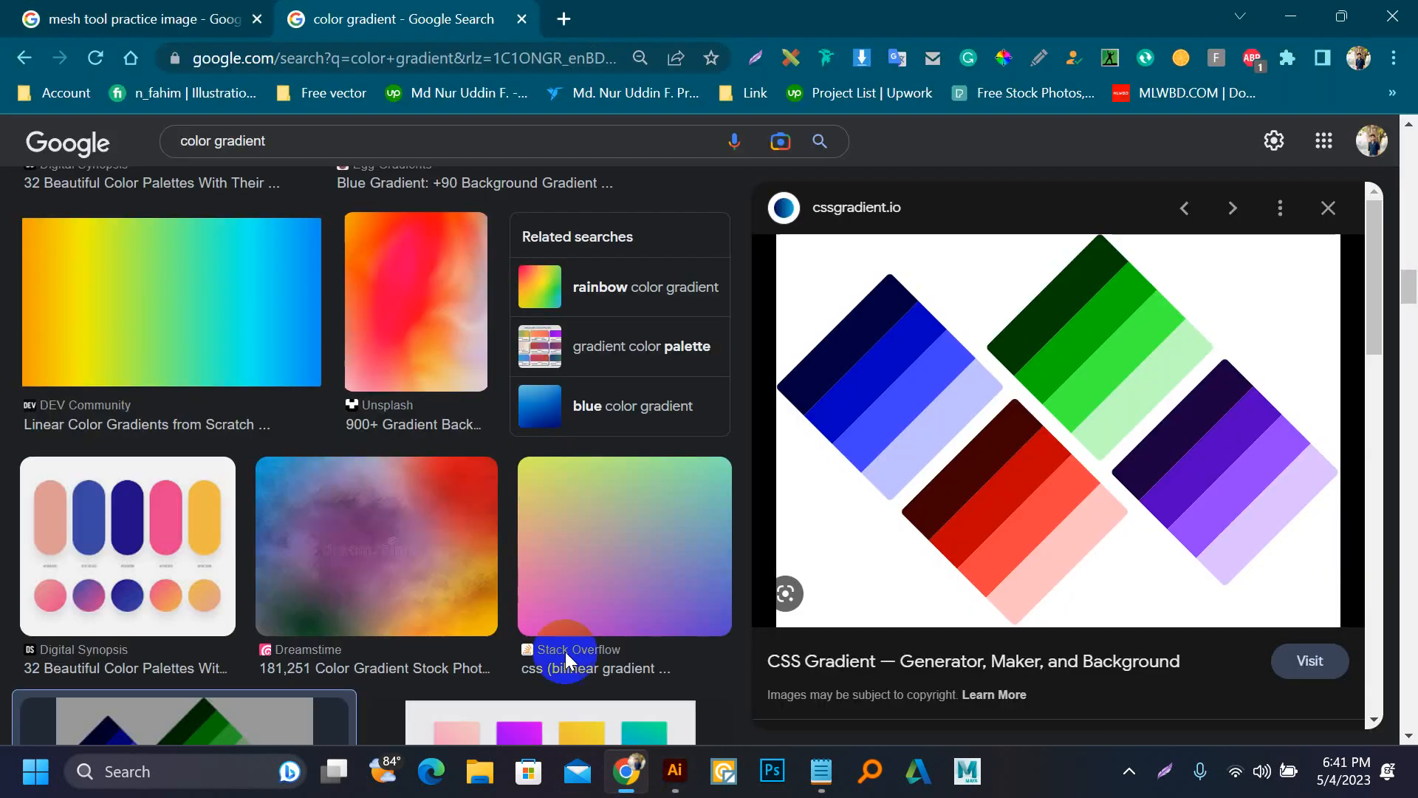
Step: Run an image search for "blend tool practice image" in a new browser tab
left_click(550, 24)
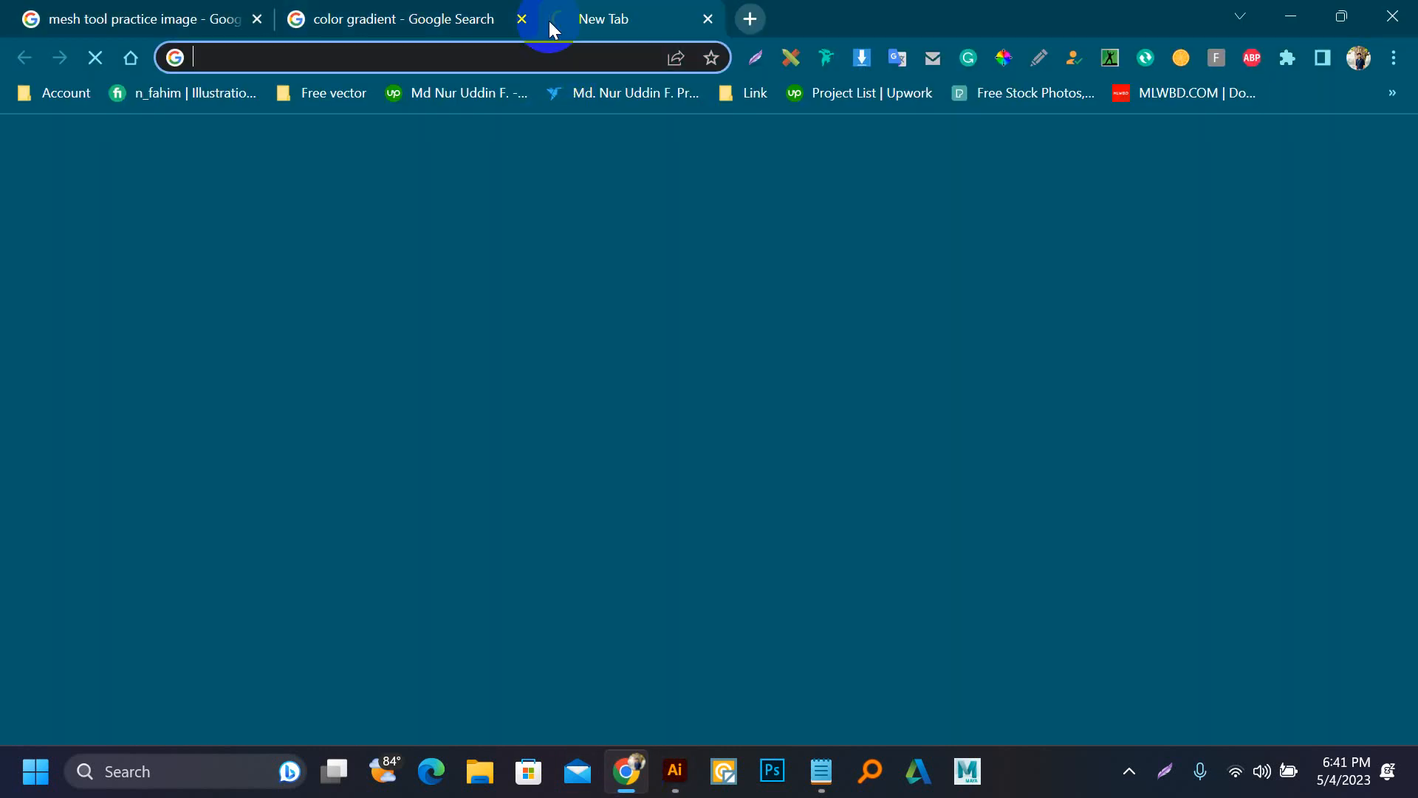
type("ble")
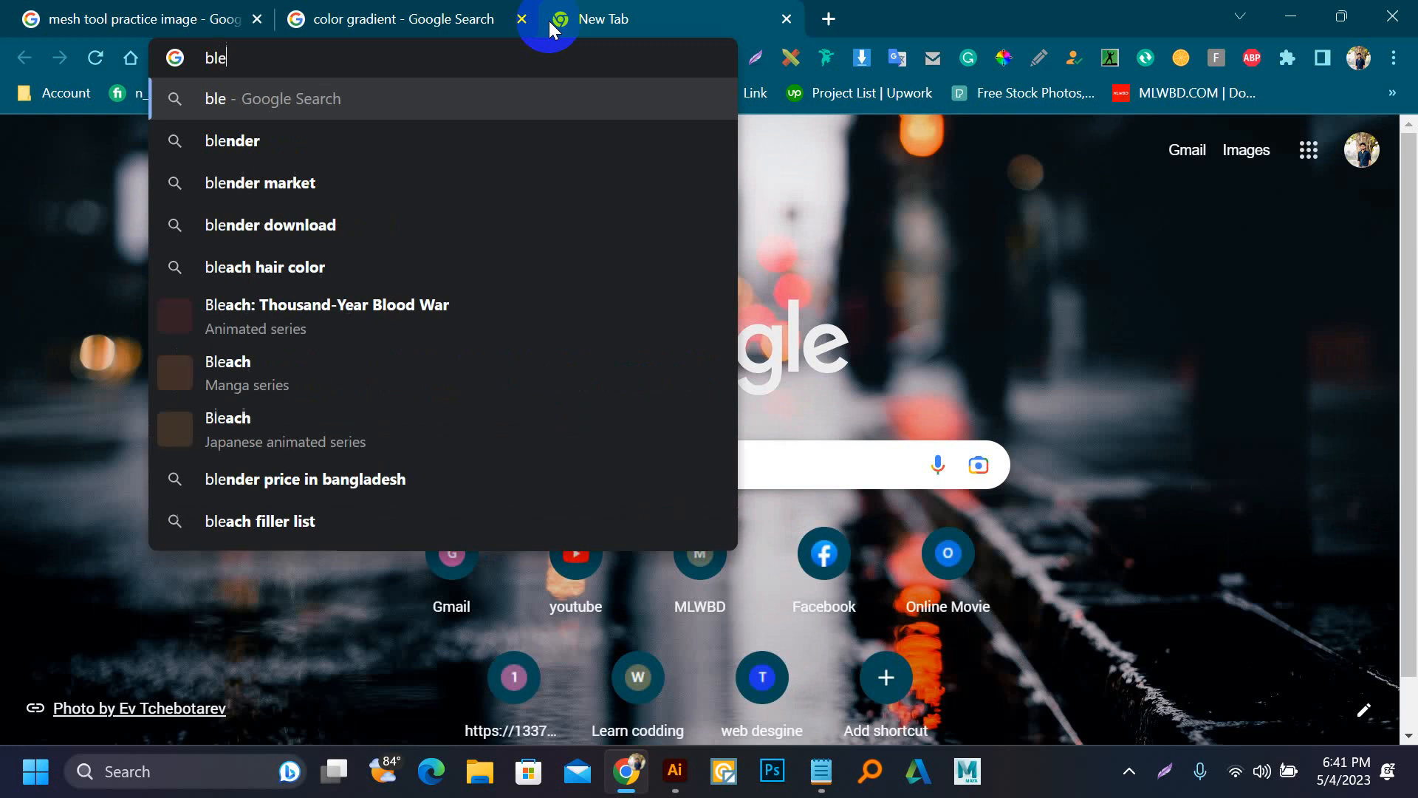
type("nd tool ")
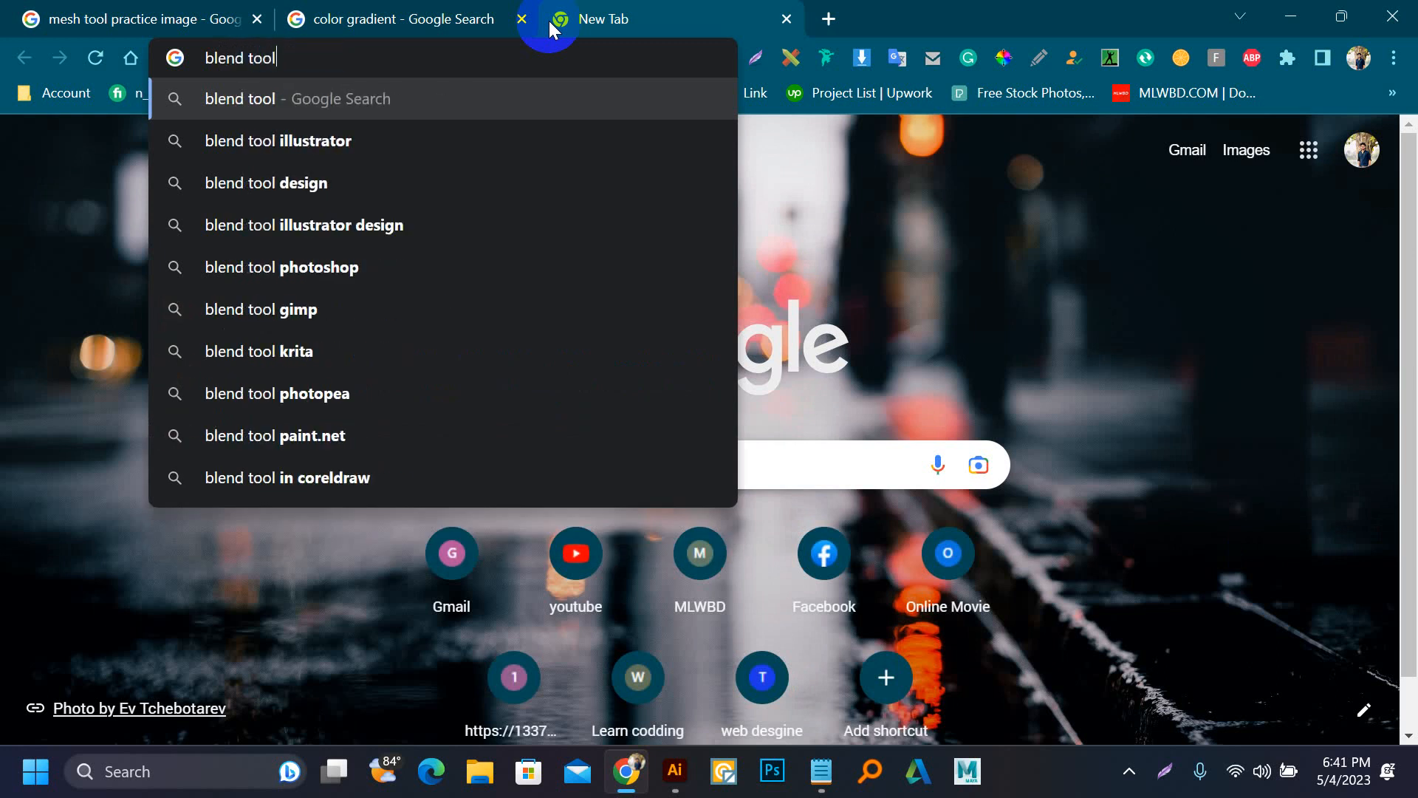
type("pra")
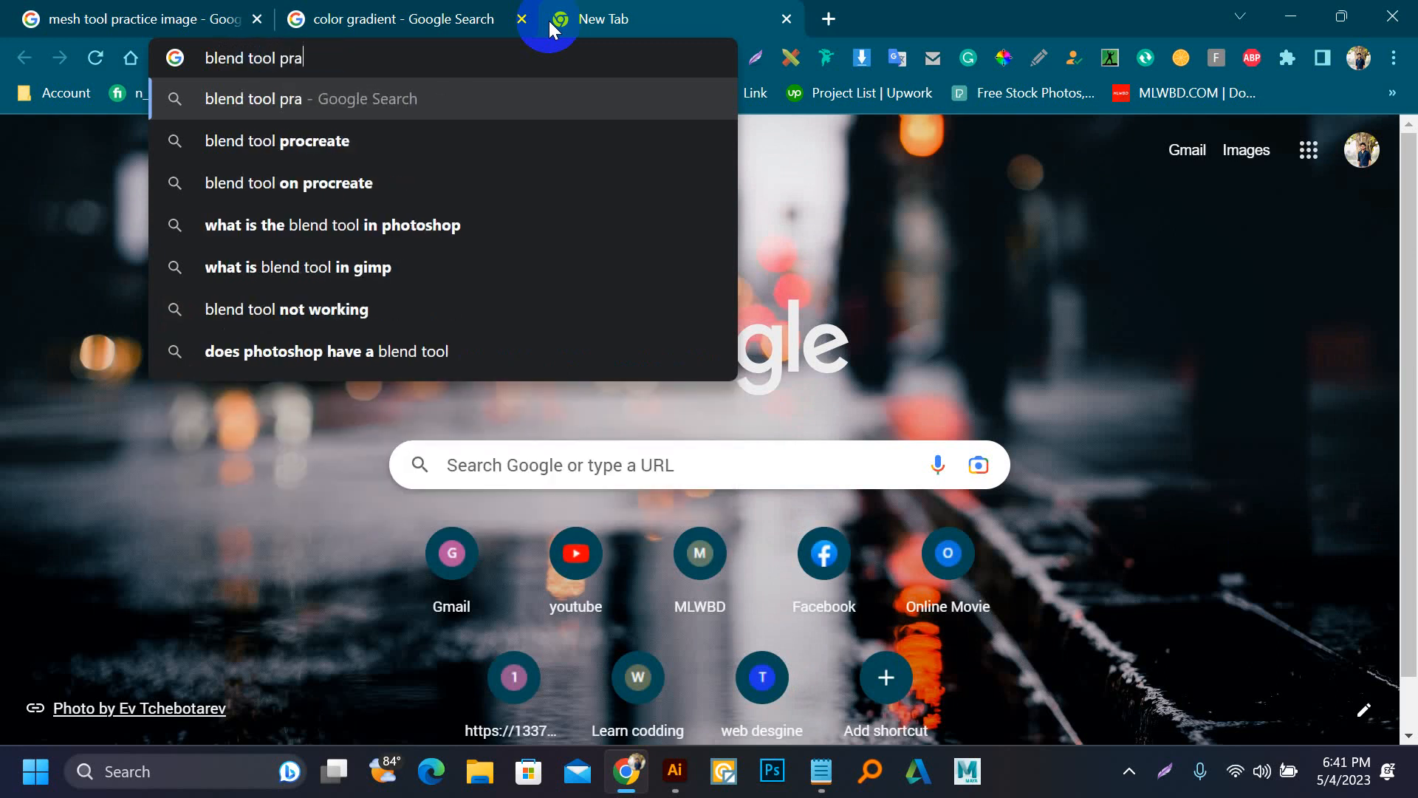
type("c")
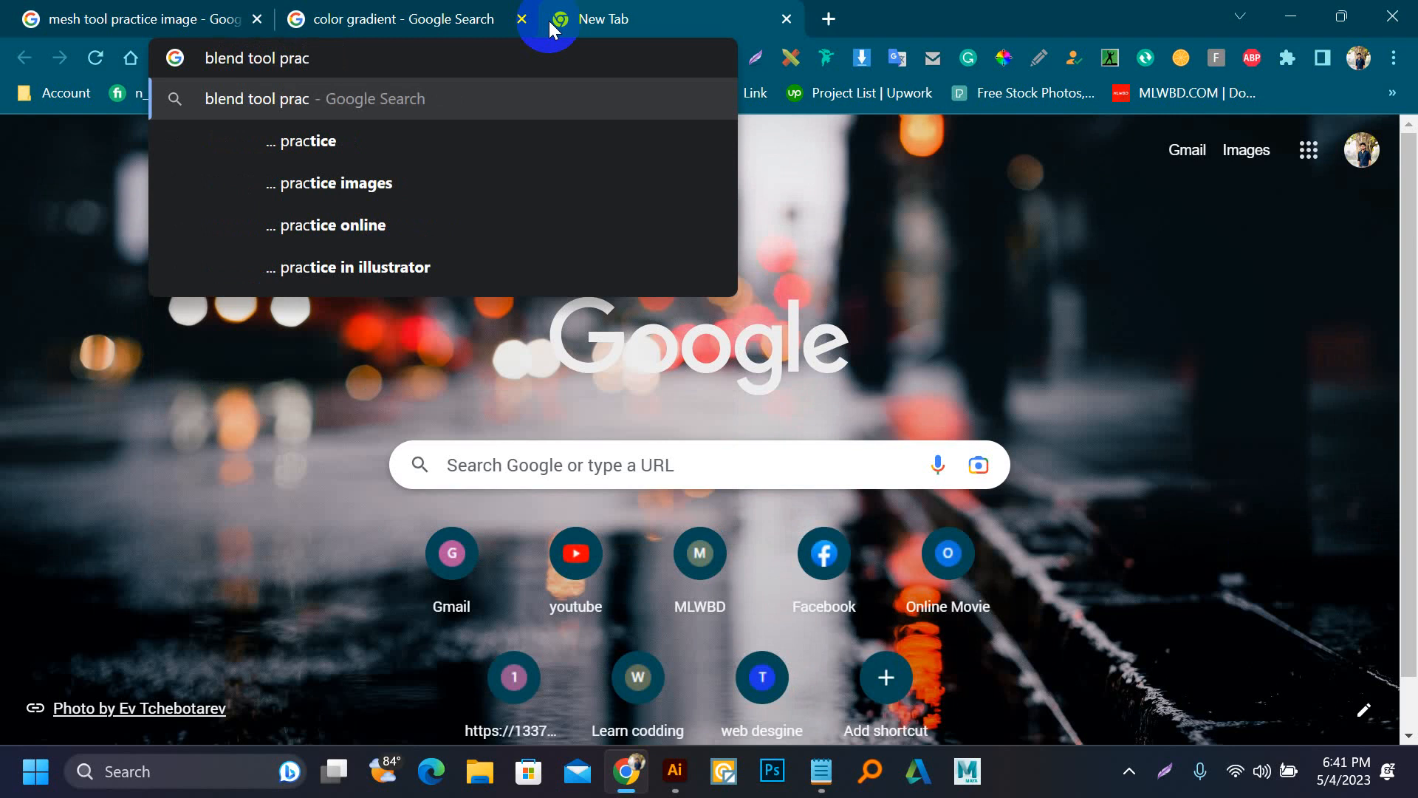
type("tic")
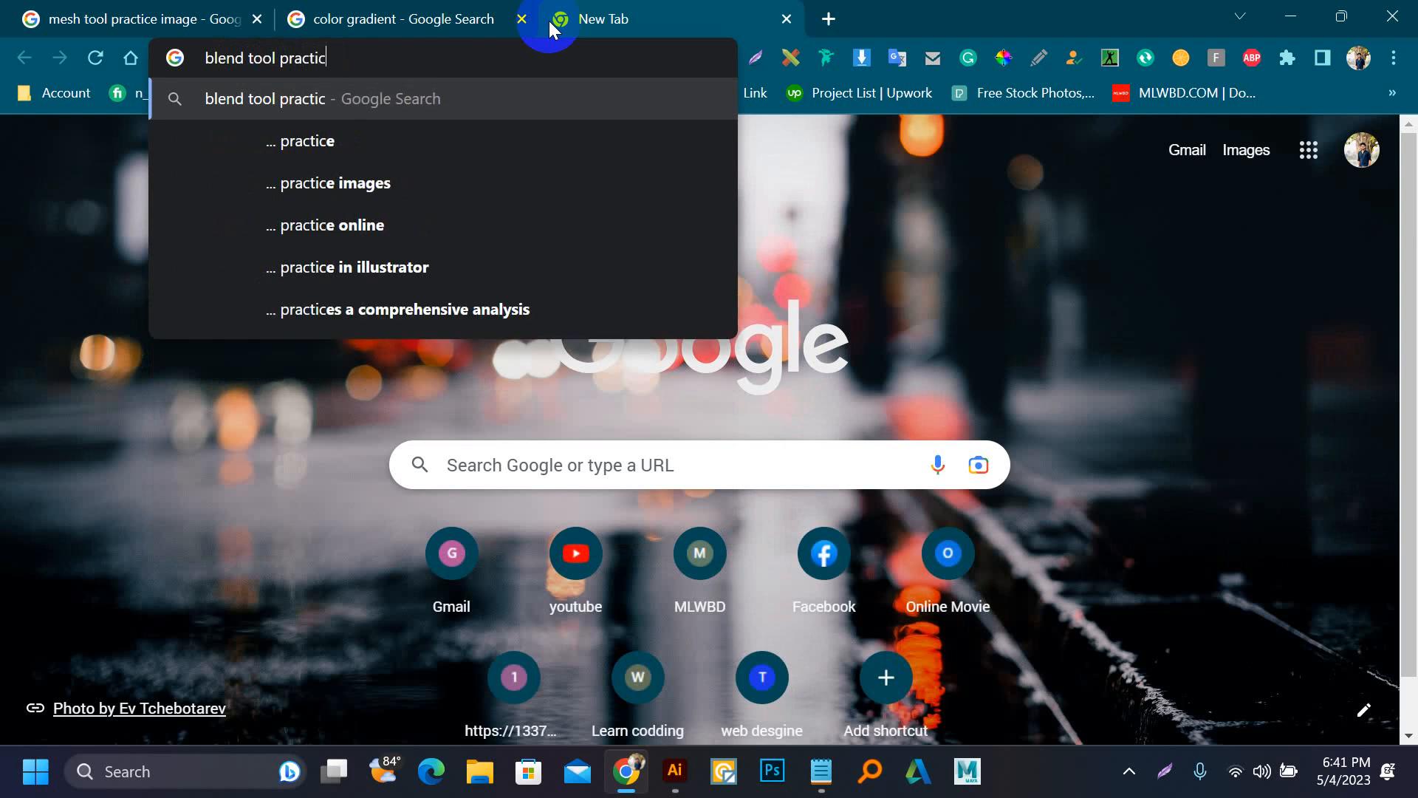
type("e image")
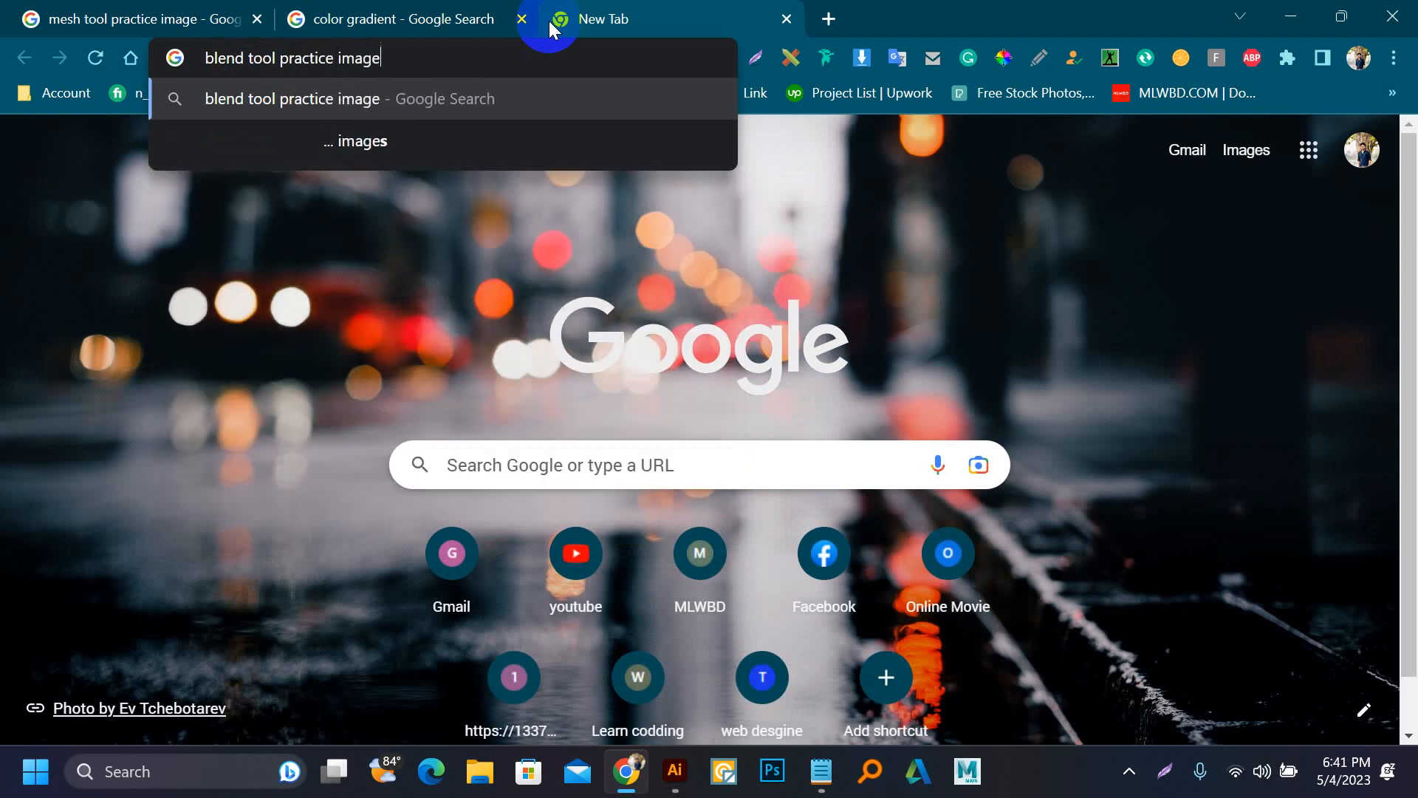
key("Return")
left_click(278, 222)
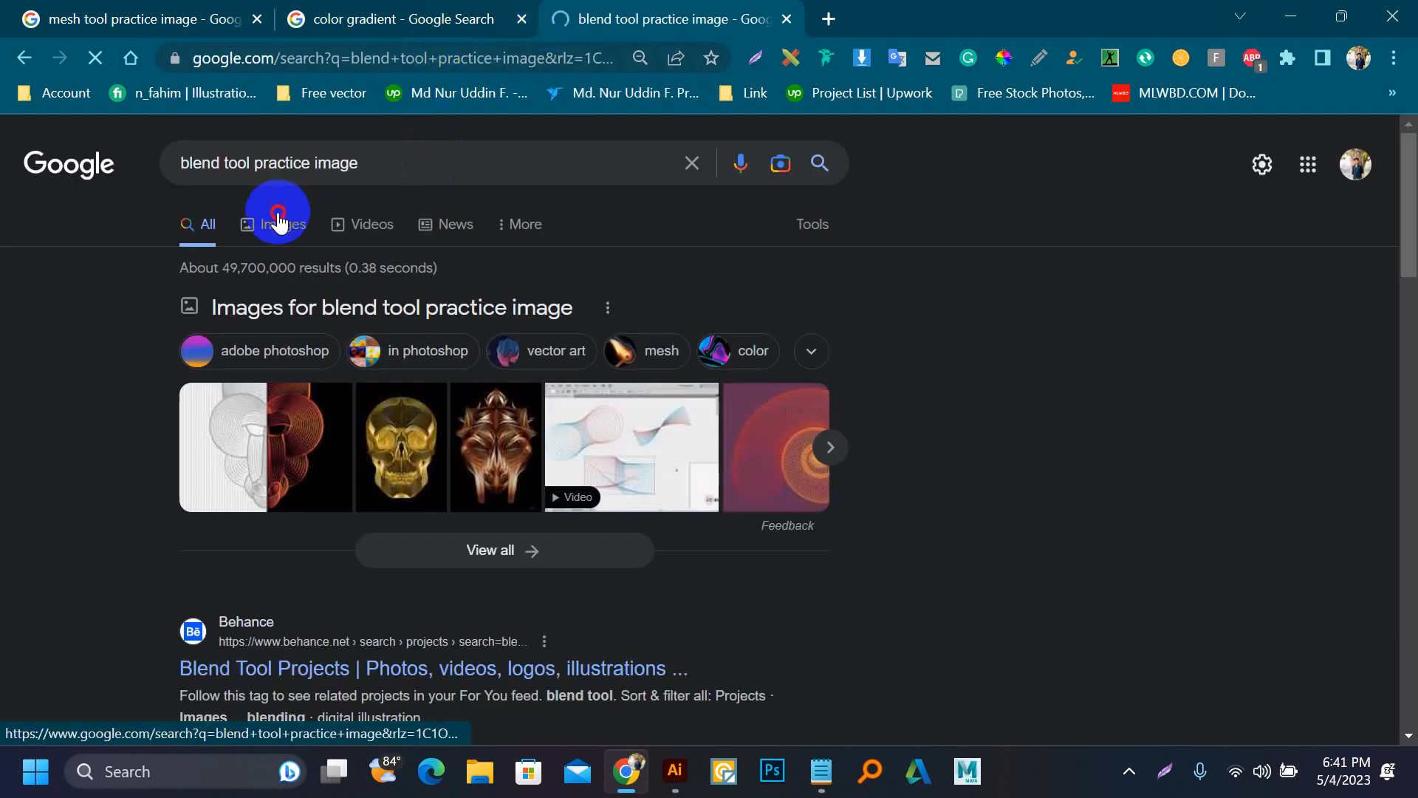
Step: Preview the YouTube "Adobe Illustrator Blend Tool" image result and look through its related content
scroll(462, 353, "down", 3)
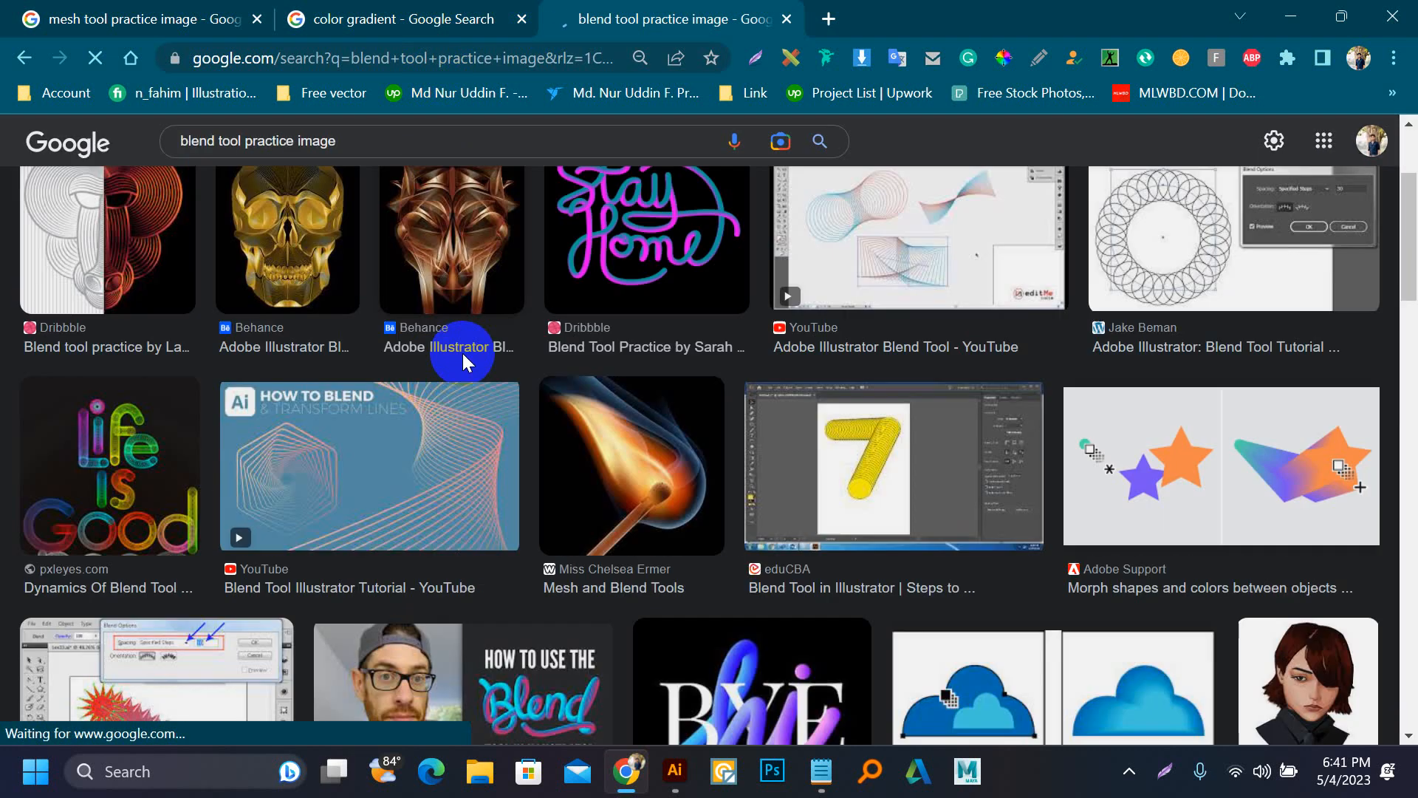
left_click(834, 238)
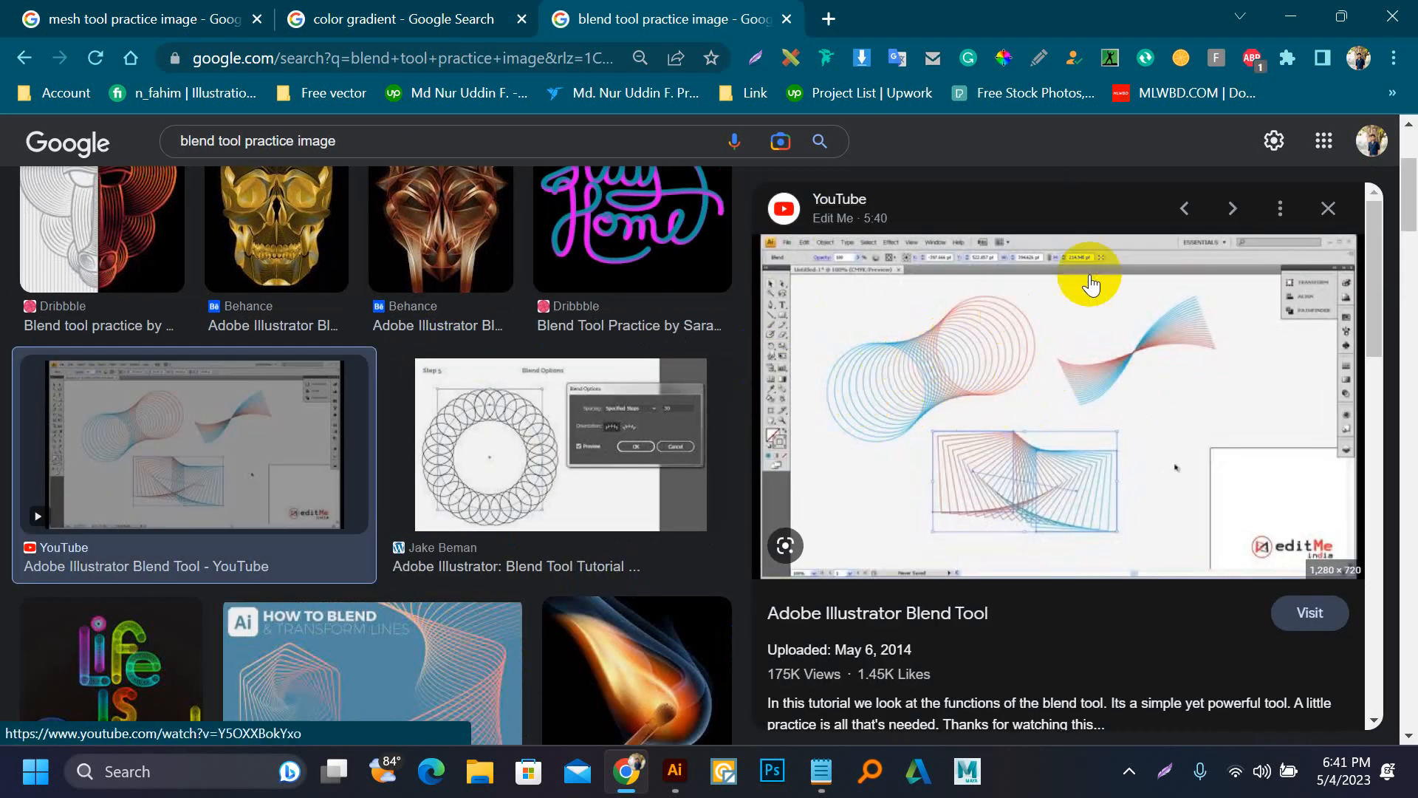
scroll(812, 502, "down", 6)
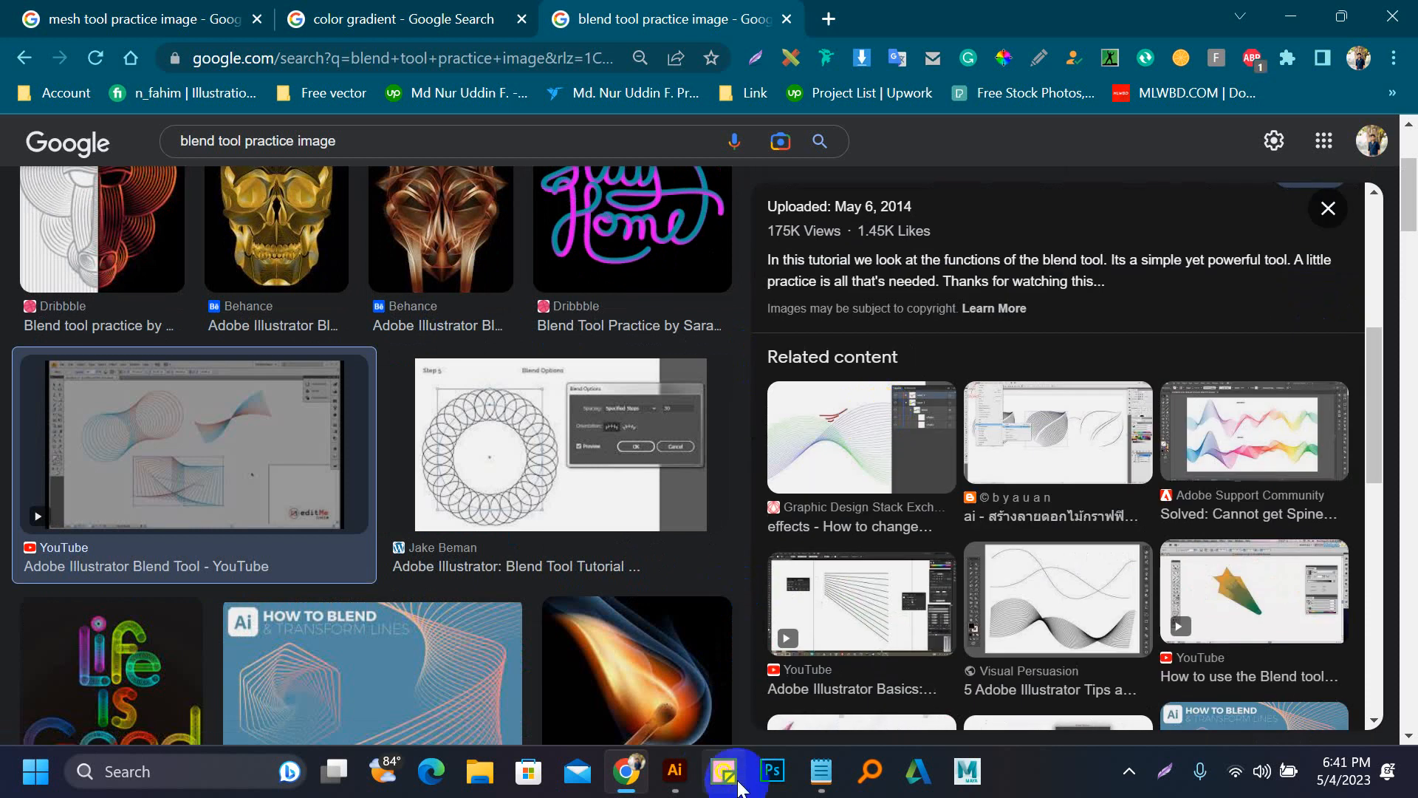
Step: Switch back to Illustrator and move the red line-blend rosette off the artboard
left_click(675, 770)
left_click_drag(443, 415, 638, 395)
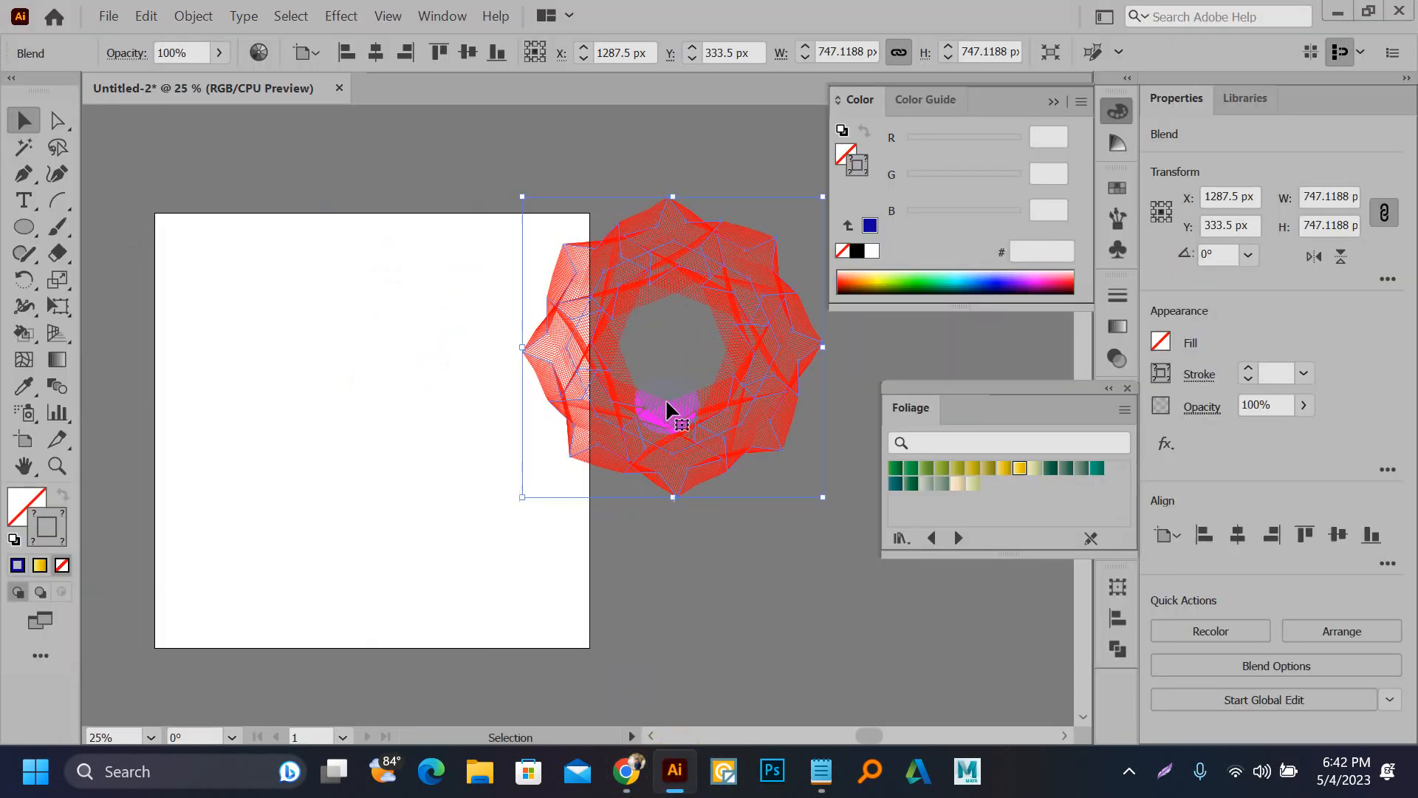
left_click_drag(584, 310, 696, 267)
Step: Draw a circle about 210 px wide near the artboard's upper left and give it a dark blue 0D00A2 stroke
key("l")
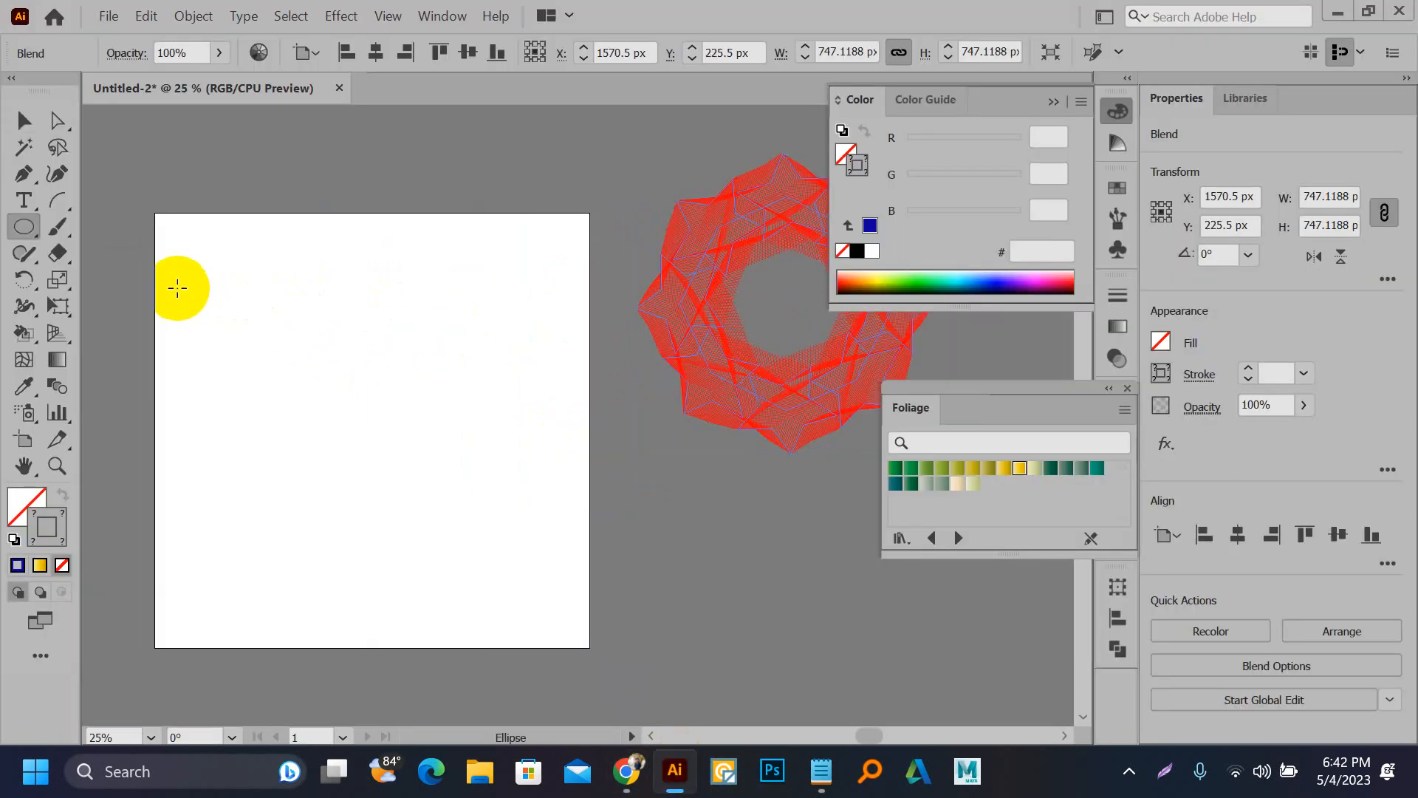
mouse_move(181, 288)
left_mouse_down()
mouse_move(225, 367)
mouse_move(262, 372)
left_mouse_up()
key("v")
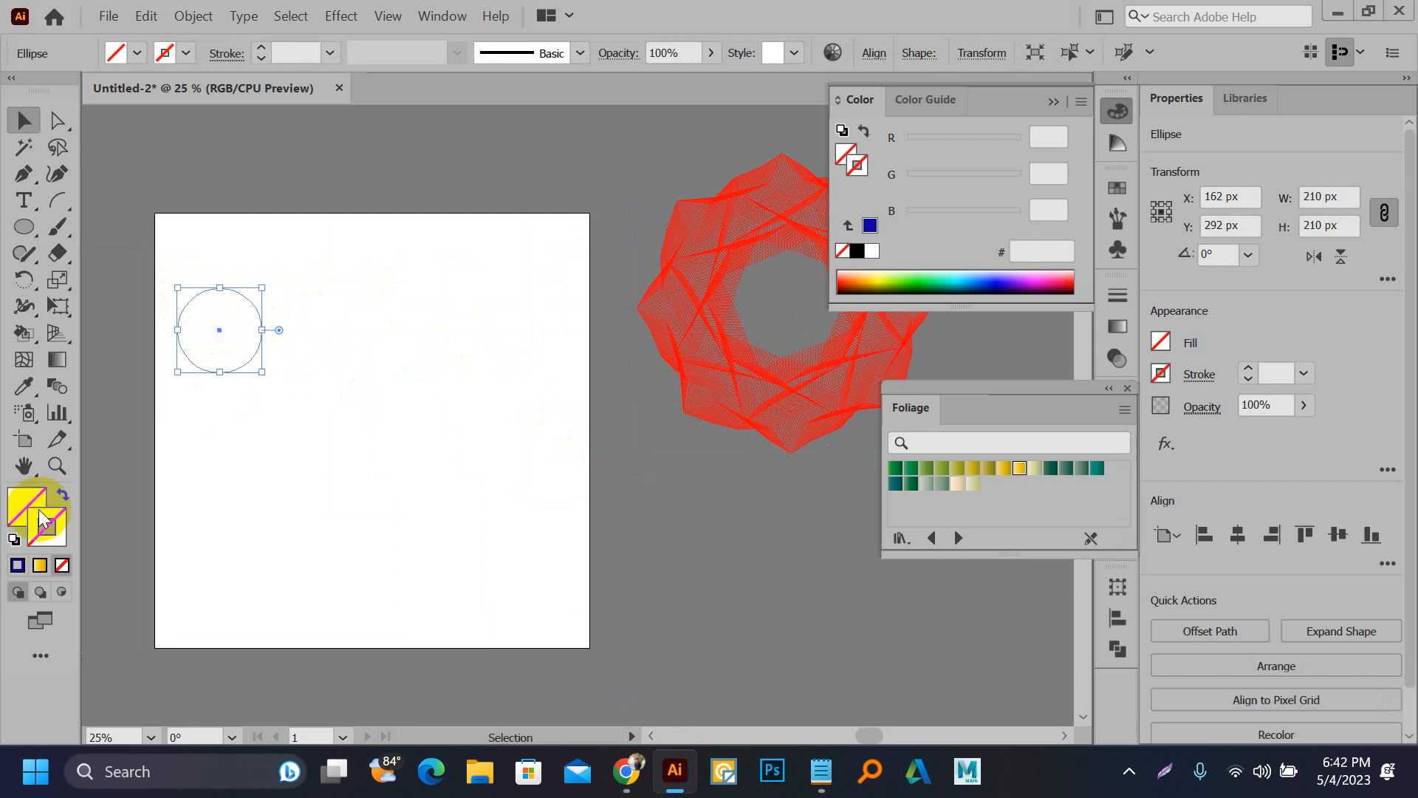
left_click(17, 565)
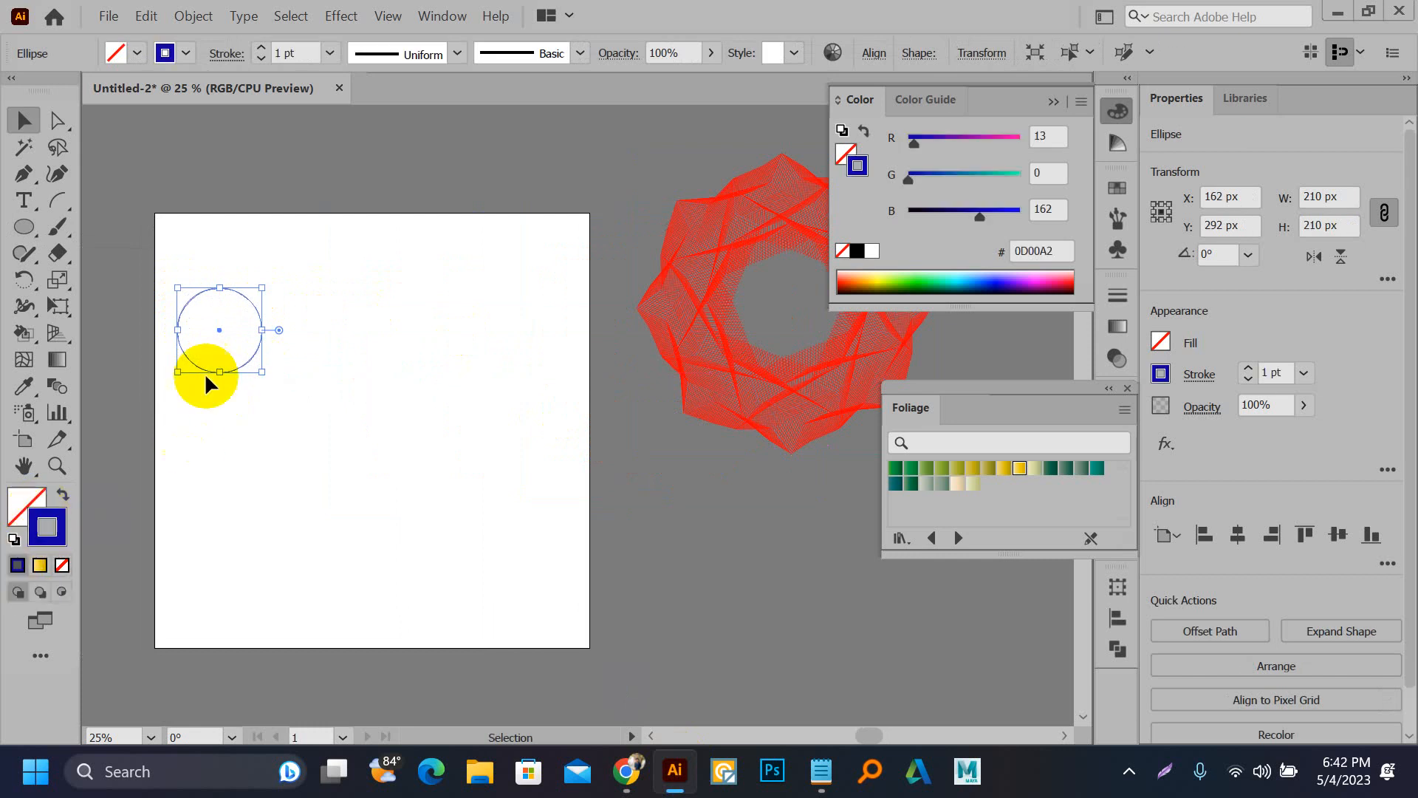
Step: Duplicate the blue circle horizontally across the artboard and scale the copy down to about 138 px from its center
left_click_drag(216, 327, 453, 326)
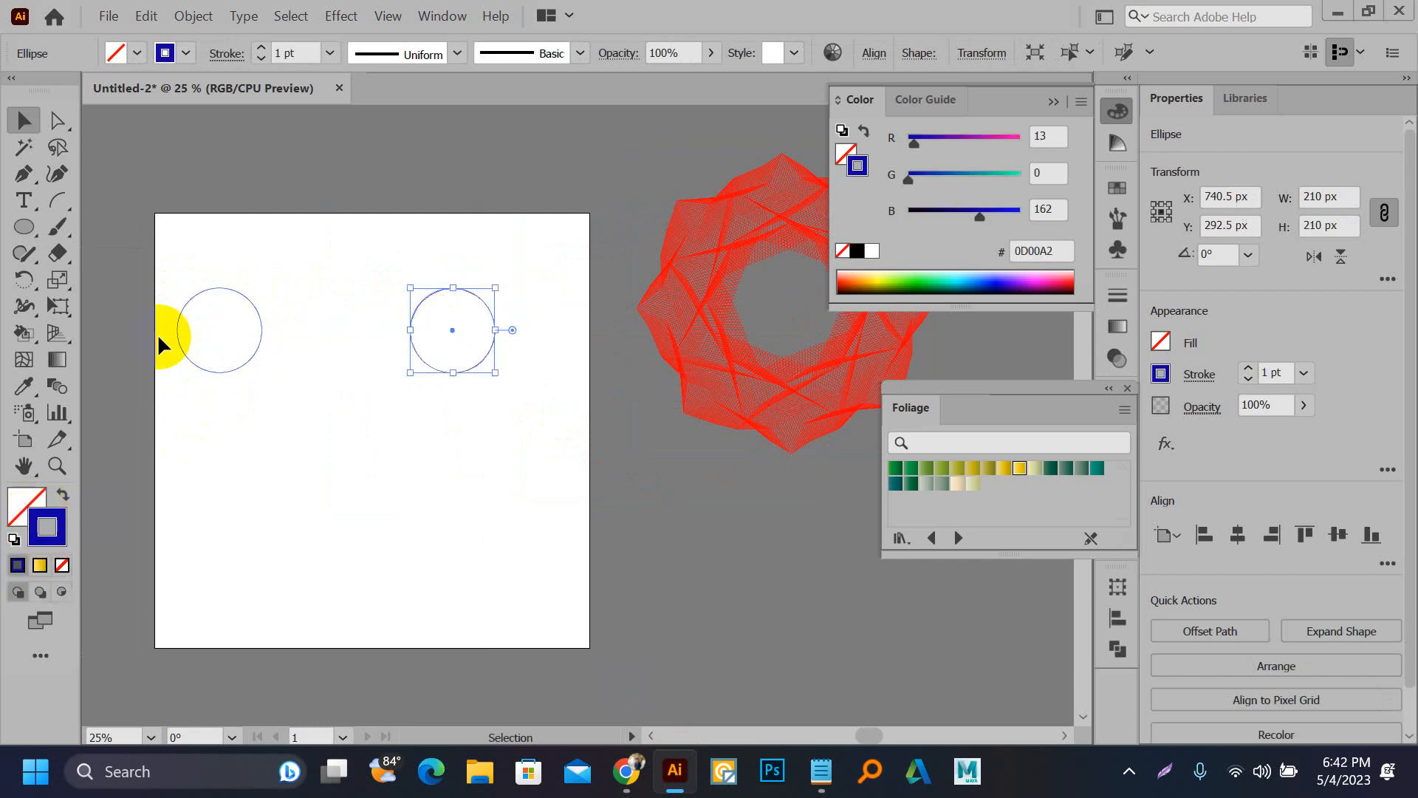
scroll(150, 319, "up", 1)
left_click_drag(608, 386, 595, 374)
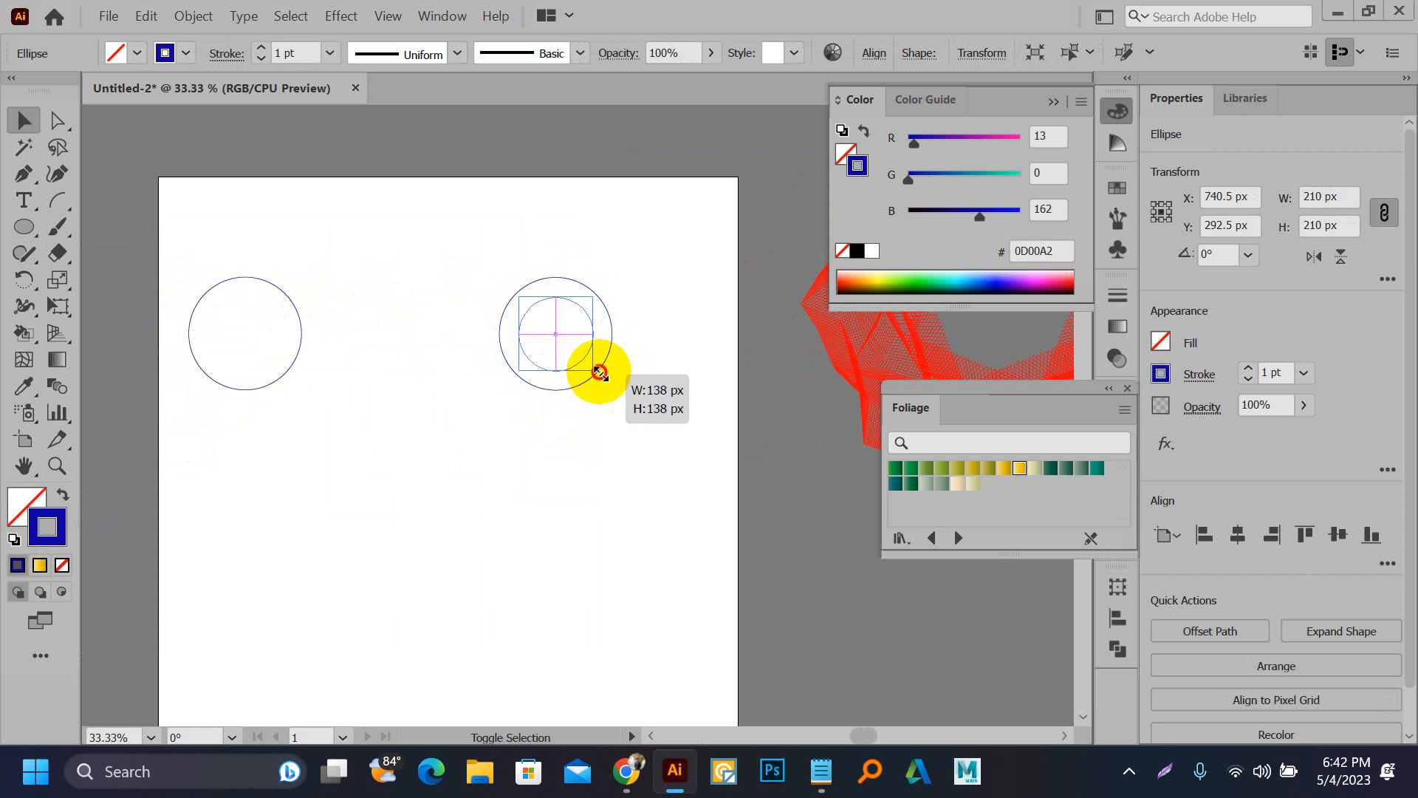
Step: Blend the two blue circles using Specified Steps spacing of 109 with the Align to Page orientation
left_click_drag(229, 241, 596, 425)
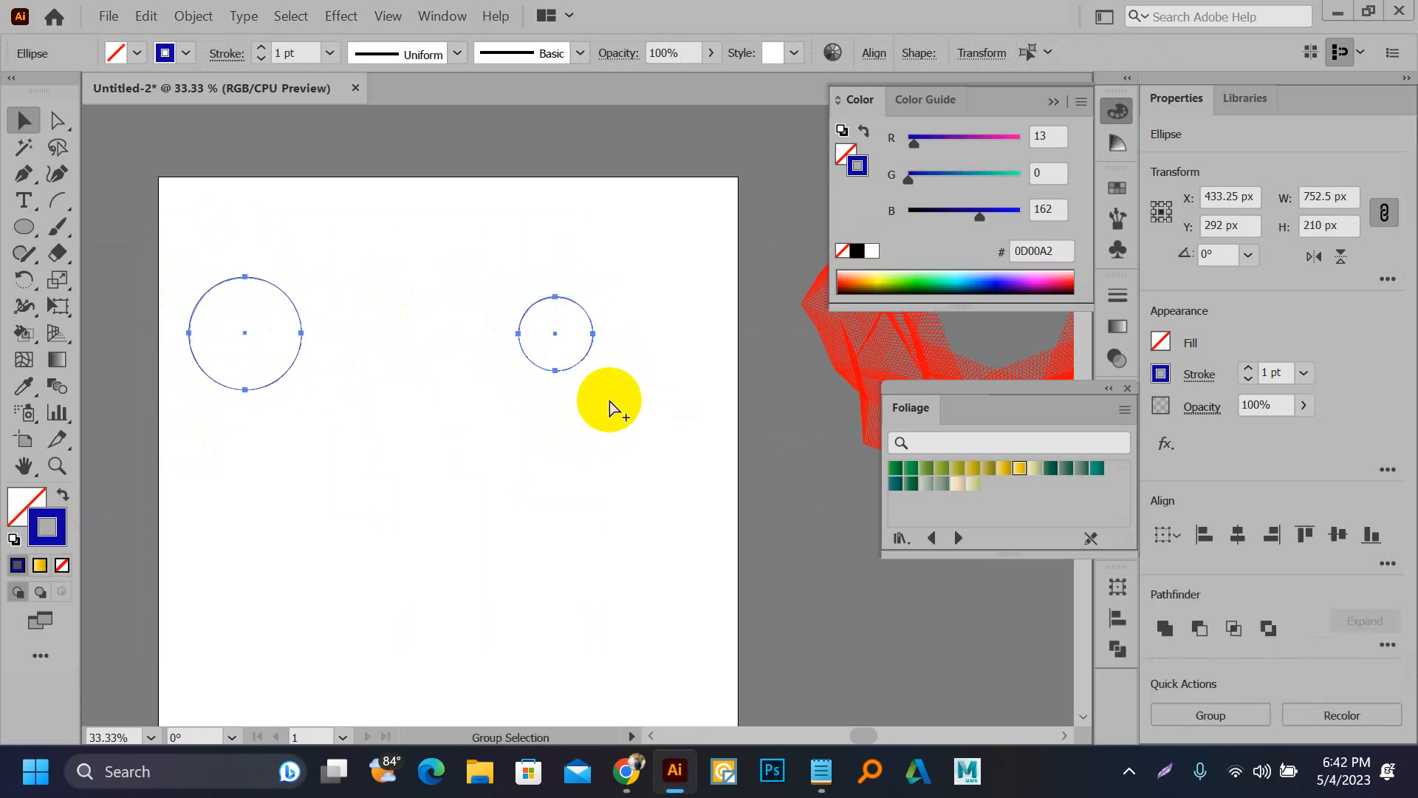
key("ctrl+alt+b")
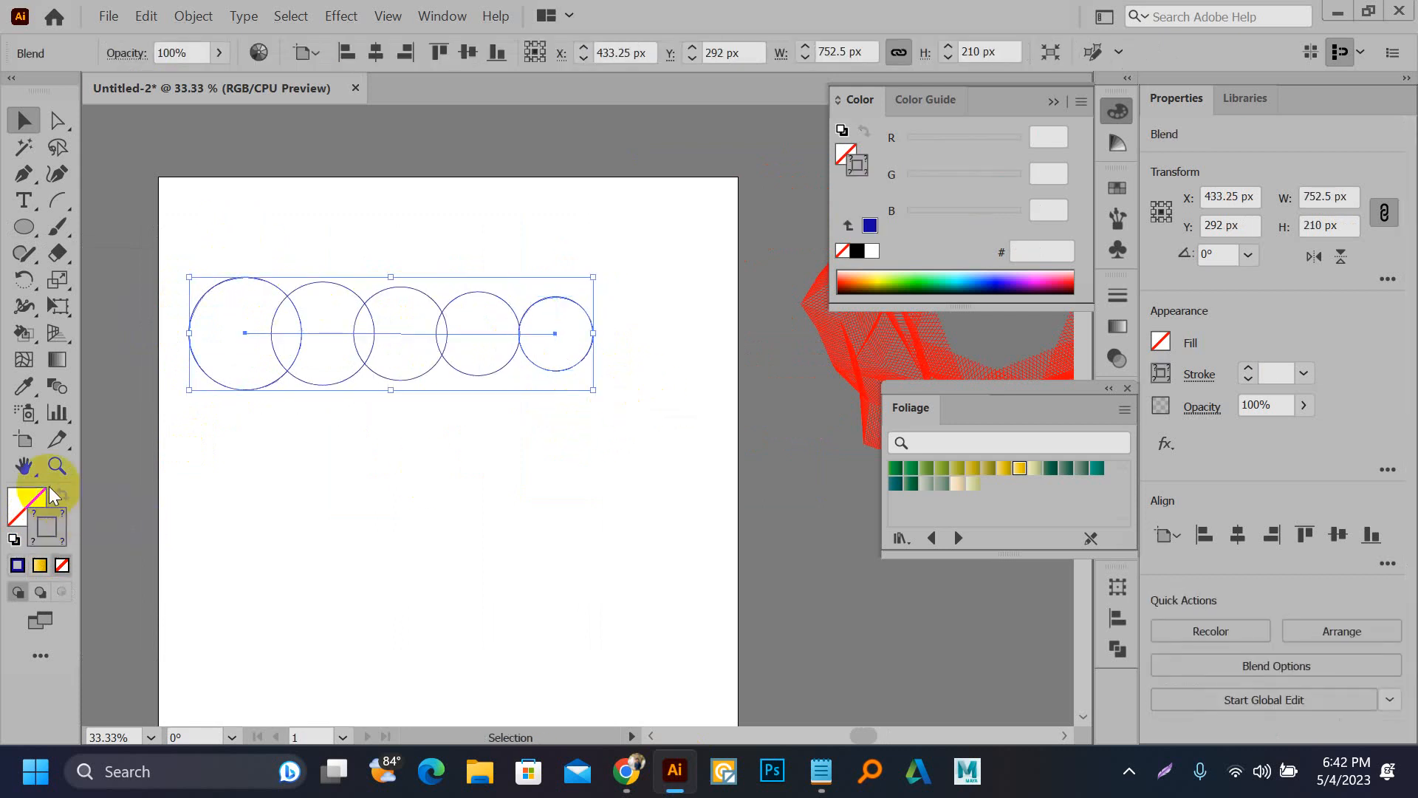
double_click(56, 390)
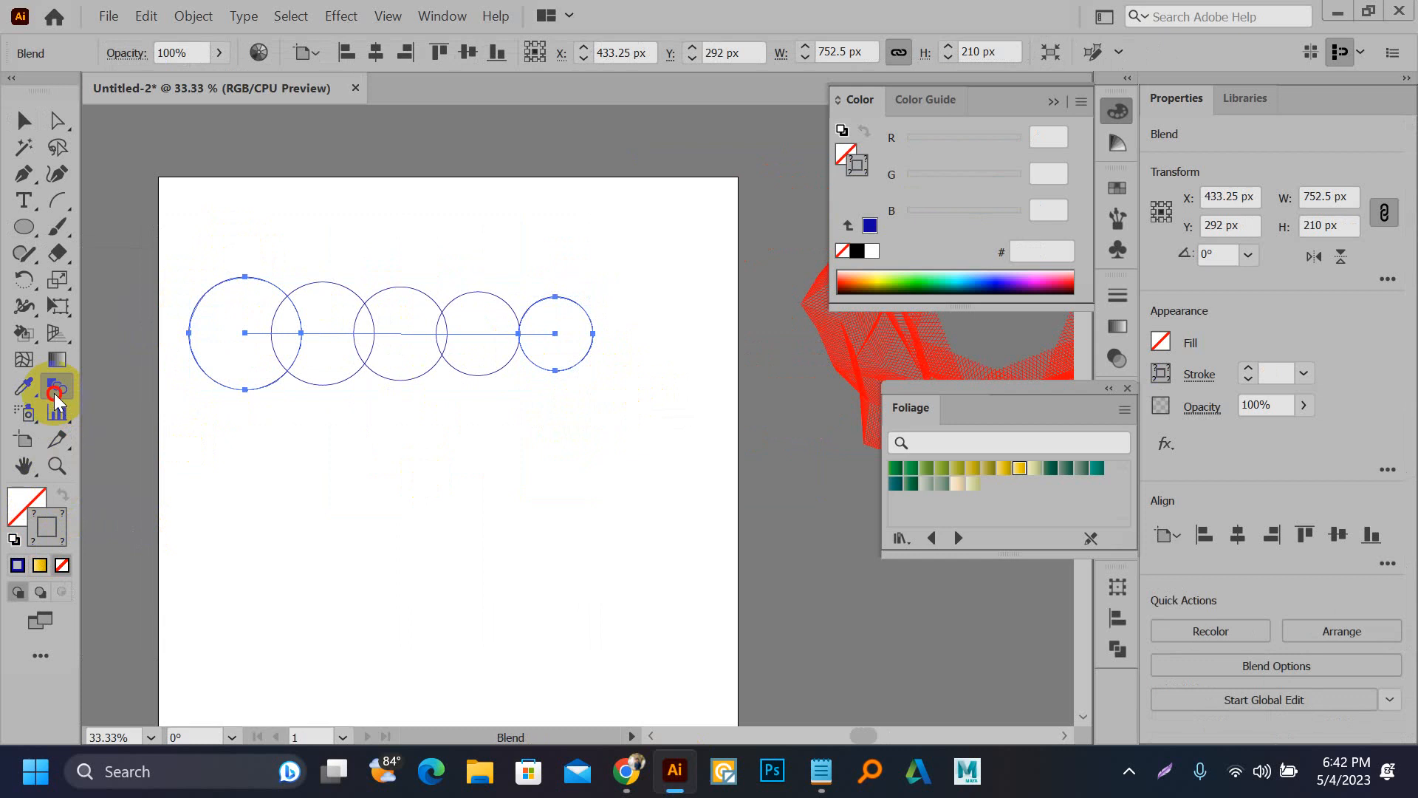
left_click(1028, 229)
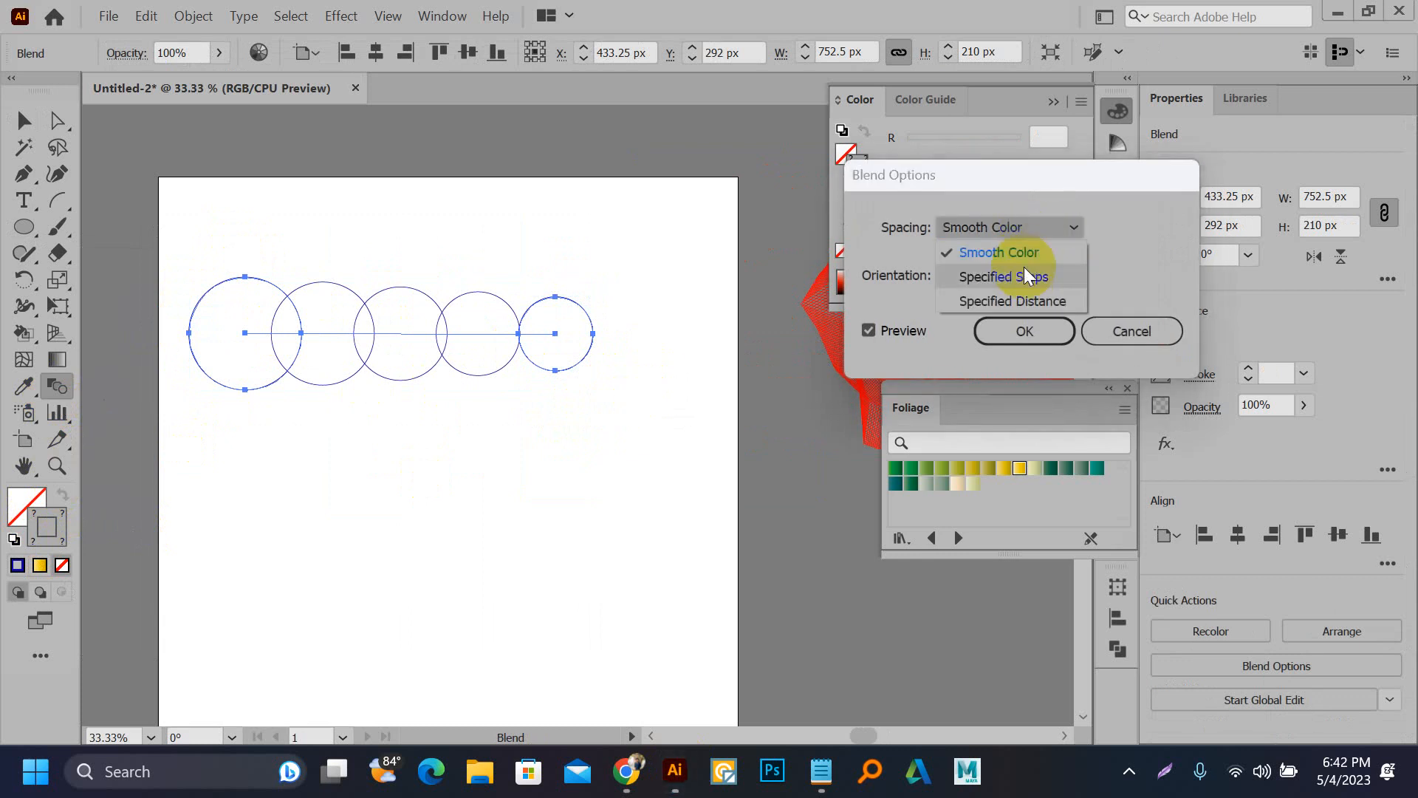
left_click(1025, 274)
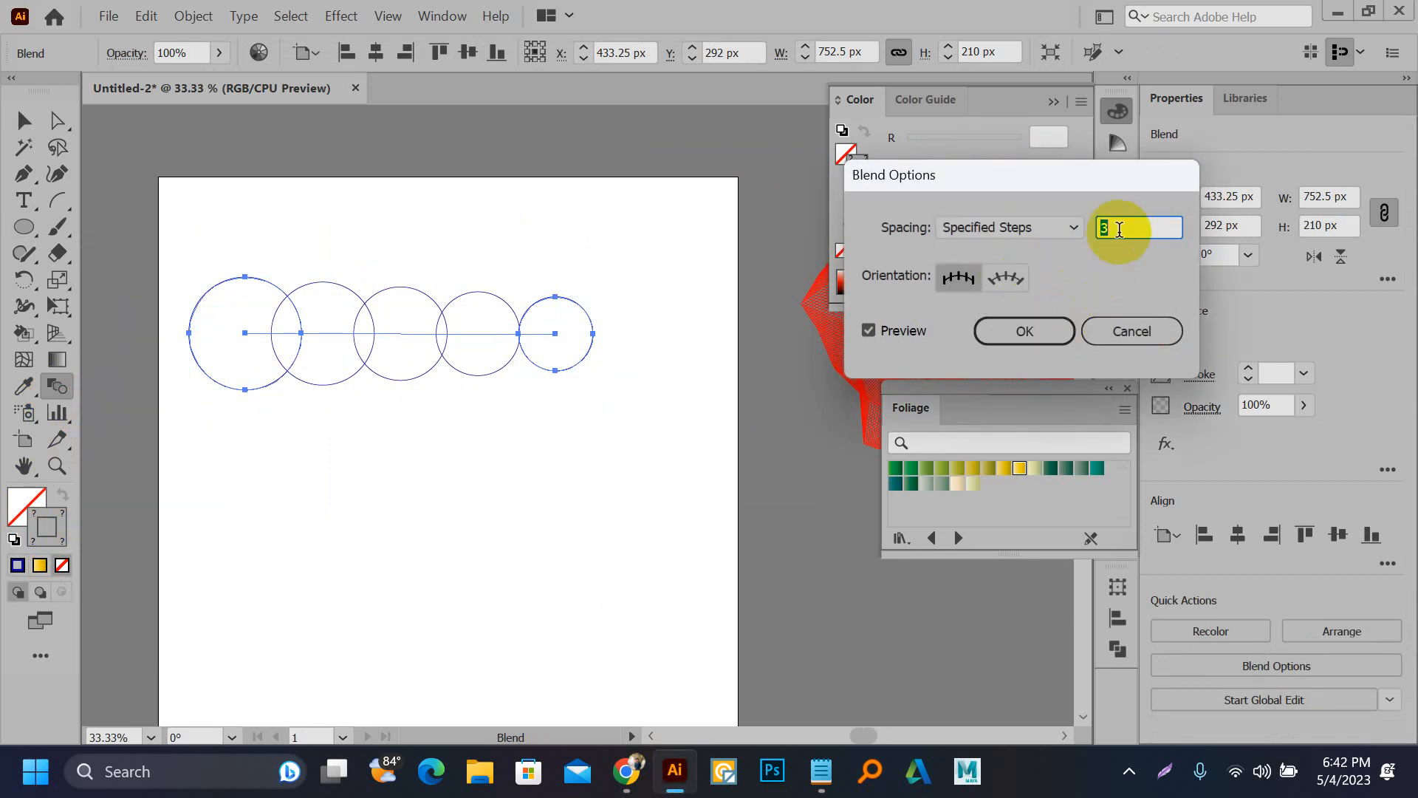
scroll(1119, 230, "up", 20)
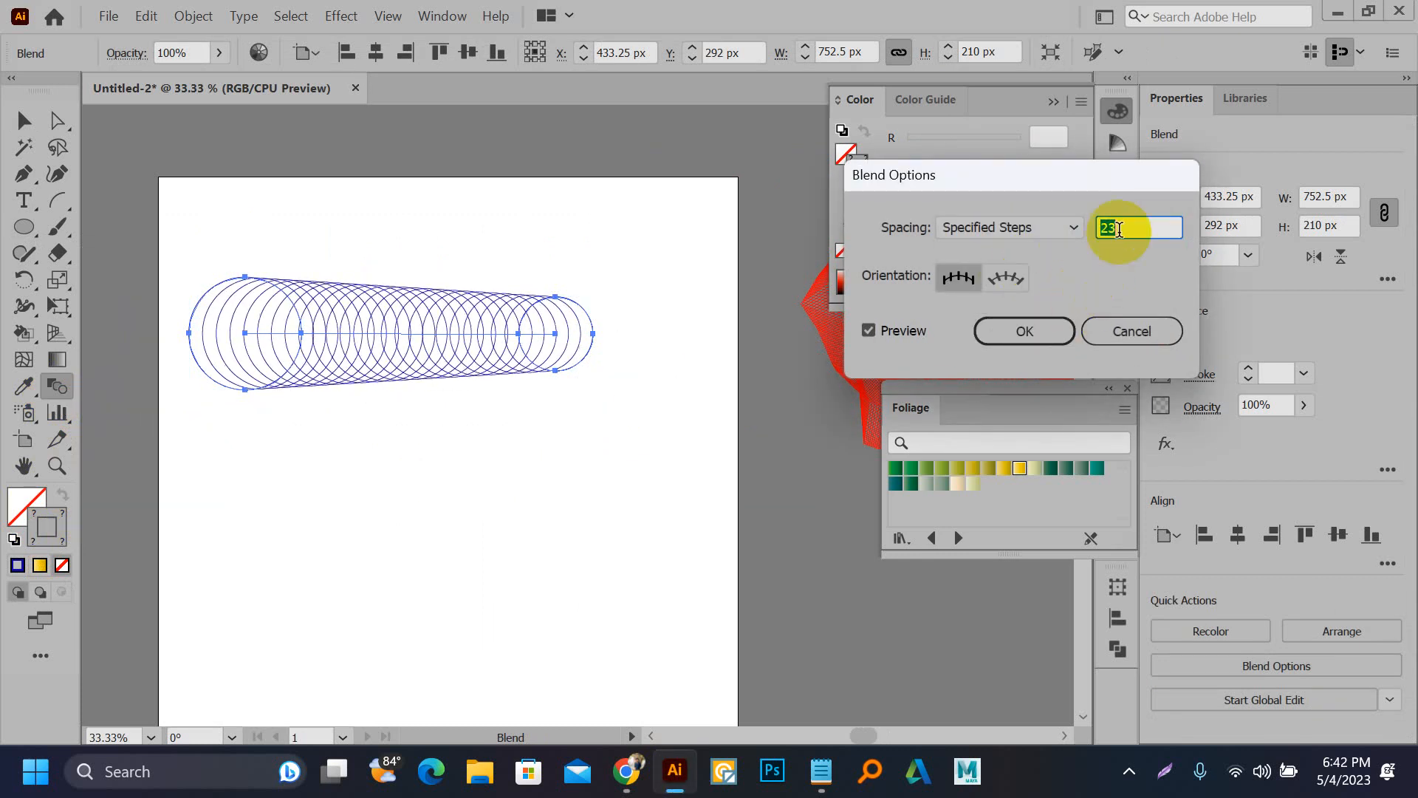
scroll(1119, 230, "up", 20)
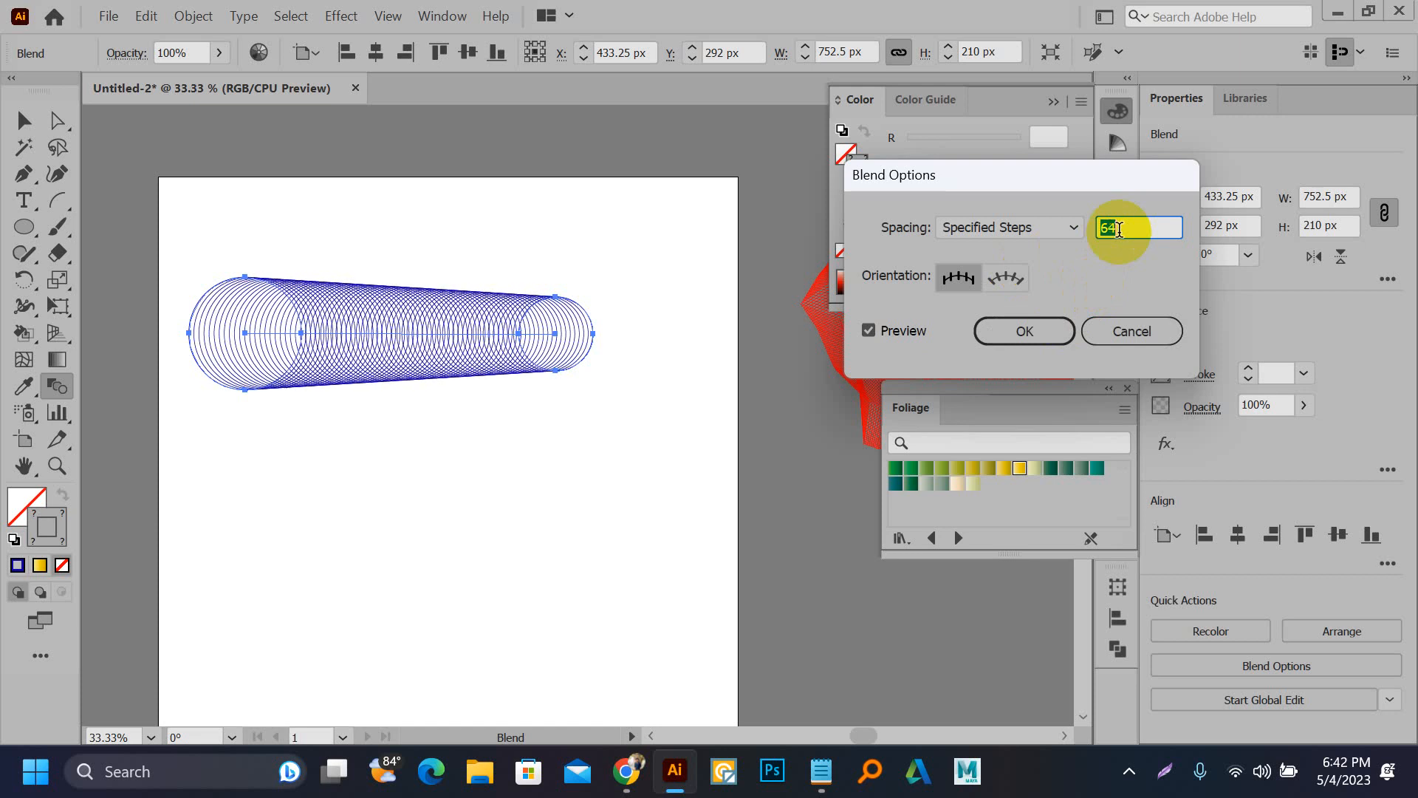
scroll(1119, 230, "up", 20)
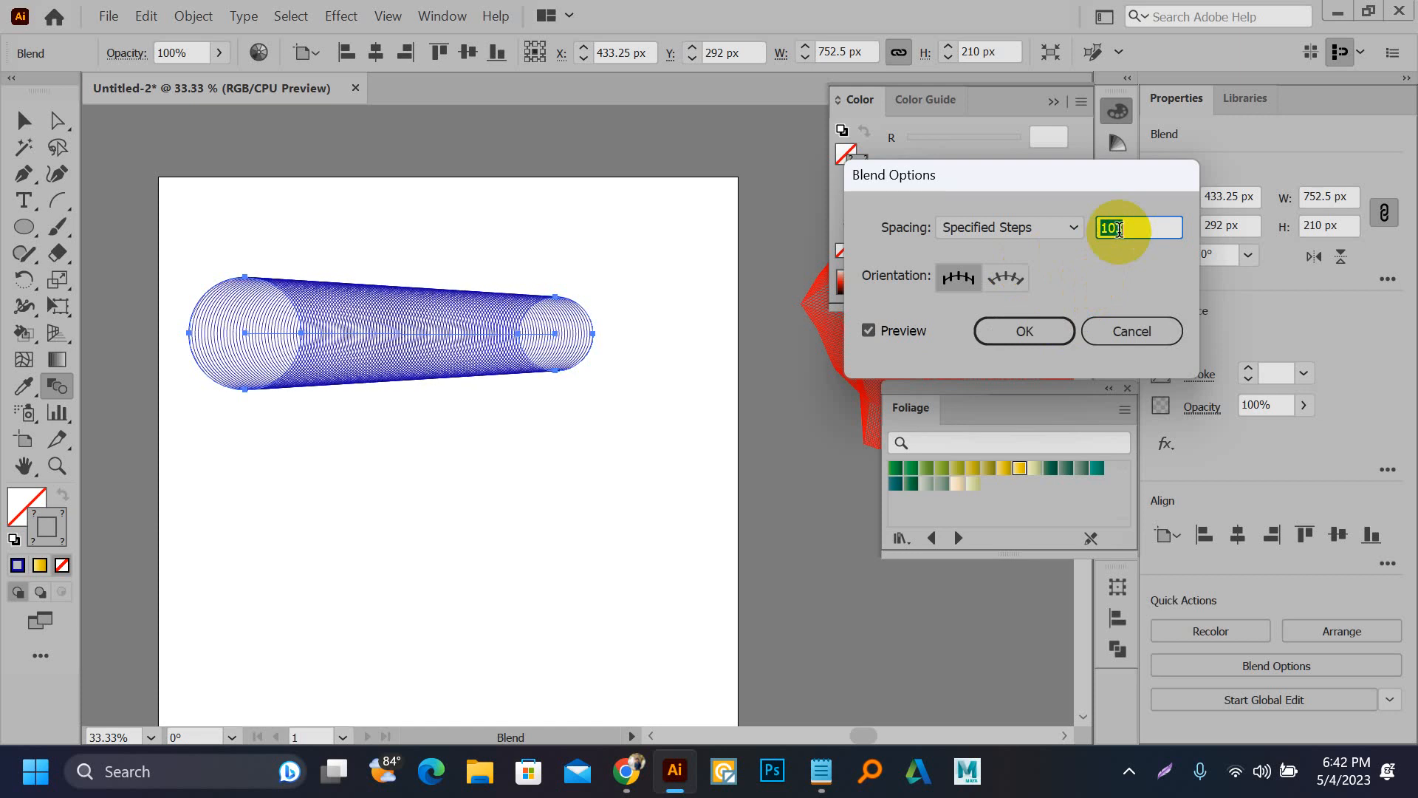
left_click(1001, 282)
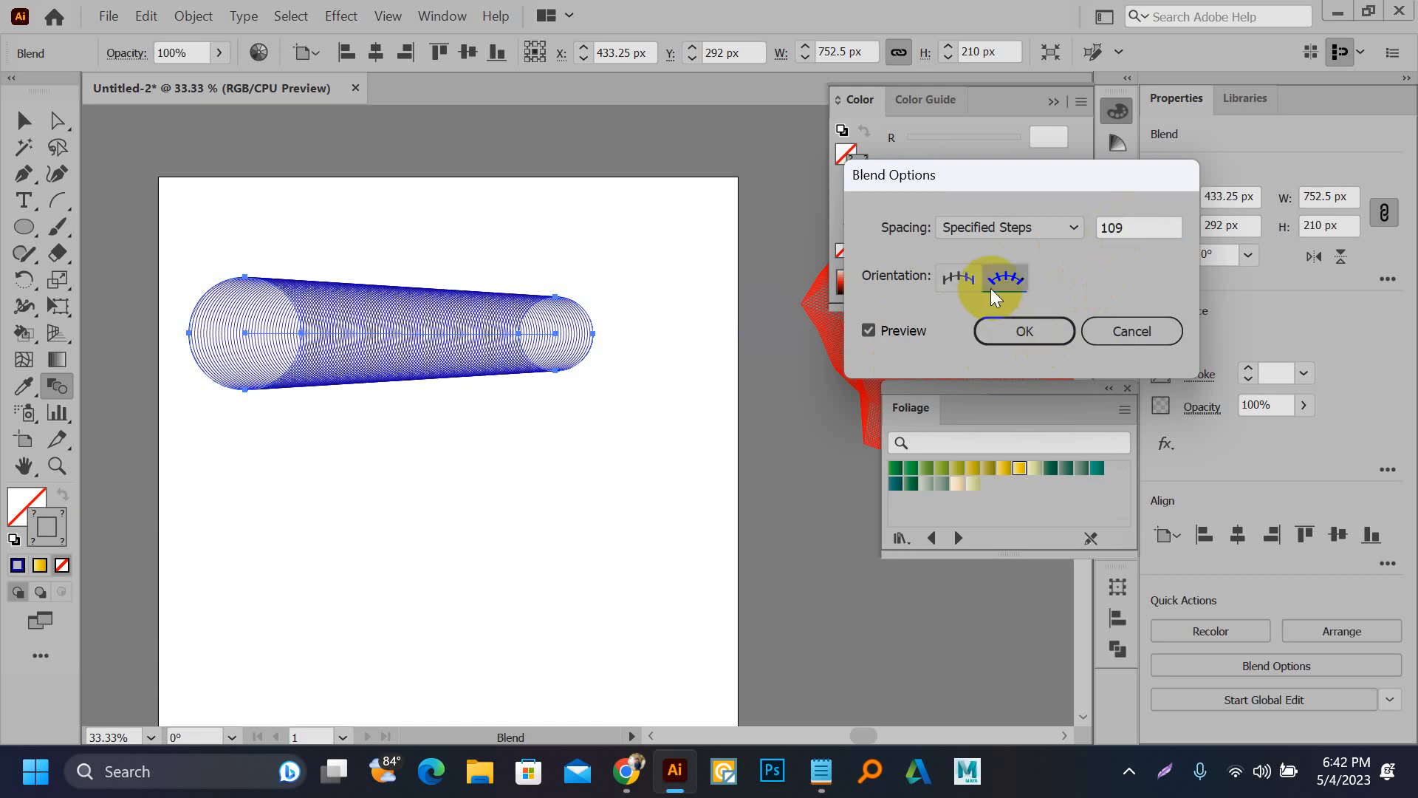
left_click(951, 283)
left_click(1015, 329)
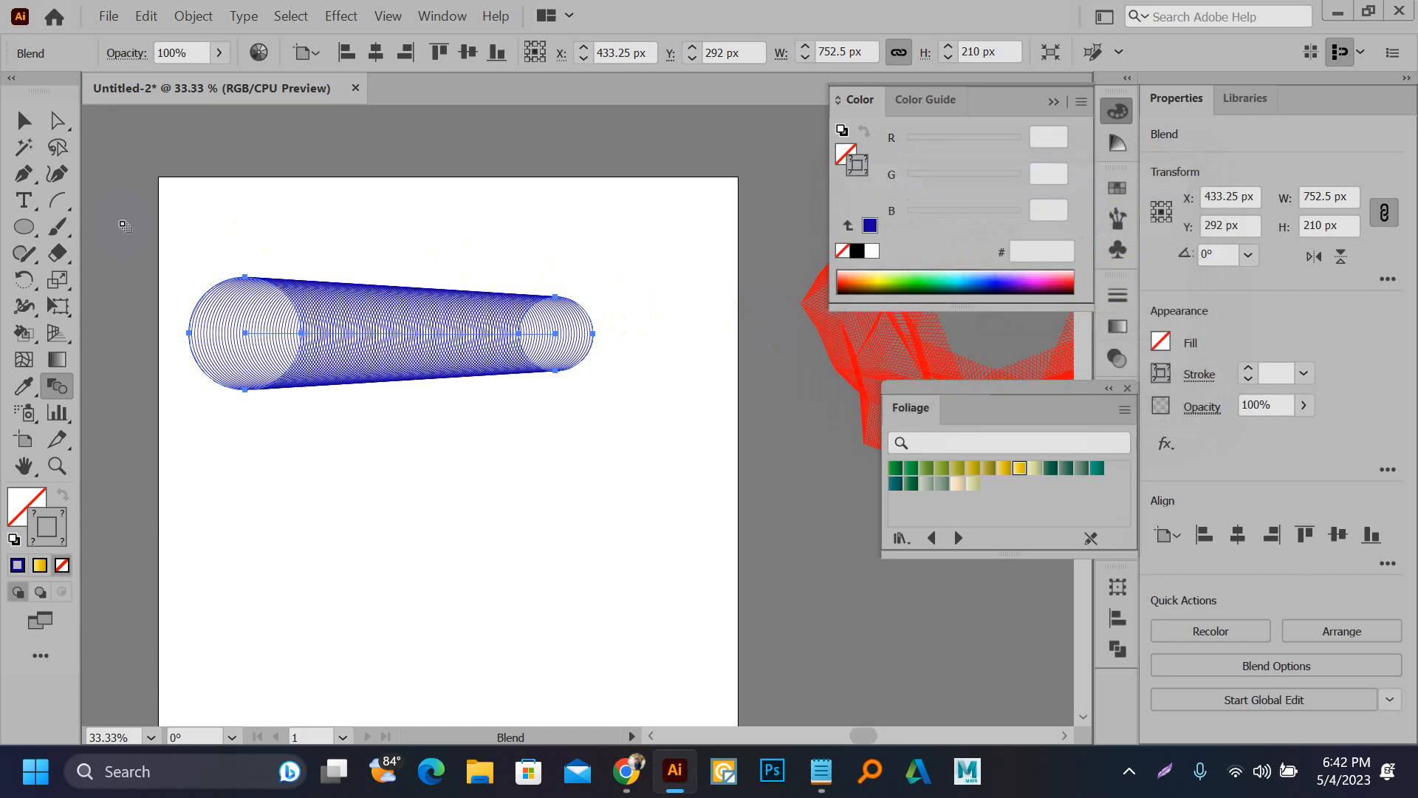
Step: Enlarge the blue circle blend to about 1584 × 442 px and place it across the artboard's lower part
left_click(22, 118)
left_click(229, 201)
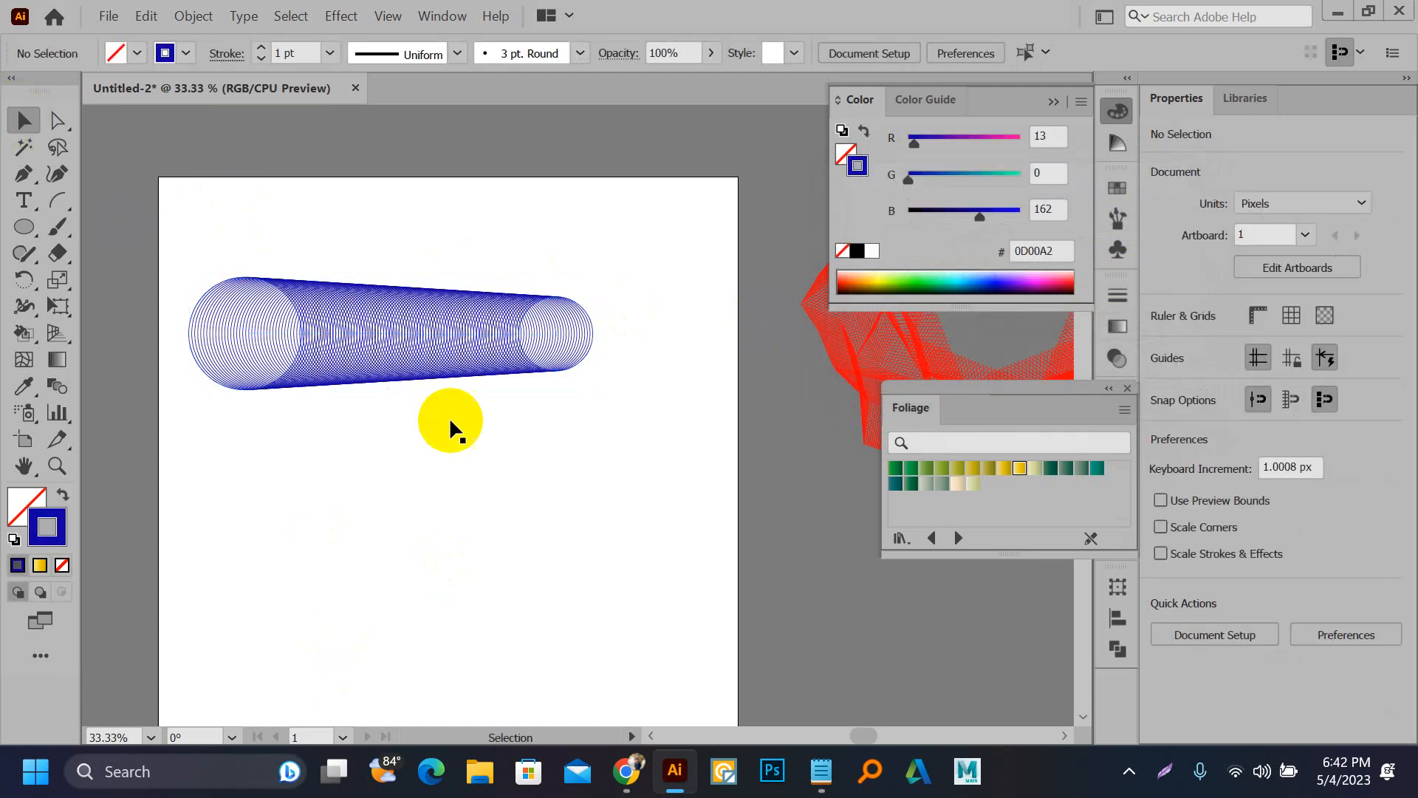
left_click(473, 374)
left_click_drag(595, 391, 738, 465)
left_click(569, 570)
scroll(573, 569, "down", 2)
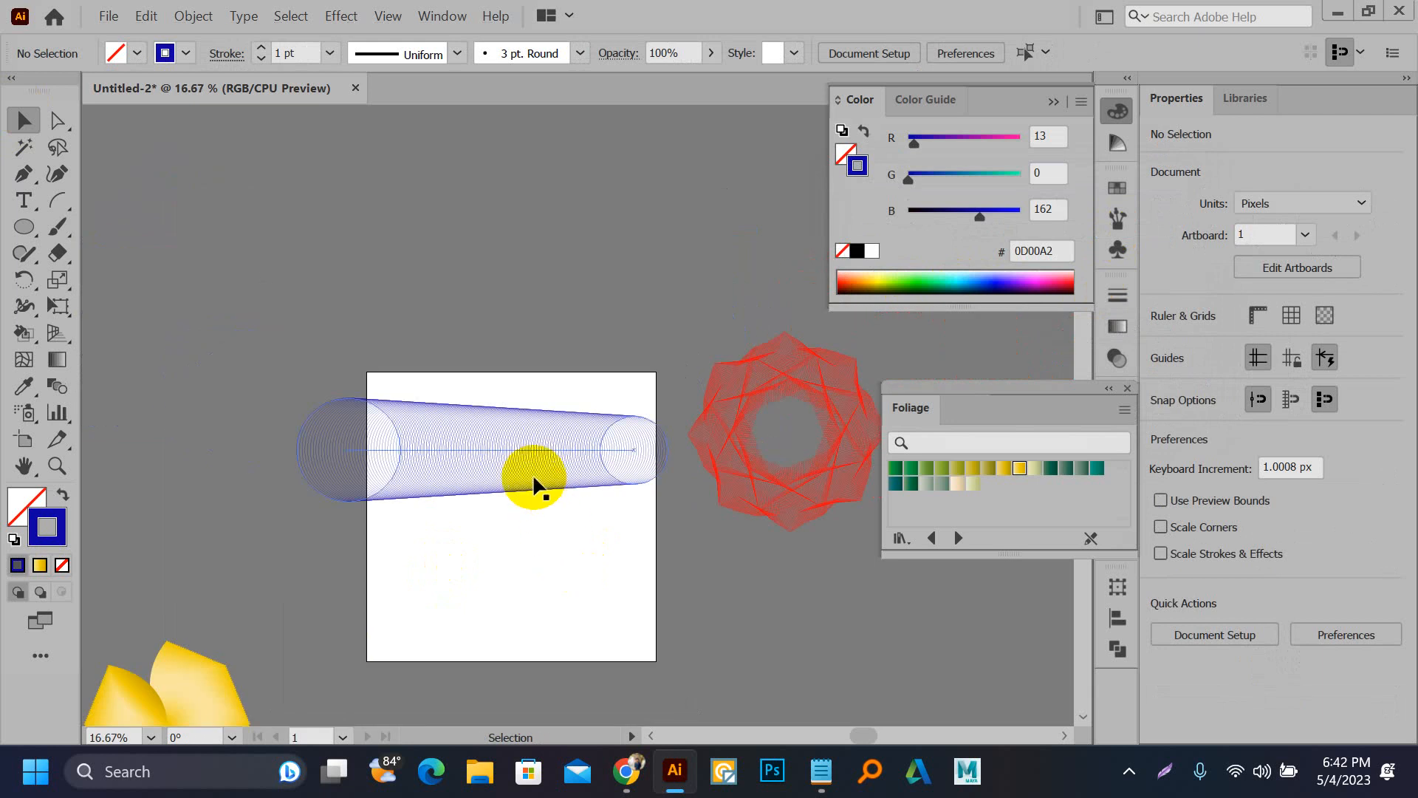
left_click_drag(538, 484, 500, 603)
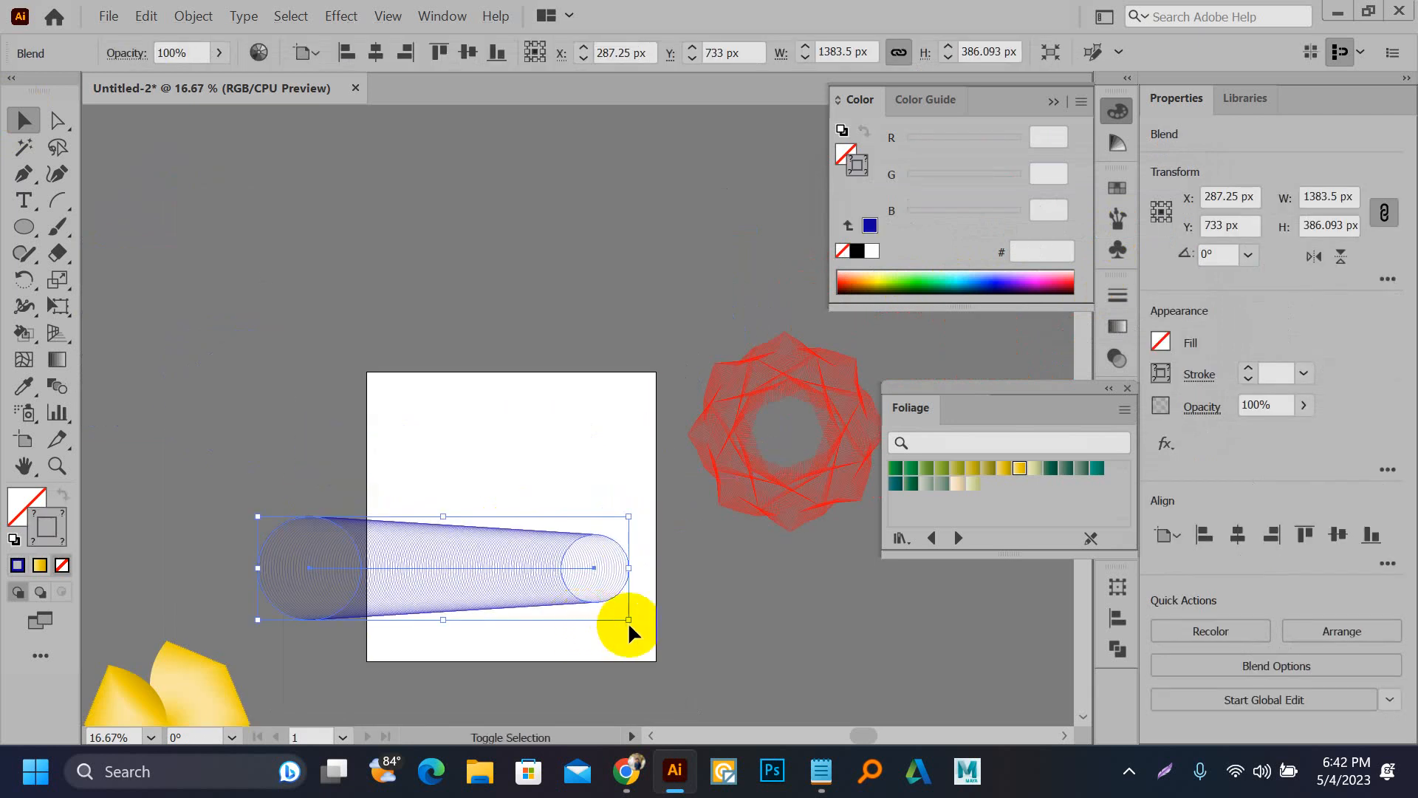
left_click_drag(629, 619, 680, 635)
left_click(840, 686)
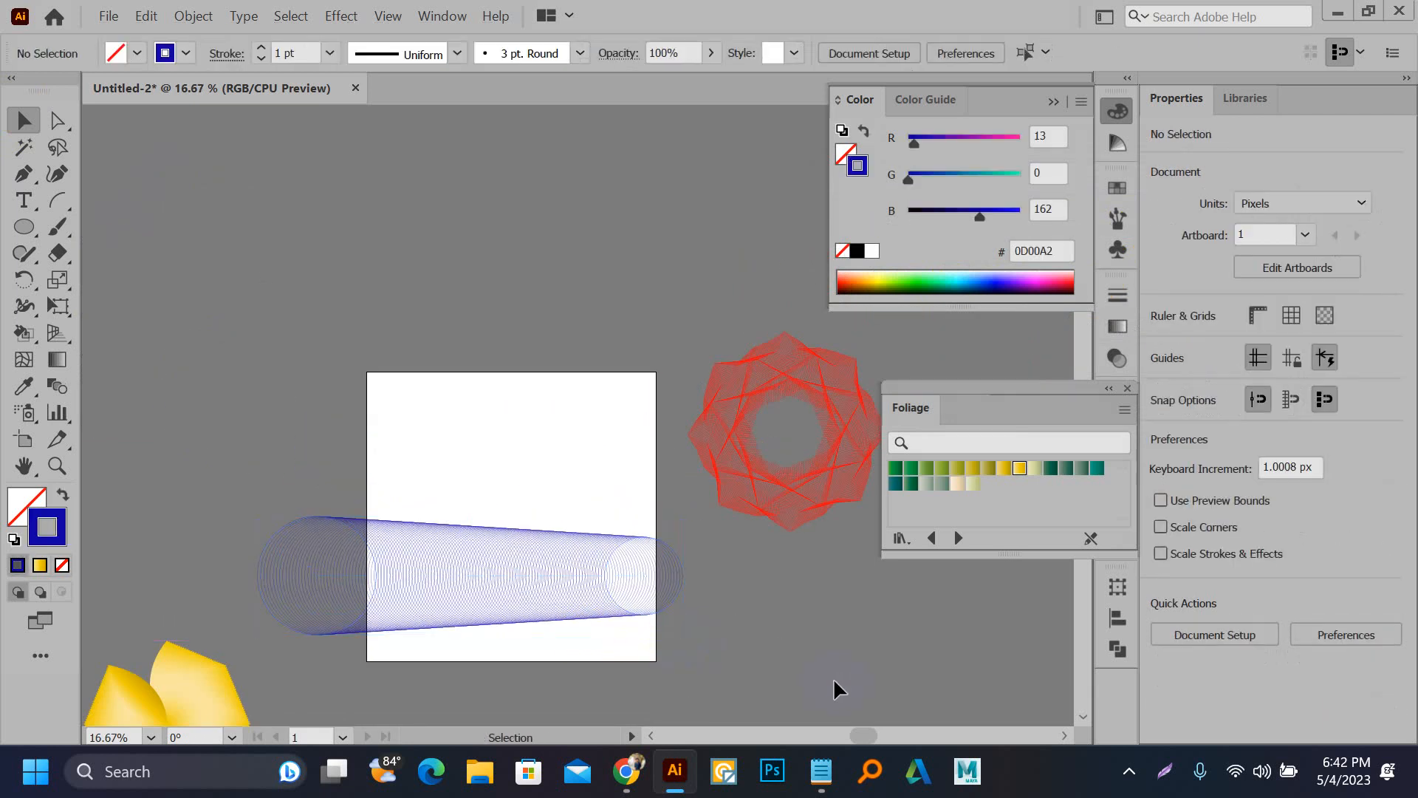
Step: Move the blue circle blend above the artboard and delete it
left_click_drag(500, 573, 559, 196)
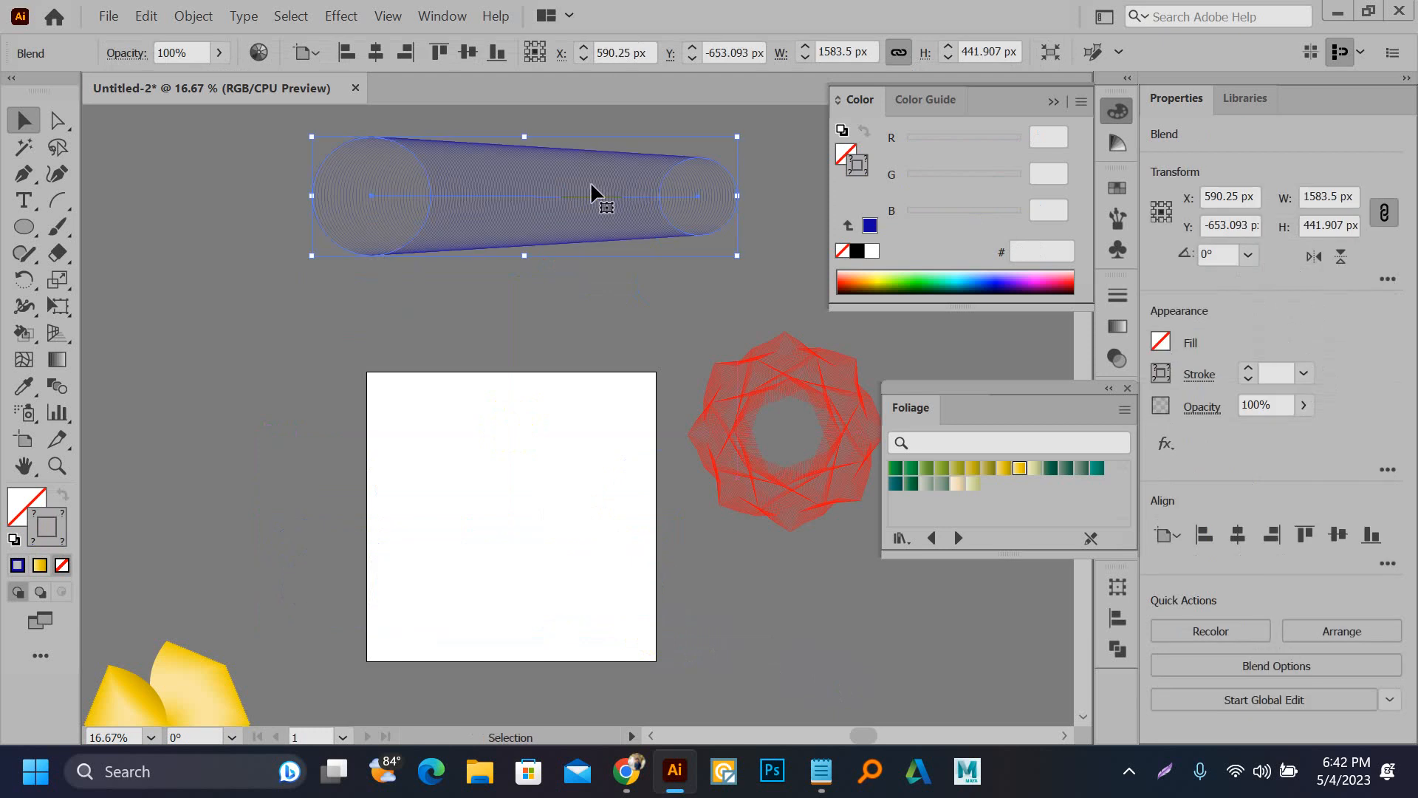
key("Delete")
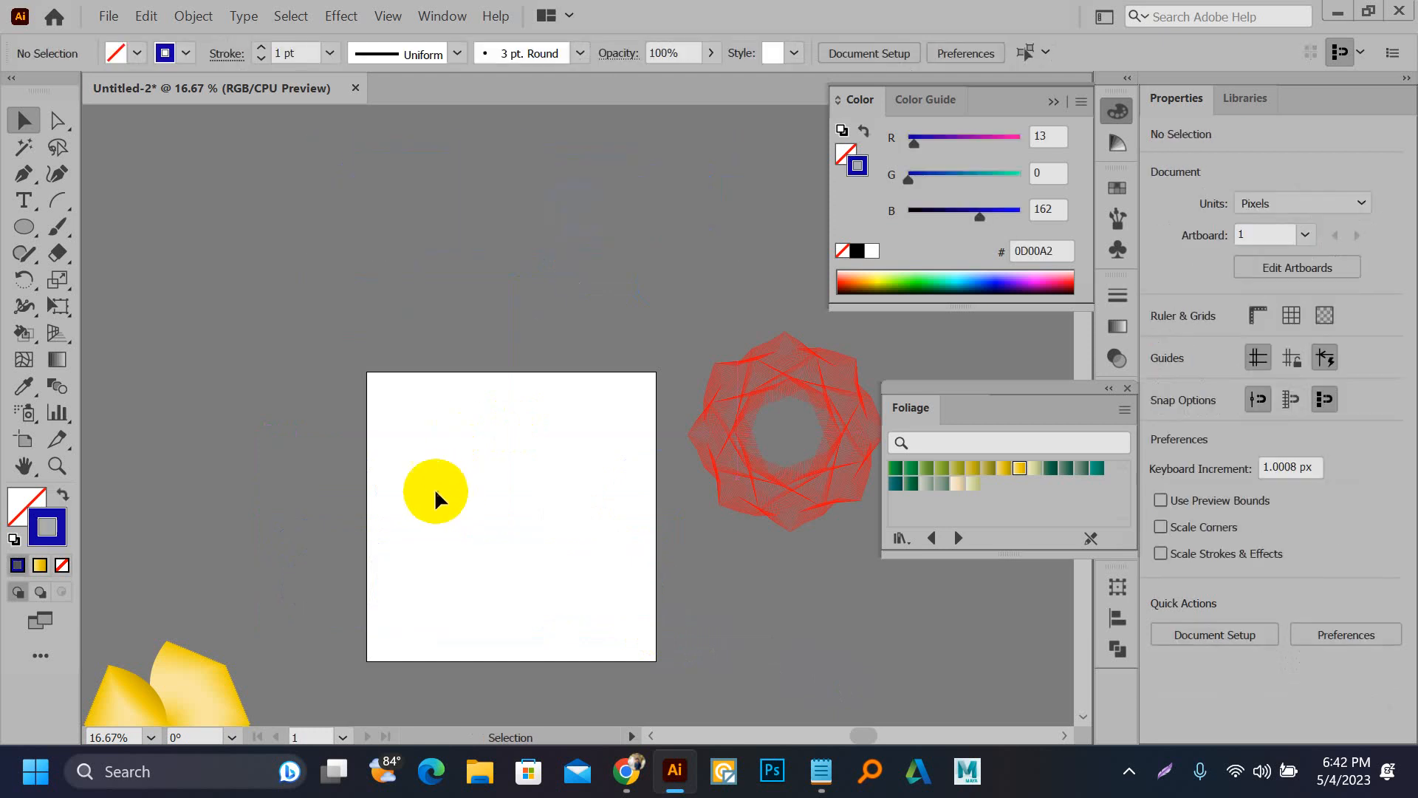
Step: Draw a blue arc about 916 × 739 px from the artboard's lower left up to its right edge
left_click(57, 201)
left_click_drag(405, 630, 650, 432)
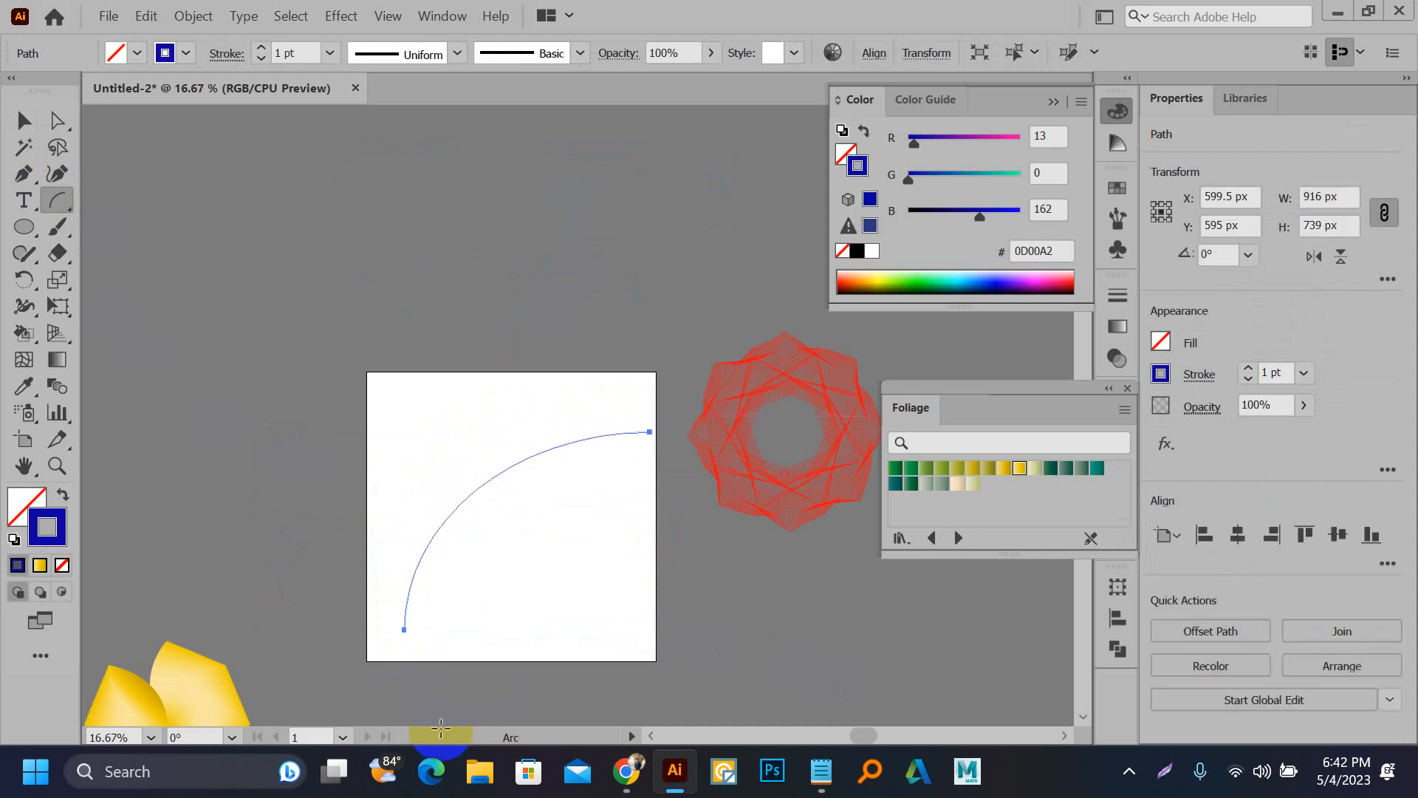
scroll(554, 532, "up", 2)
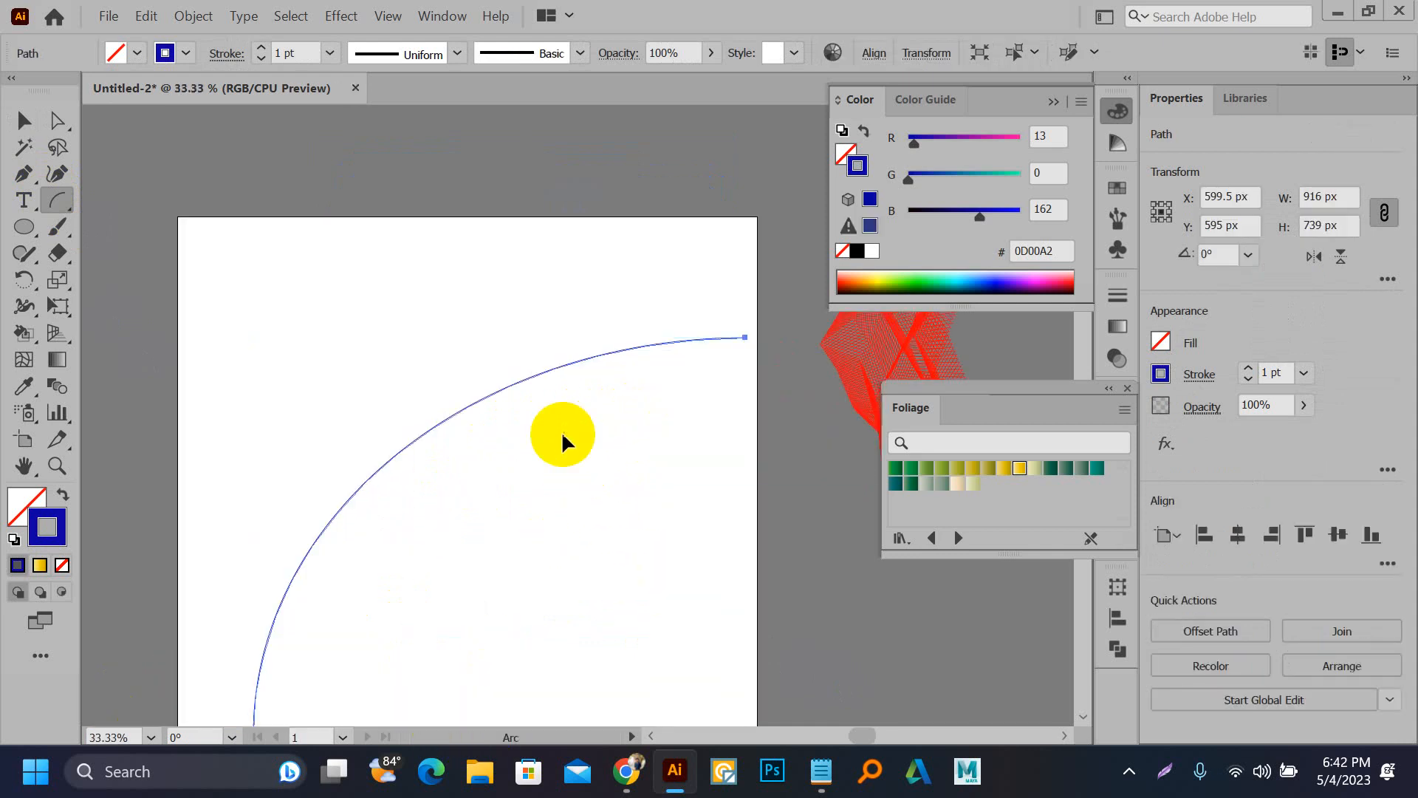
Step: Draw a circle about 127 px wide in the artboard's upper left and give it a blue fill with no stroke
left_click_drag(365, 279, 396, 327)
left_click_drag(363, 286, 438, 384)
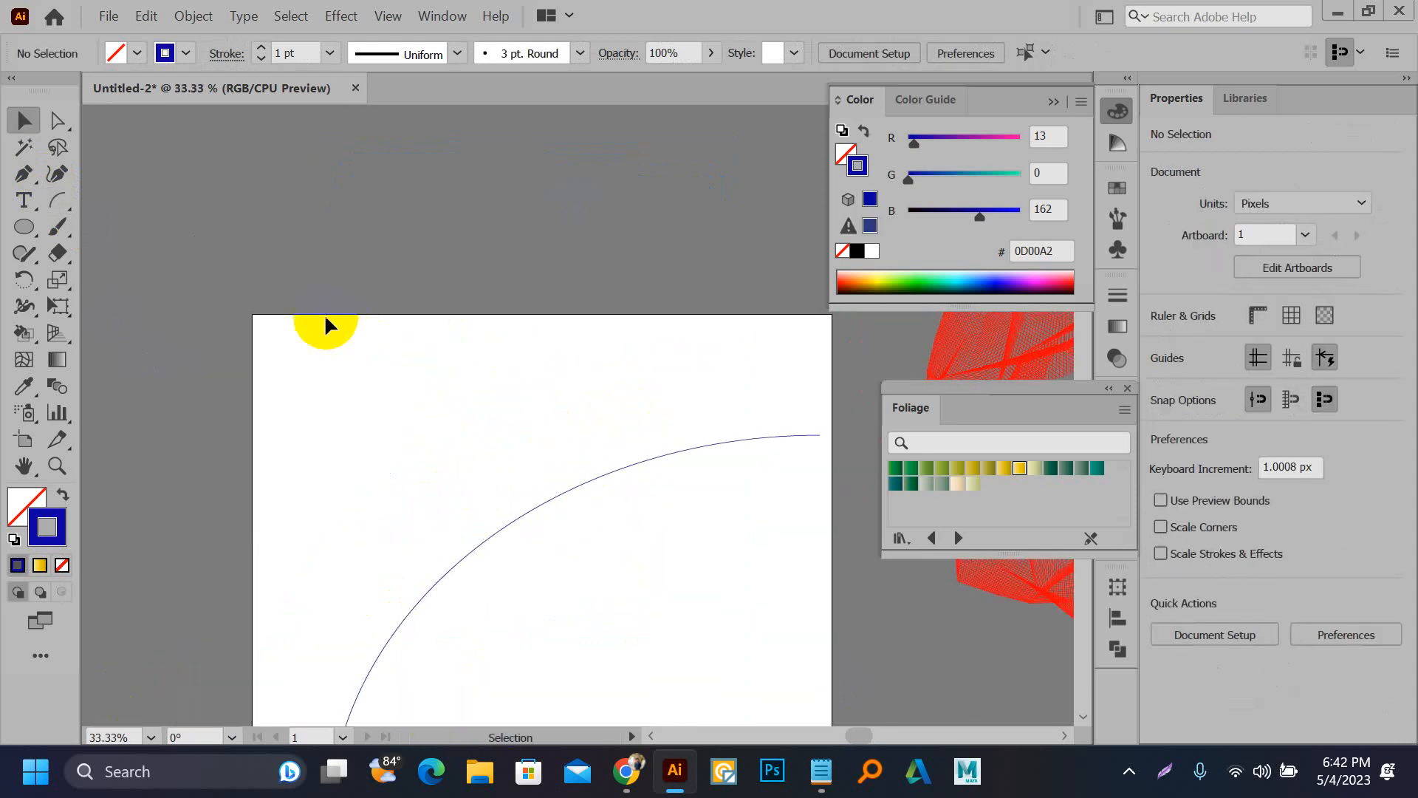
key("l")
left_click_drag(300, 328, 353, 399)
key("v")
left_click(333, 362)
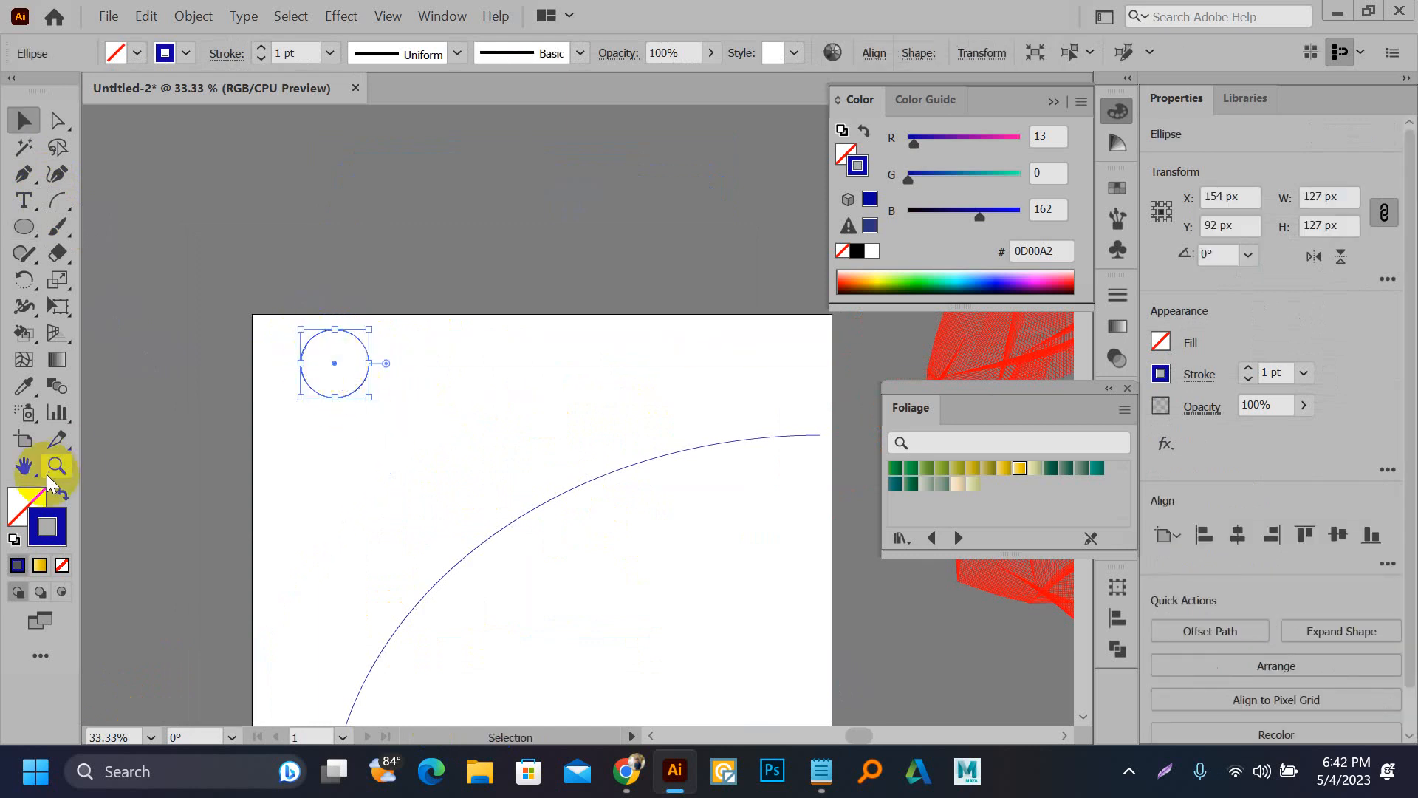
left_click(59, 492)
Step: Duplicate the blue circle horizontally toward the artboard's upper right and shrink the copy around its centre to about 89 px
mouse_move(353, 341)
left_mouse_down()
mouse_move(665, 324)
mouse_move(684, 326)
mouse_move(683, 346)
left_mouse_up()
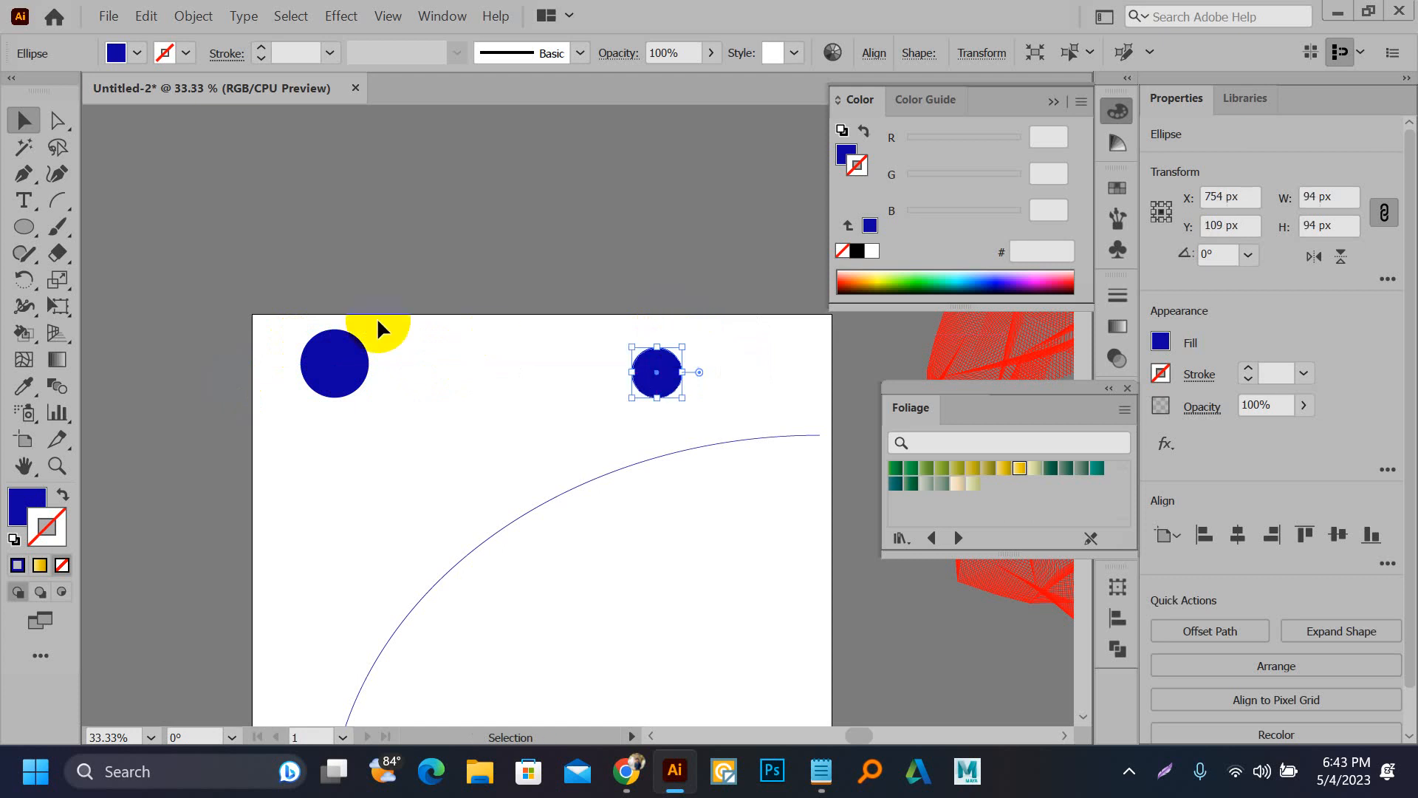
key("ctrl+z")
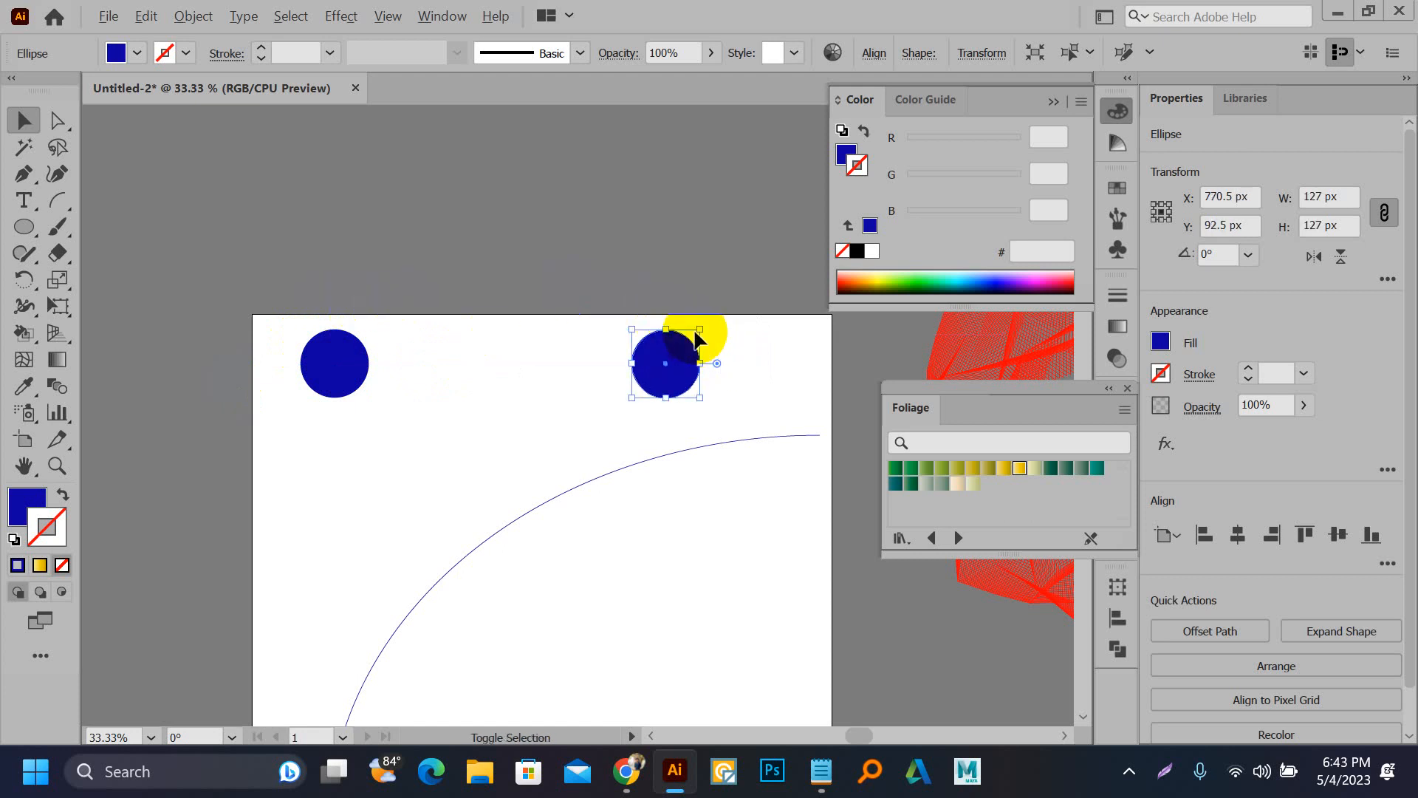
left_click_drag(700, 330, 690, 339)
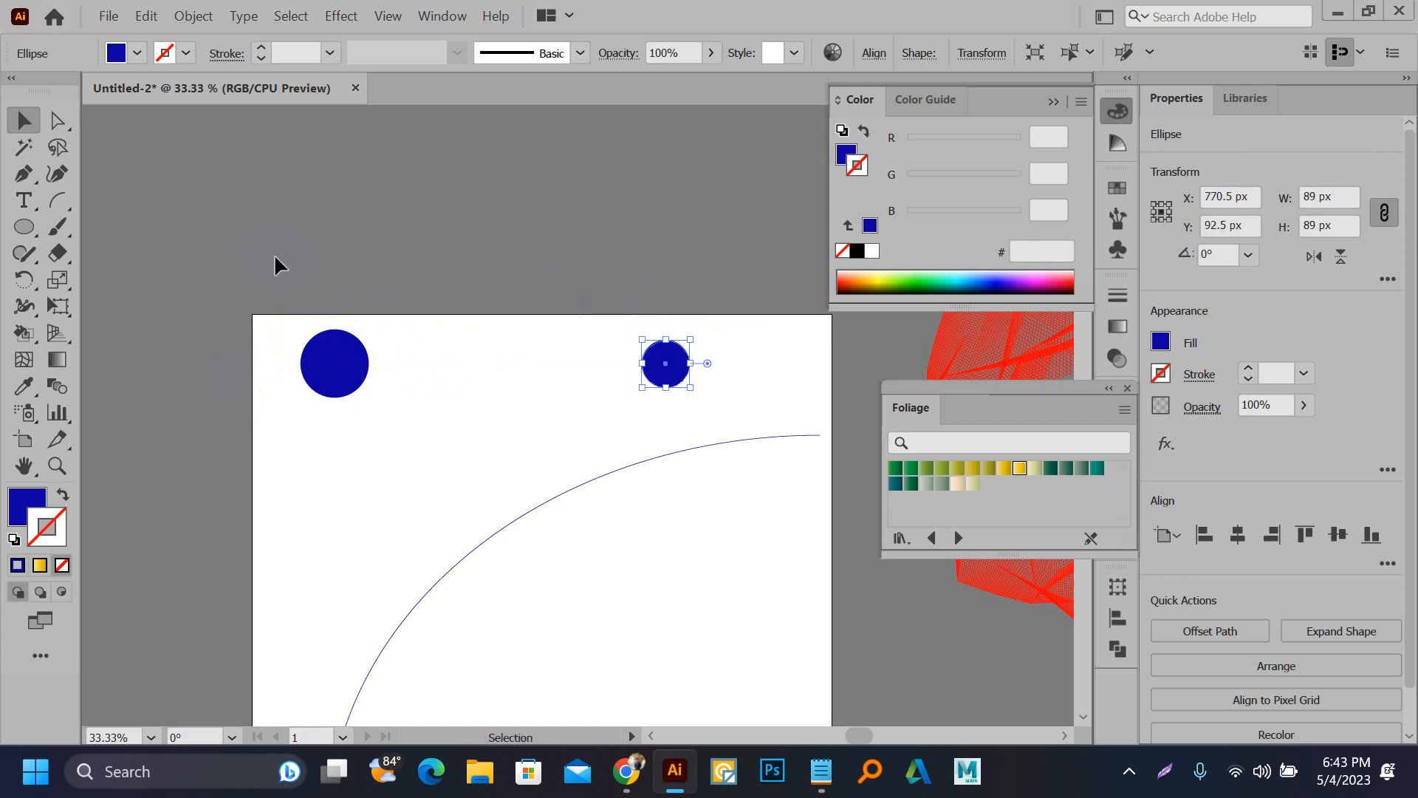
Step: Blend the two blue circles and replace the blend's spine with the arc
left_click_drag(279, 266, 679, 404)
key("a")
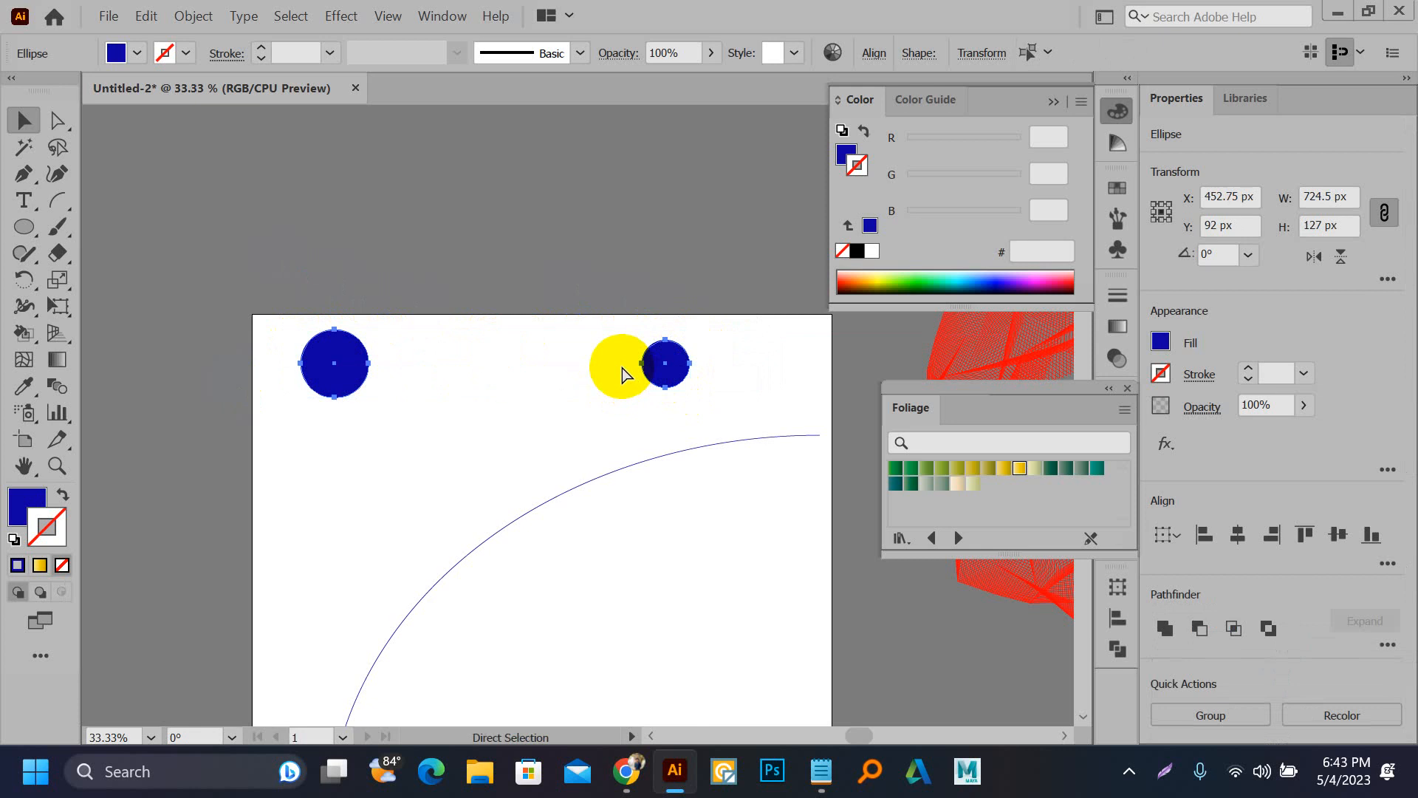
key("ctrl+alt+b")
left_click_drag(403, 214, 602, 528)
left_click(196, 15)
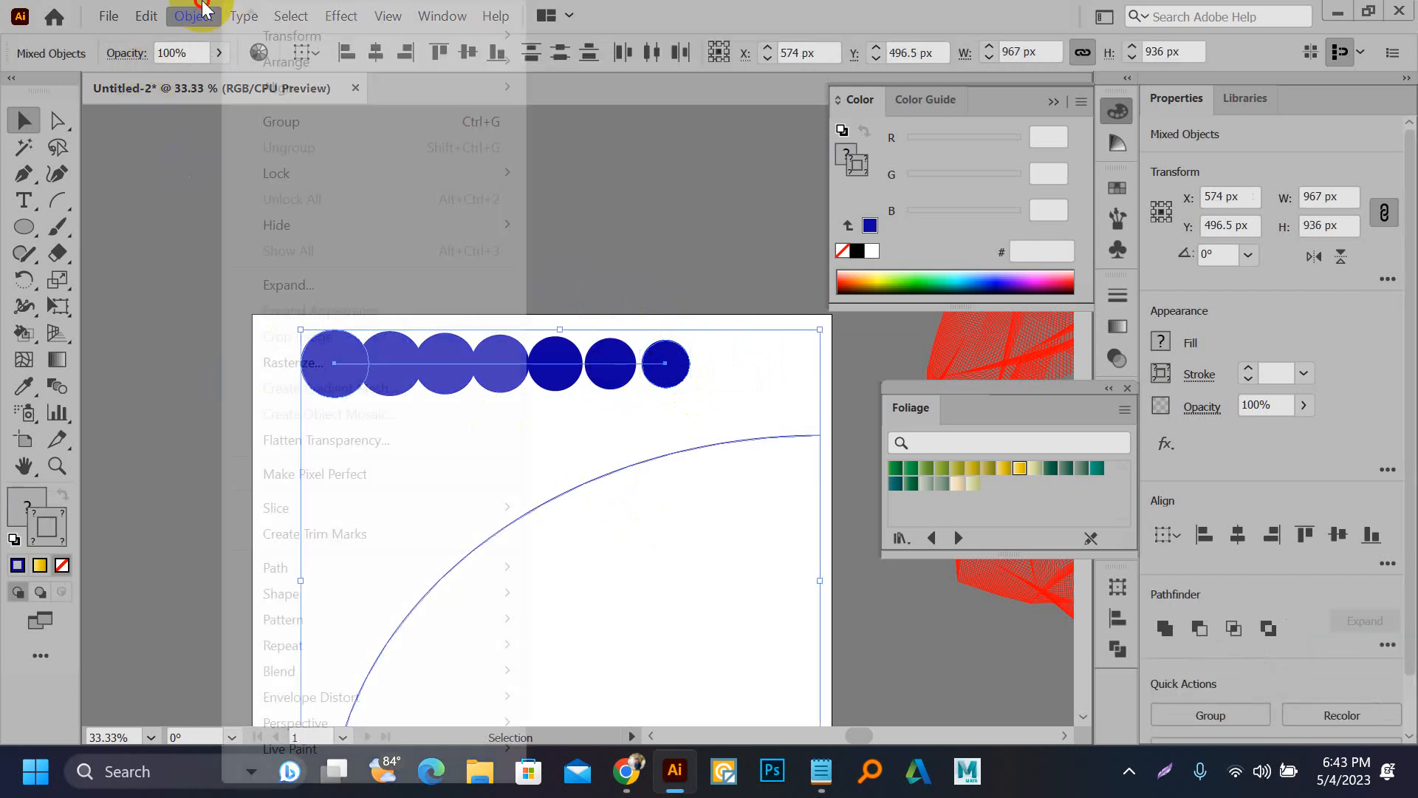
mouse_move(380, 672)
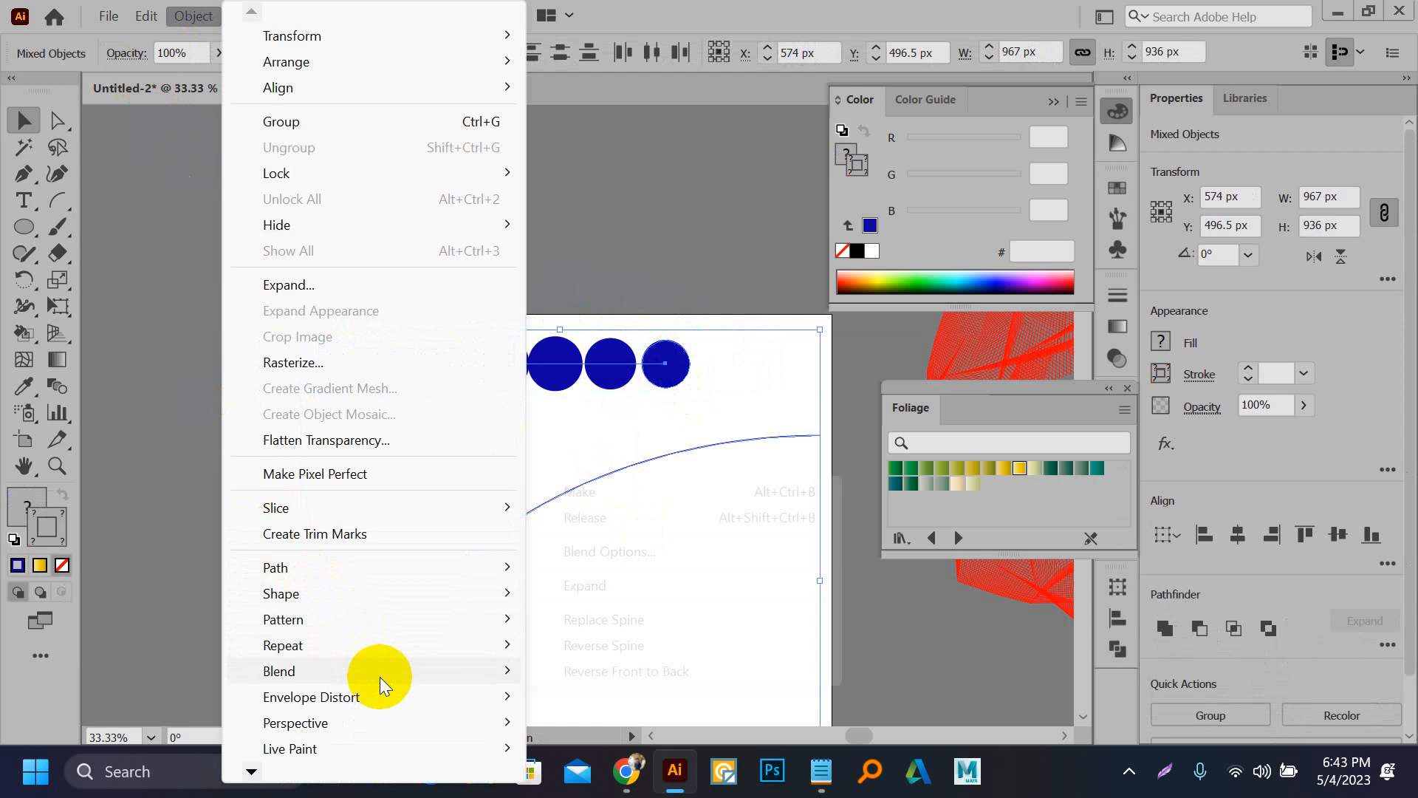
left_click(640, 626)
Step: Undo the spine replacement and delete the blue circle blend, keeping the arc
scroll(384, 365, "down", 1, "alt")
left_click_drag(421, 391, 338, 370)
key("ctrl+z")
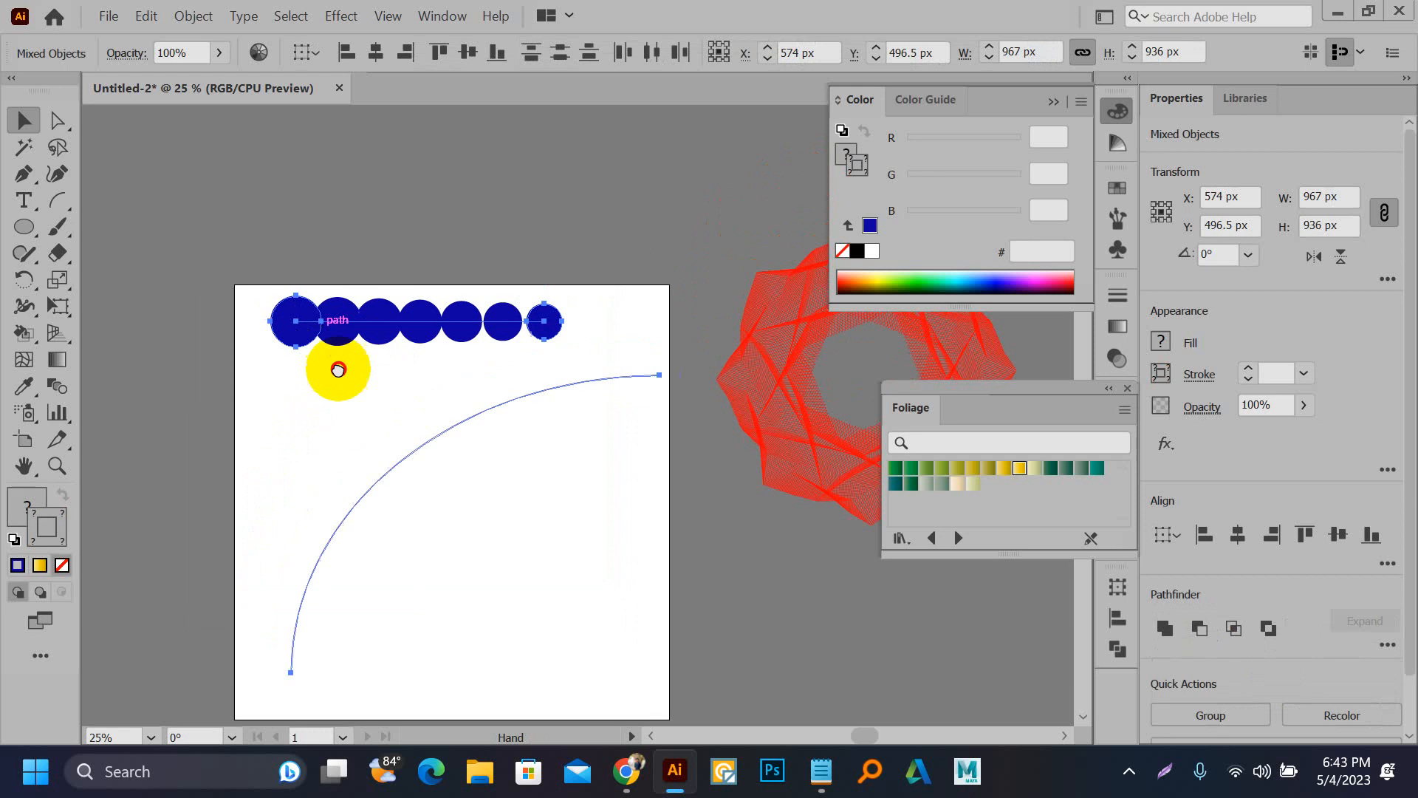
left_click(317, 287)
left_click(333, 310)
key("Delete")
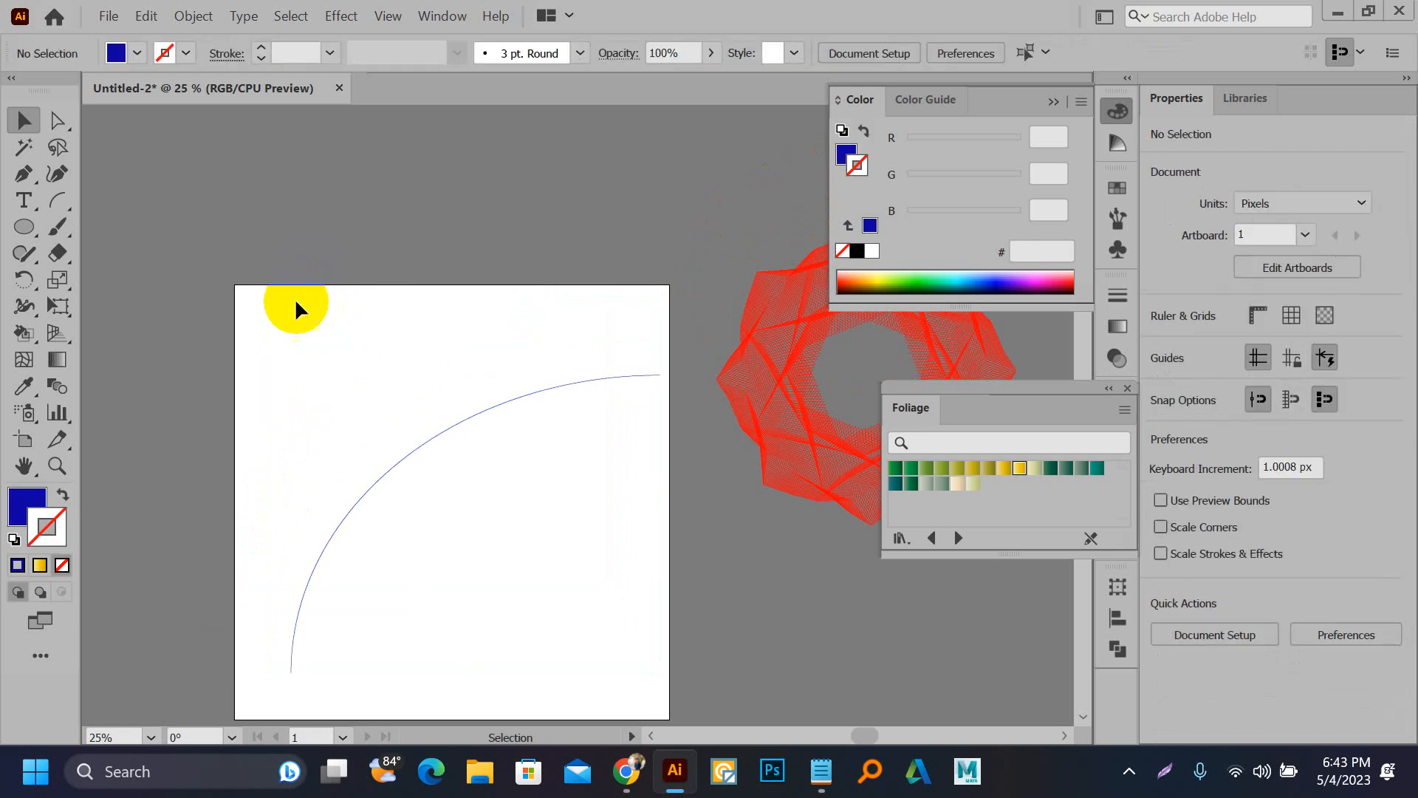
Step: Draw a blue square about 103 px wide in the artboard's upper left and add a 57 px square level with it further right
scroll(295, 303, "up", 1, "alt")
key("m")
left_click_drag(267, 304, 672, 317)
key("v")
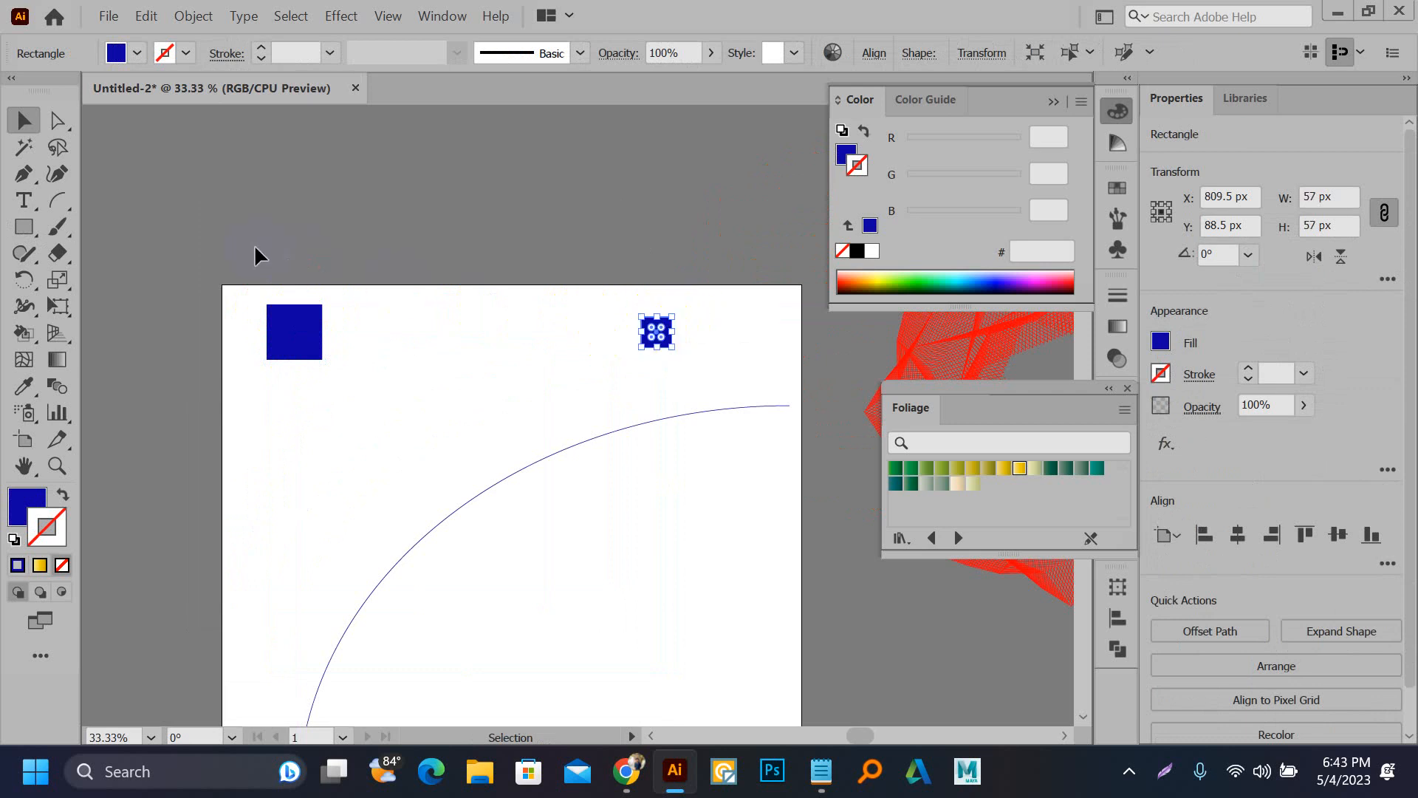
Step: Blend the two blue squares and replace the blend's spine with the arc
left_click_drag(255, 253, 687, 389)
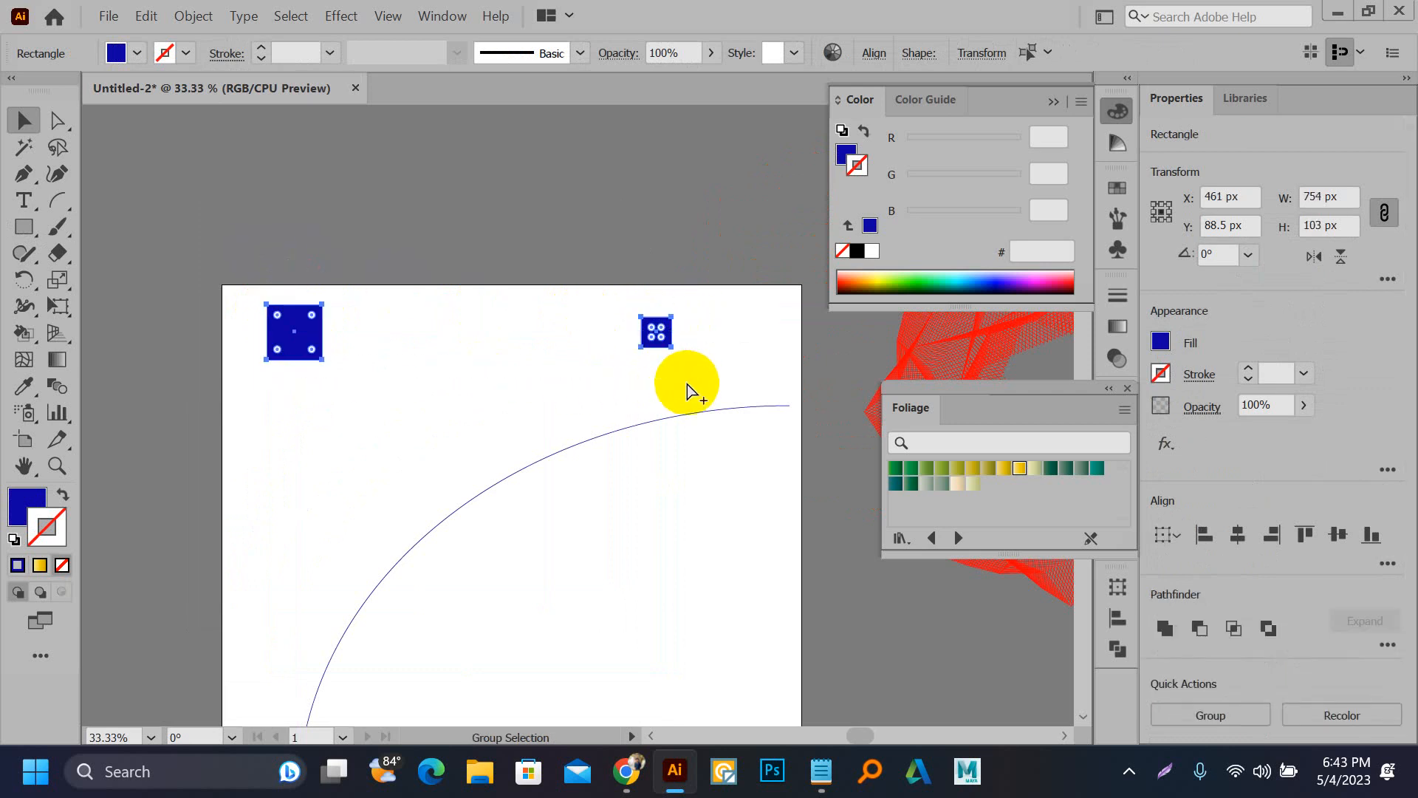
key("ctrl+alt+b")
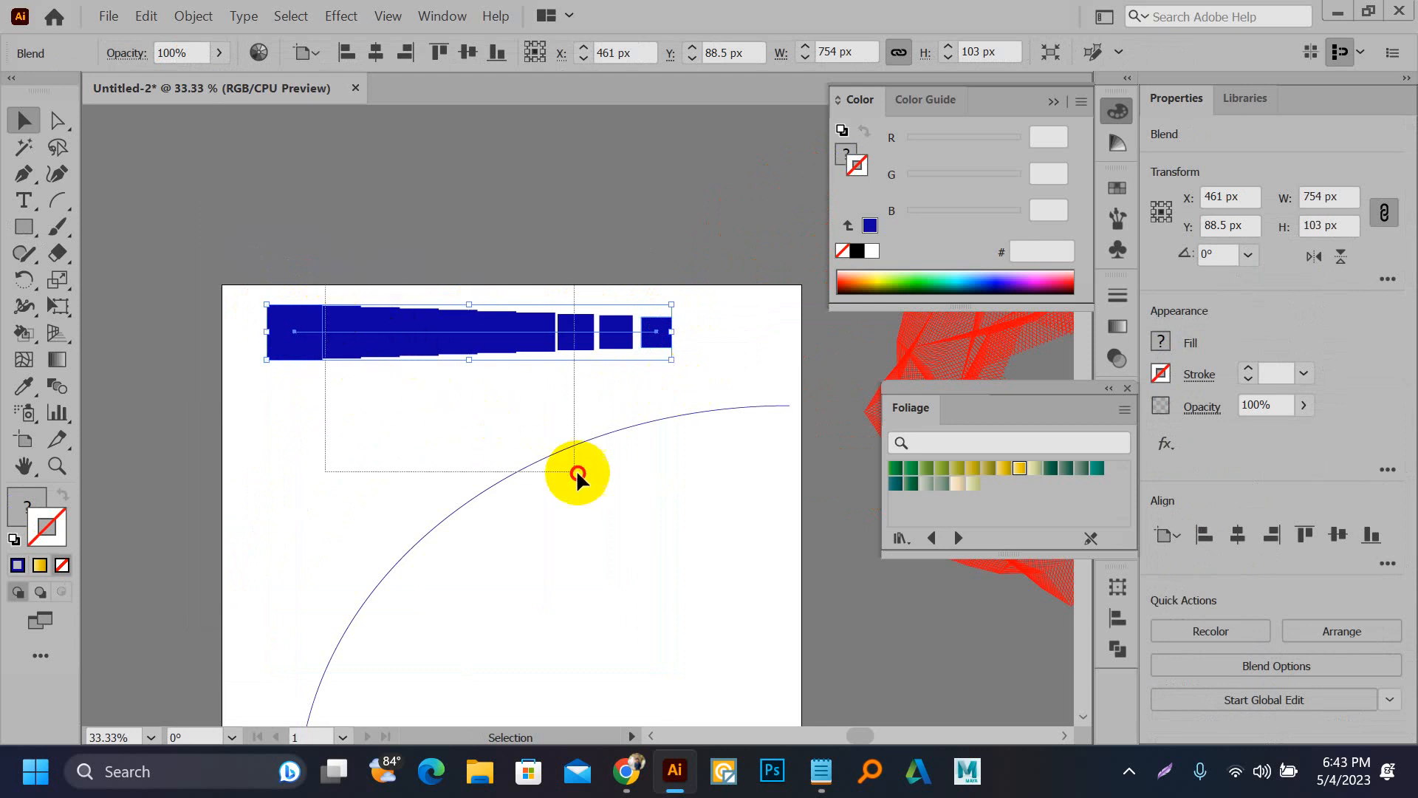
left_click_drag(576, 471, 605, 486)
left_click_drag(517, 248, 469, 174)
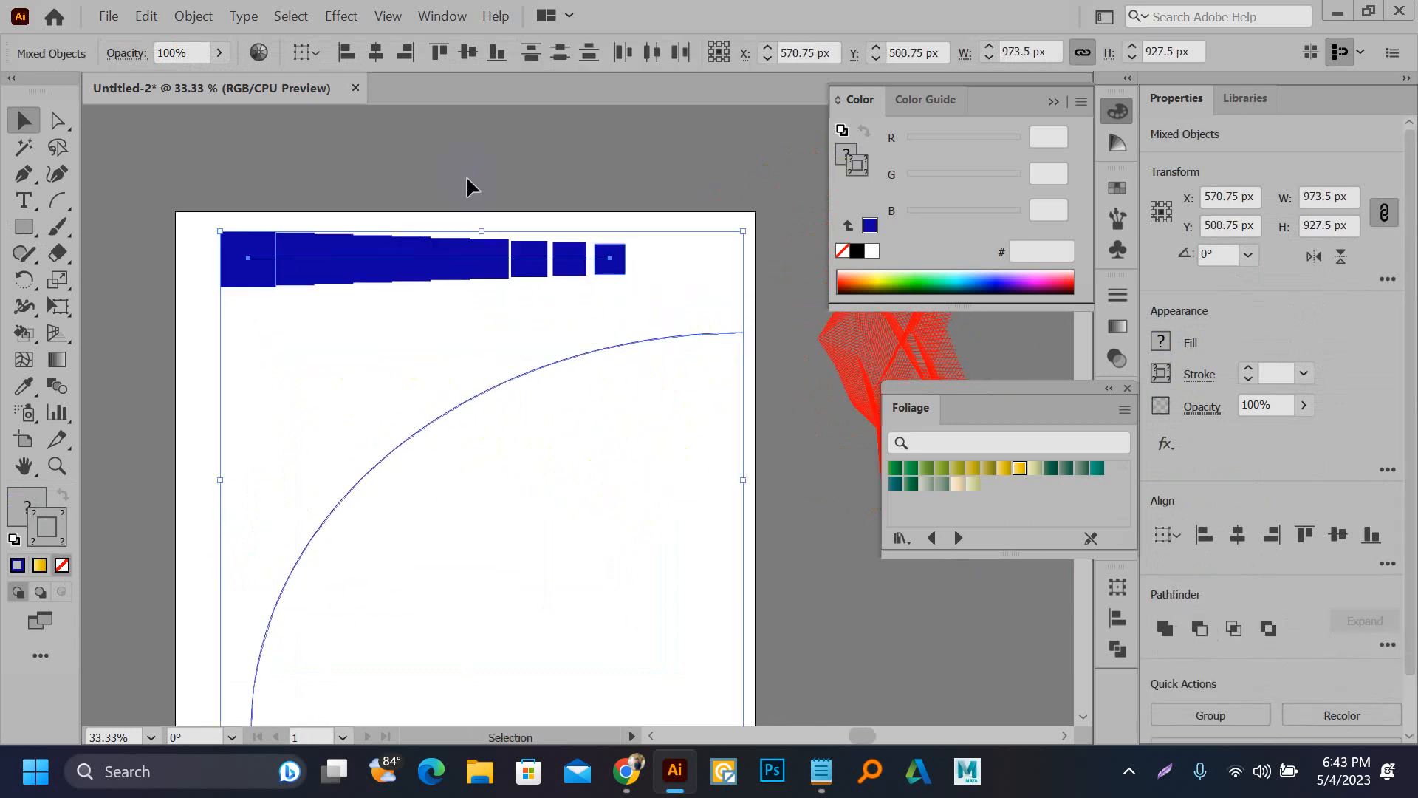
scroll(453, 133, "down", 1)
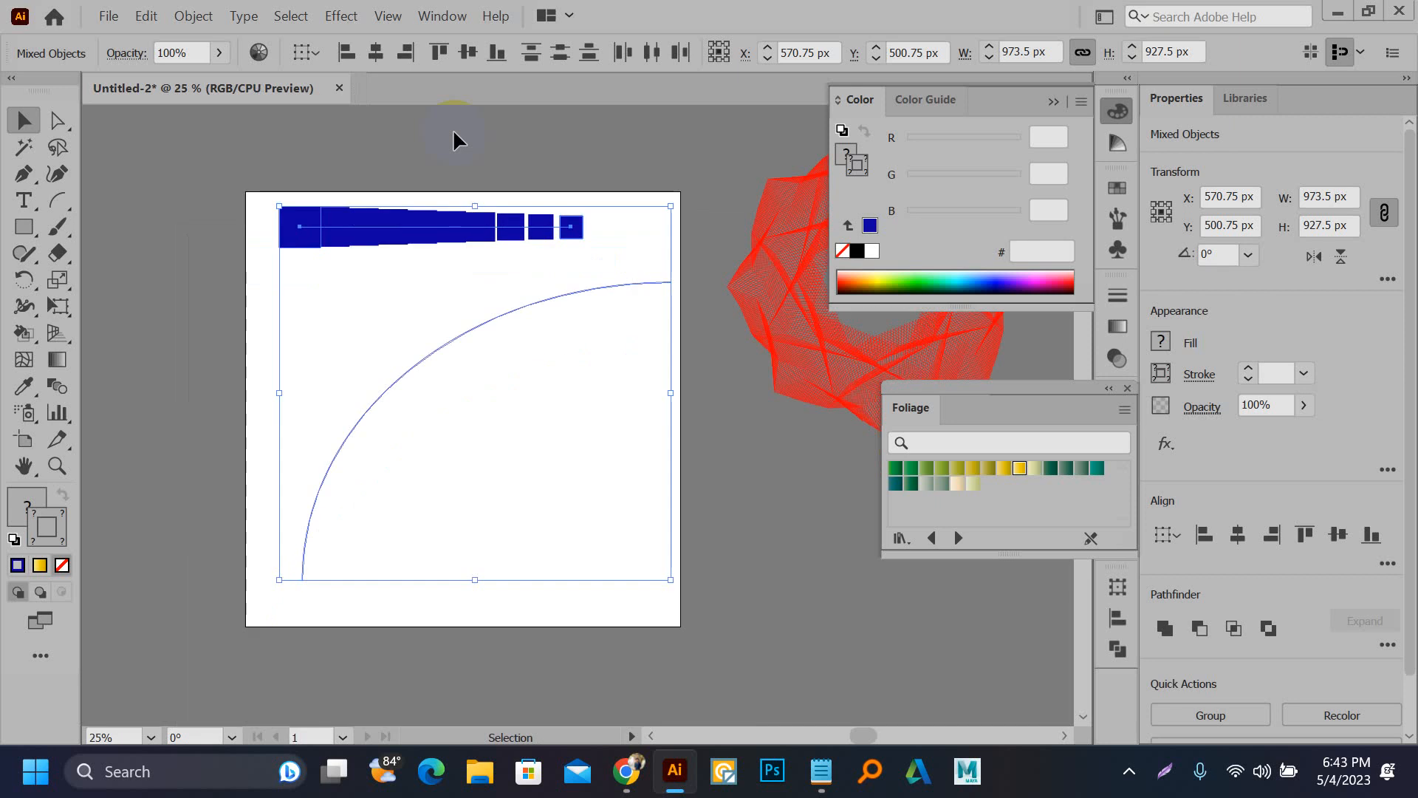
left_click(195, 17)
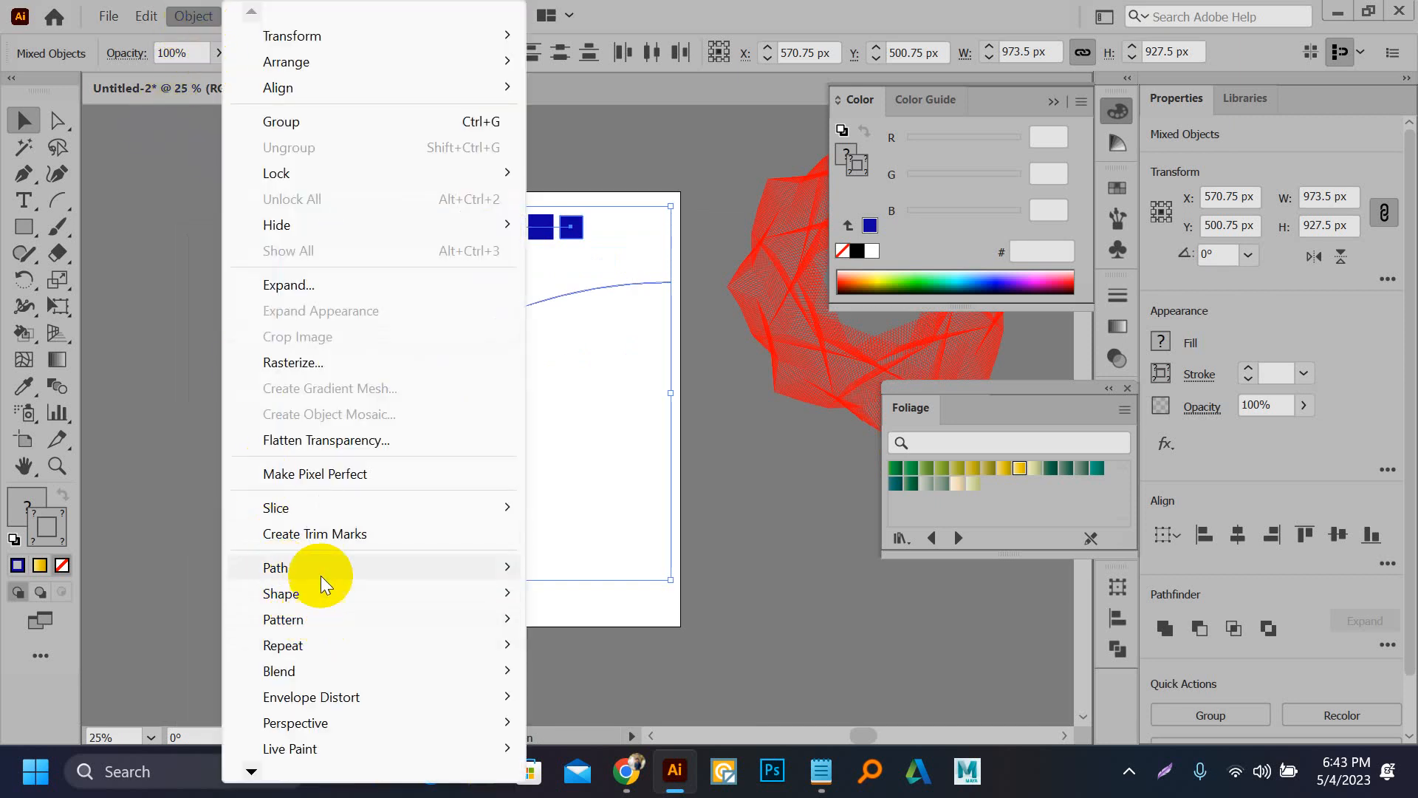
mouse_move(309, 671)
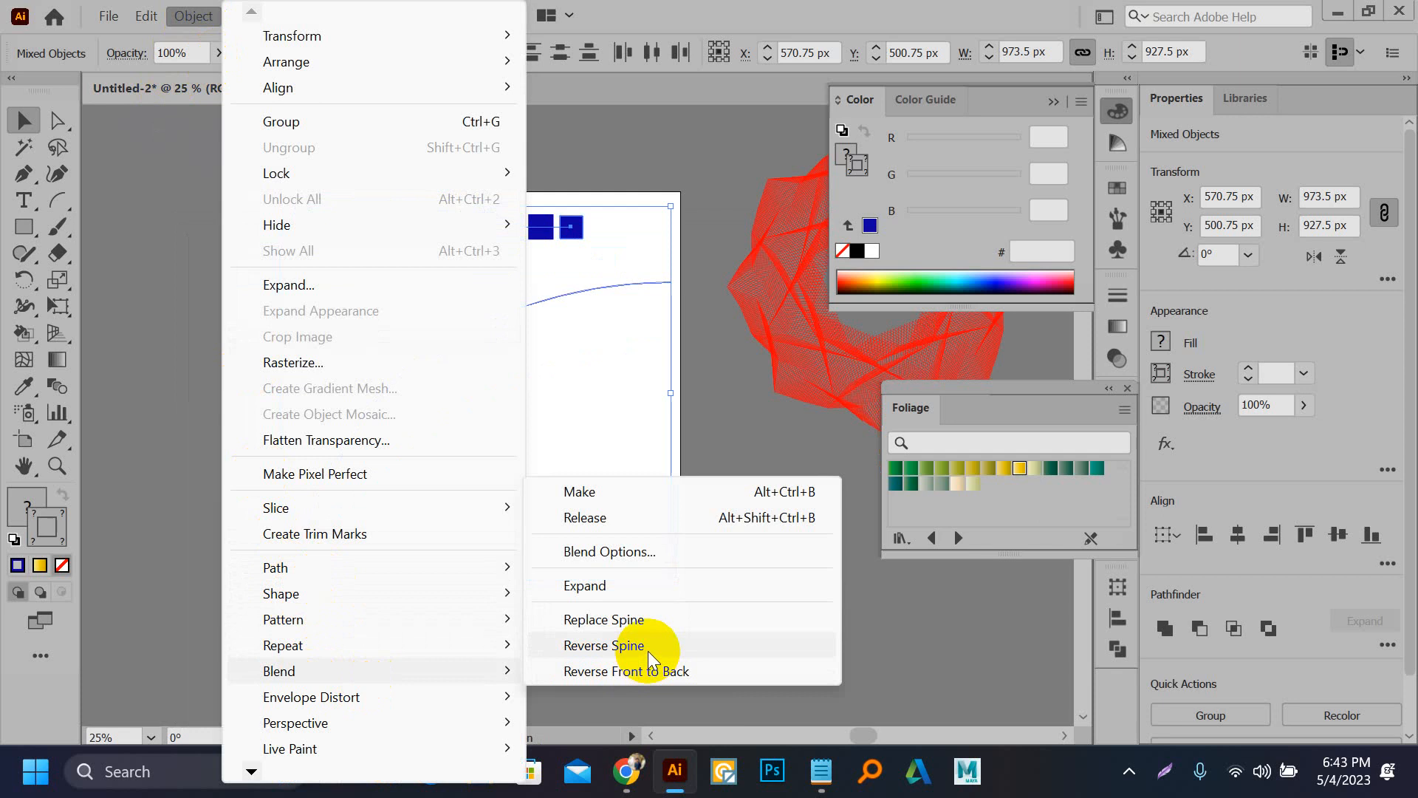
left_click(624, 621)
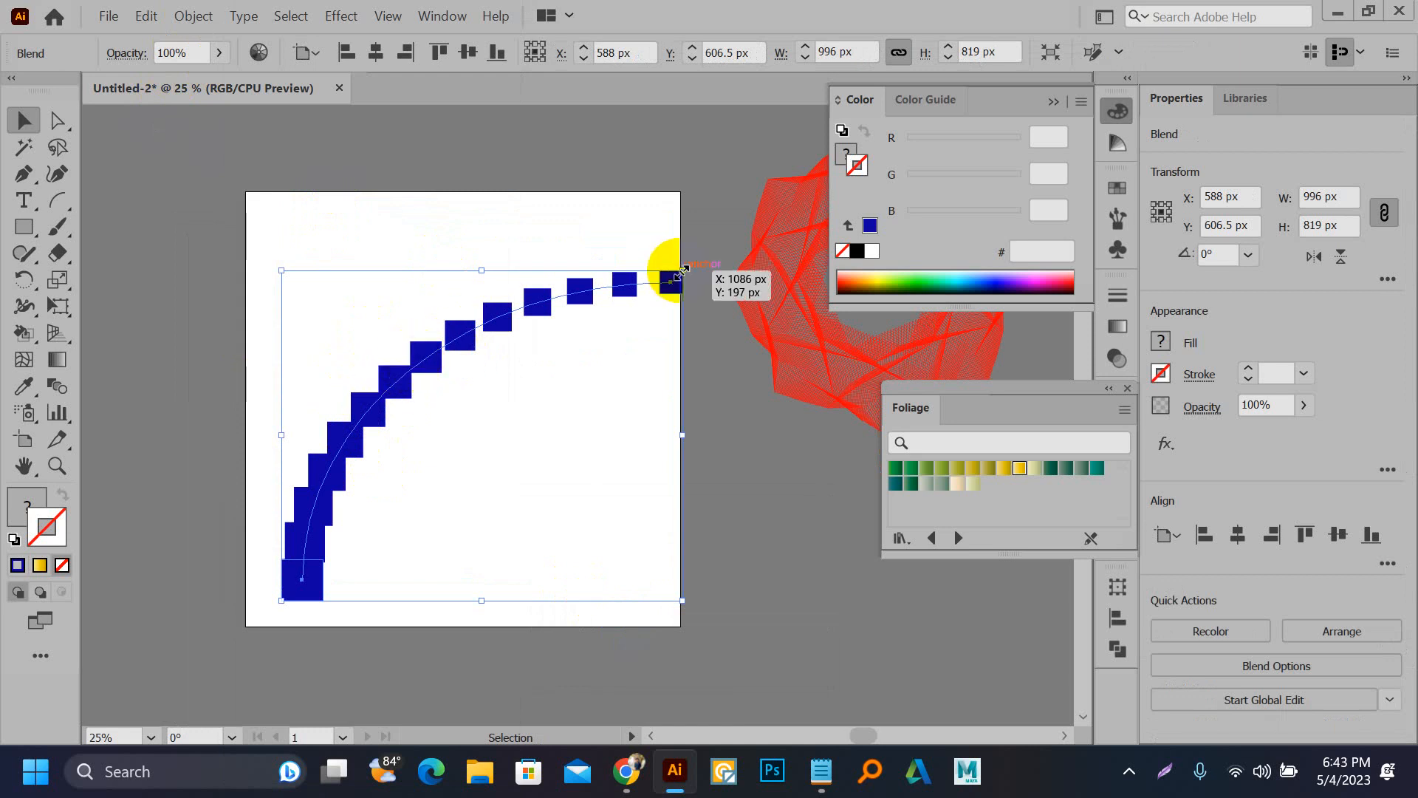
Step: Set the square blend's orientation to Align to Path, keeping Smooth Color spacing
double_click(59, 393)
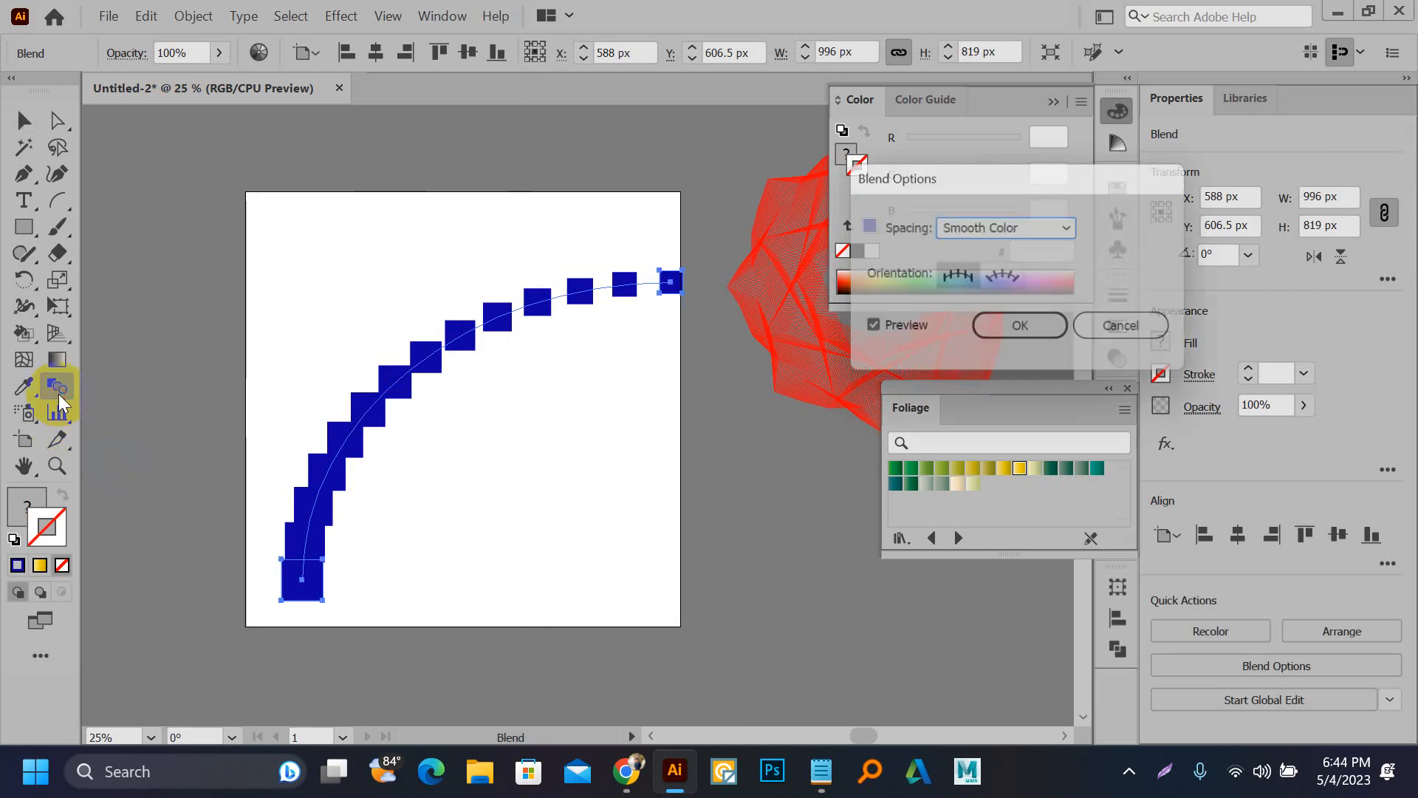
left_click(1003, 279)
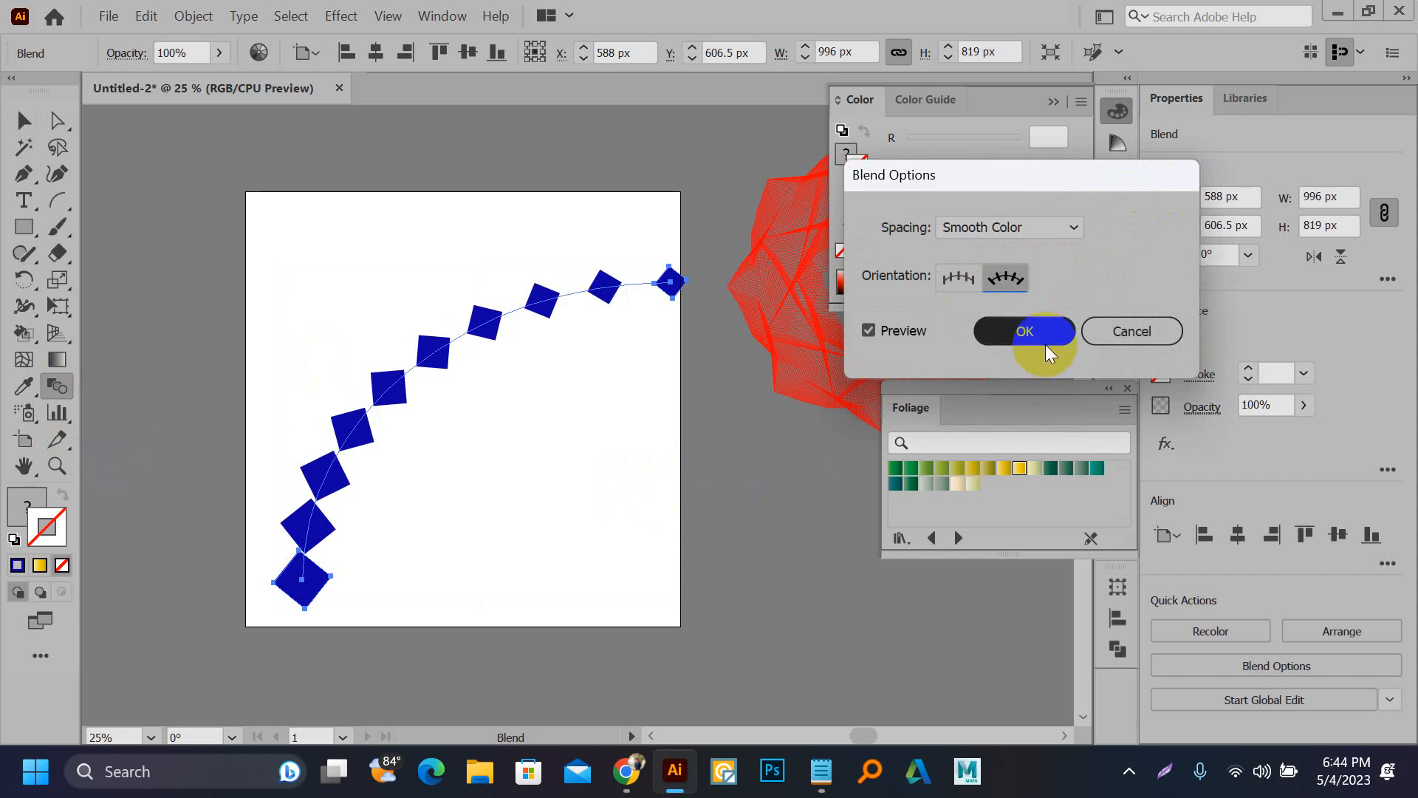
left_click(1026, 333)
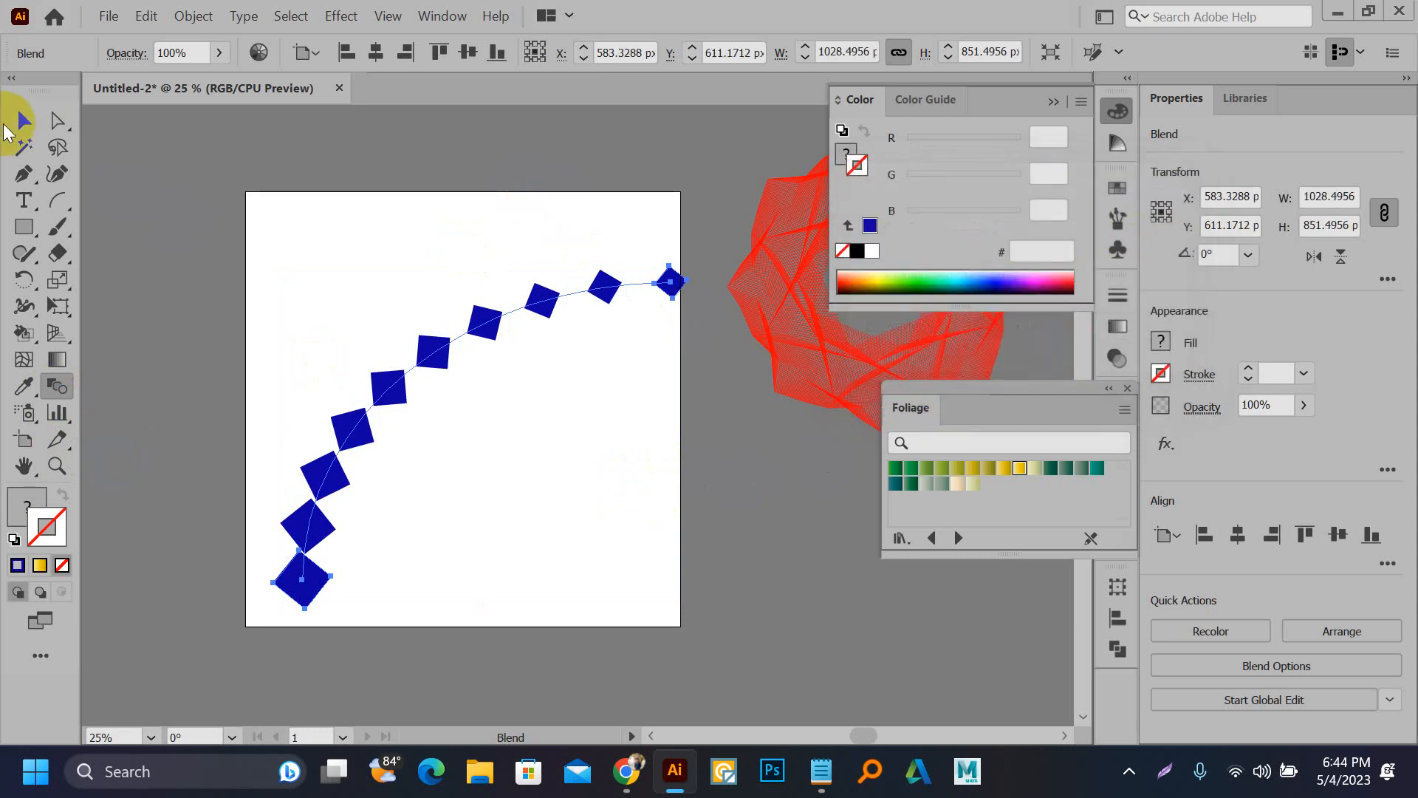
Step: Delete the square blend, the red line pattern and the yellow petal blend to clear the artboard and its surroundings
left_click(24, 119)
left_click_drag(192, 196, 818, 487)
key("Delete")
scroll(312, 296, "down", 2)
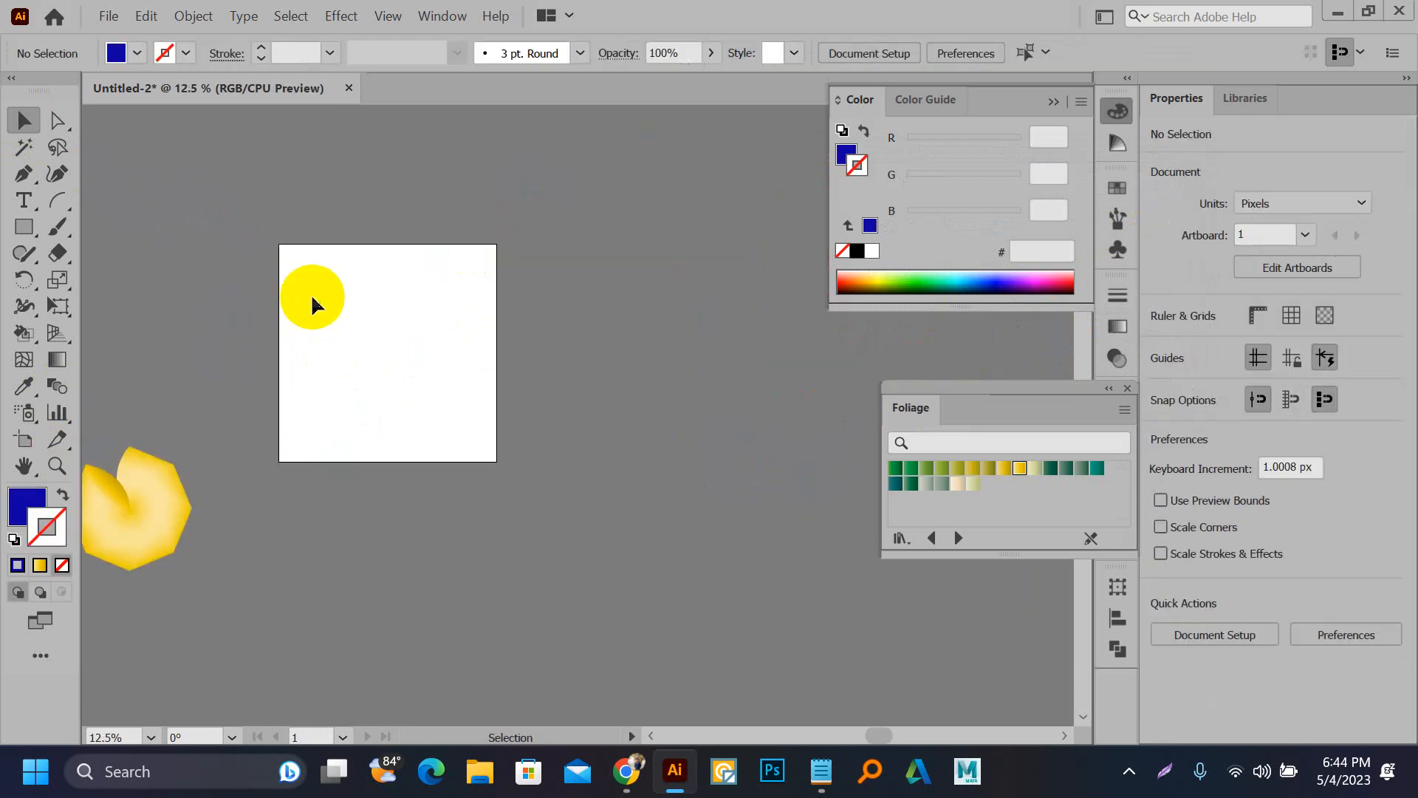
left_click_drag(215, 313, 442, 524)
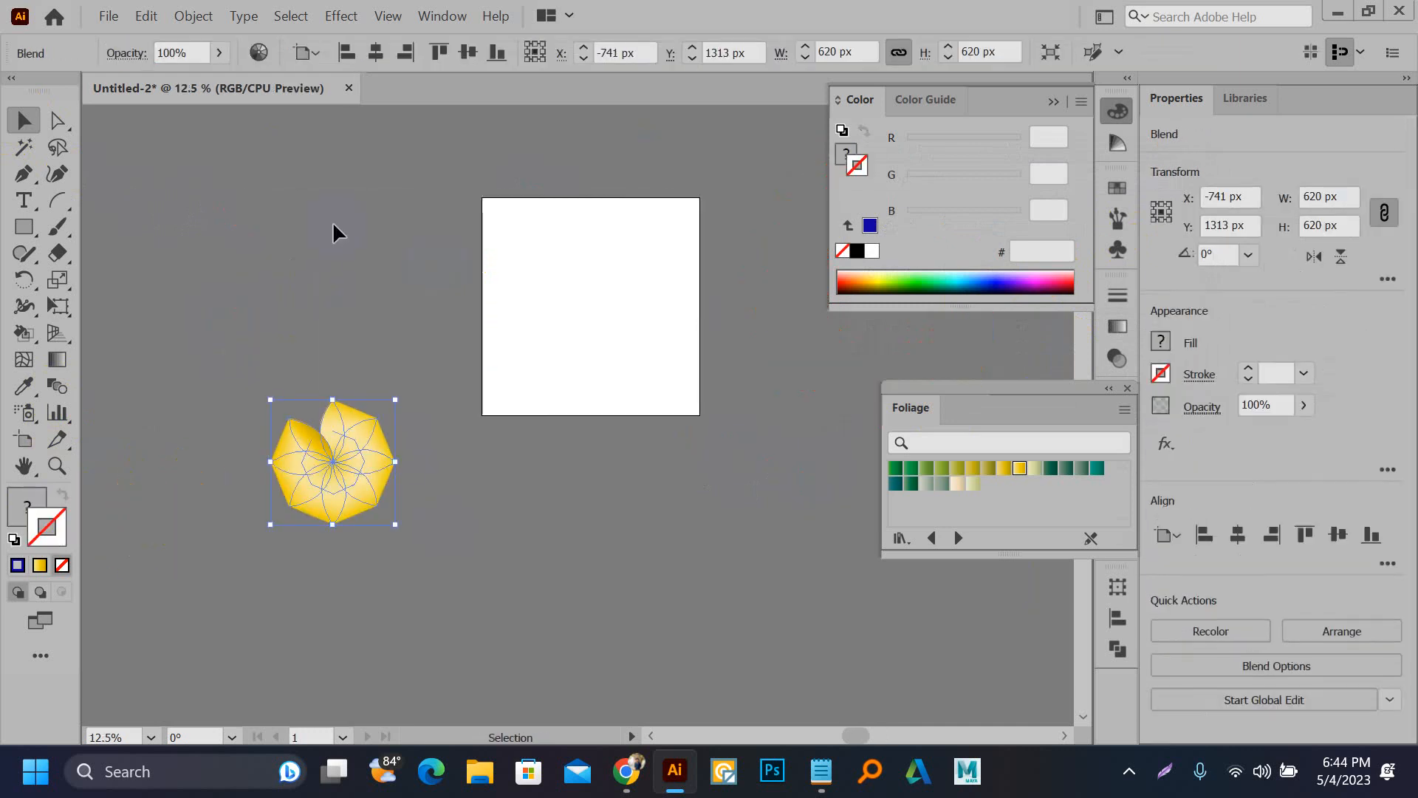
key("Delete")
left_click_drag(330, 358, 281, 437)
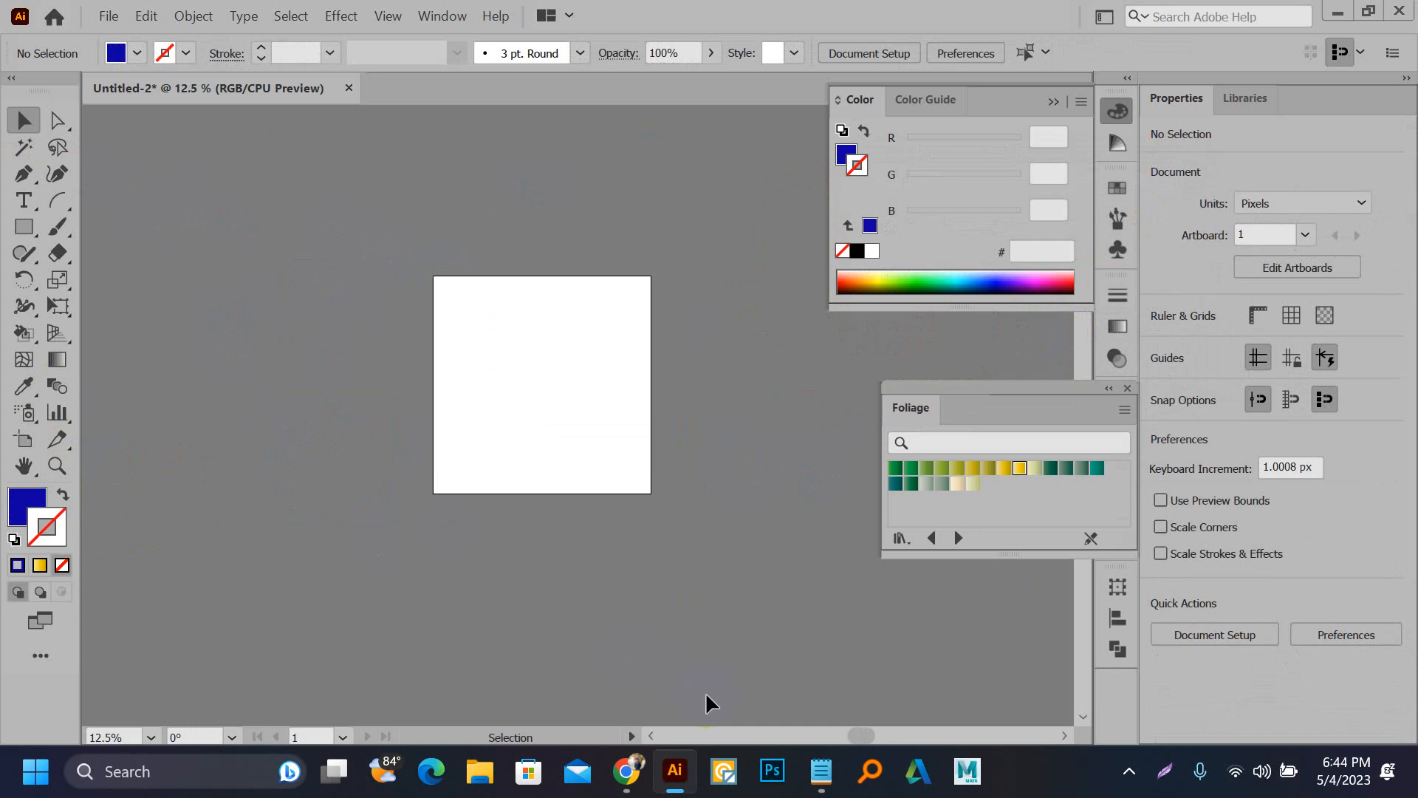
left_click(639, 773)
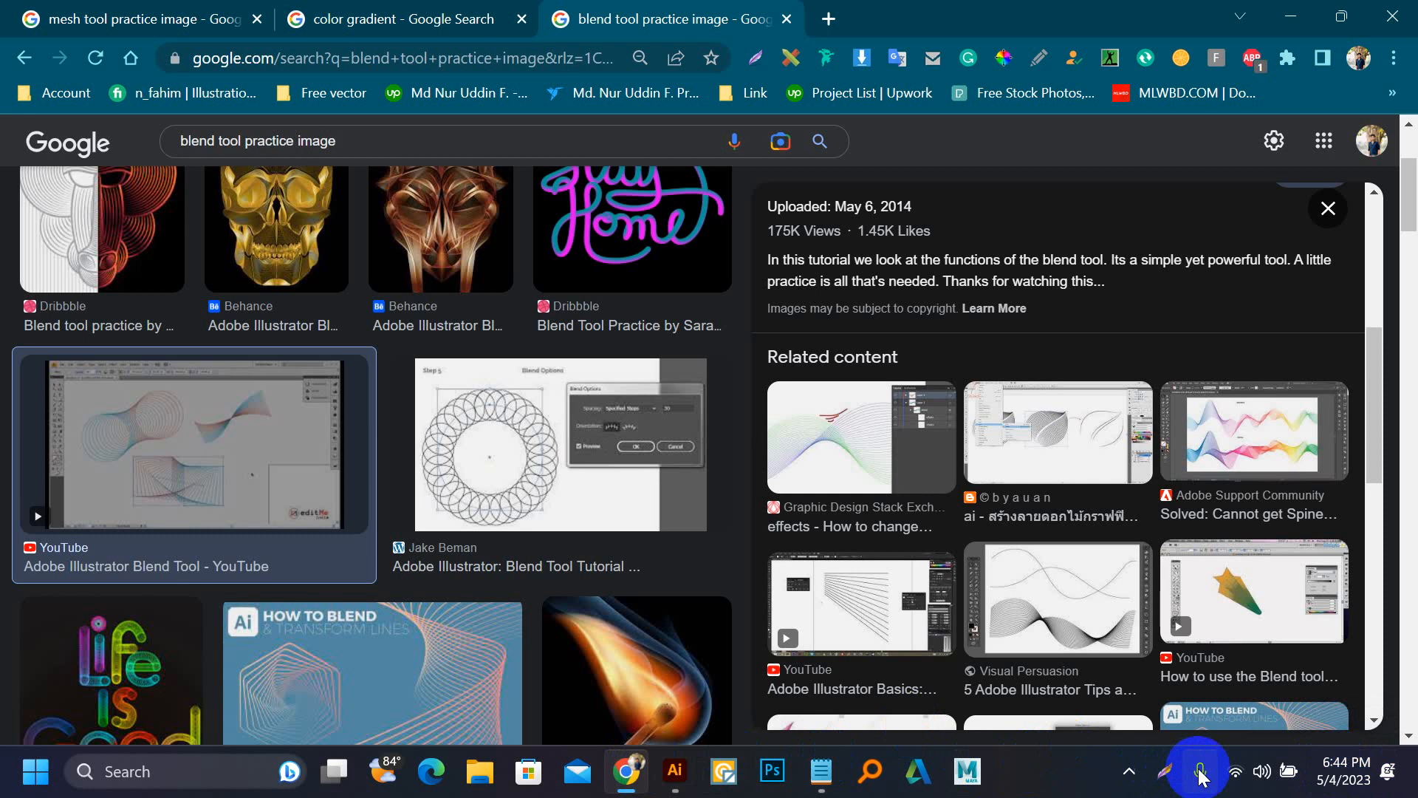
left_click(1127, 771)
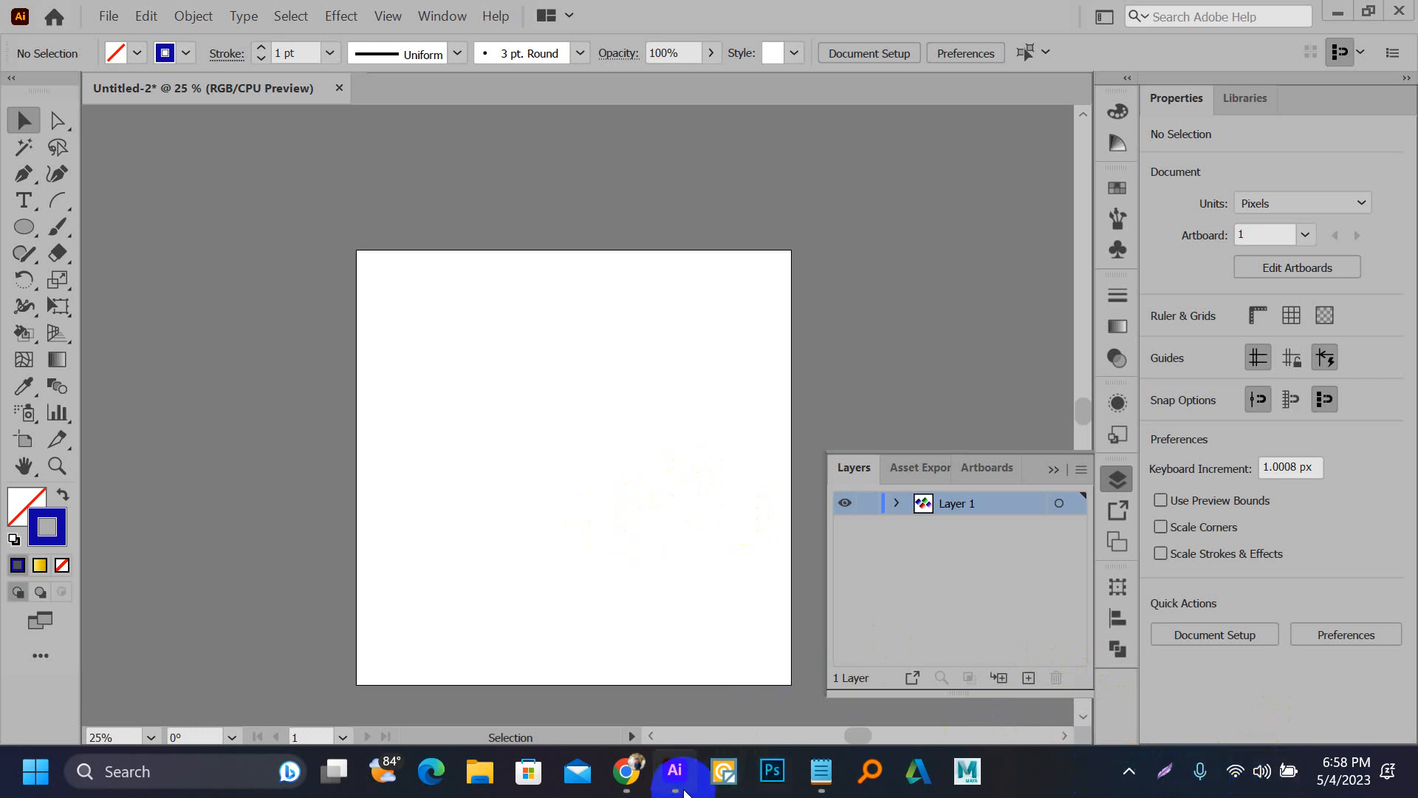
Step: Switch to Chrome and search Google for "pattern design" in a new browser tab
left_click(641, 779)
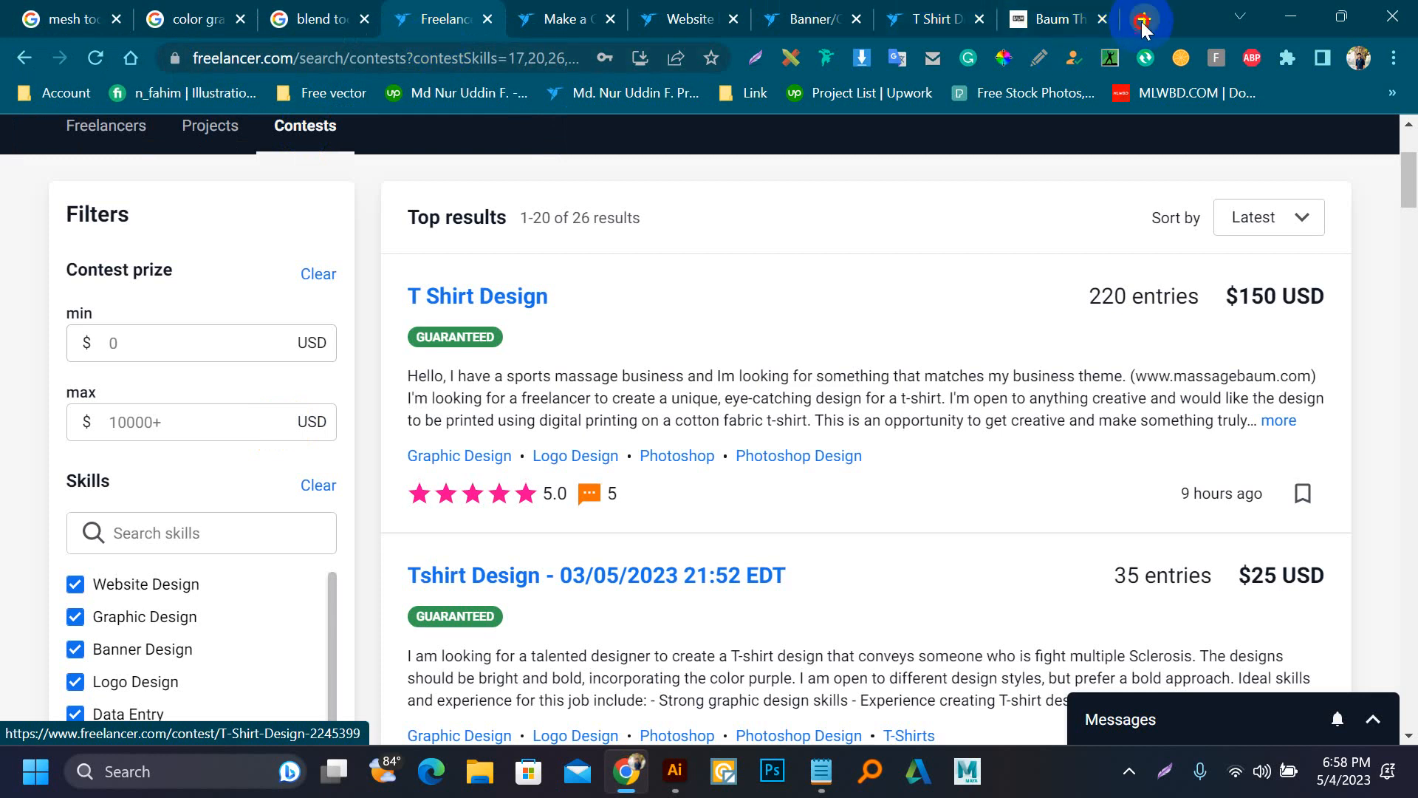
left_click(1141, 21)
type("pattern")
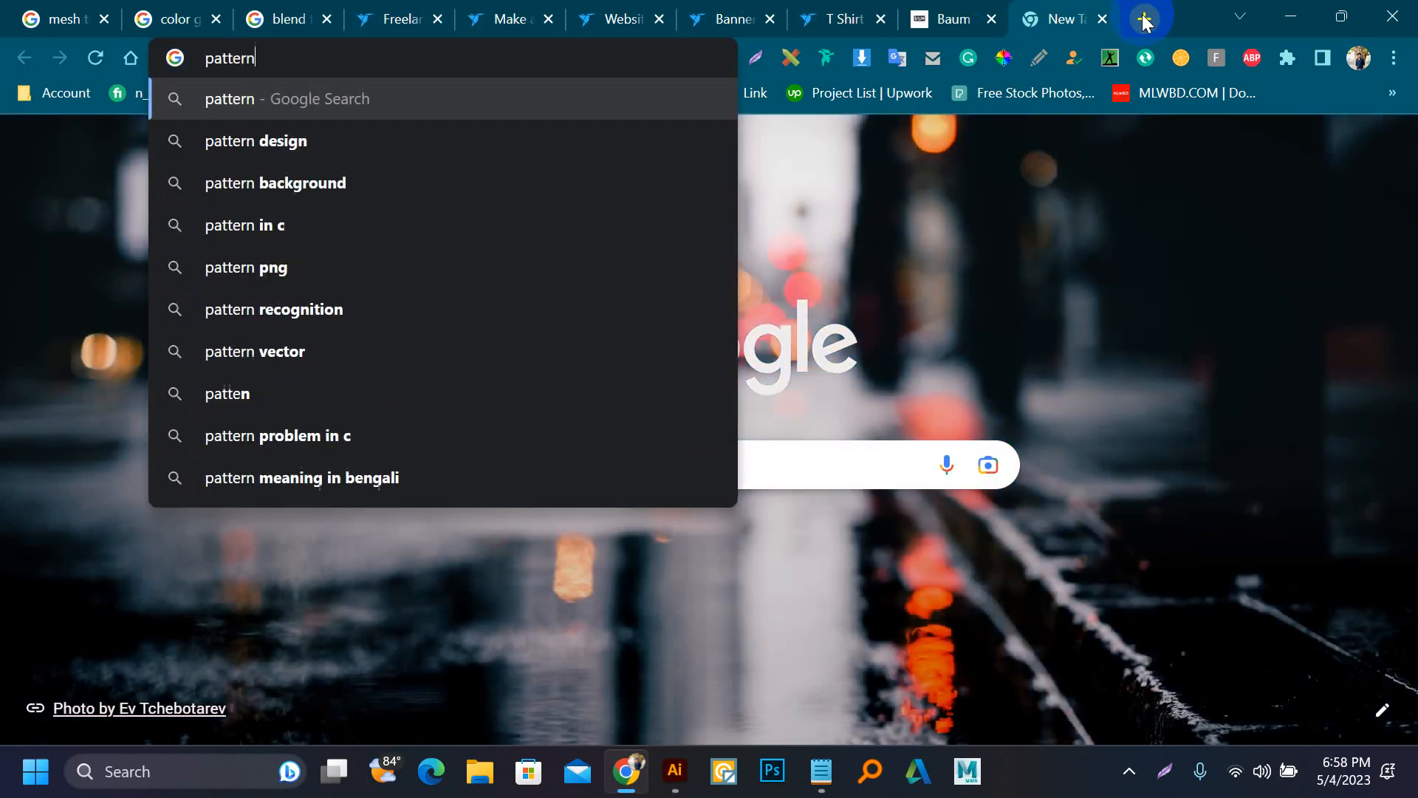
key("Down")
key("Return")
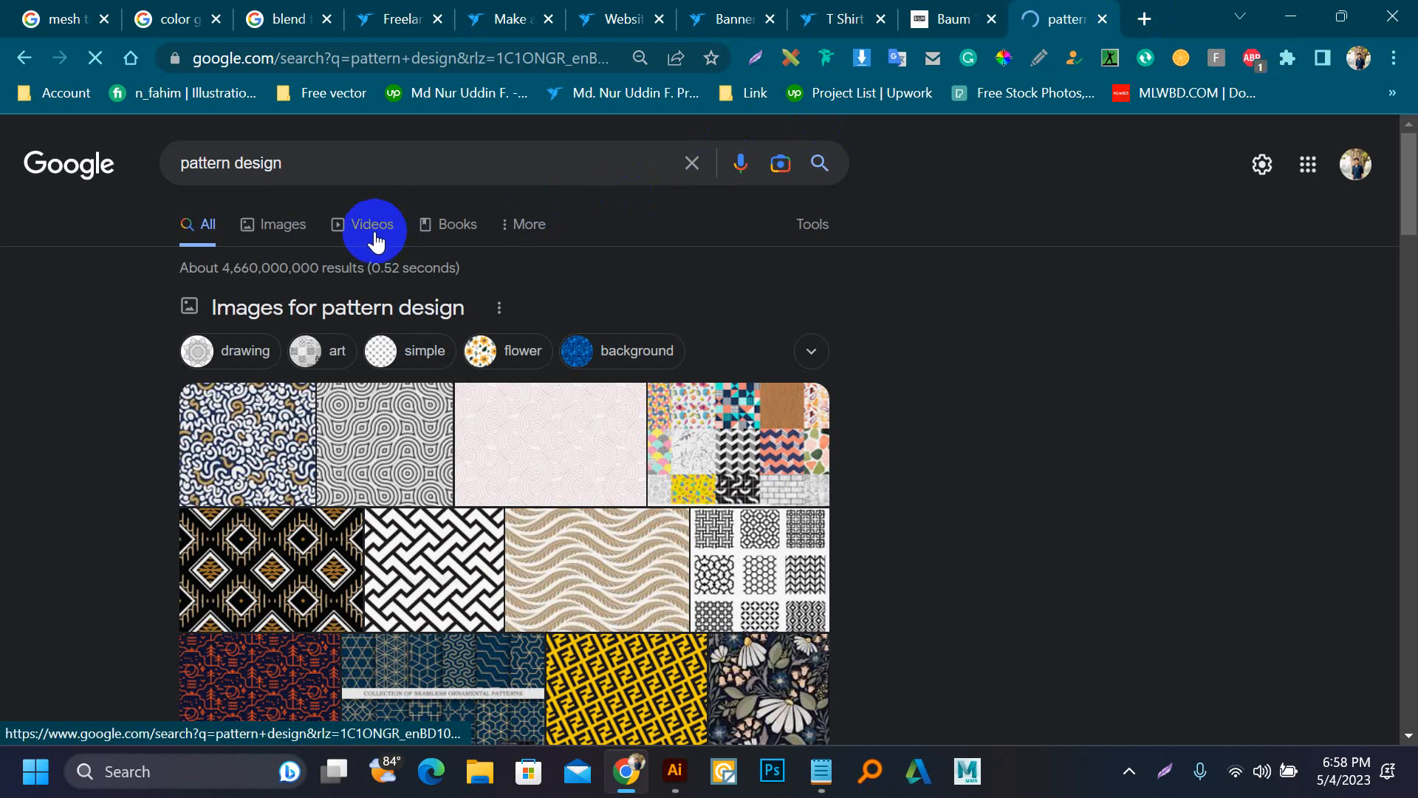
scroll(375, 233, "down", 6)
scroll(373, 228, "up", 6)
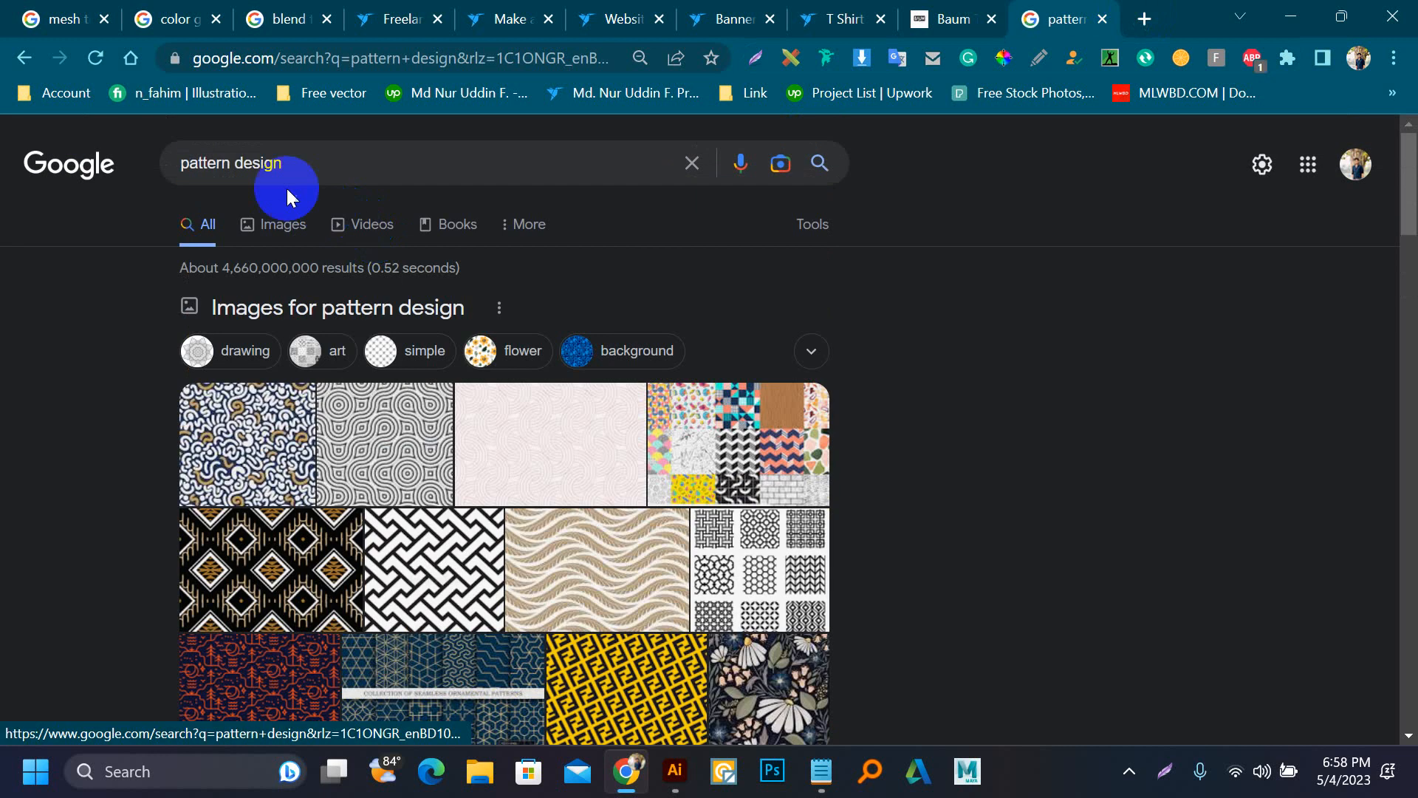
Step: Search for "animal pattern design" and open the preview of the autumn season cute animal pattern image
left_click(182, 158)
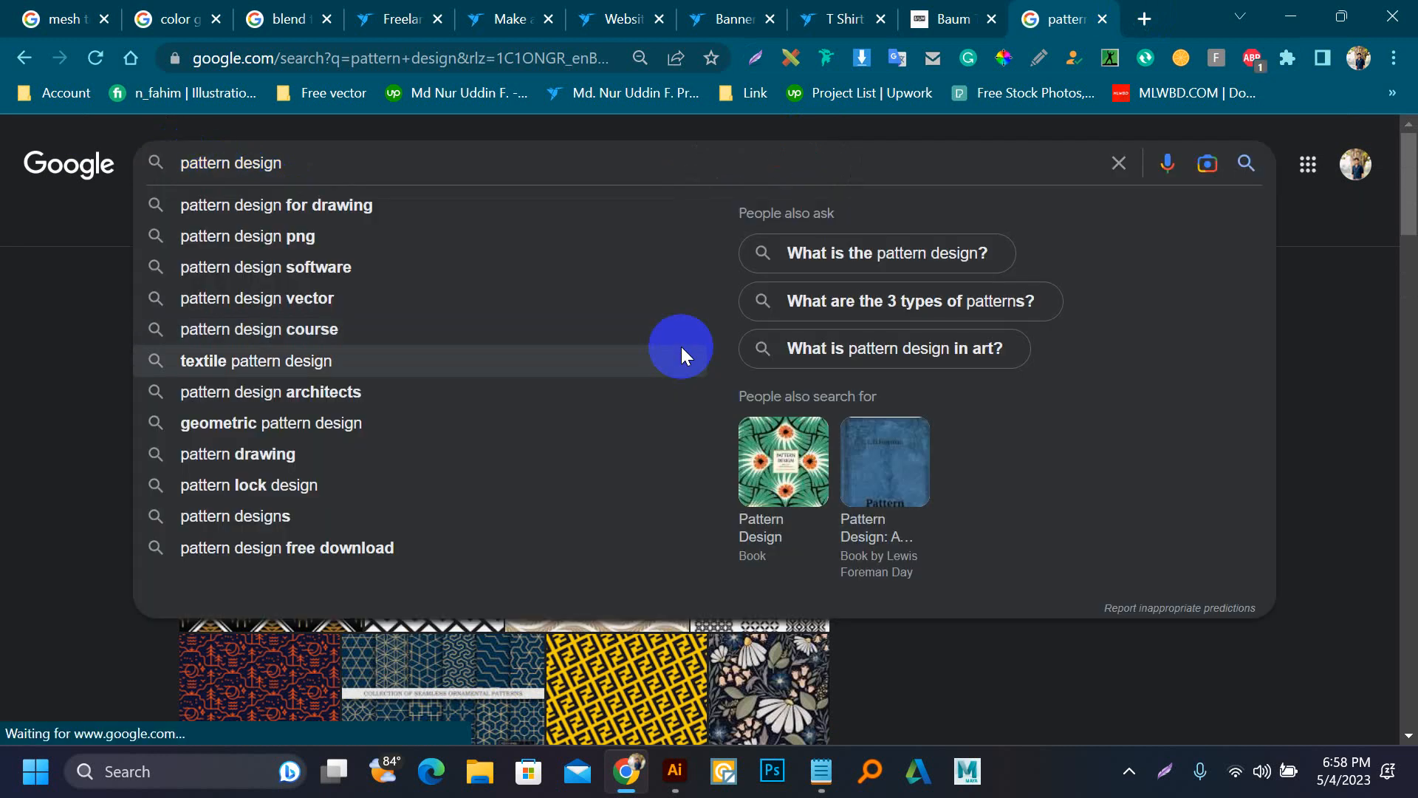
type("animal")
key("Return")
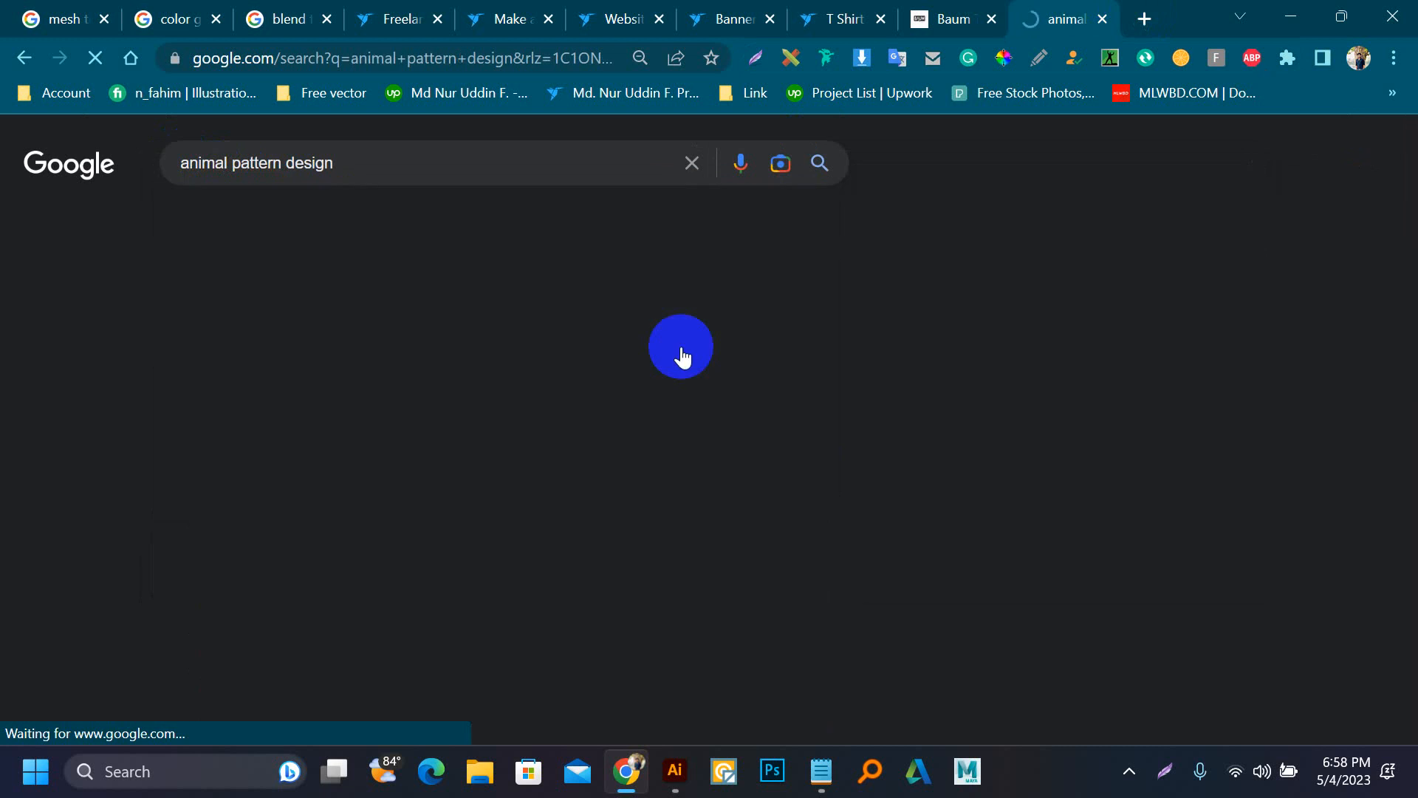
scroll(472, 443, "down", 3)
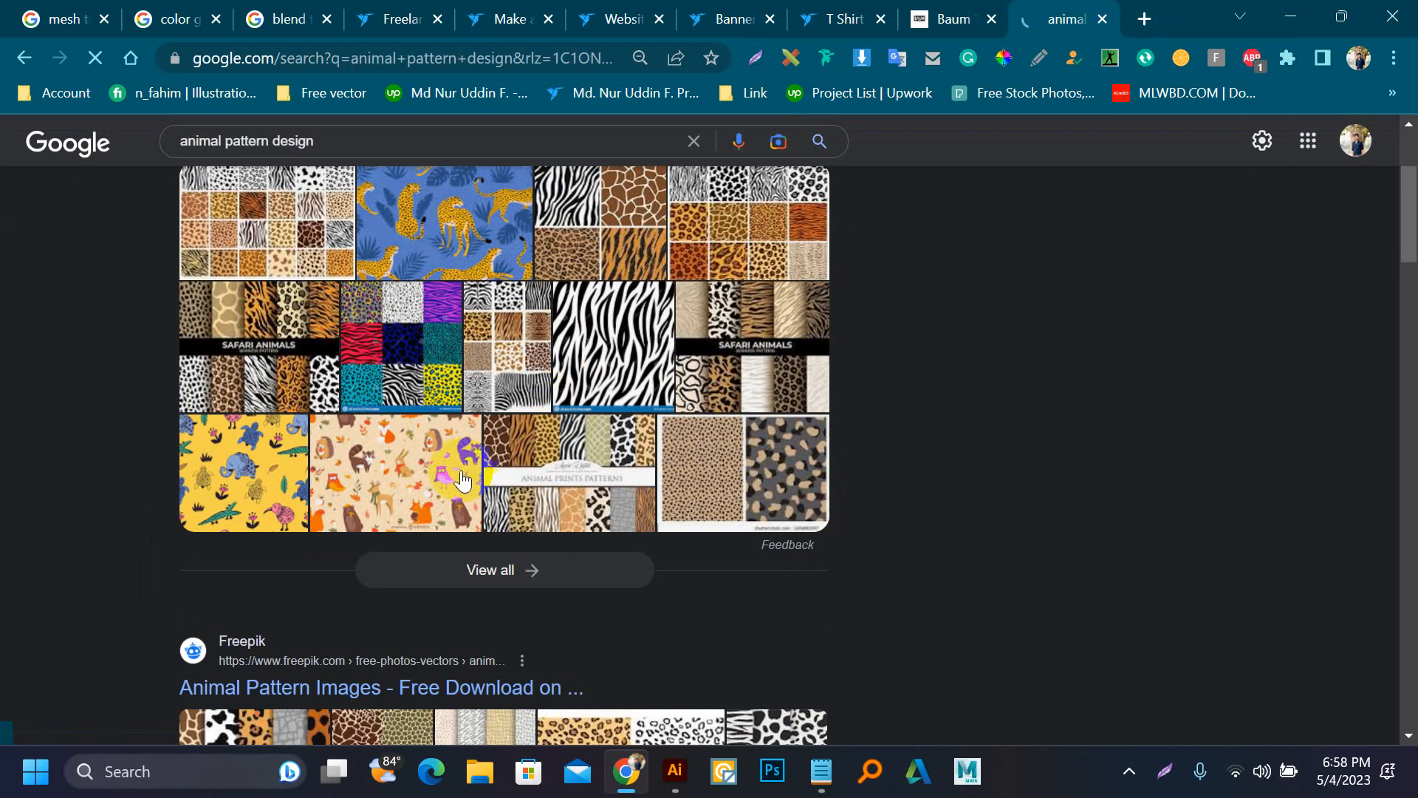
scroll(443, 476, "down", 3)
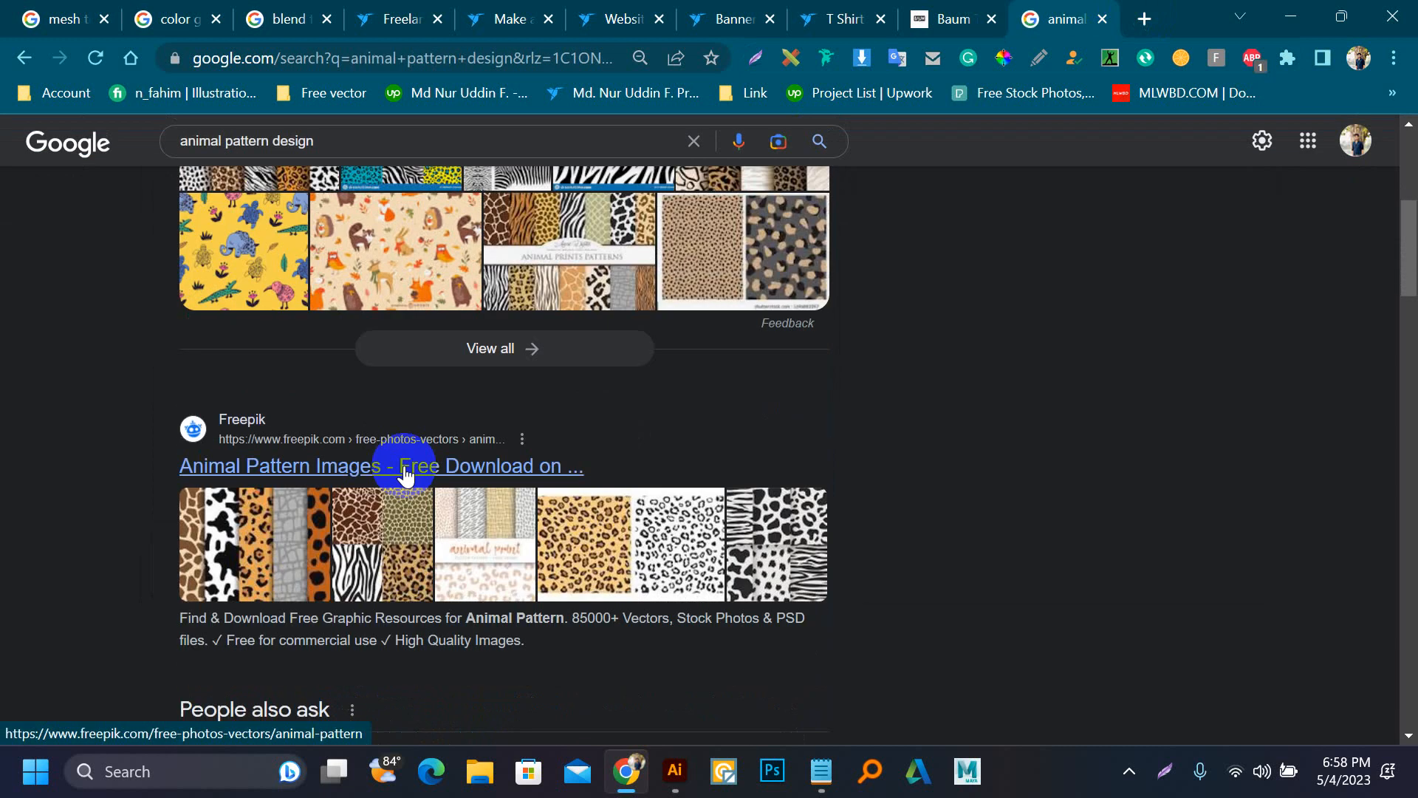
left_click(412, 300)
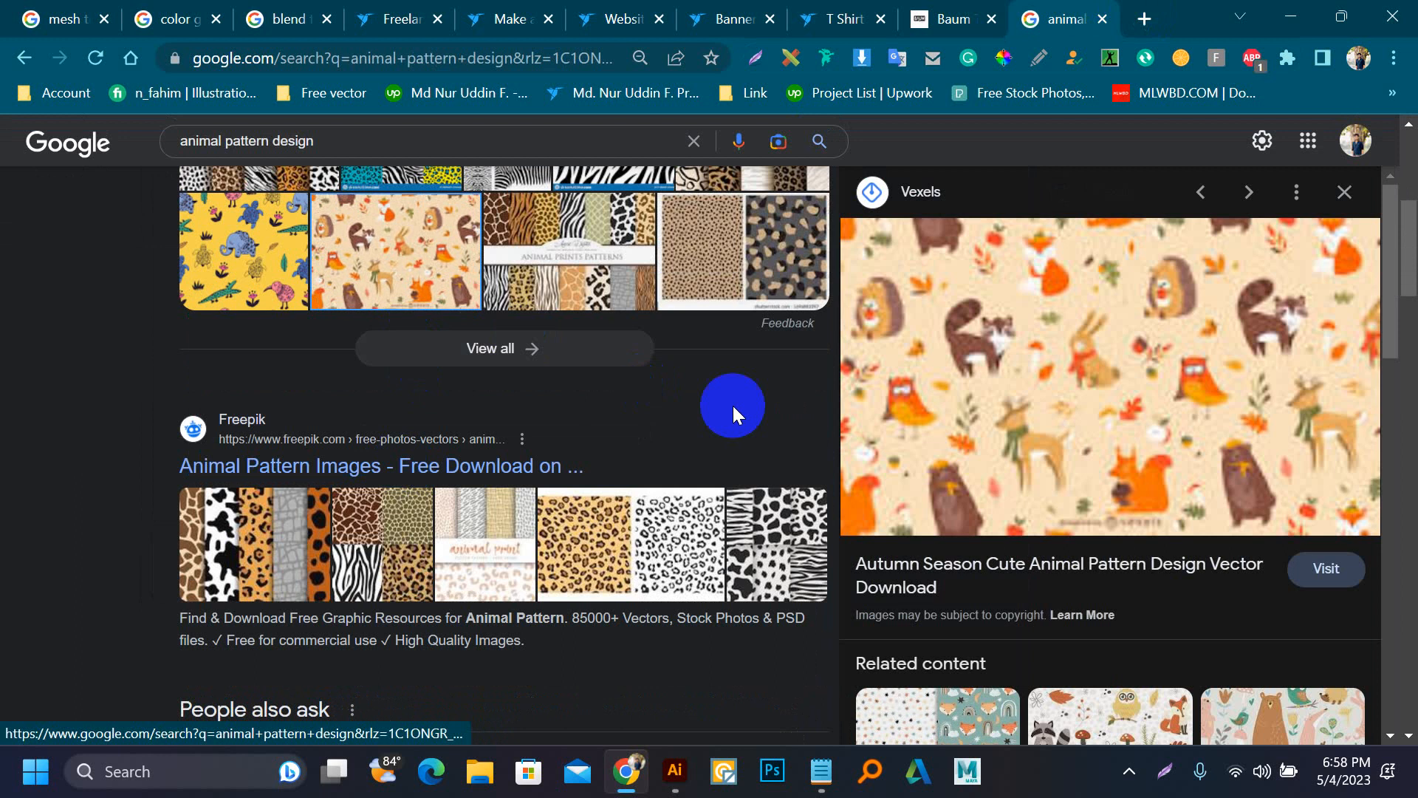
Step: Browse the related animal pattern images and open the preview of the Pinterest forest animals pattern wallpaper
scroll(850, 410, "down", 3)
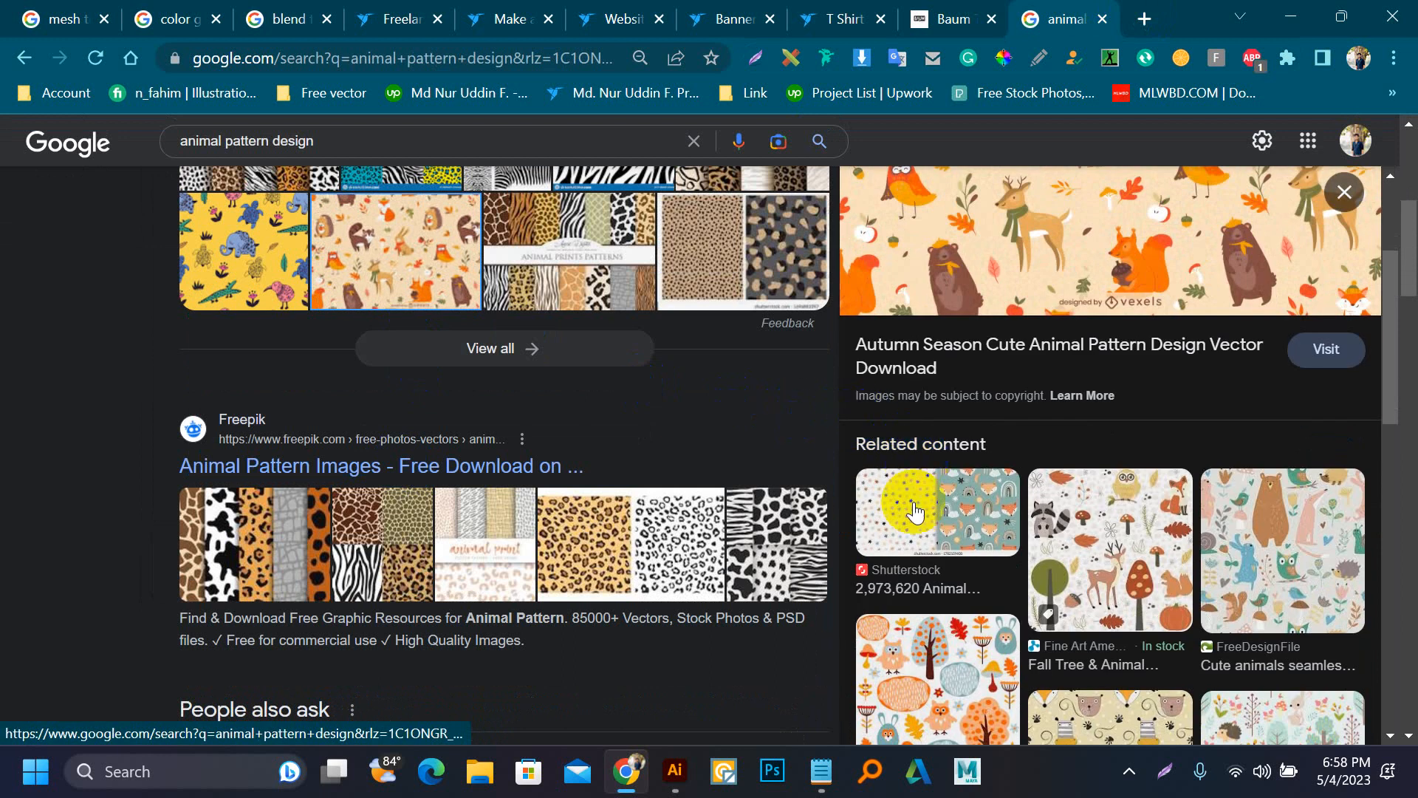
scroll(916, 509, "down", 3)
scroll(1149, 522, "down", 3)
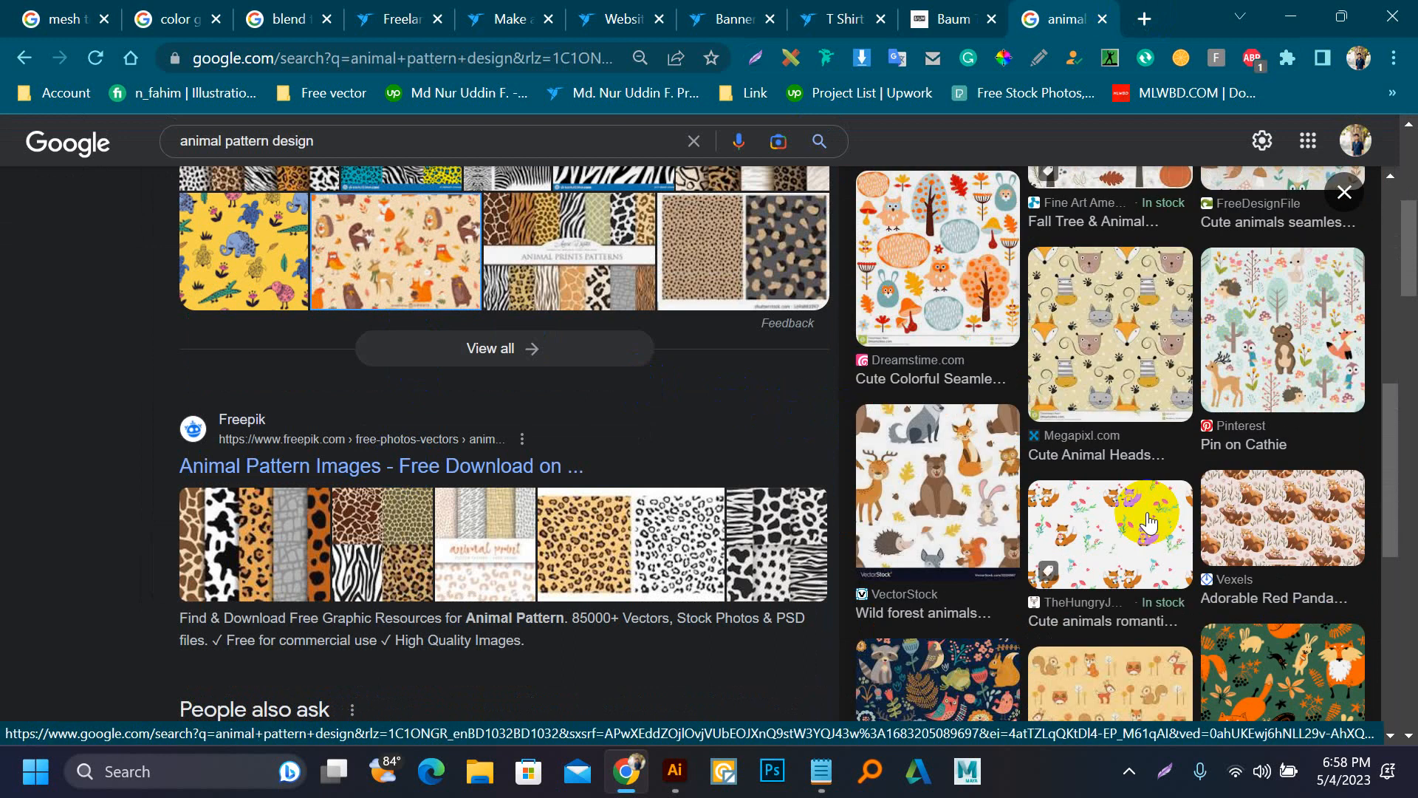
scroll(1093, 510, "down", 3)
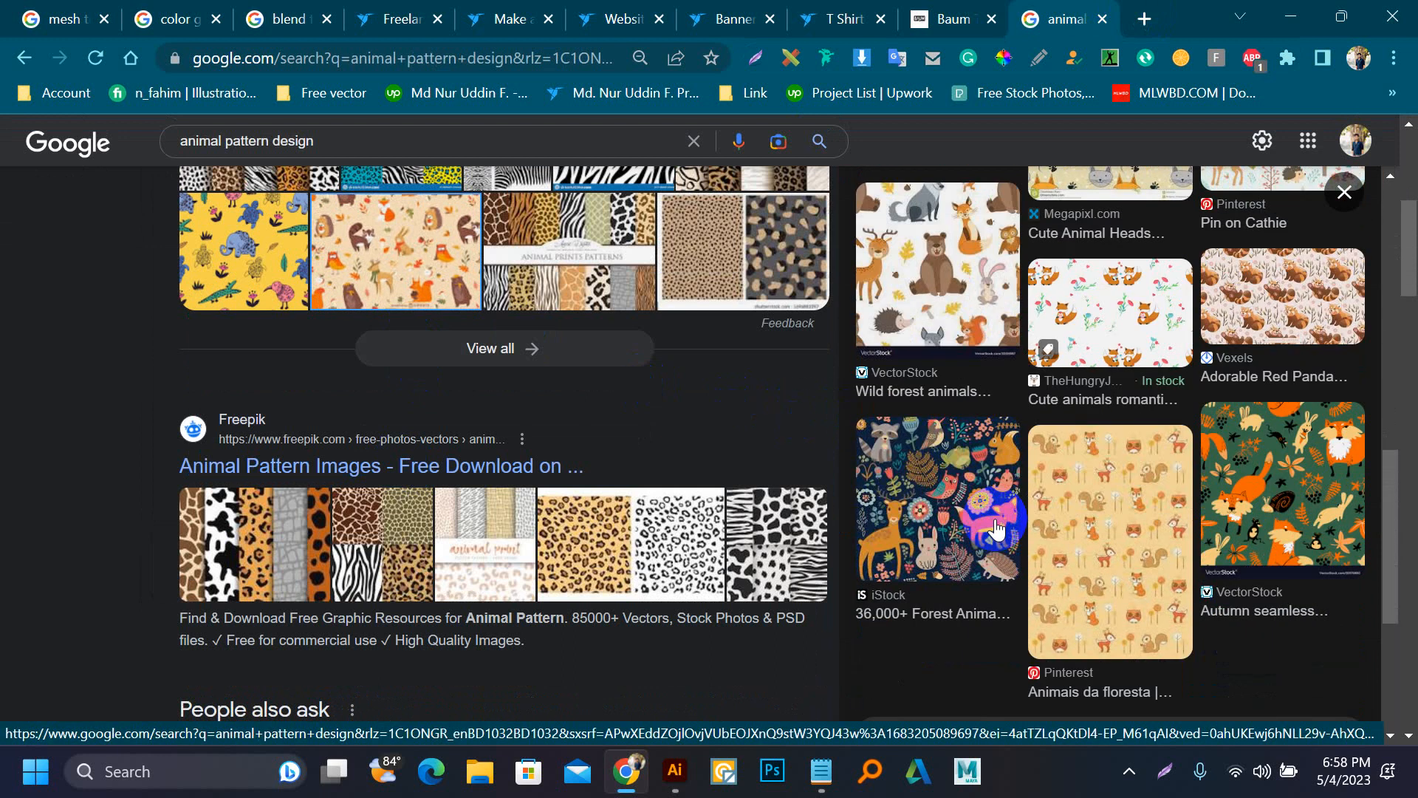
left_click(1067, 502)
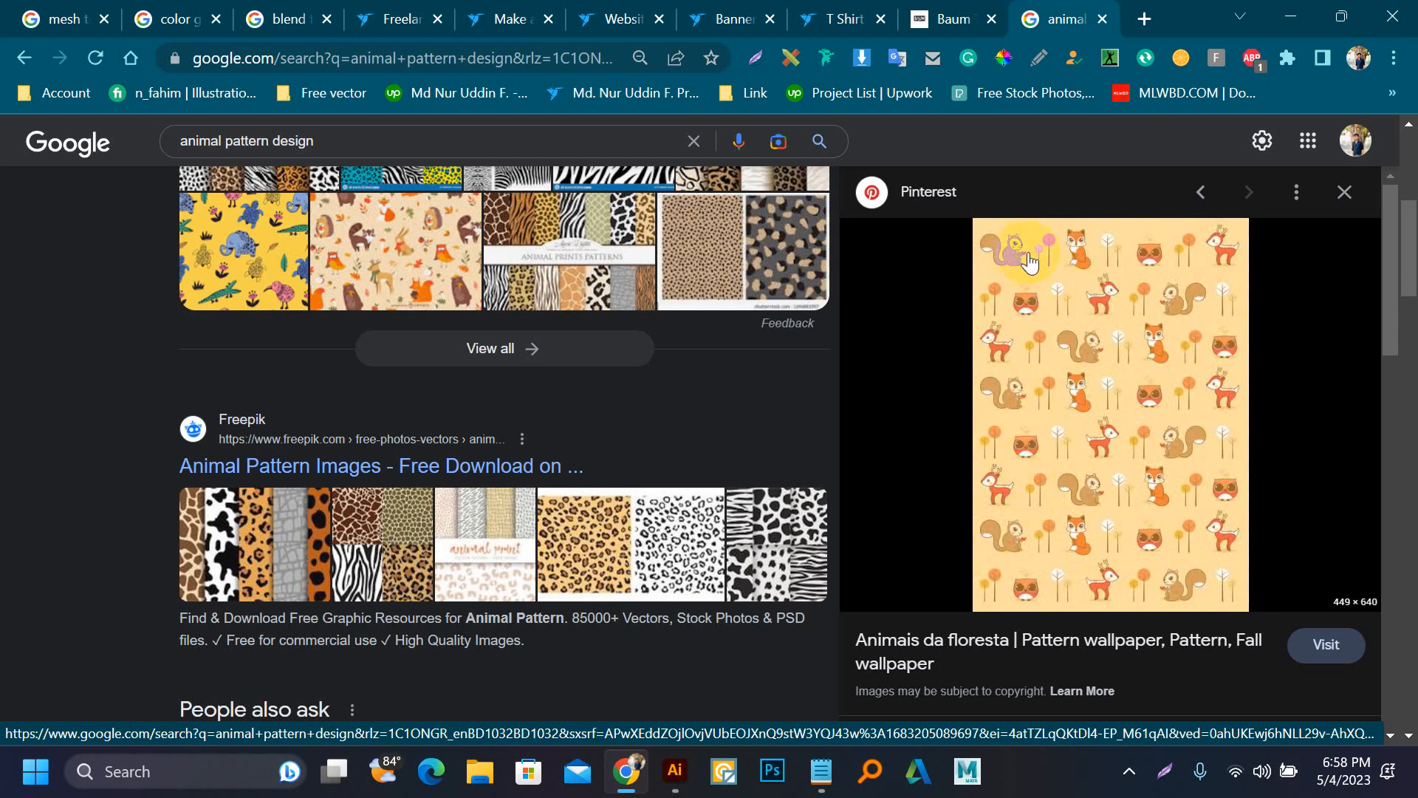
Step: Switch to Illustrator and draw an 81 px square near the artboard's upper-left corner with a blue fill and no stroke
left_click(675, 771)
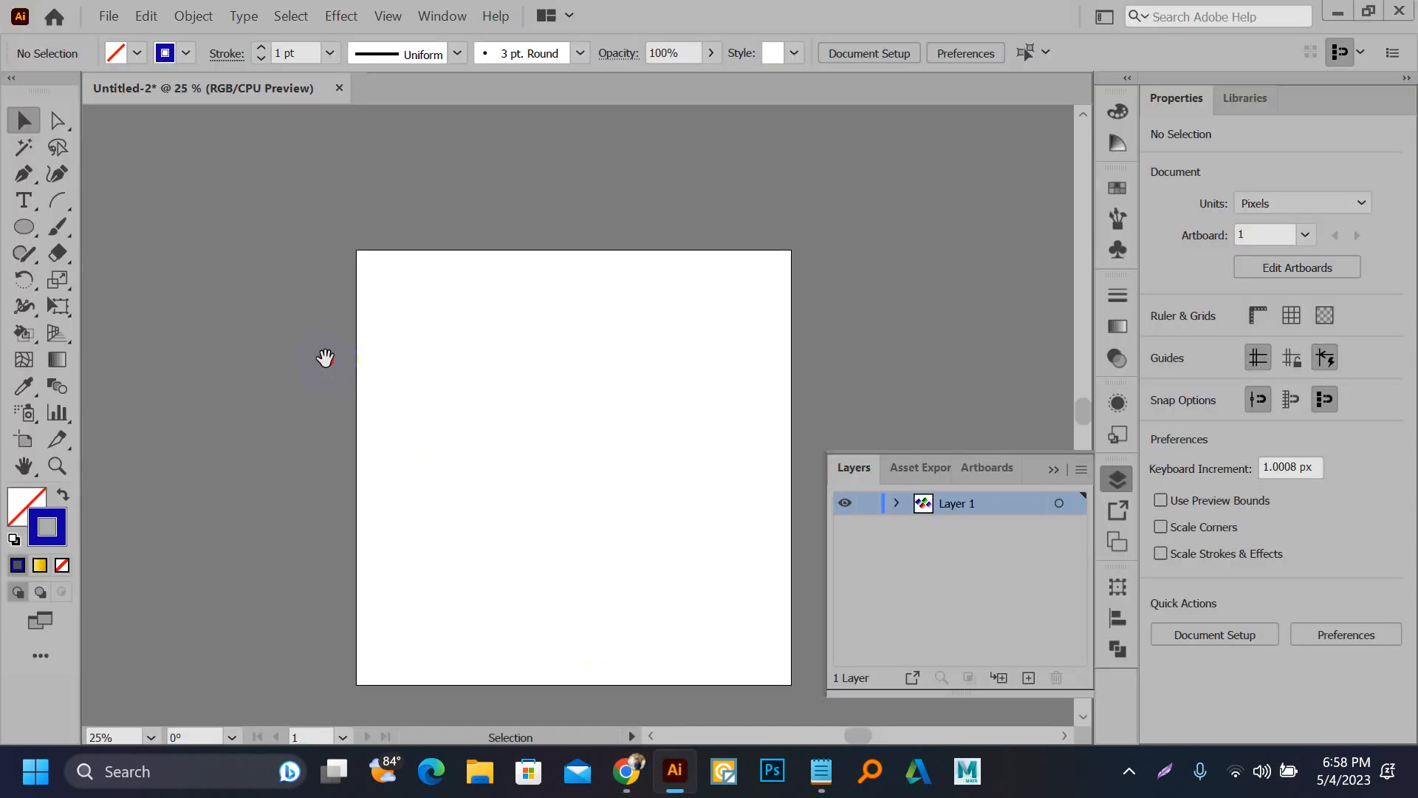
scroll(440, 313, "up", 1)
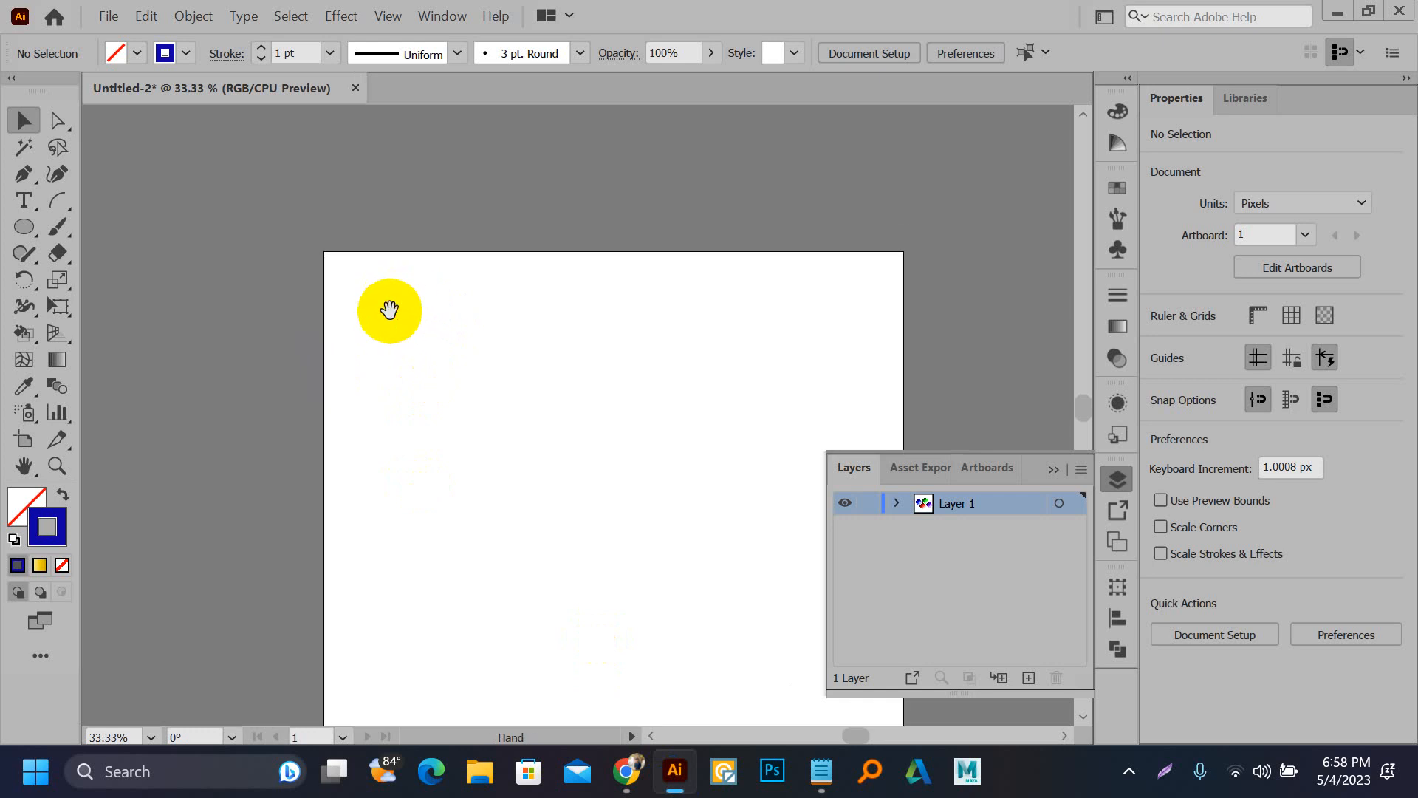
key("m")
left_click_drag(389, 309, 435, 352)
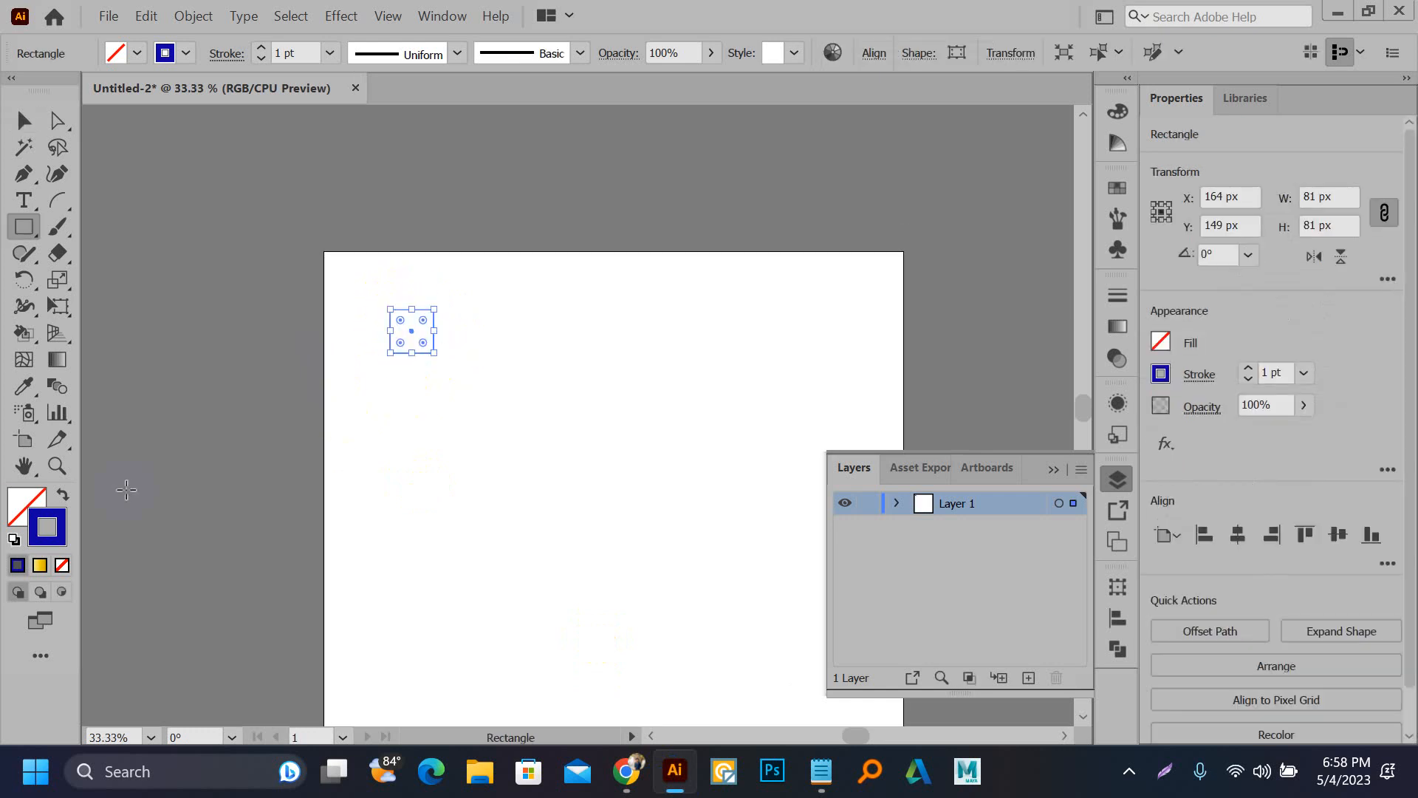
left_click(61, 502)
left_click(37, 506)
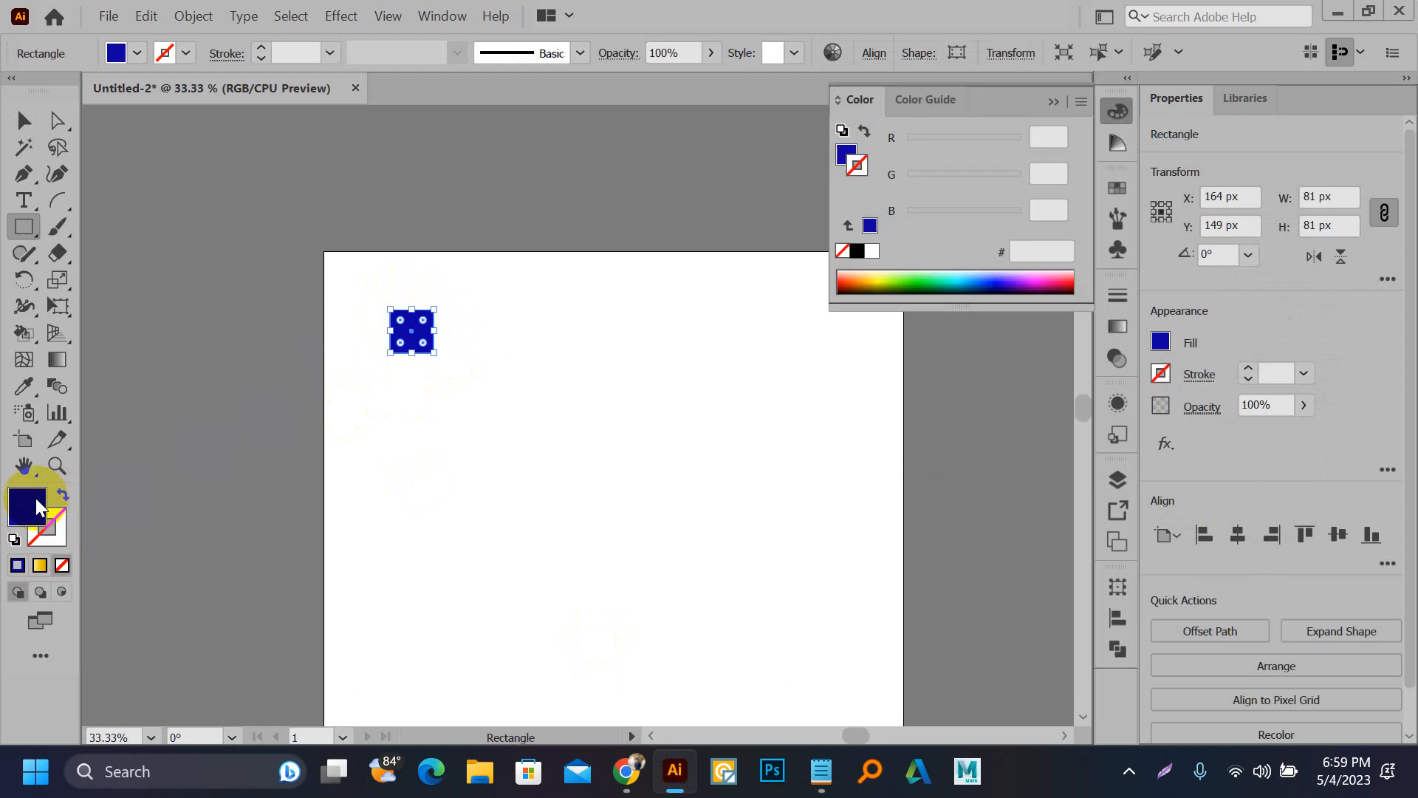
Step: Duplicate the square, turn the copy into a triangle by deleting its lower-left anchor point, and add a rotated copy of the triangle
key("v")
left_click(390, 303)
scroll(358, 305, "up", 2)
left_click_drag(504, 364, 633, 424)
key("a")
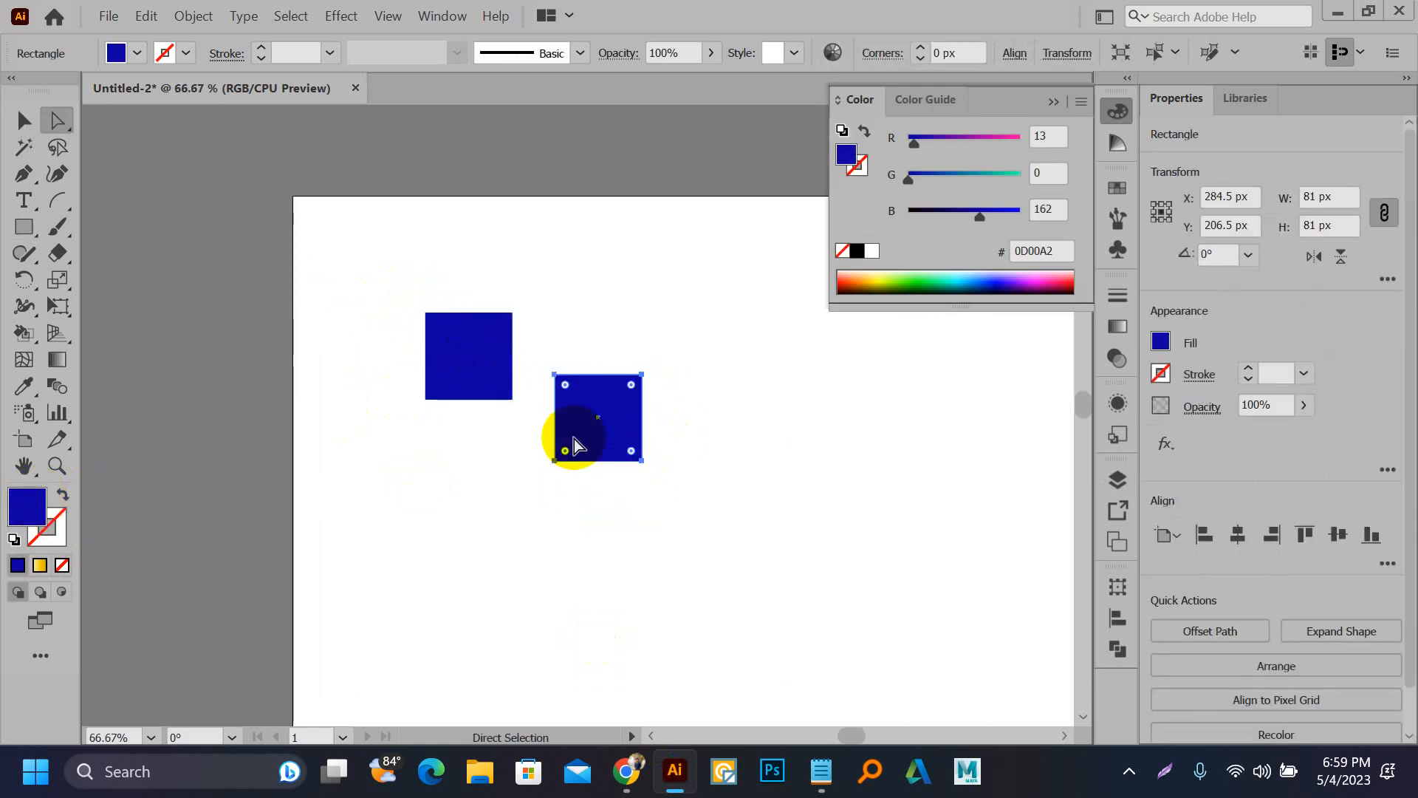
left_click(563, 469)
left_click(556, 461)
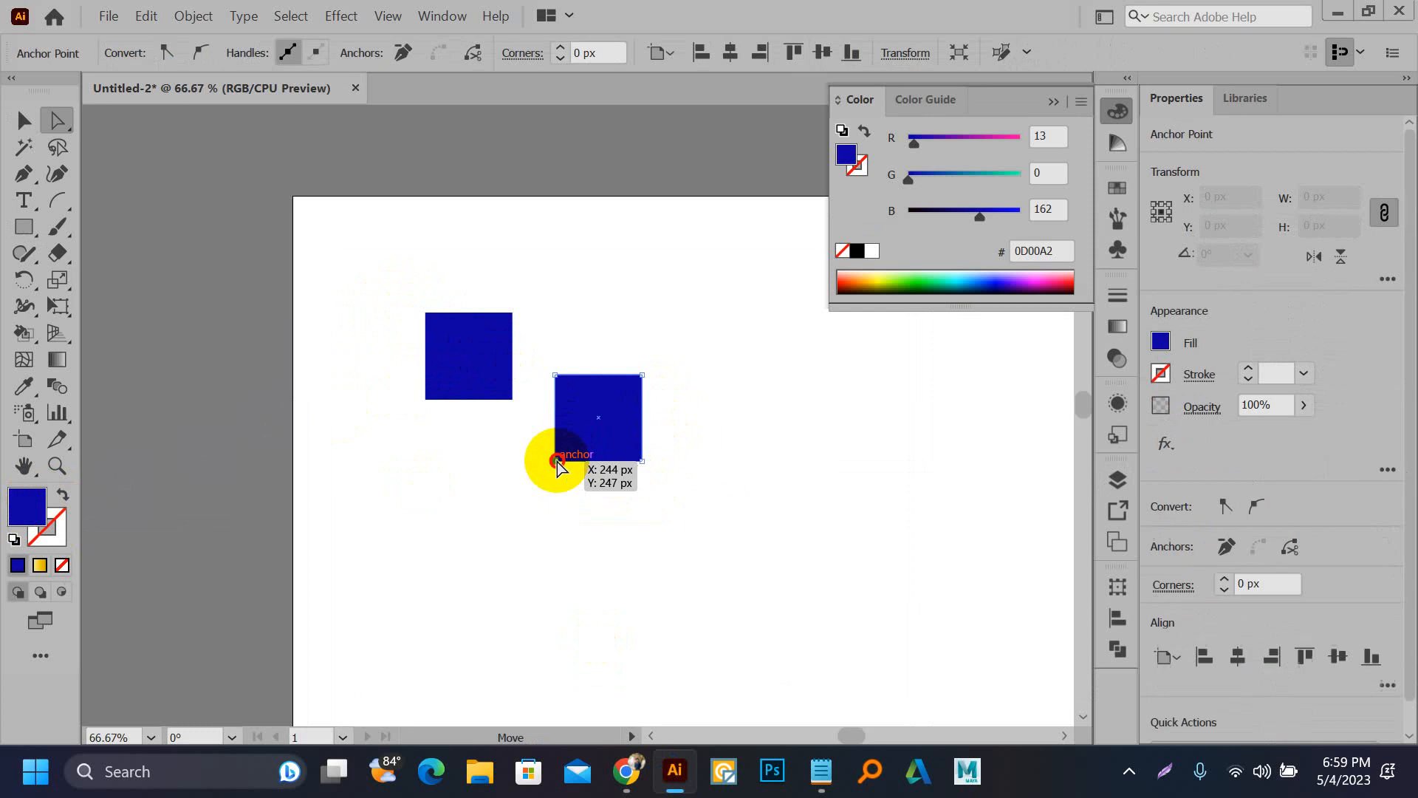
left_click_drag(557, 464, 589, 415)
key("v")
left_click(723, 420)
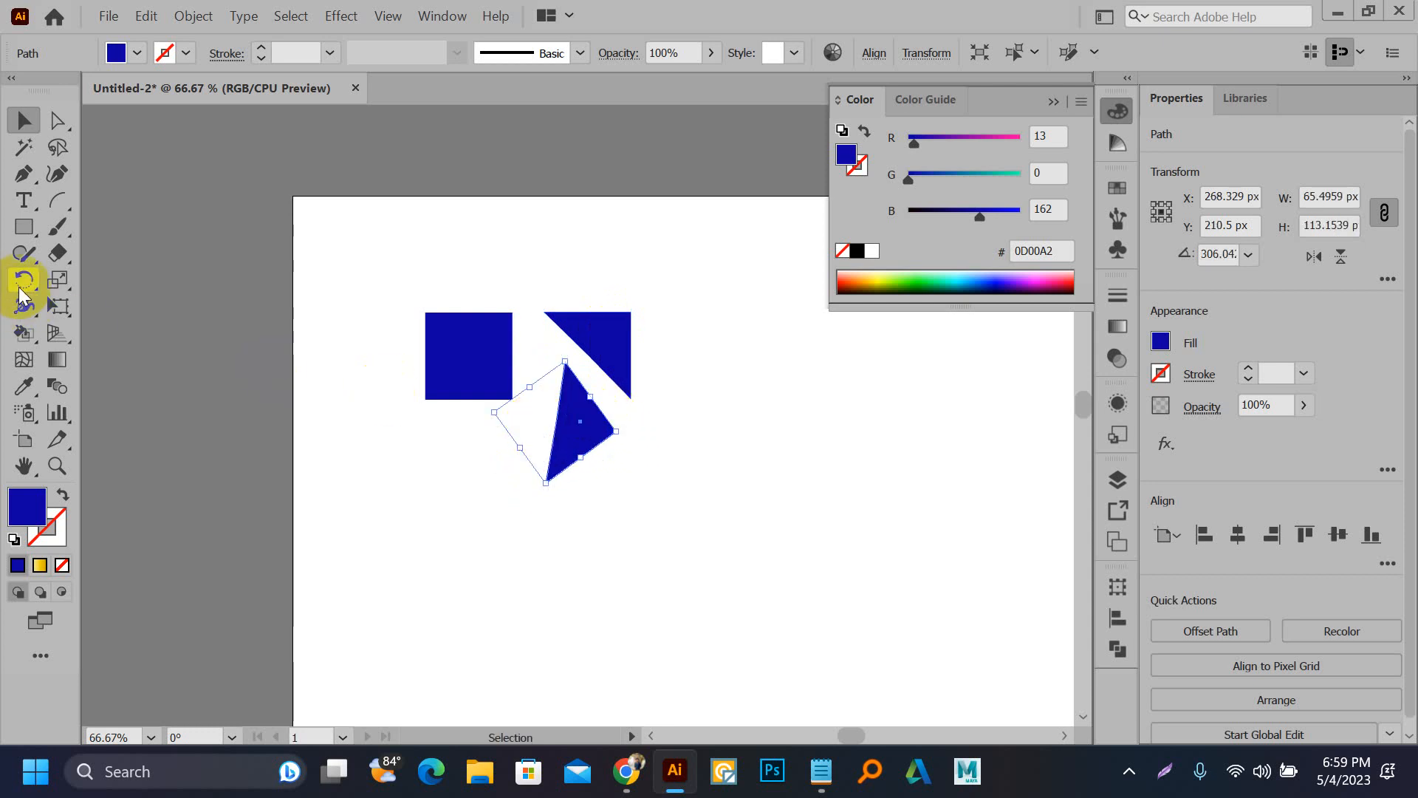
Step: Draw a blue circle about 76 px wide below the square and a five-pointed star between the shapes
left_click_drag(24, 225, 155, 279)
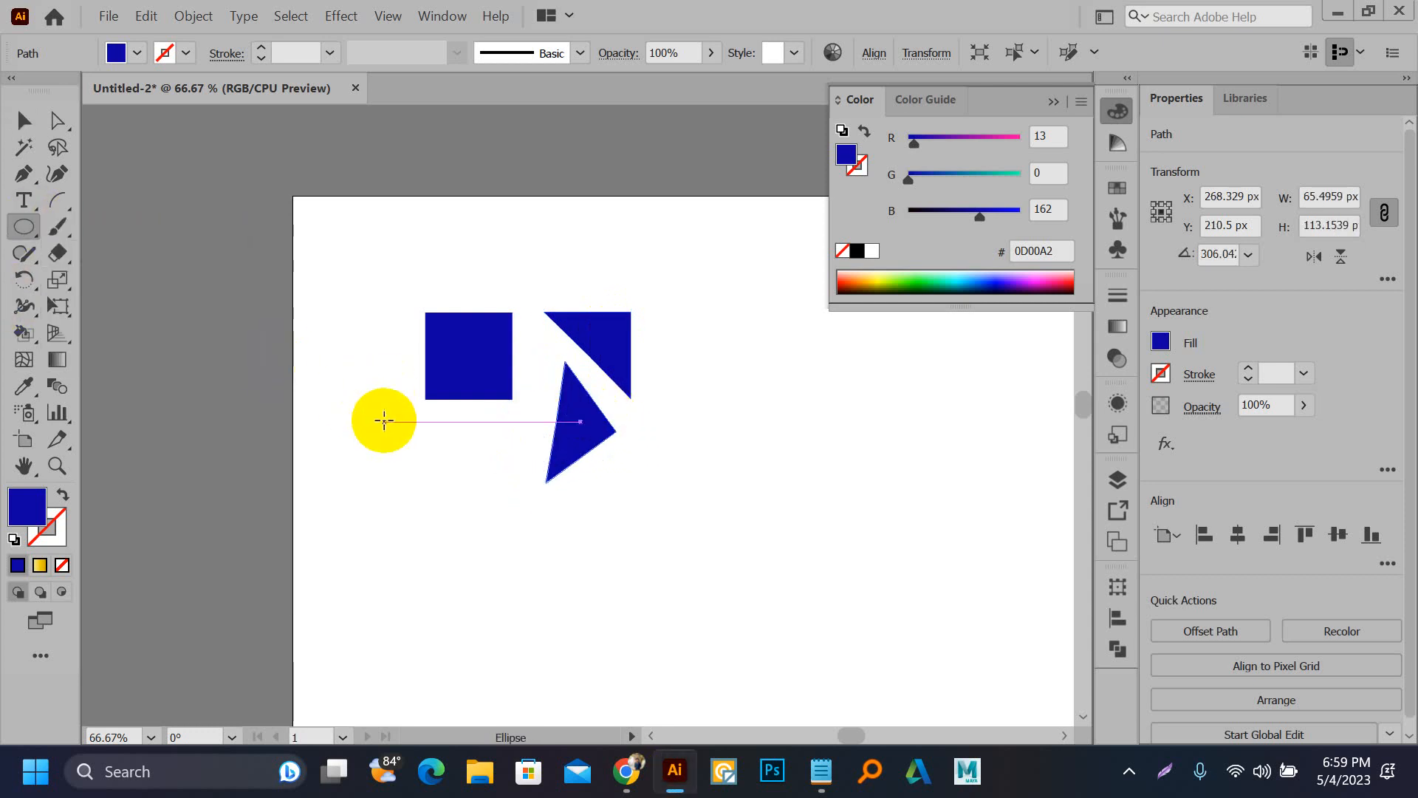
left_click_drag(459, 422, 499, 485)
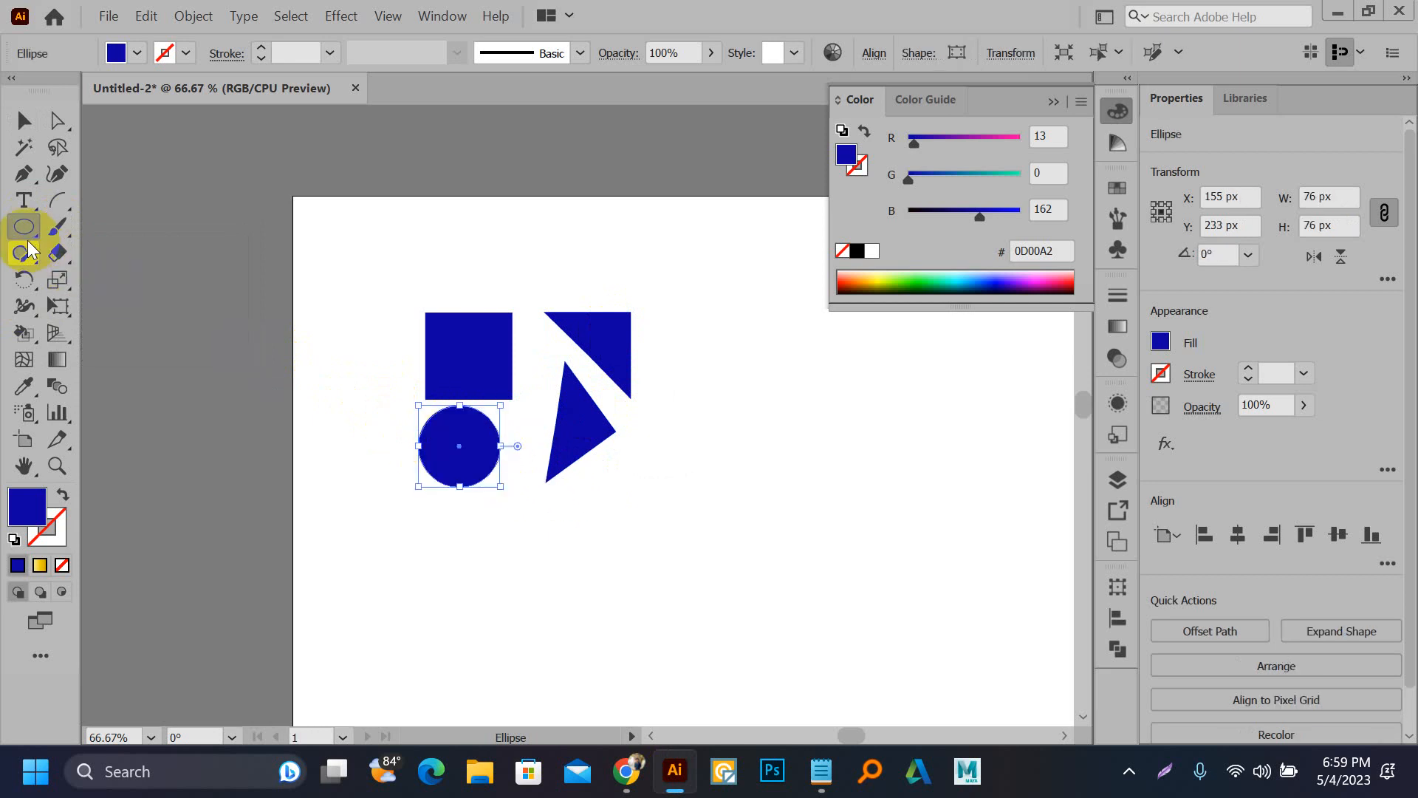
left_click_drag(24, 226, 127, 330)
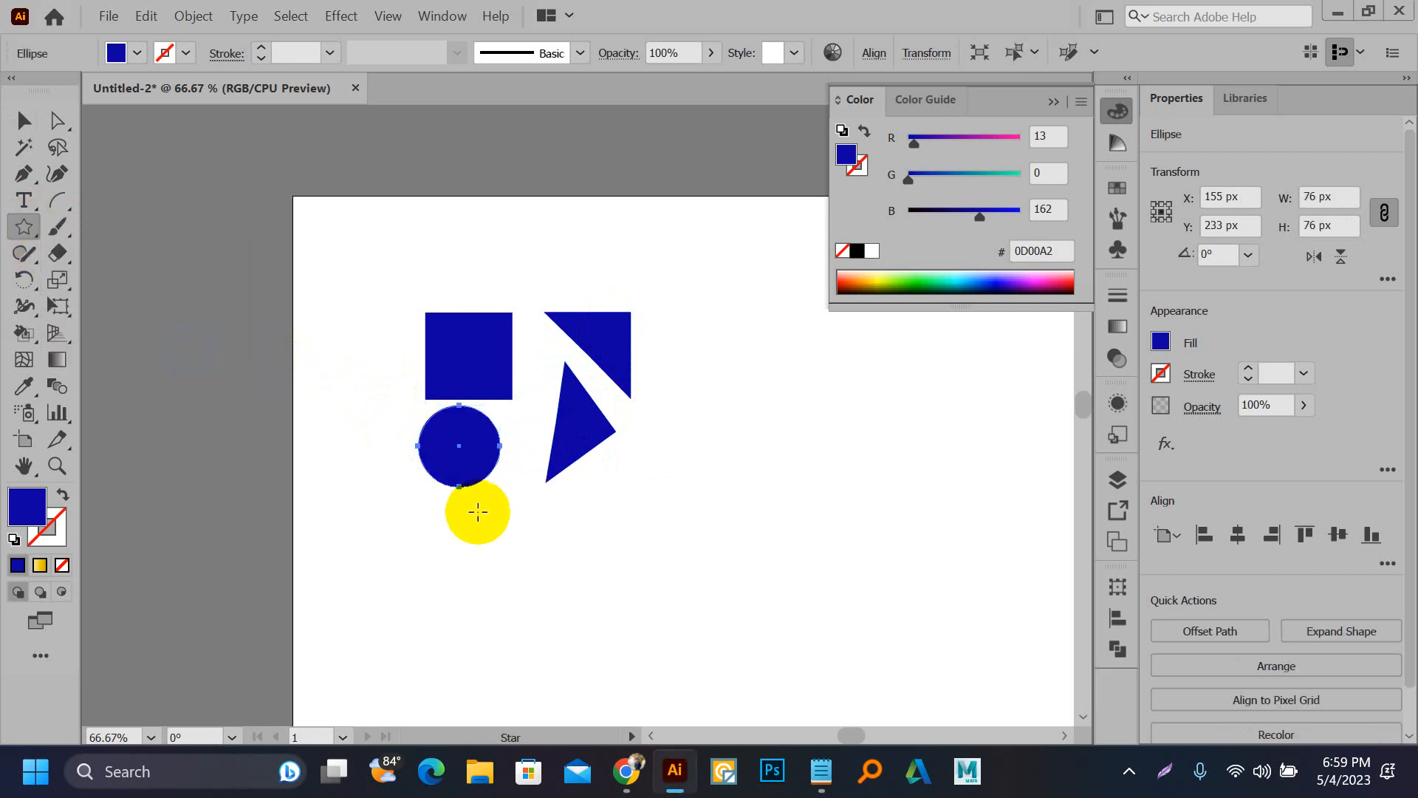
left_click_drag(530, 525, 707, 496)
key("v")
Step: Rotate and reposition the lower triangle, then move the star between the shapes and scale it to about 89 by 93 px
scroll(621, 449, "up", 2)
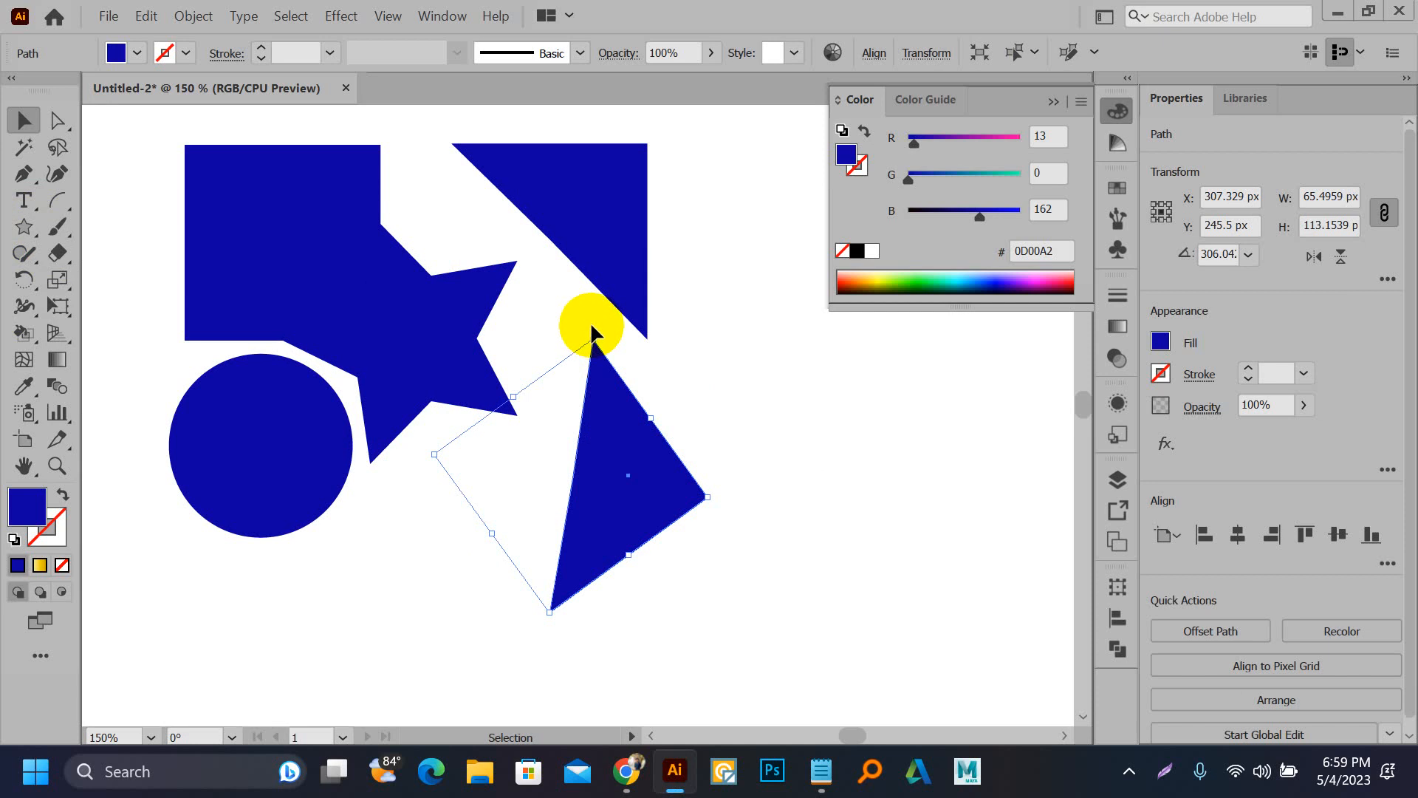
left_click_drag(592, 331, 566, 621)
left_click_drag(550, 583, 628, 525)
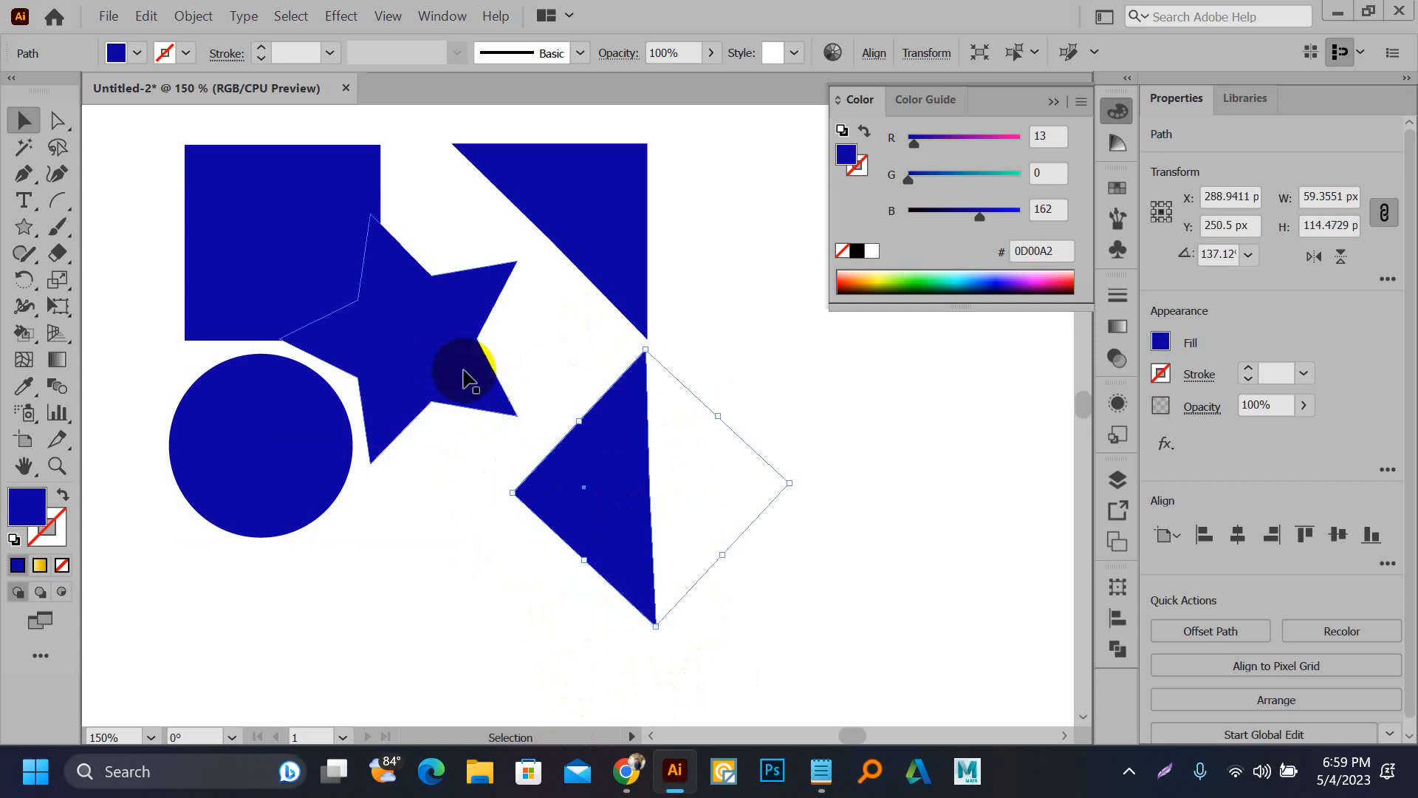
mouse_move(469, 374)
left_mouse_down()
mouse_move(522, 386)
mouse_move(485, 380)
mouse_move(459, 397)
left_mouse_up()
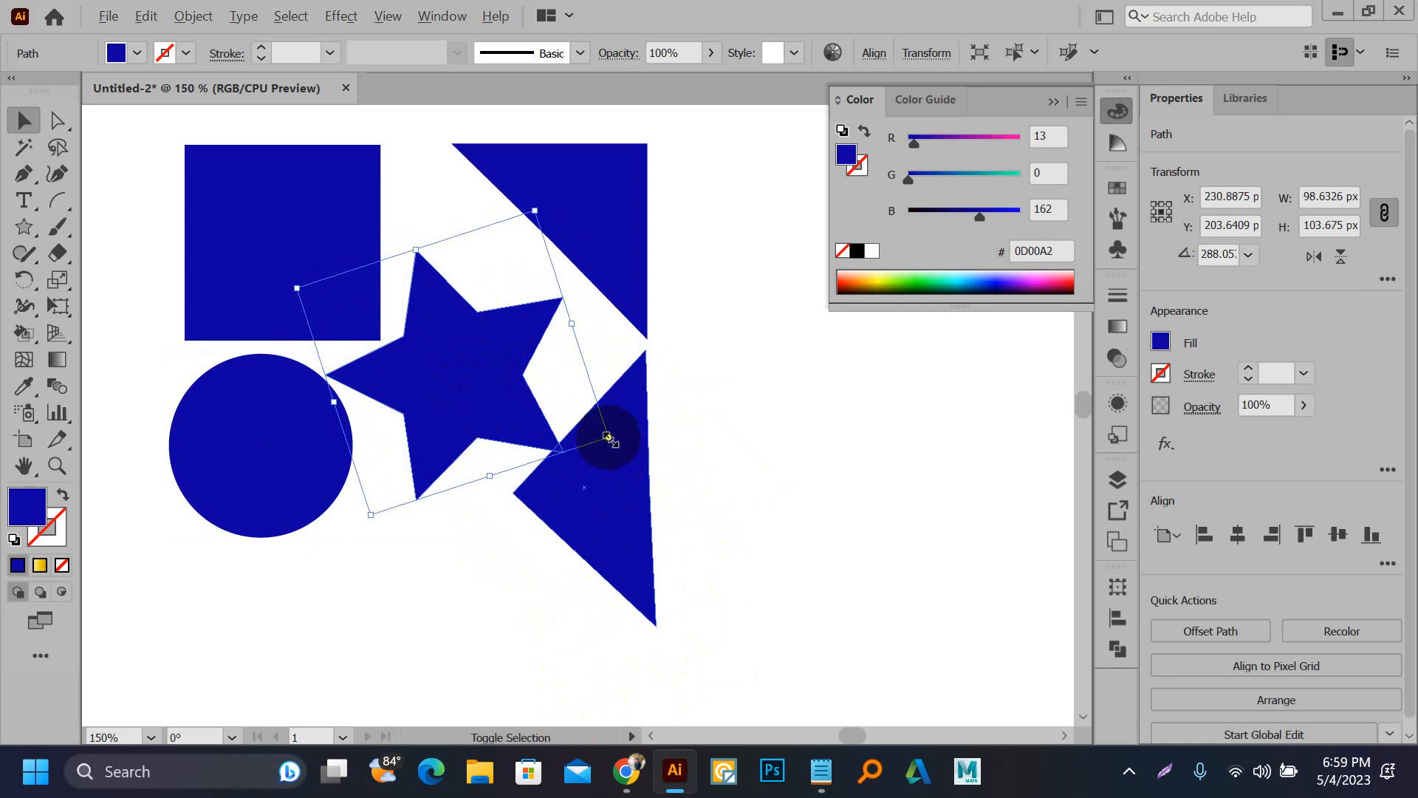
left_click_drag(608, 437, 594, 430)
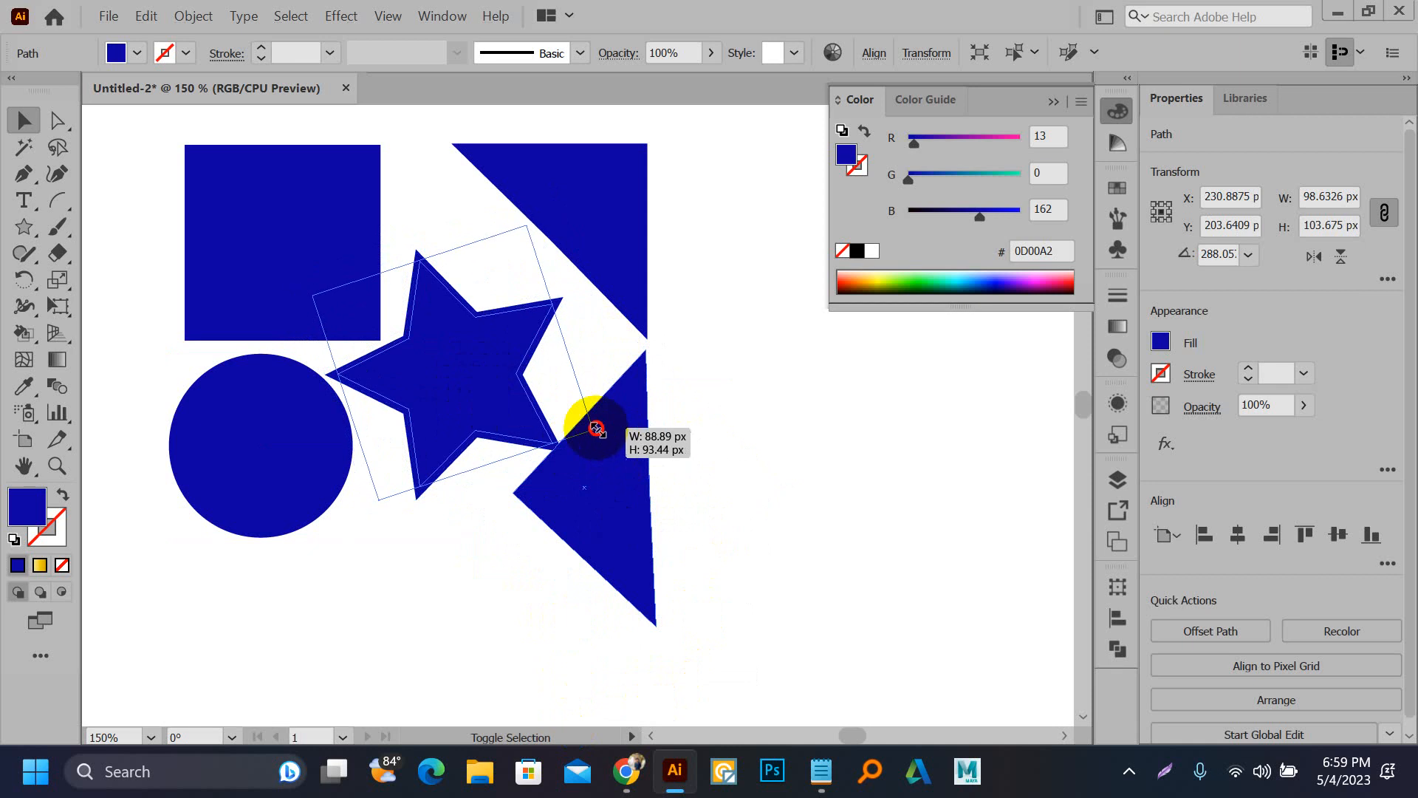
Step: Draw a flat ellipse about 164 by 38 px below the shapes and a thin vertical one about 10 by 136 px beside the circle
left_click(28, 233)
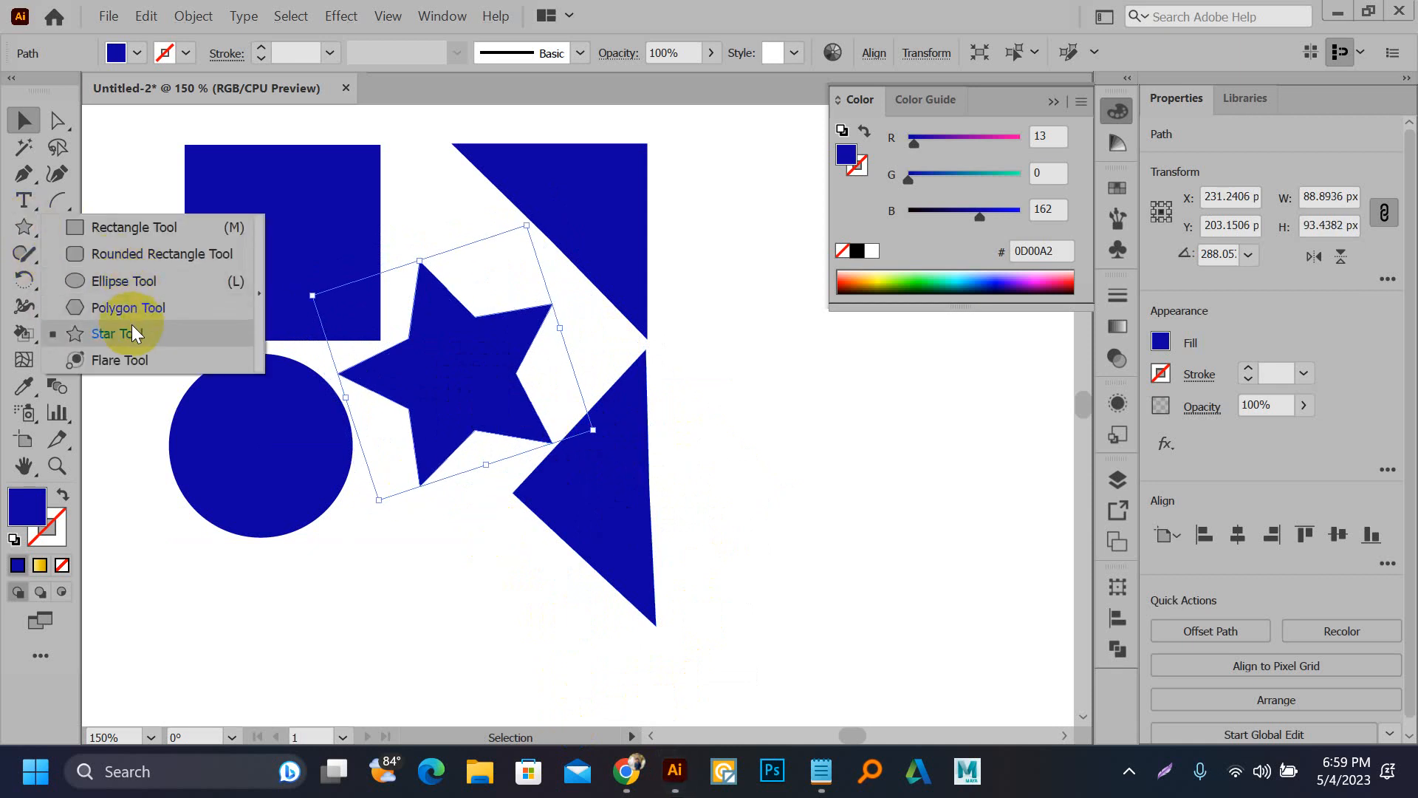
left_click(120, 282)
left_click_drag(222, 567, 610, 656)
key("ctrl+minus")
key("ctrl+plus")
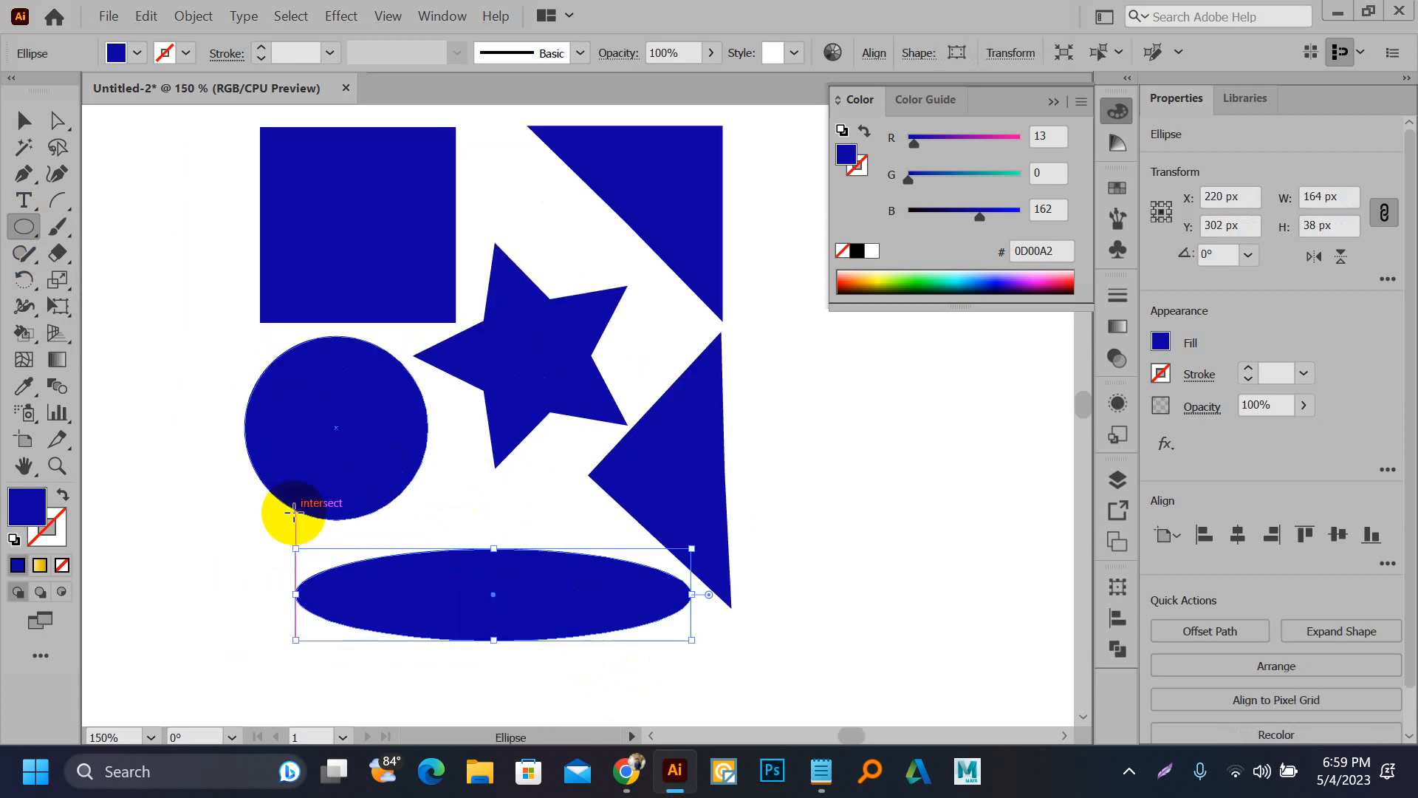
left_click_drag(216, 336, 240, 645)
key("v")
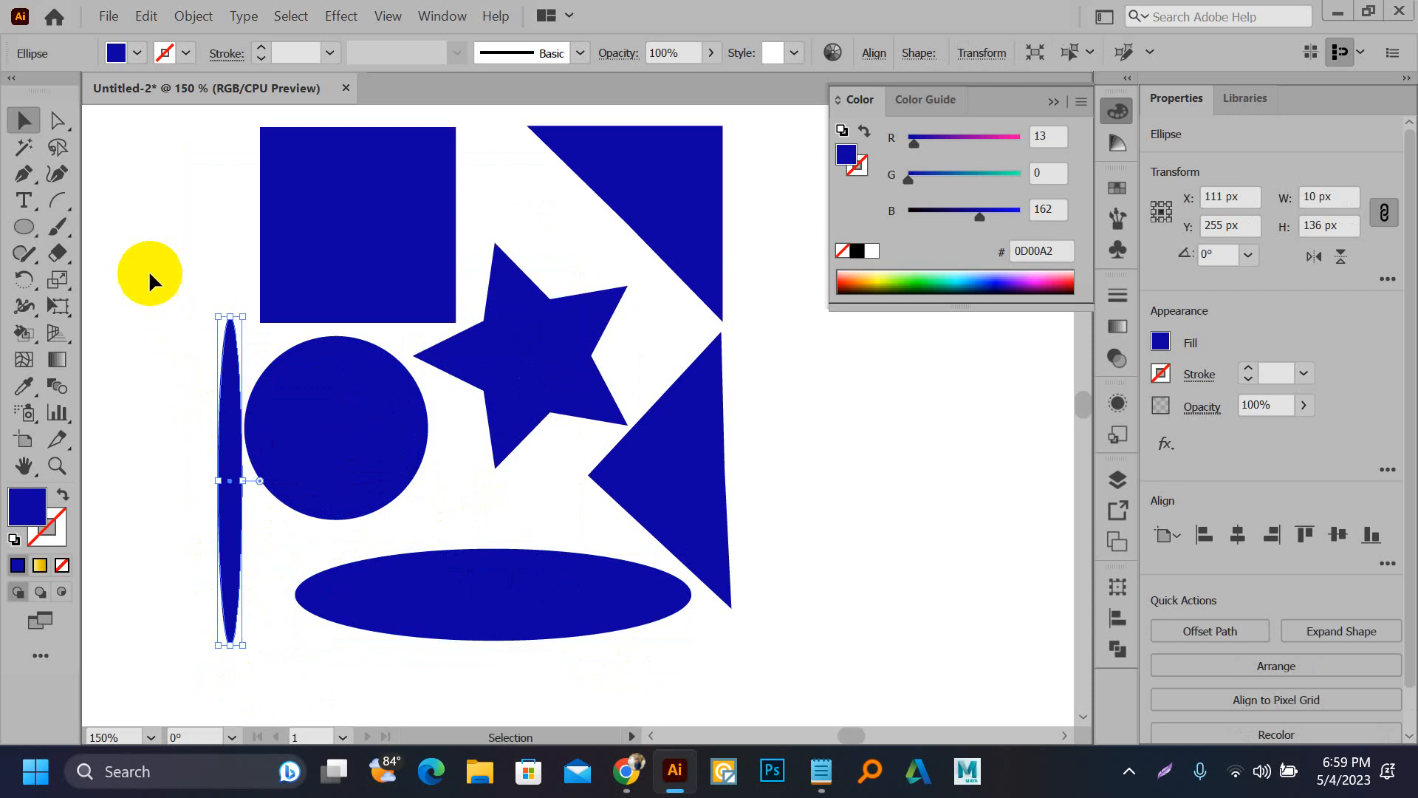
Step: Select all the blue shapes and move them together off the artboard, beyond its upper-left corner
left_click(149, 278)
scroll(305, 353, "down", 2)
left_click_drag(511, 495, 511, 495)
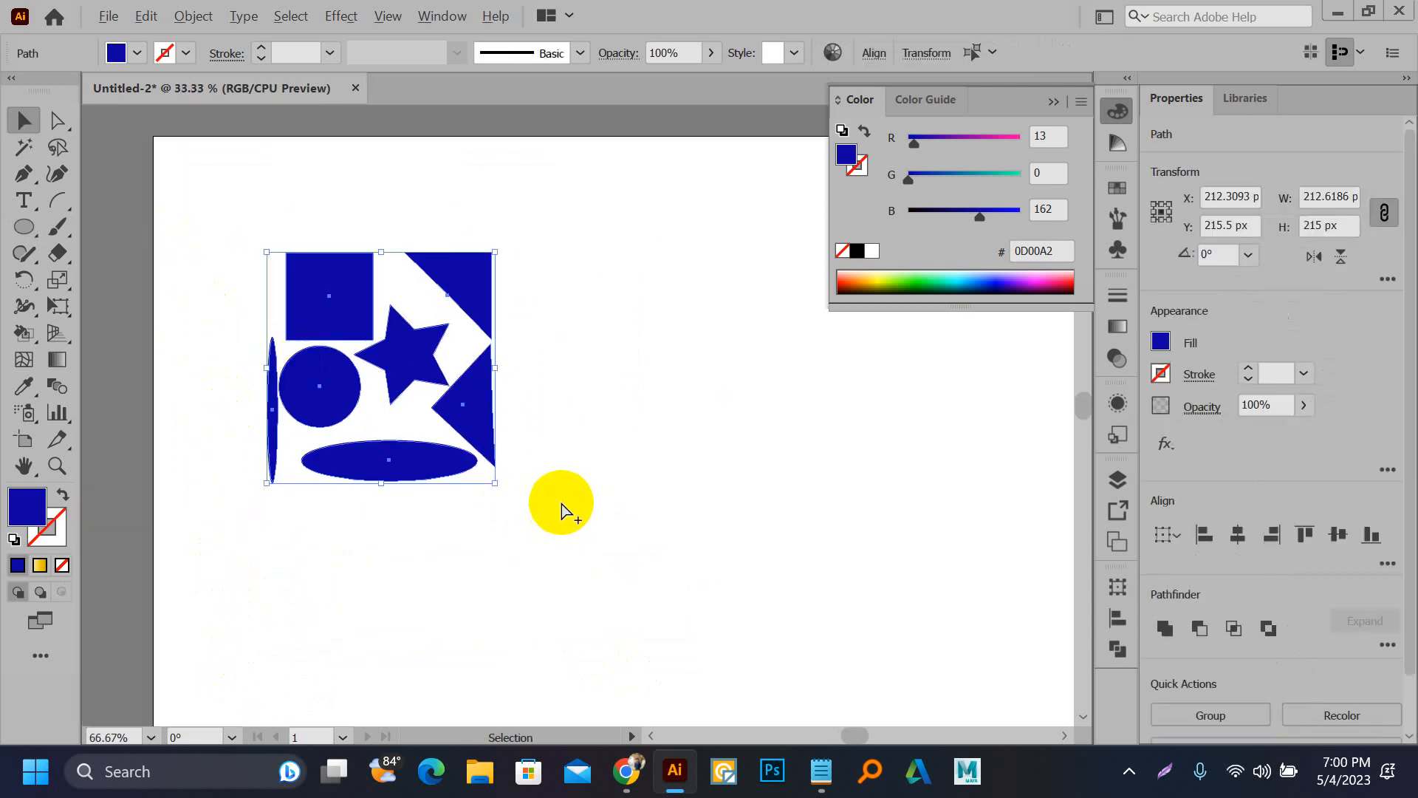
scroll(561, 505, "down", 2)
left_click_drag(484, 431, 281, 198)
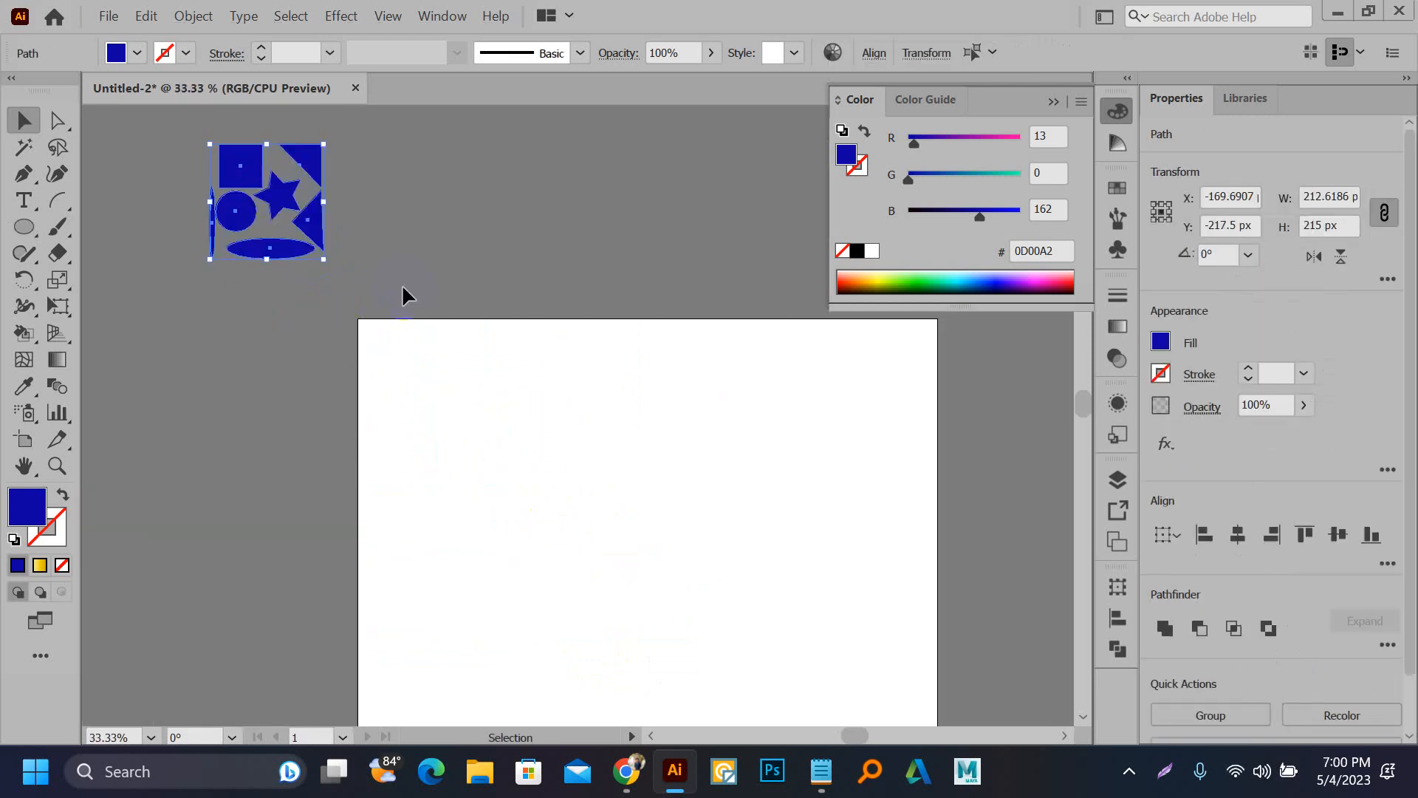
key("m")
mouse_move(453, 320)
left_mouse_down()
mouse_move(351, 221)
mouse_move(374, 354)
mouse_move(853, 628)
left_mouse_up()
left_click(1185, 345)
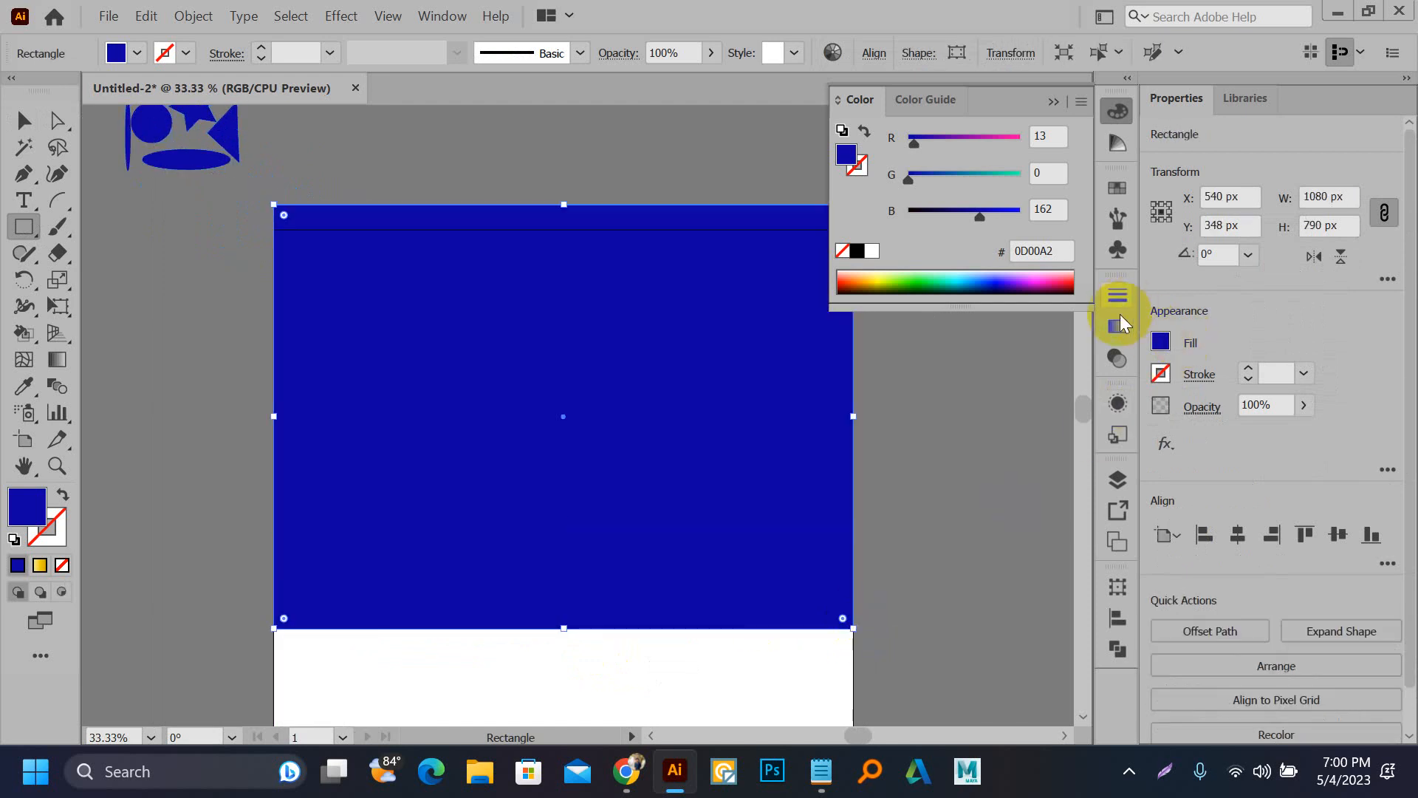
left_click(1110, 190)
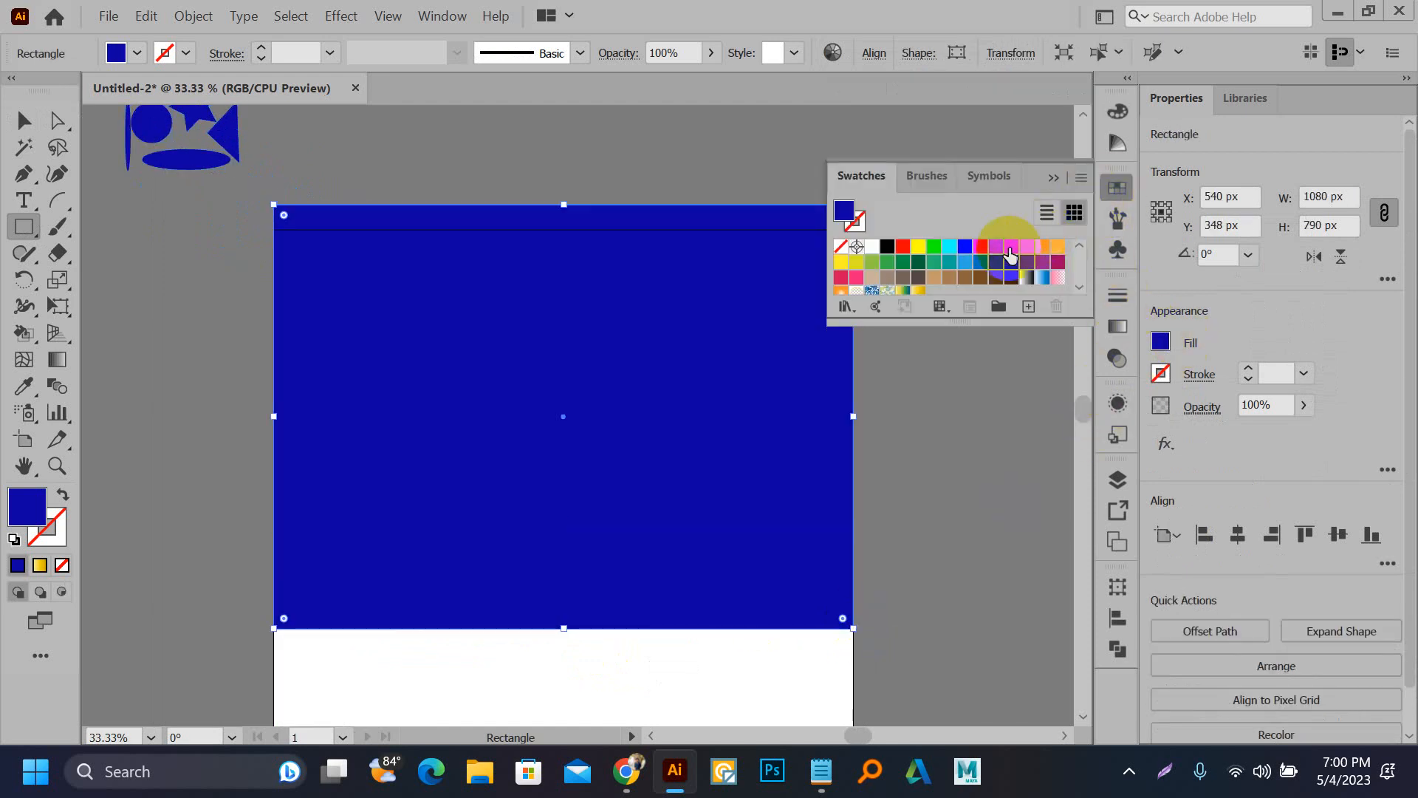
left_click(1011, 247)
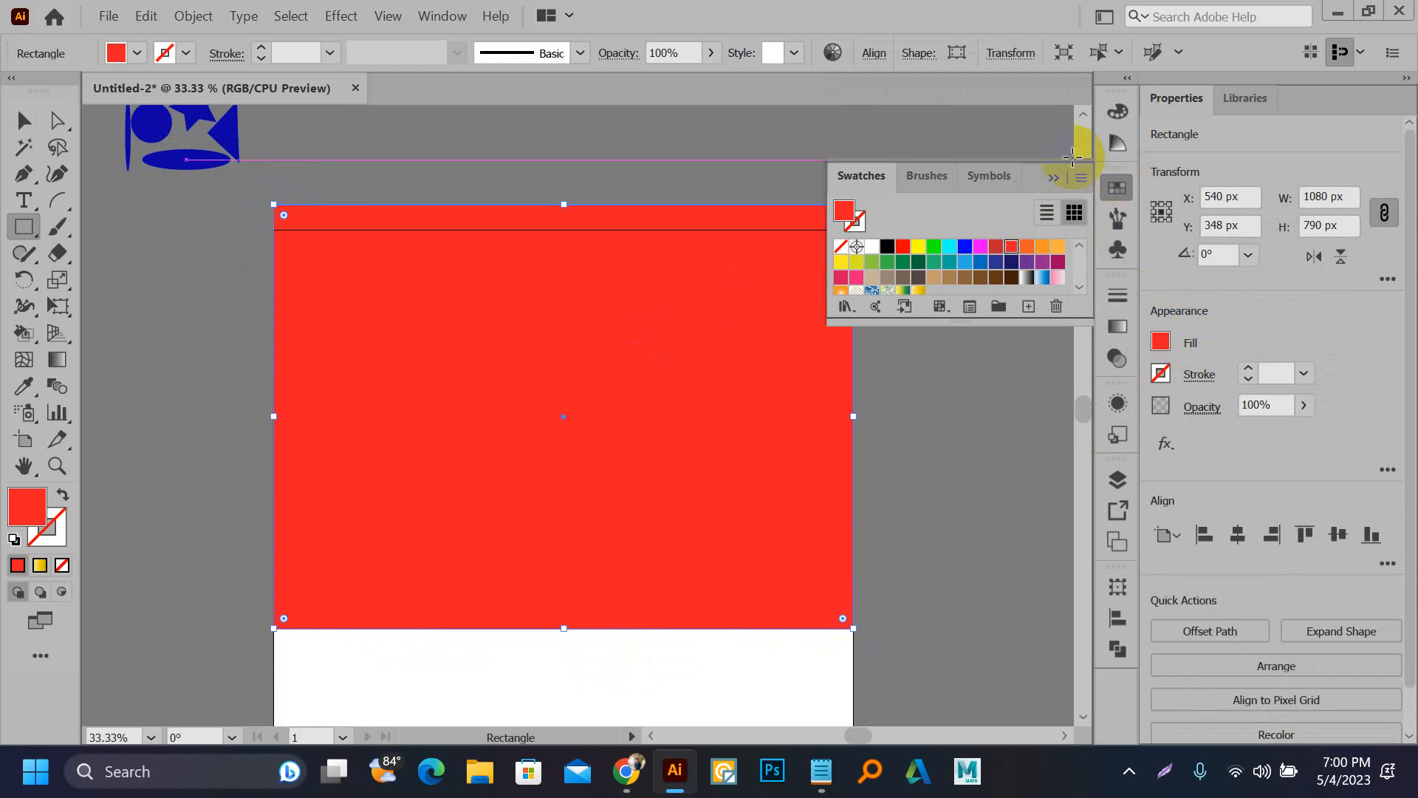
key("v")
left_click(491, 185)
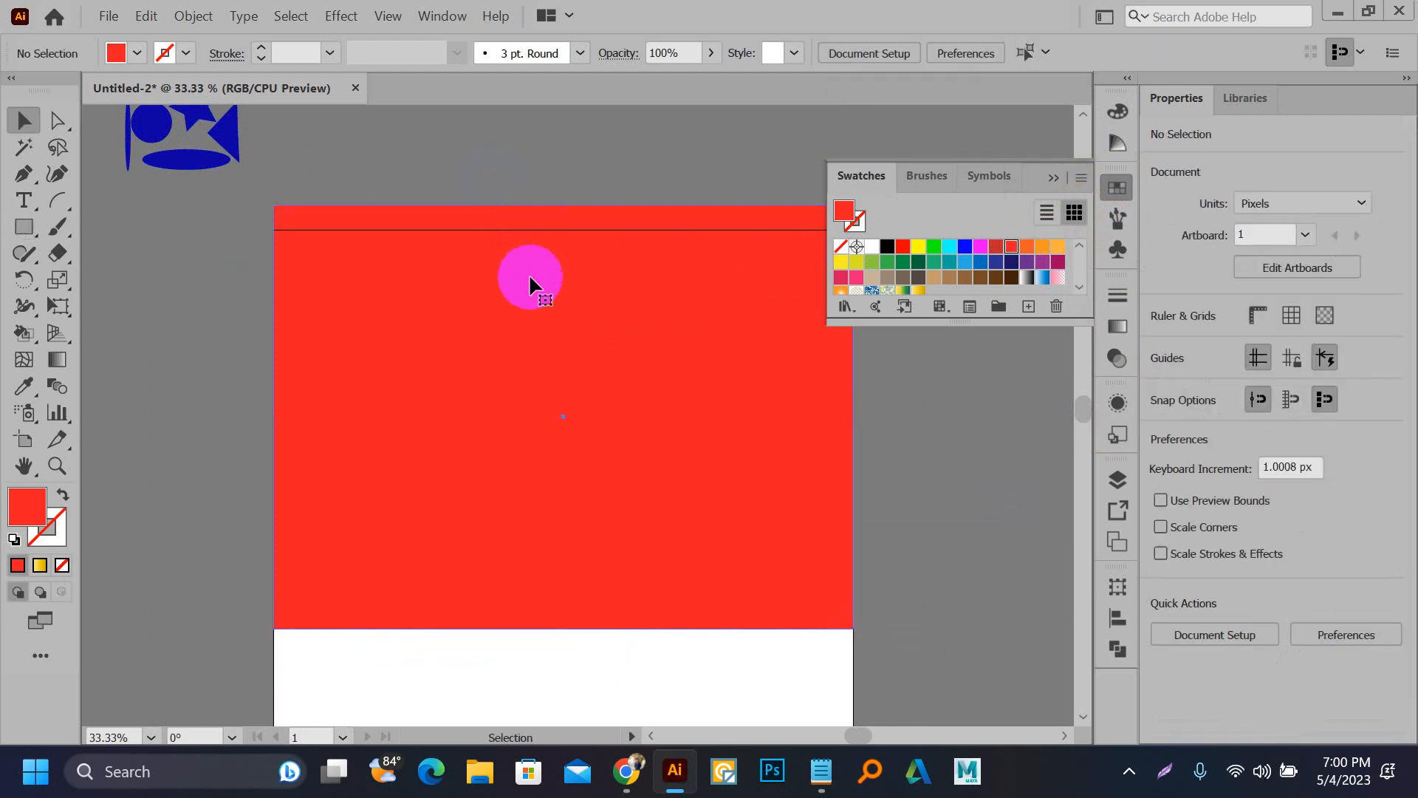
left_click(529, 275)
key("Delete")
Step: Delete the thin vertical ellipse beside the circle
left_click_drag(212, 212, 228, 414)
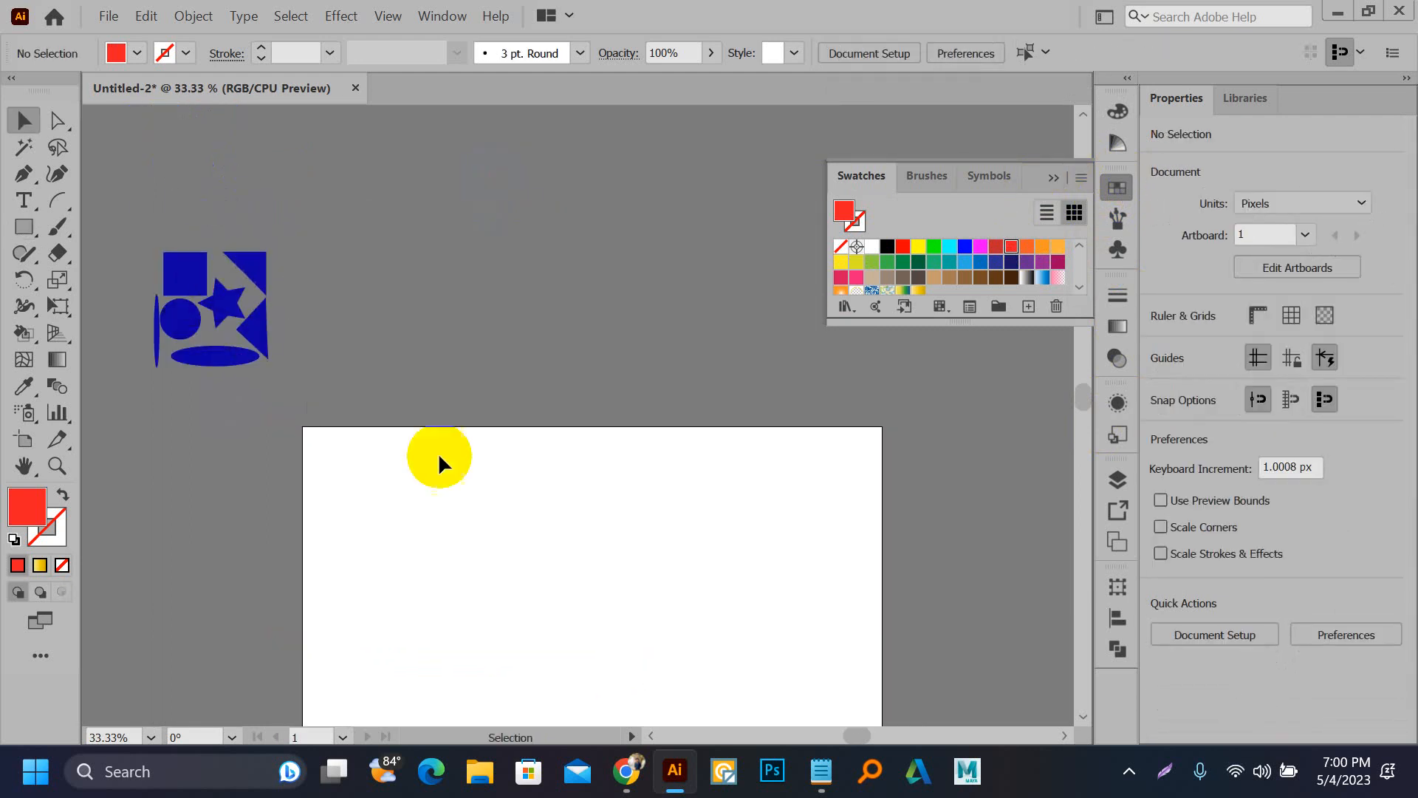
left_click(154, 361)
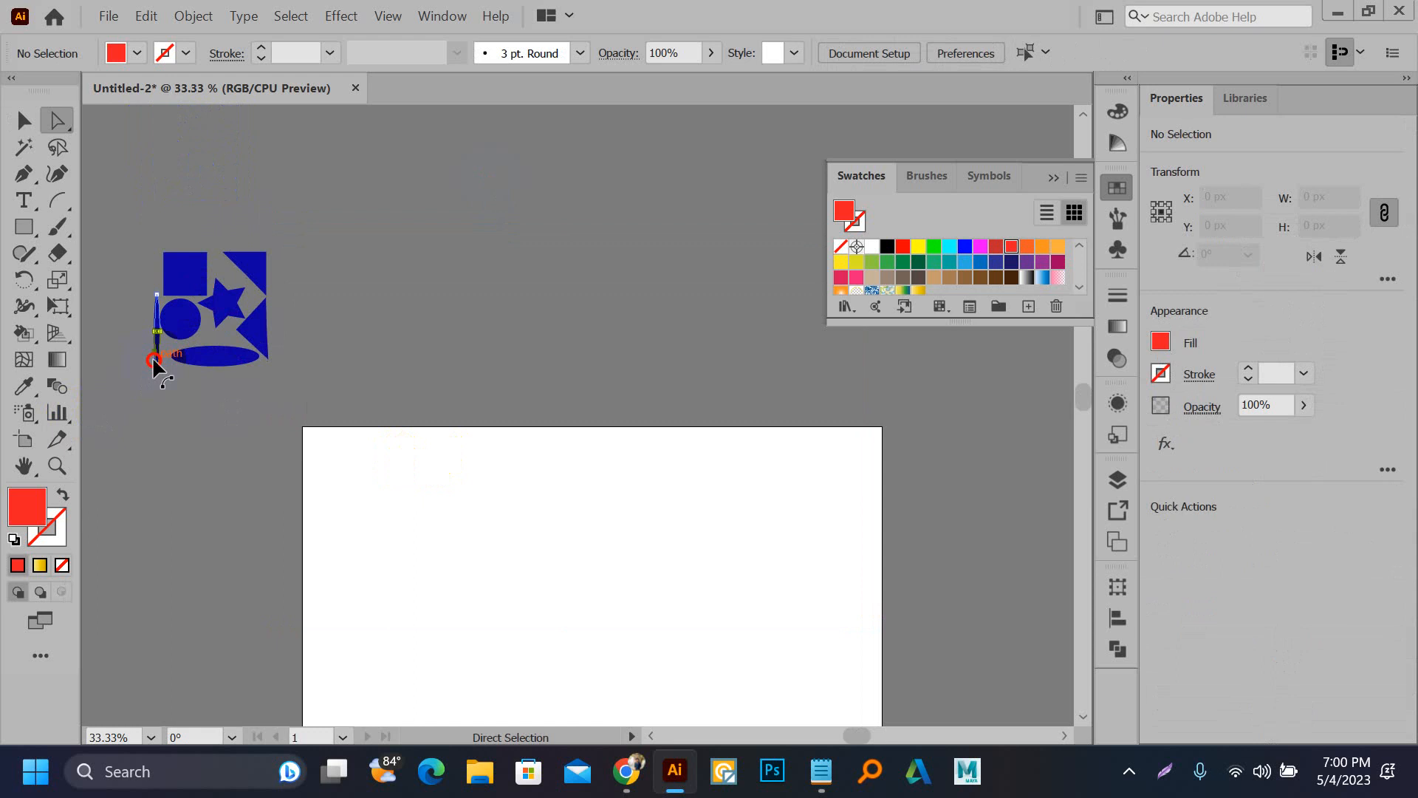
key("Delete")
key("Delete")
key("v")
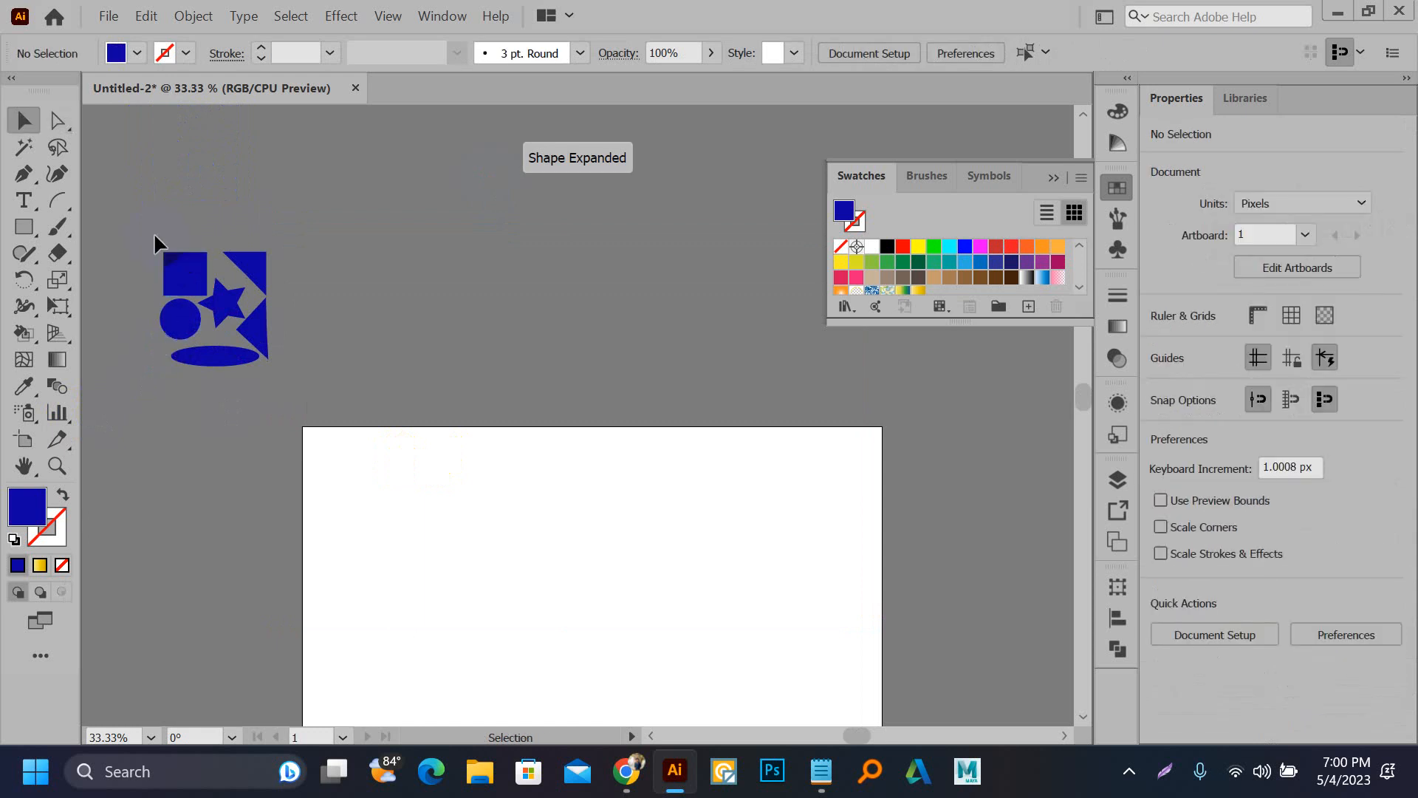
Step: Group the remaining blue shapes and add the group to the swatches as a pattern
left_click_drag(158, 246, 297, 361)
key("ctrl+g")
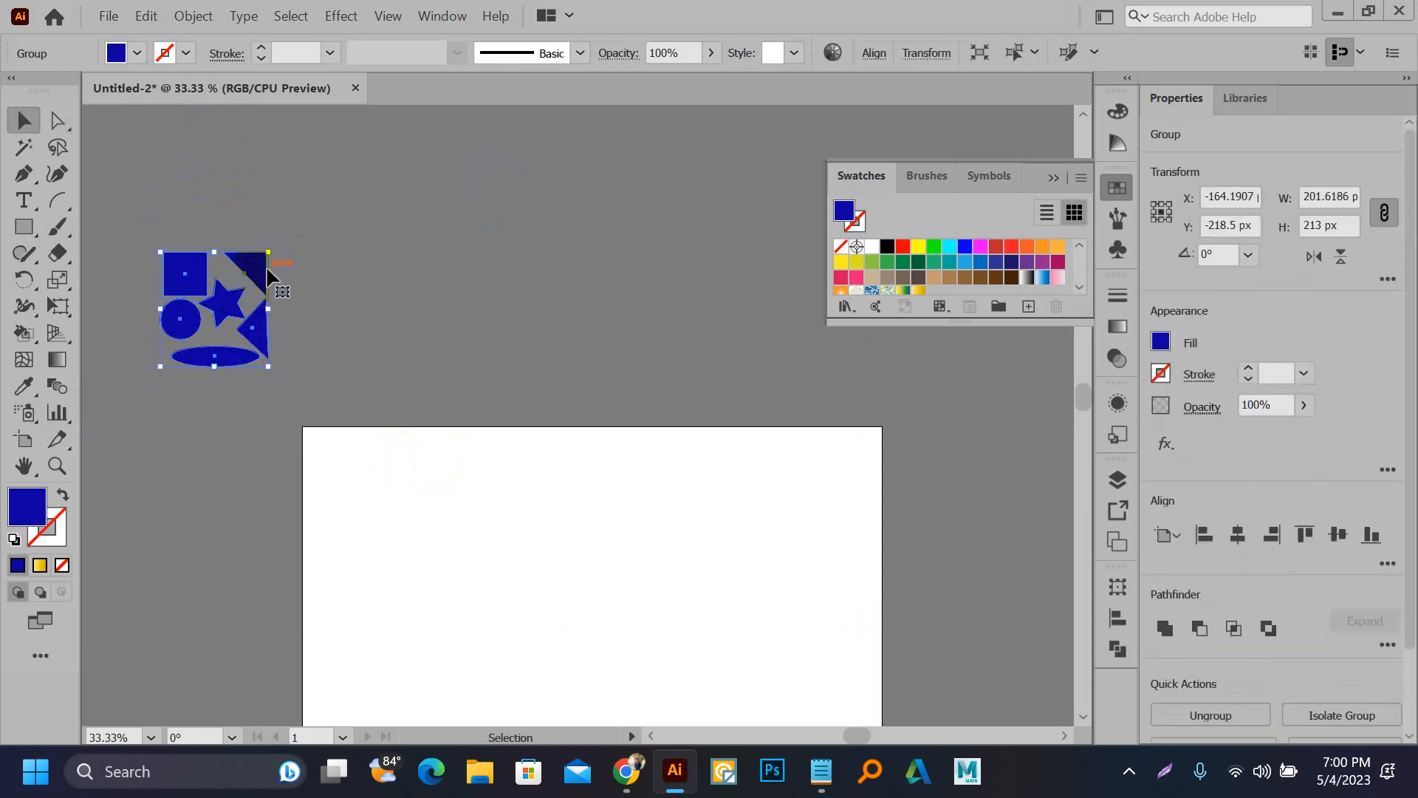
left_click_drag(265, 274, 911, 244)
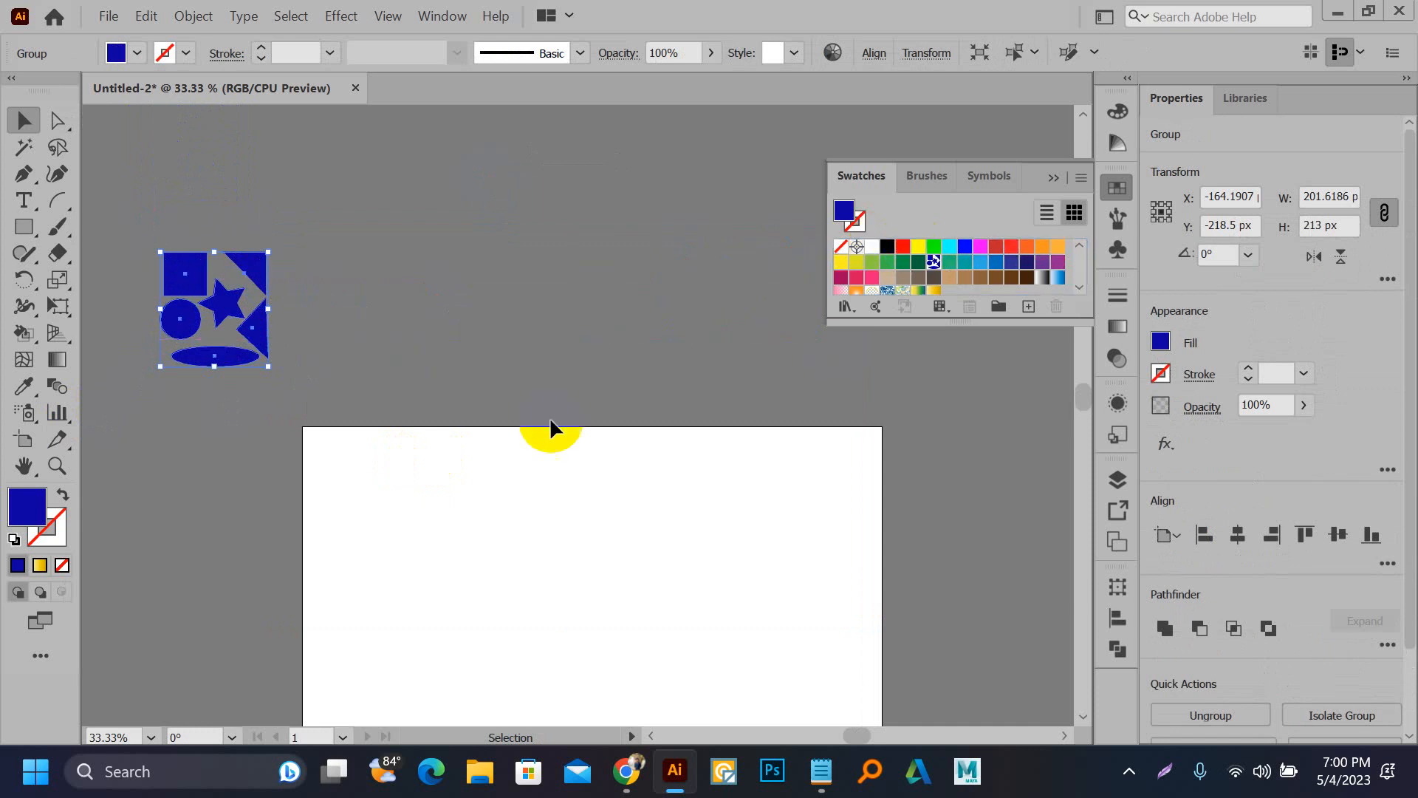
Step: Draw a rectangle about 1163 by 1198 px over the whole artboard and fill it with the new shape pattern swatch
left_click_drag(475, 435, 373, 320)
key("m")
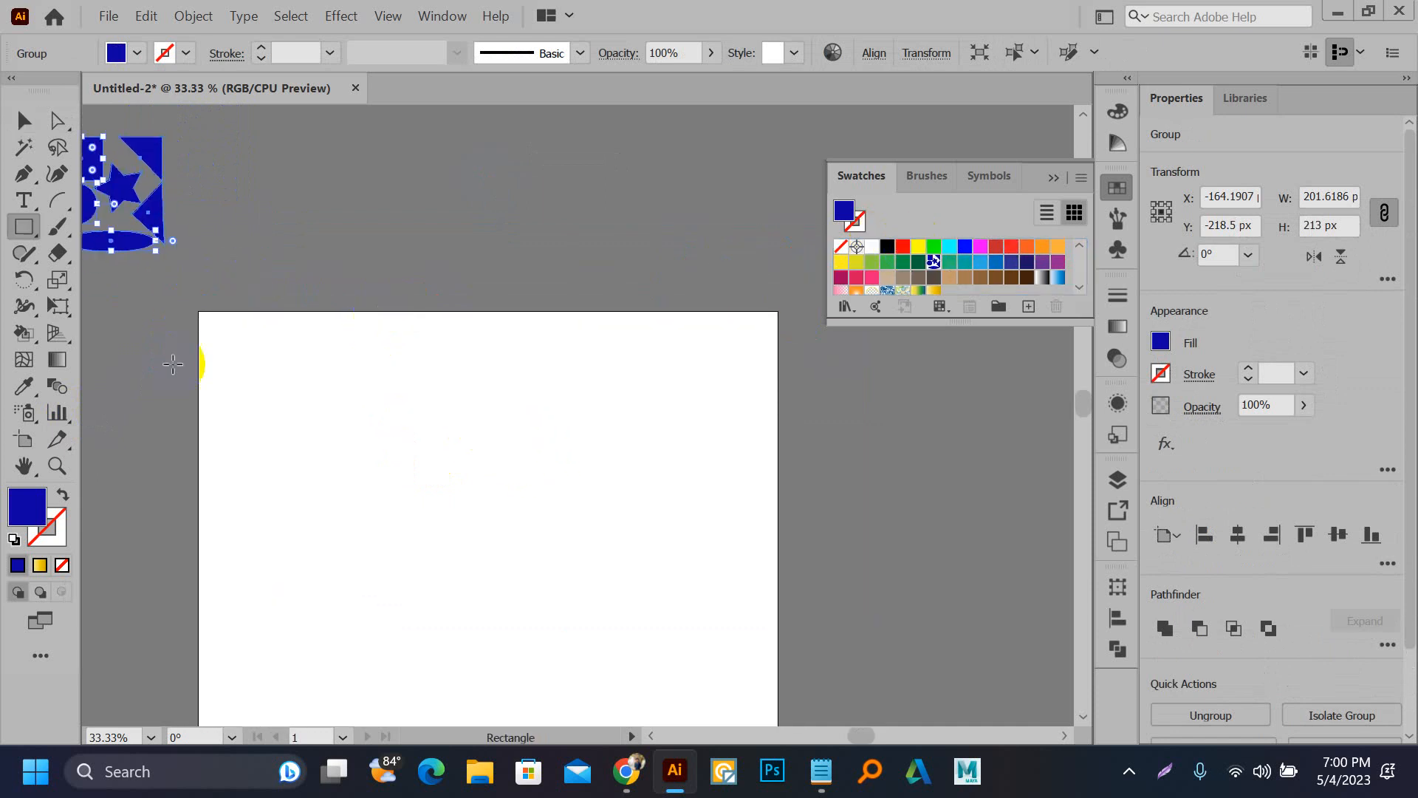
key("ctrl+minus")
left_click_drag(209, 230, 676, 709)
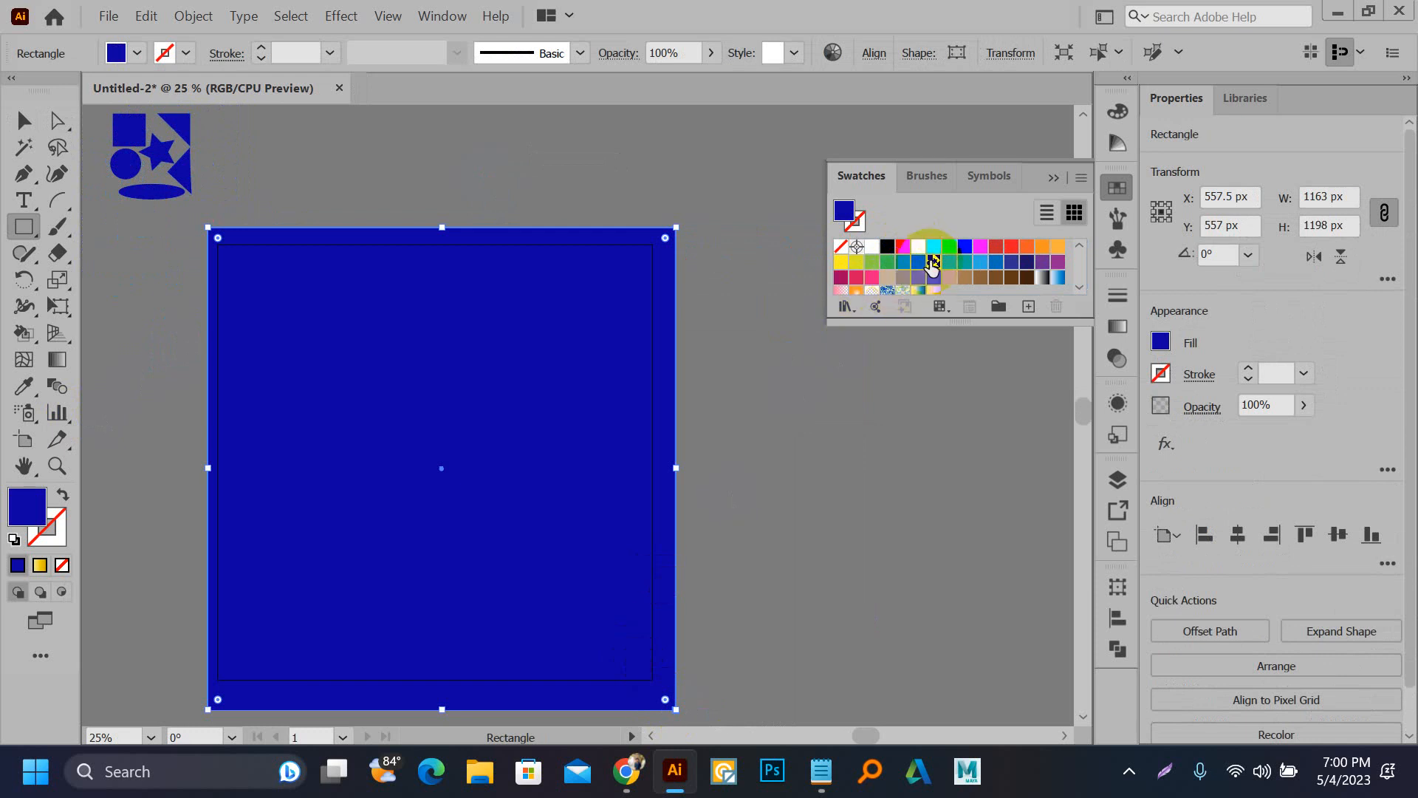
left_click(933, 261)
key("v")
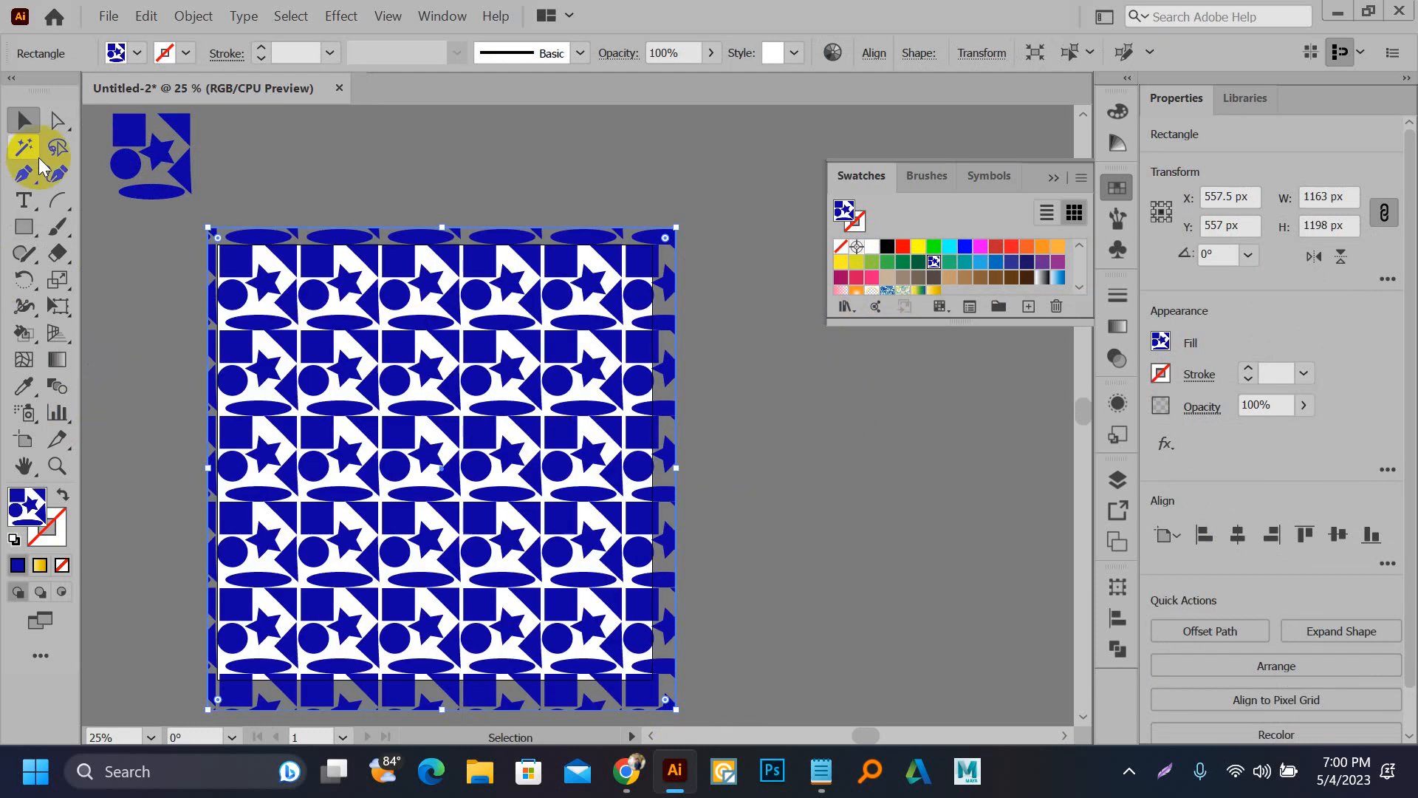
Step: Deselect the pattern rectangle, switch to Chrome and search Google Images for "flowers coloring"
left_click(29, 117)
left_click(384, 161)
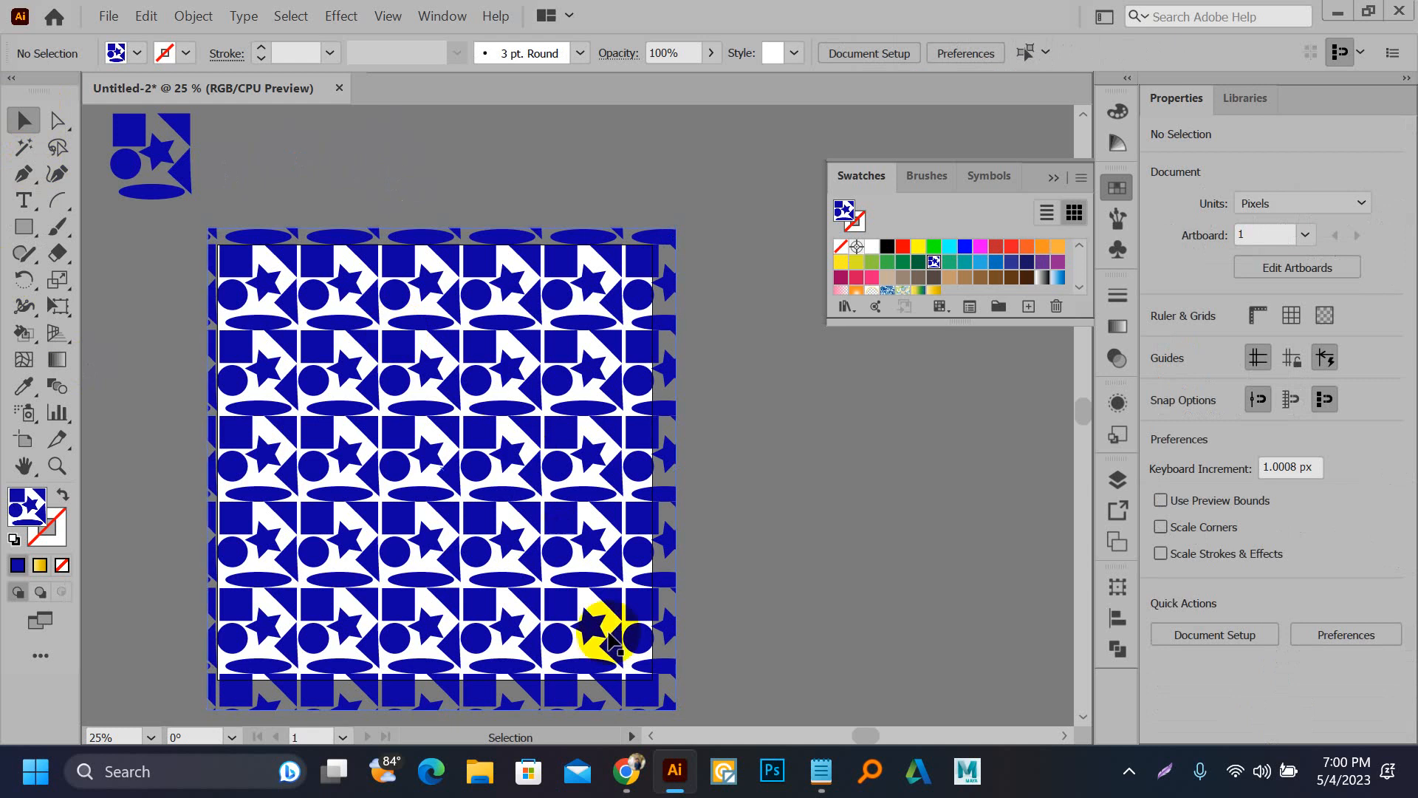
left_click(626, 771)
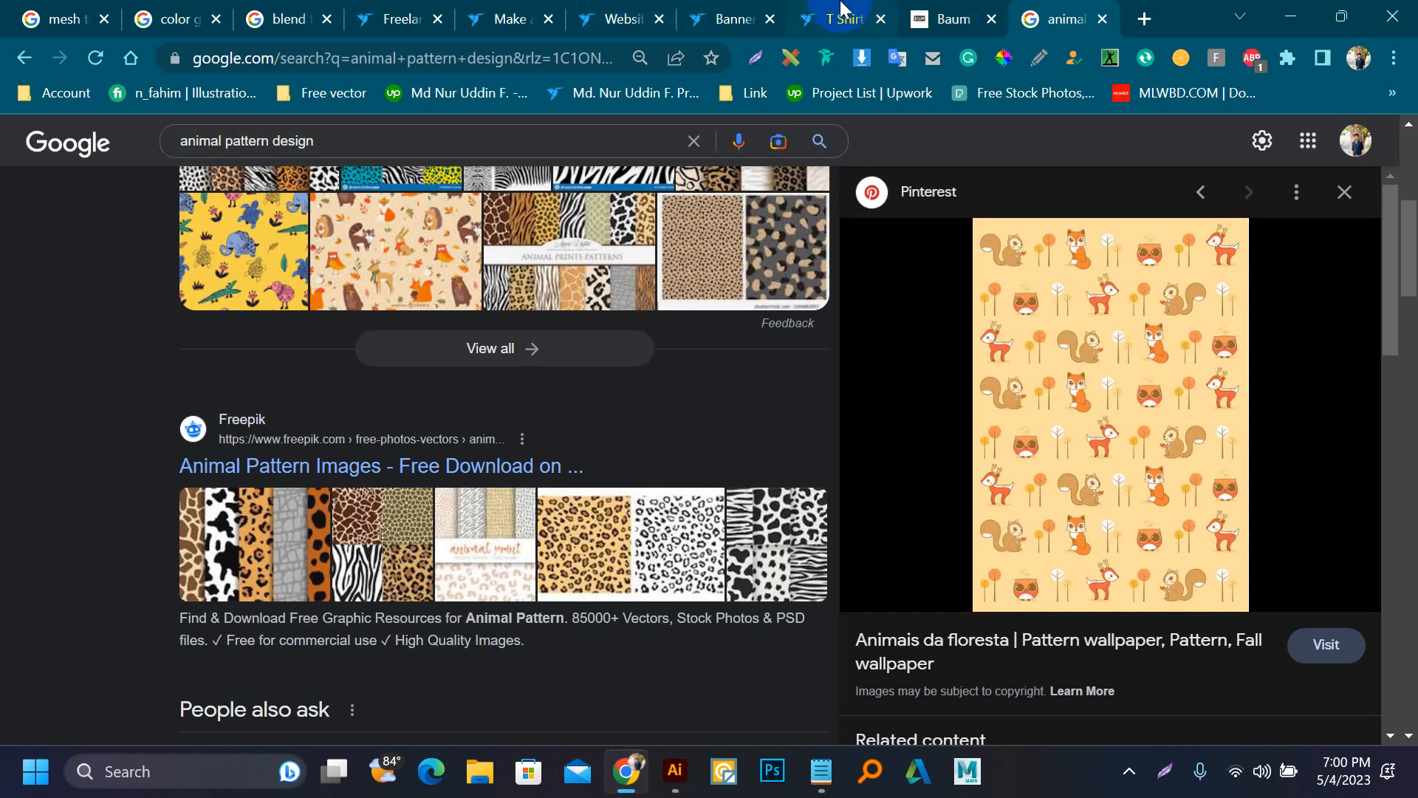
left_click(277, 12)
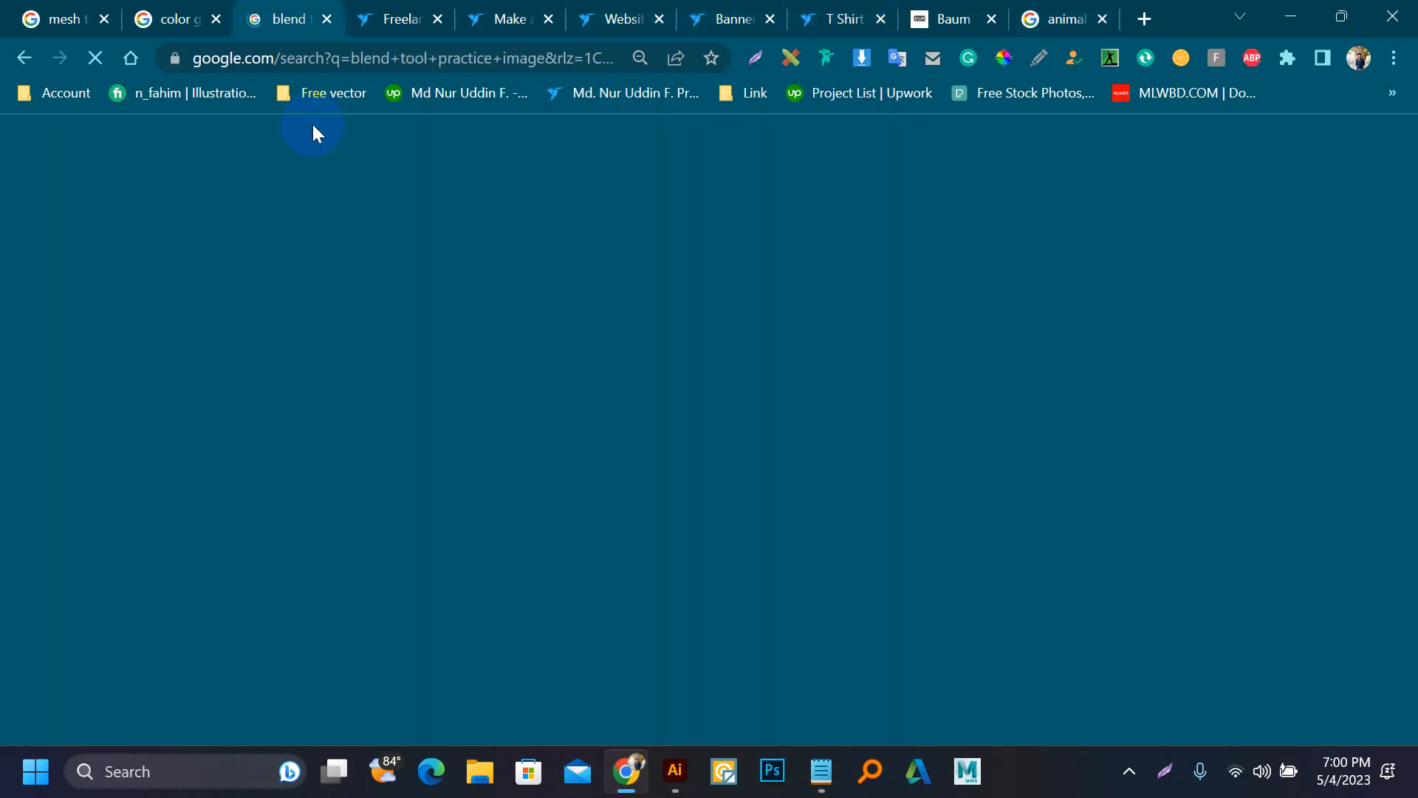
left_click_drag(365, 162, 174, 166)
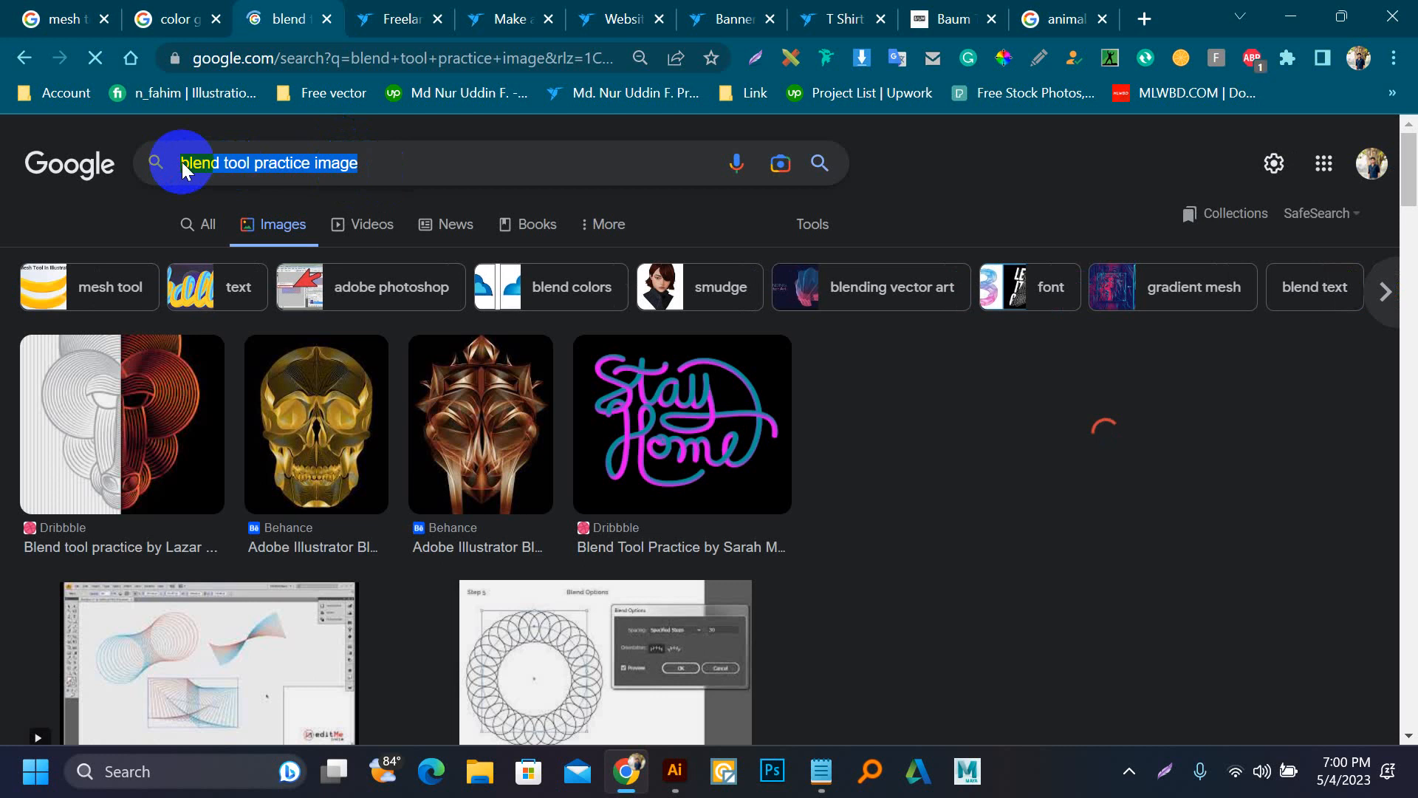
type("flower")
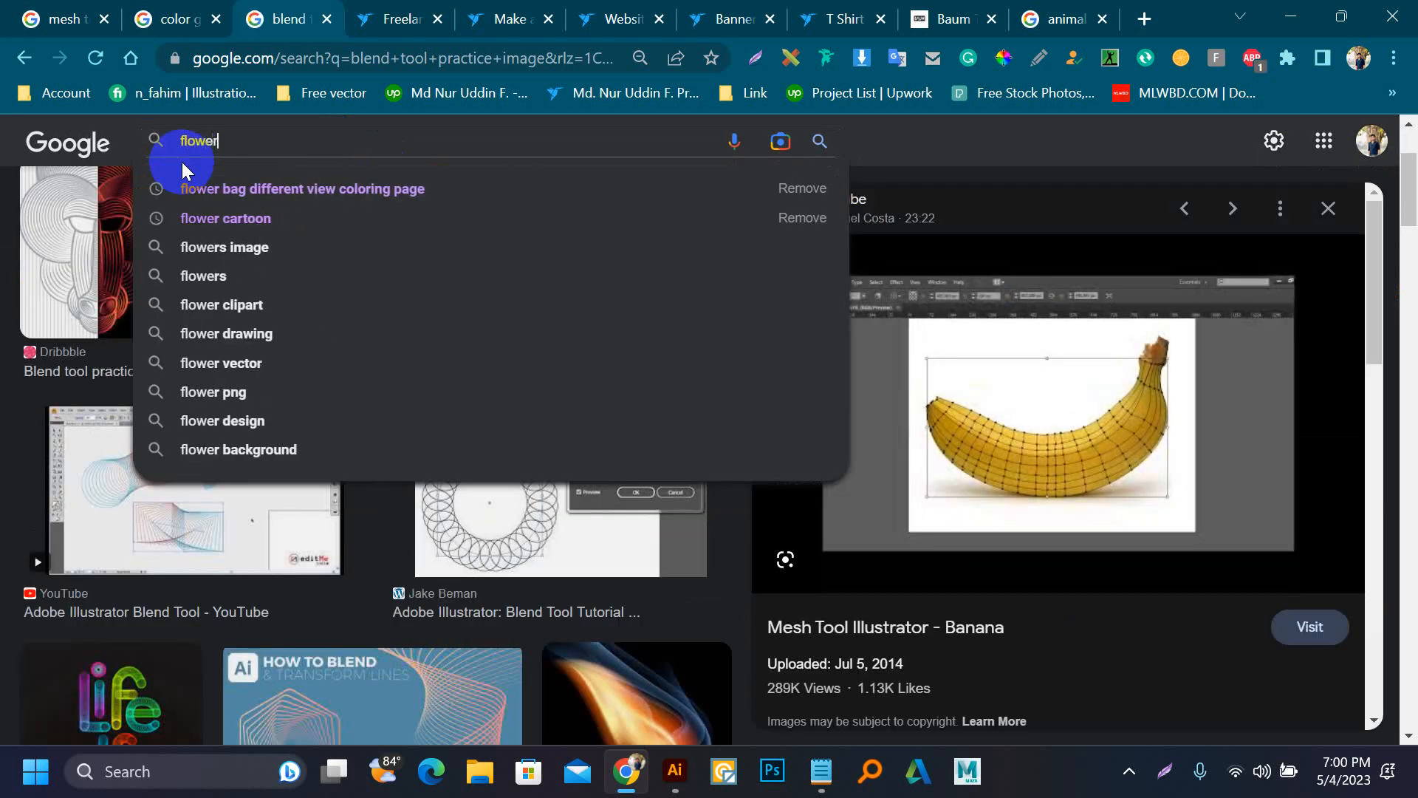
type("s b")
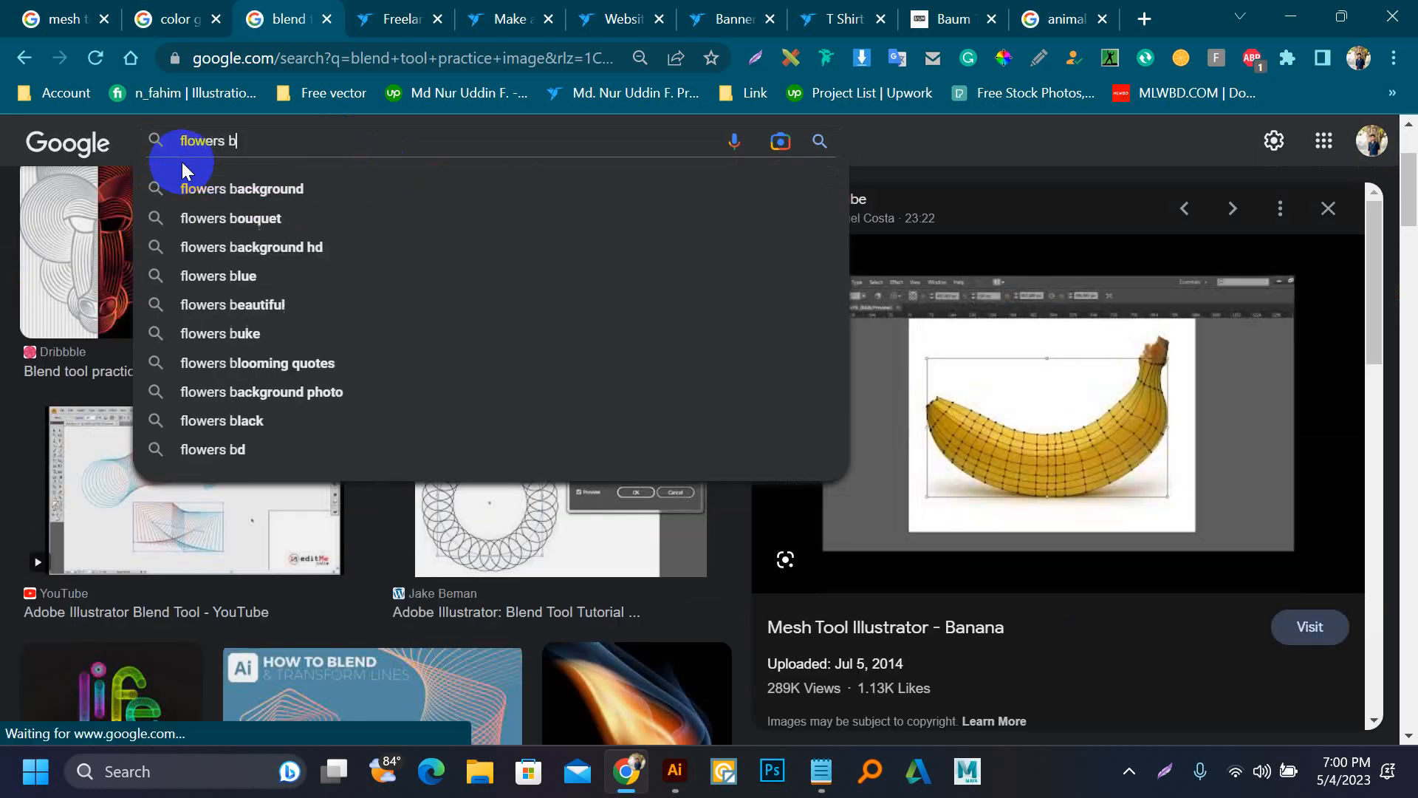
key("BackSpace")
type("coloring")
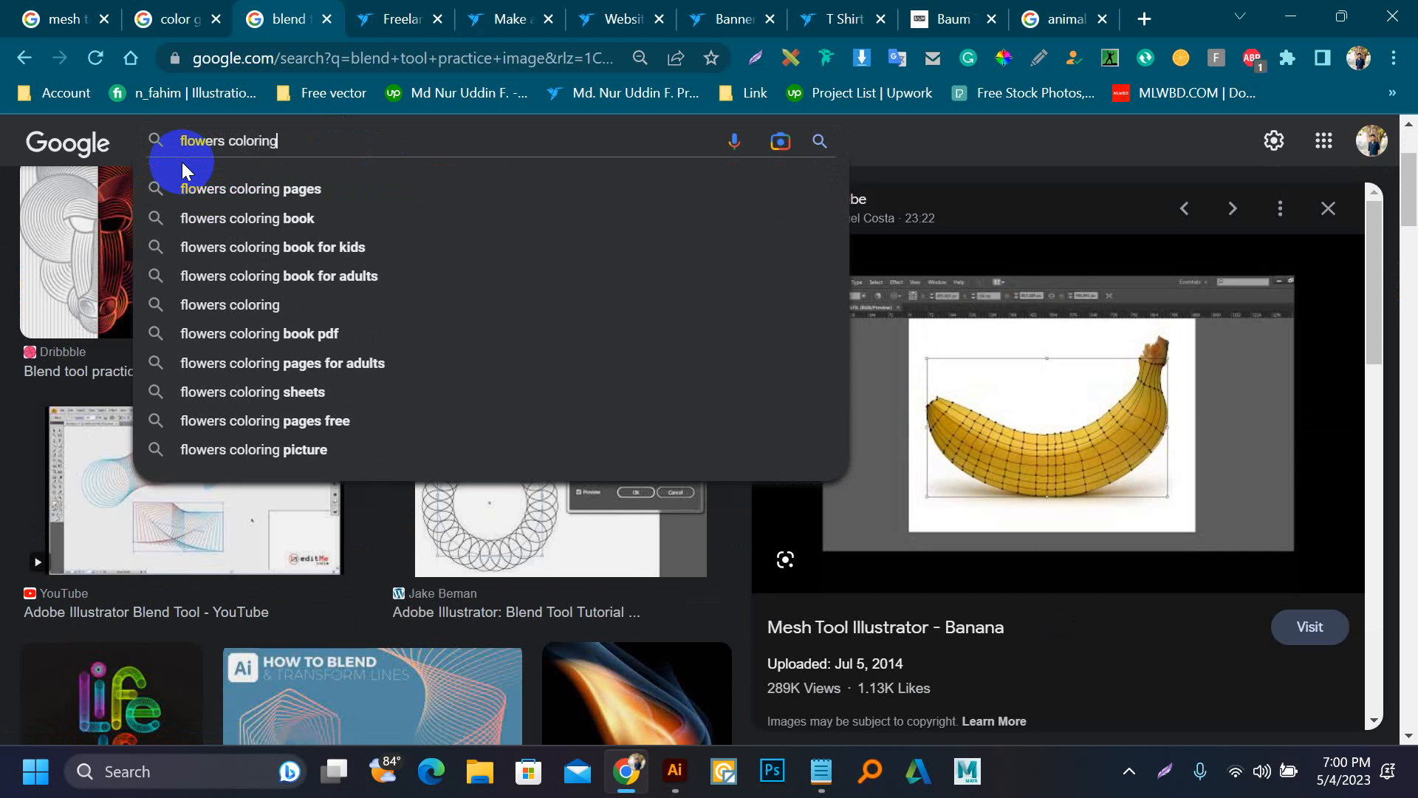
key("Return")
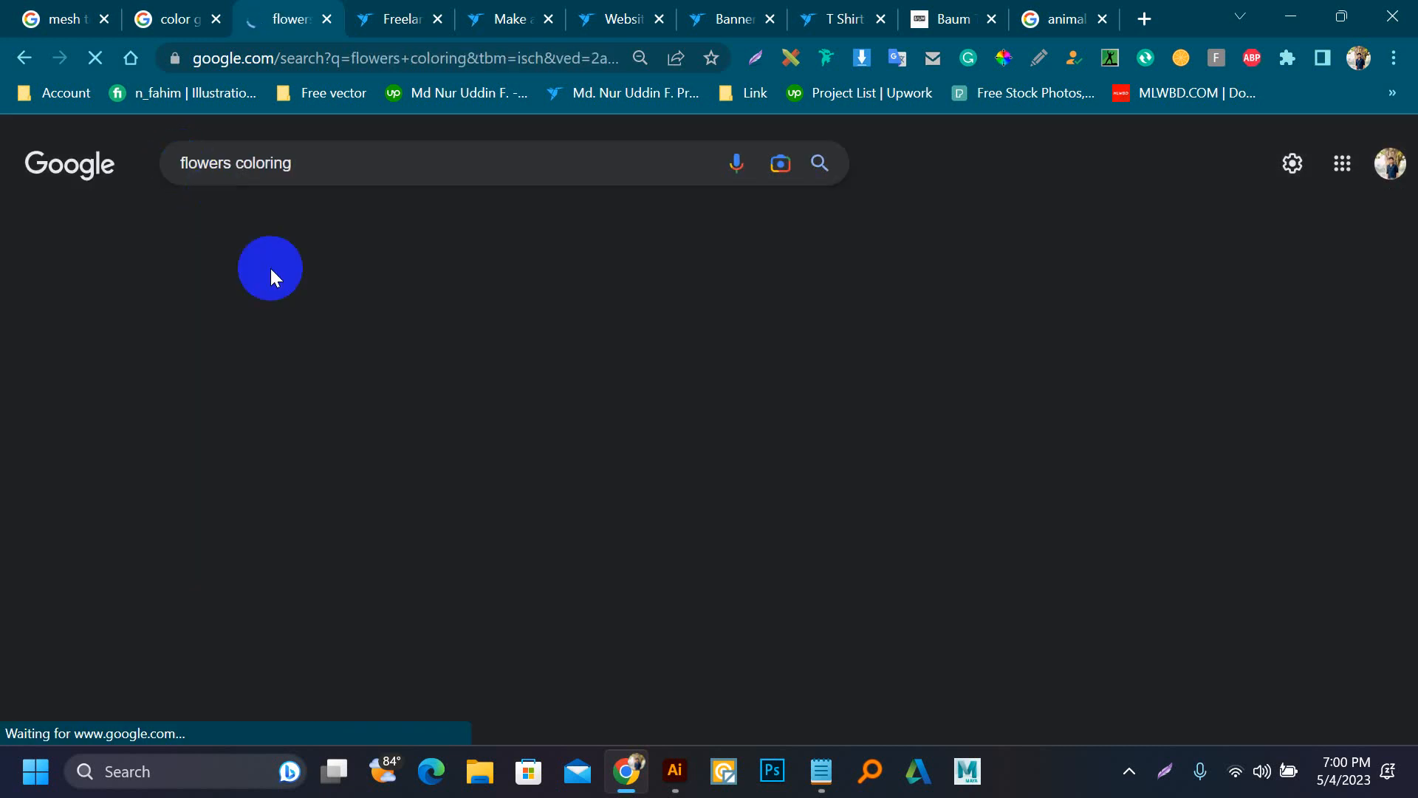
Step: Browse the image results and copy the Super Coloring page with a large central daisy surrounded by leaves
scroll(267, 269, "down", 5)
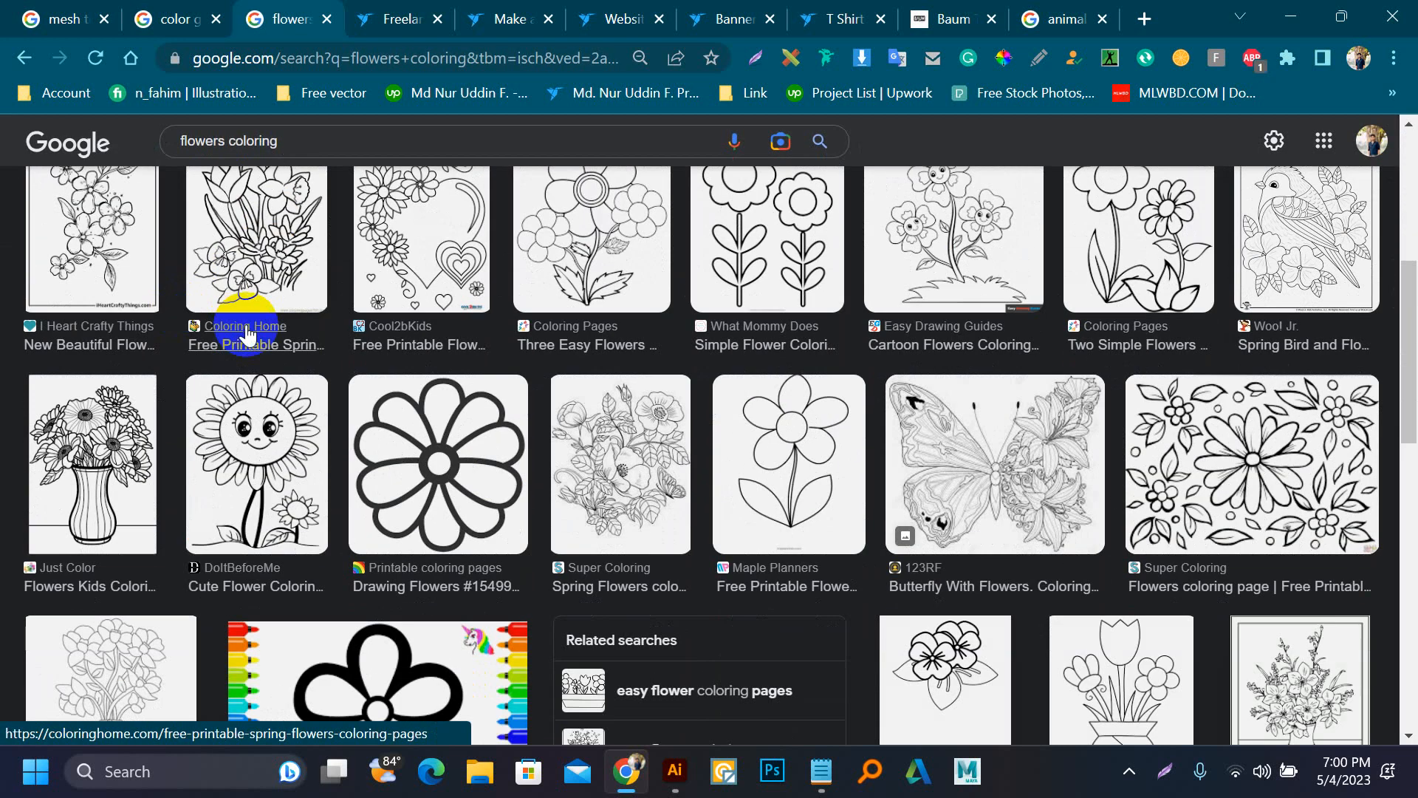
scroll(650, 434, "up", 3)
scroll(1086, 458, "down", 3)
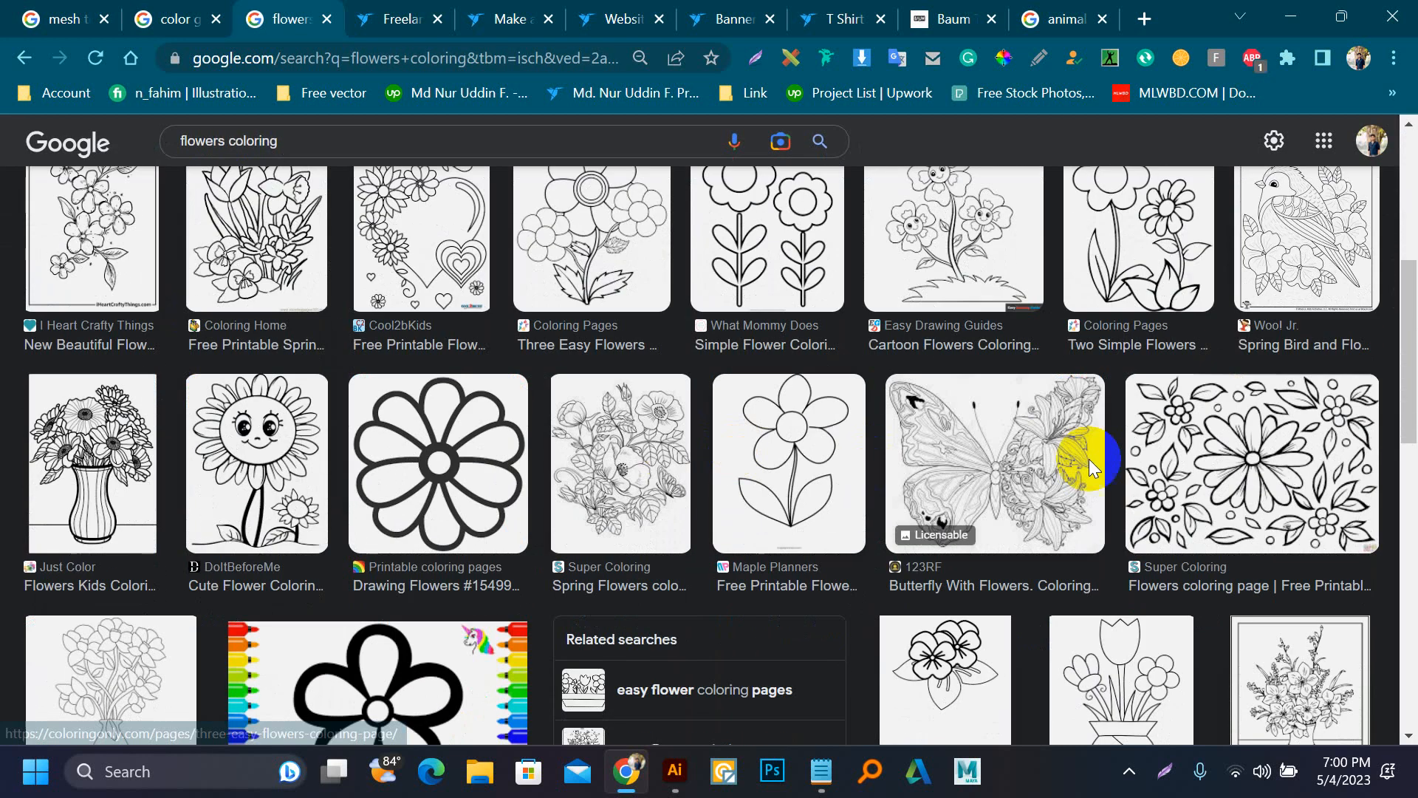
left_click(1135, 488)
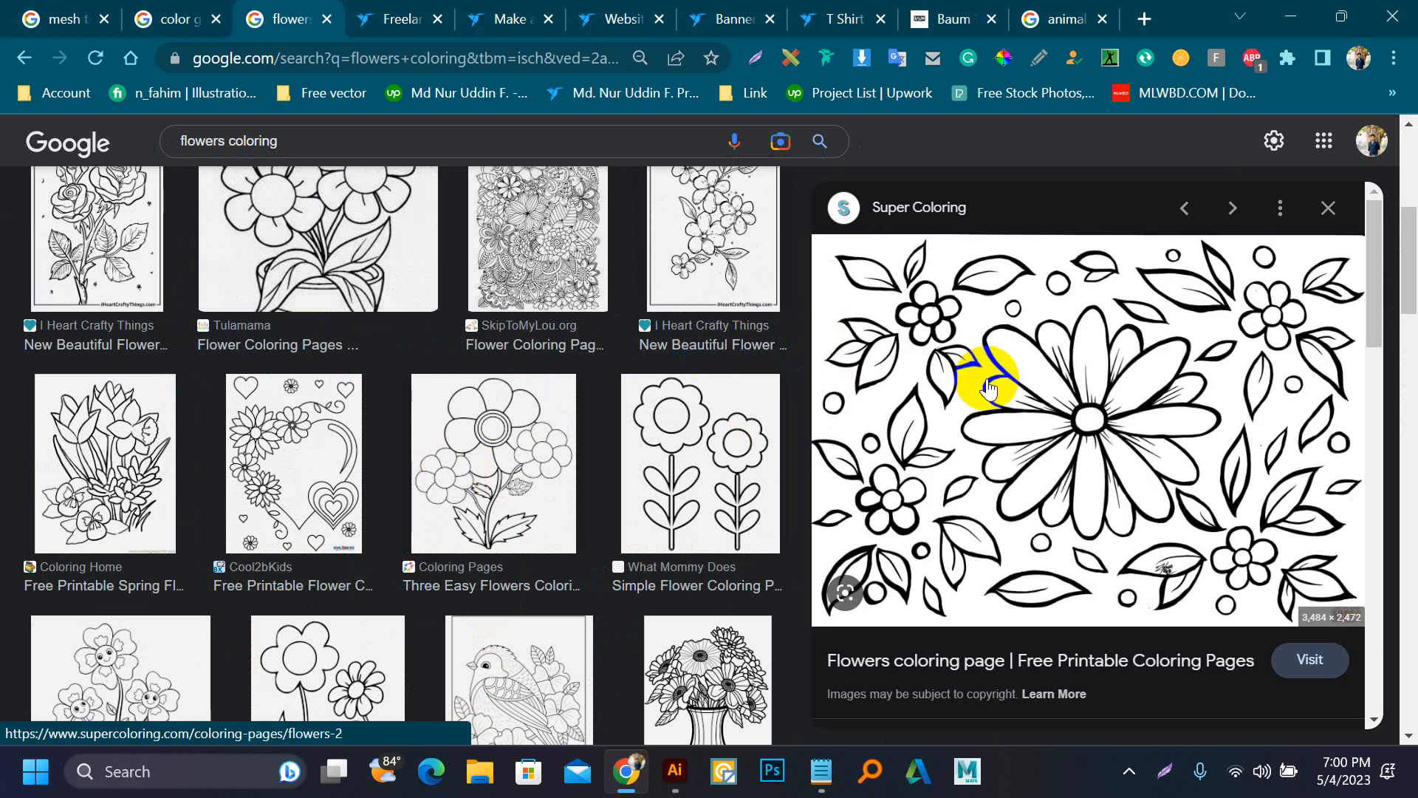
right_click(1080, 333)
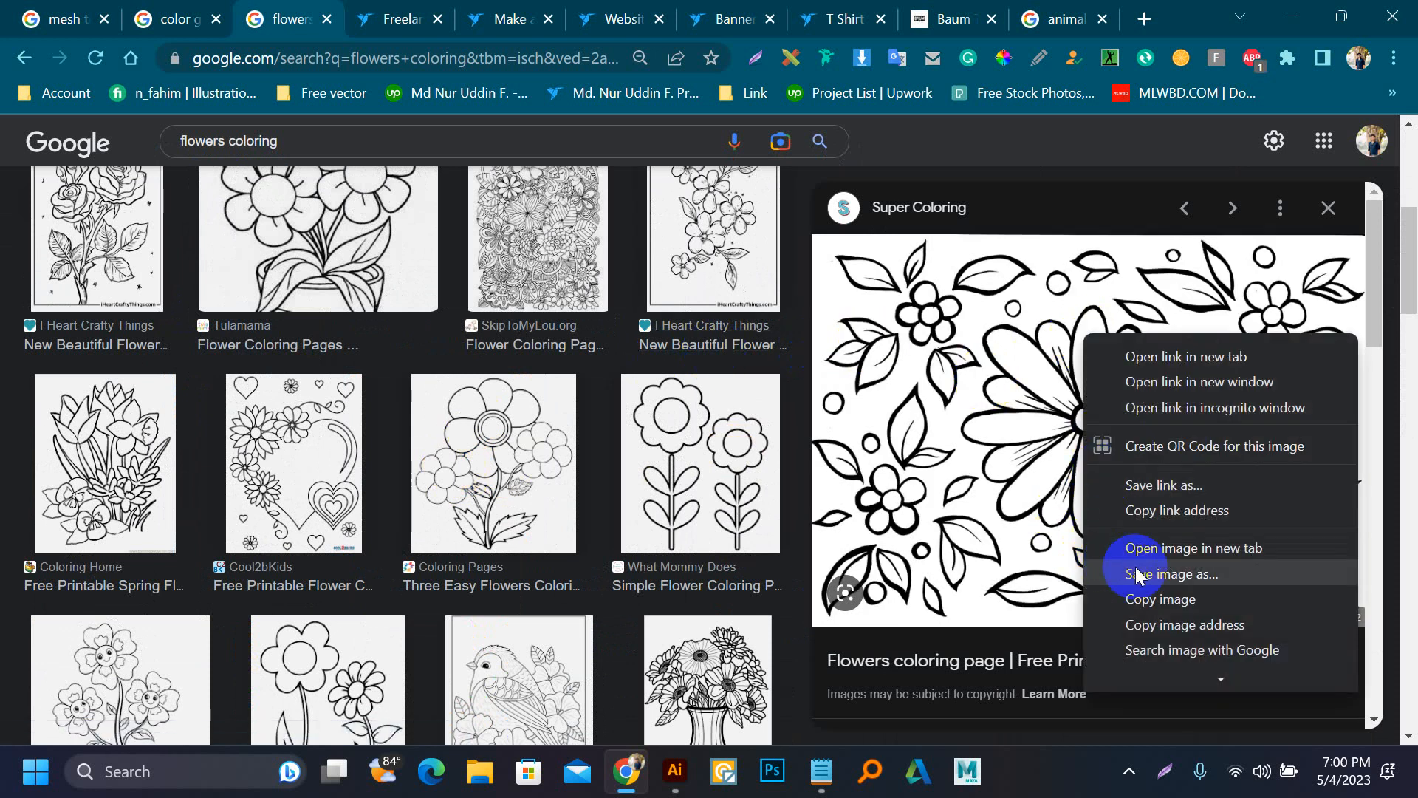
left_click(1160, 598)
Step: Switch to Illustrator, delete all the blue shape artwork and paste the copied flower image in its place
left_click(674, 771)
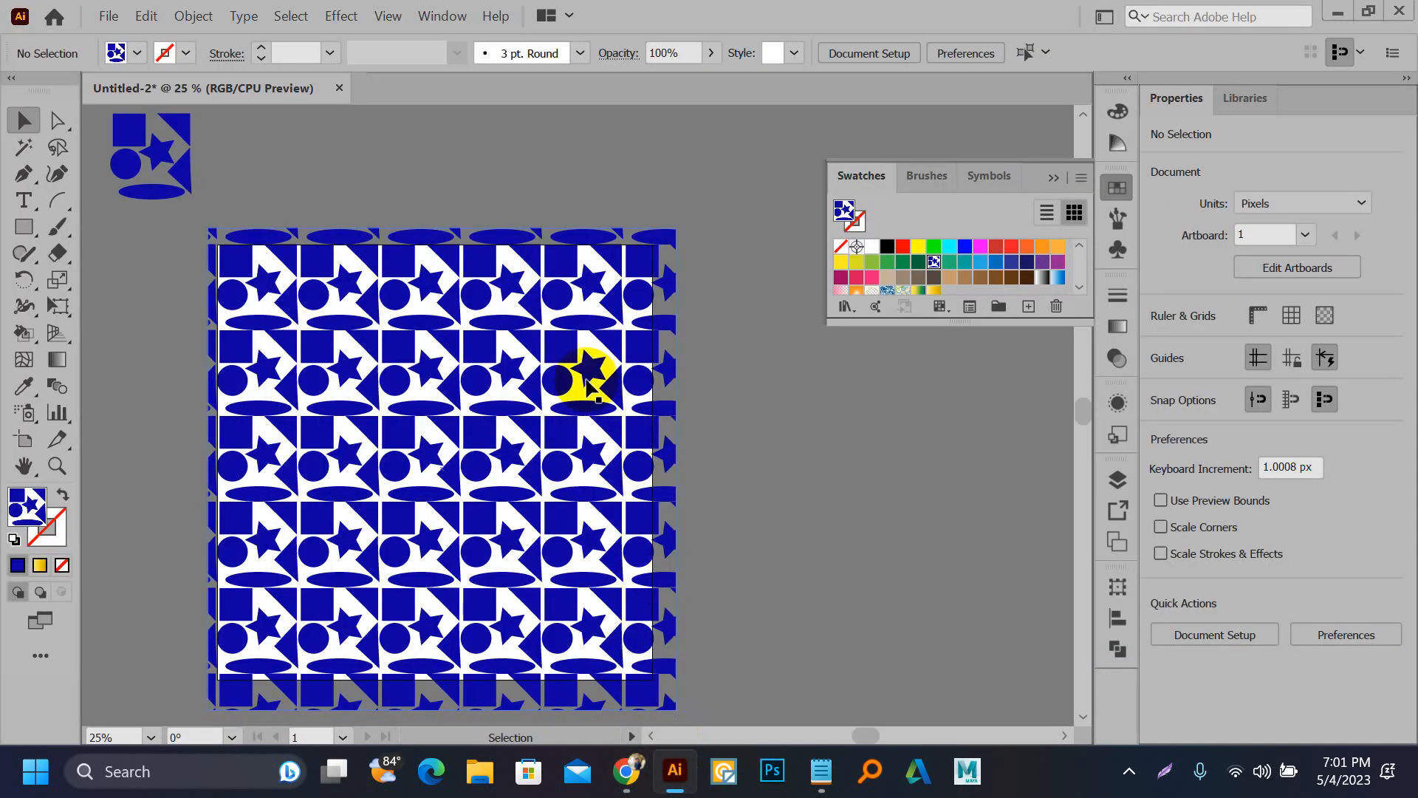
scroll(573, 370, "down", 1)
key("ctrl+a")
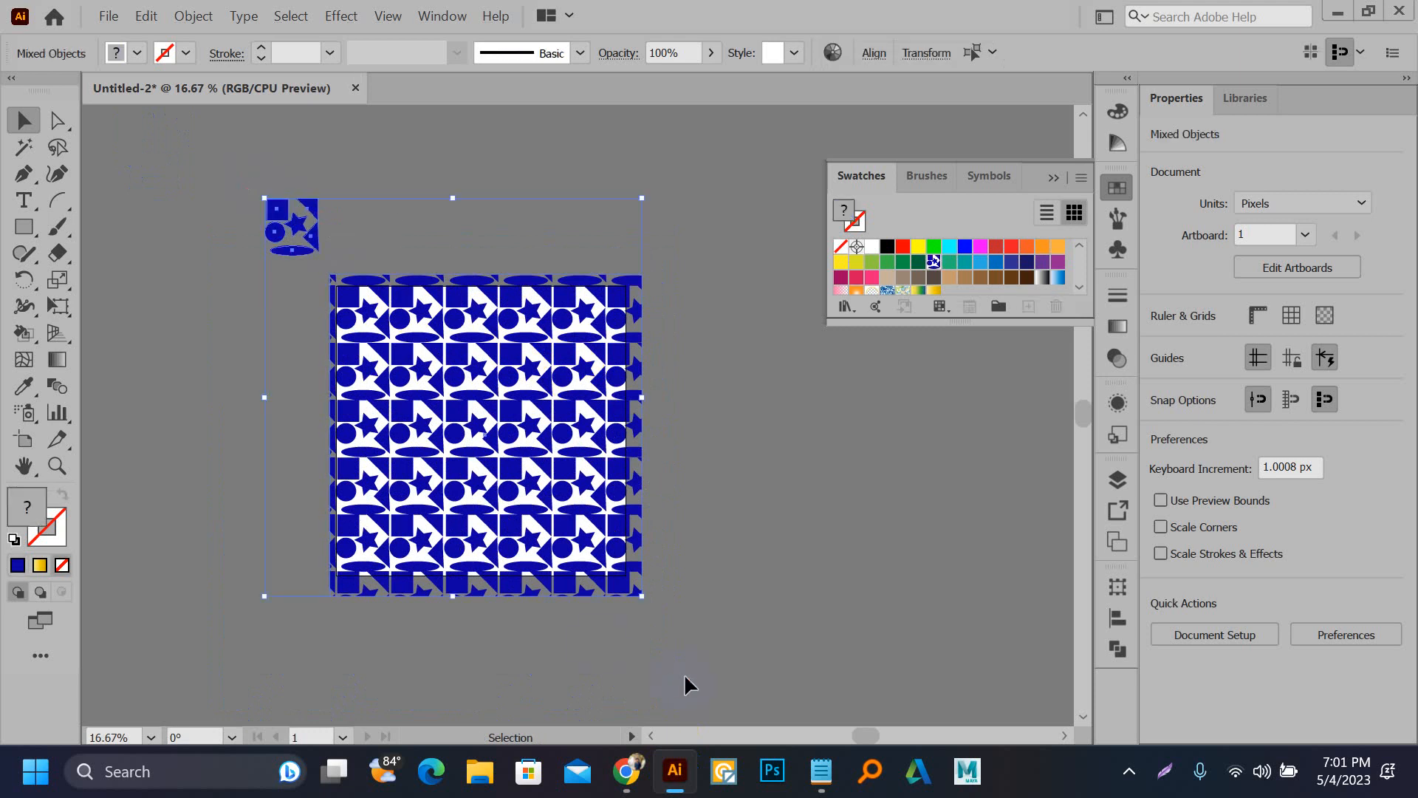
key("Delete")
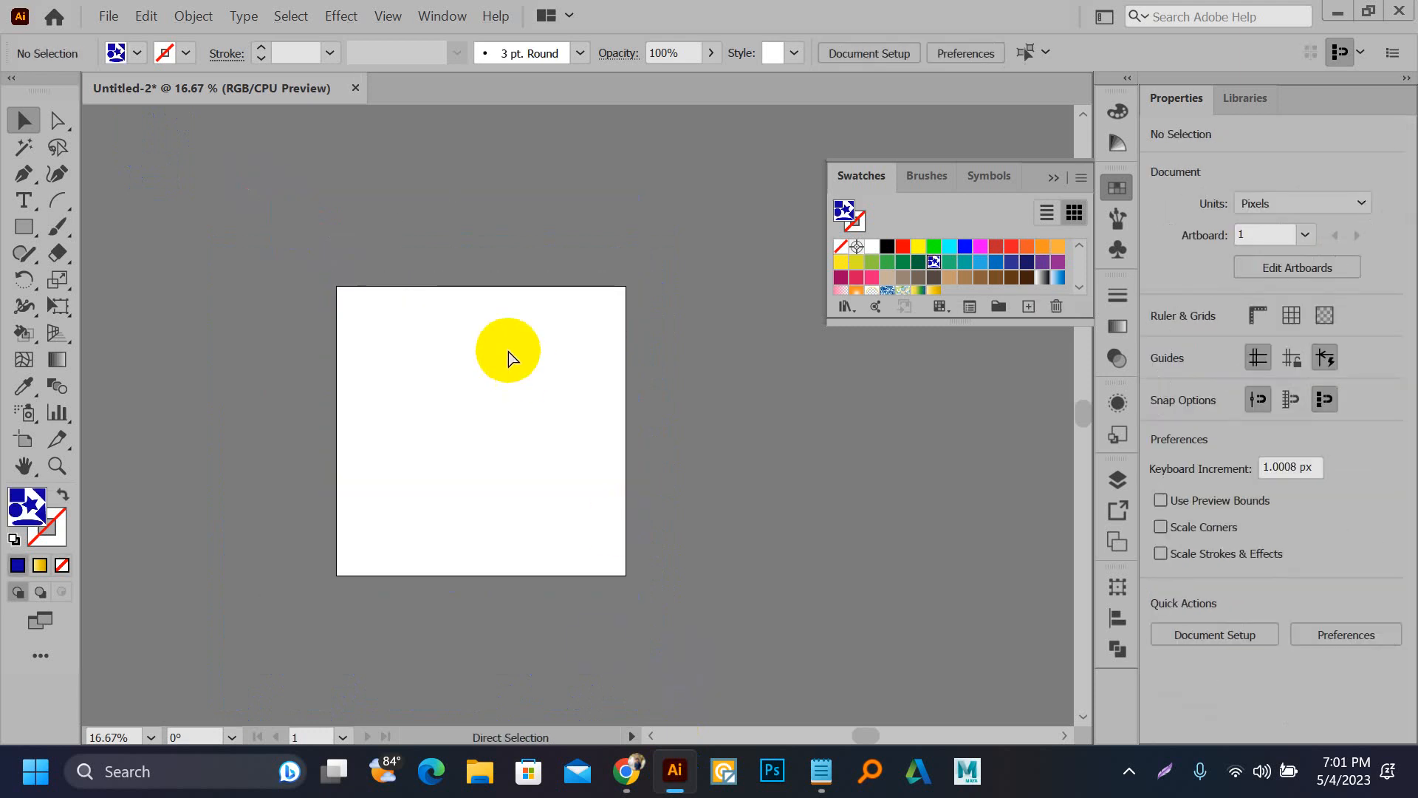
key("ctrl+v")
Step: Scale the flower image down to about 896 by 636 px and move it against the artboard's left edge near the top
scroll(550, 410, "down", 1)
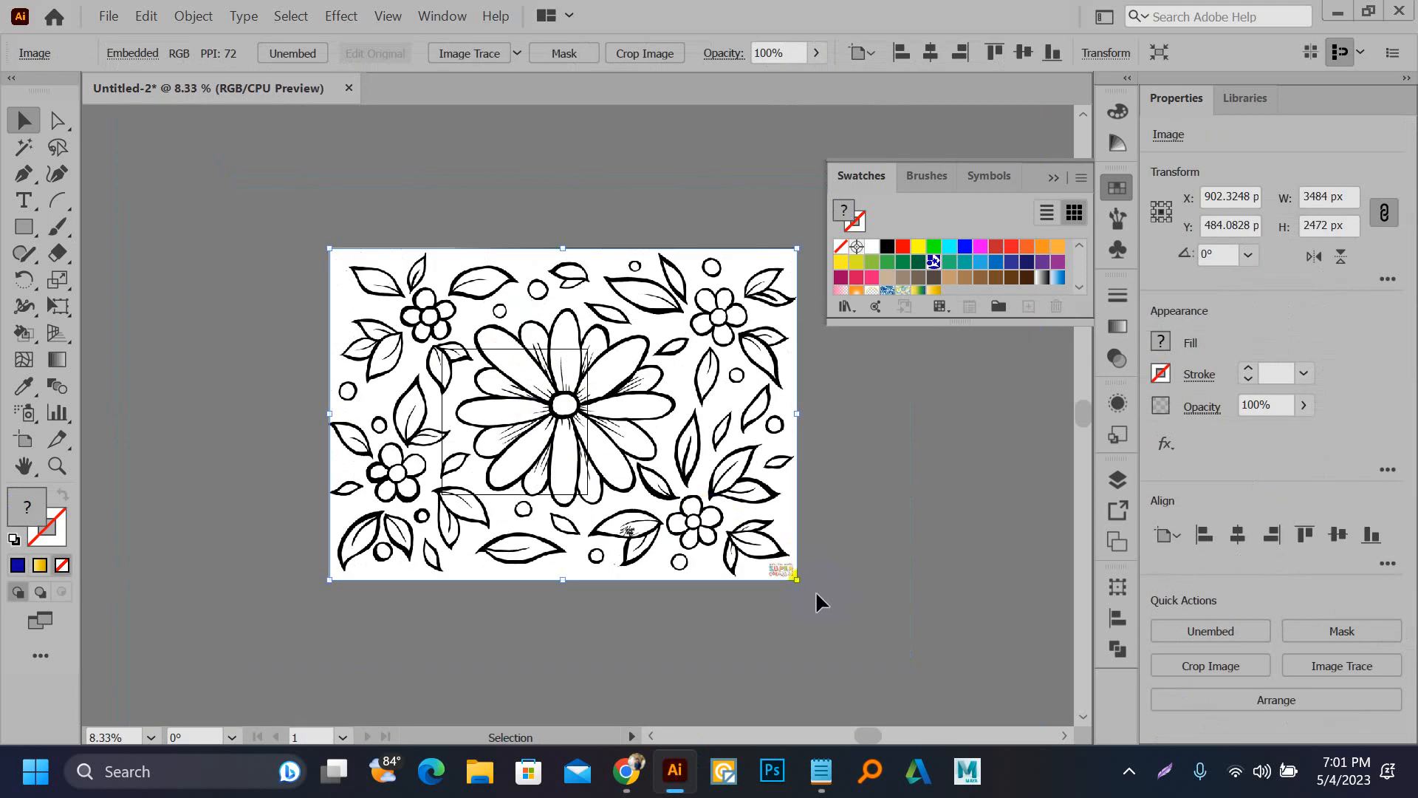
left_click_drag(799, 581, 668, 460)
scroll(532, 388, "up", 2)
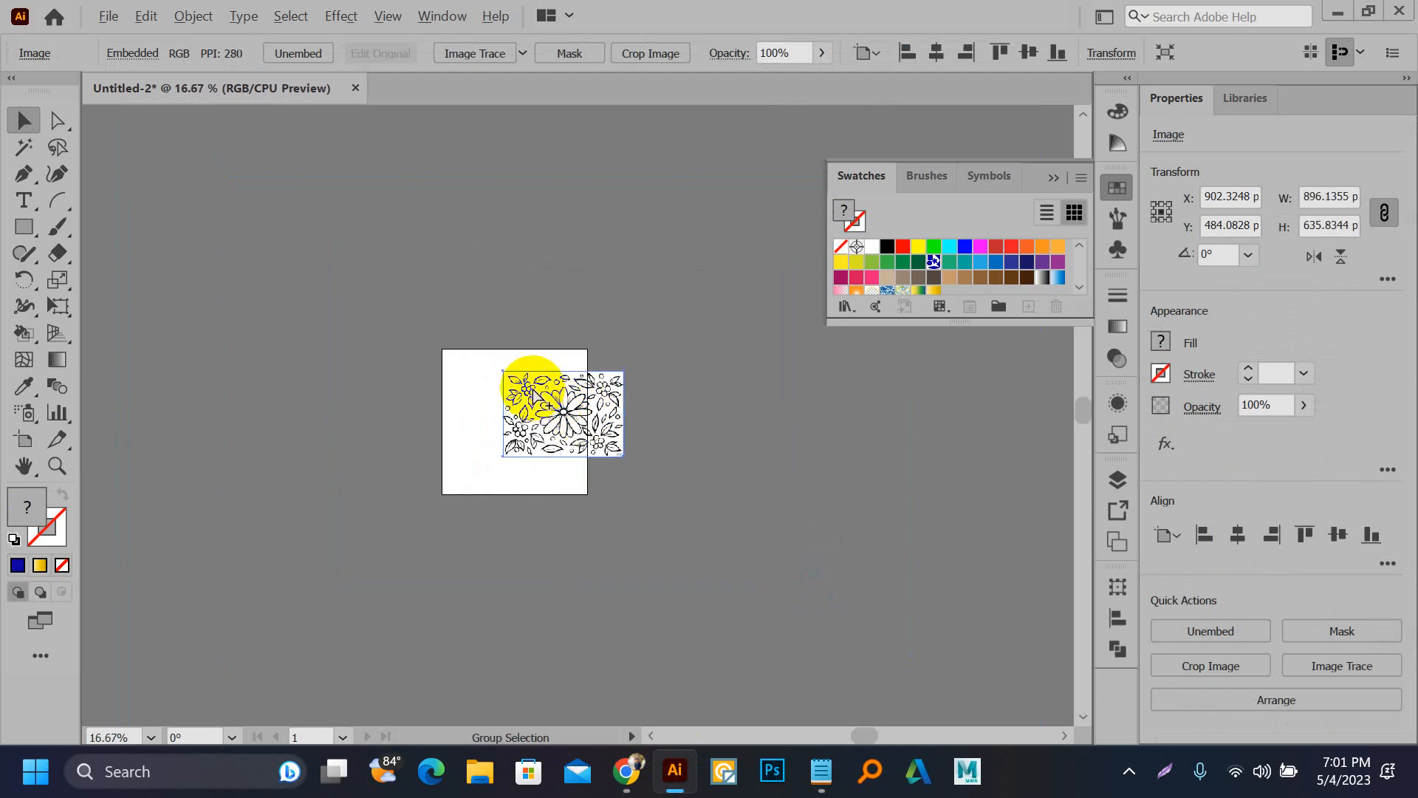
left_click_drag(566, 415, 645, 431)
left_click_drag(741, 446, 507, 391)
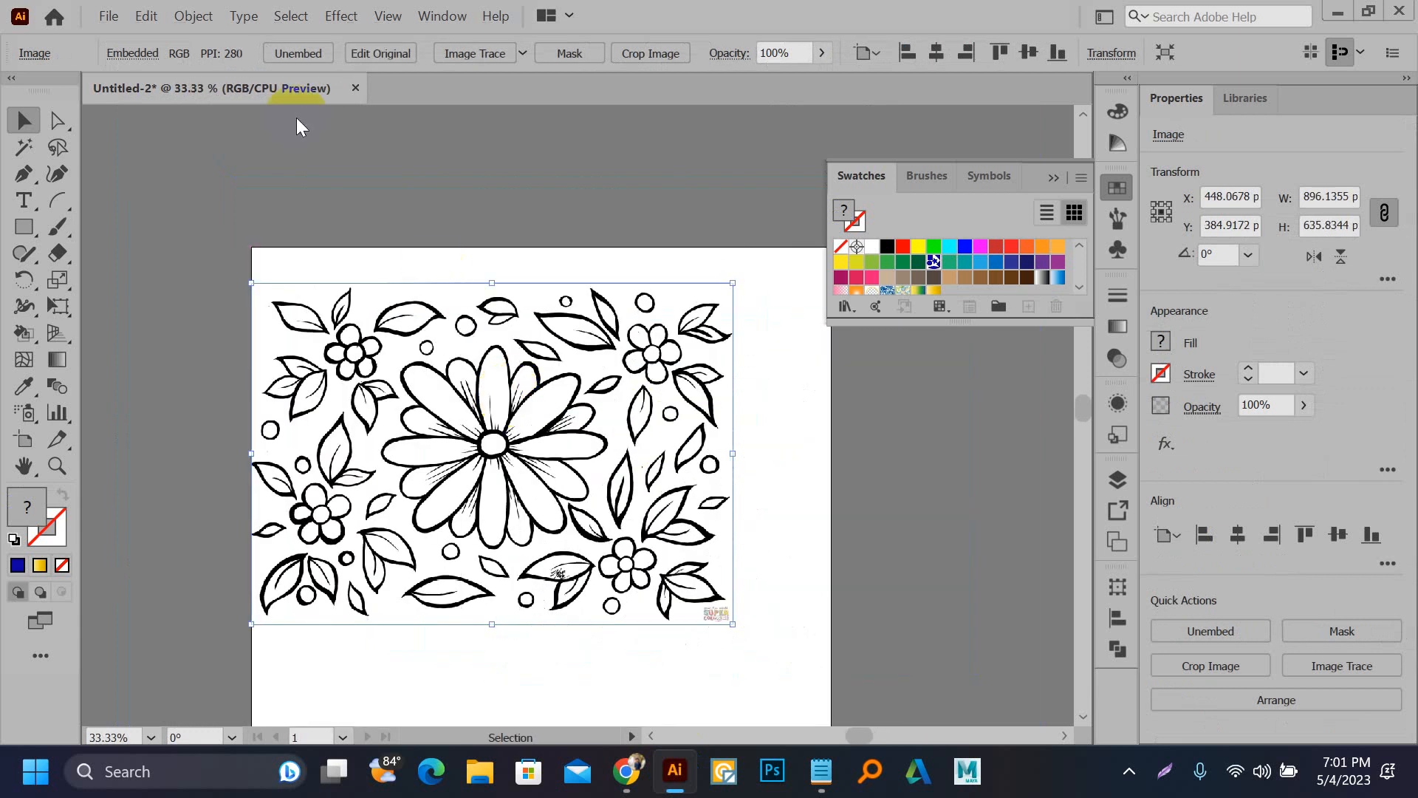
Step: Trace the flower image with the default Image Trace preset and display its advanced trace settings
left_click(443, 61)
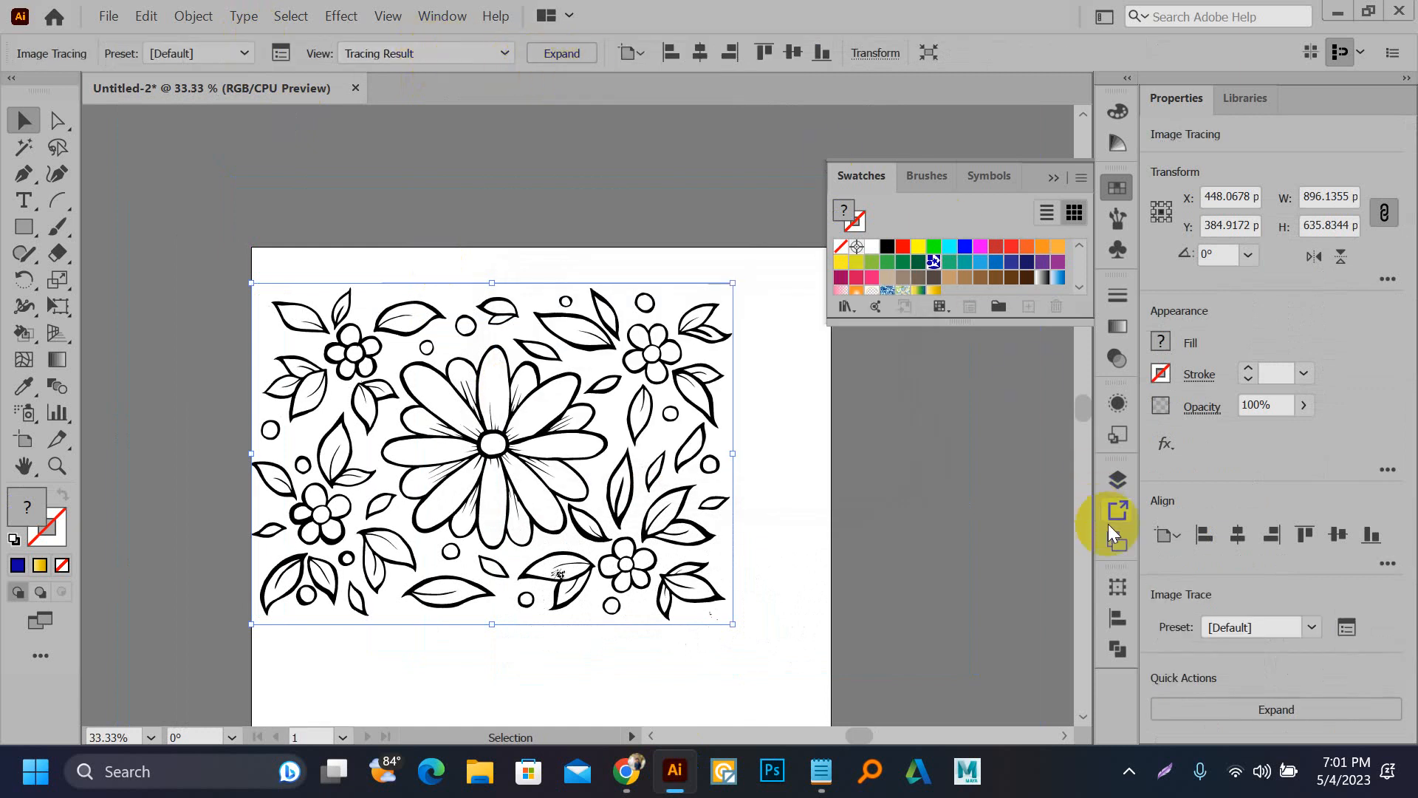
left_click(445, 18)
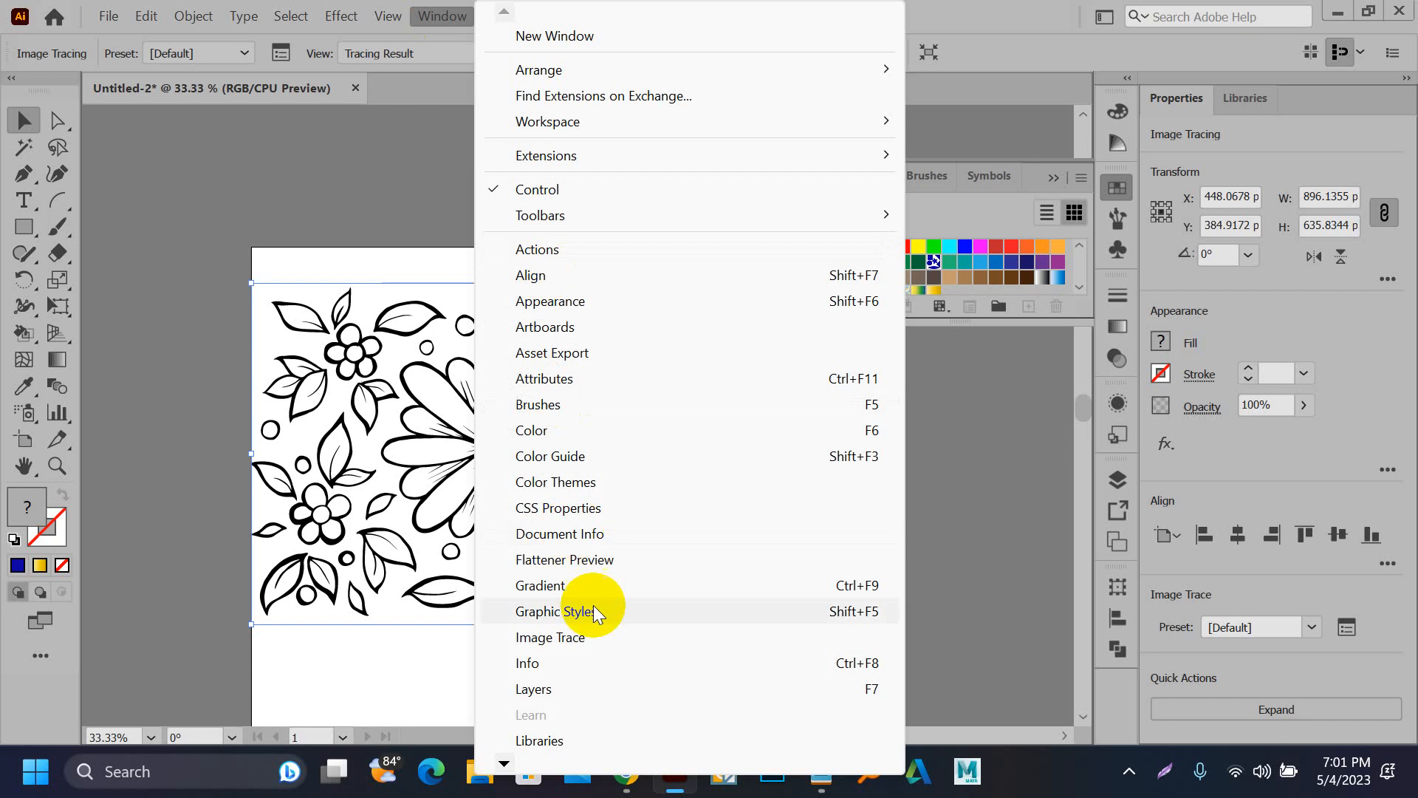
left_click(604, 640)
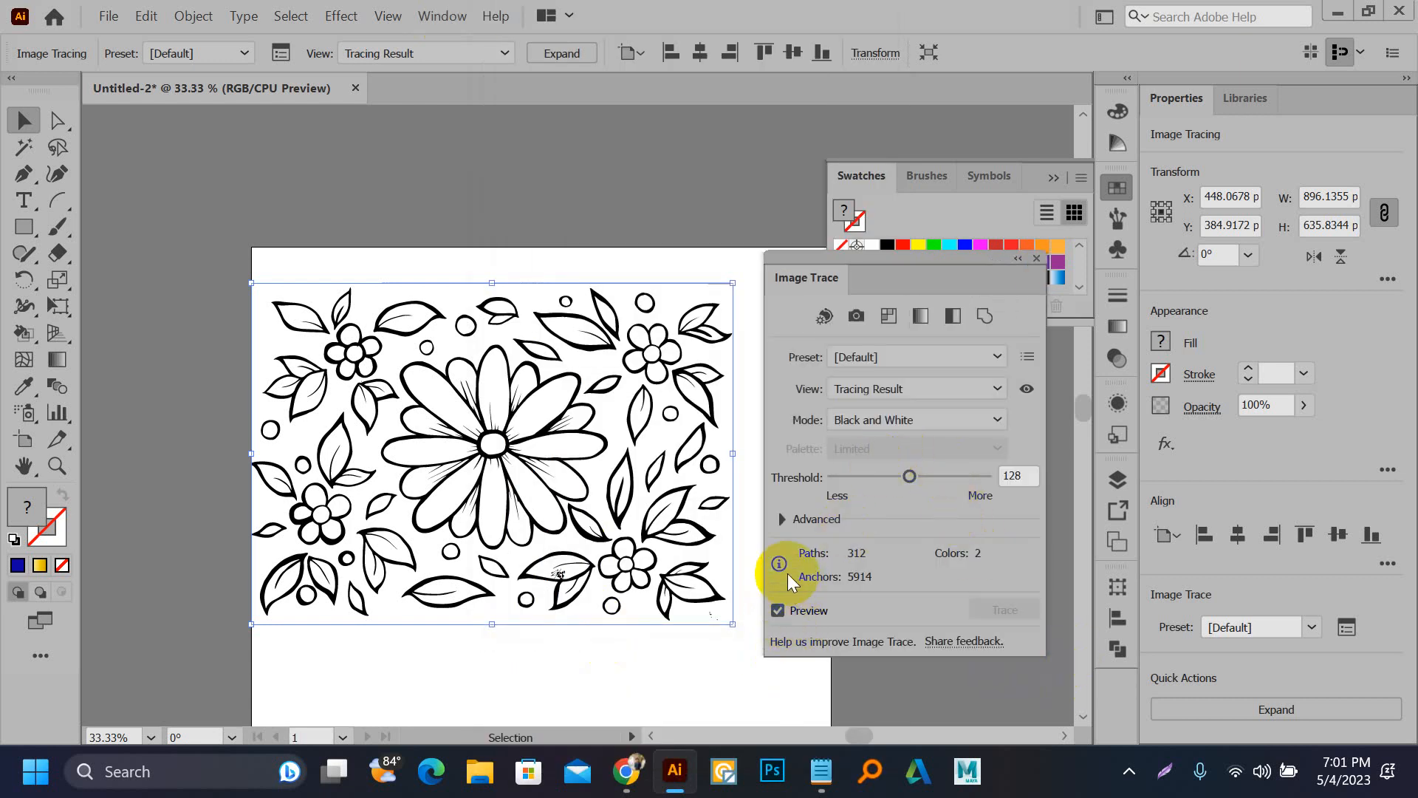
left_click(776, 520)
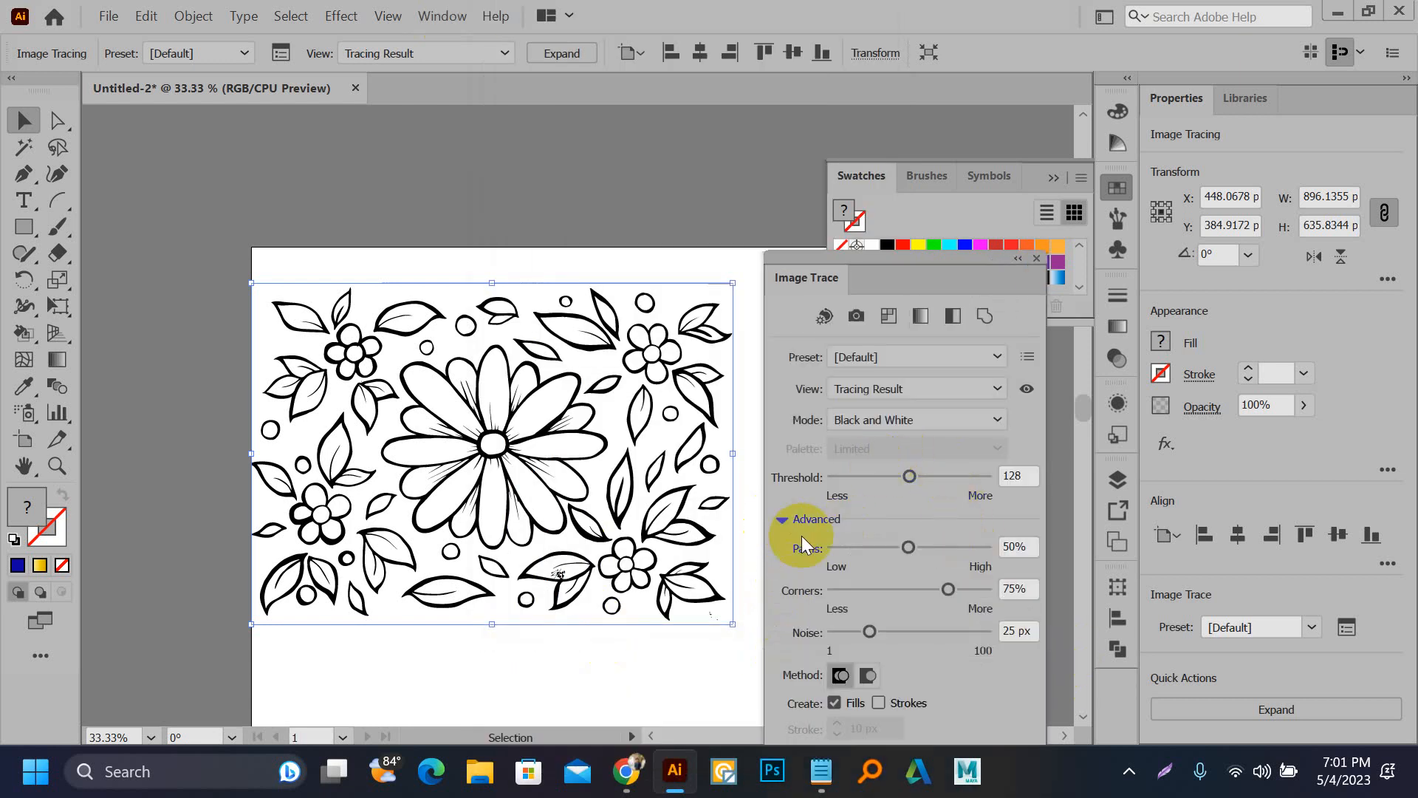
mouse_move(900, 268)
left_mouse_down()
mouse_move(1019, 180)
mouse_move(1007, 165)
mouse_move(998, 354)
mouse_move(869, 109)
left_mouse_up()
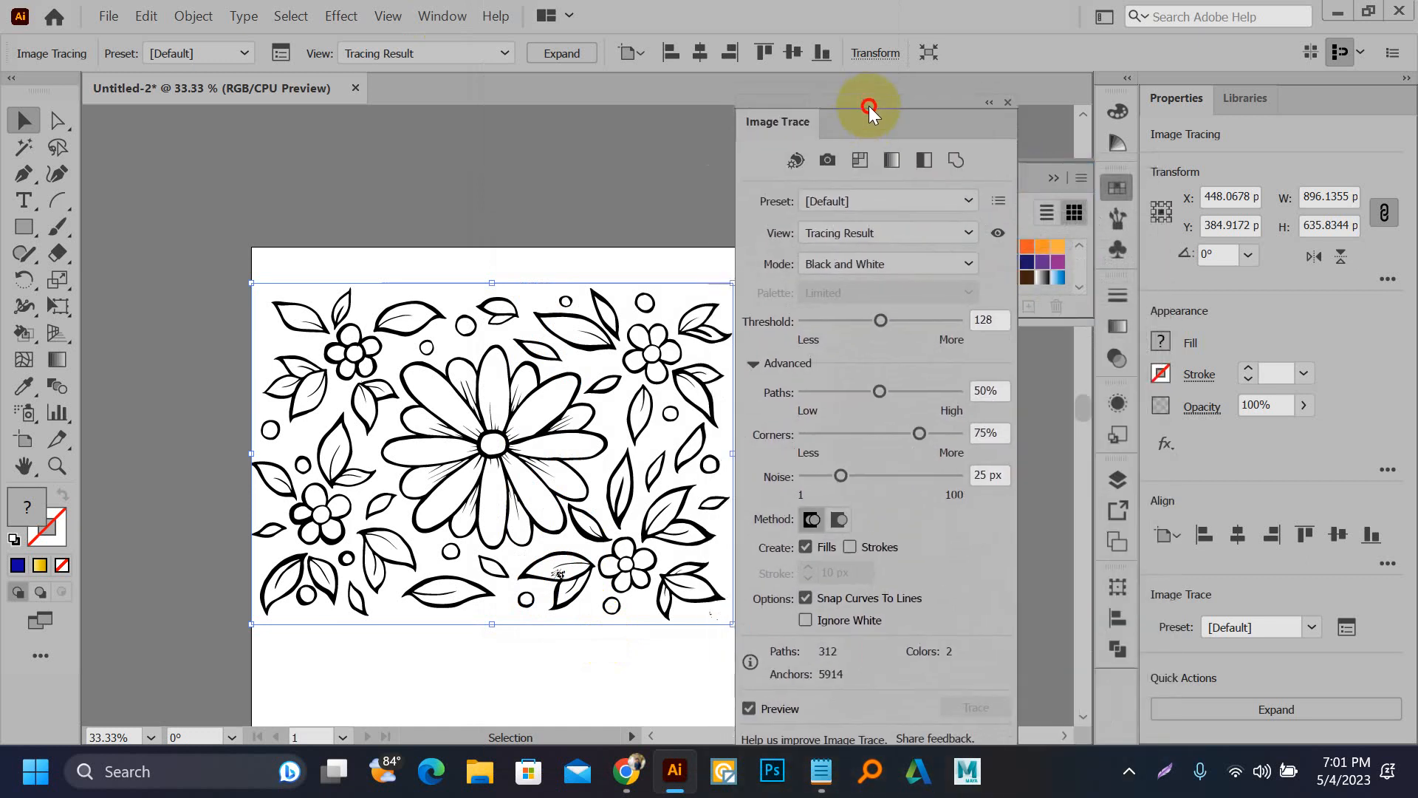
Step: Try the Ignore White trace option, turn it back off, and expand the tracing into editable paths
left_click(805, 622)
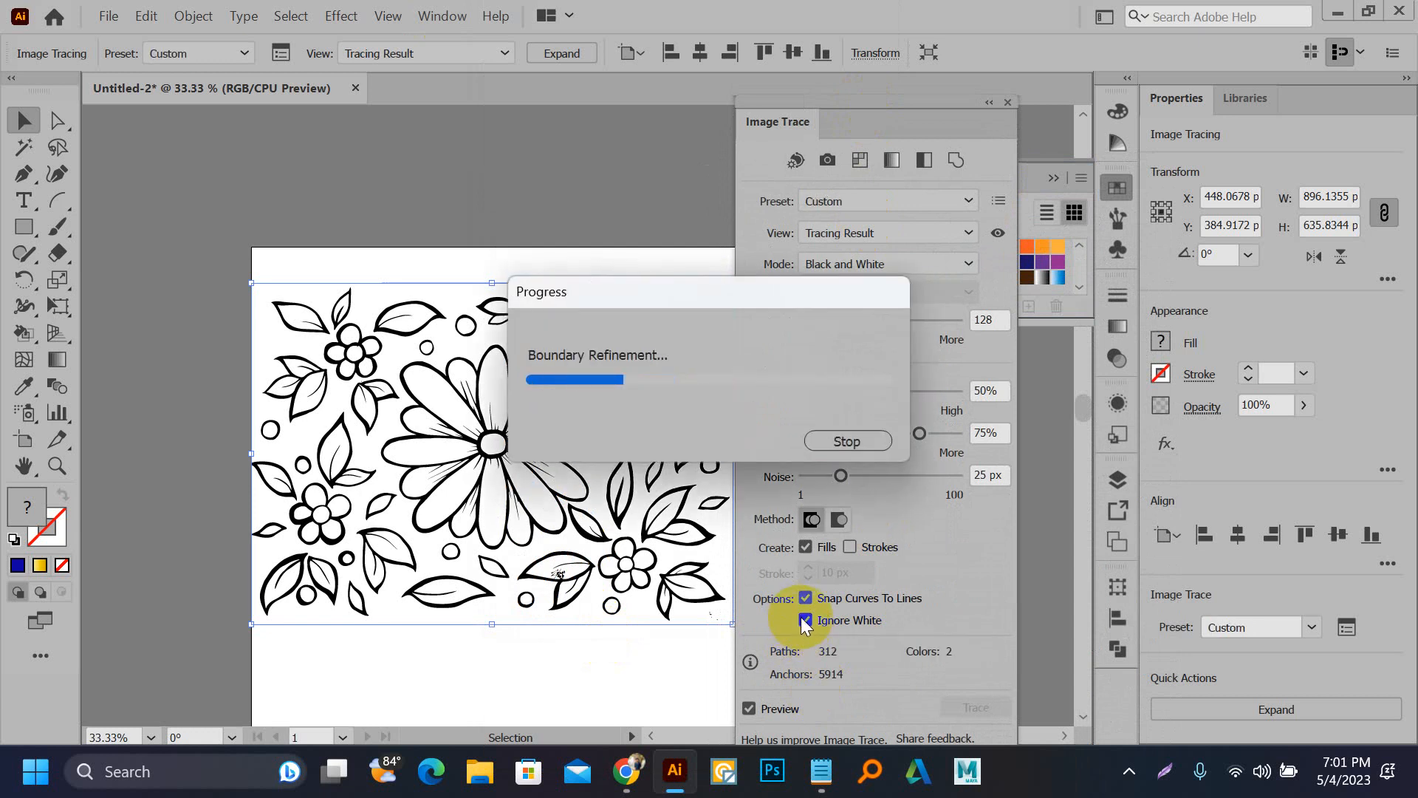
left_click(805, 621)
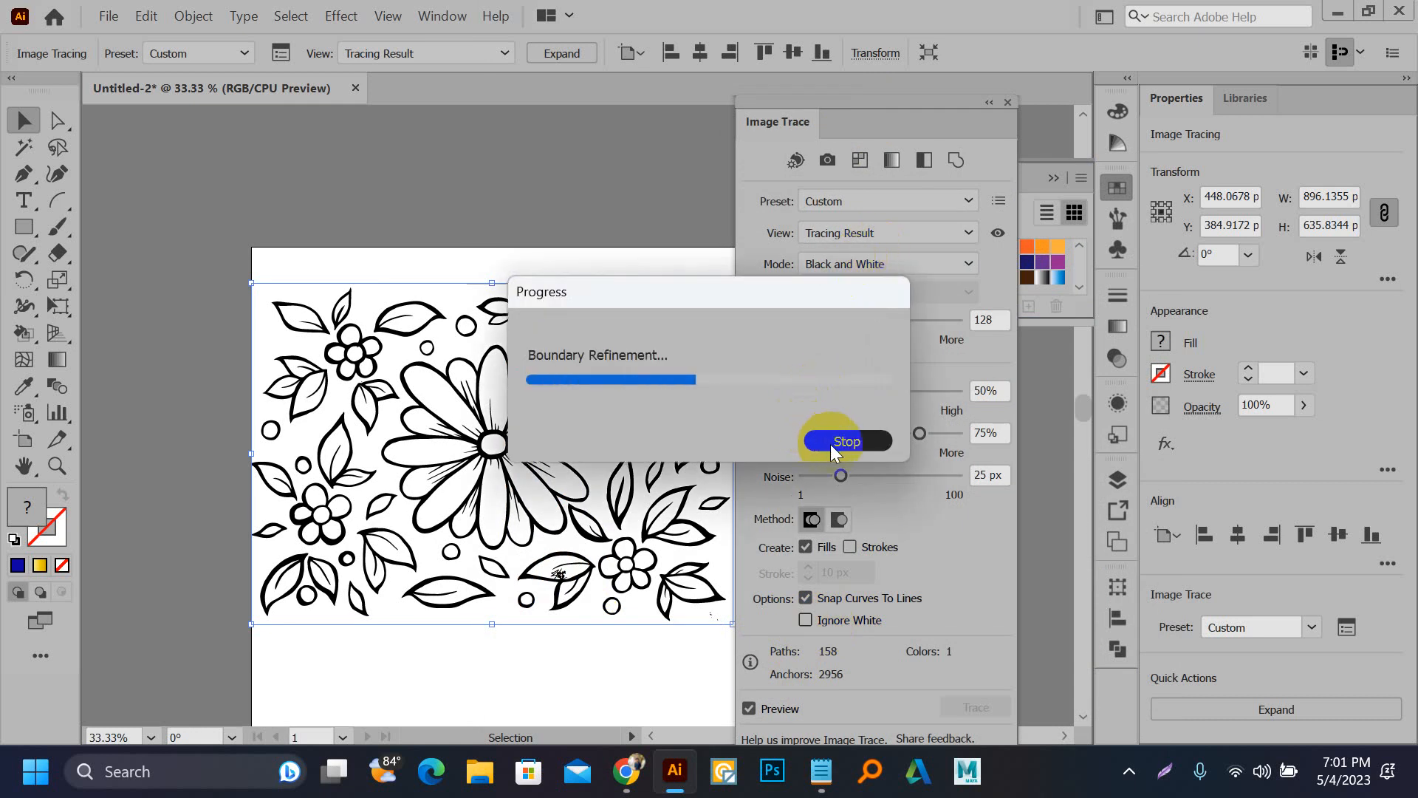
left_click(842, 442)
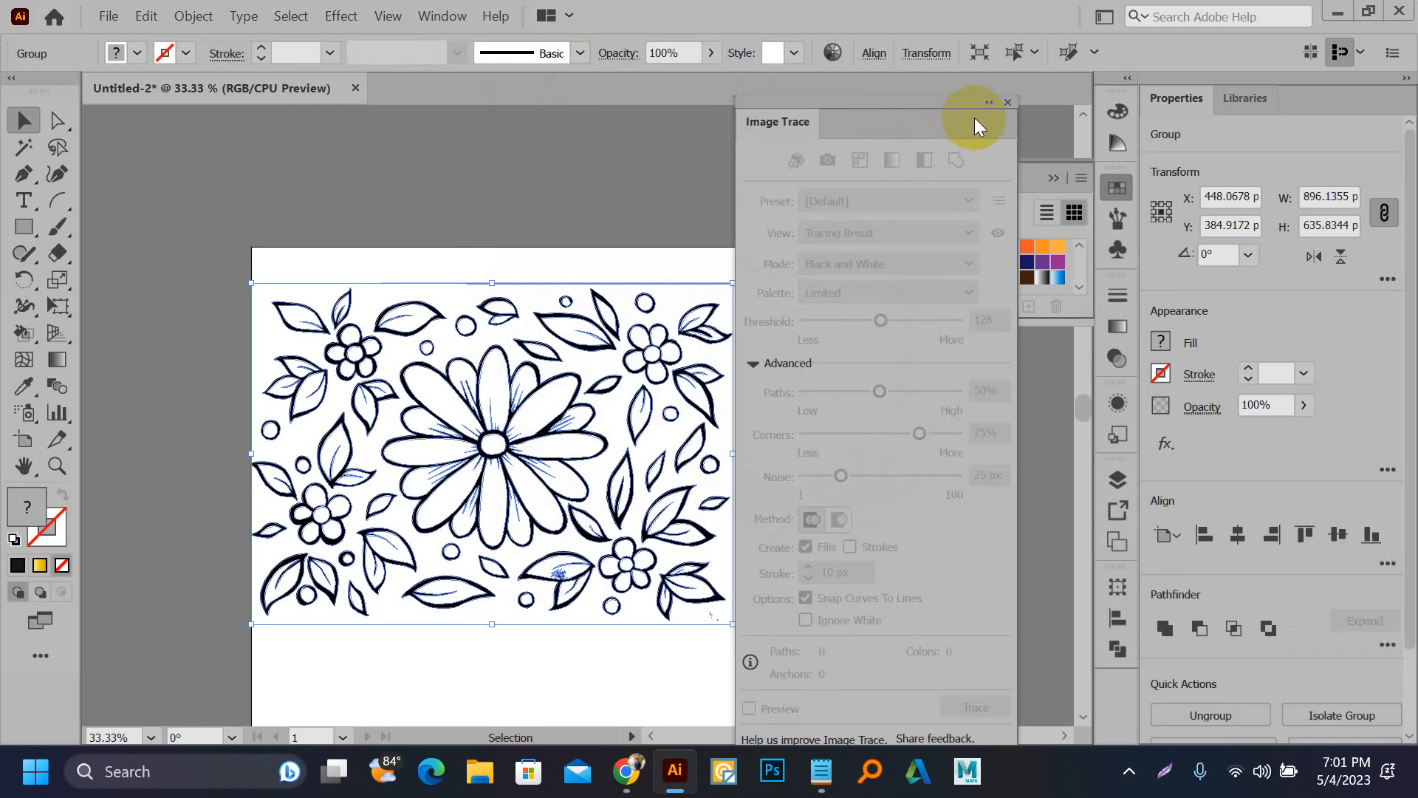
mouse_move(957, 100)
left_mouse_down()
mouse_move(1129, 592)
mouse_move(1132, 681)
mouse_move(1115, 678)
left_mouse_up()
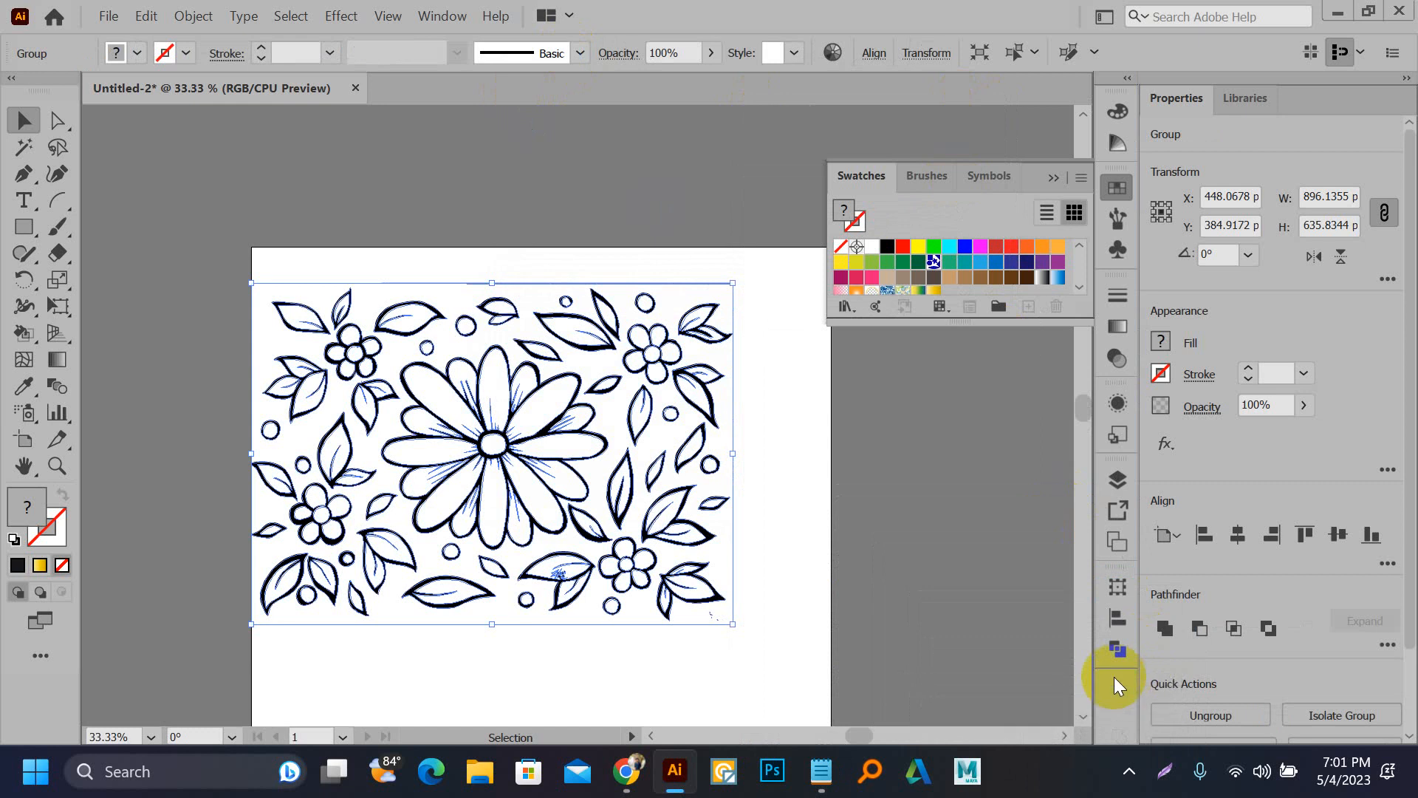
Step: Ungroup the traced flower artwork and delete the stray black line along its top edge
left_click(397, 267)
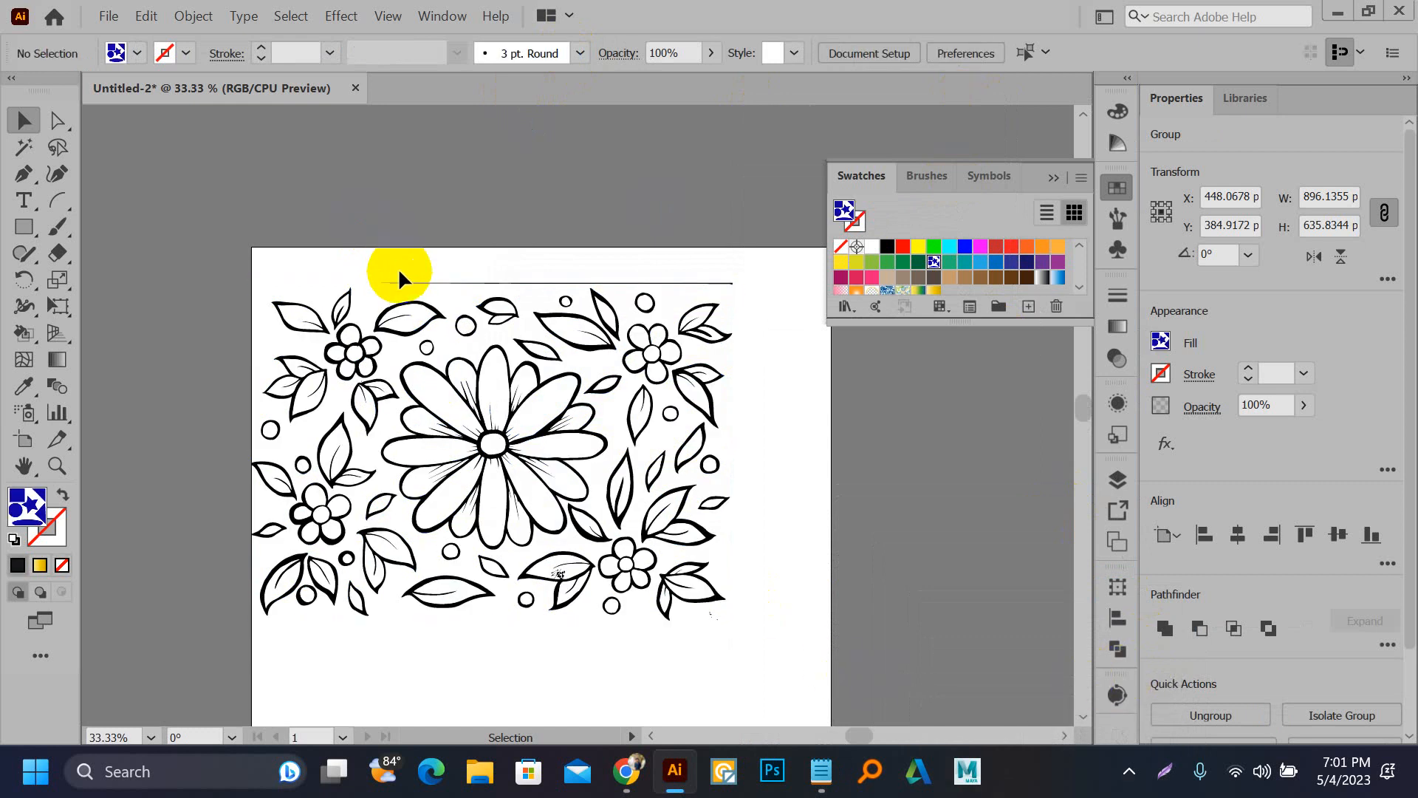
right_click(401, 282)
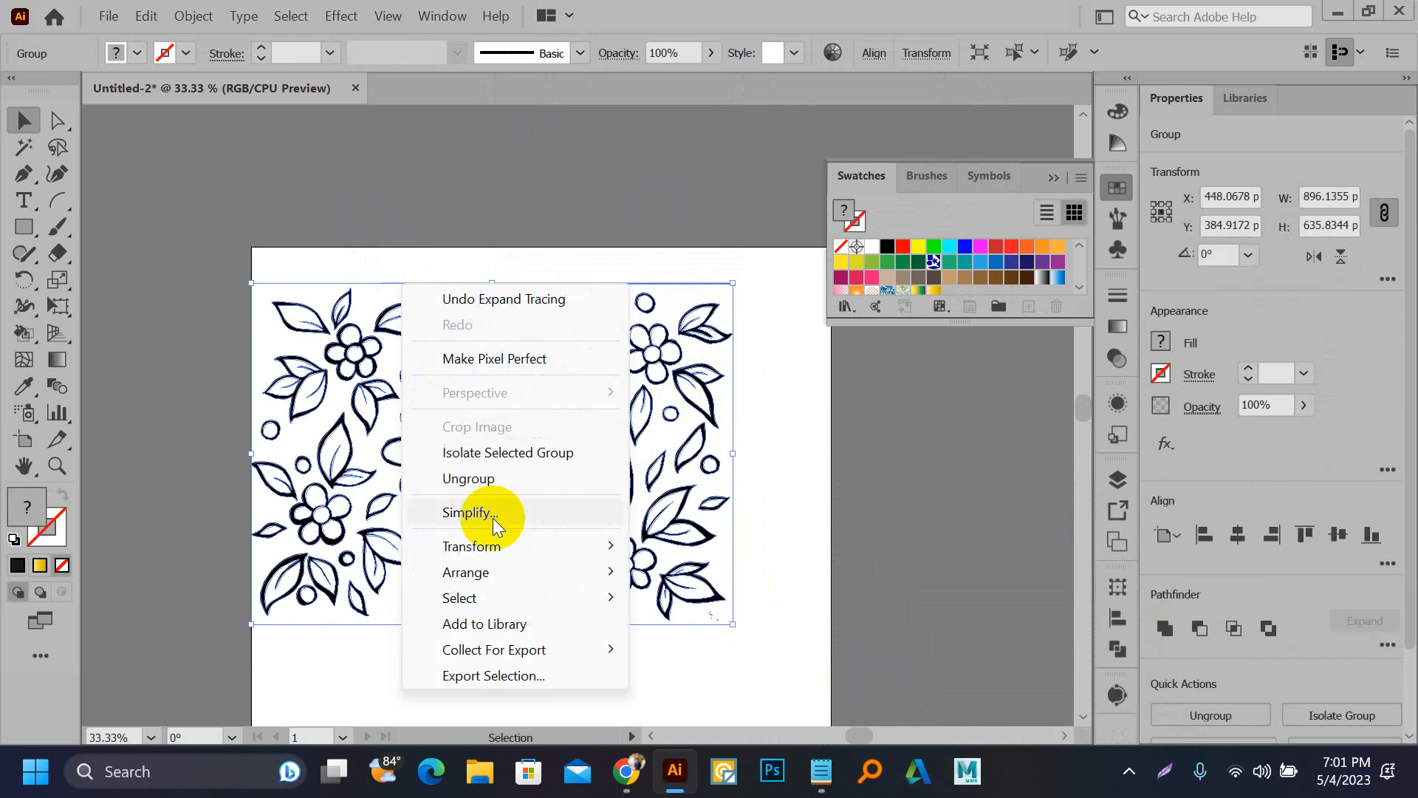
left_click(490, 477)
left_click(538, 237)
left_click(545, 283)
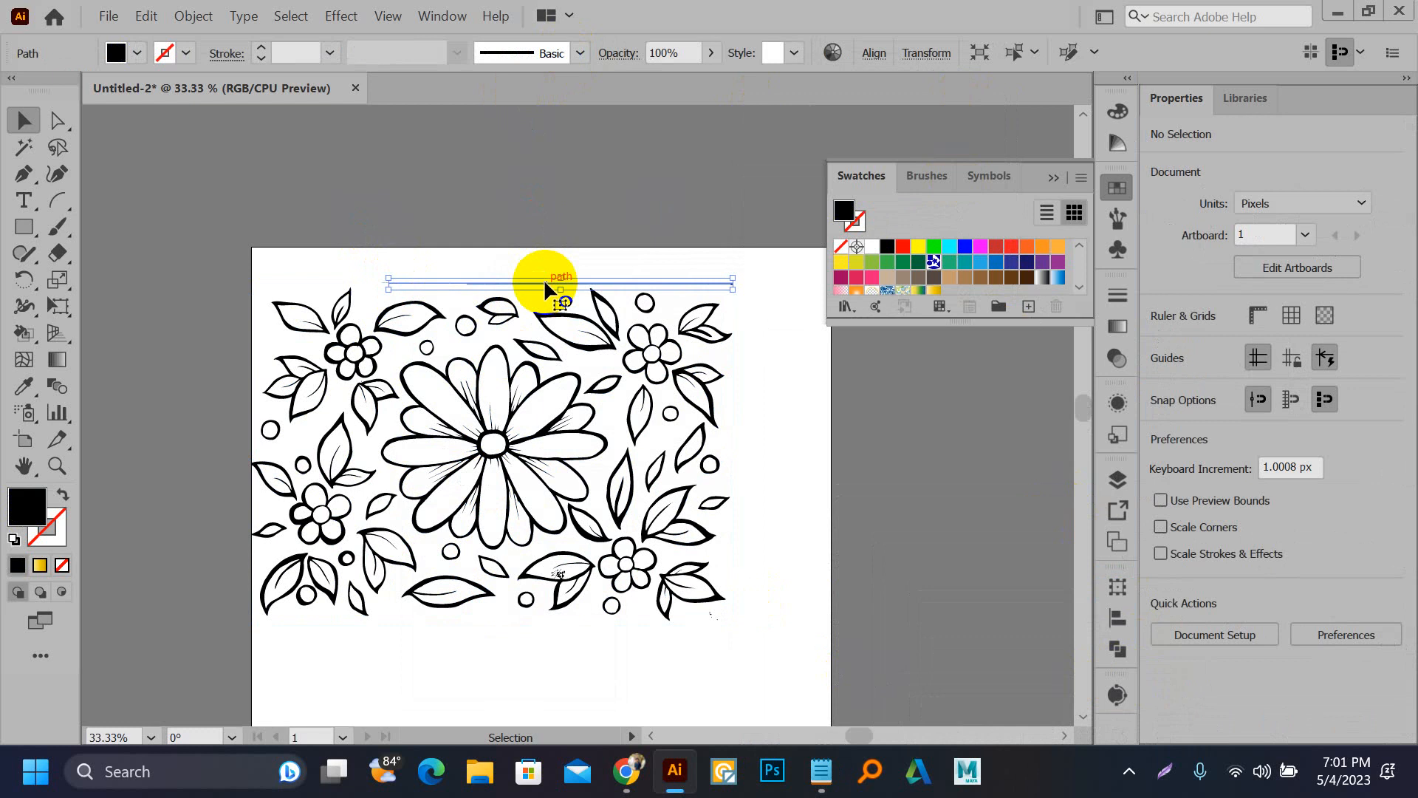
key("Delete")
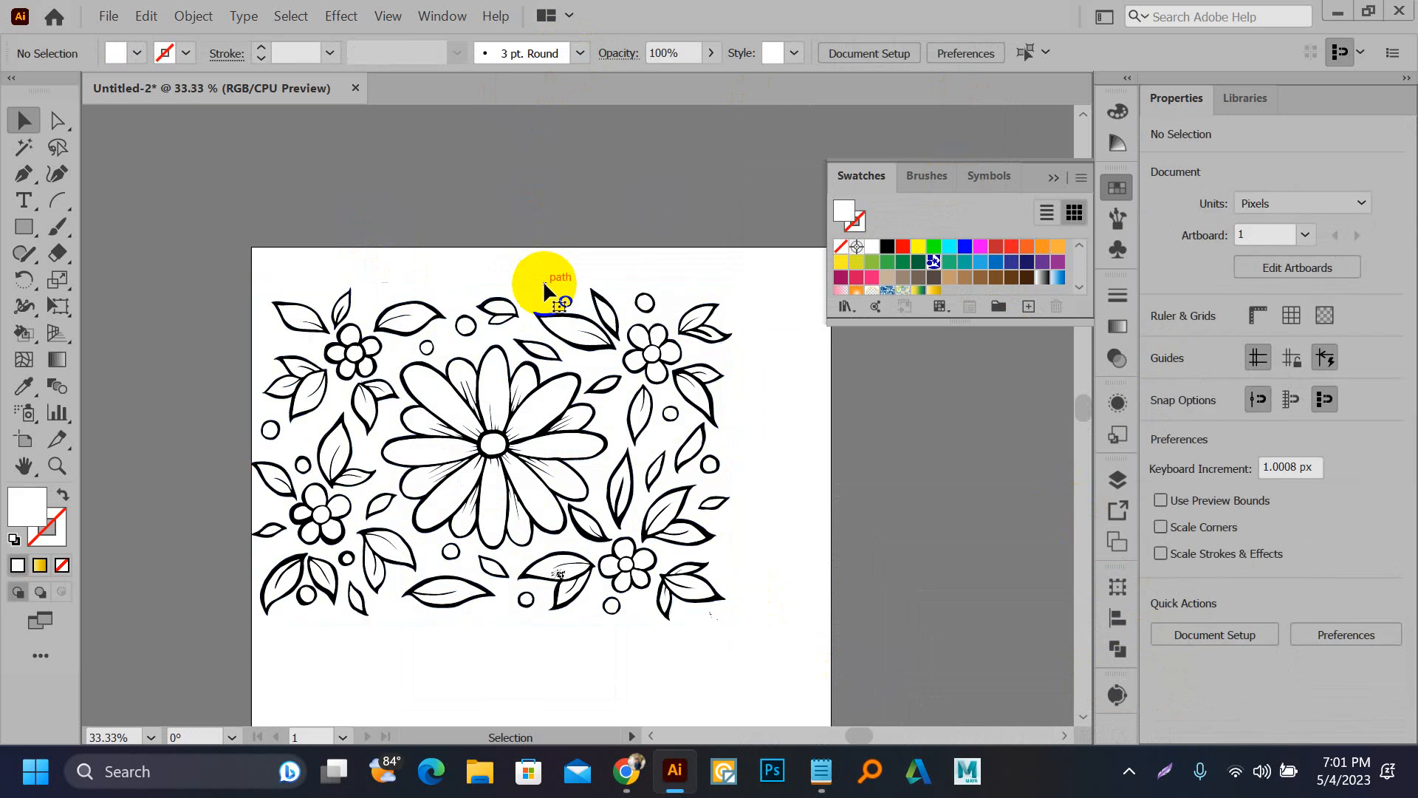
Step: Fill the interior of the leaf in the artwork's upper-left corner with the cyan swatch
scroll(299, 310, "up", 3)
left_click(301, 328)
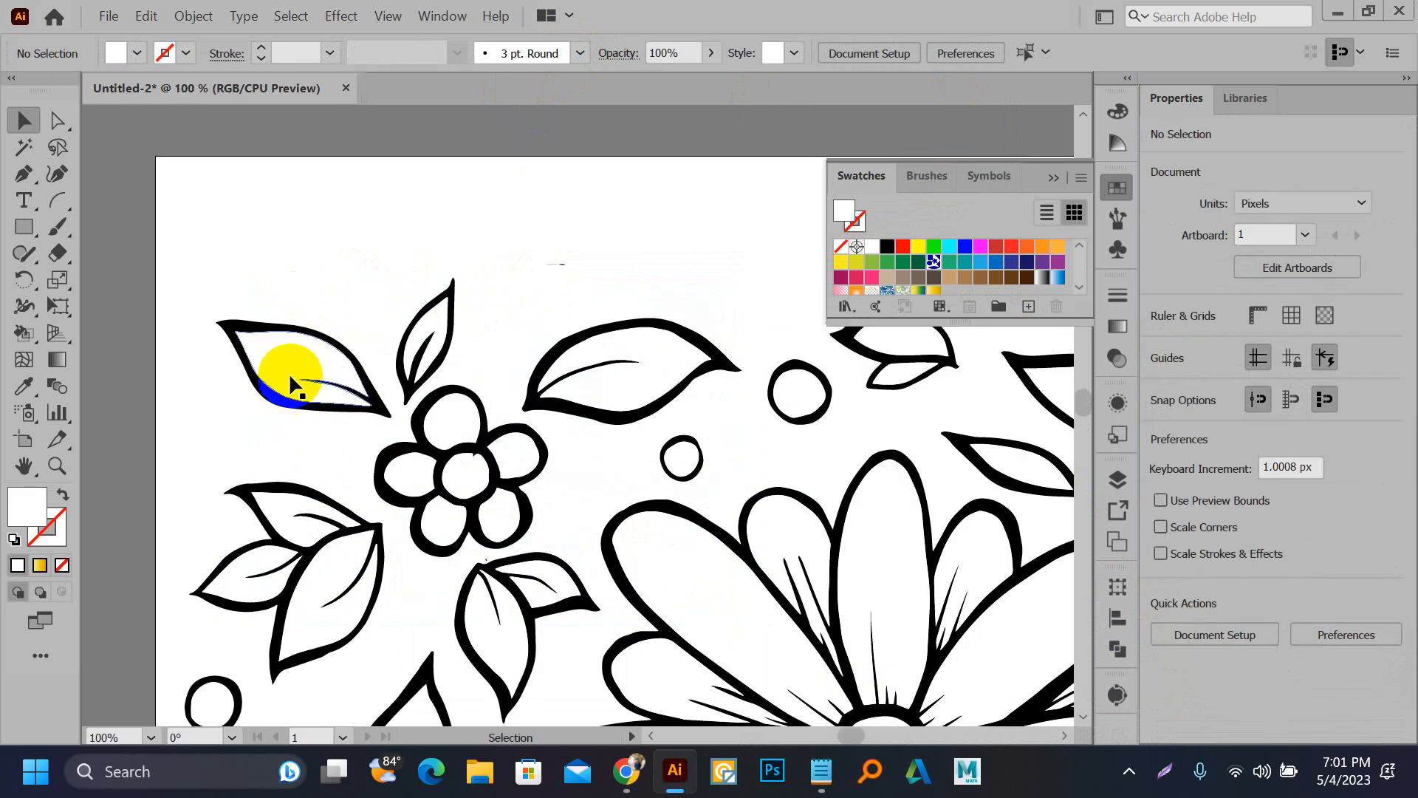
left_click_drag(916, 248, 975, 255)
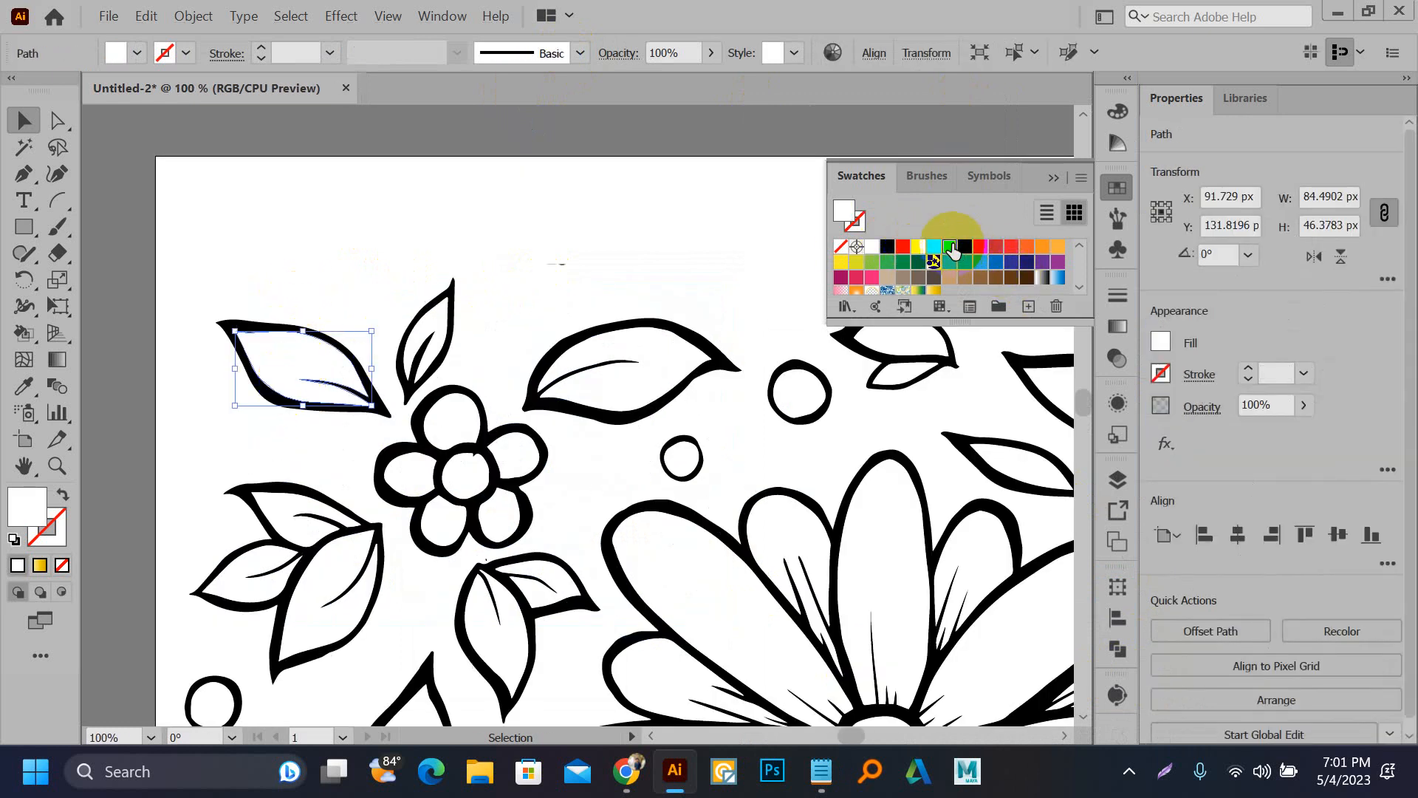
left_click(952, 248)
scroll(968, 275, "down", 3)
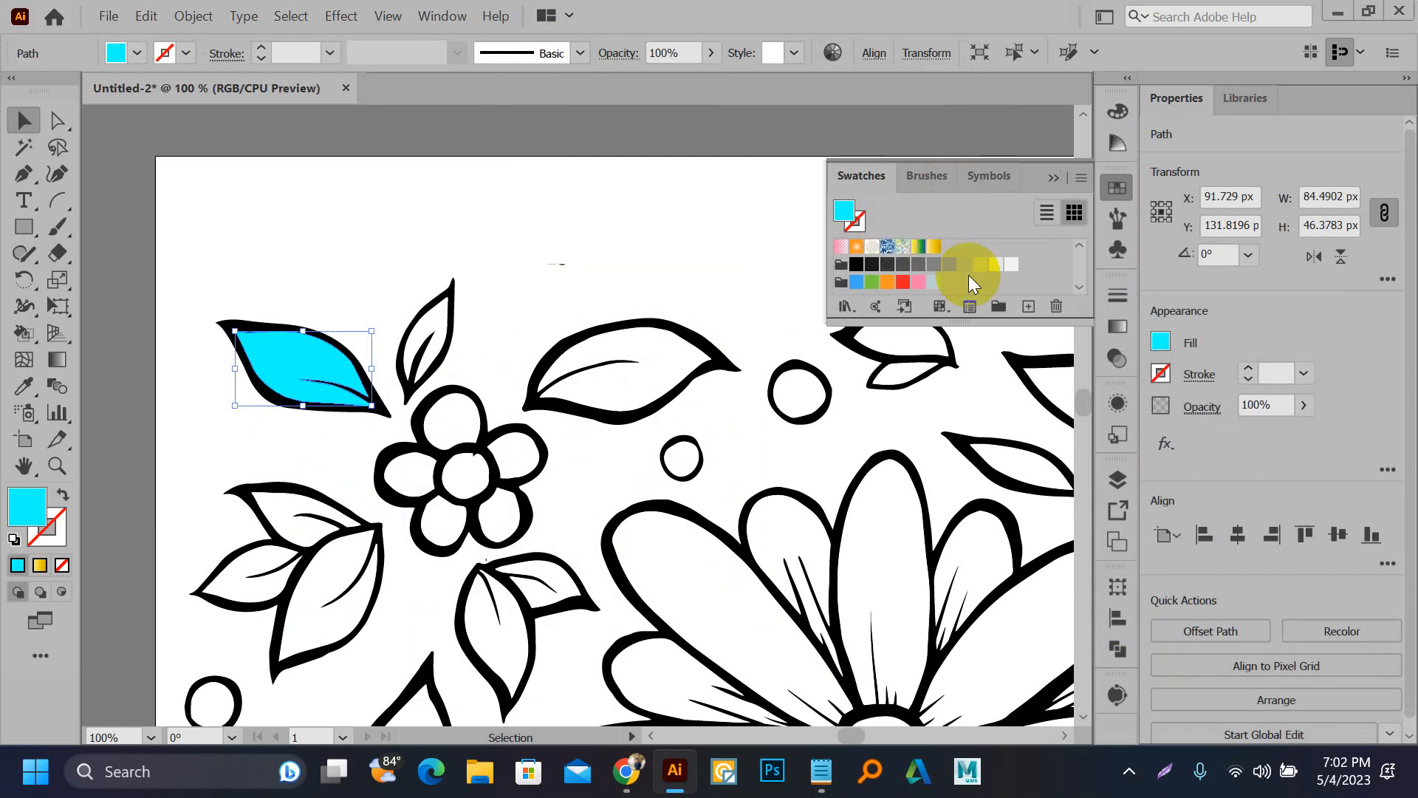
scroll(946, 276, "up", 3)
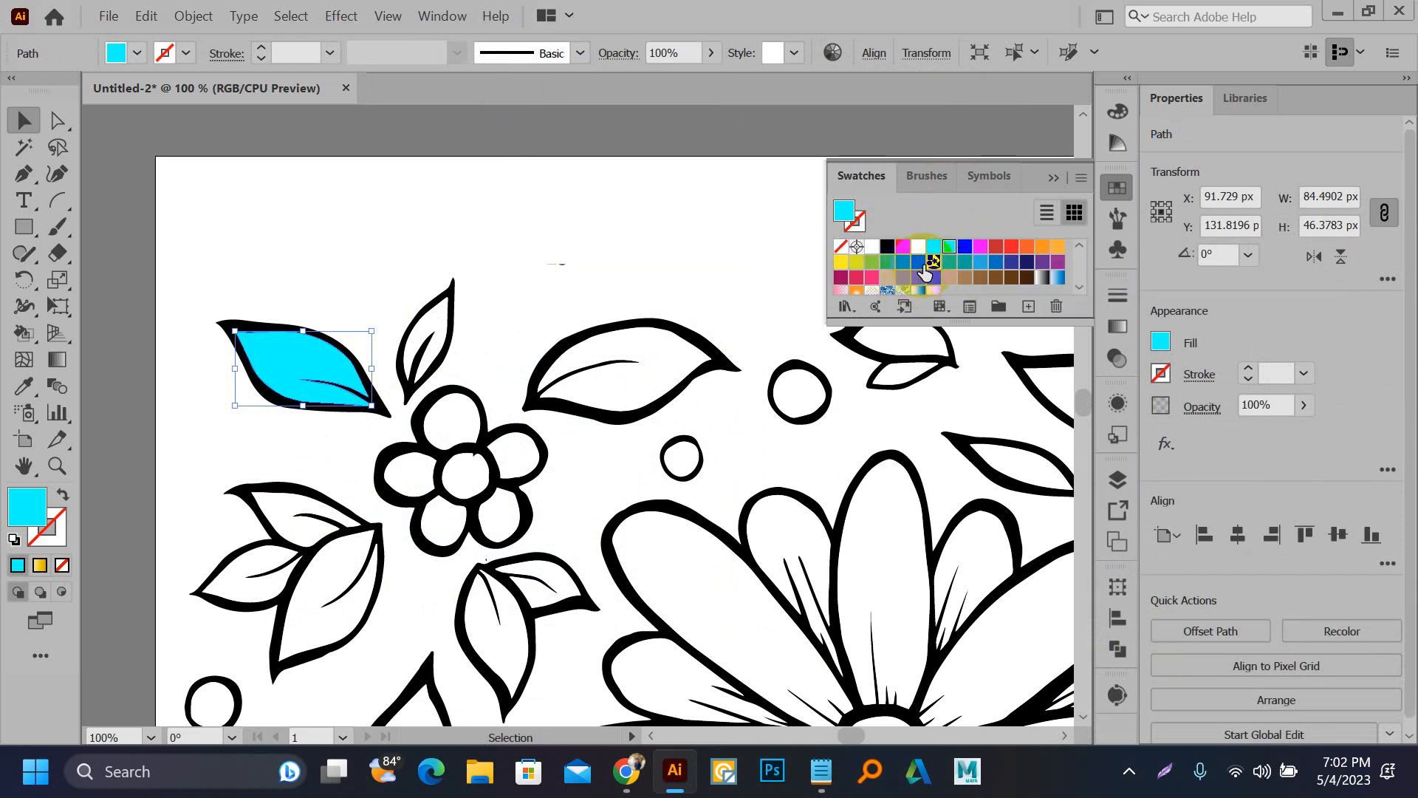
Step: Try several swatches on the selected upper-left leaf, finish with the light orange fill, and deselect the leaf
left_click(920, 266)
scroll(436, 229, "down", 2)
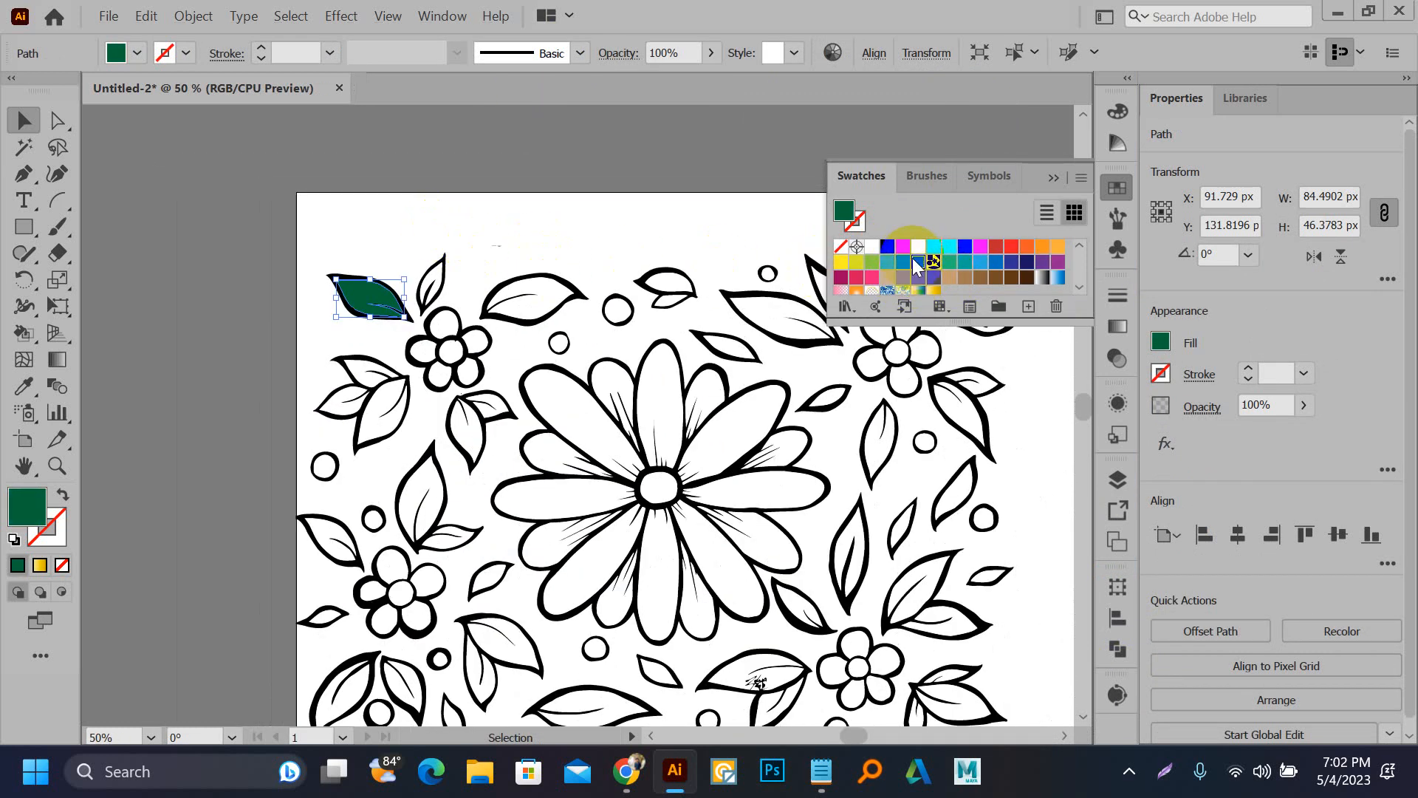
left_click(902, 249)
left_click(1028, 248)
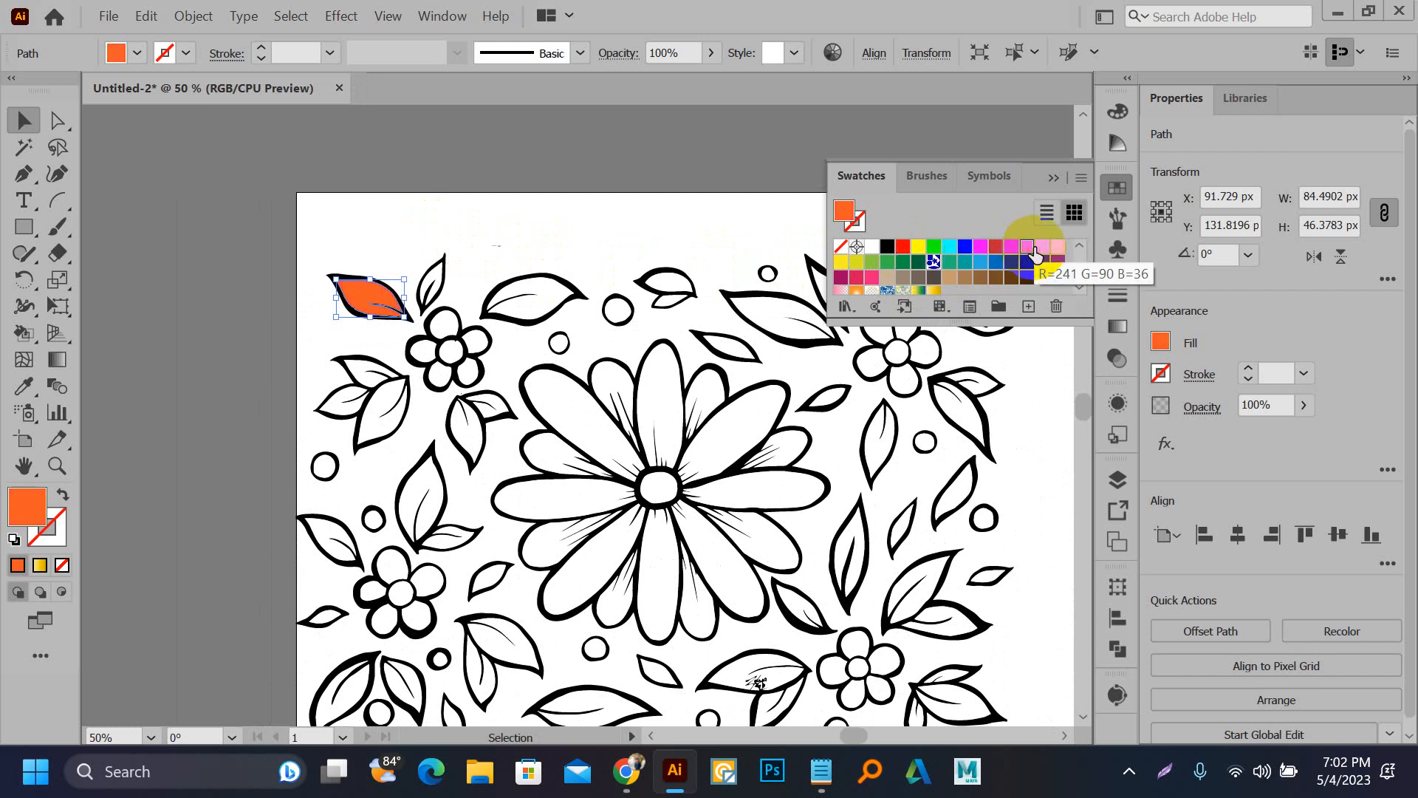
left_click(1058, 246)
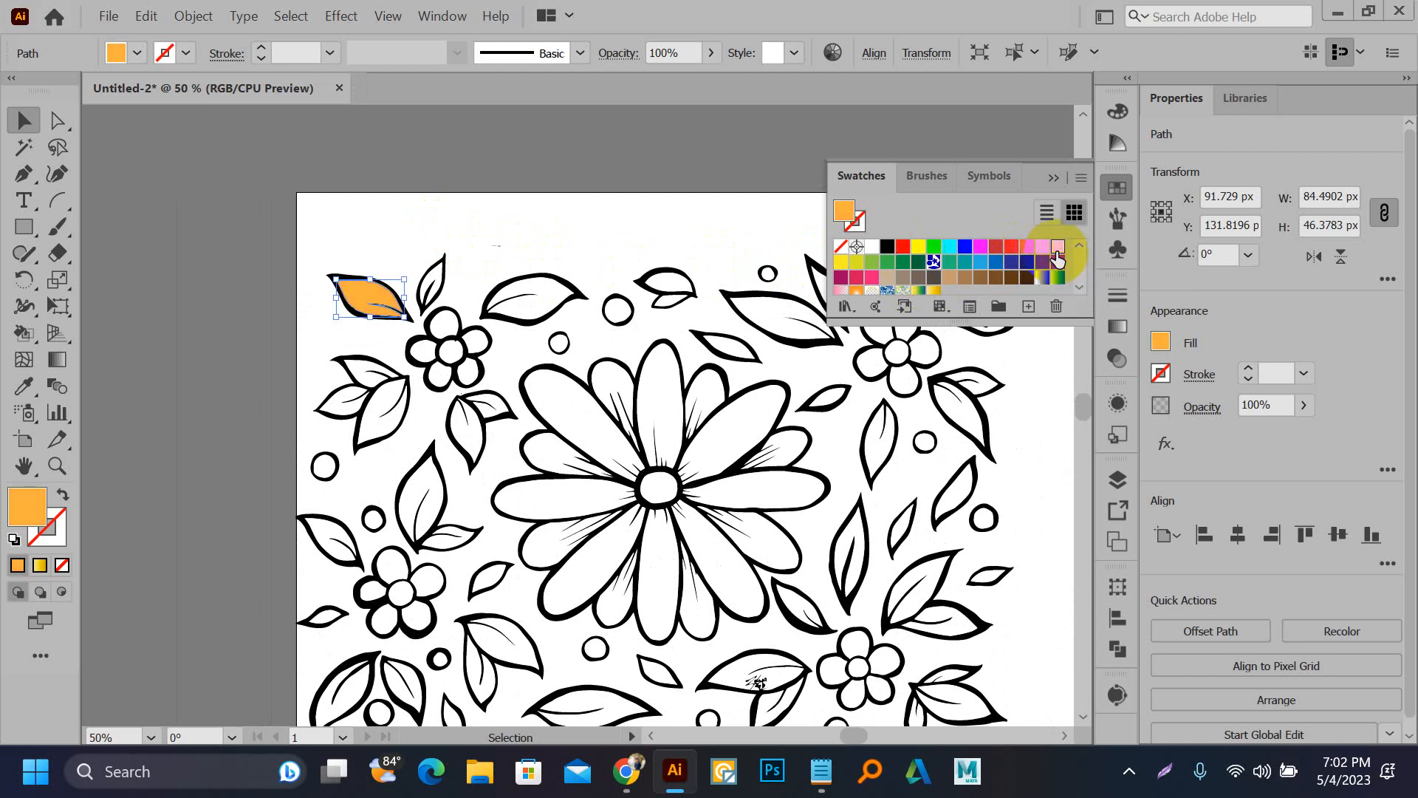
left_click(607, 144)
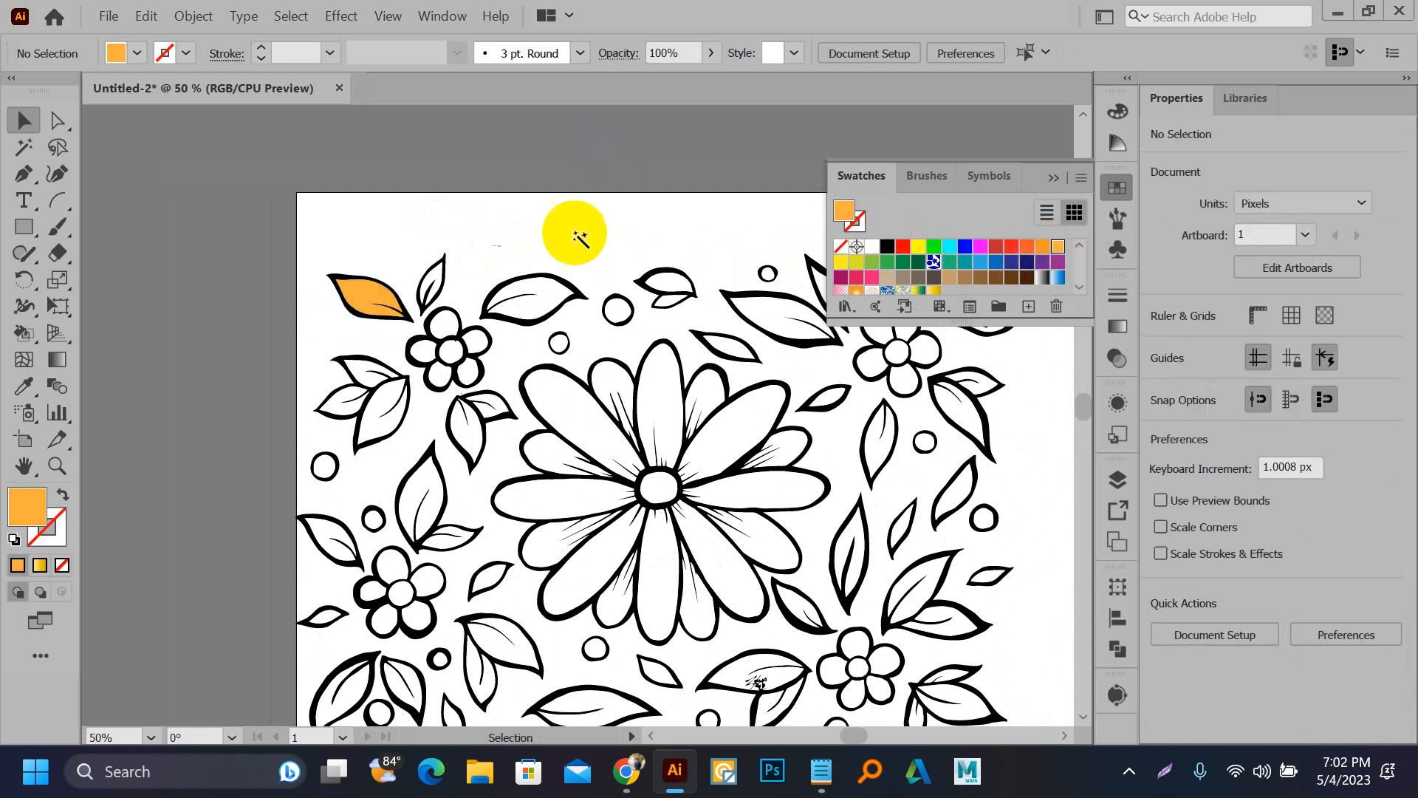
Step: Select all white-filled shapes with the Magic Wand and fill them with the orange swatch R=247 G=147 B=30
key("y")
left_click(554, 300)
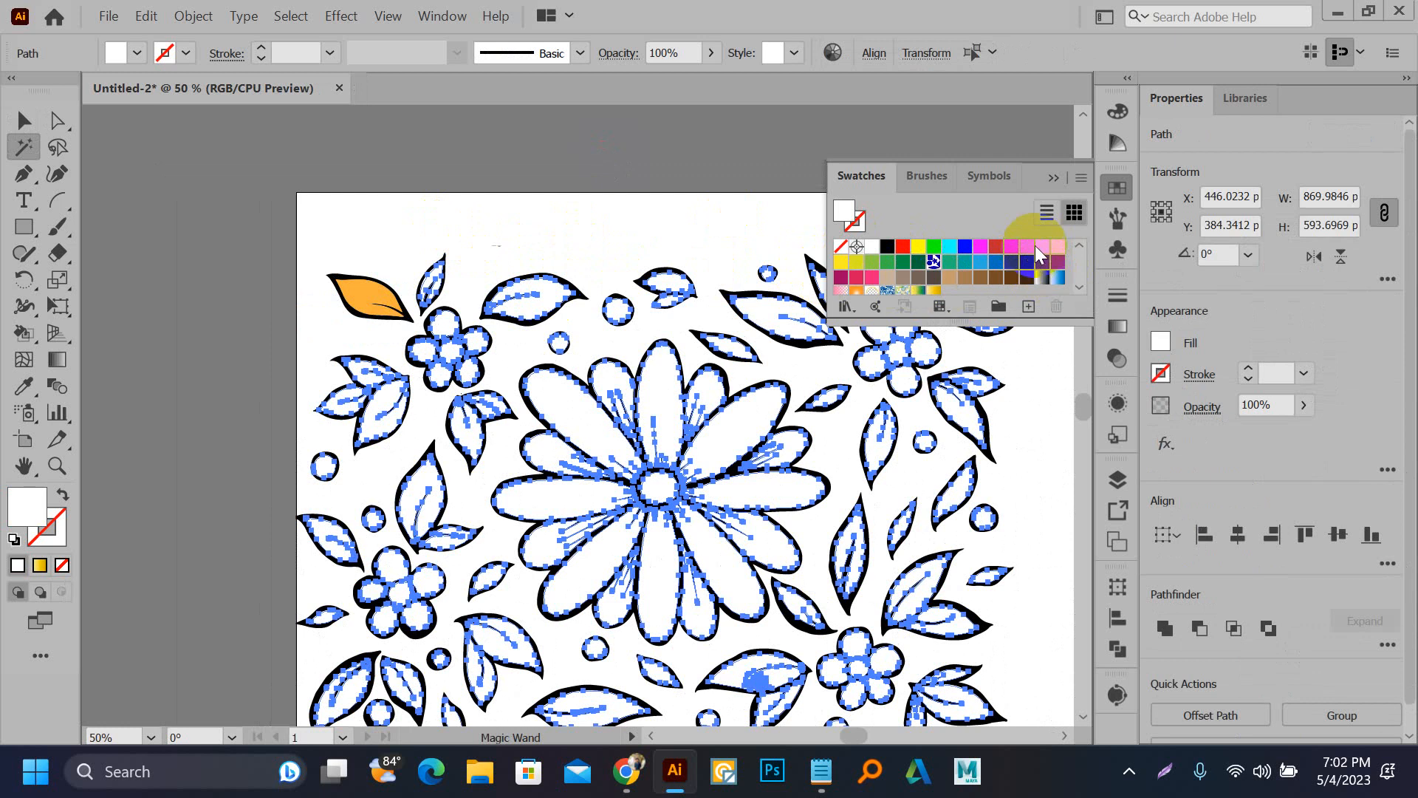
left_click(1031, 247)
left_click(1043, 247)
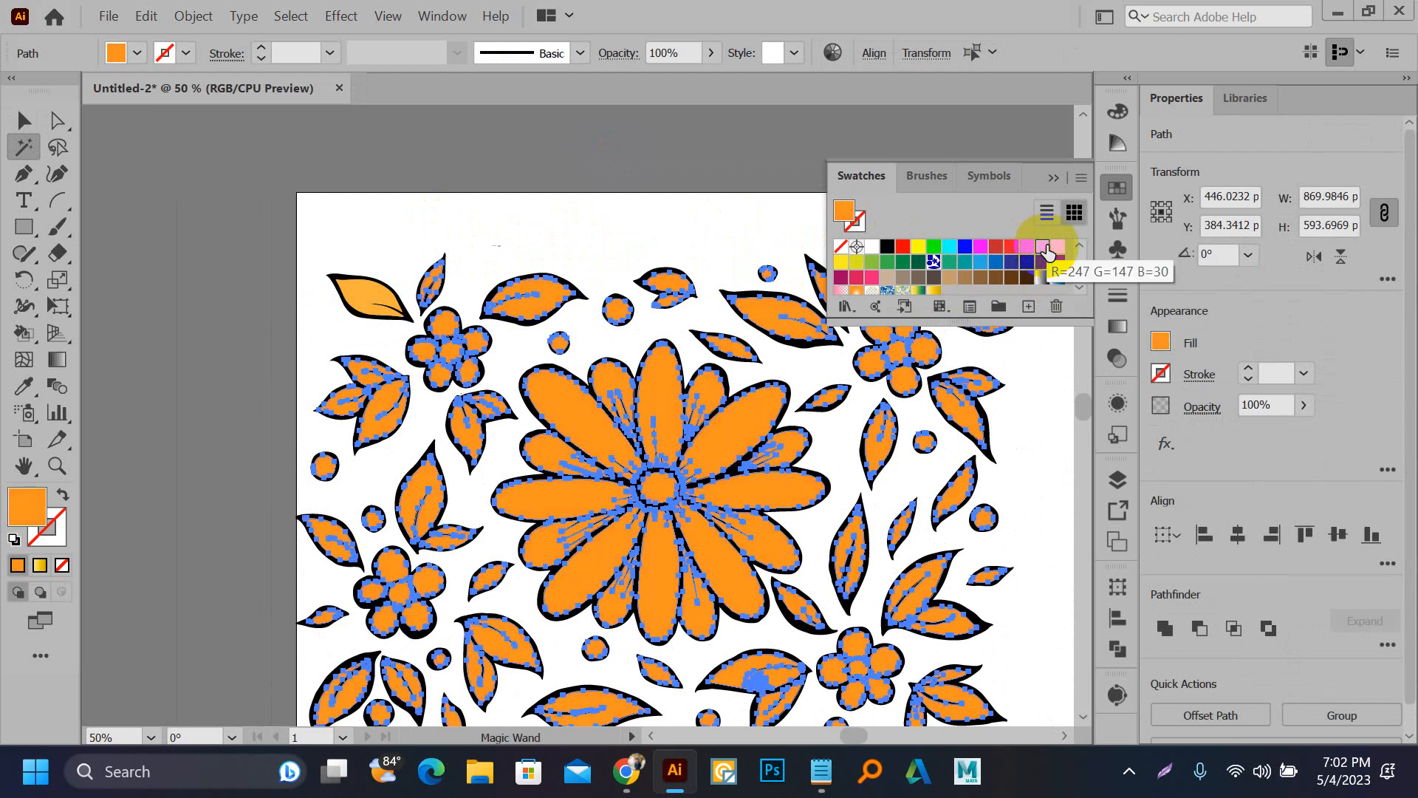
key("v")
left_click(512, 193)
scroll(436, 193, "down", 1)
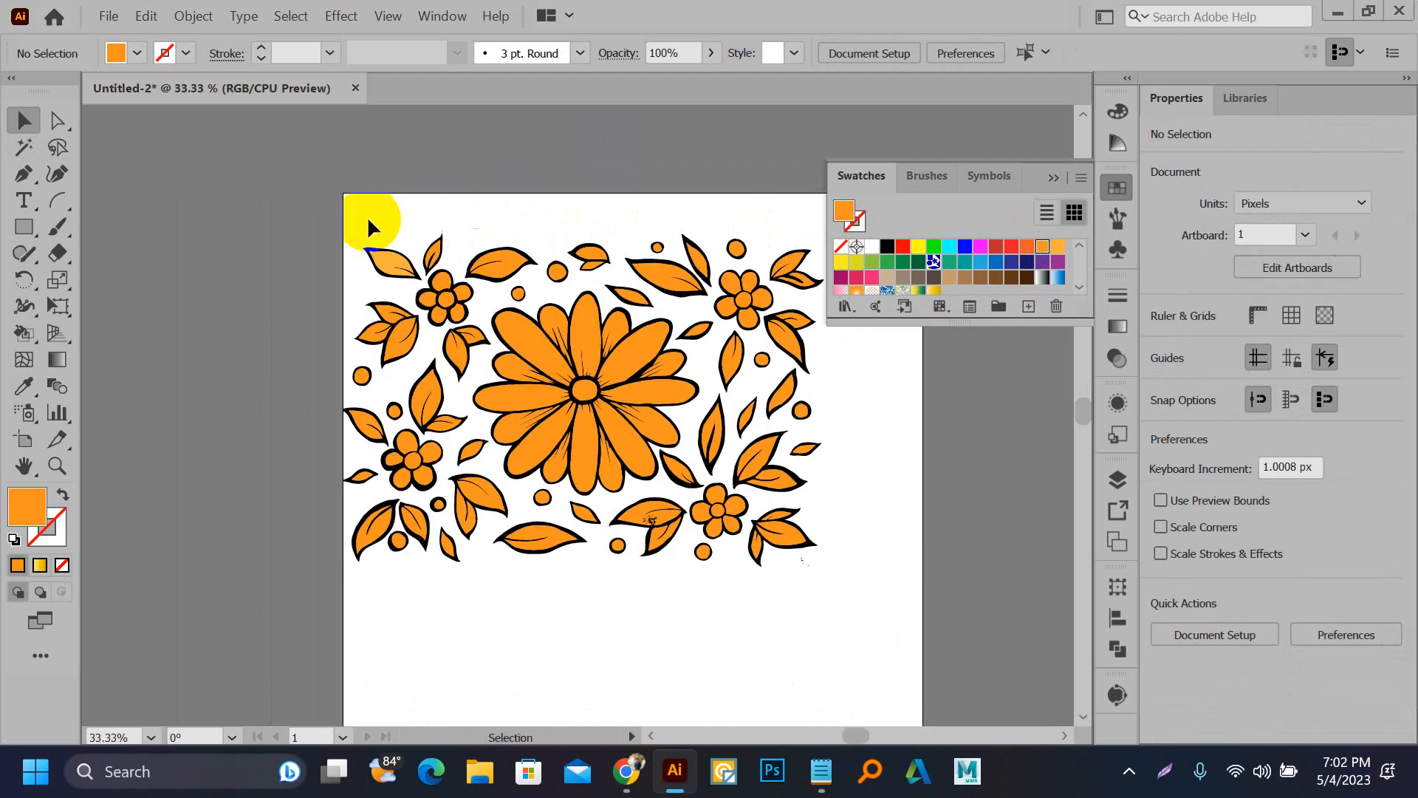
Step: Group the two upper-left leaves and place them outside the artboard, and group the small upper-left flower with its neighbouring leaf cluster
left_click_drag(366, 216, 189, 139)
scroll(438, 279, "up", 1)
scroll(421, 237, "down", 1)
key("ctrl+g")
left_click_drag(382, 266, 428, 353)
key("ctrl+g")
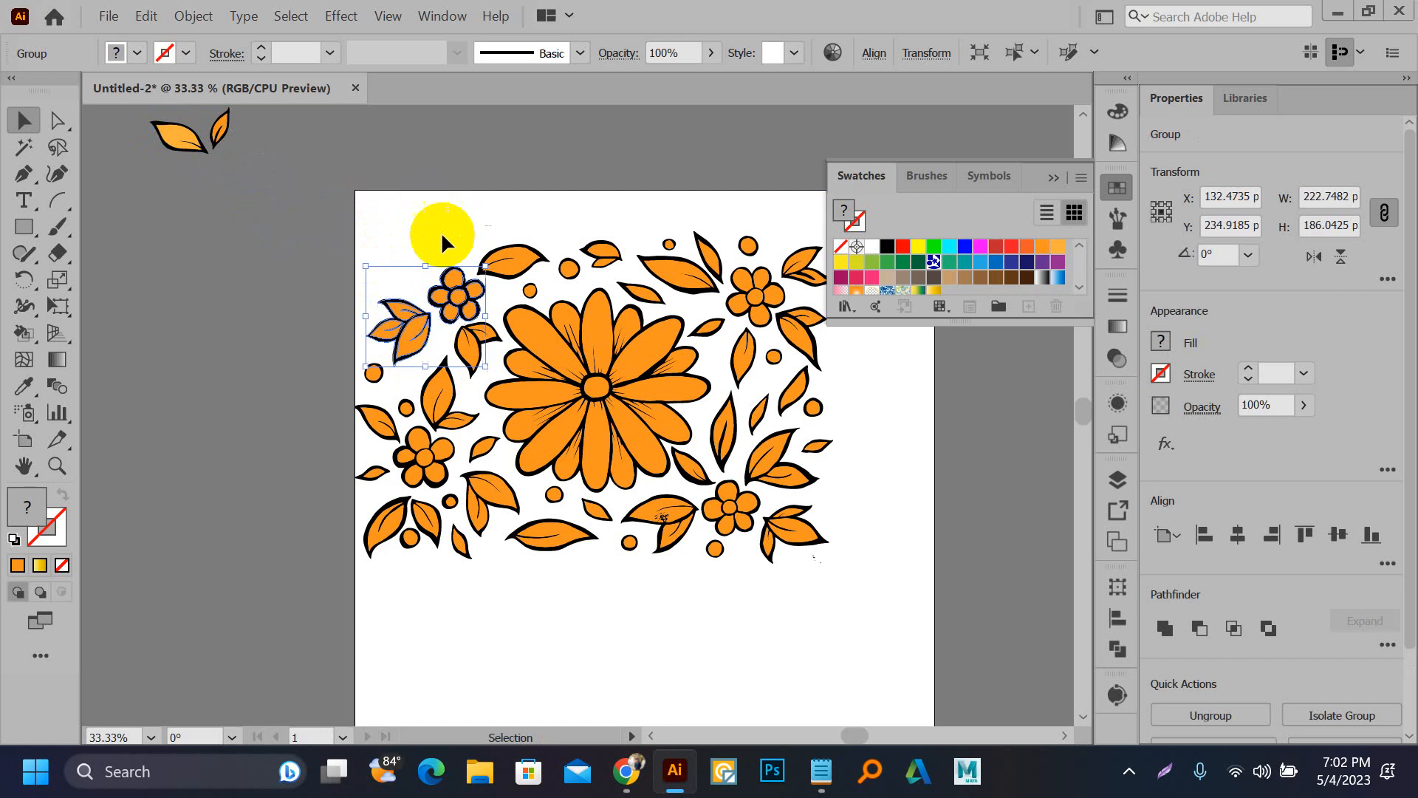
Step: Try moving the small flower group and the artwork along the left edge off the artboard, and undo both moves
left_click_drag(465, 284, 240, 238)
left_click_drag(349, 346, 371, 449)
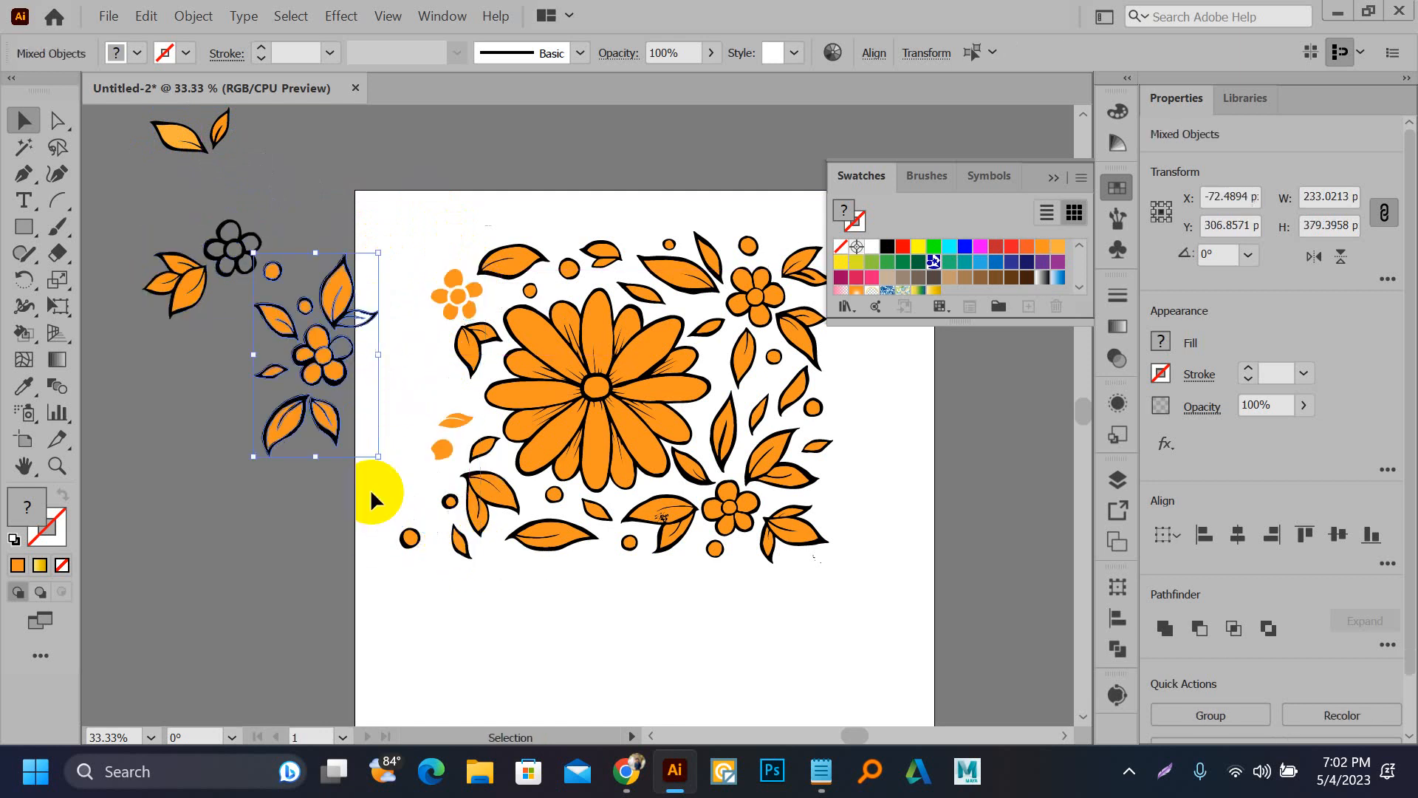
key("ctrl+z")
left_click(375, 281)
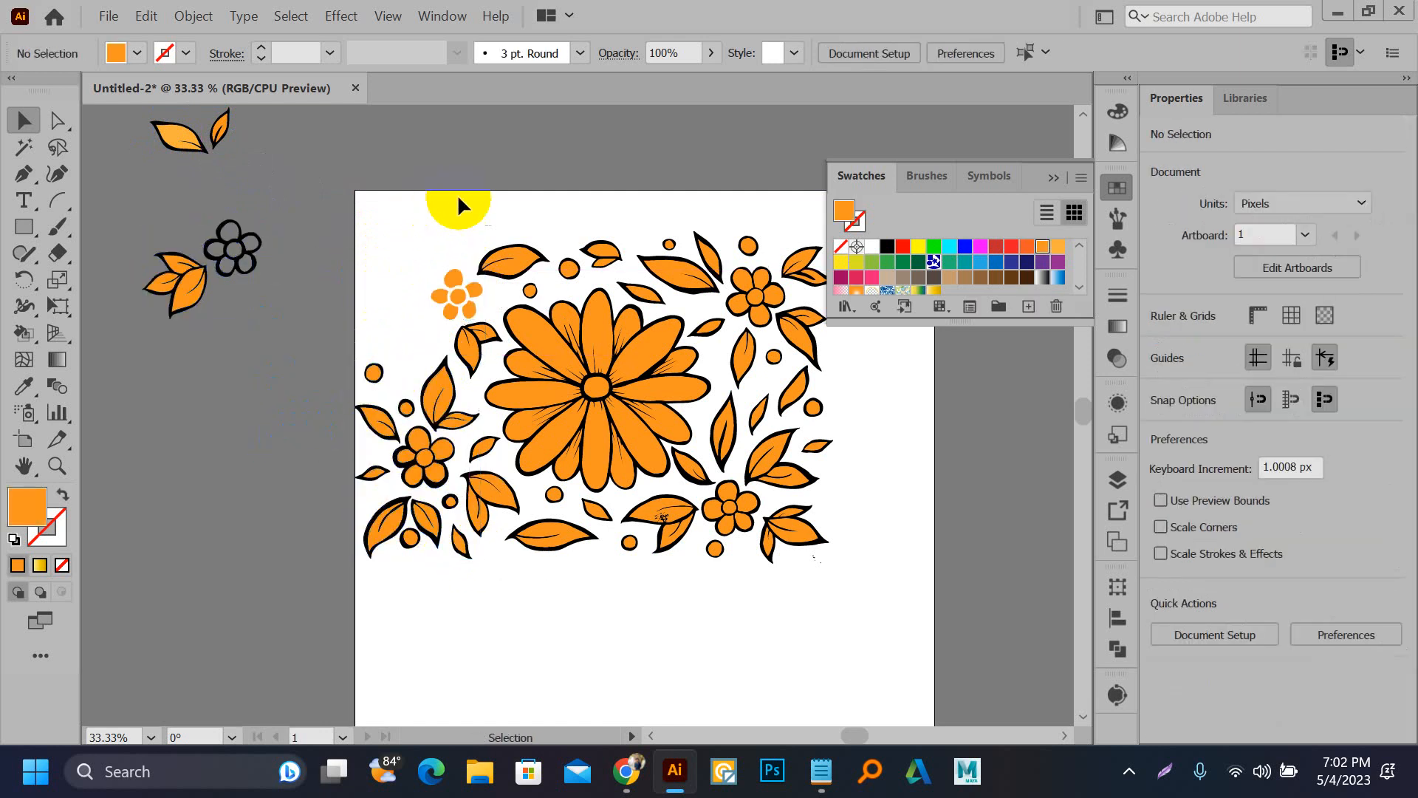
key("ctrl+z")
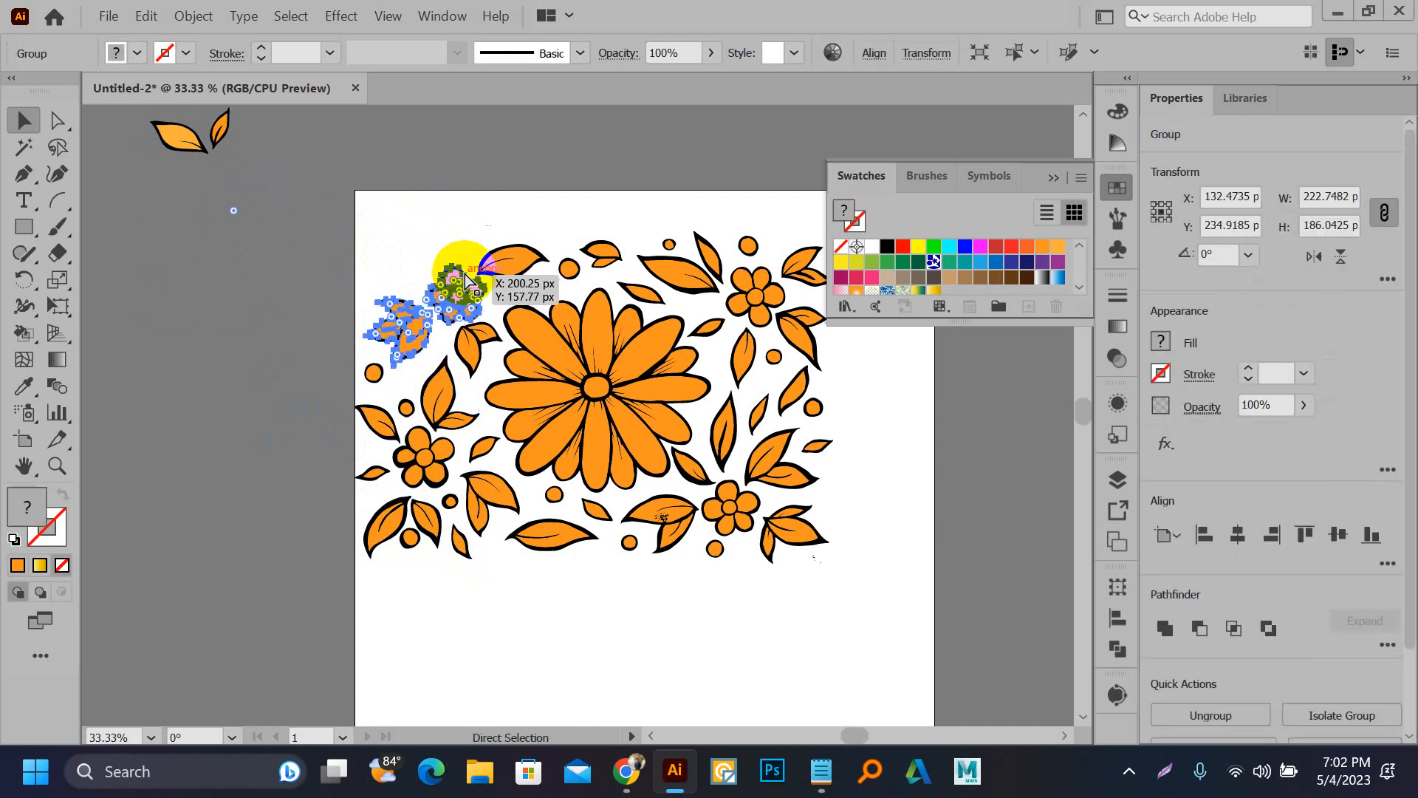
Step: Examine the grouped small flower and leaf cluster in the artwork's upper-left corner up close
scroll(428, 287, "up", 2)
left_click_drag(430, 292, 363, 231)
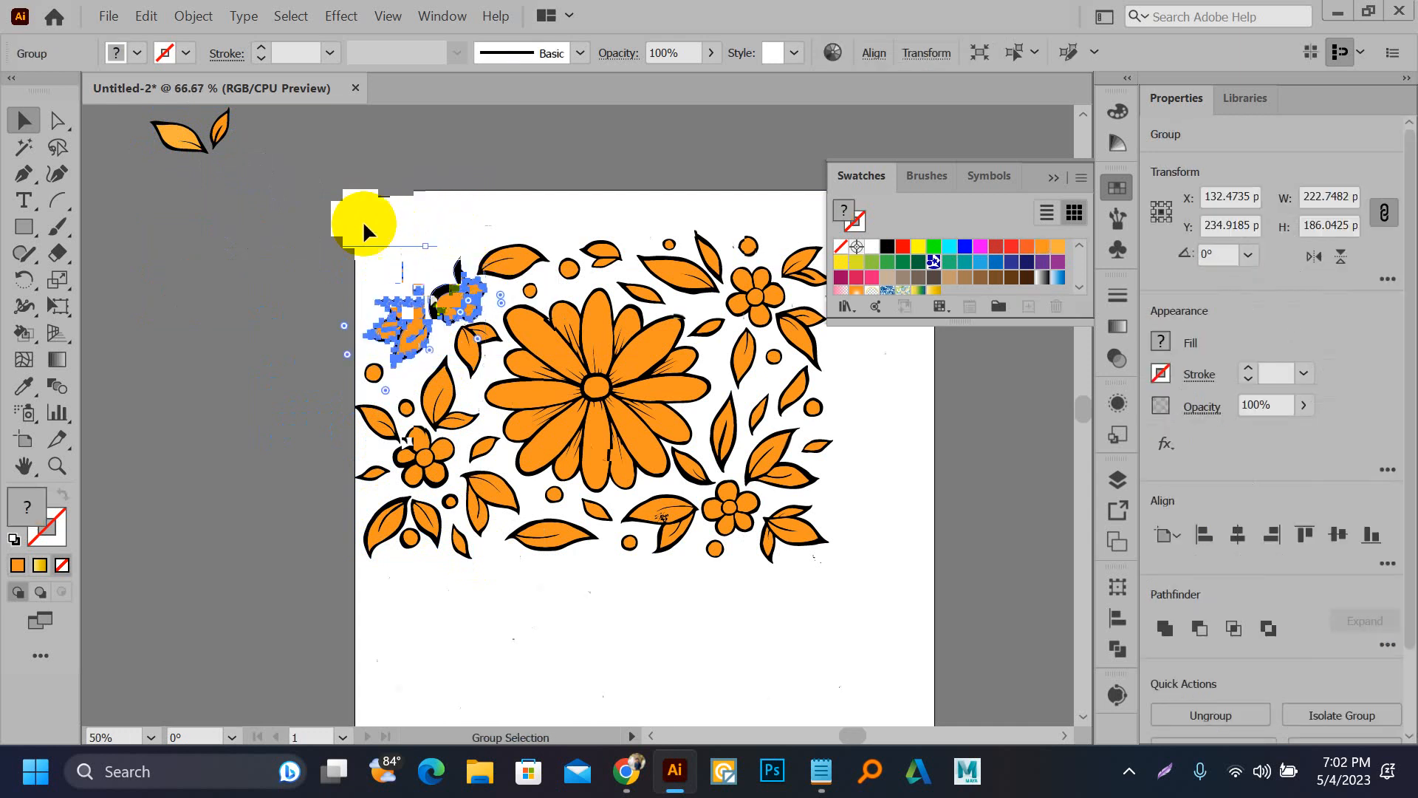